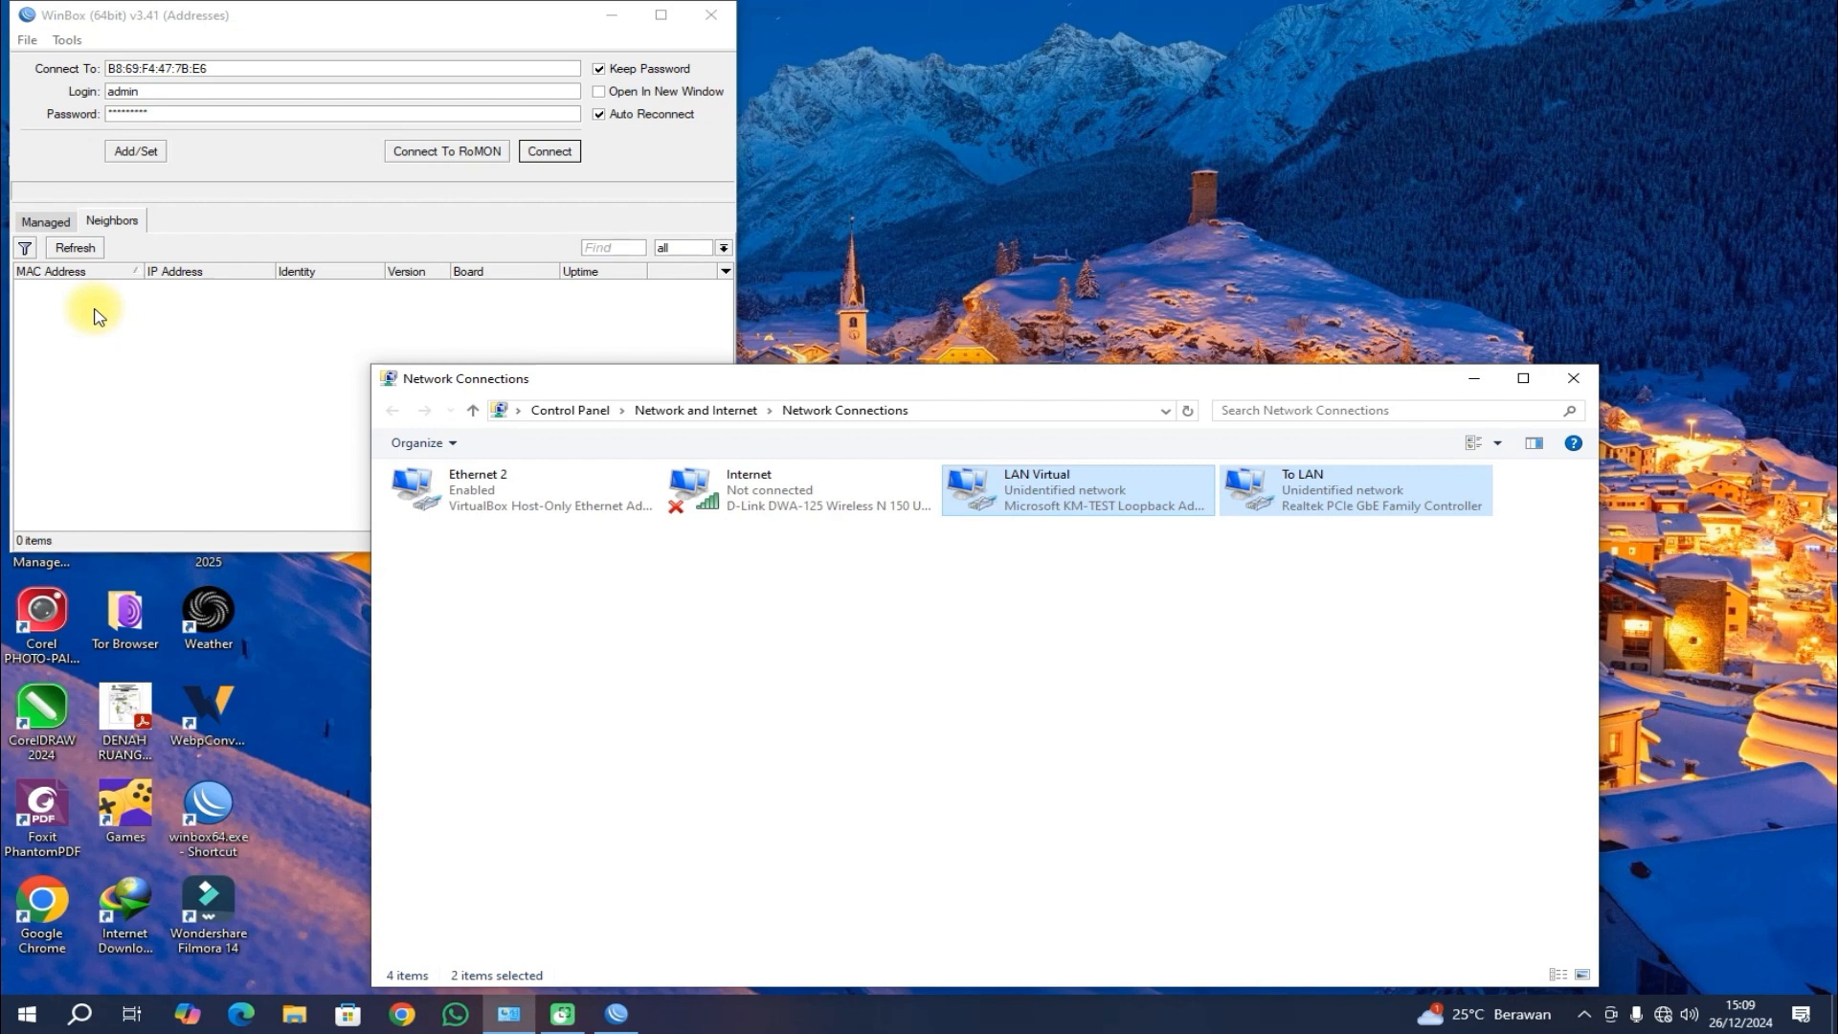
# Step: Disable the LAN Virtual, Internet and Ethernet 2 network adapters
pyautogui.click(854, 589)
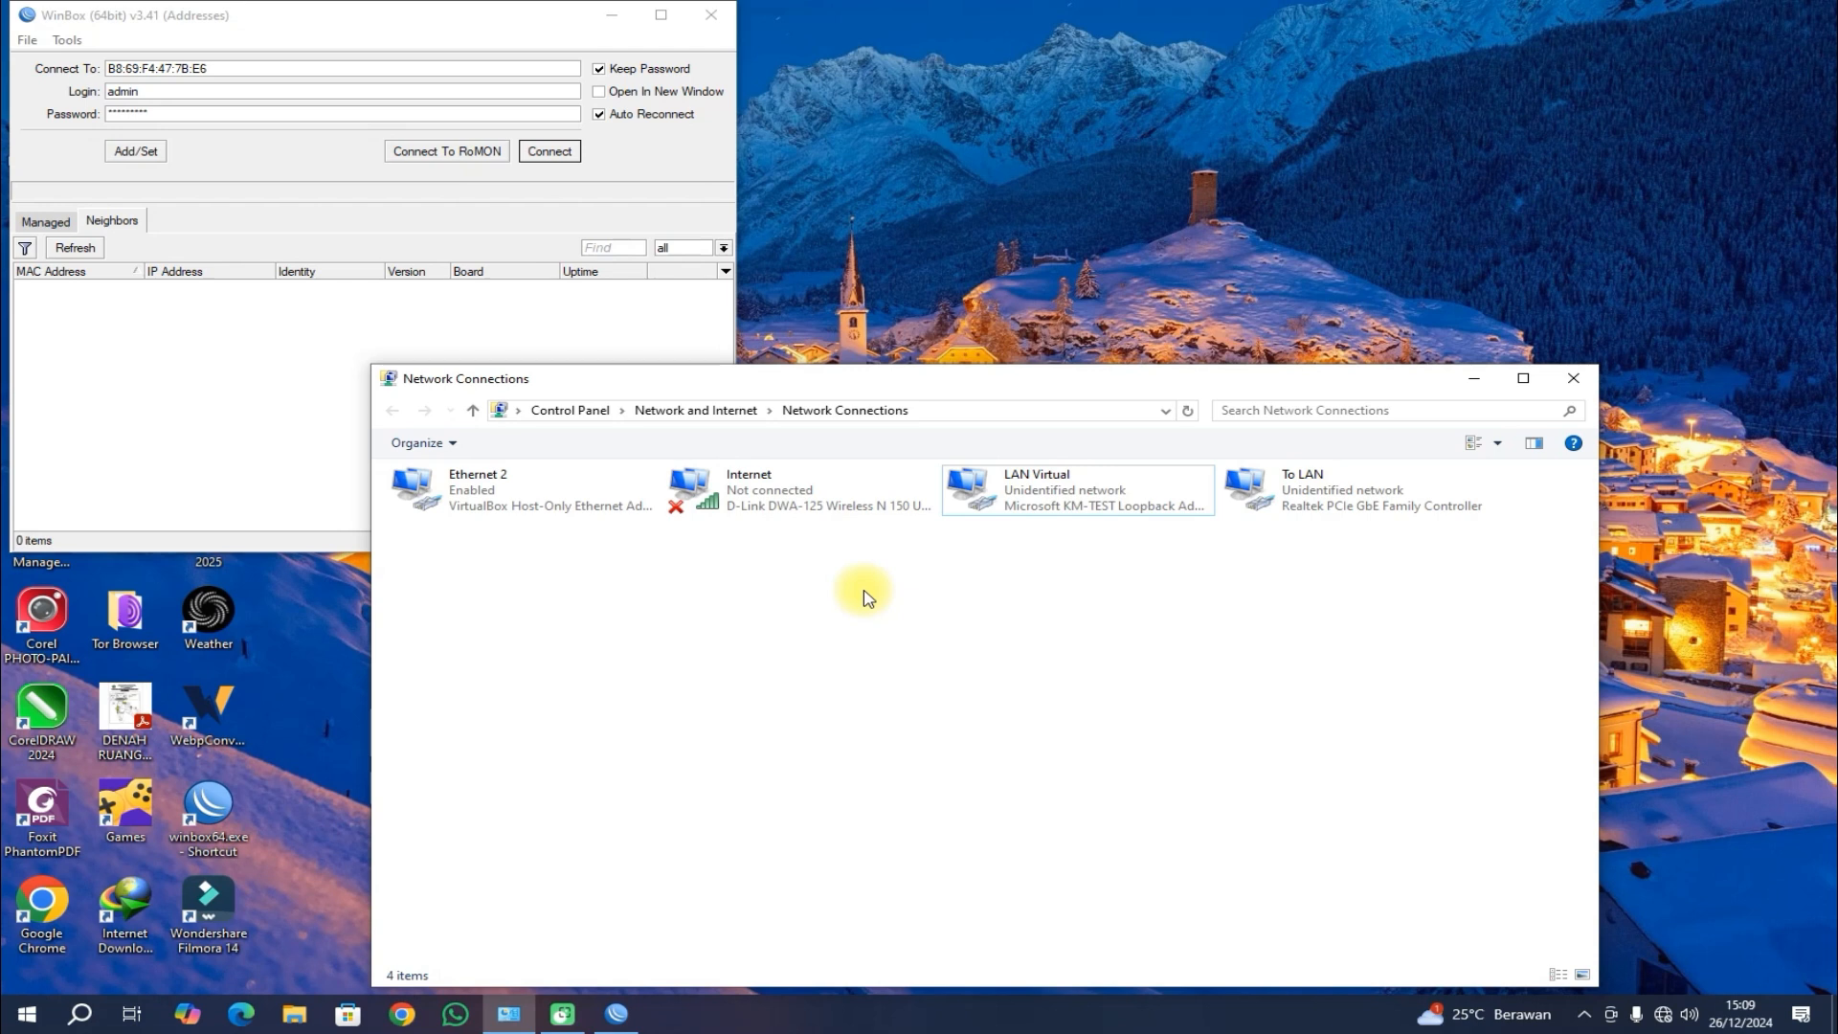
pyautogui.click(1283, 503)
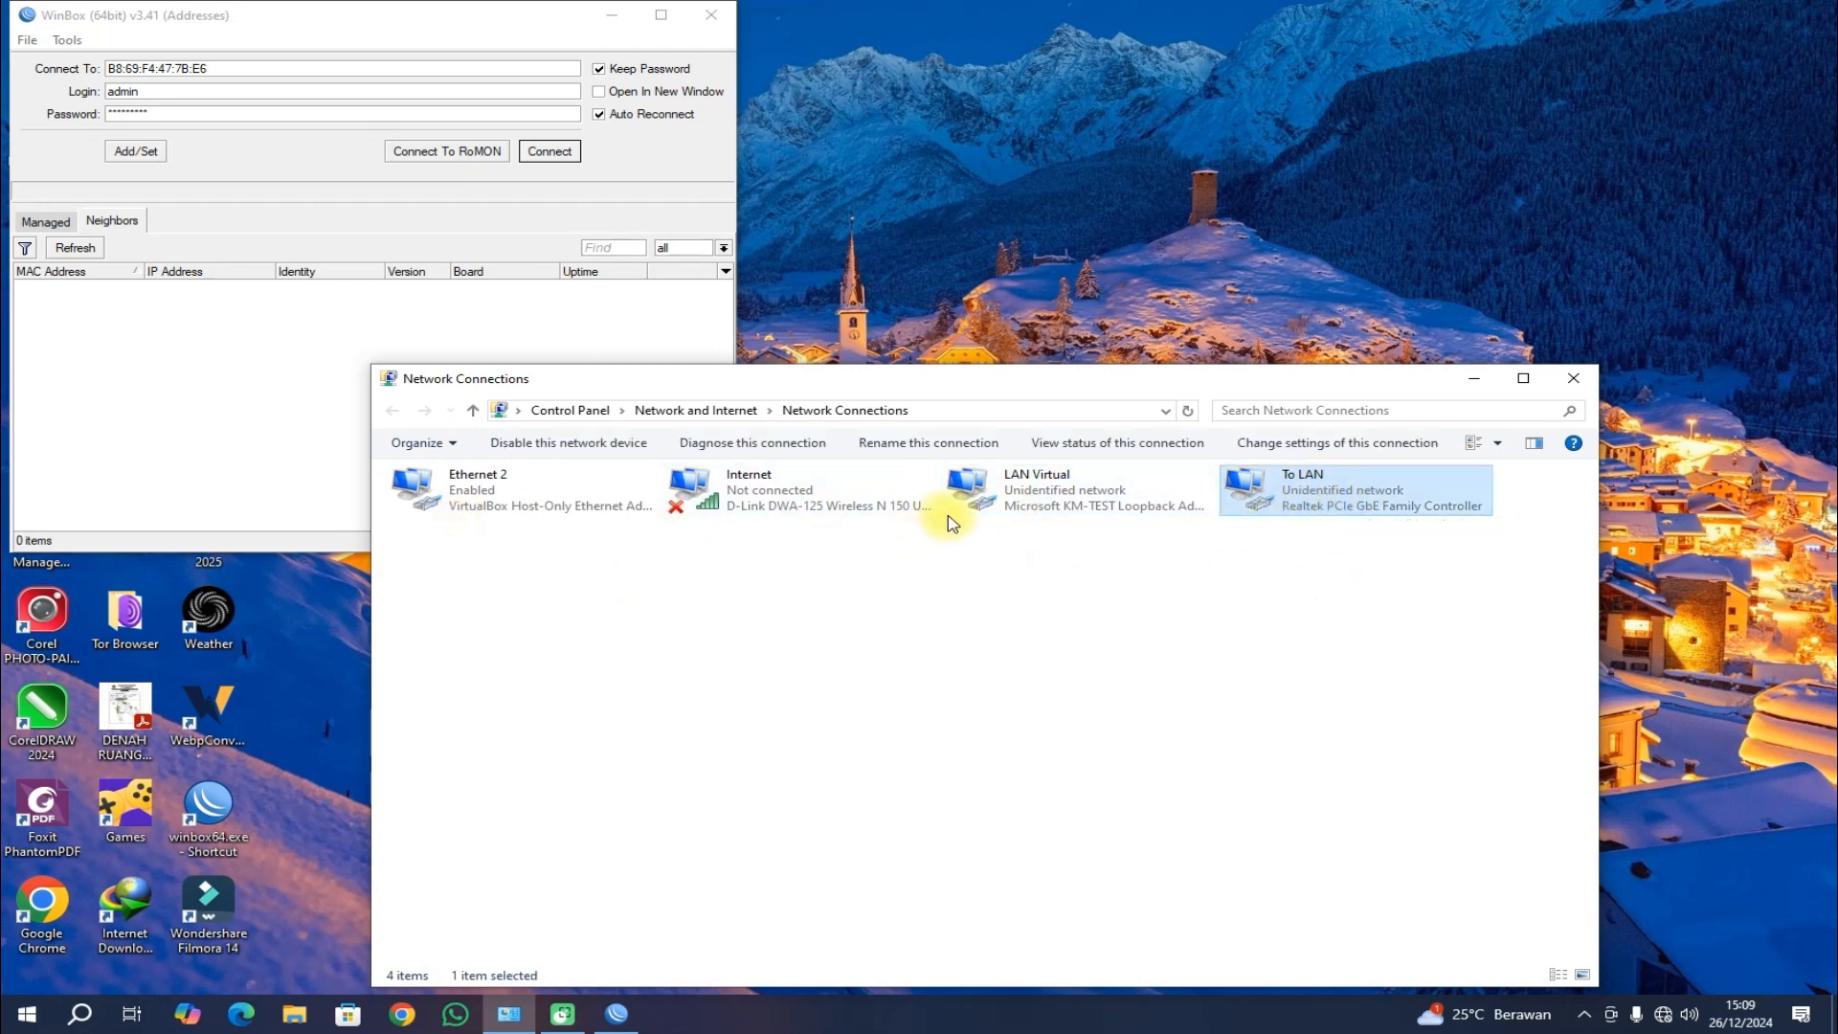
pyautogui.rightClick(1012, 514)
pyautogui.click(894, 513)
pyautogui.rightClick(794, 514)
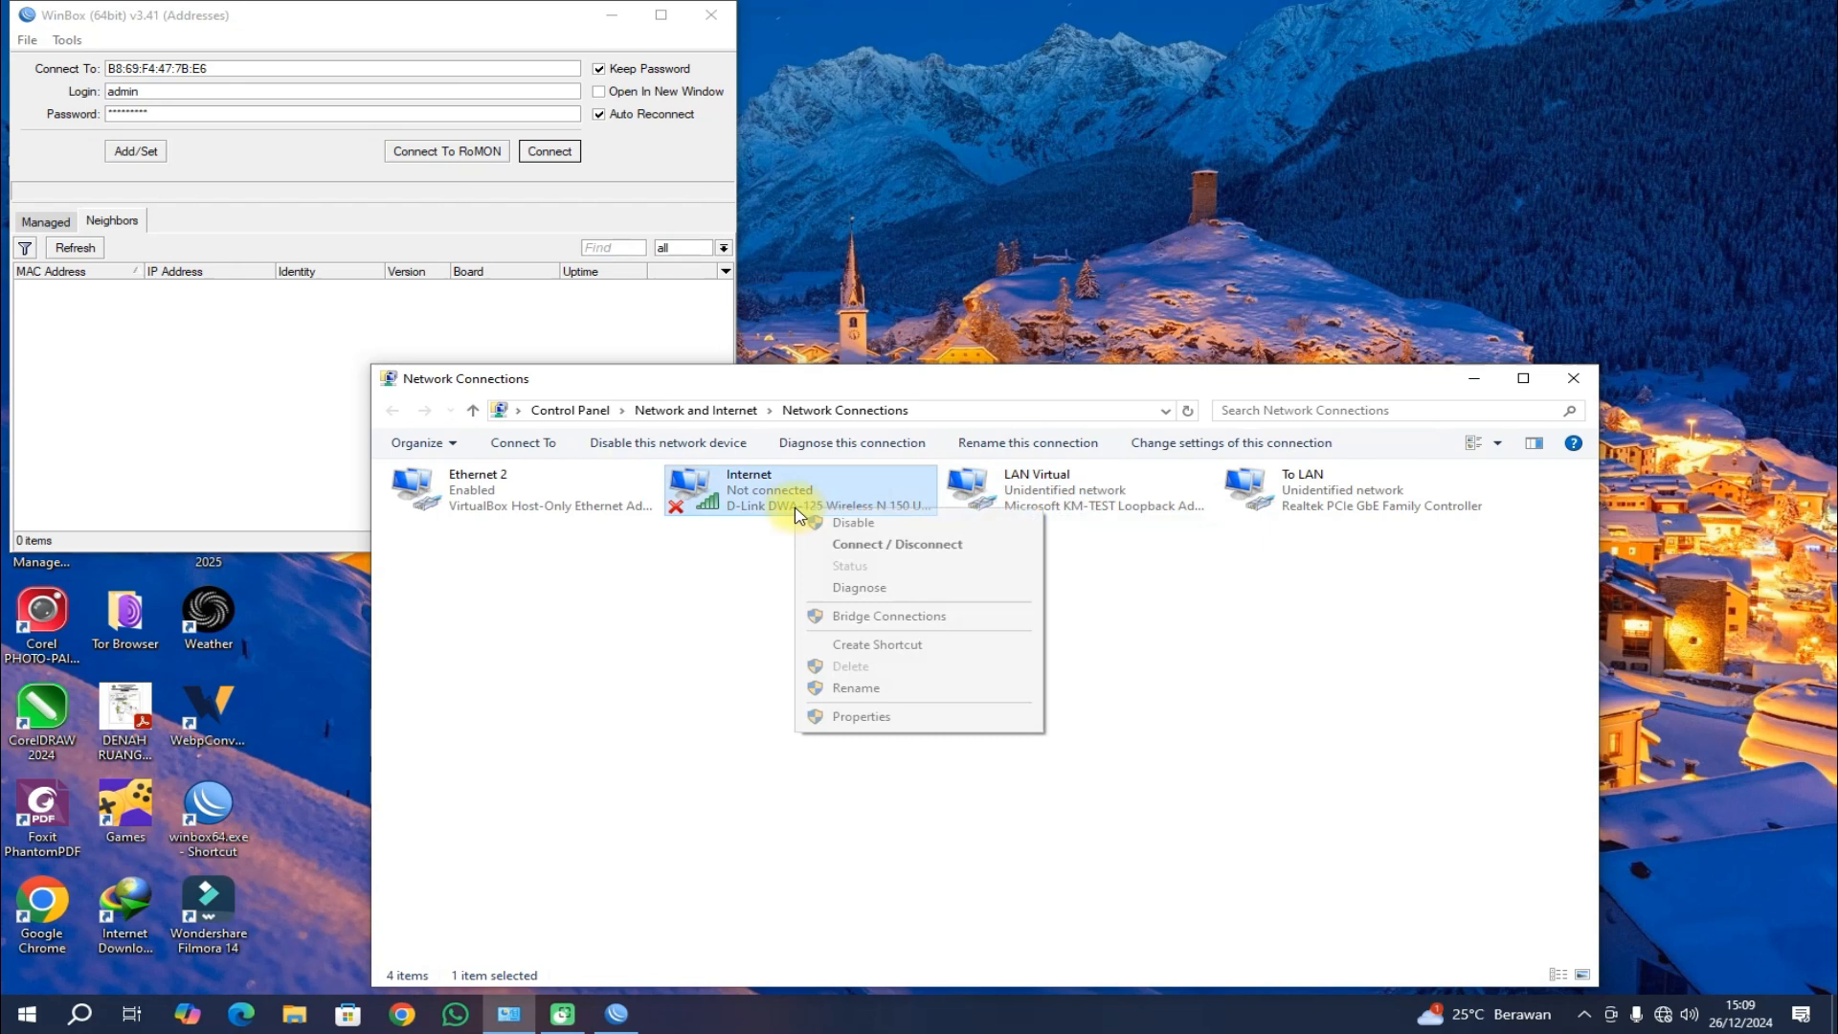
pyautogui.click(842, 522)
pyautogui.rightClick(505, 506)
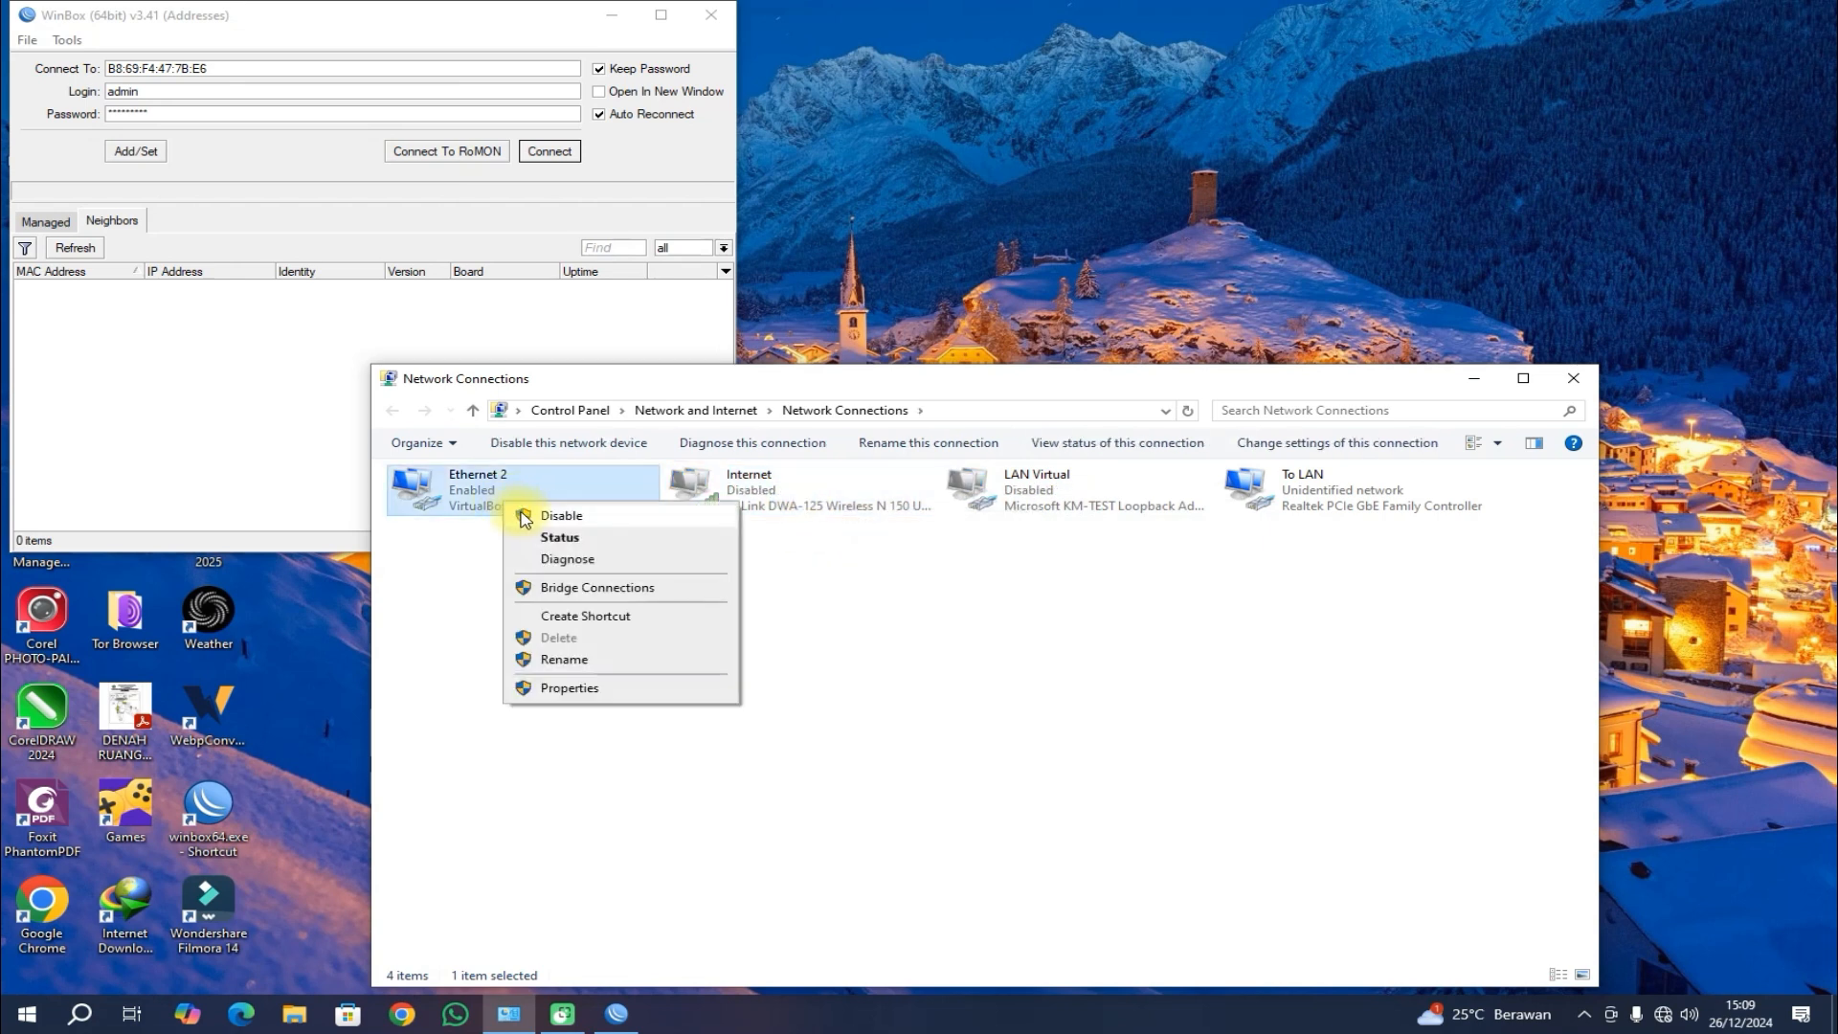
pyautogui.click(525, 516)
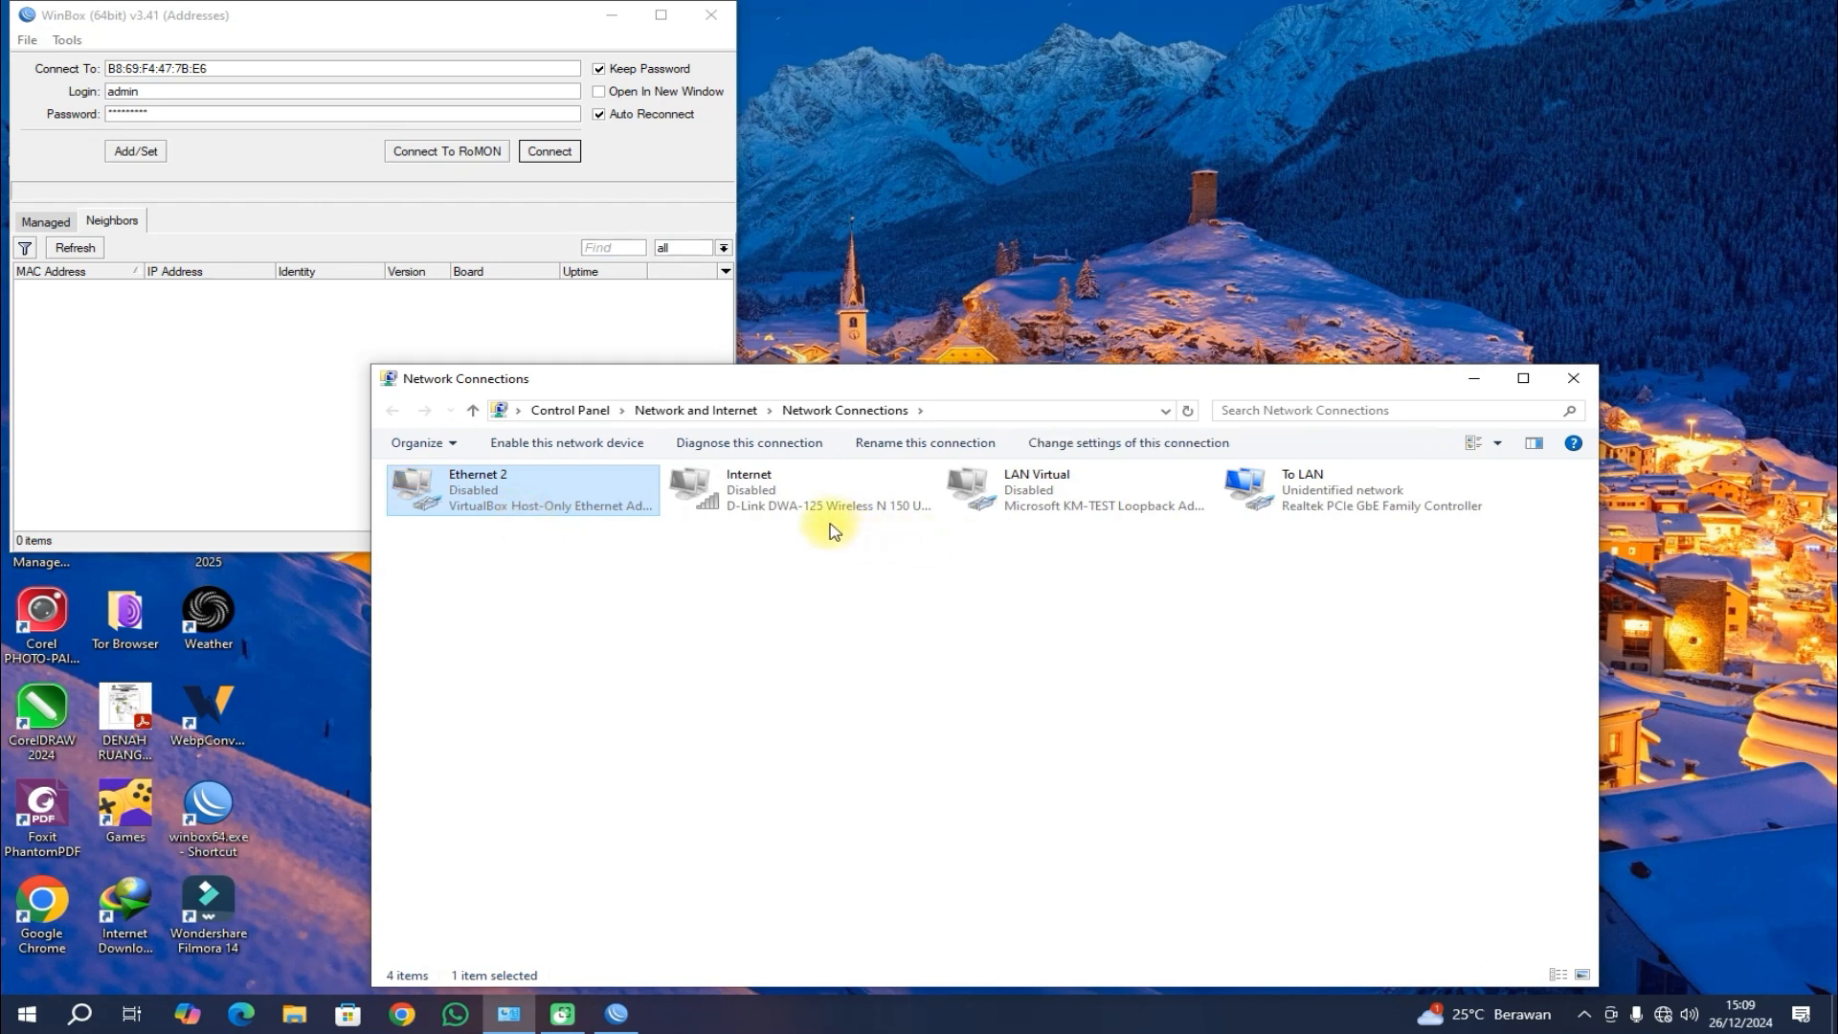
# Step: Refresh the neighbor list in WinBox, move the Network Connections window clear of it and select the To LAN adapter
pyautogui.click(92, 251)
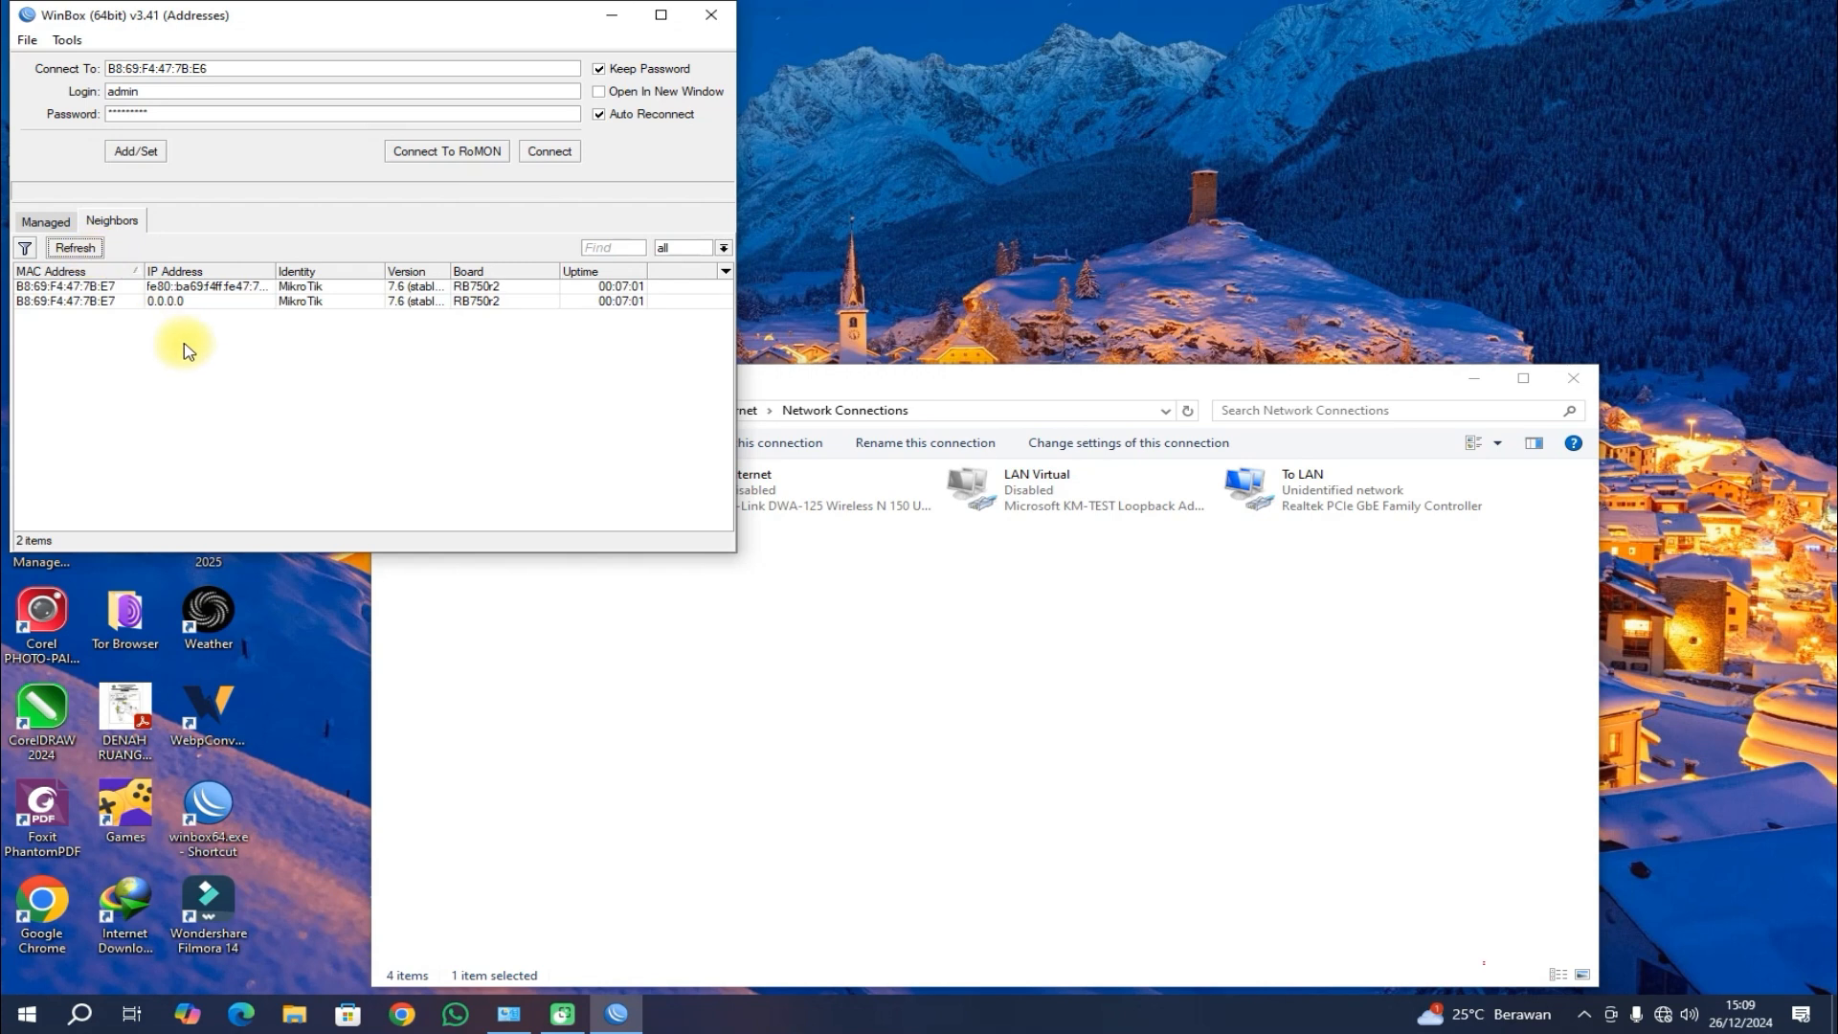
pyautogui.moveTo(957, 378); pyautogui.dragTo(1046, 301)
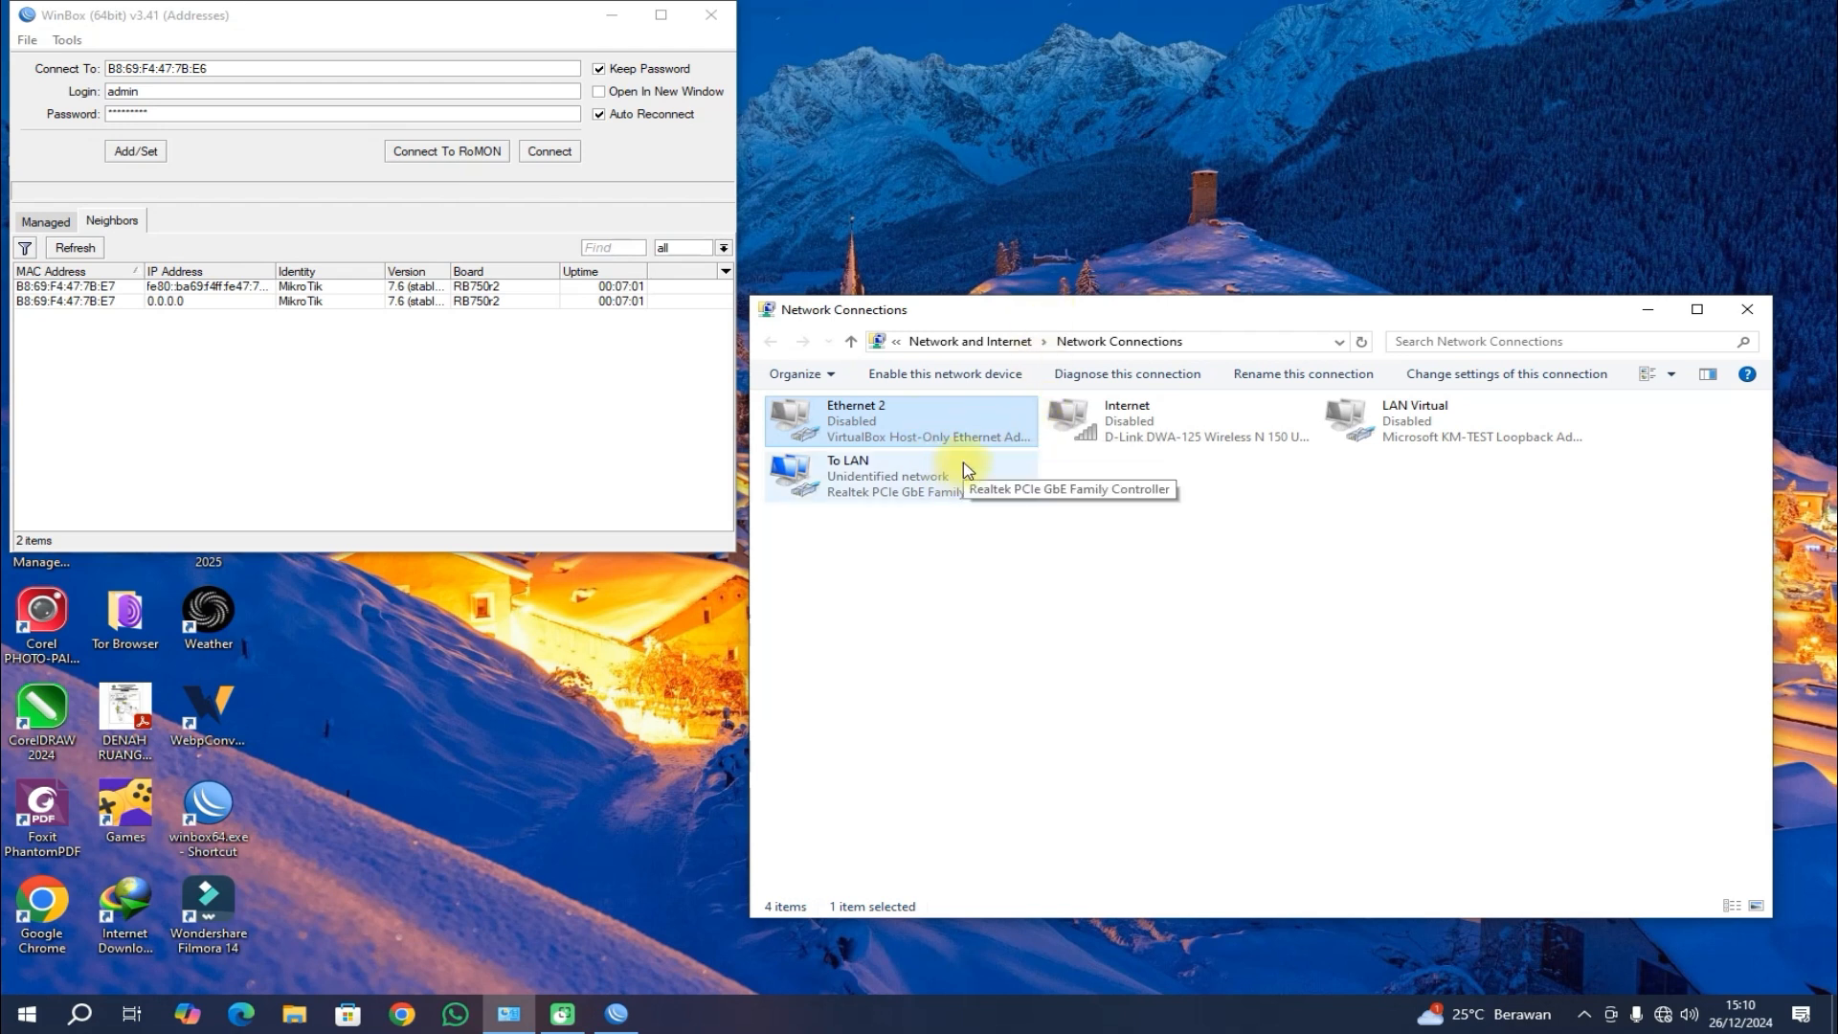
pyautogui.click(864, 492)
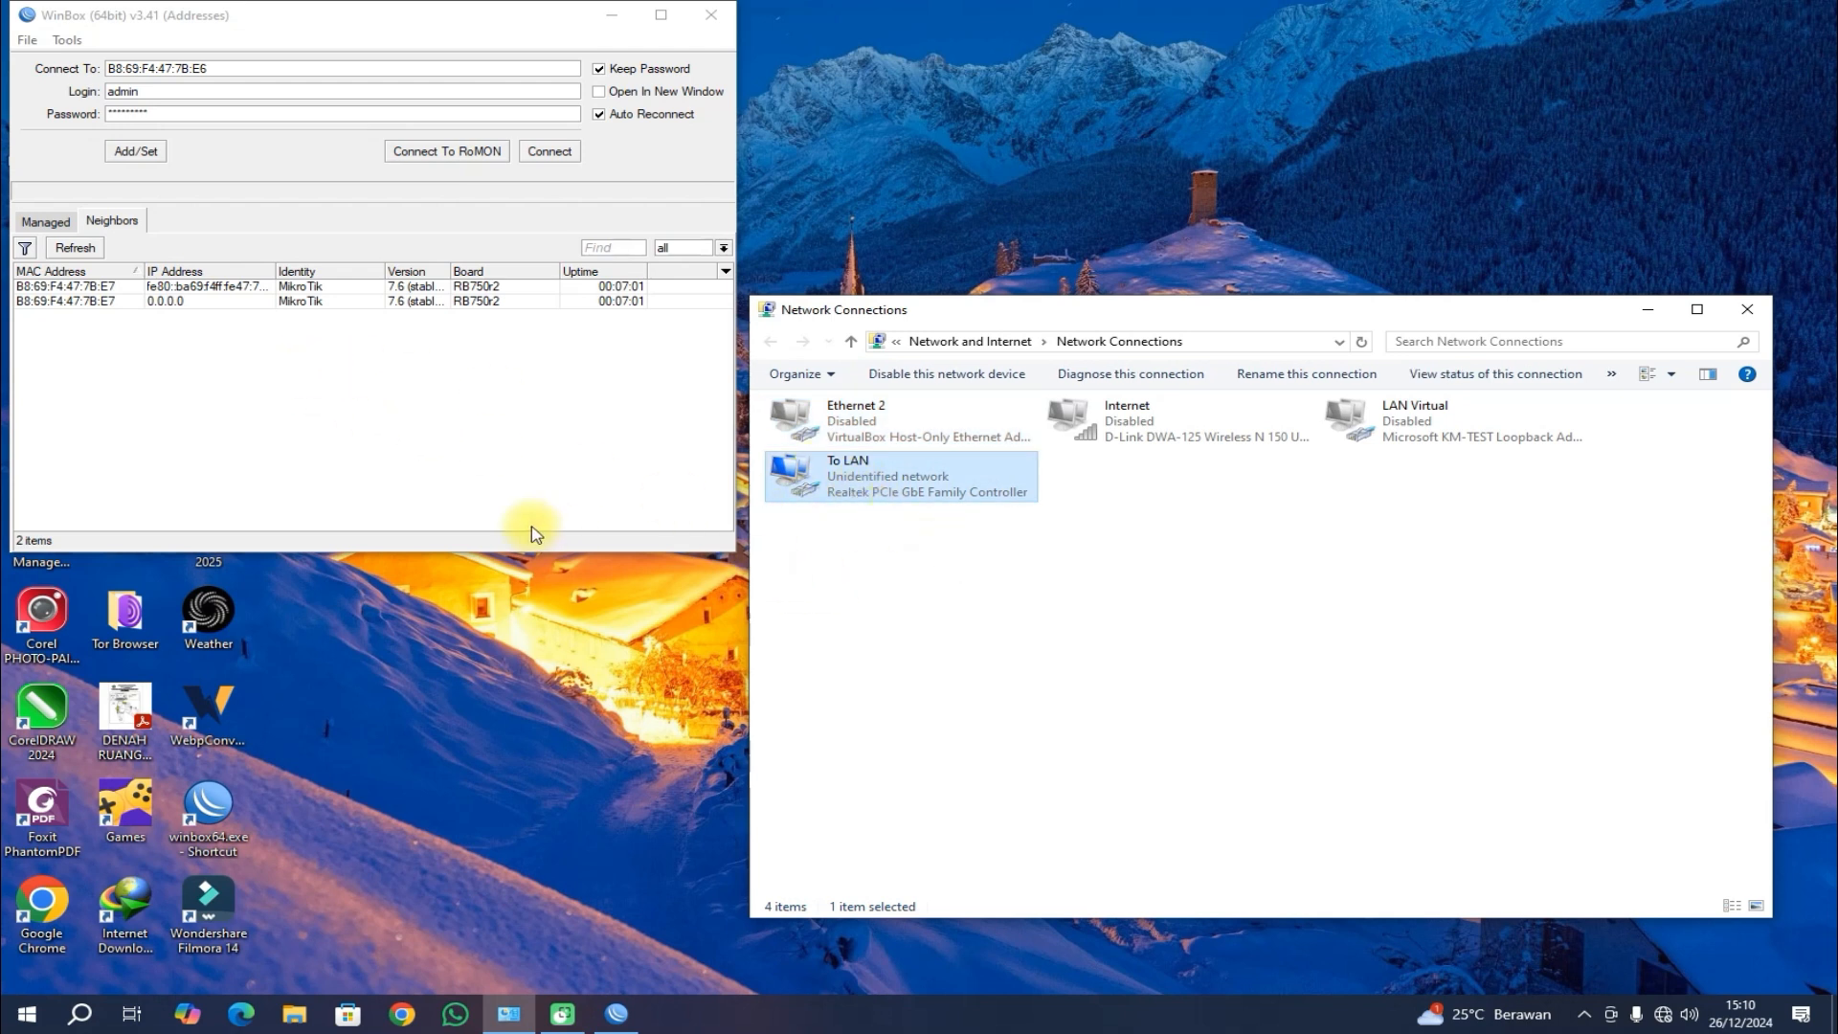
# Step: Connect as admin to the MikroTik neighbor with IP 0.0.0.0 and set and confirm a new password for the expired one
pyautogui.click(104, 301)
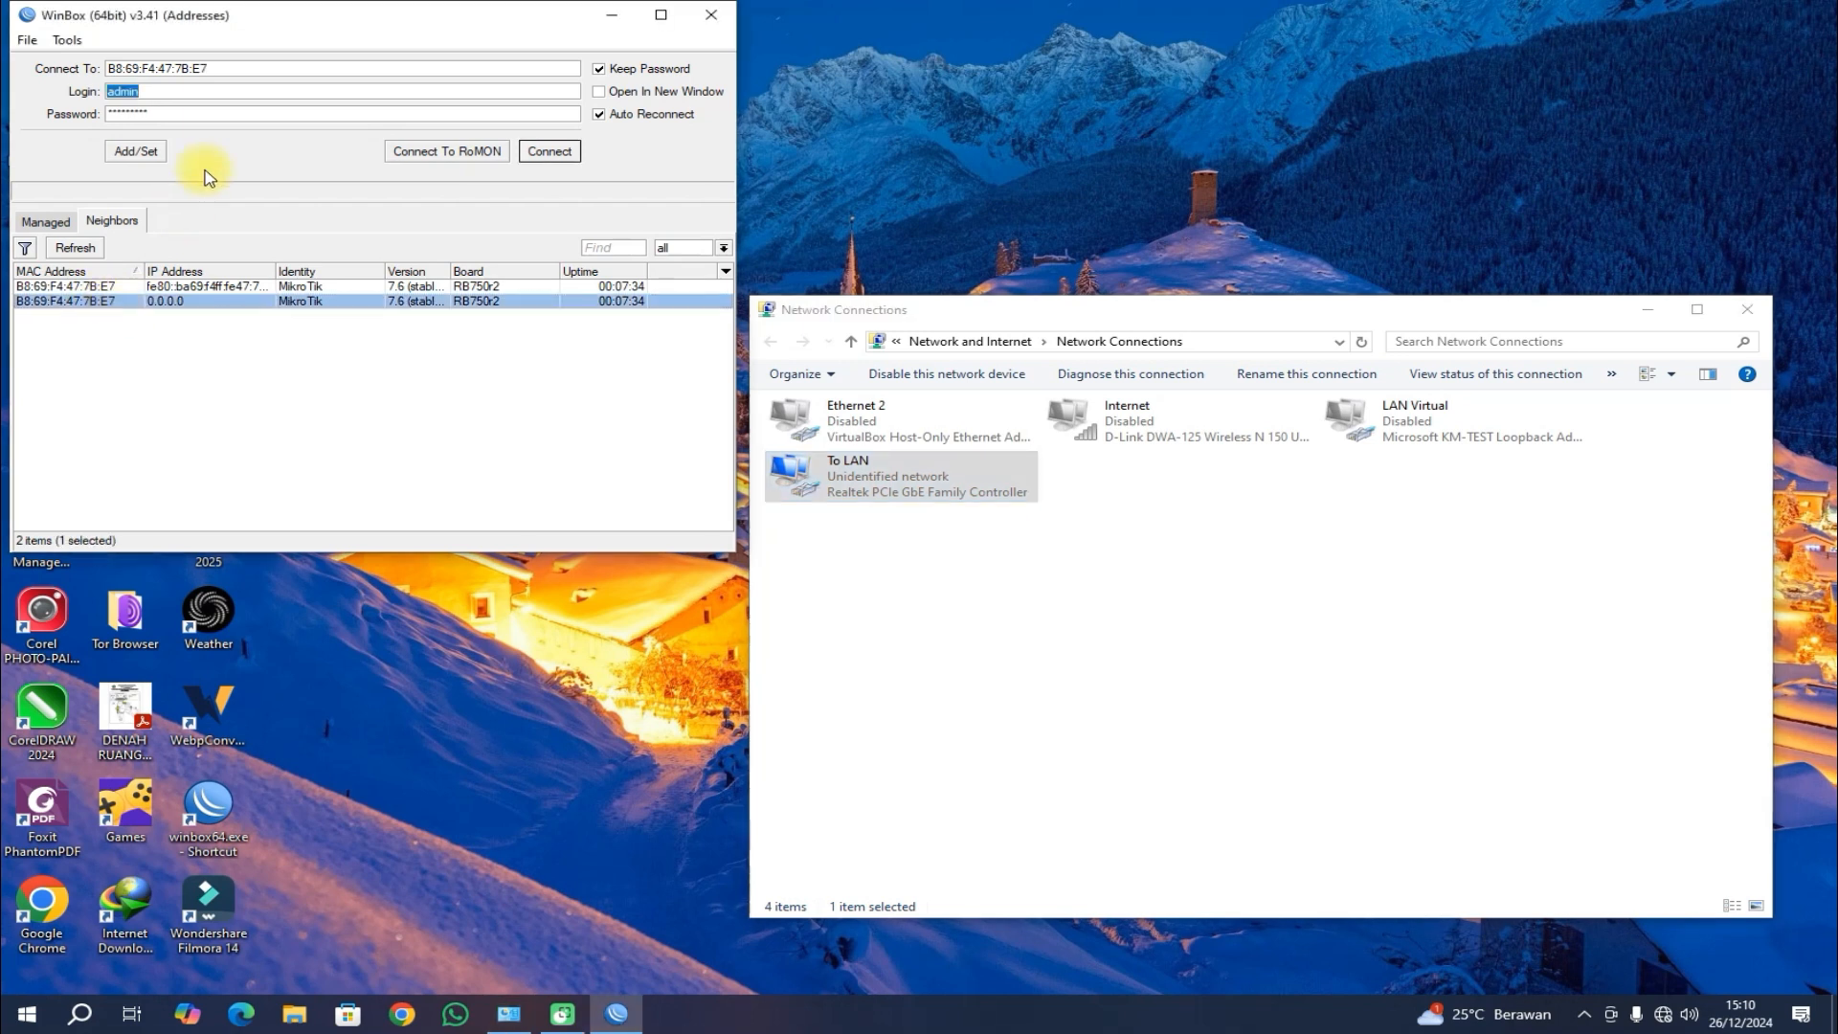
pyautogui.press('Tab')
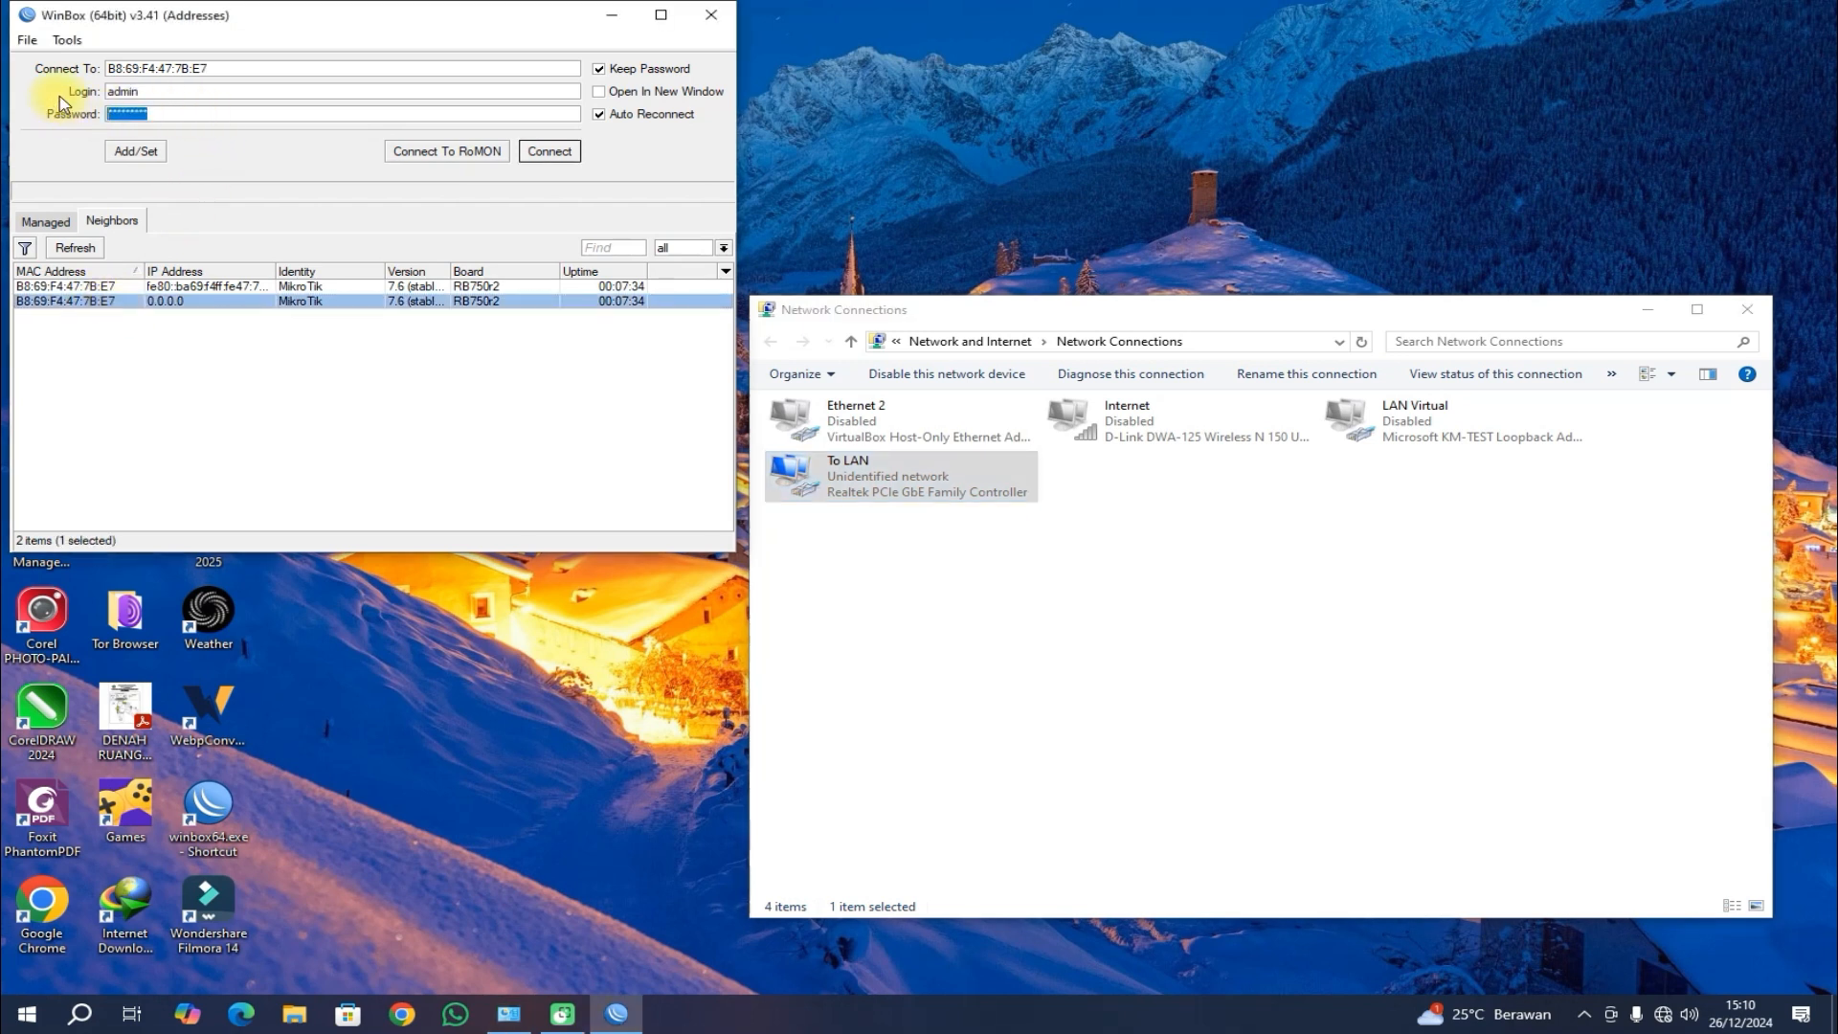
pyautogui.click(544, 153)
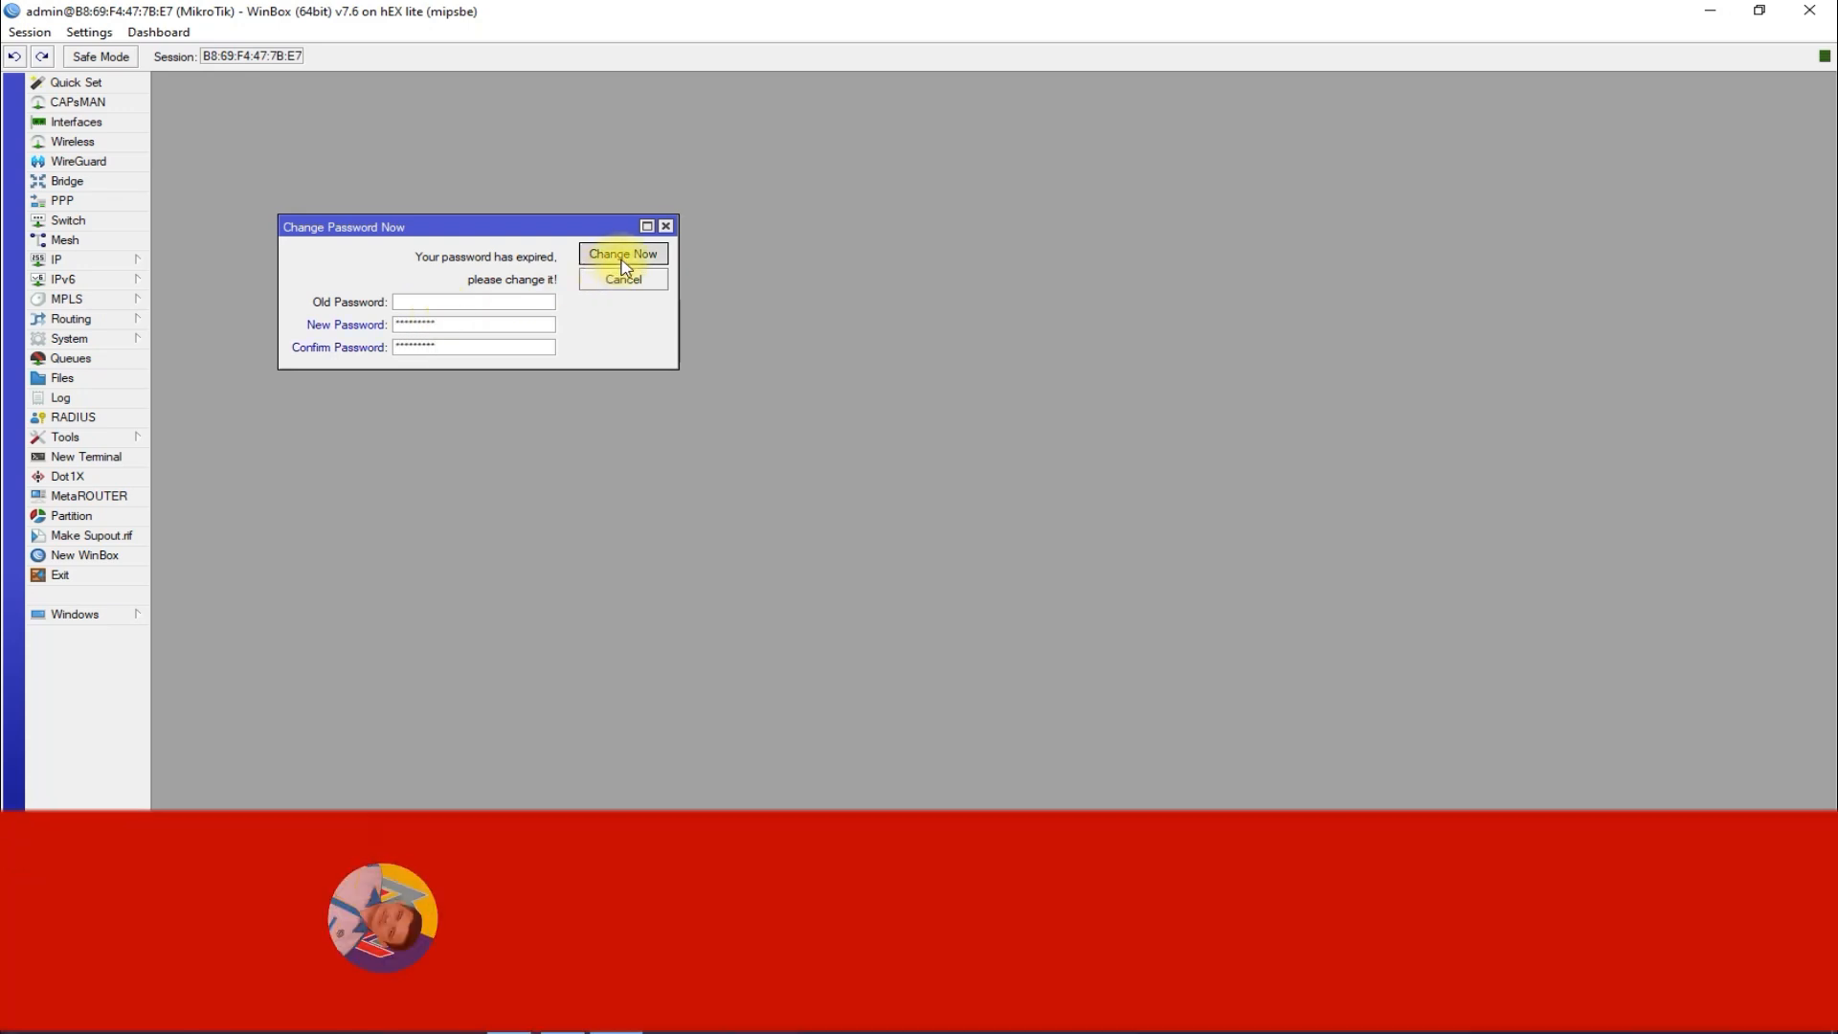
pyautogui.click(617, 255)
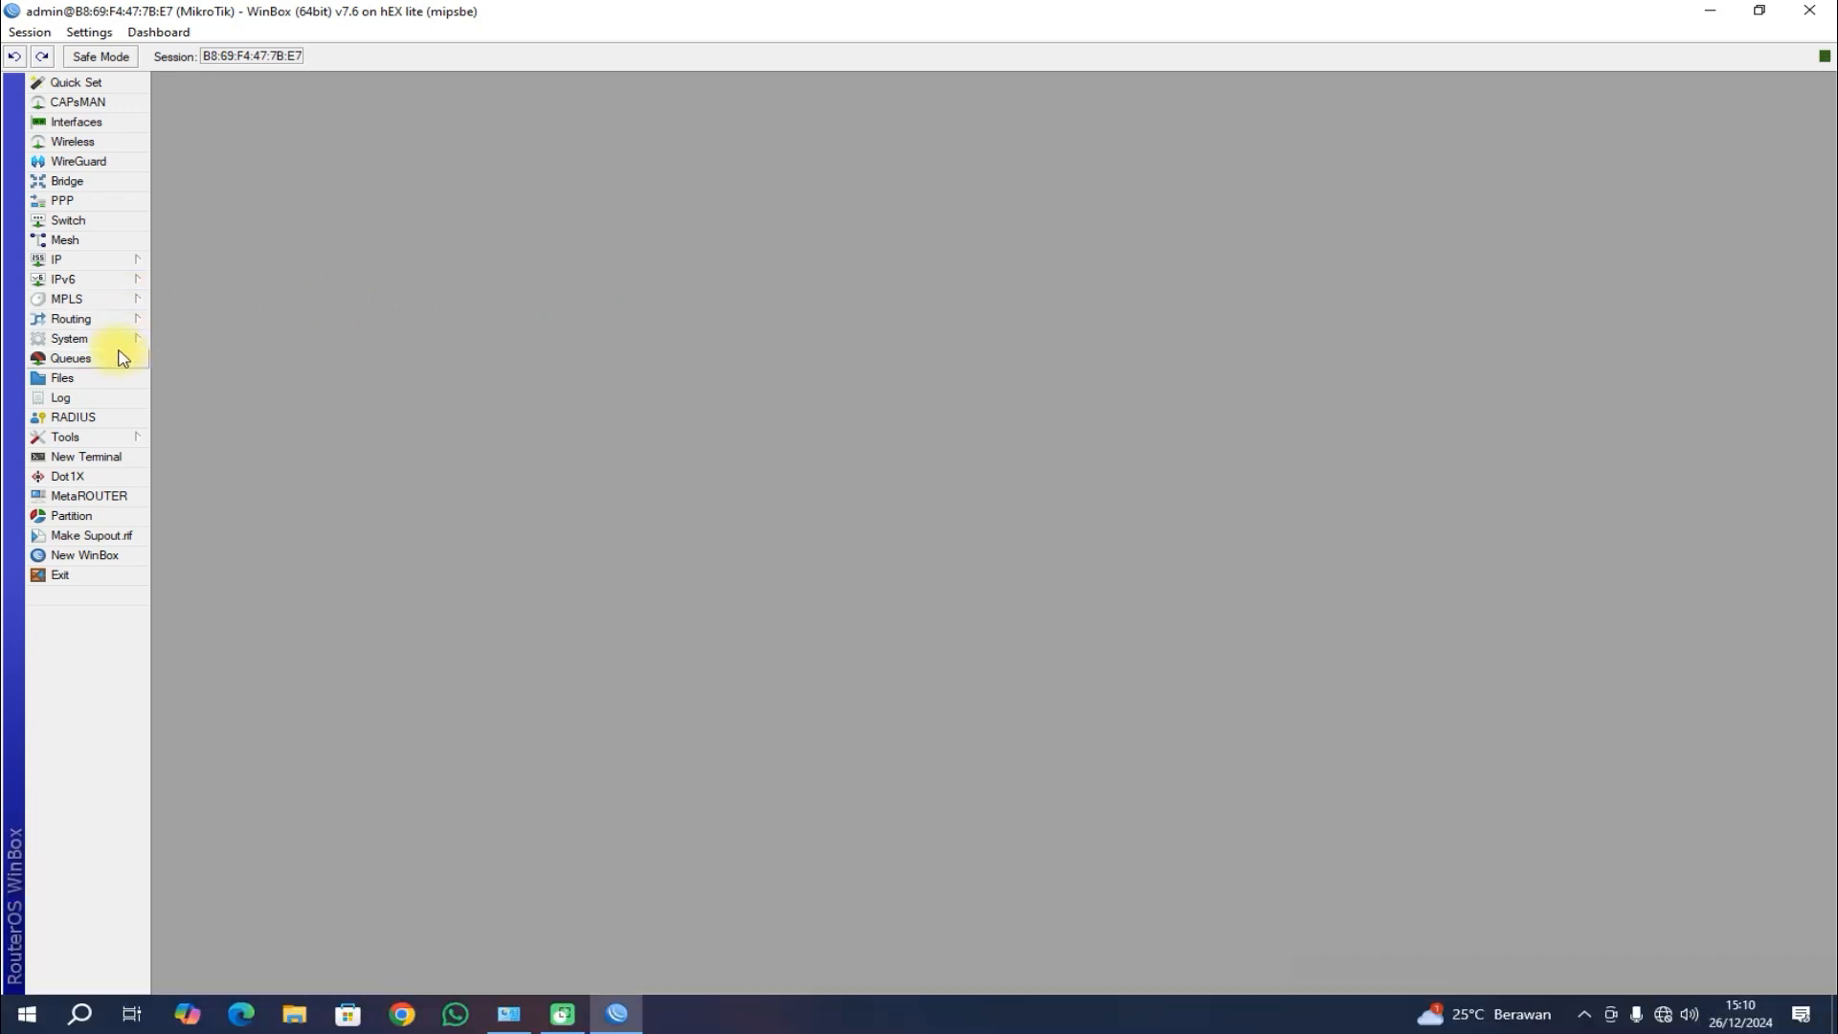
pyautogui.click(120, 342)
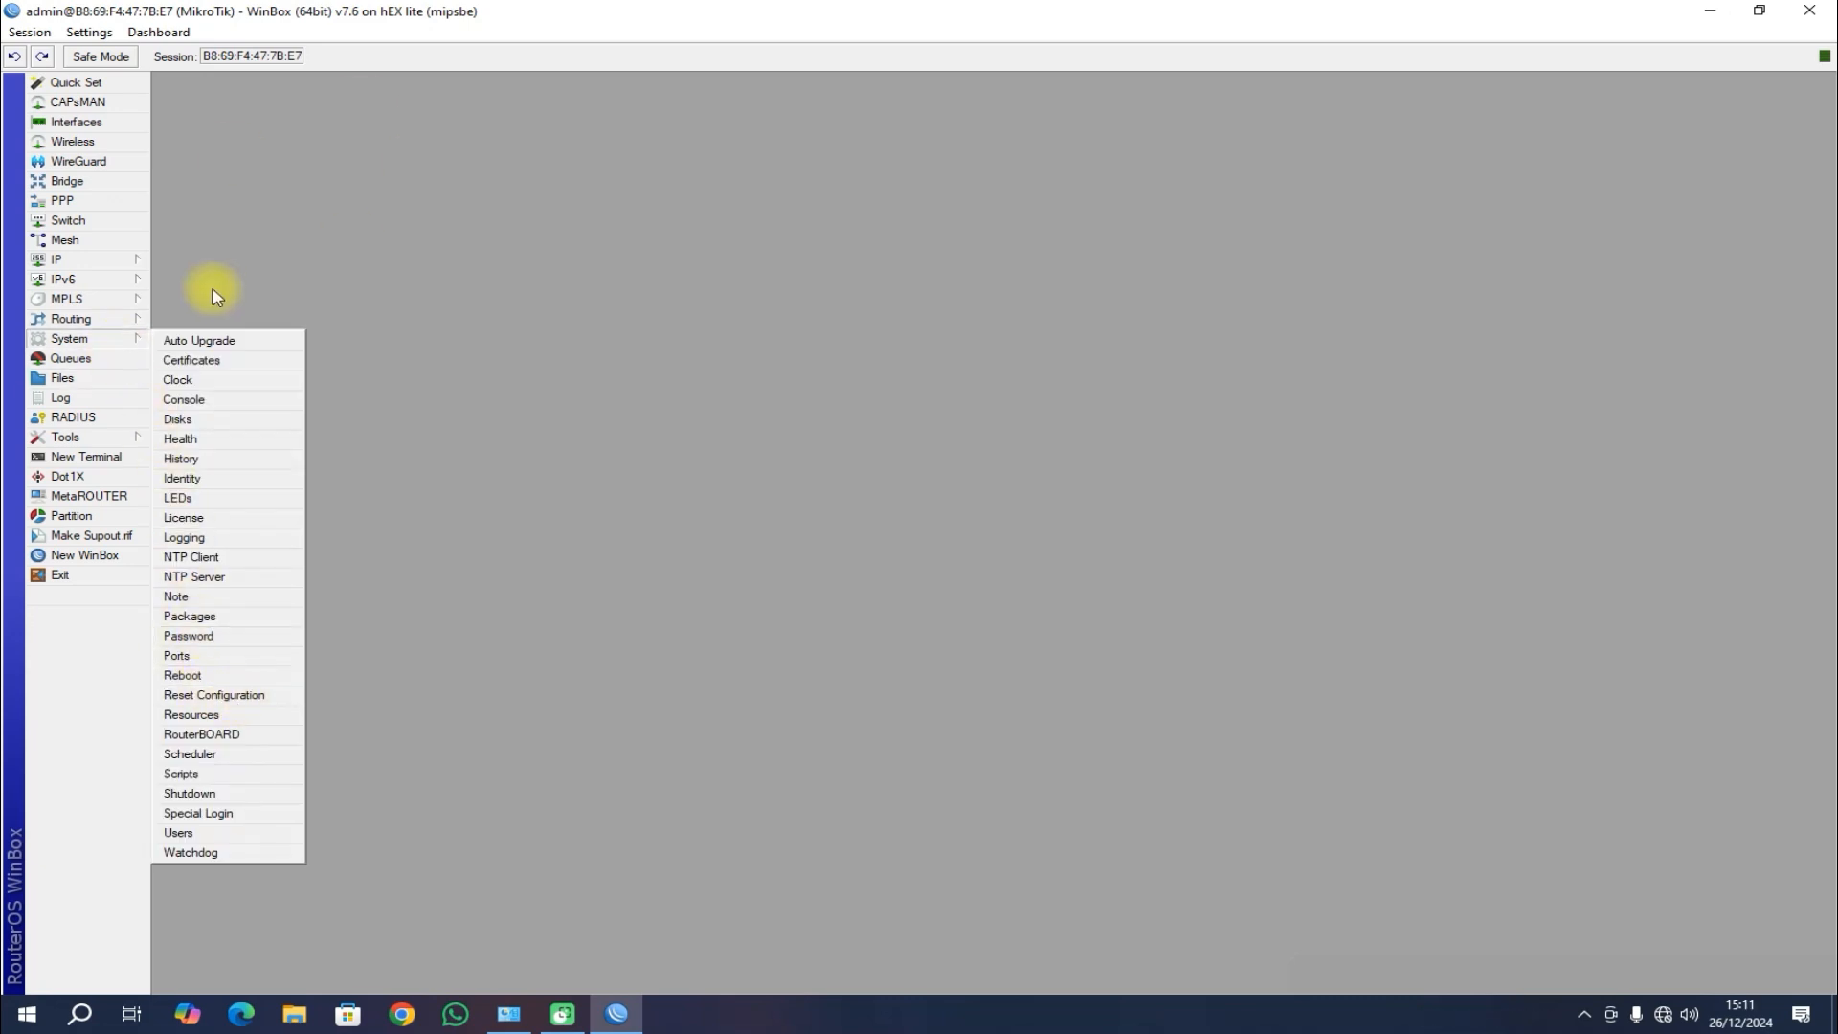
pyautogui.click(354, 268)
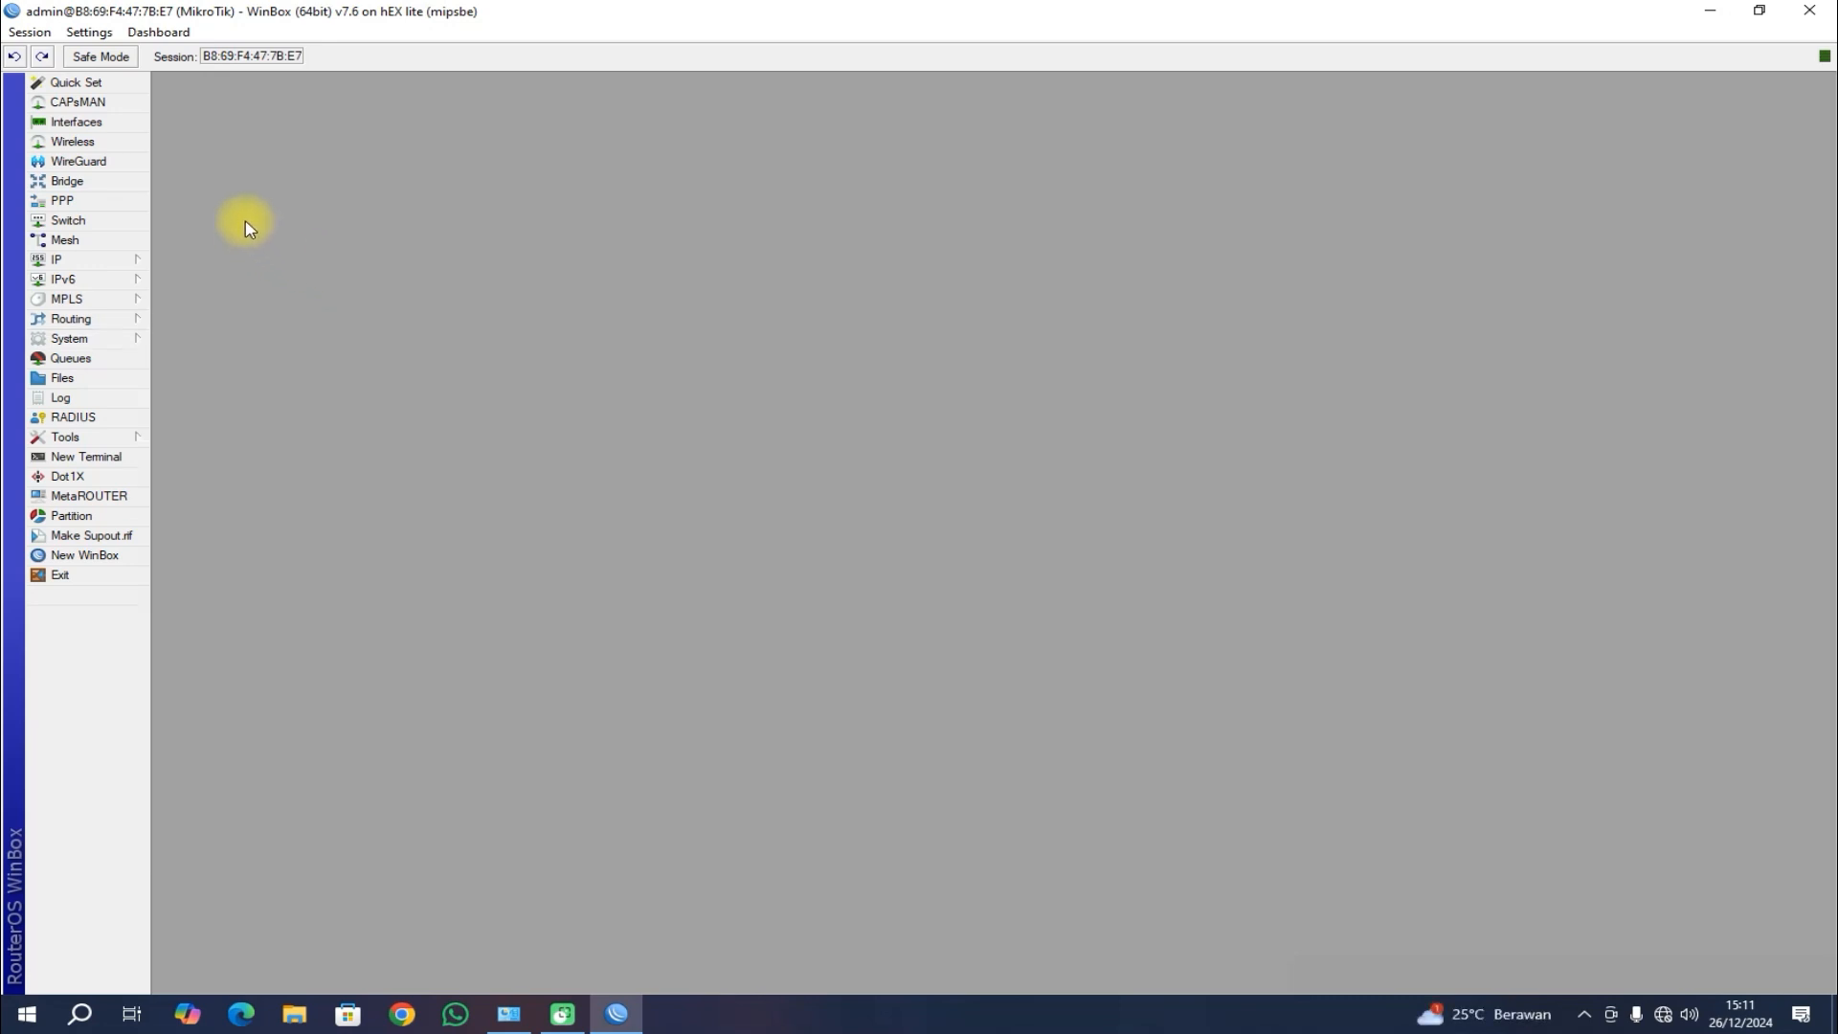
# Step: Open the router's interface list, narrow its window and place it fully visible in the workspace
pyautogui.click(110, 124)
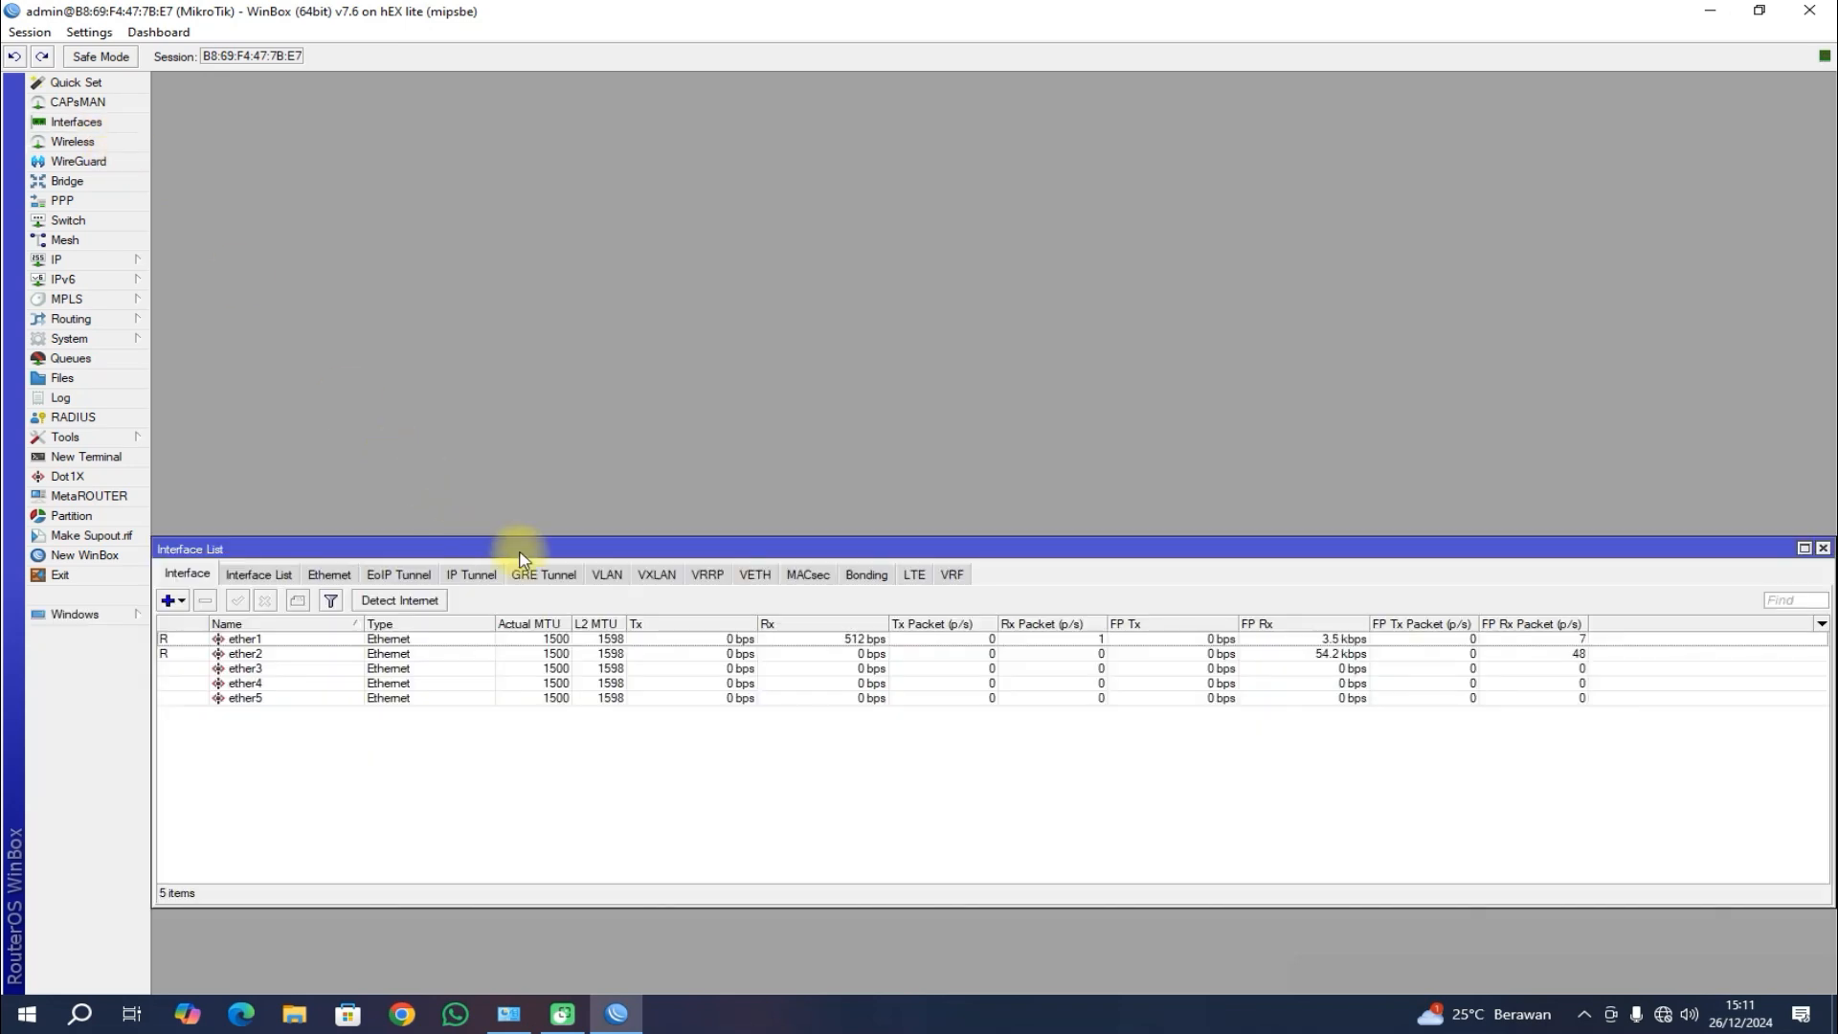
pyautogui.moveTo(521, 545); pyautogui.dragTo(491, 360)
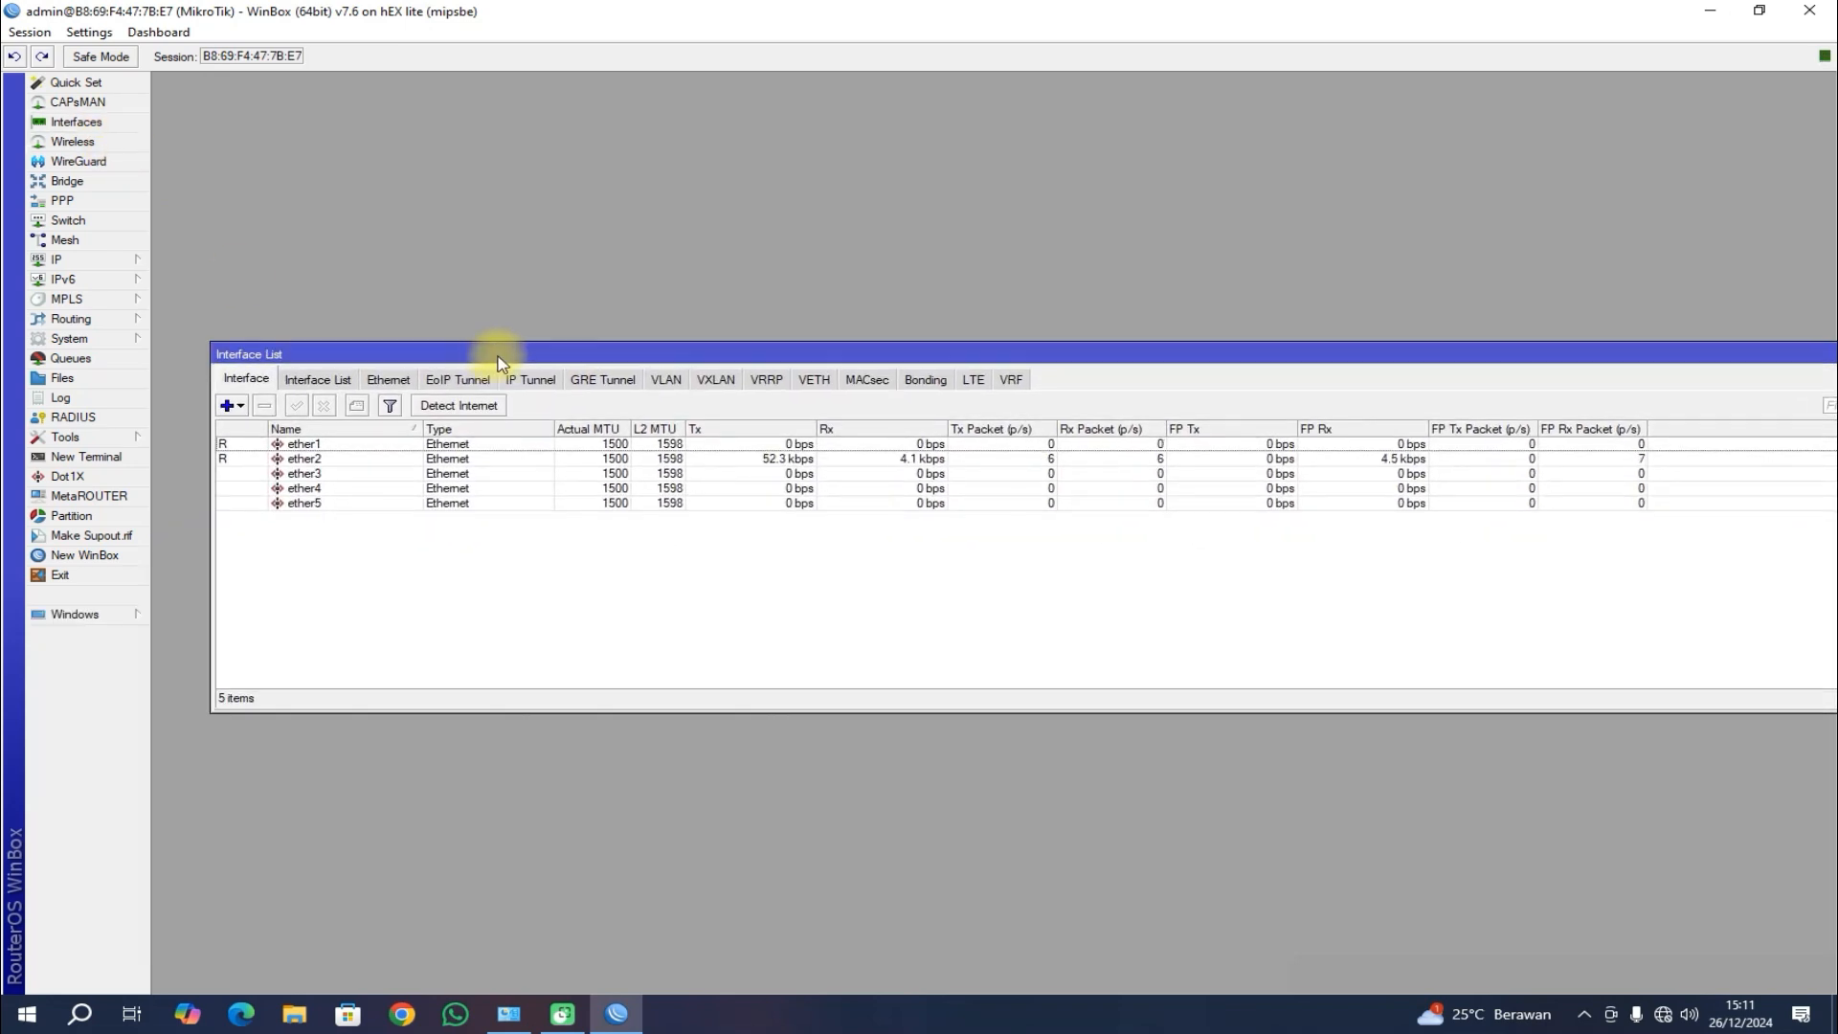
pyautogui.moveTo(1653, 363); pyautogui.dragTo(1534, 310)
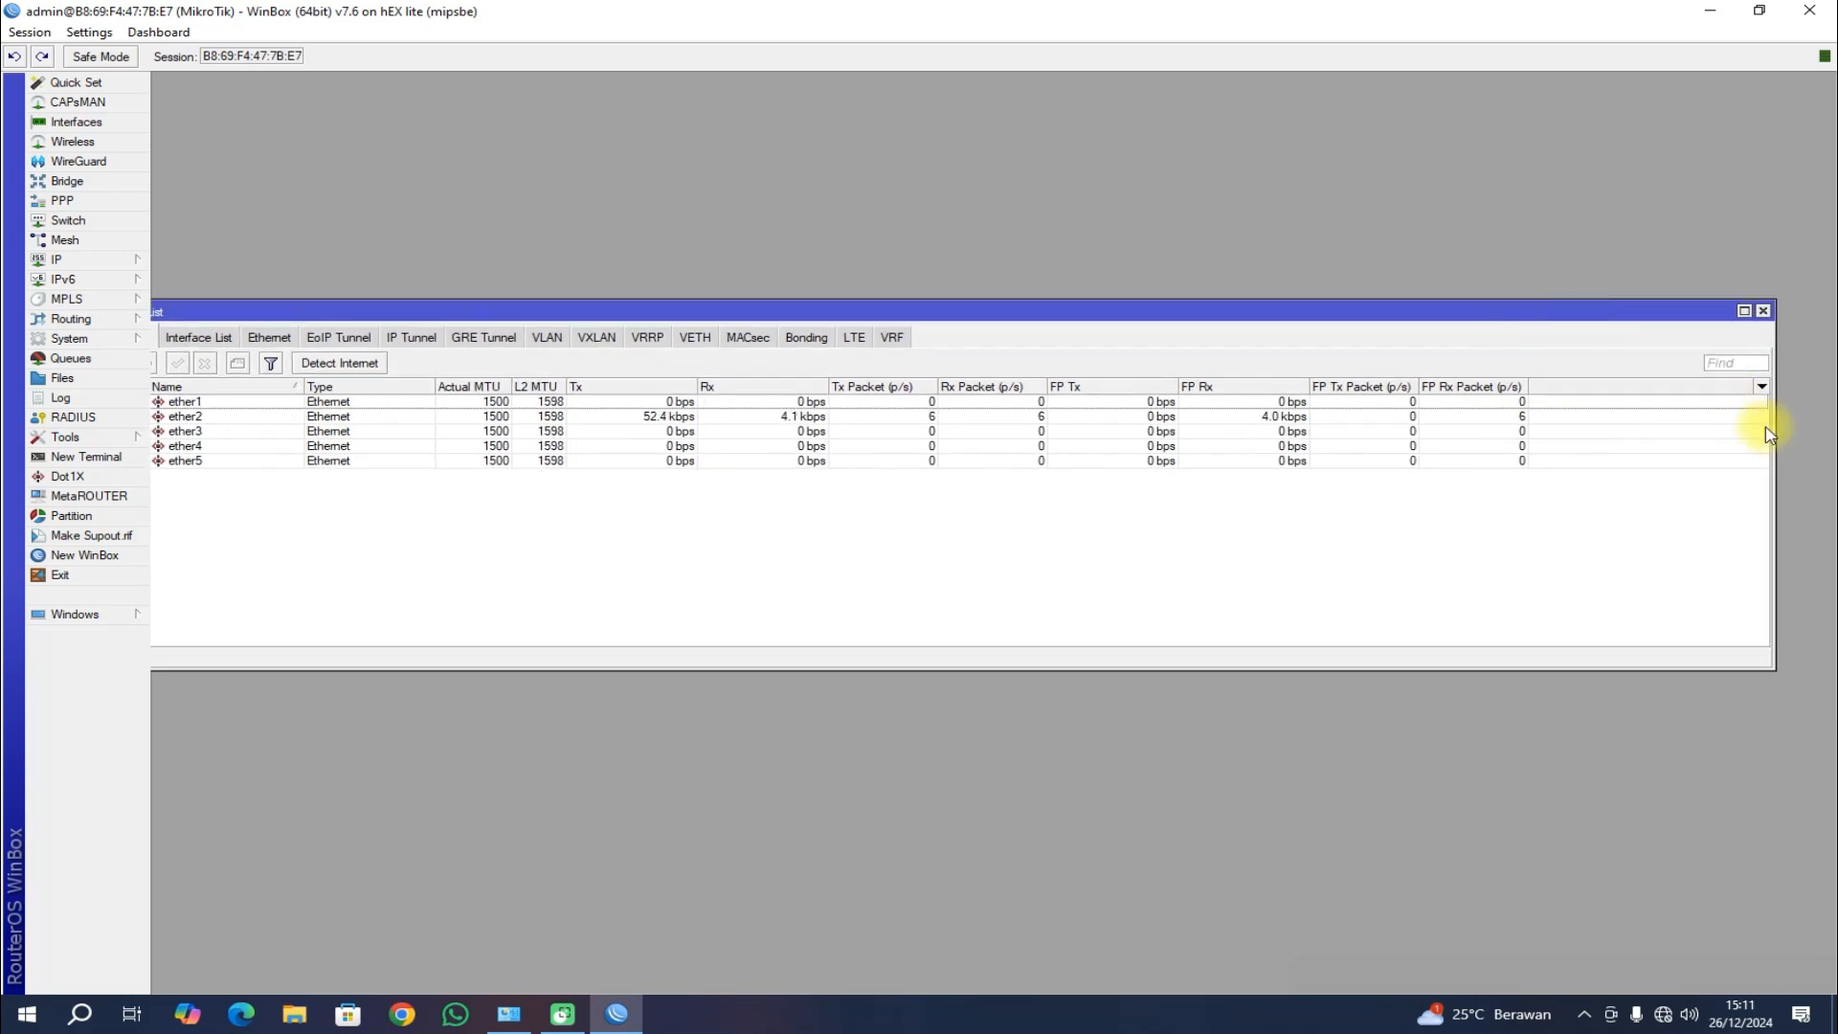
pyautogui.moveTo(1786, 431); pyautogui.dragTo(1406, 450)
pyautogui.moveTo(877, 306); pyautogui.dragTo(1087, 246)
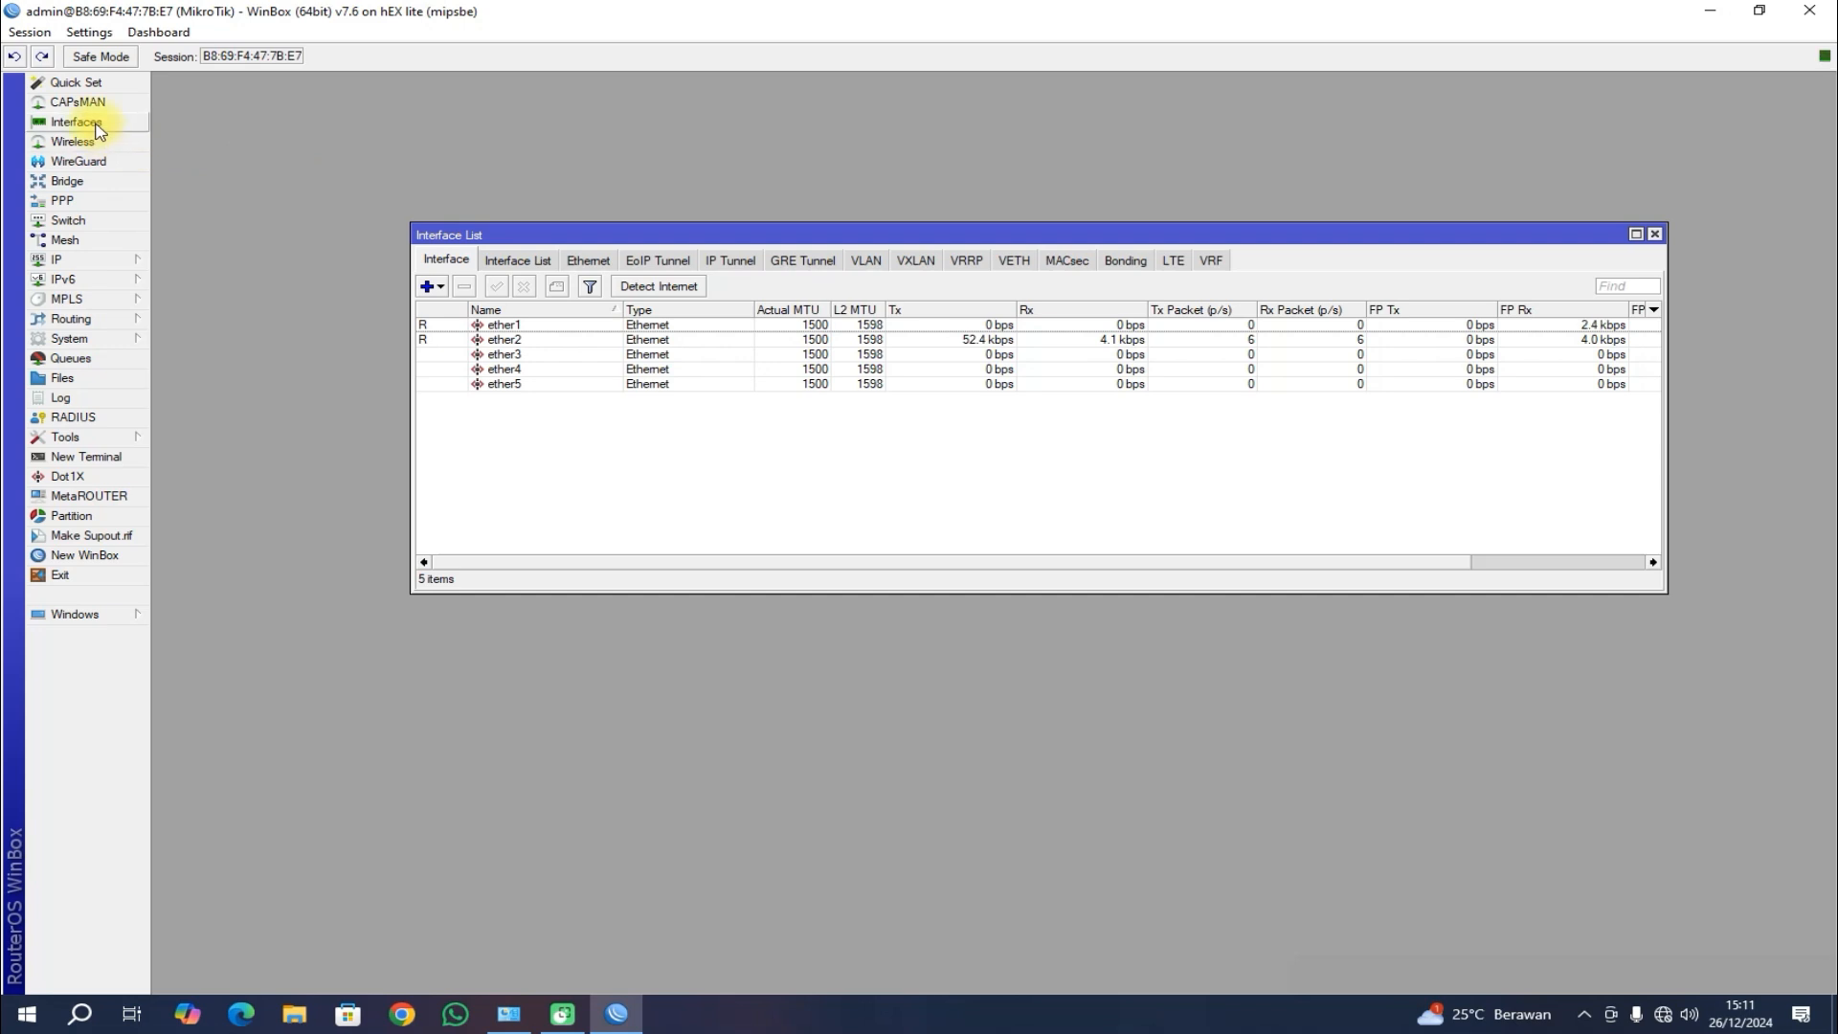
# Step: Rename the ether1 interface to ether1-Internet and apply the change
pyautogui.doubleClick(531, 326)
pyautogui.click(949, 376)
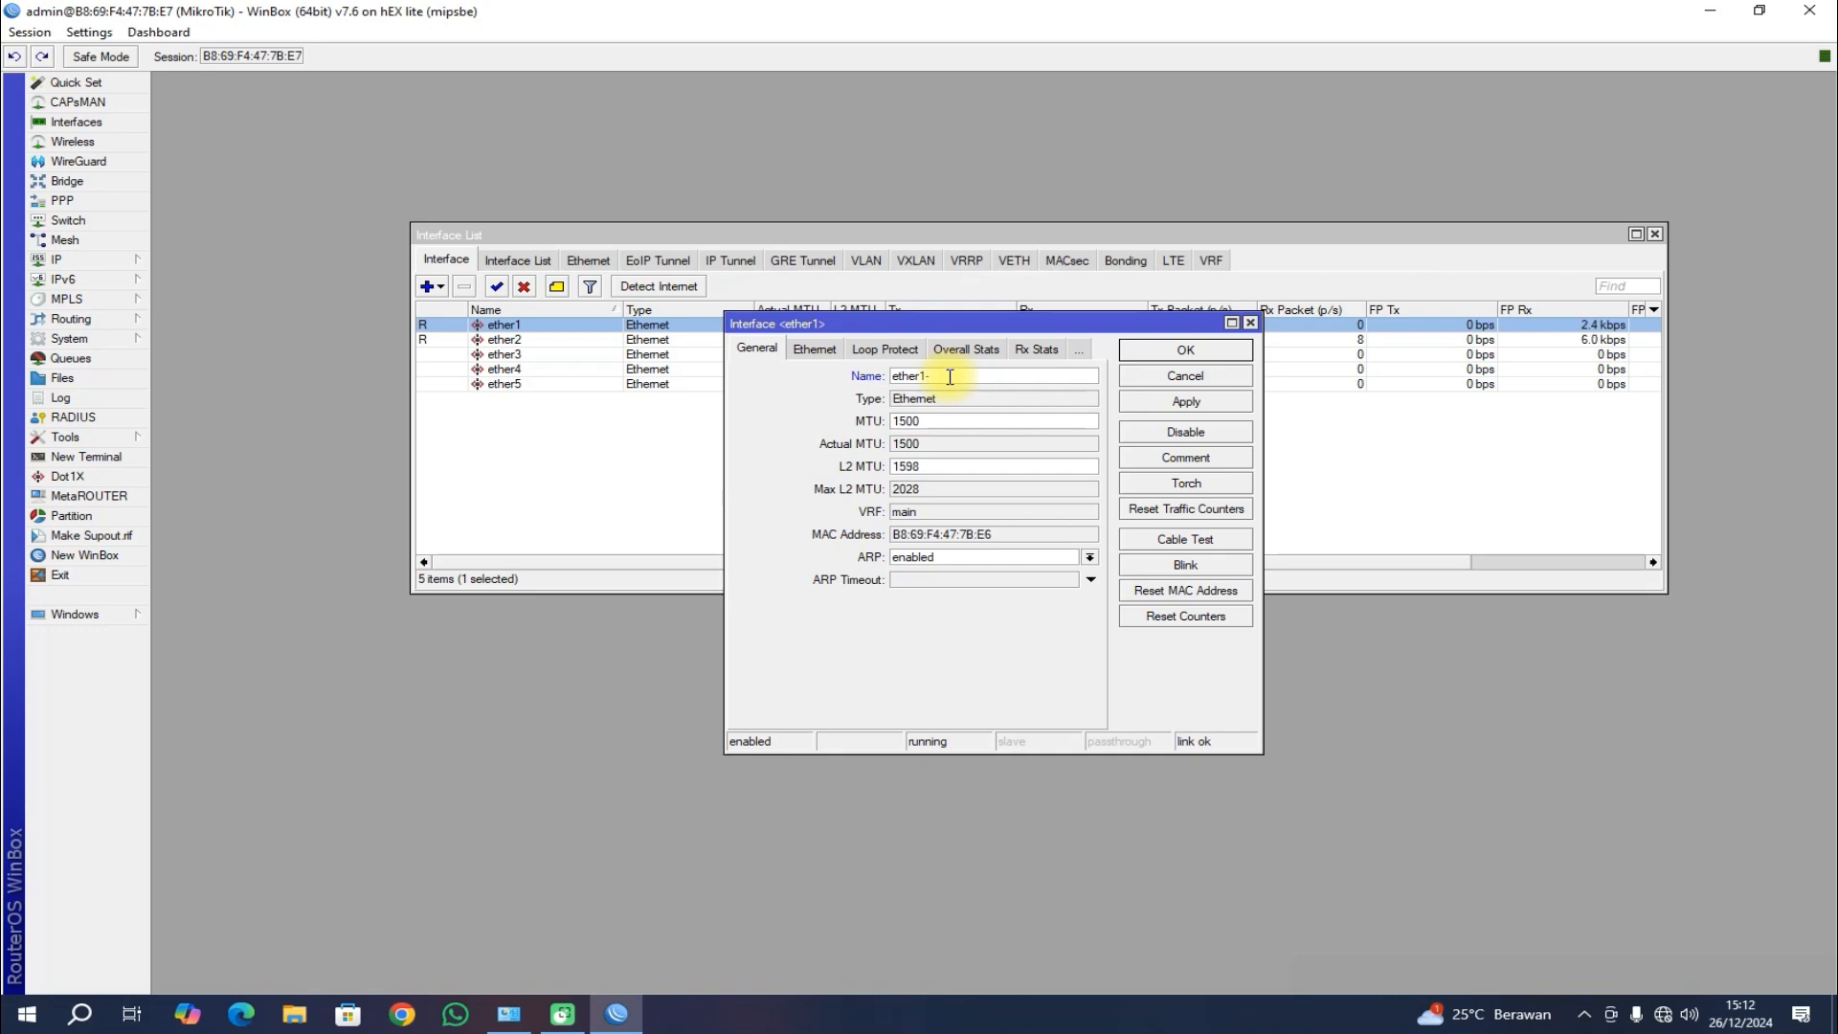
pyautogui.write('-Insta')
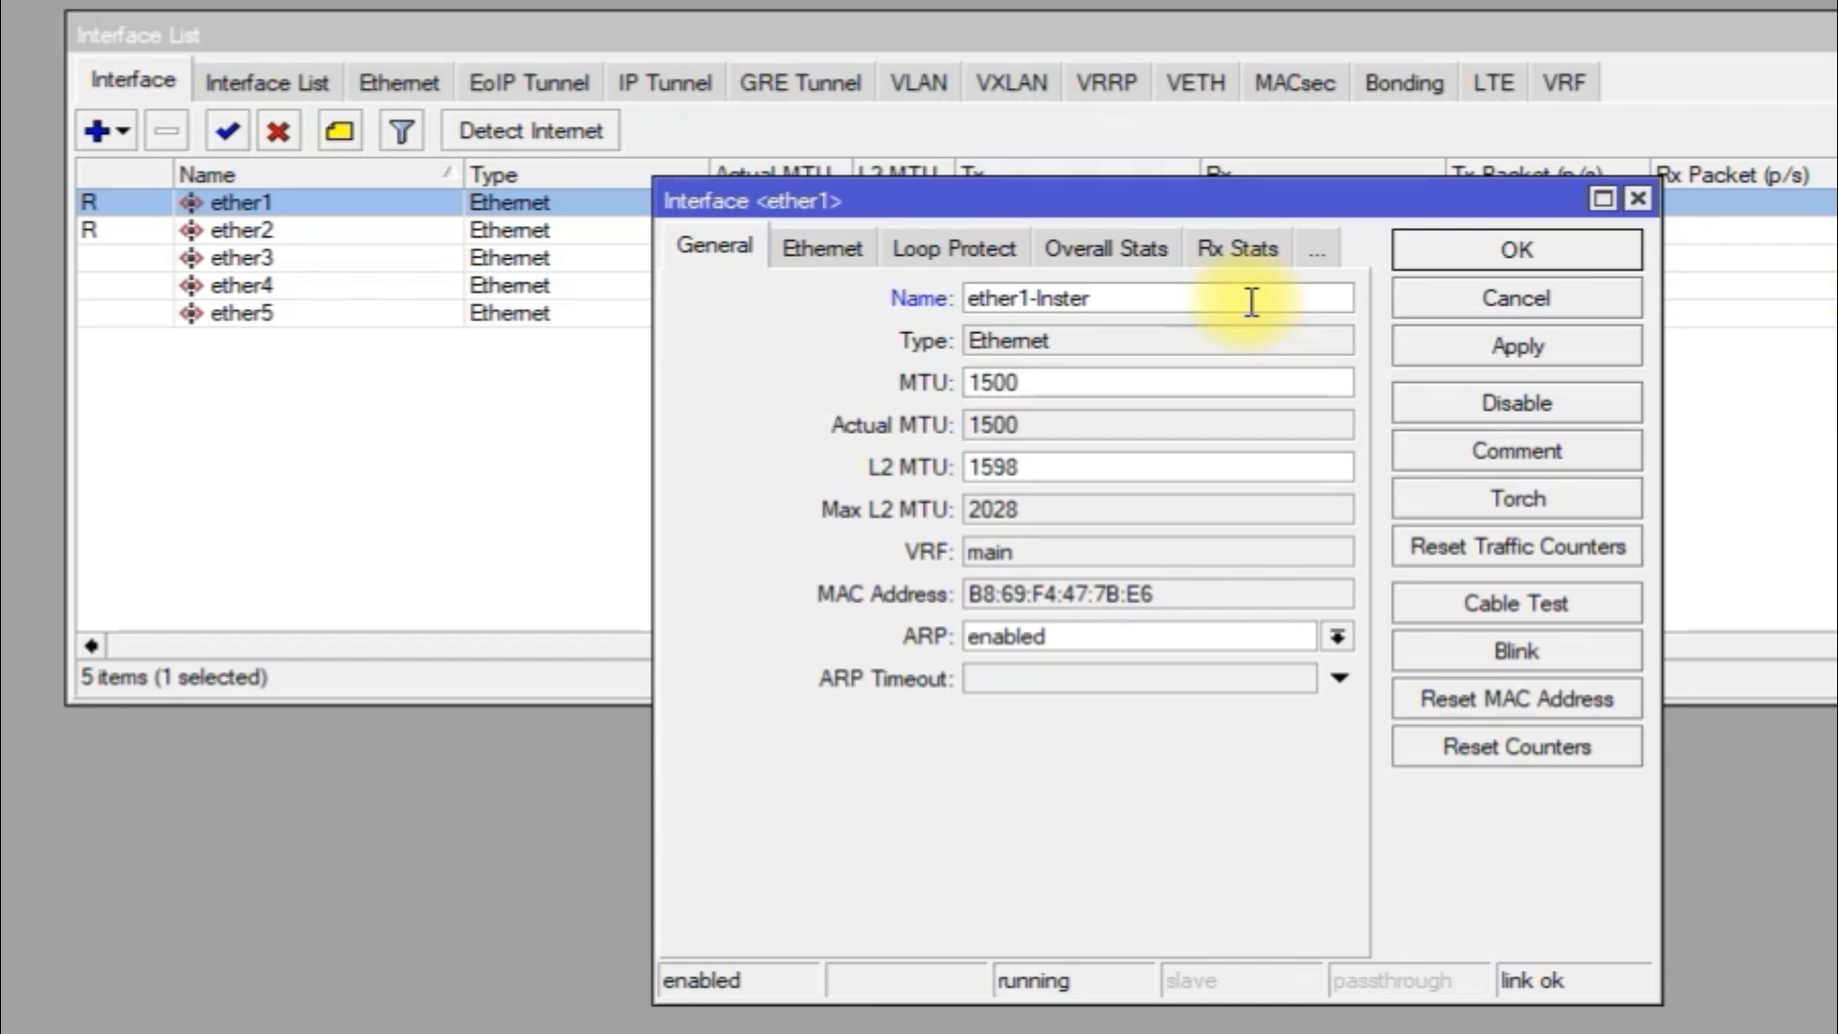
pyautogui.press('BackSpace')
pyautogui.press('BackSpace')
pyautogui.press('BackSpace')
pyautogui.press('BackSpace')
pyautogui.write('ternet')
pyautogui.click(1436, 347)
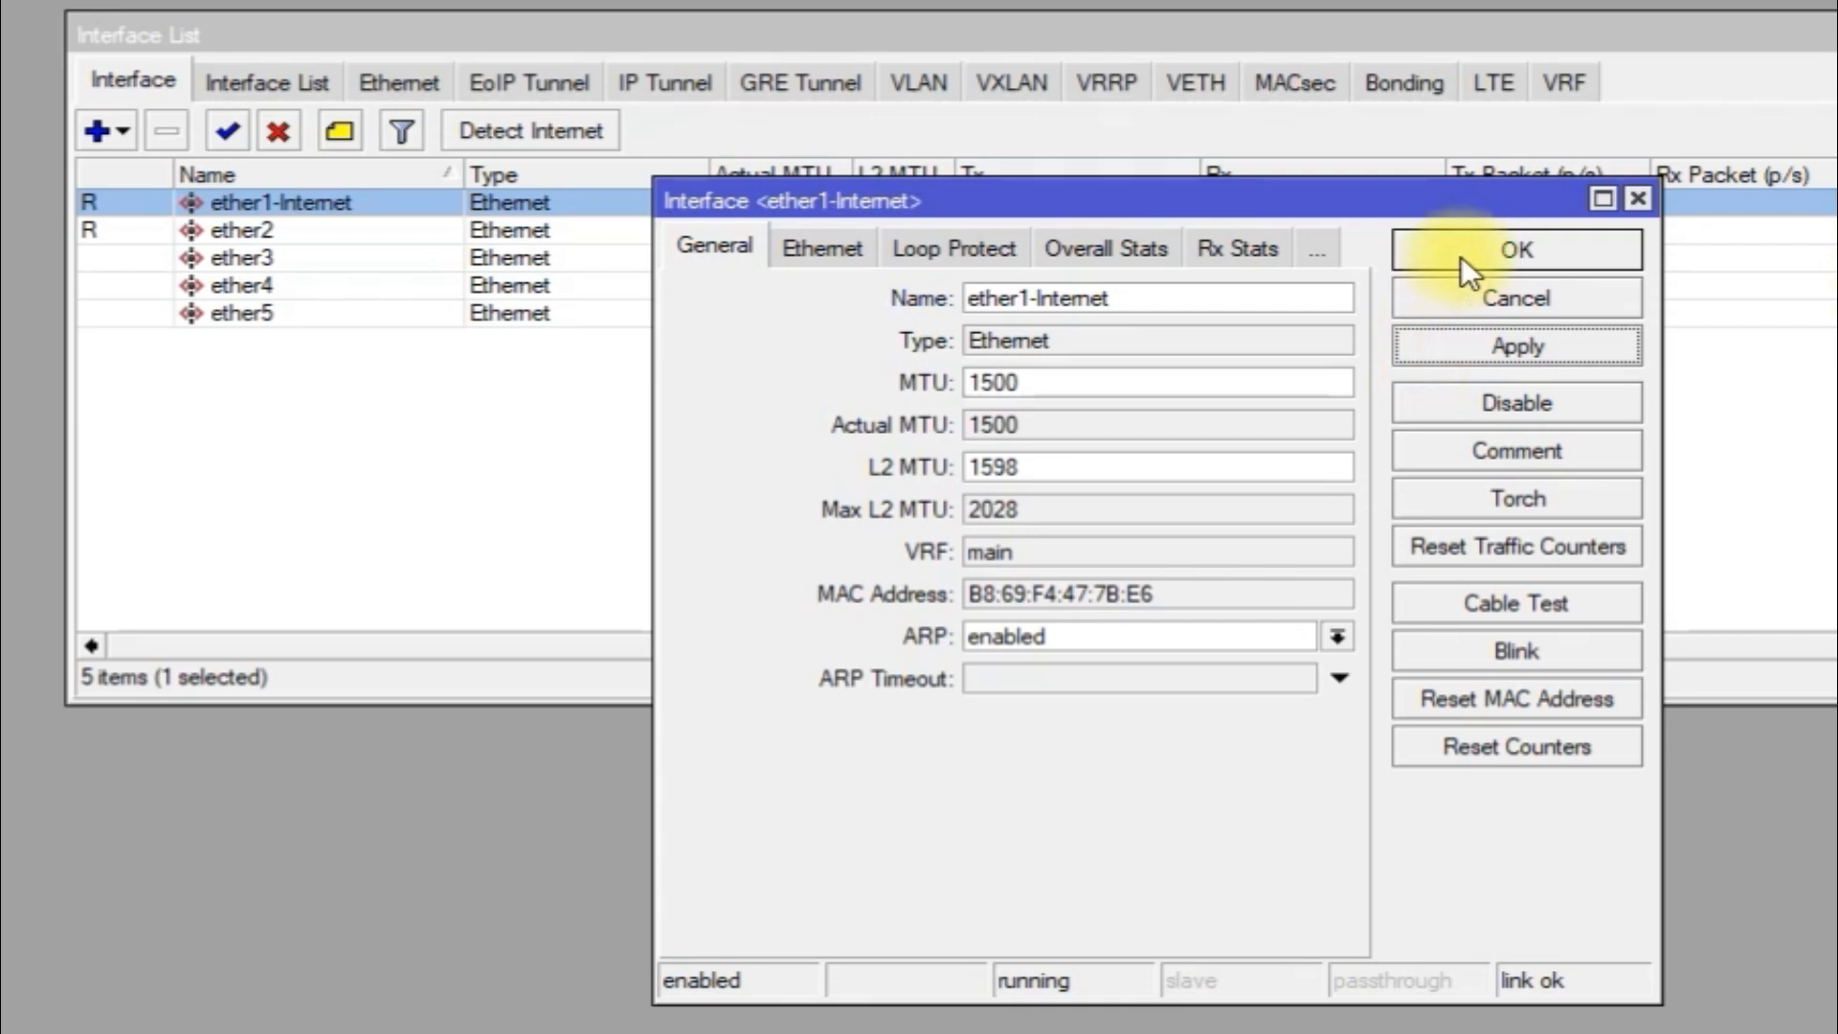
pyautogui.click(1460, 254)
# Step: Rename the ether2 interface to ether2-lmbg1 and apply the change
pyautogui.doubleClick(366, 230)
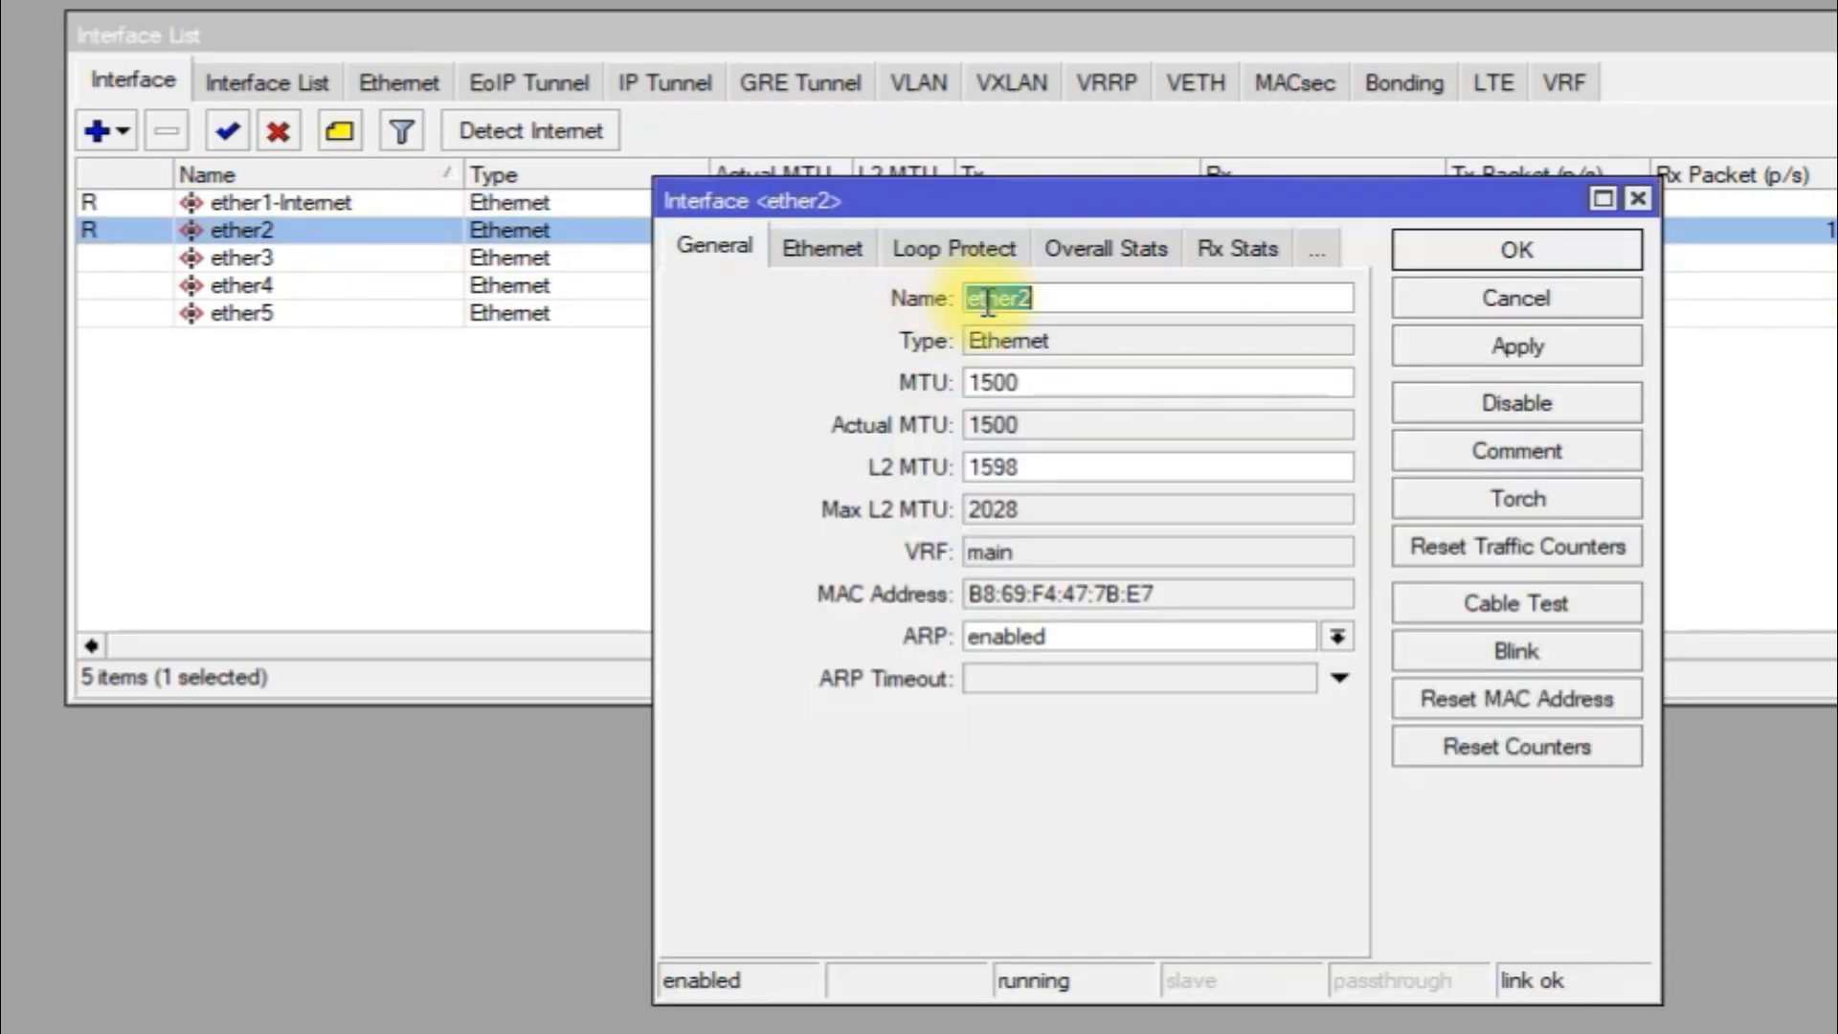
pyautogui.click(1078, 297)
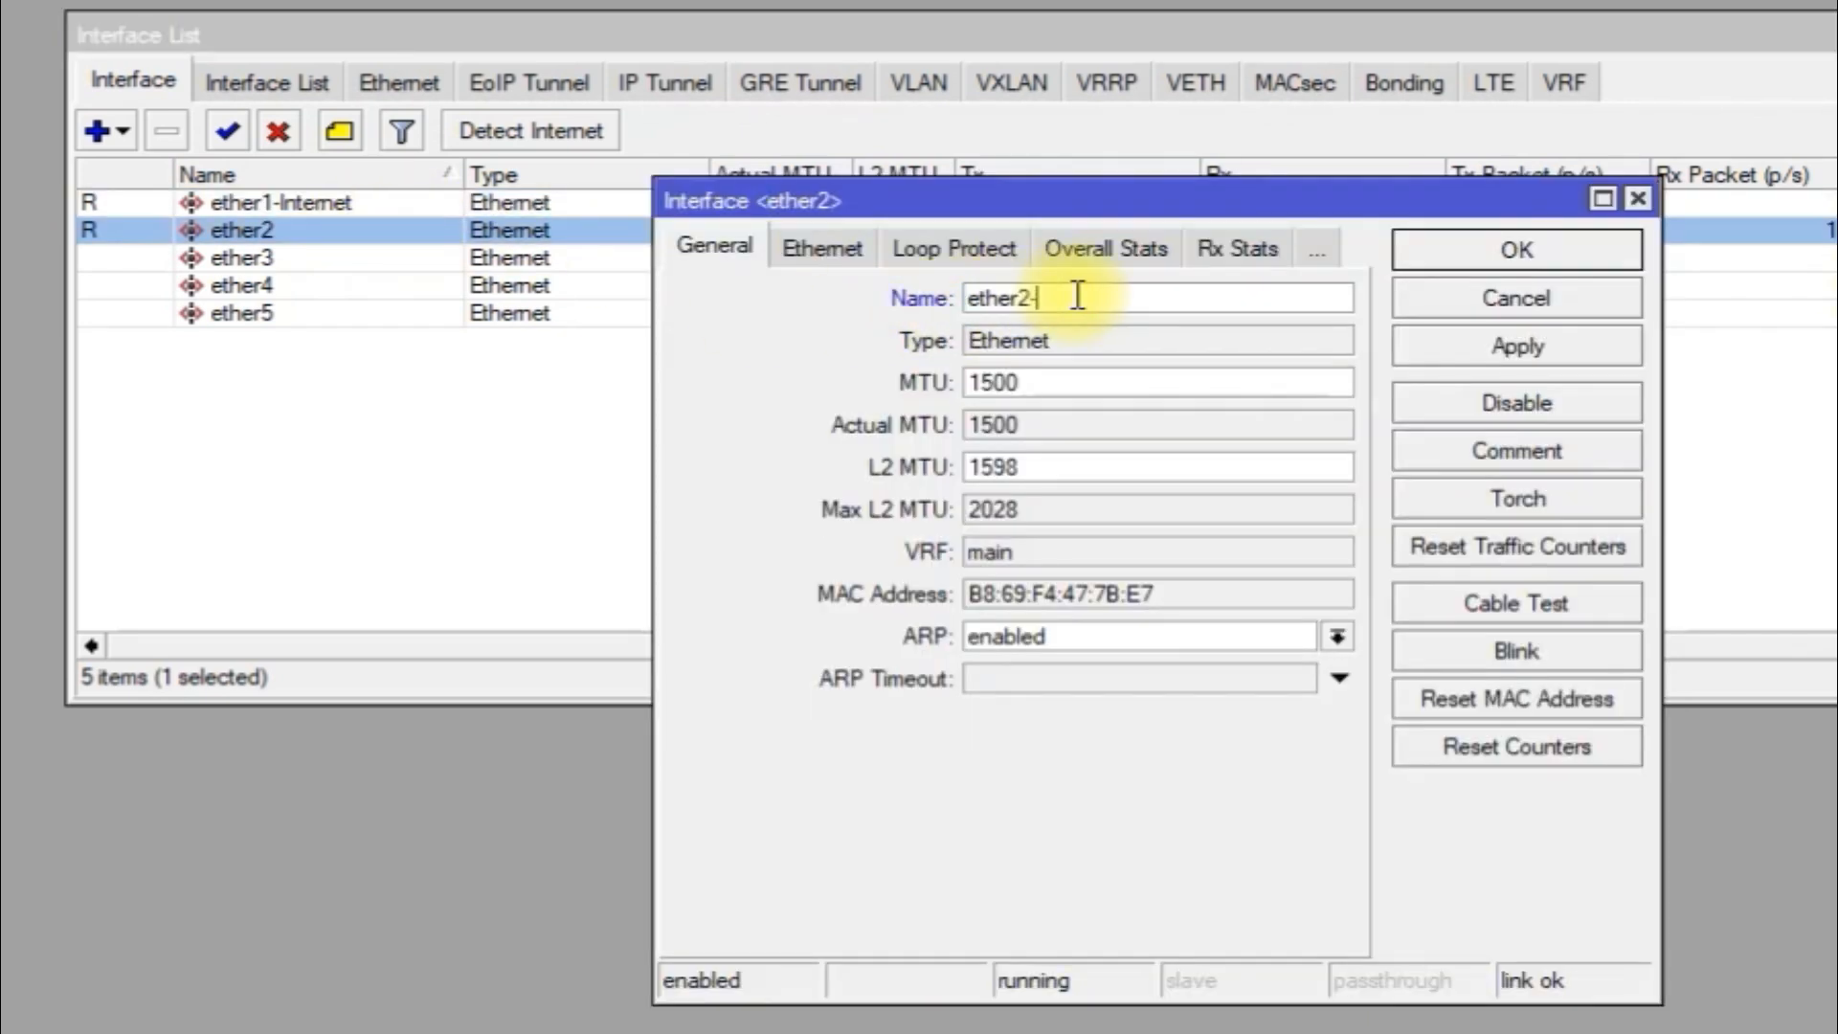
pyautogui.write('-')
pyautogui.write('Im')
pyautogui.write('bc1')
pyautogui.moveTo(1139, 298); pyautogui.dragTo(1033, 304)
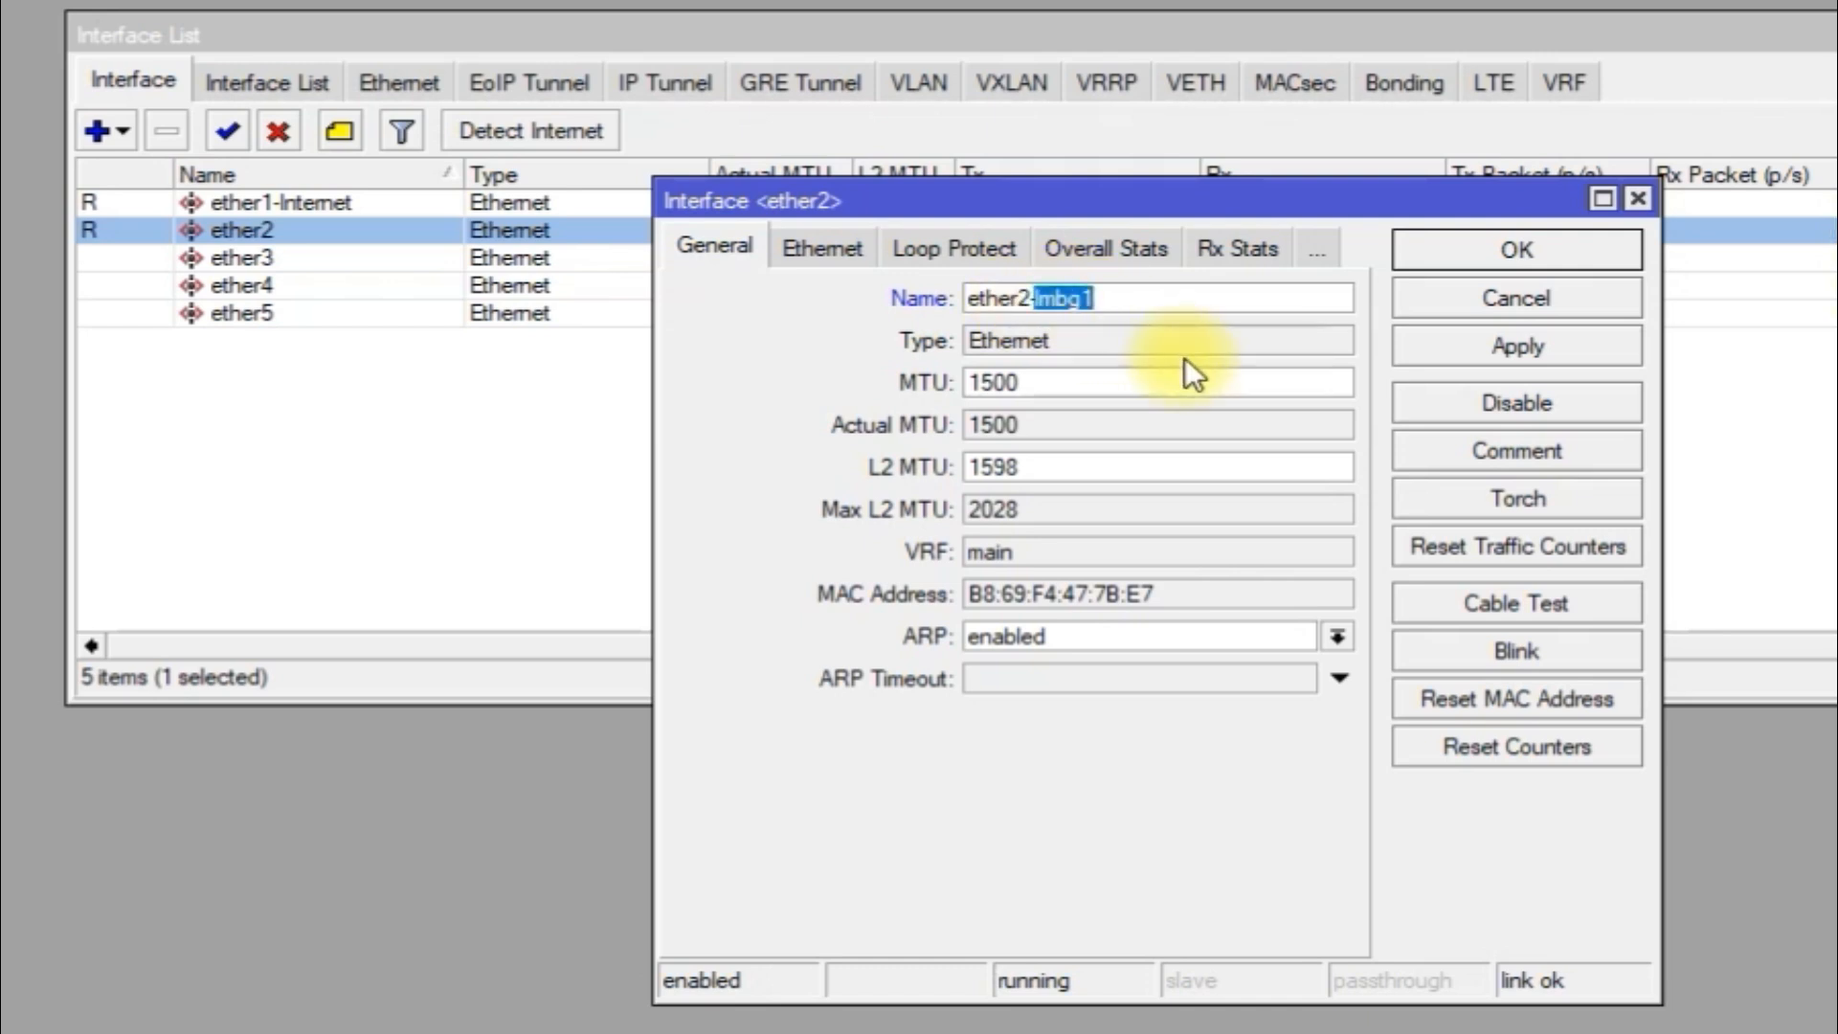
pyautogui.moveTo(1177, 306); pyautogui.dragTo(1034, 302)
pyautogui.press('BackSpace')
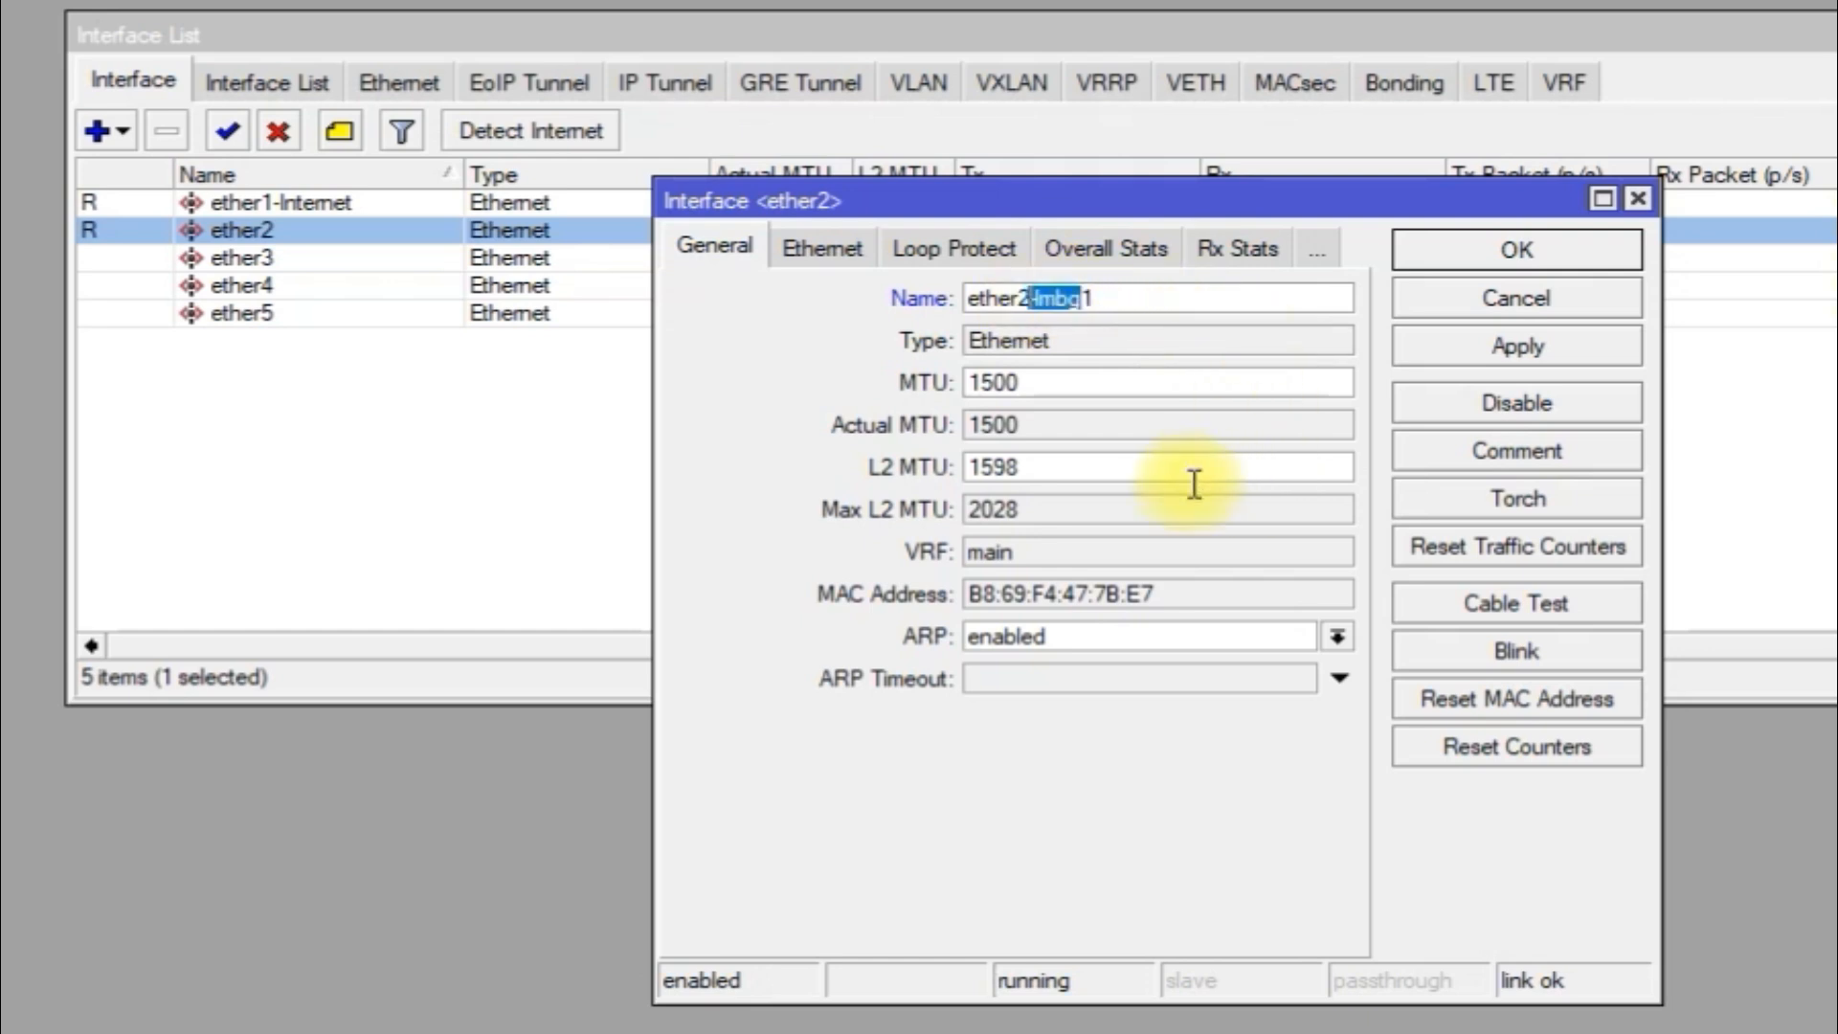
pyautogui.click(1457, 352)
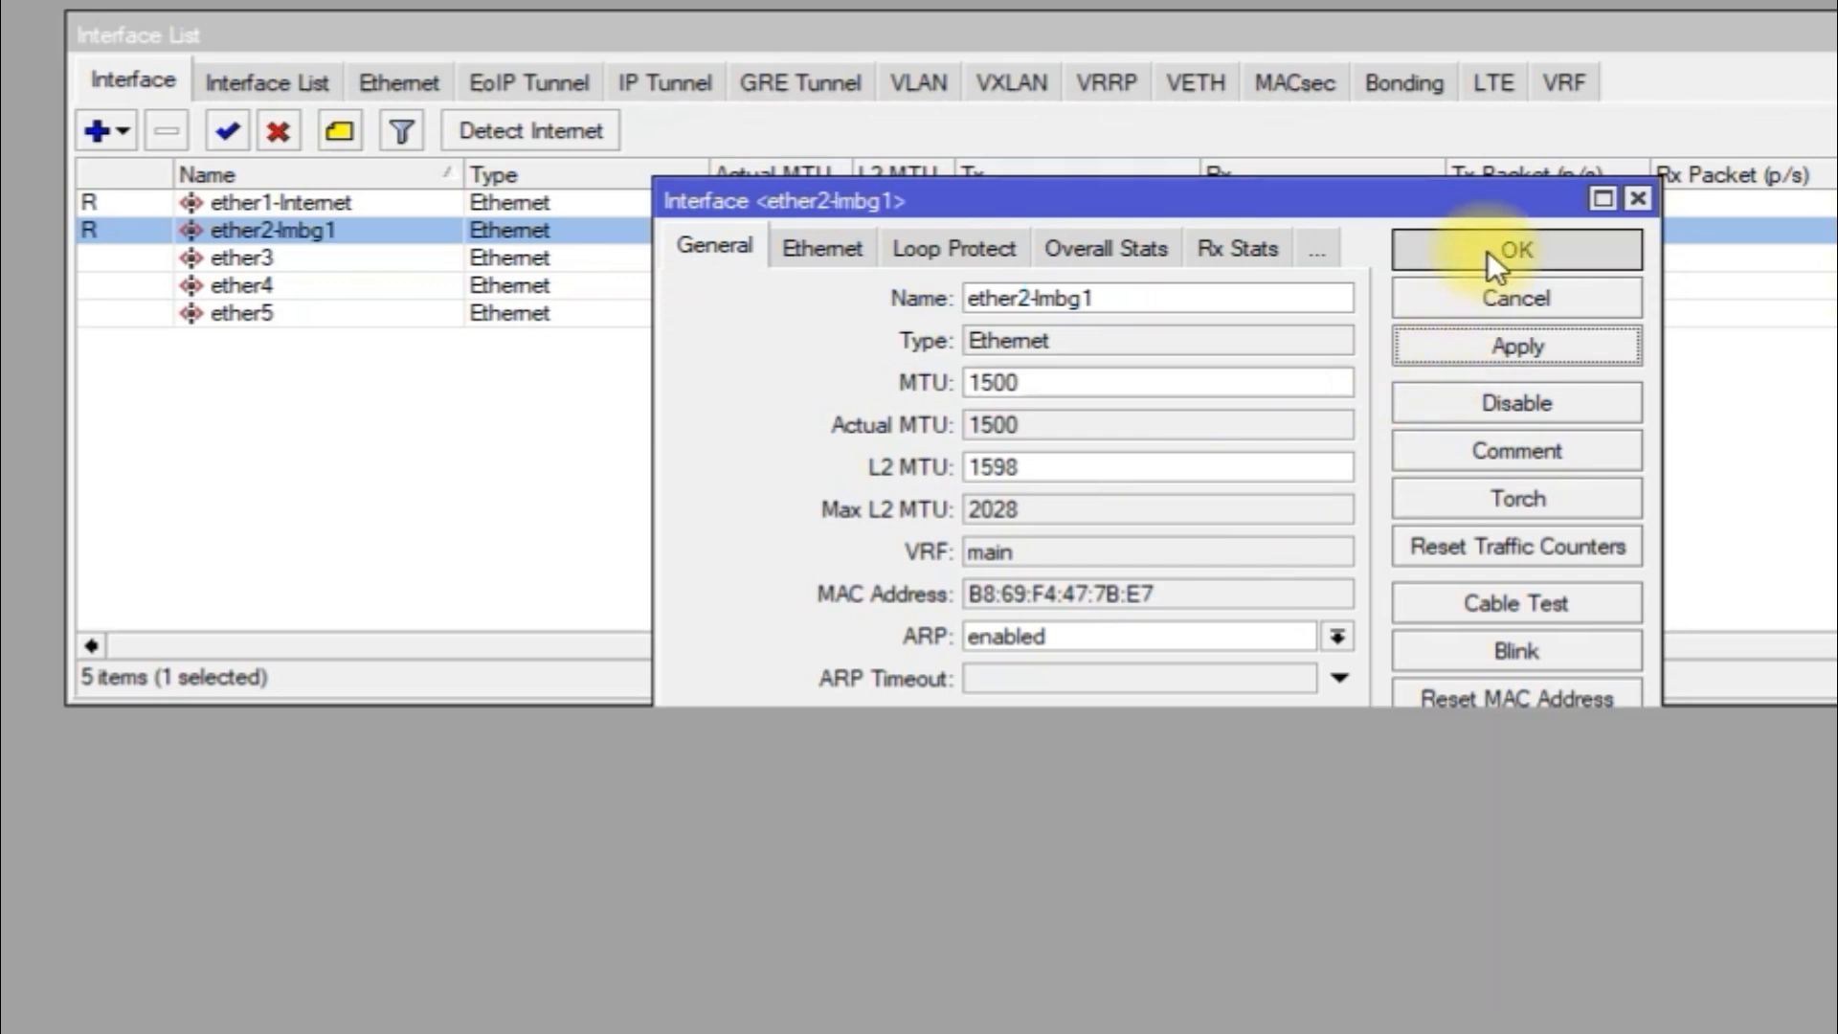
pyautogui.click(1487, 253)
# Step: Rename the ether3 interface to ether3-lmbg2 and apply the change
pyautogui.click(349, 257)
pyautogui.doubleClick(346, 256)
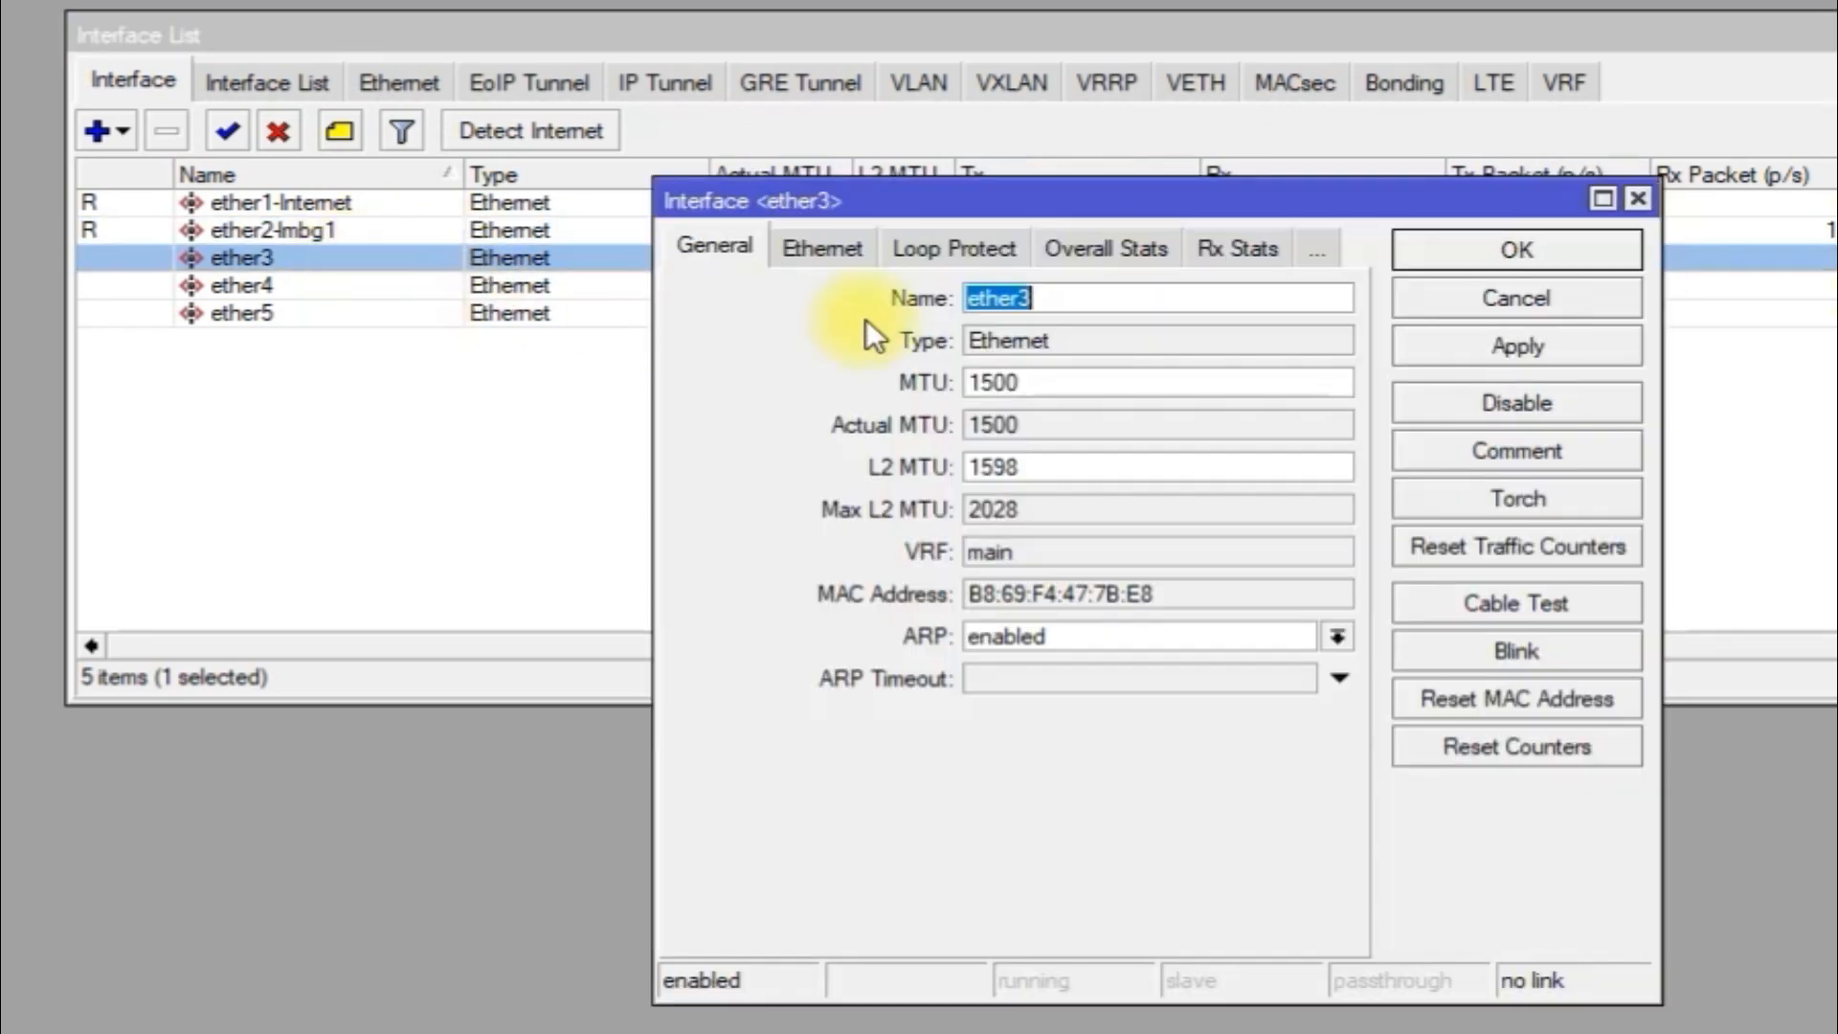
pyautogui.click(1070, 300)
pyautogui.write('-lmbg')
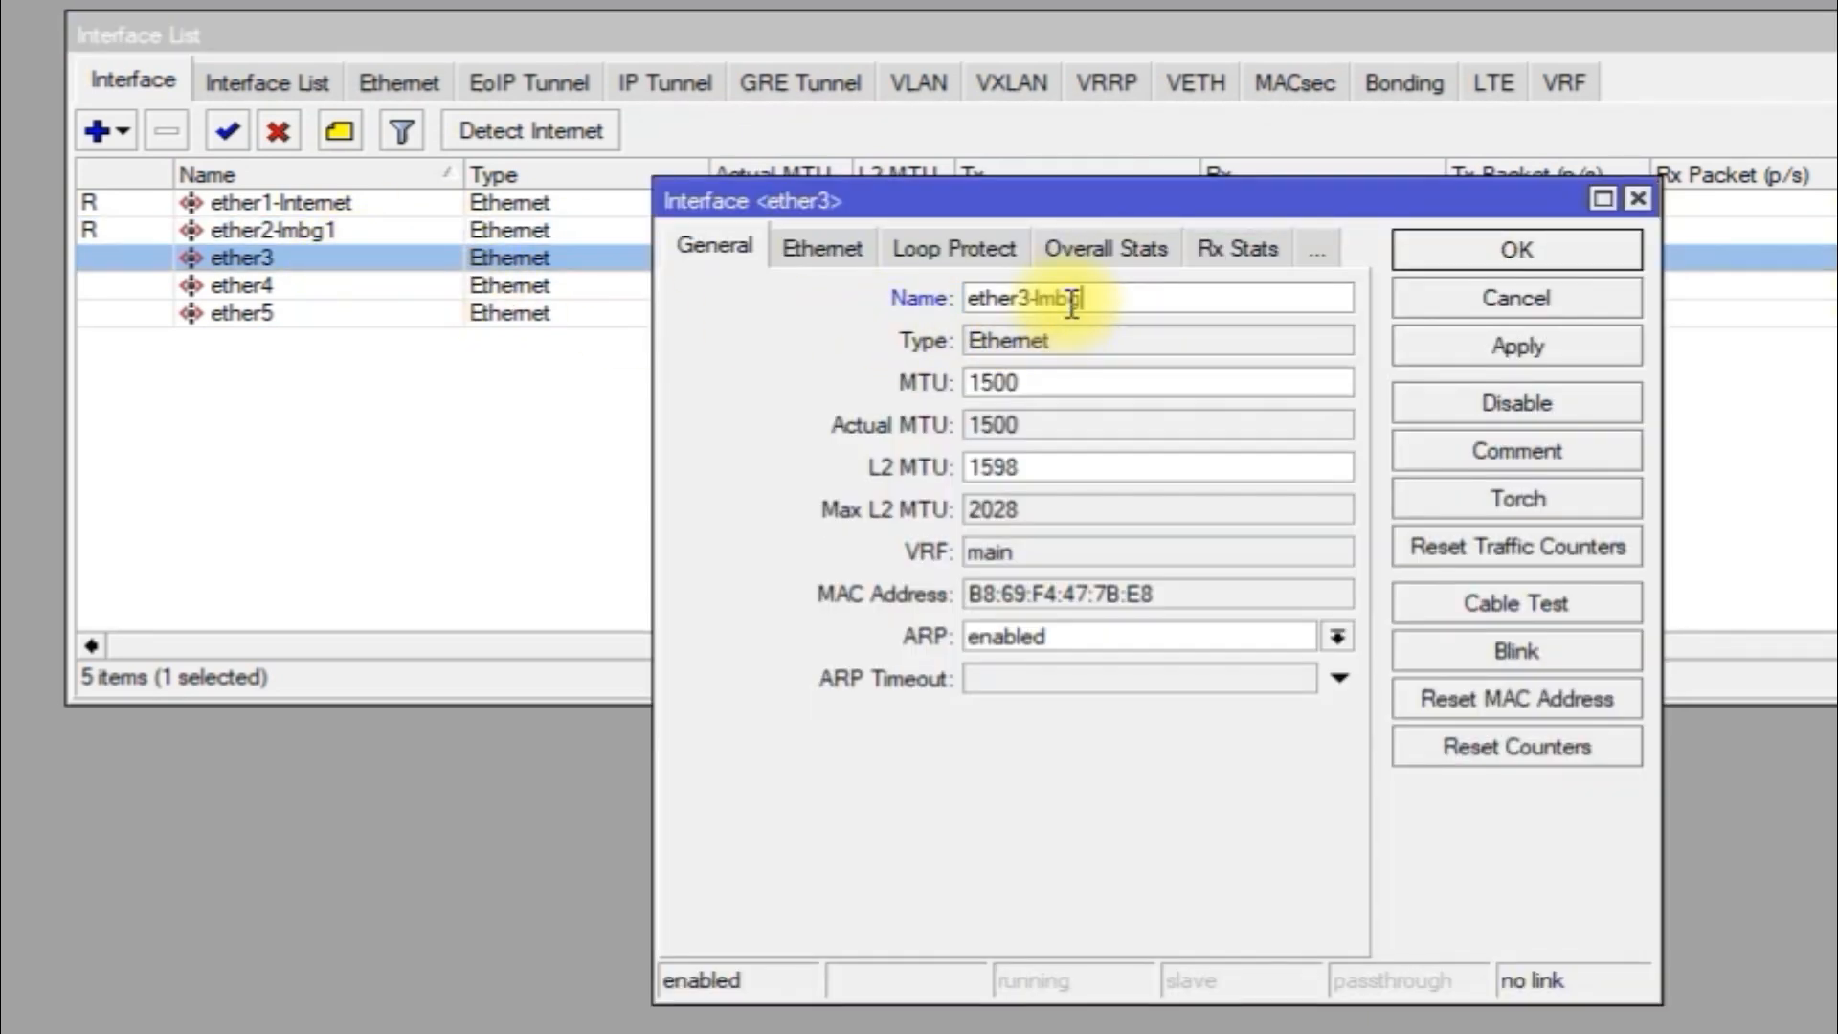
pyautogui.write('2')
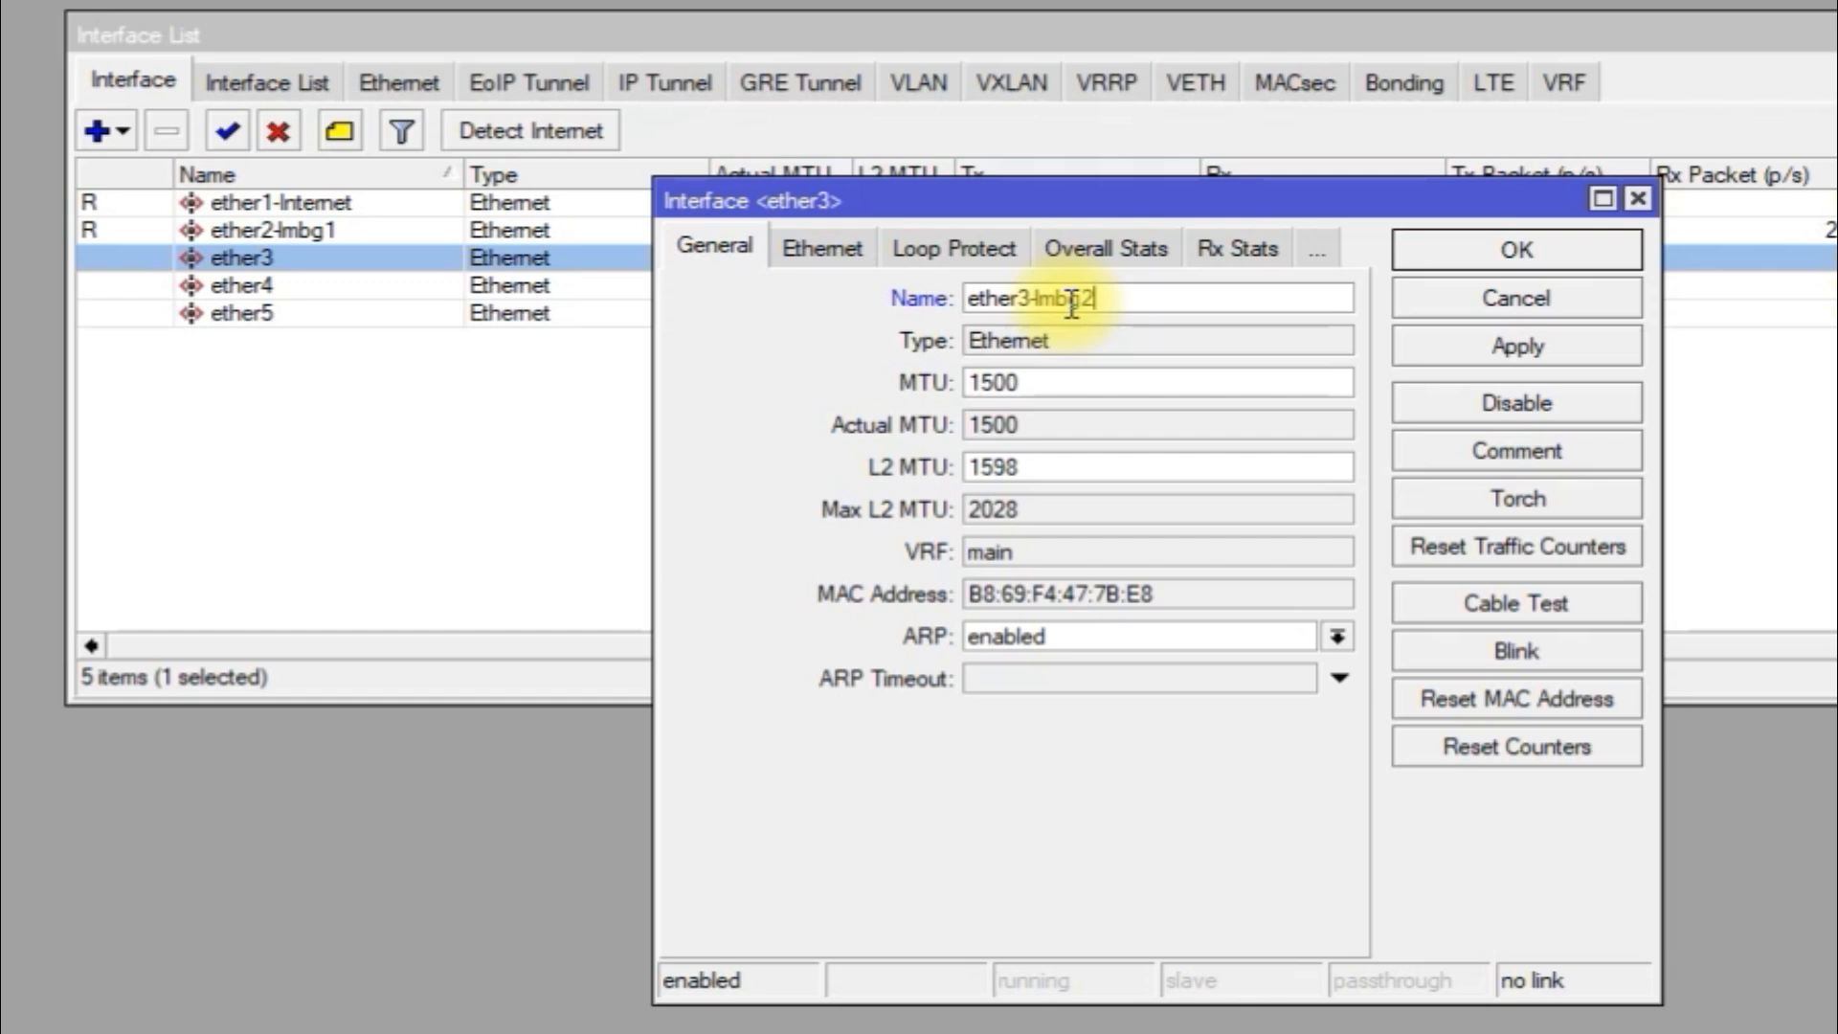
pyautogui.click(1472, 336)
pyautogui.click(1468, 261)
# Step: Rename the ether4 interface to ether4-lmbg3 and apply the change
pyautogui.doubleClick(336, 283)
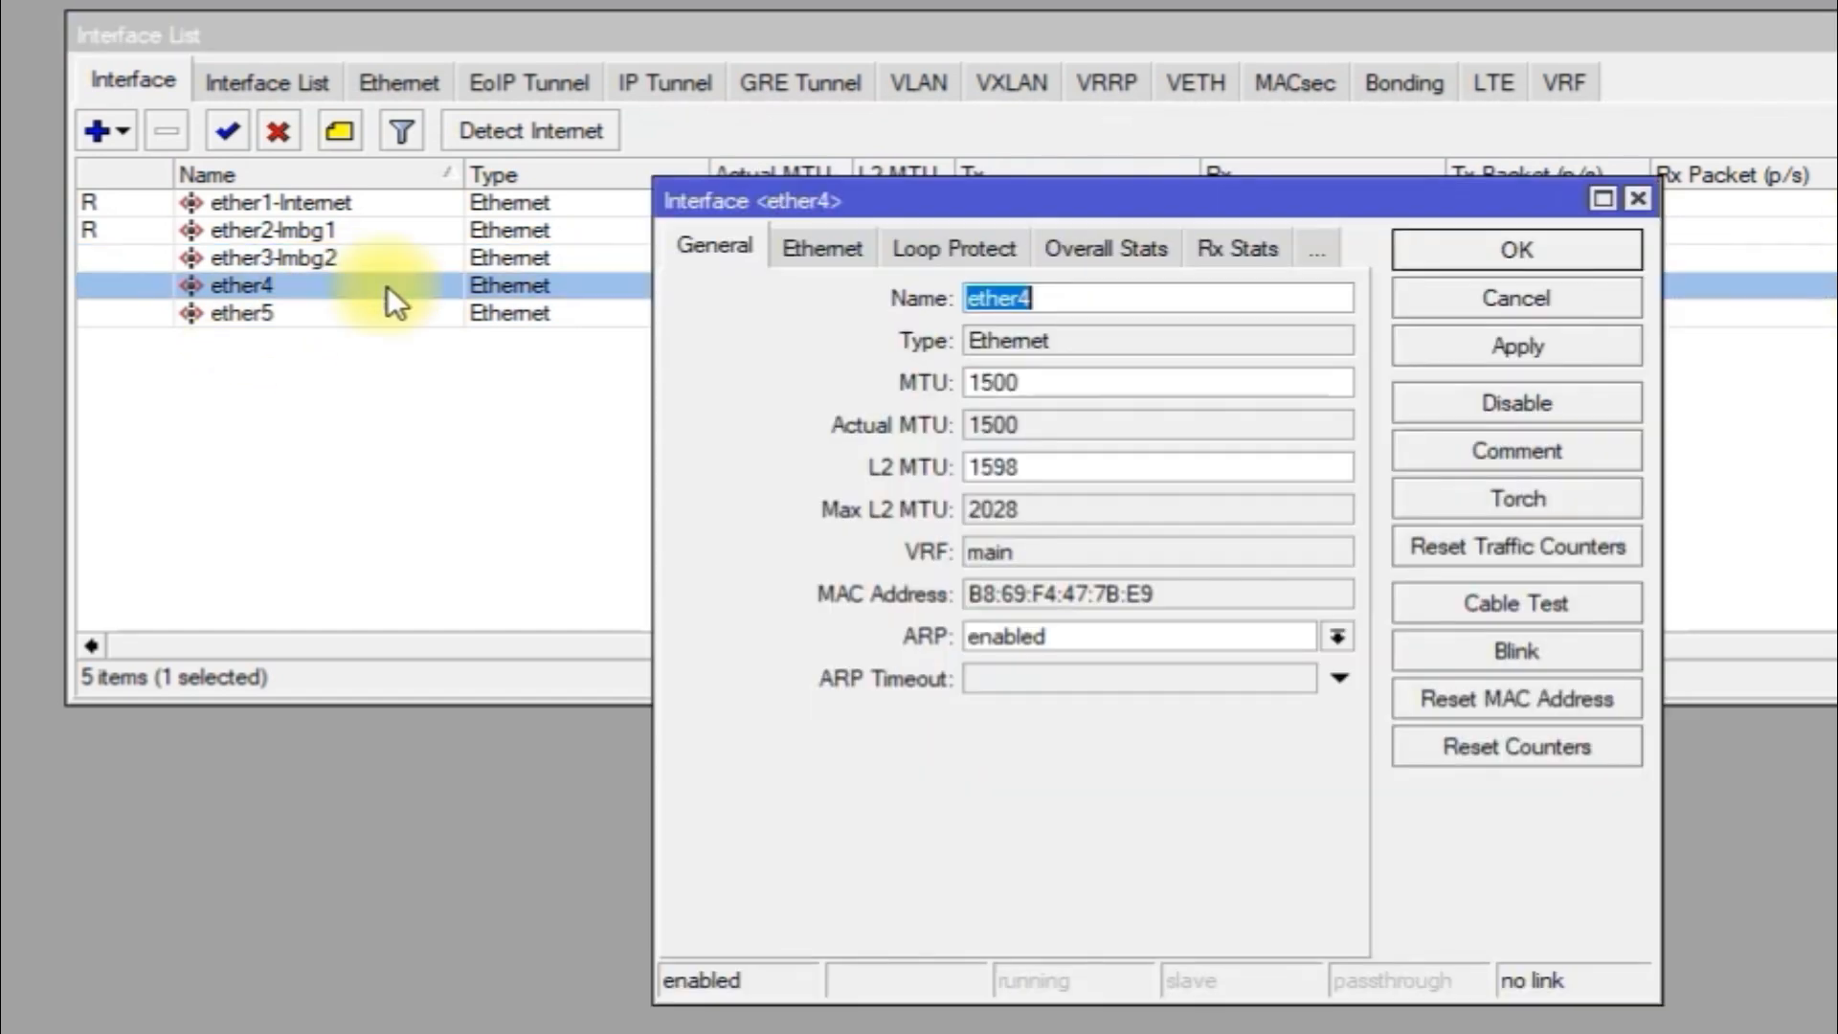
pyautogui.click(1061, 300)
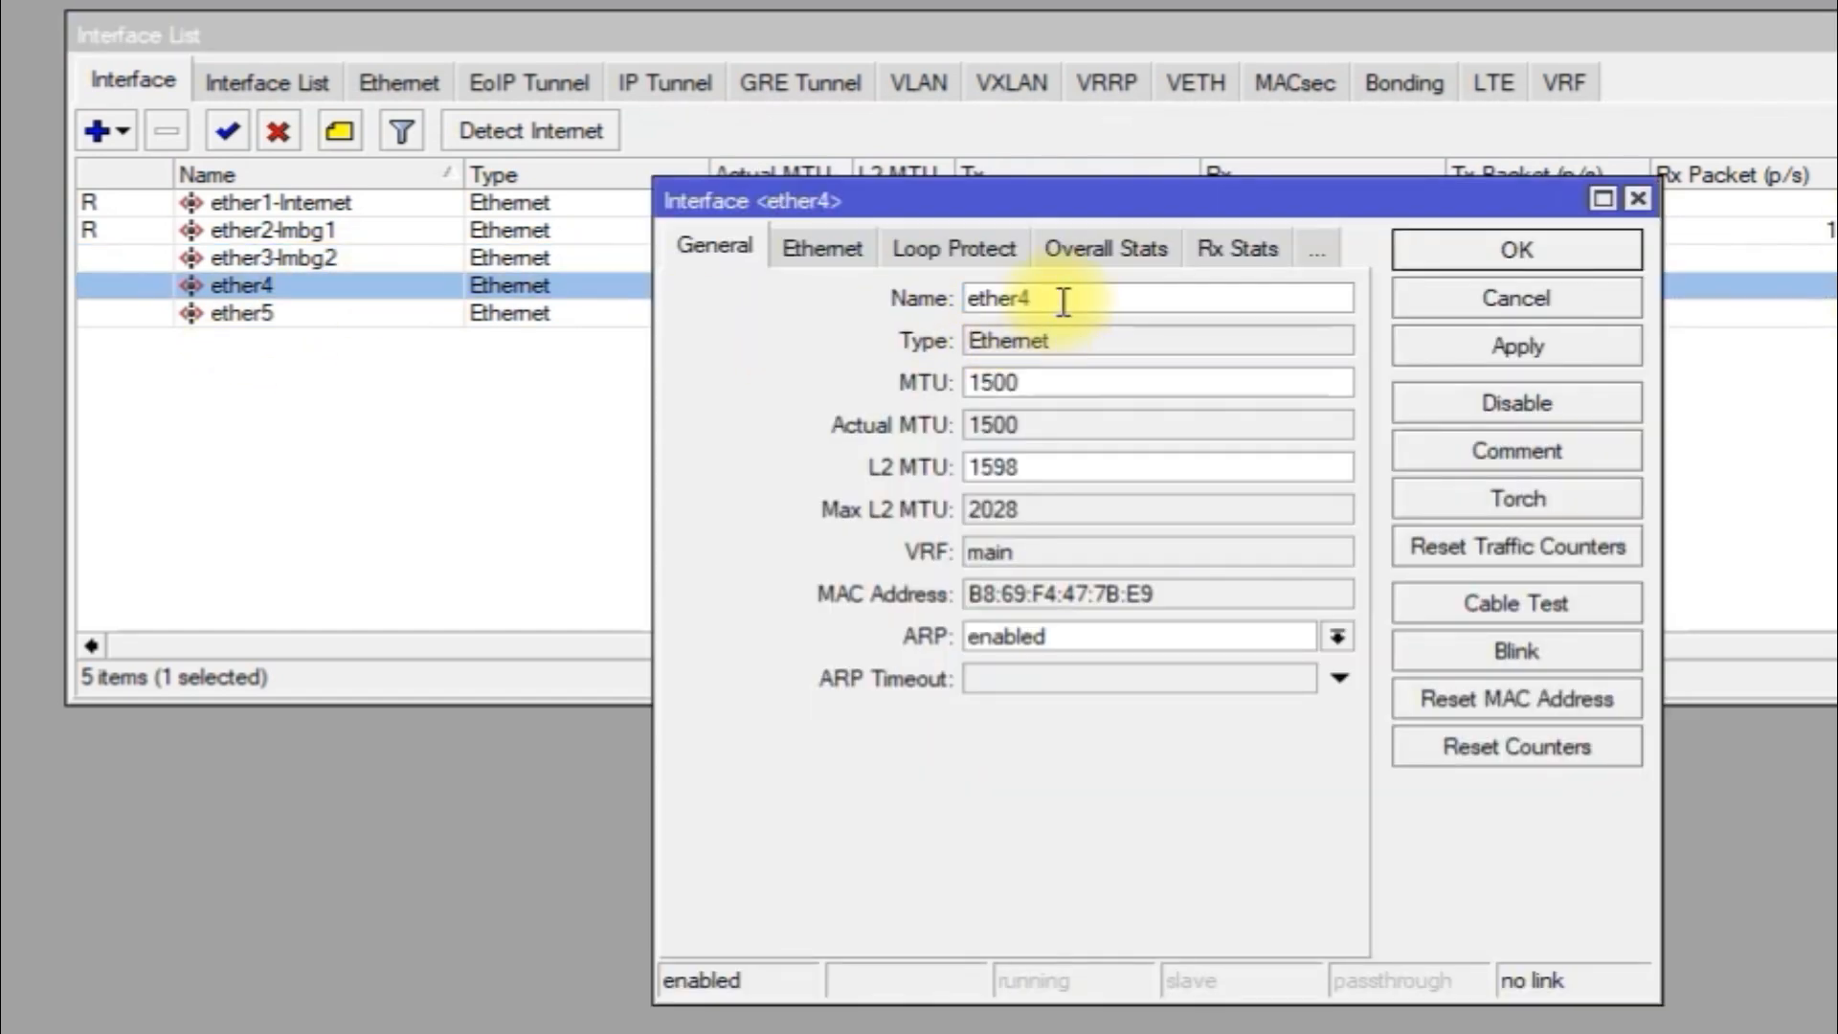
pyautogui.write('-lmbg3')
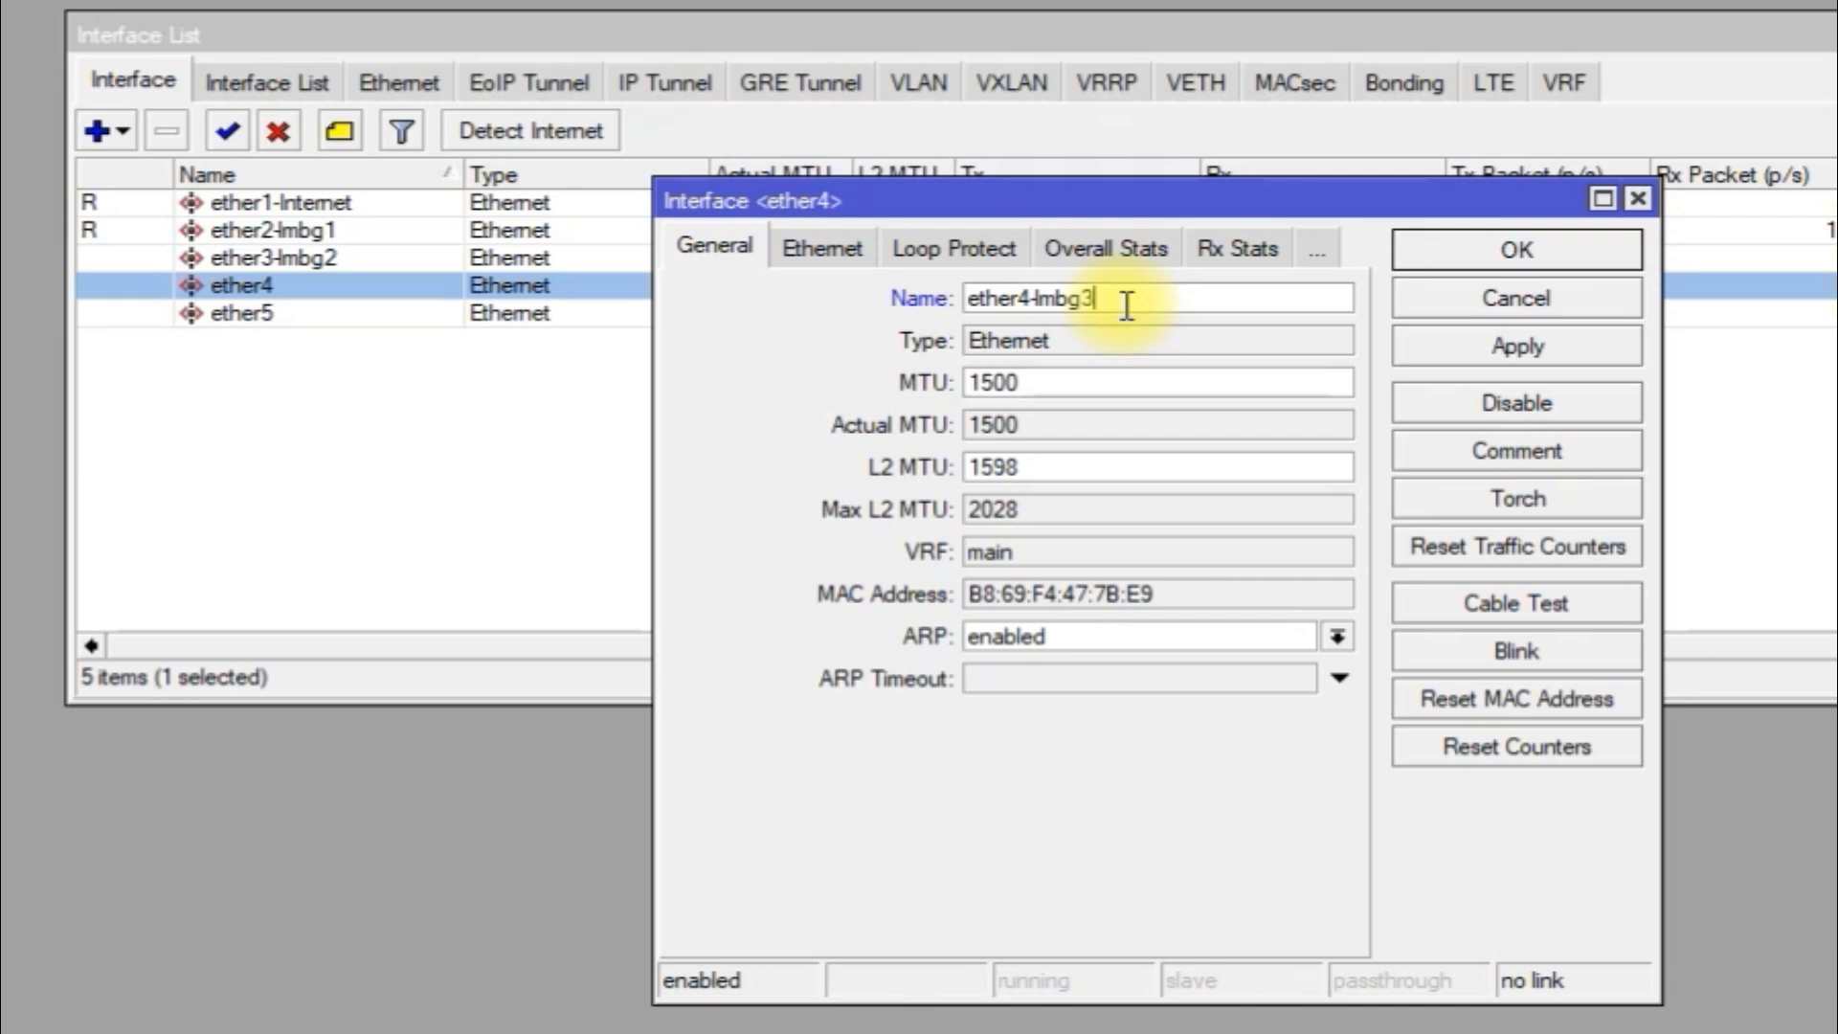
pyautogui.click(1411, 345)
pyautogui.click(1435, 247)
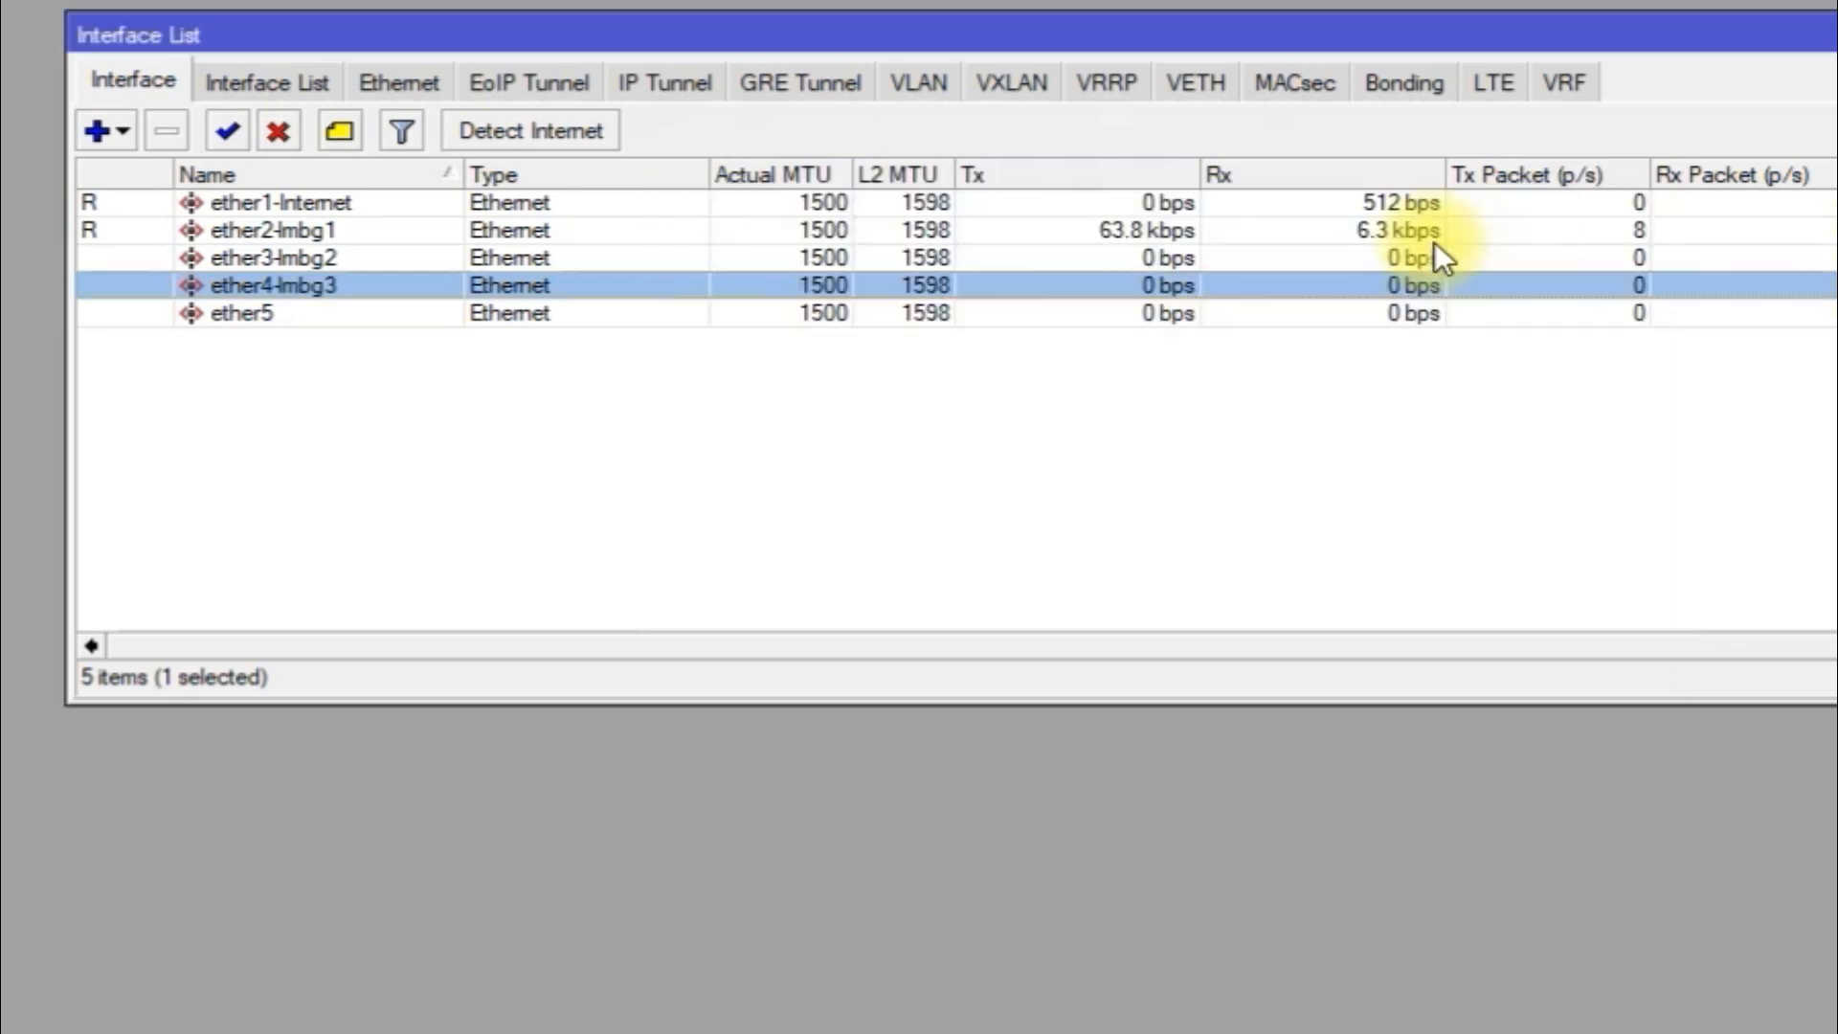
# Step: Rename the ether5 interface to ether5-umum, apply the change and close the interface list
pyautogui.doubleClick(348, 319)
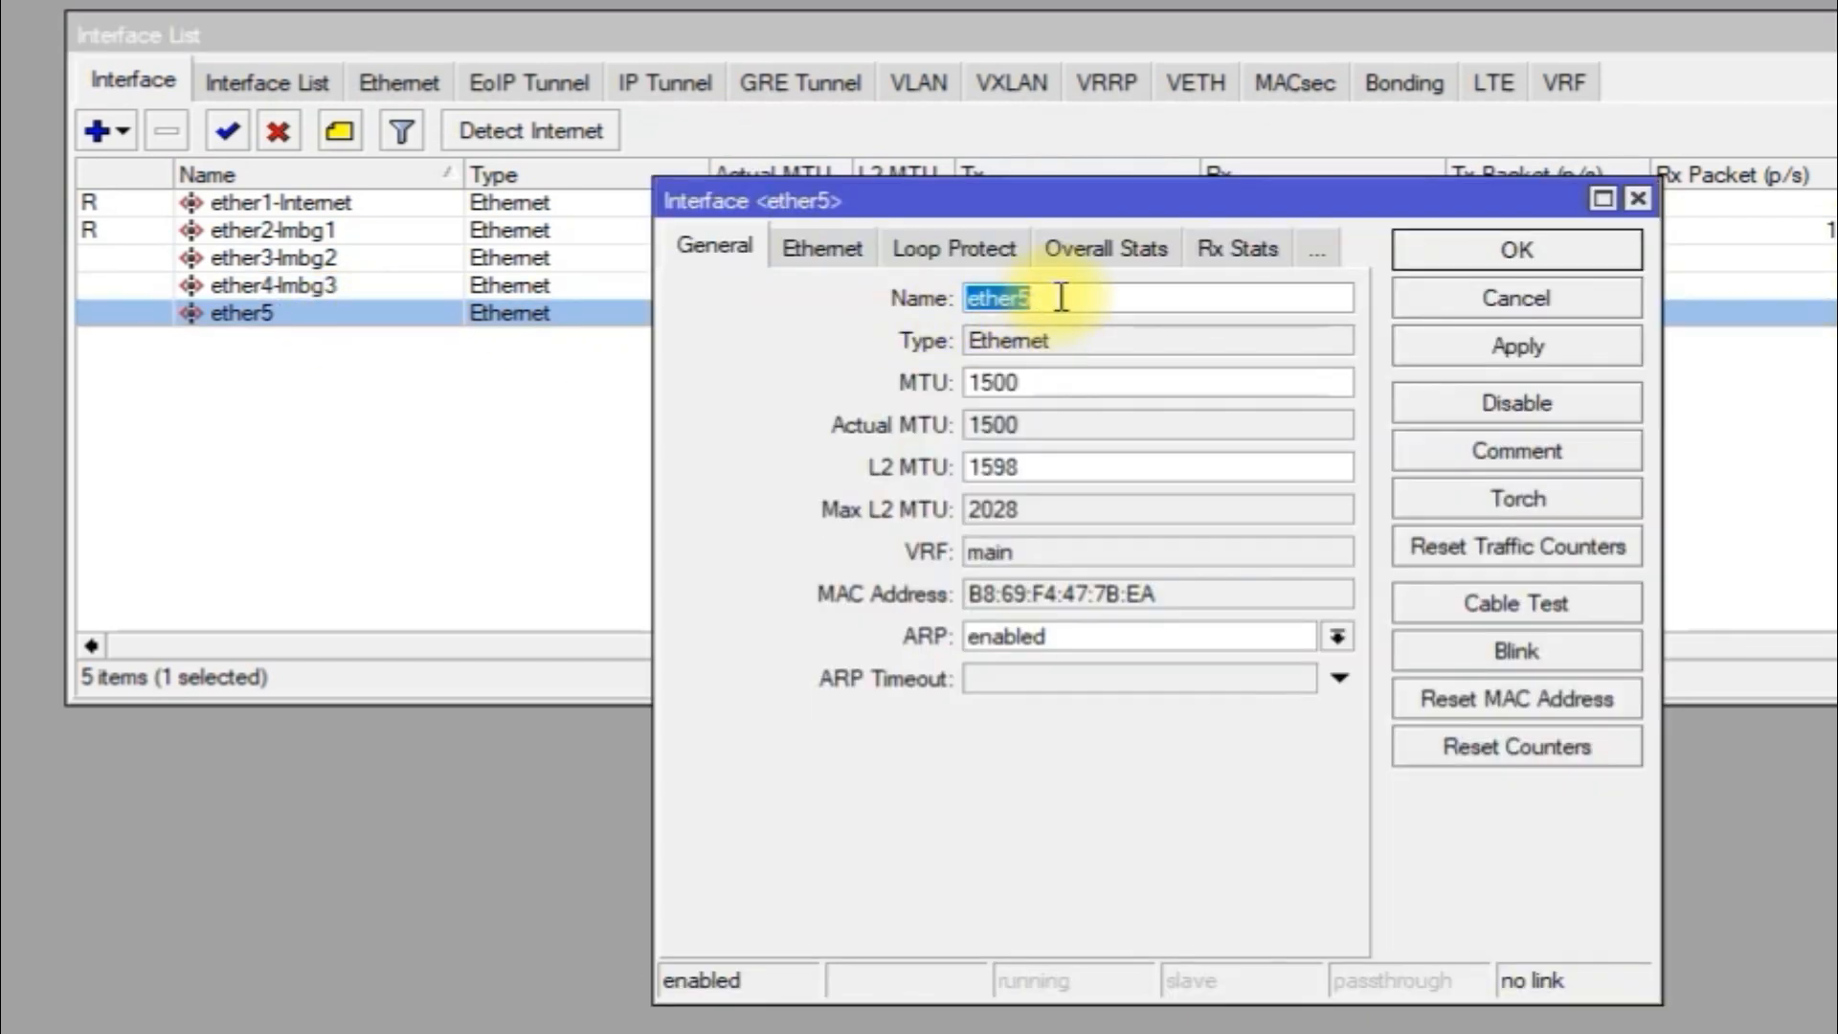
pyautogui.click(1061, 297)
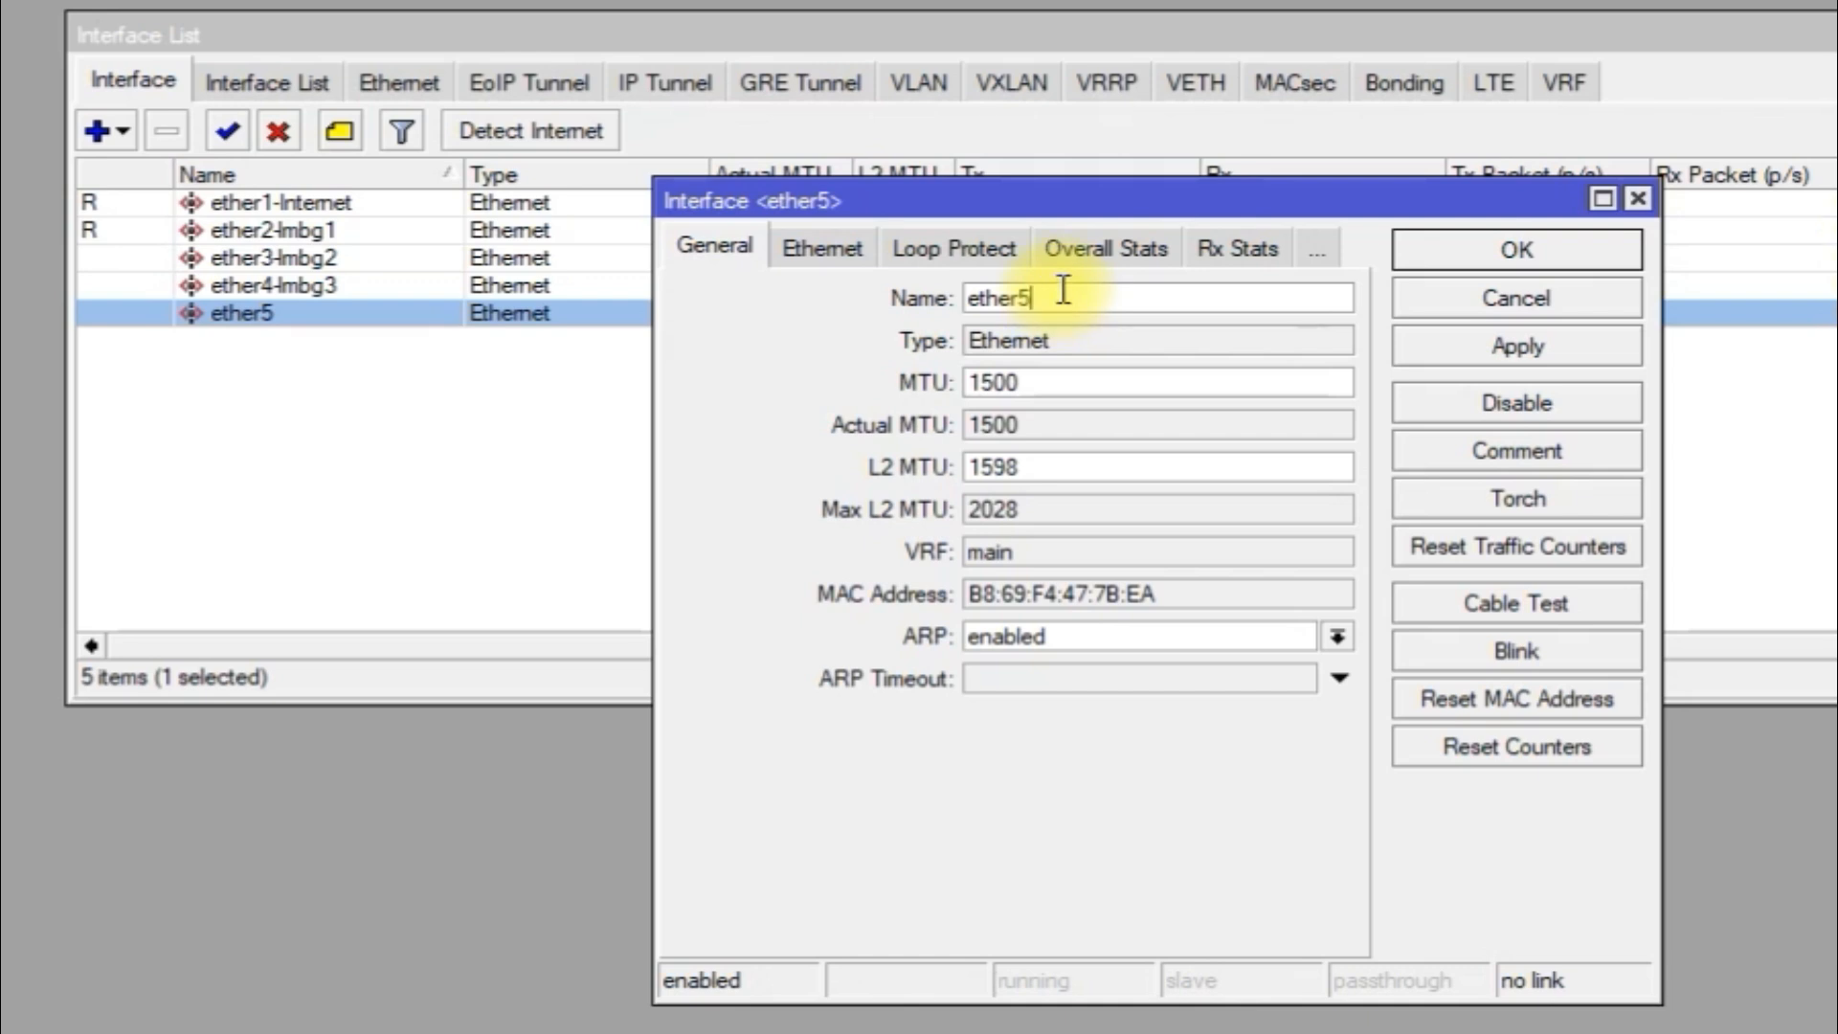
pyautogui.write('-Kelas')
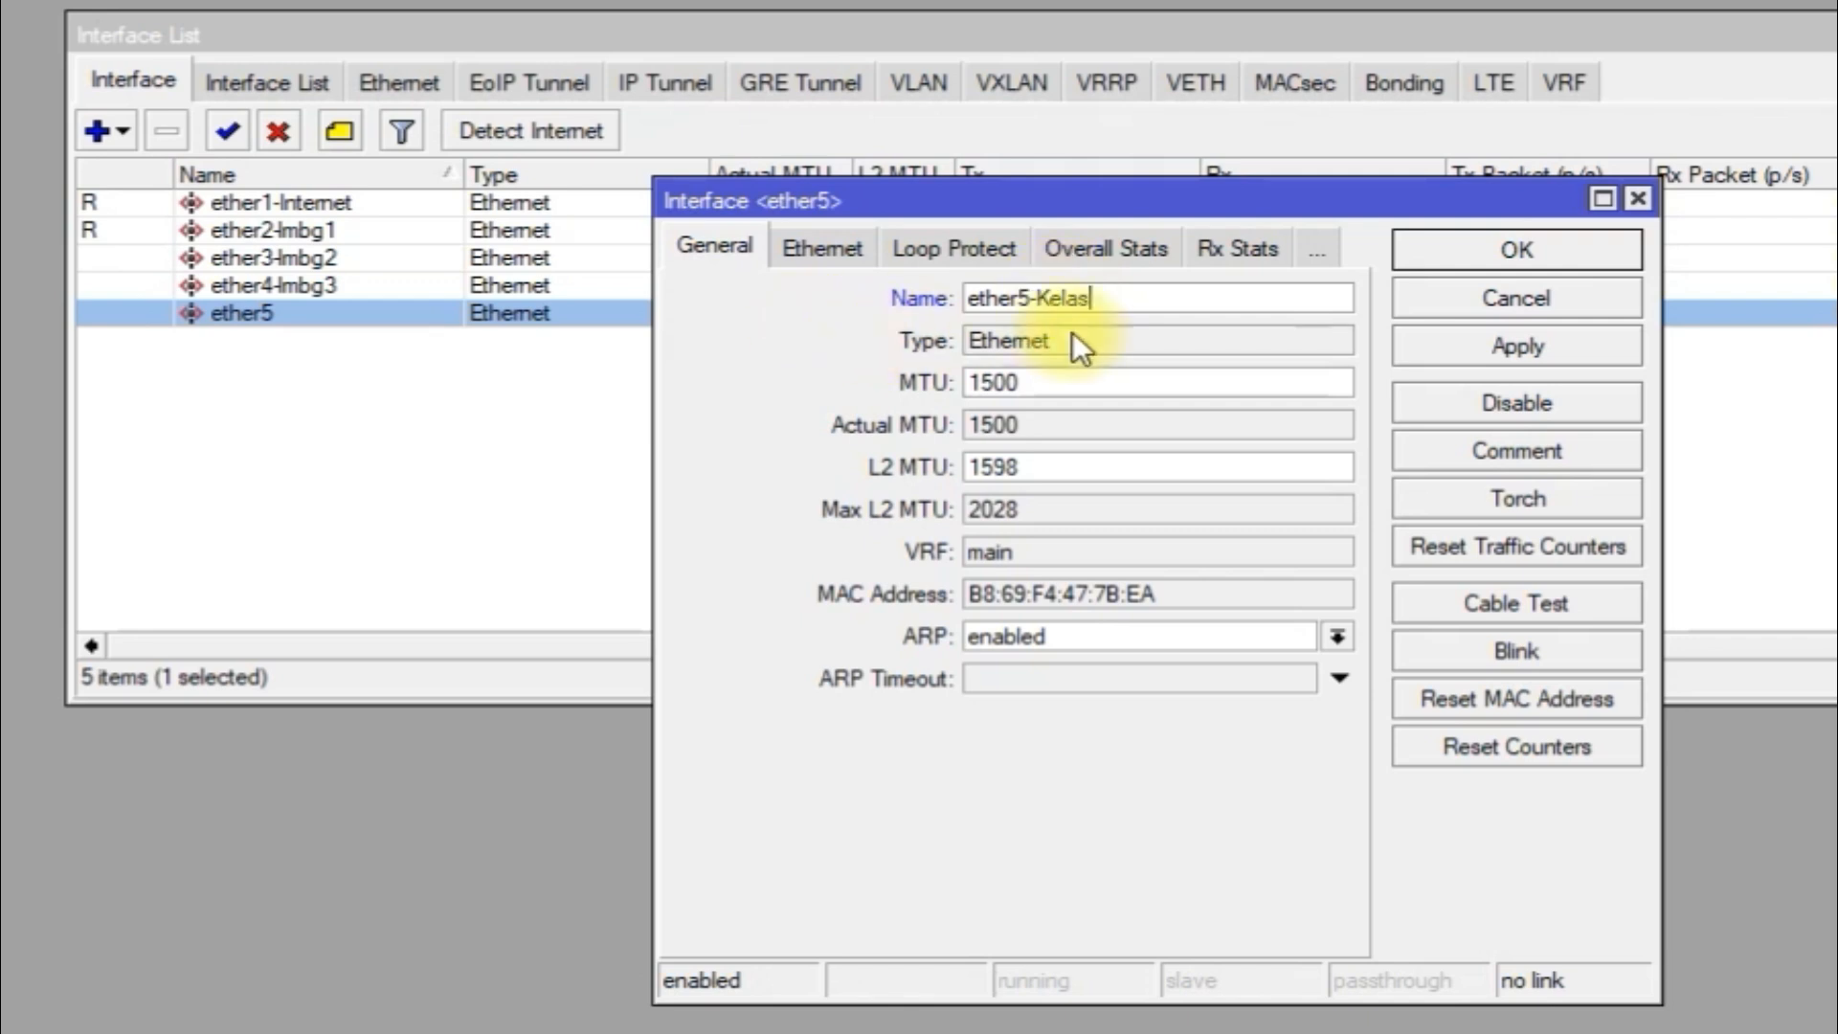
pyautogui.moveTo(1096, 297); pyautogui.dragTo(1041, 298)
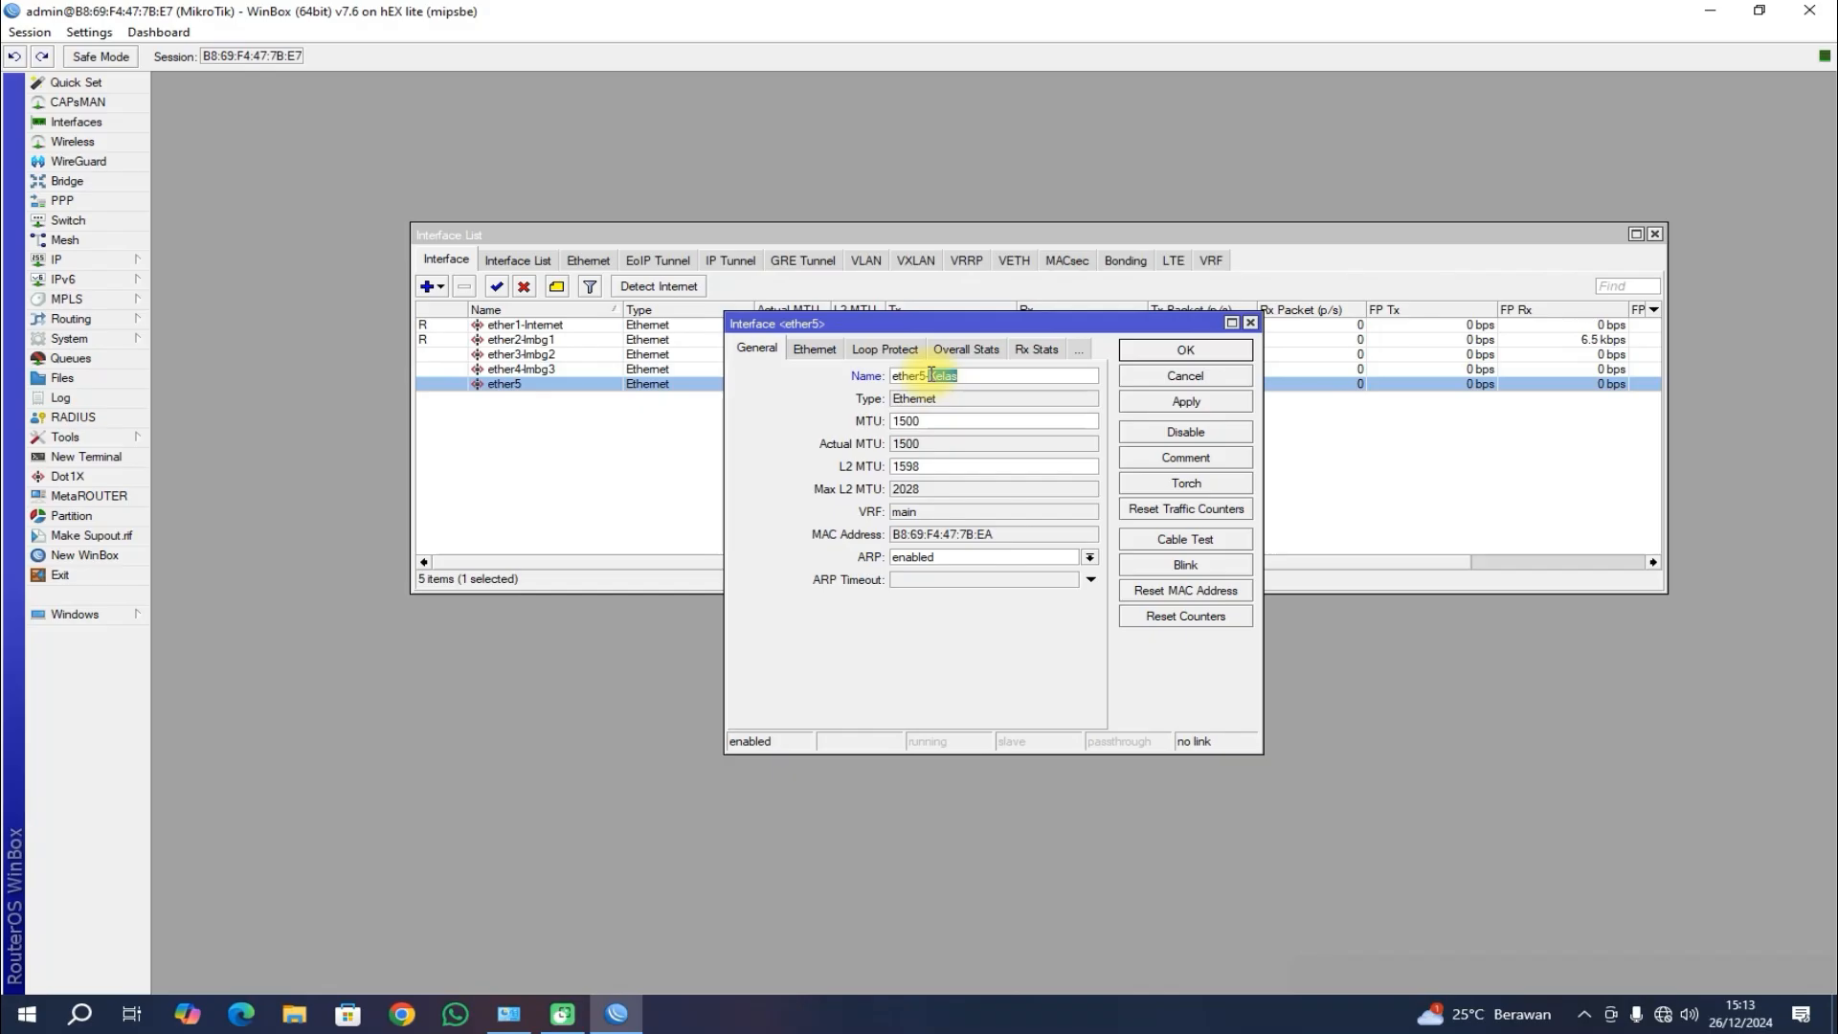
pyautogui.write('Umum')
pyautogui.click(1179, 402)
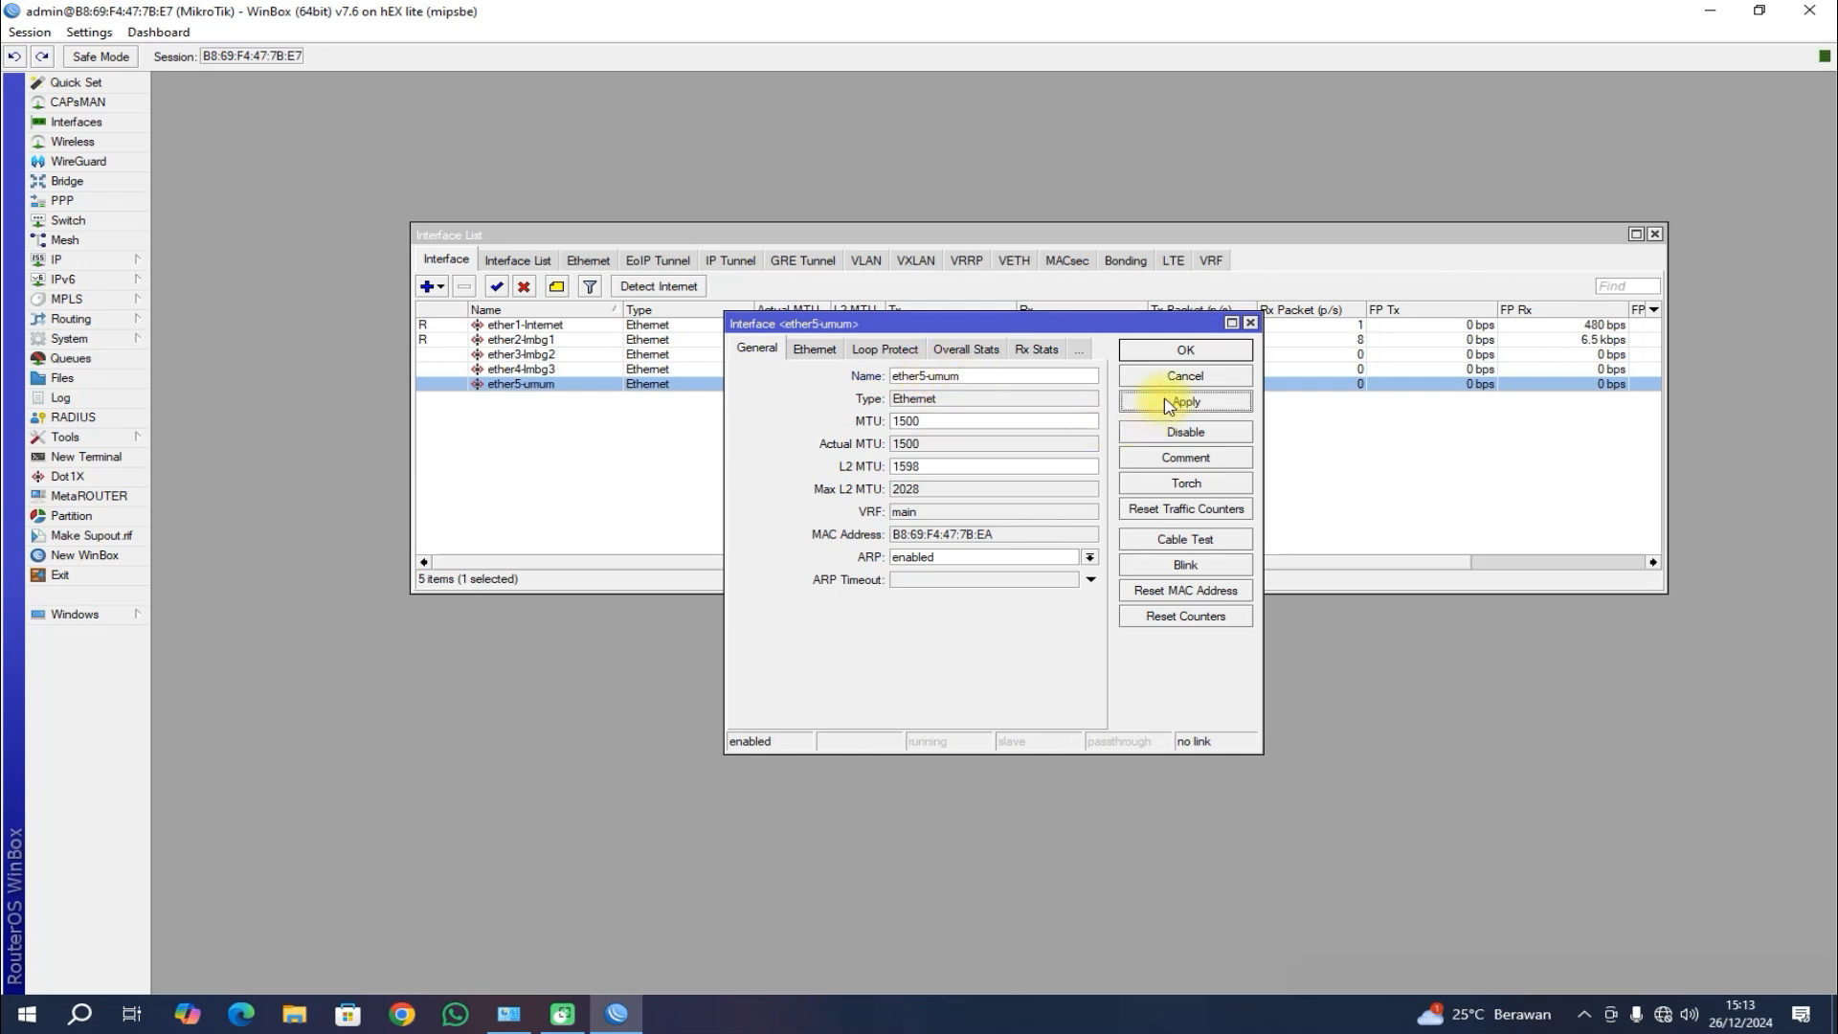
pyautogui.click(1175, 352)
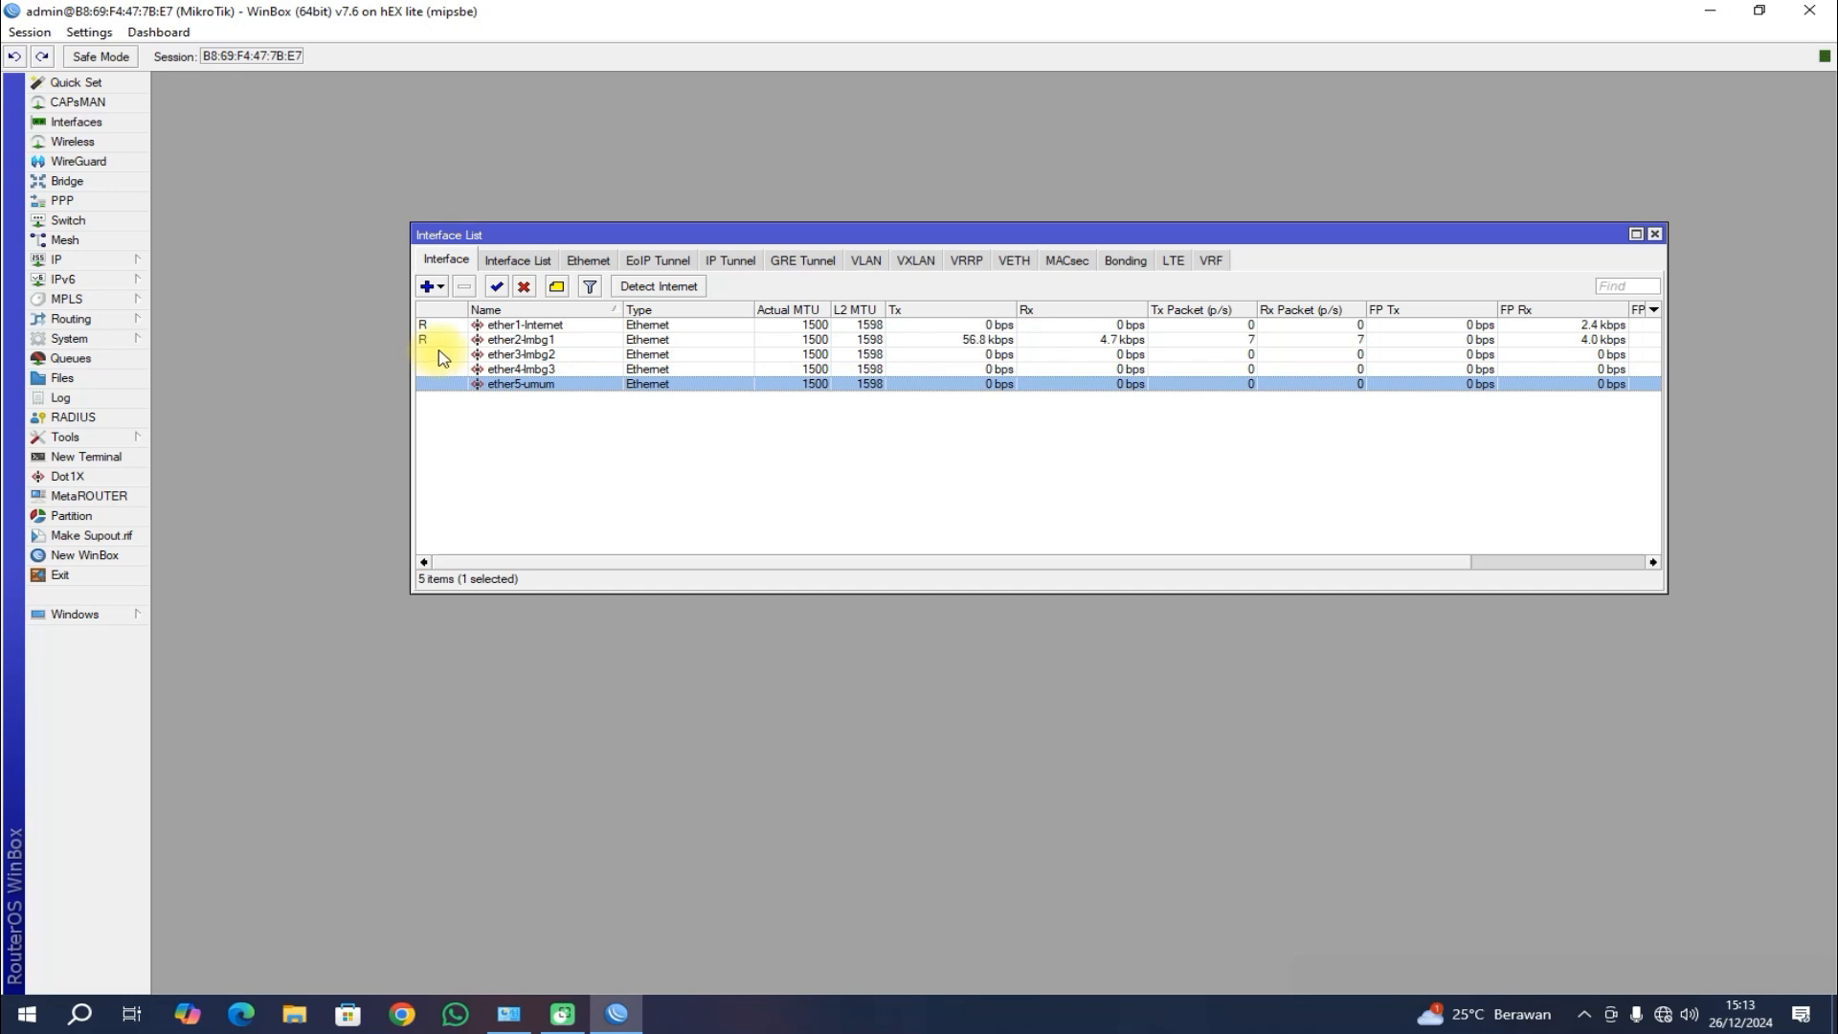
pyautogui.click(521, 356)
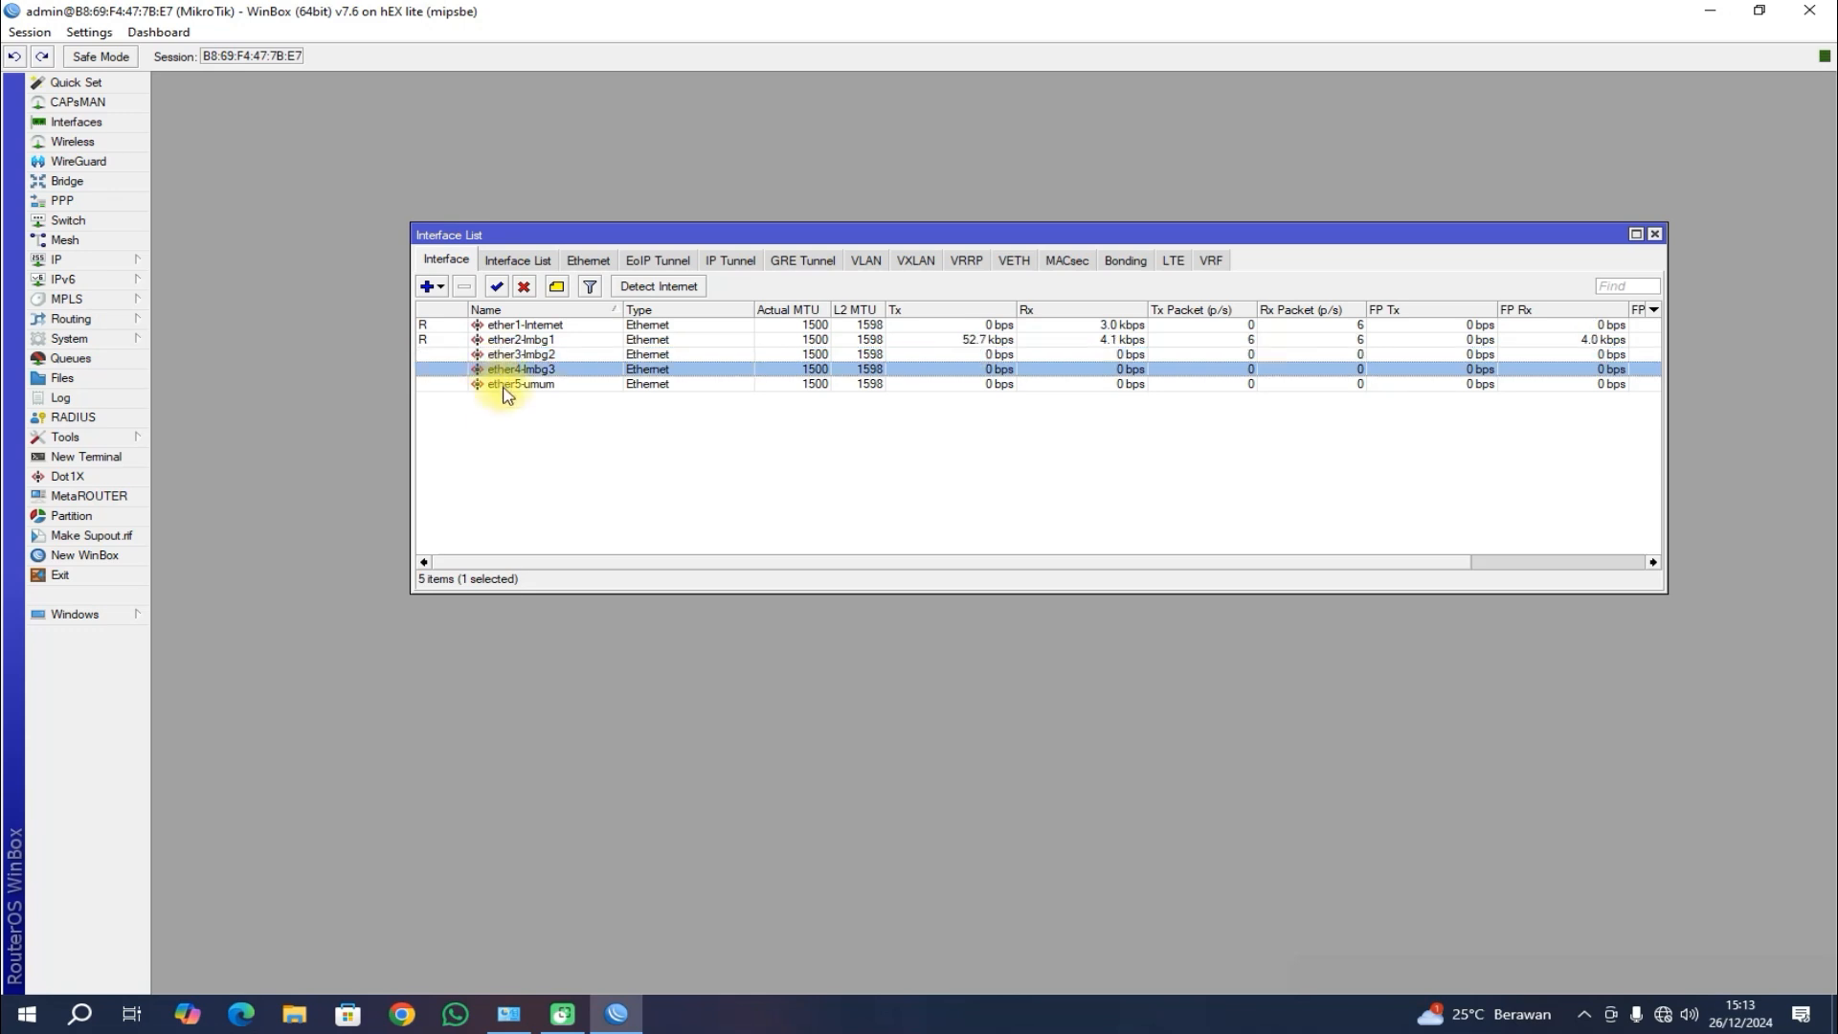
pyautogui.click(508, 384)
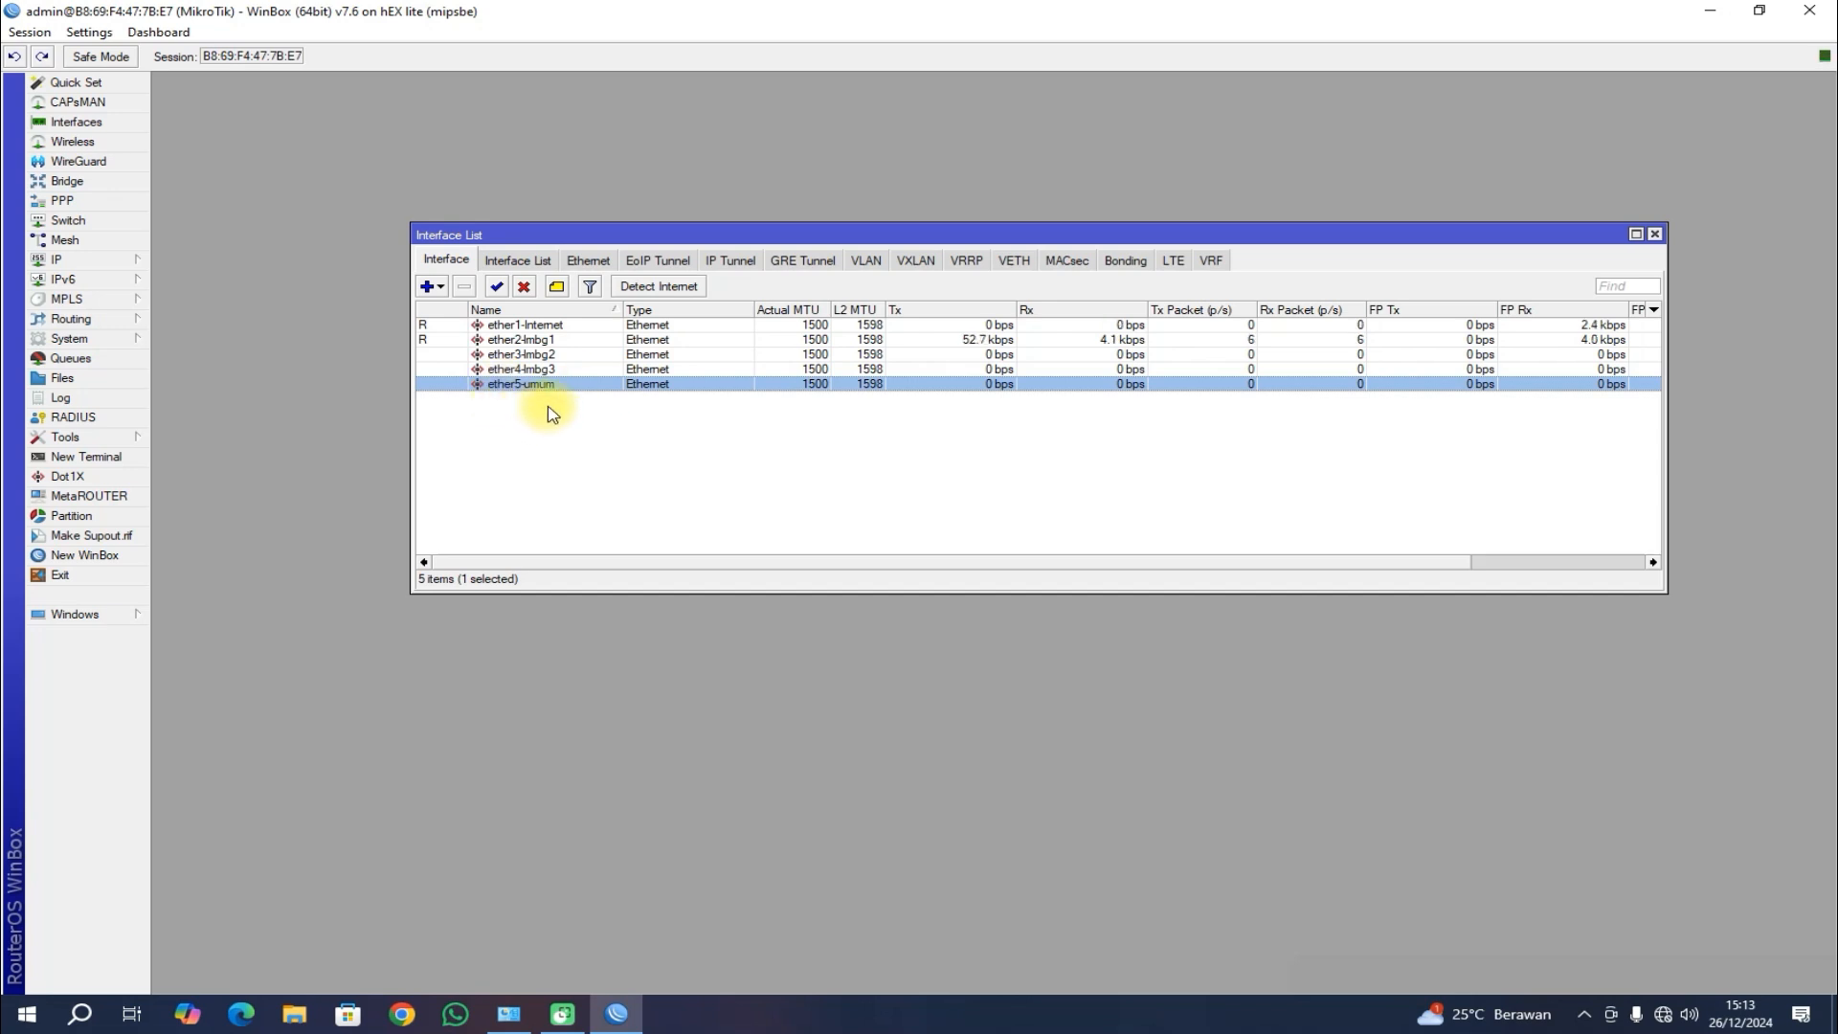
pyautogui.click(1655, 235)
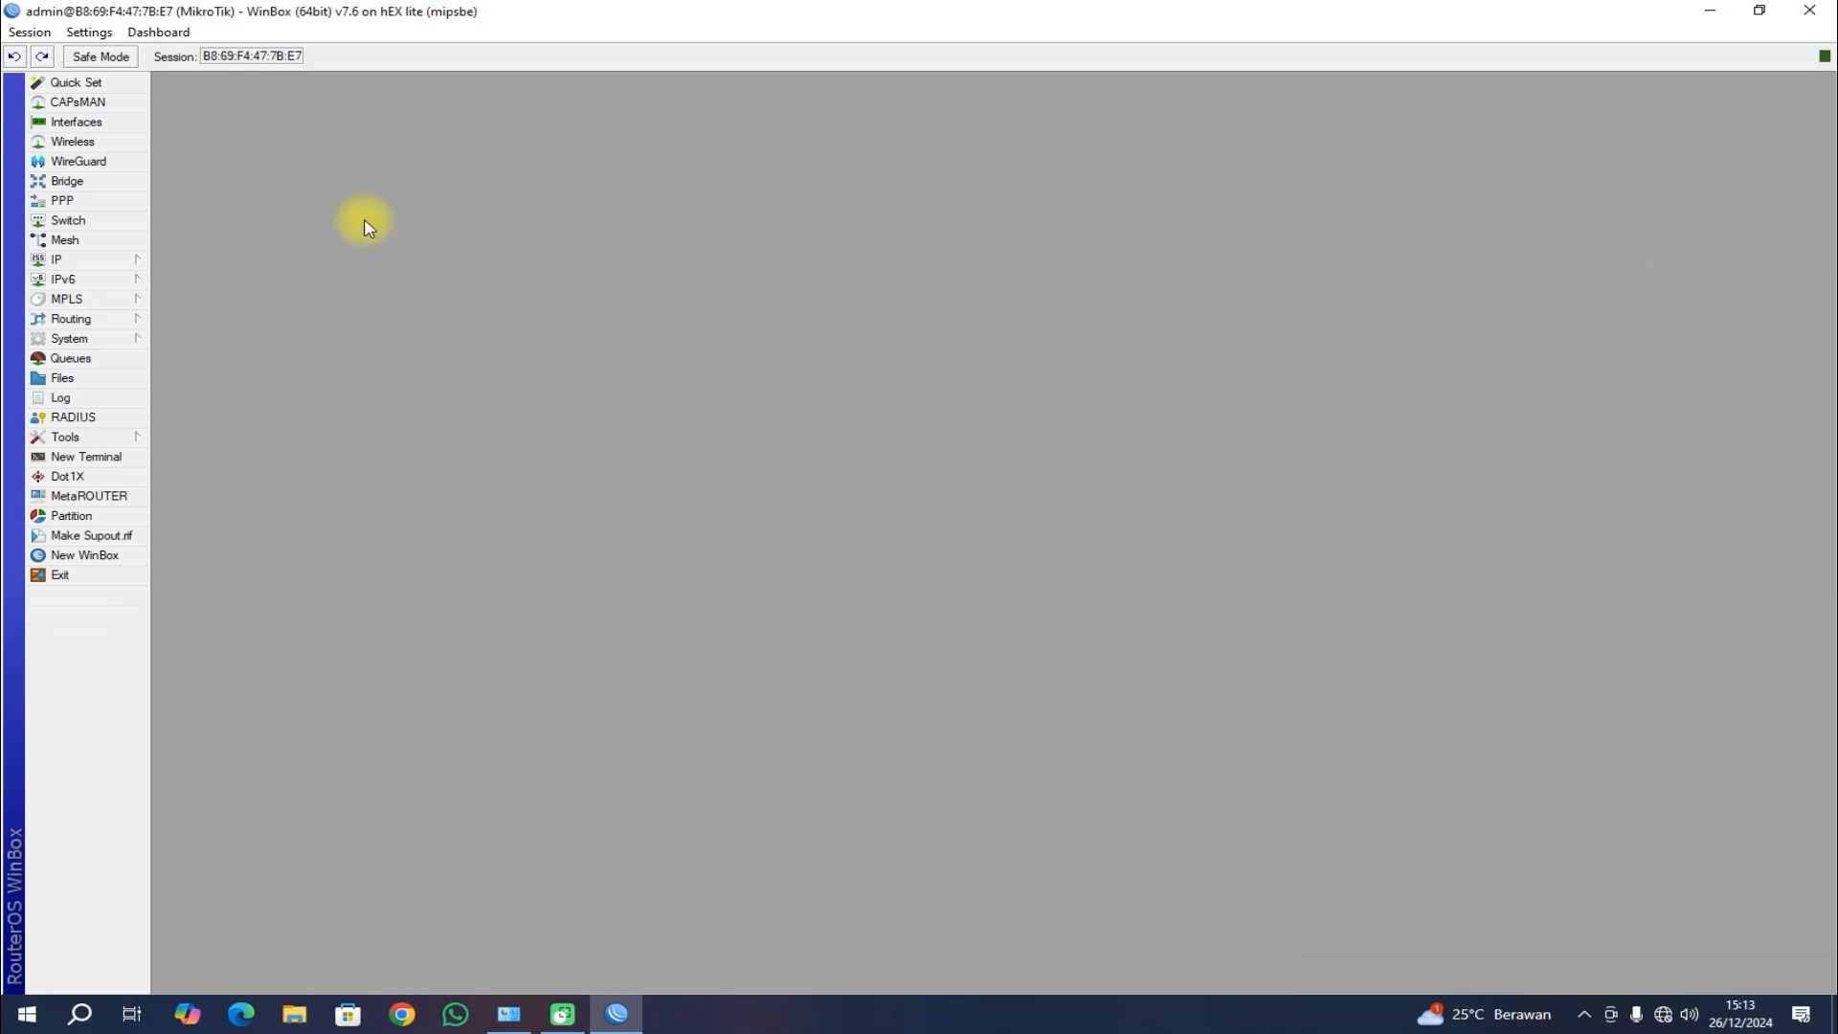
# Step: Add a DHCP client on ether1-Internet with peer DNS, peer NTP and default route kept enabled, check its lease and close the list
pyautogui.click(114, 265)
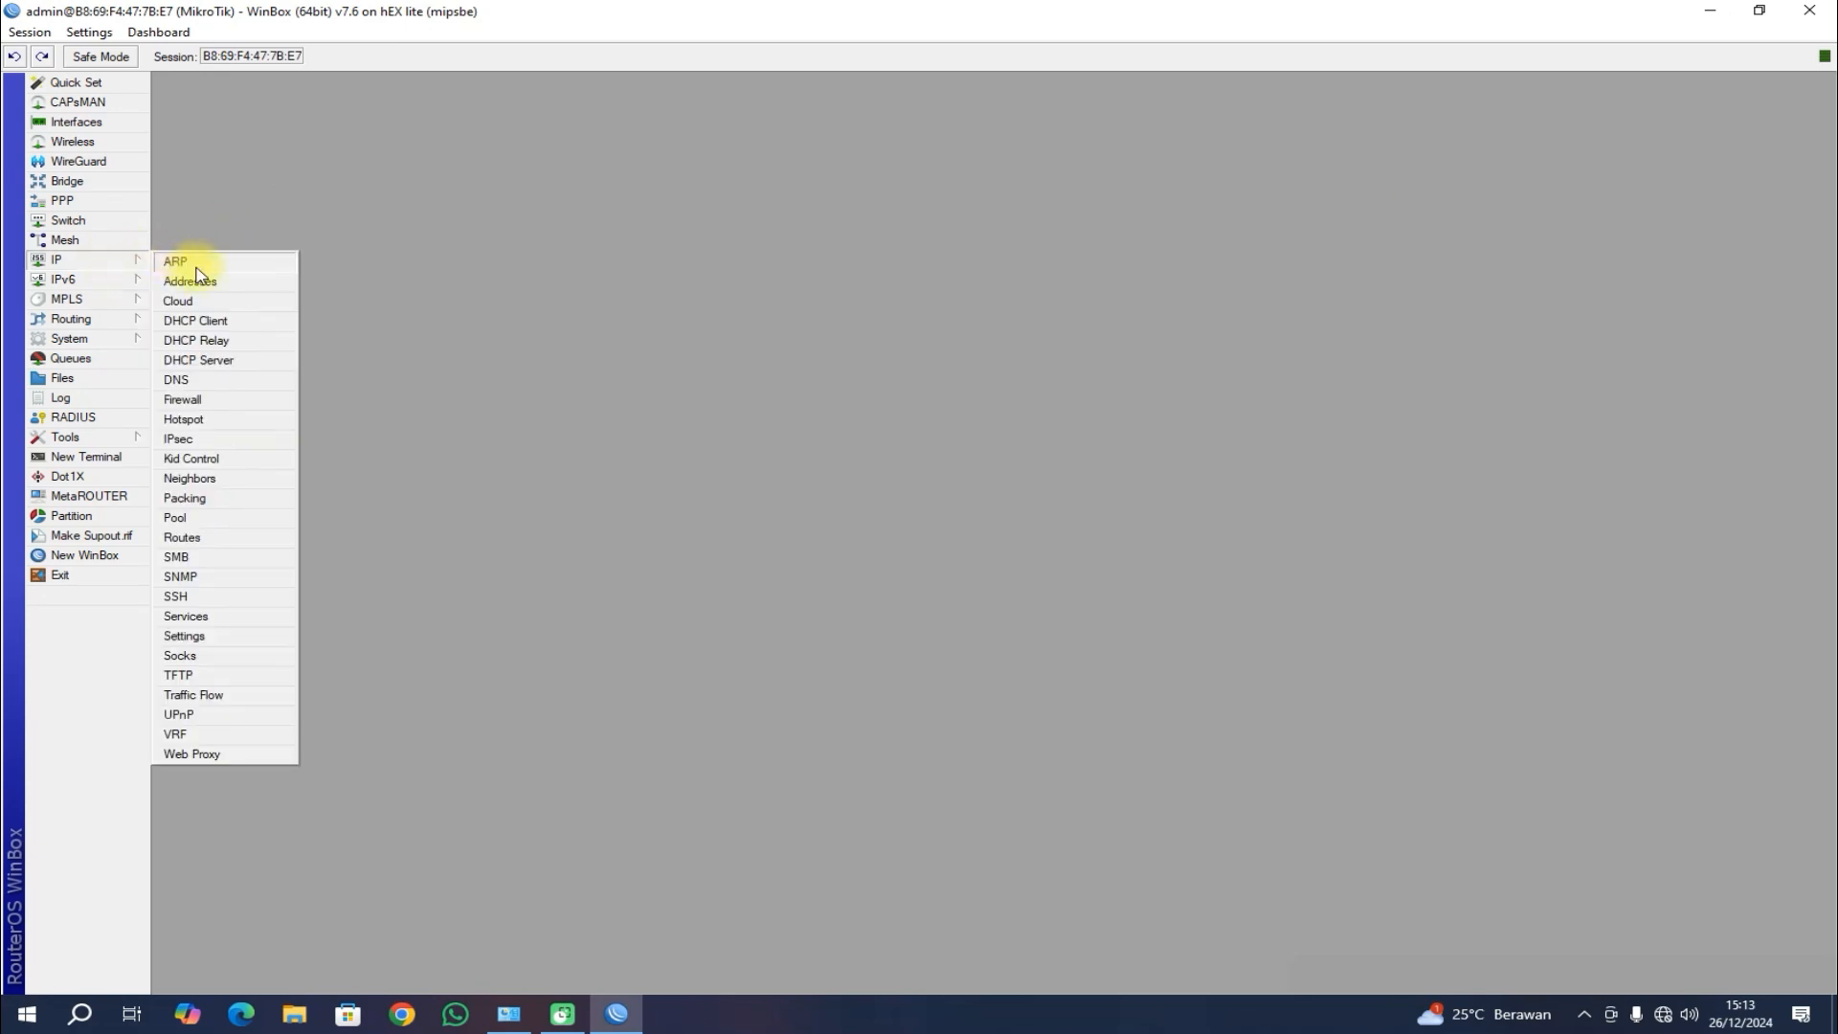
pyautogui.click(223, 326)
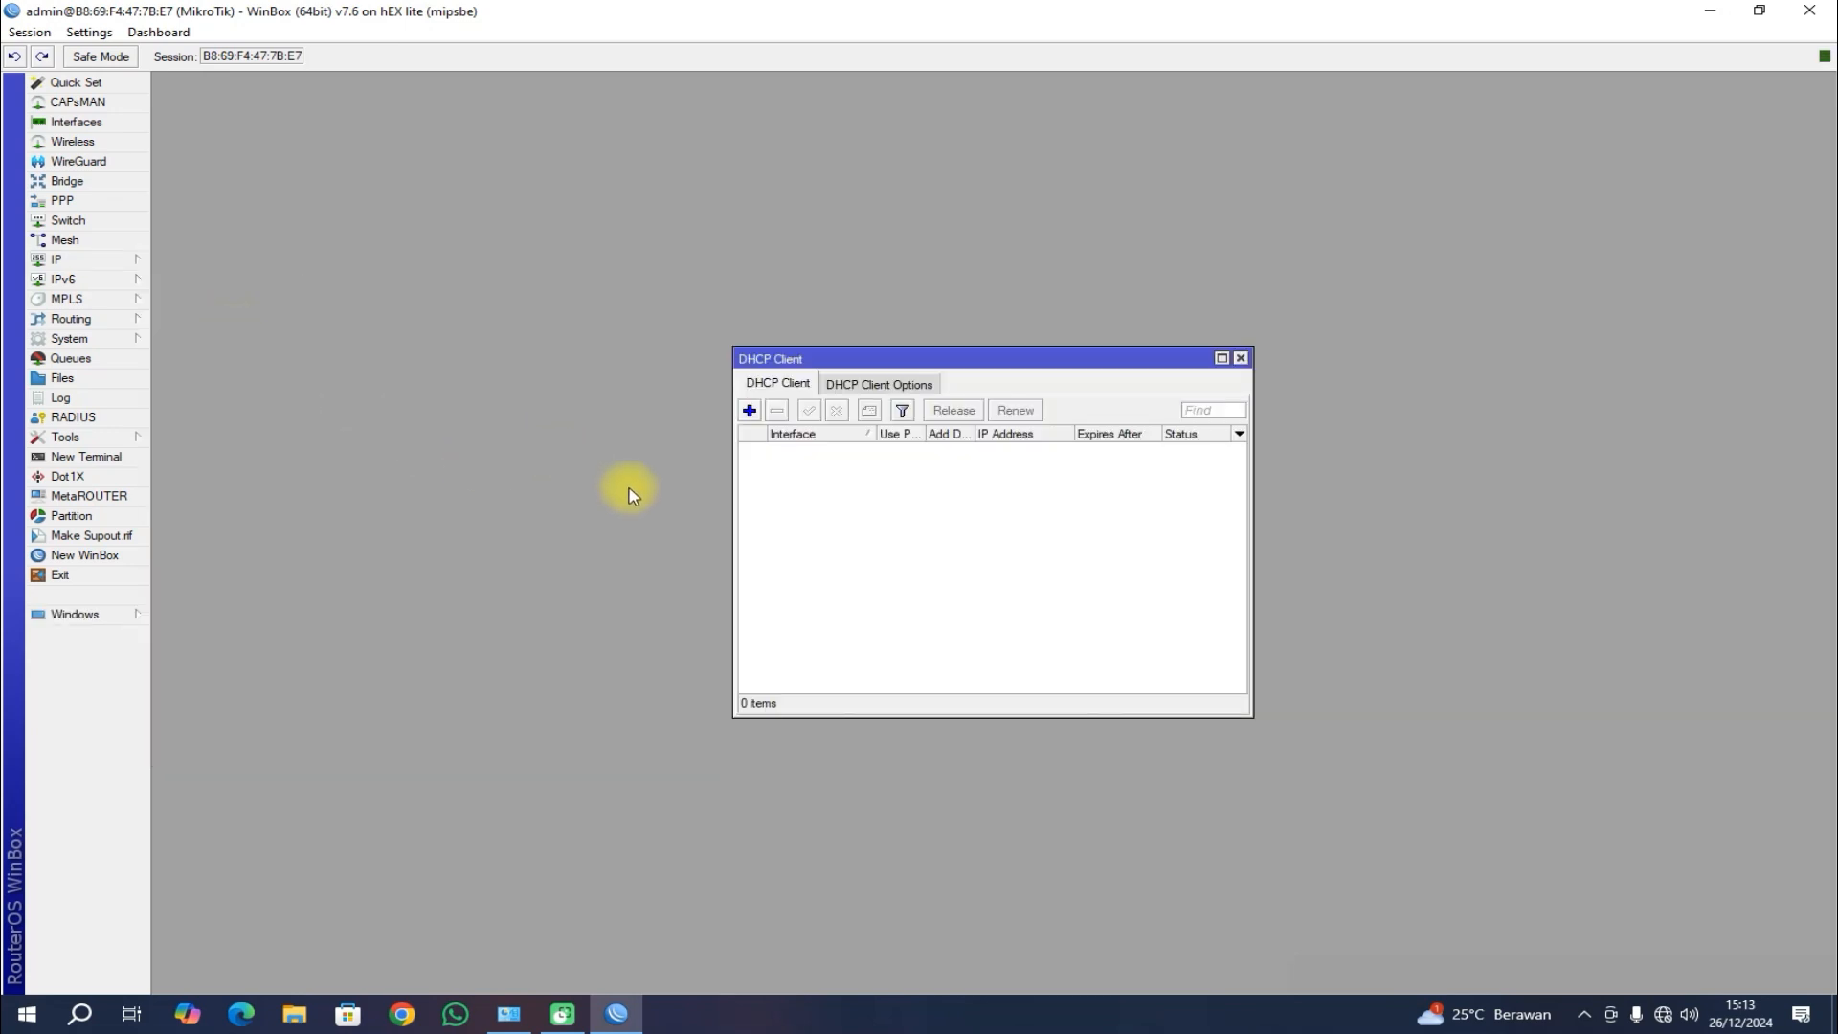
pyautogui.click(752, 414)
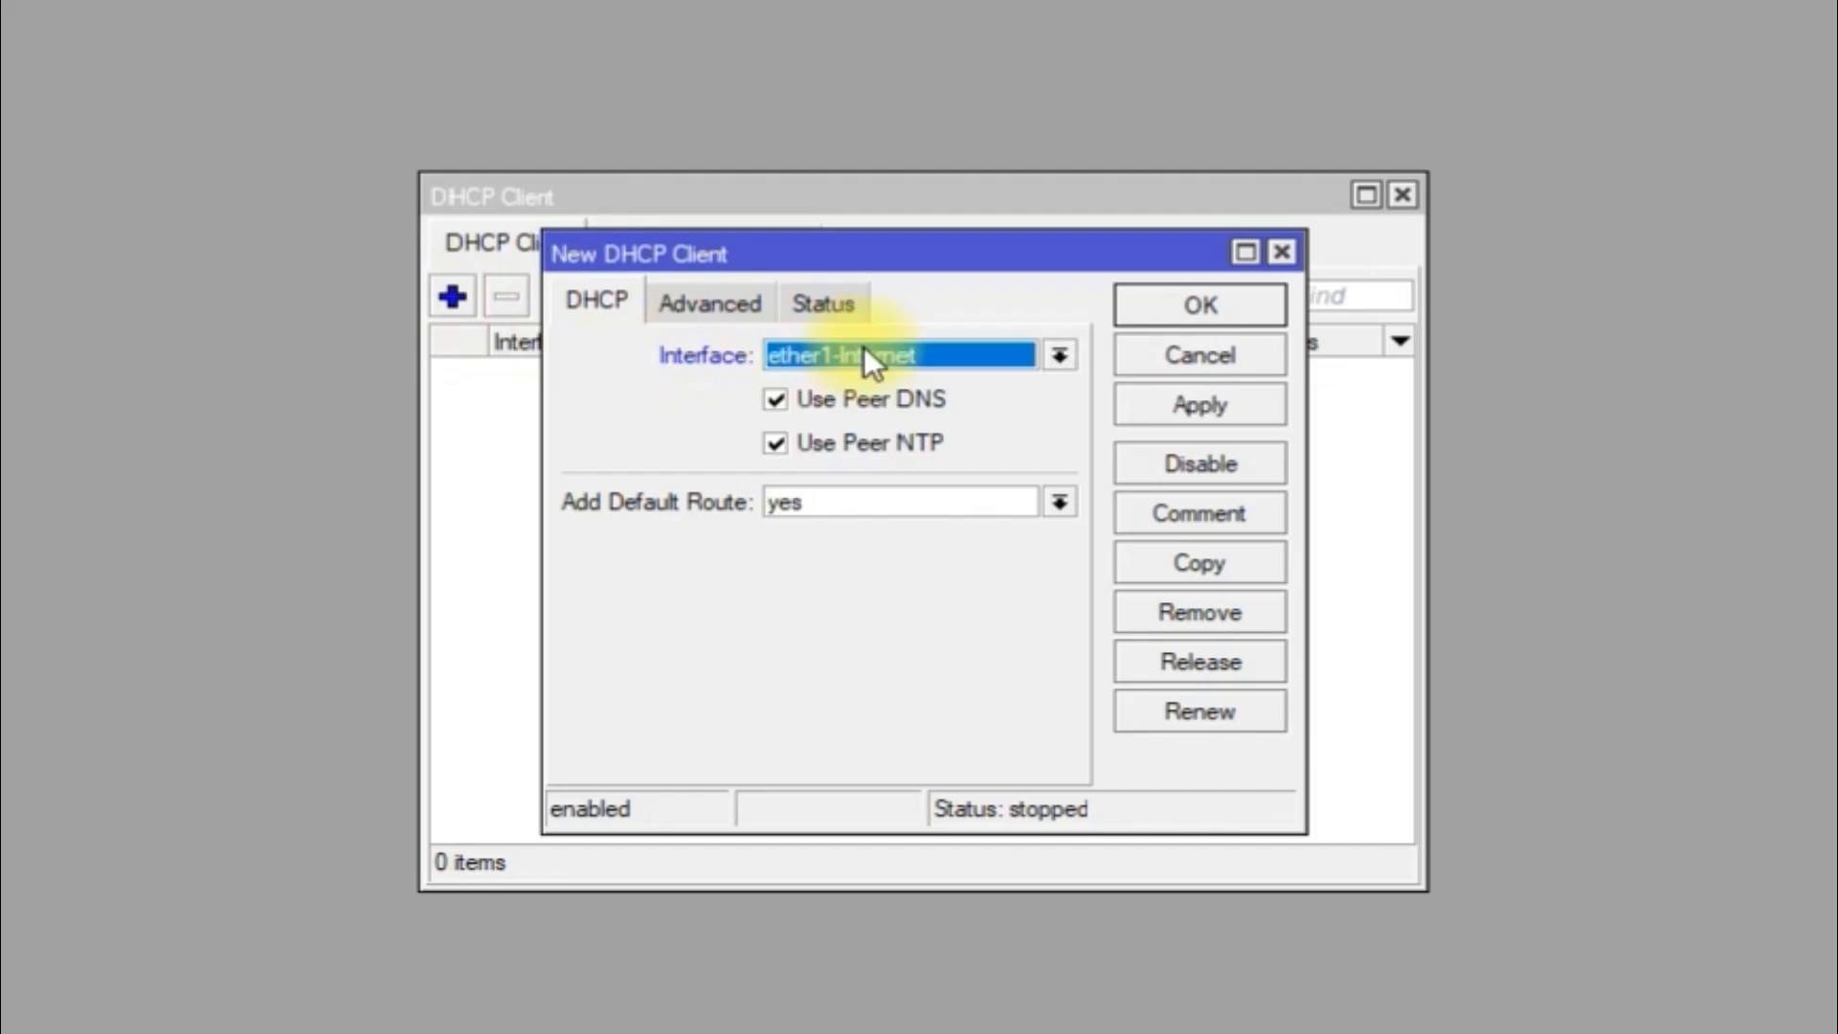
pyautogui.click(965, 442)
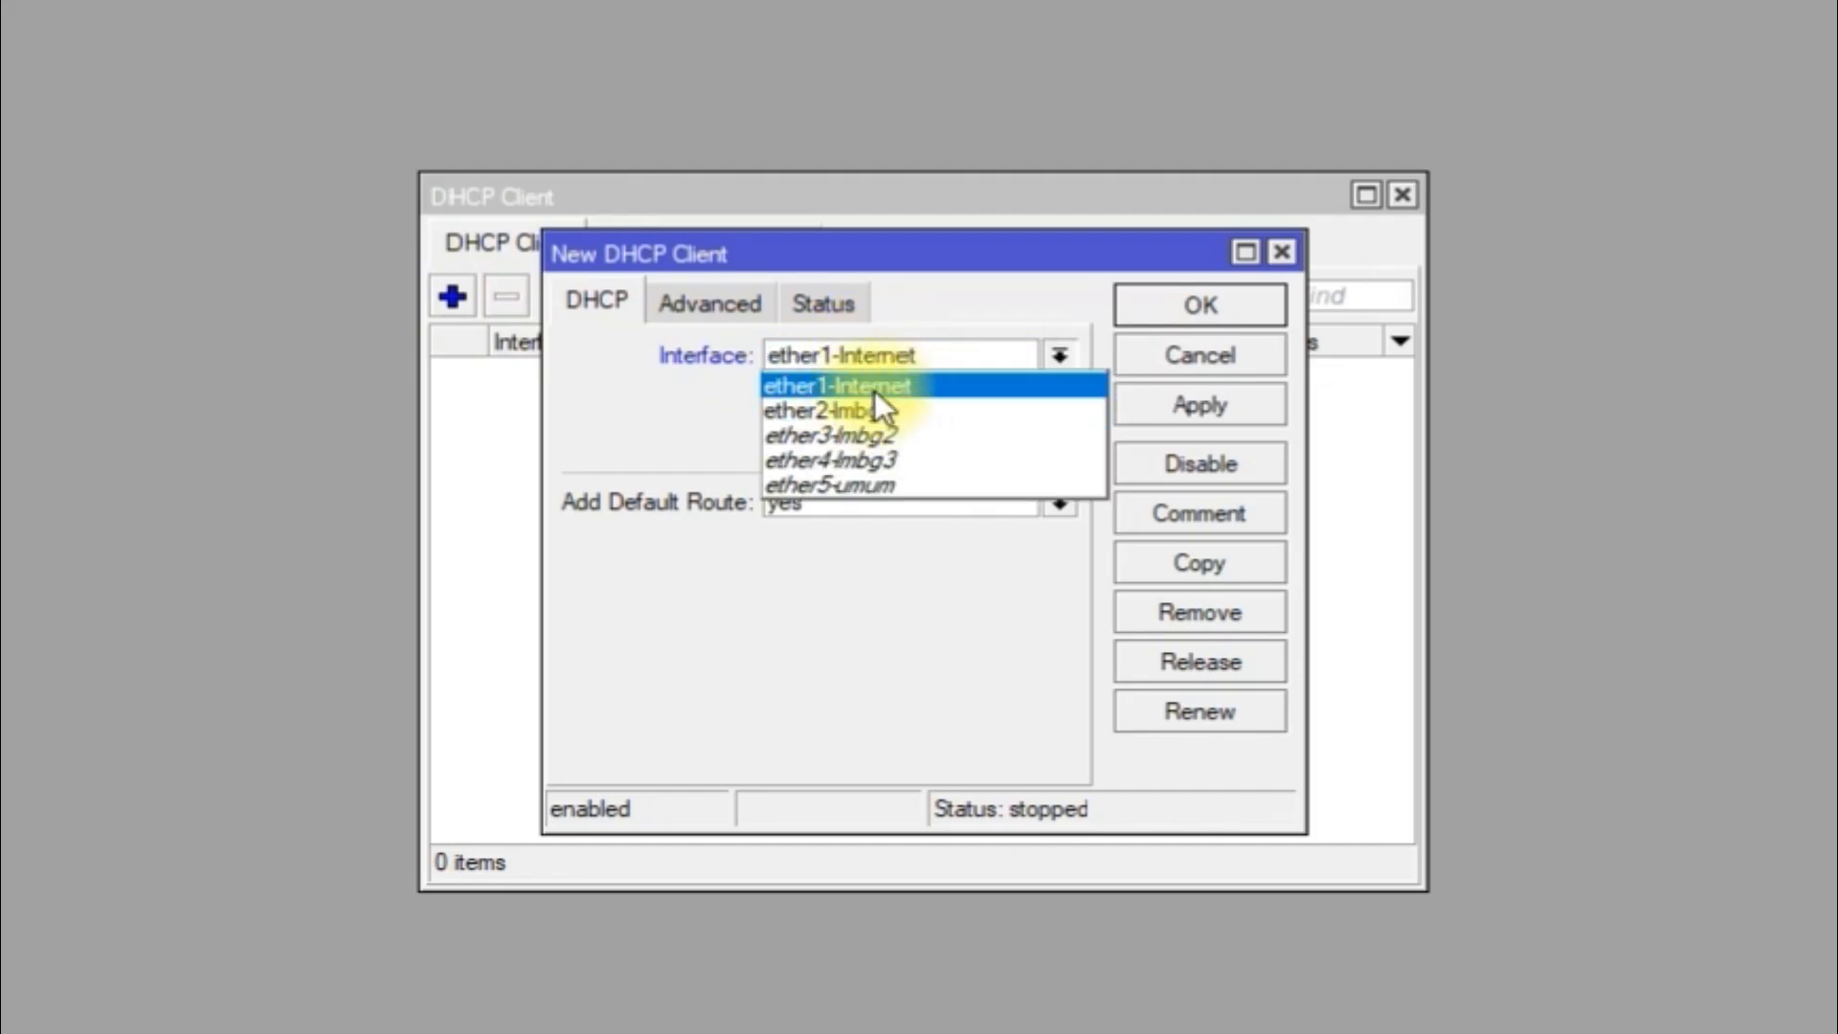
pyautogui.click(875, 389)
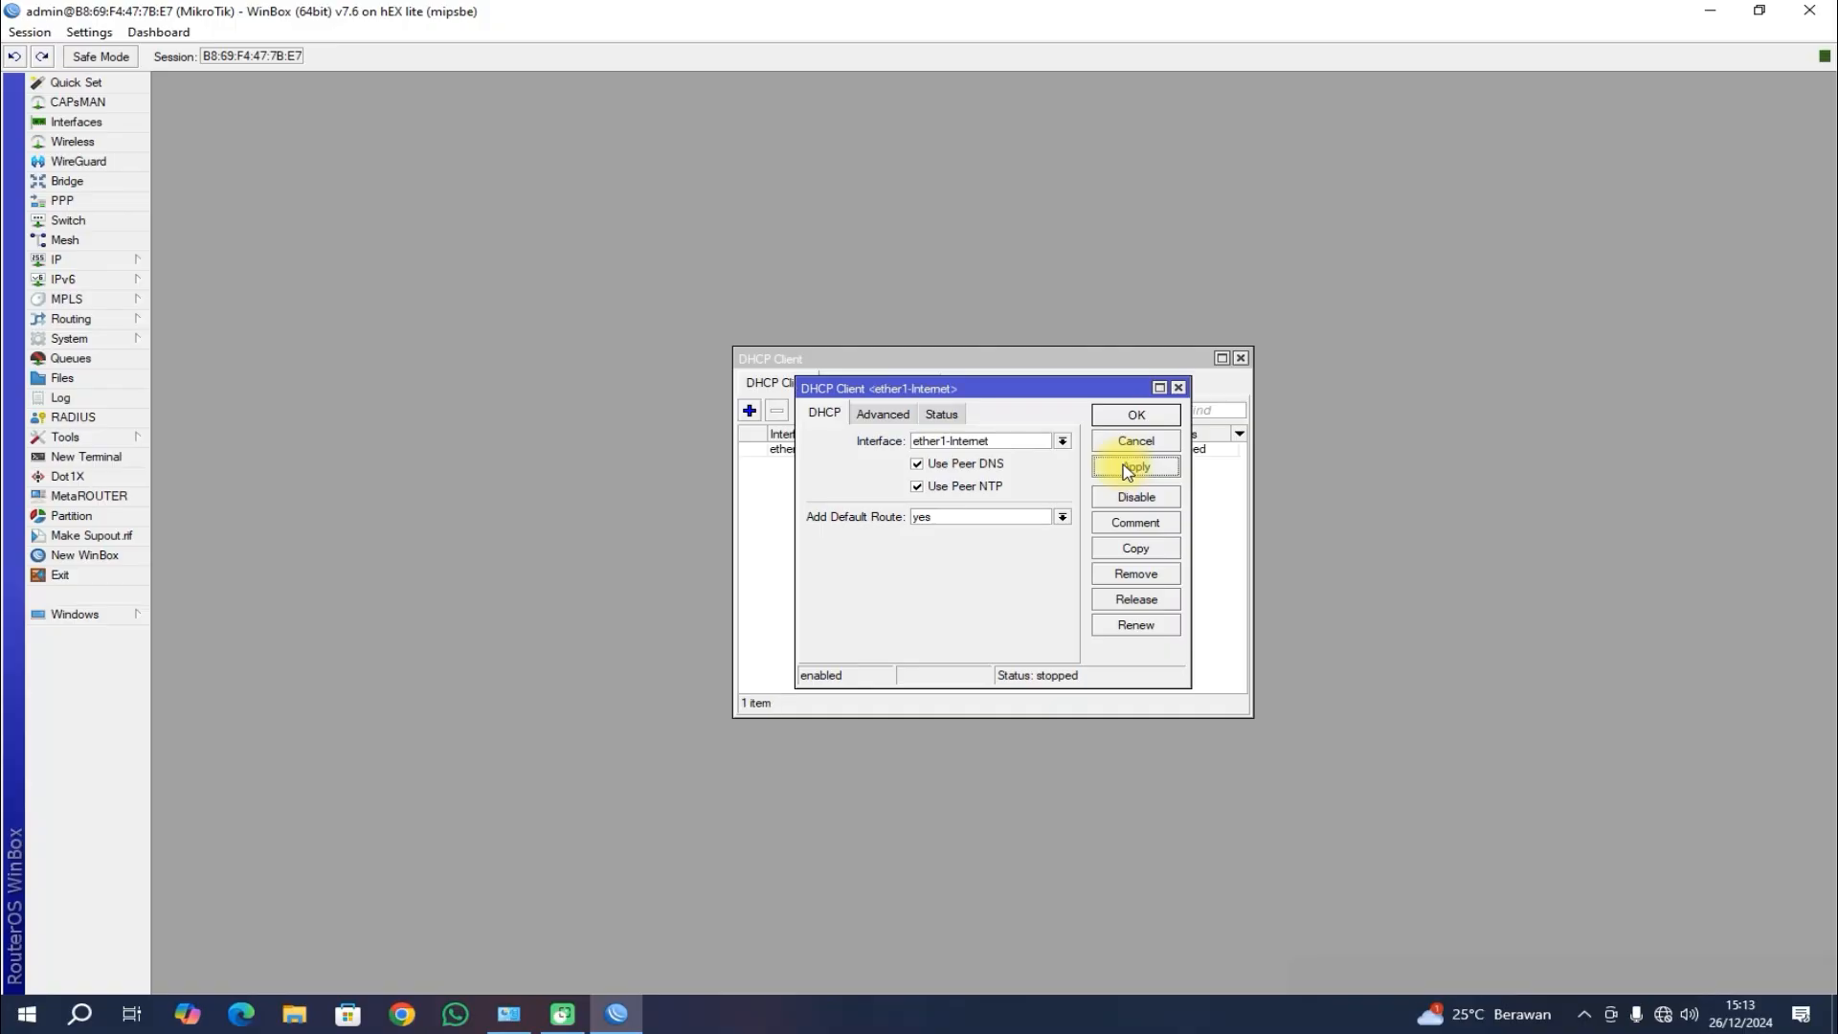
pyautogui.click(1200, 305)
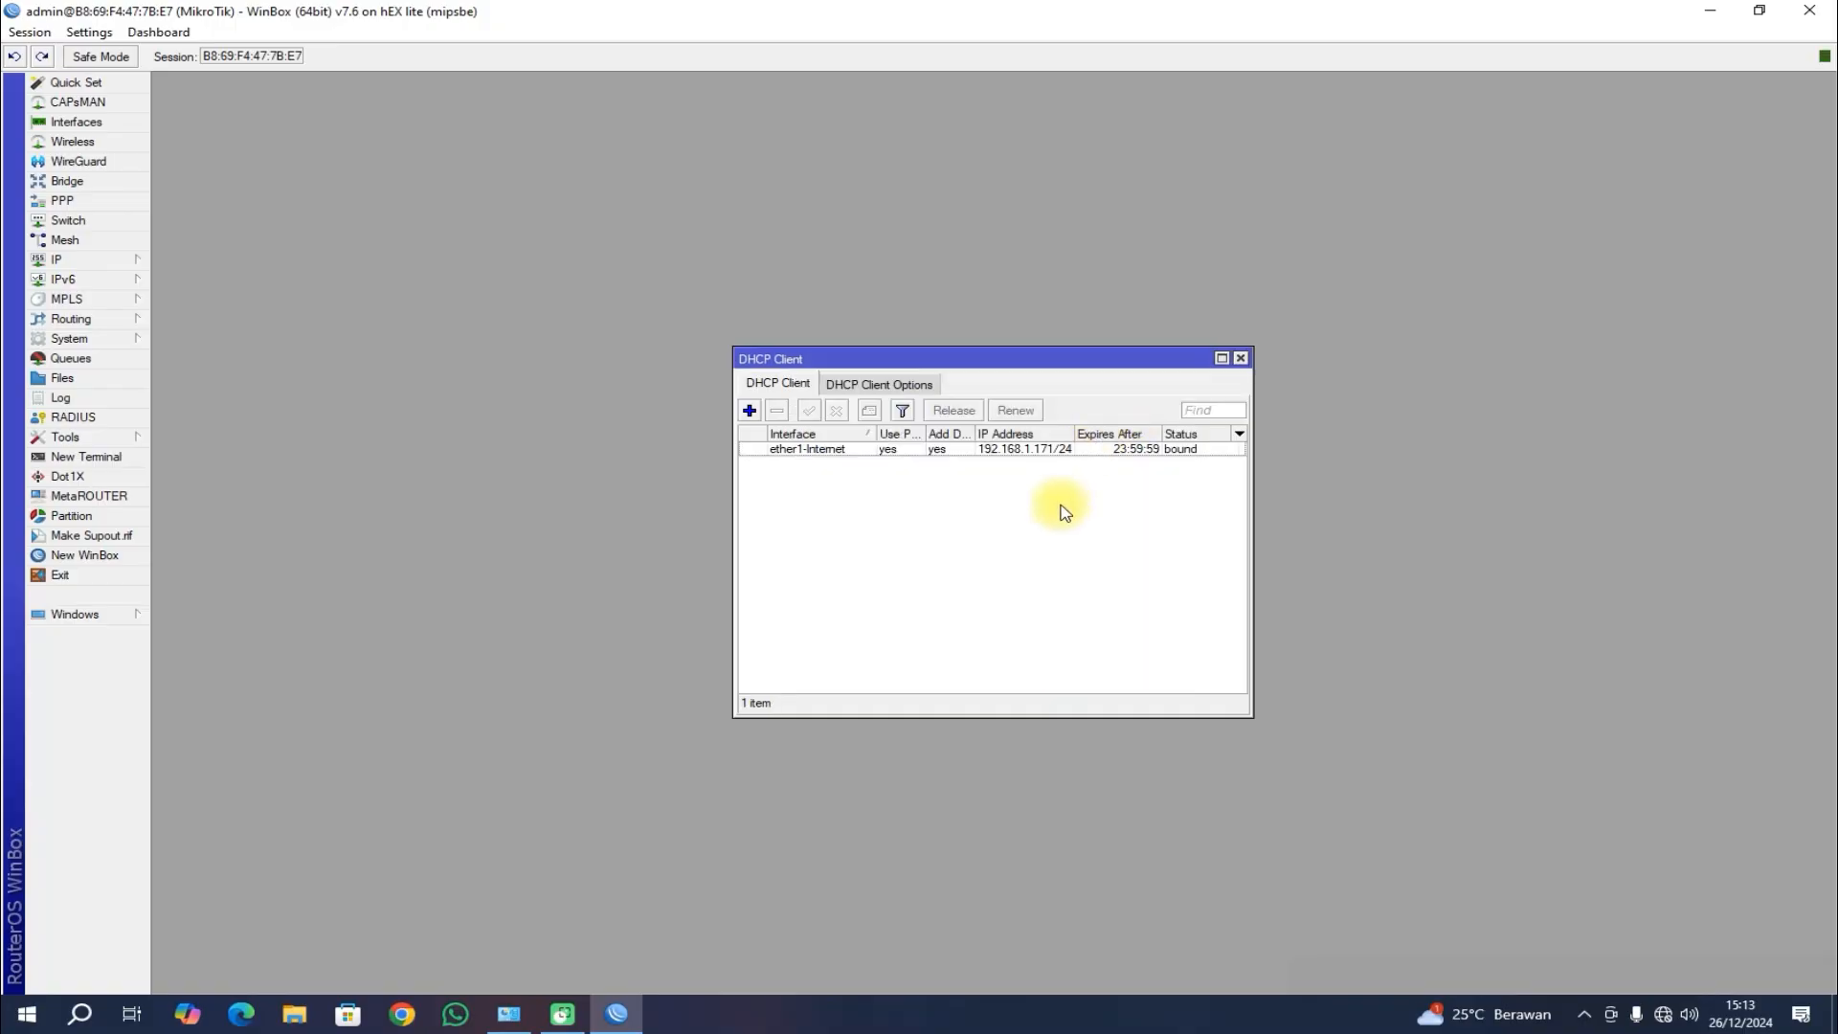
pyautogui.click(1196, 450)
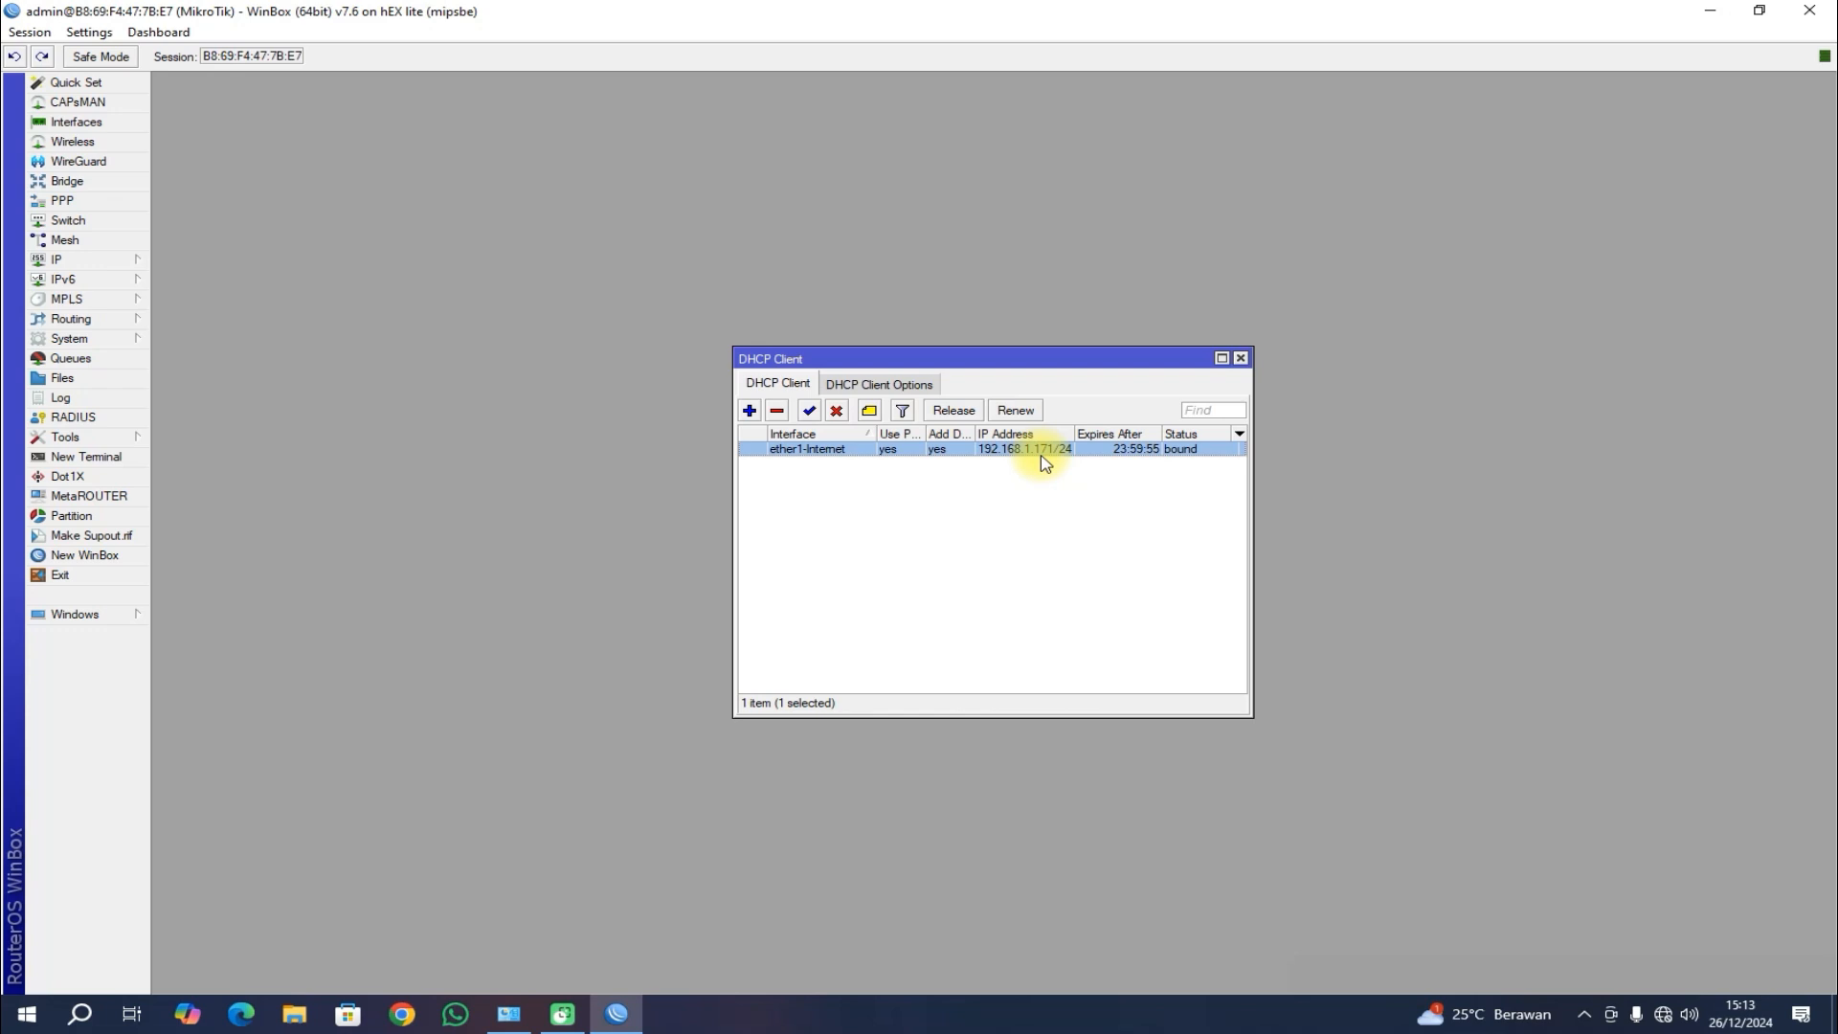
pyautogui.moveTo(1045, 463)
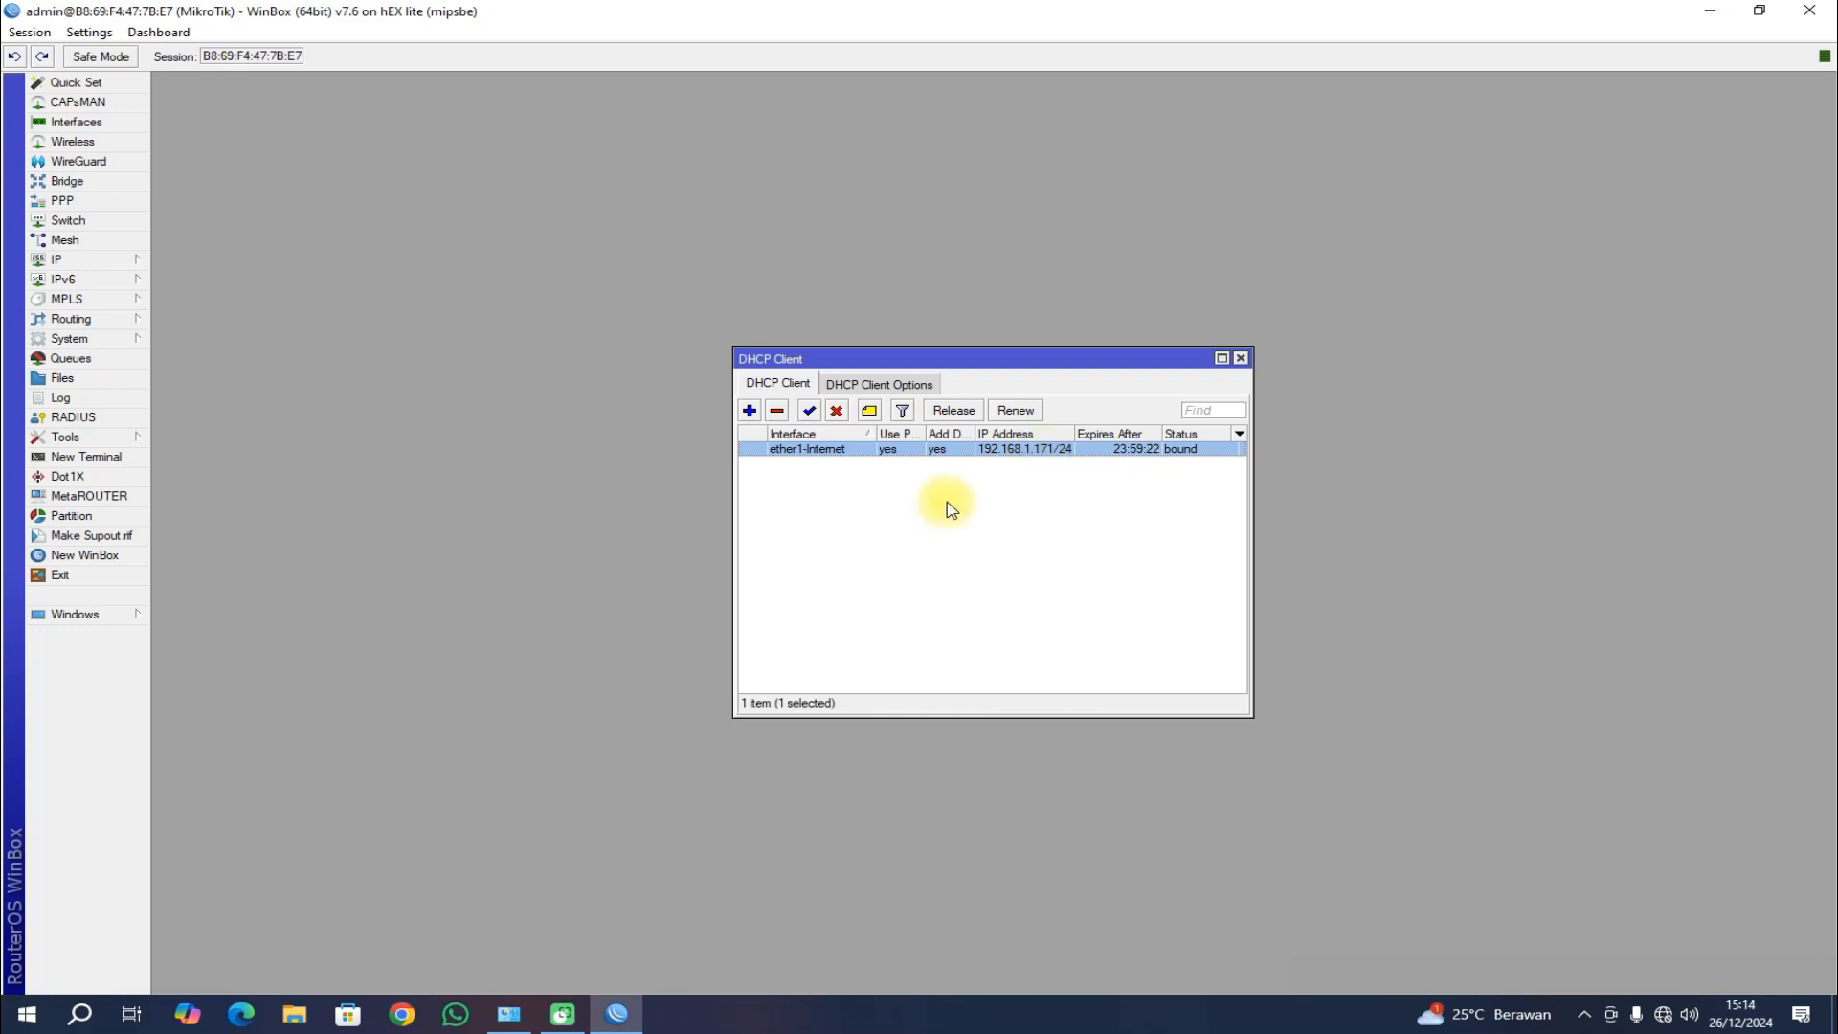
pyautogui.click(1241, 358)
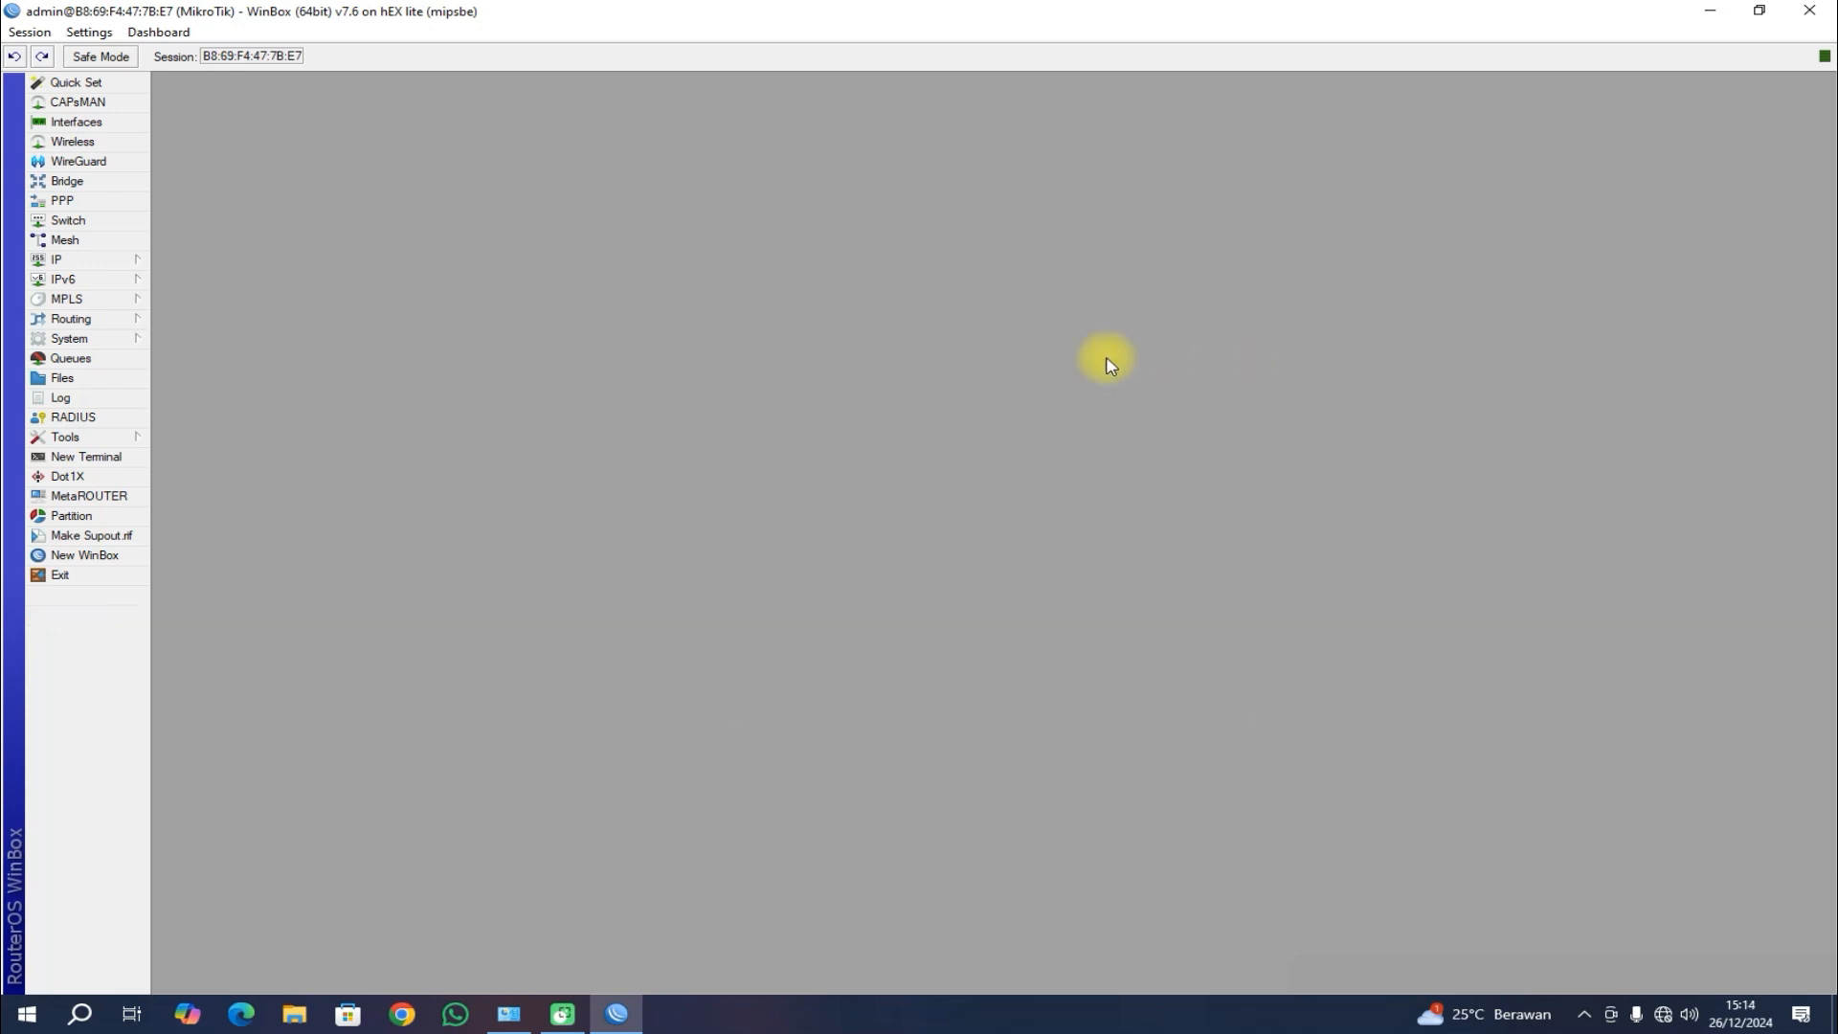
# Step: Open the router's IP address list, reposition and enlarge its window, and check the ether1-Internet entry
pyautogui.click(132, 268)
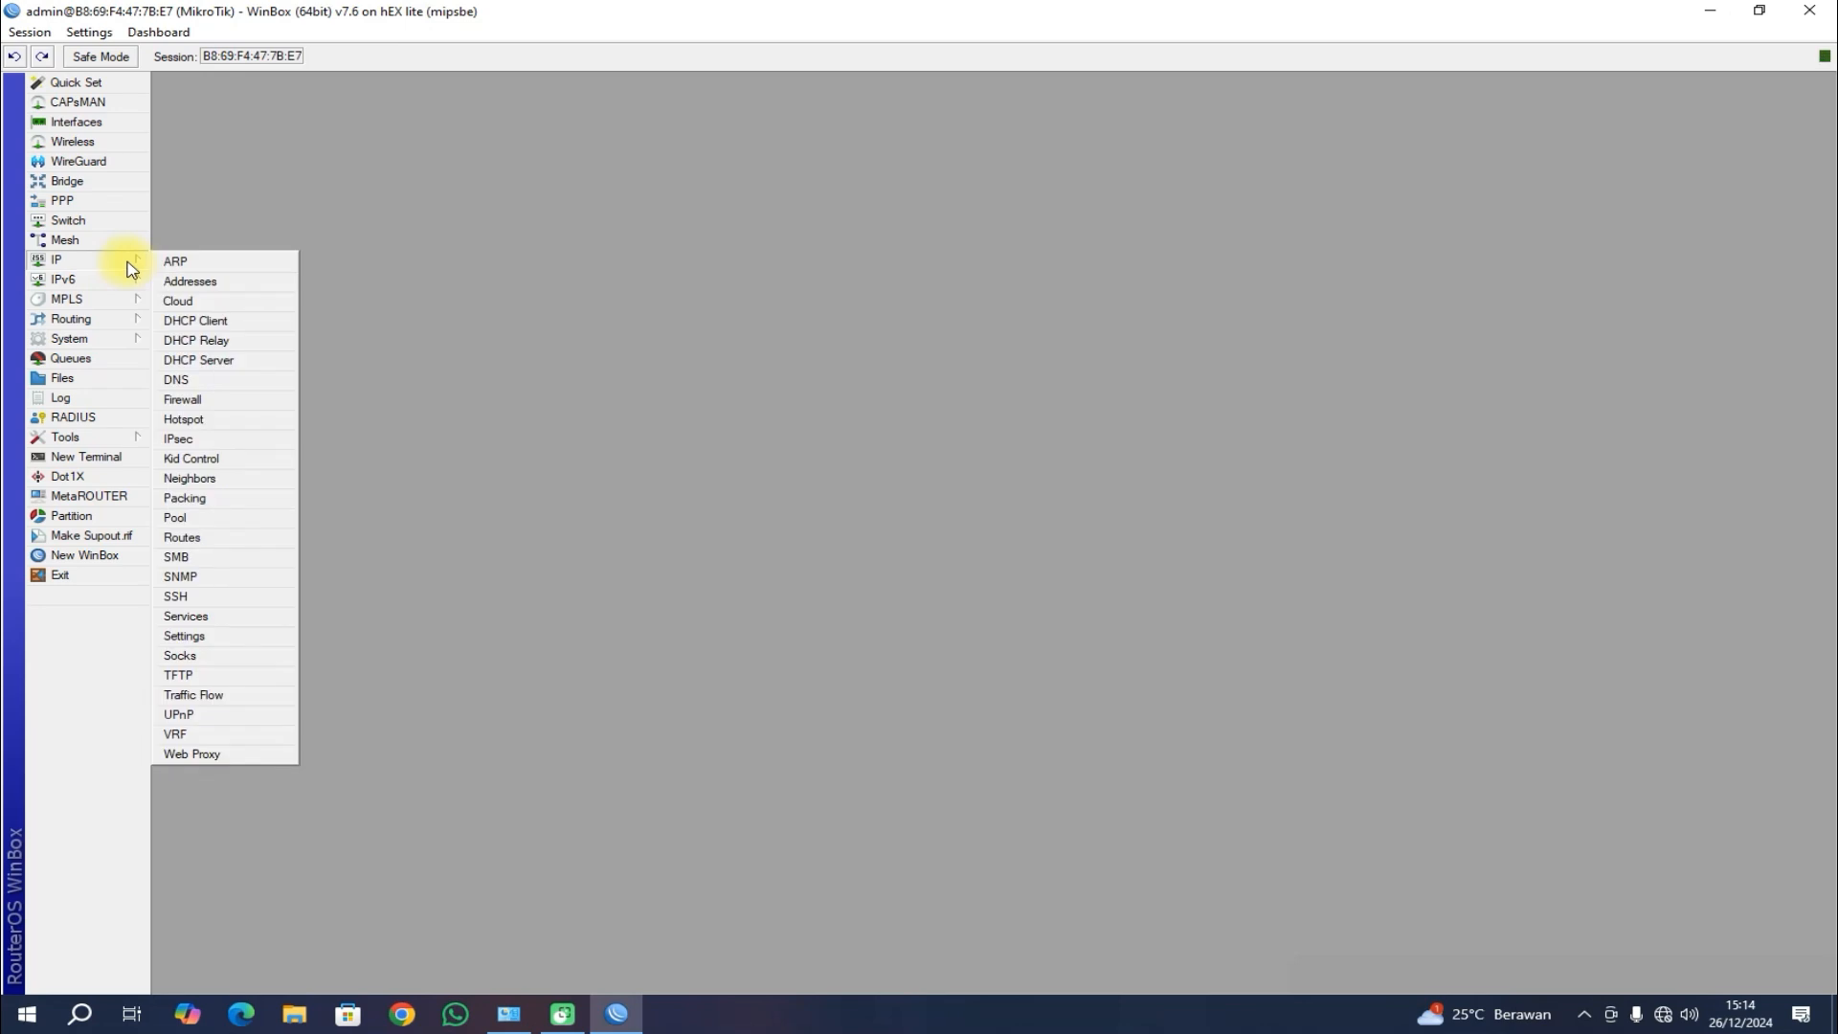
pyautogui.click(185, 283)
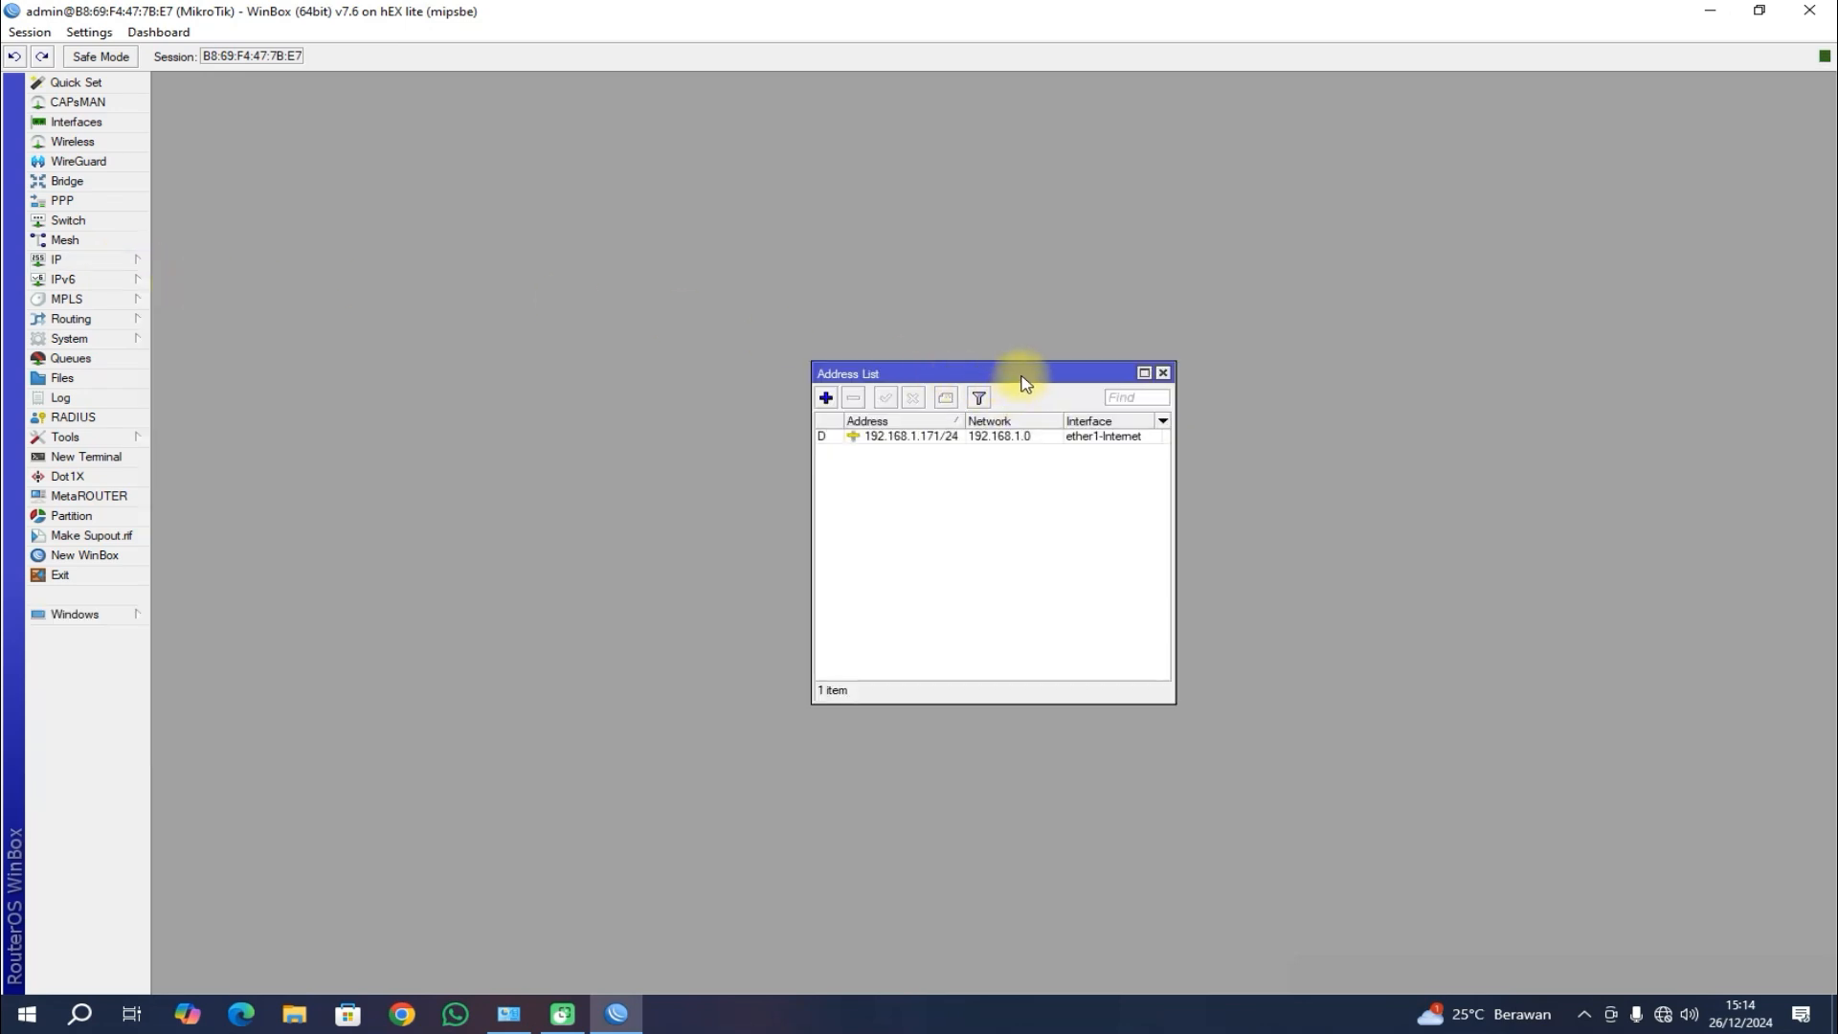
pyautogui.moveTo(1003, 365); pyautogui.dragTo(851, 190)
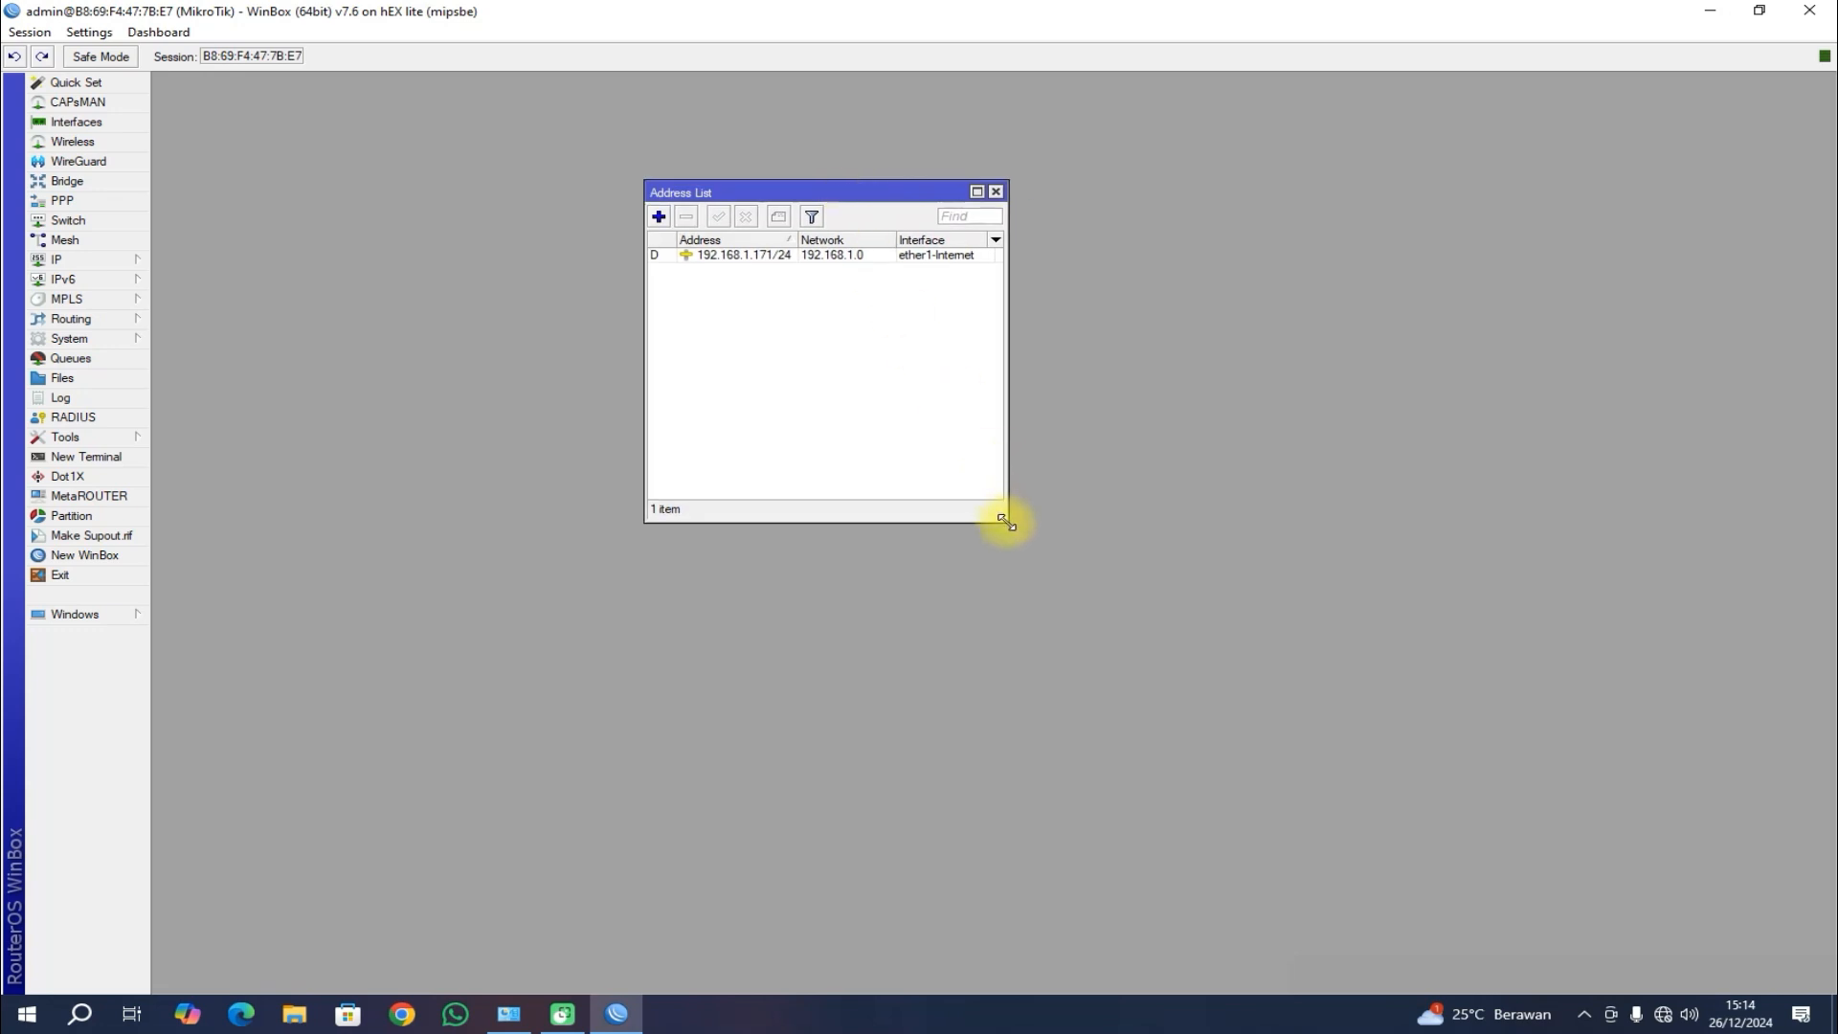
pyautogui.moveTo(1005, 521); pyautogui.dragTo(1060, 548)
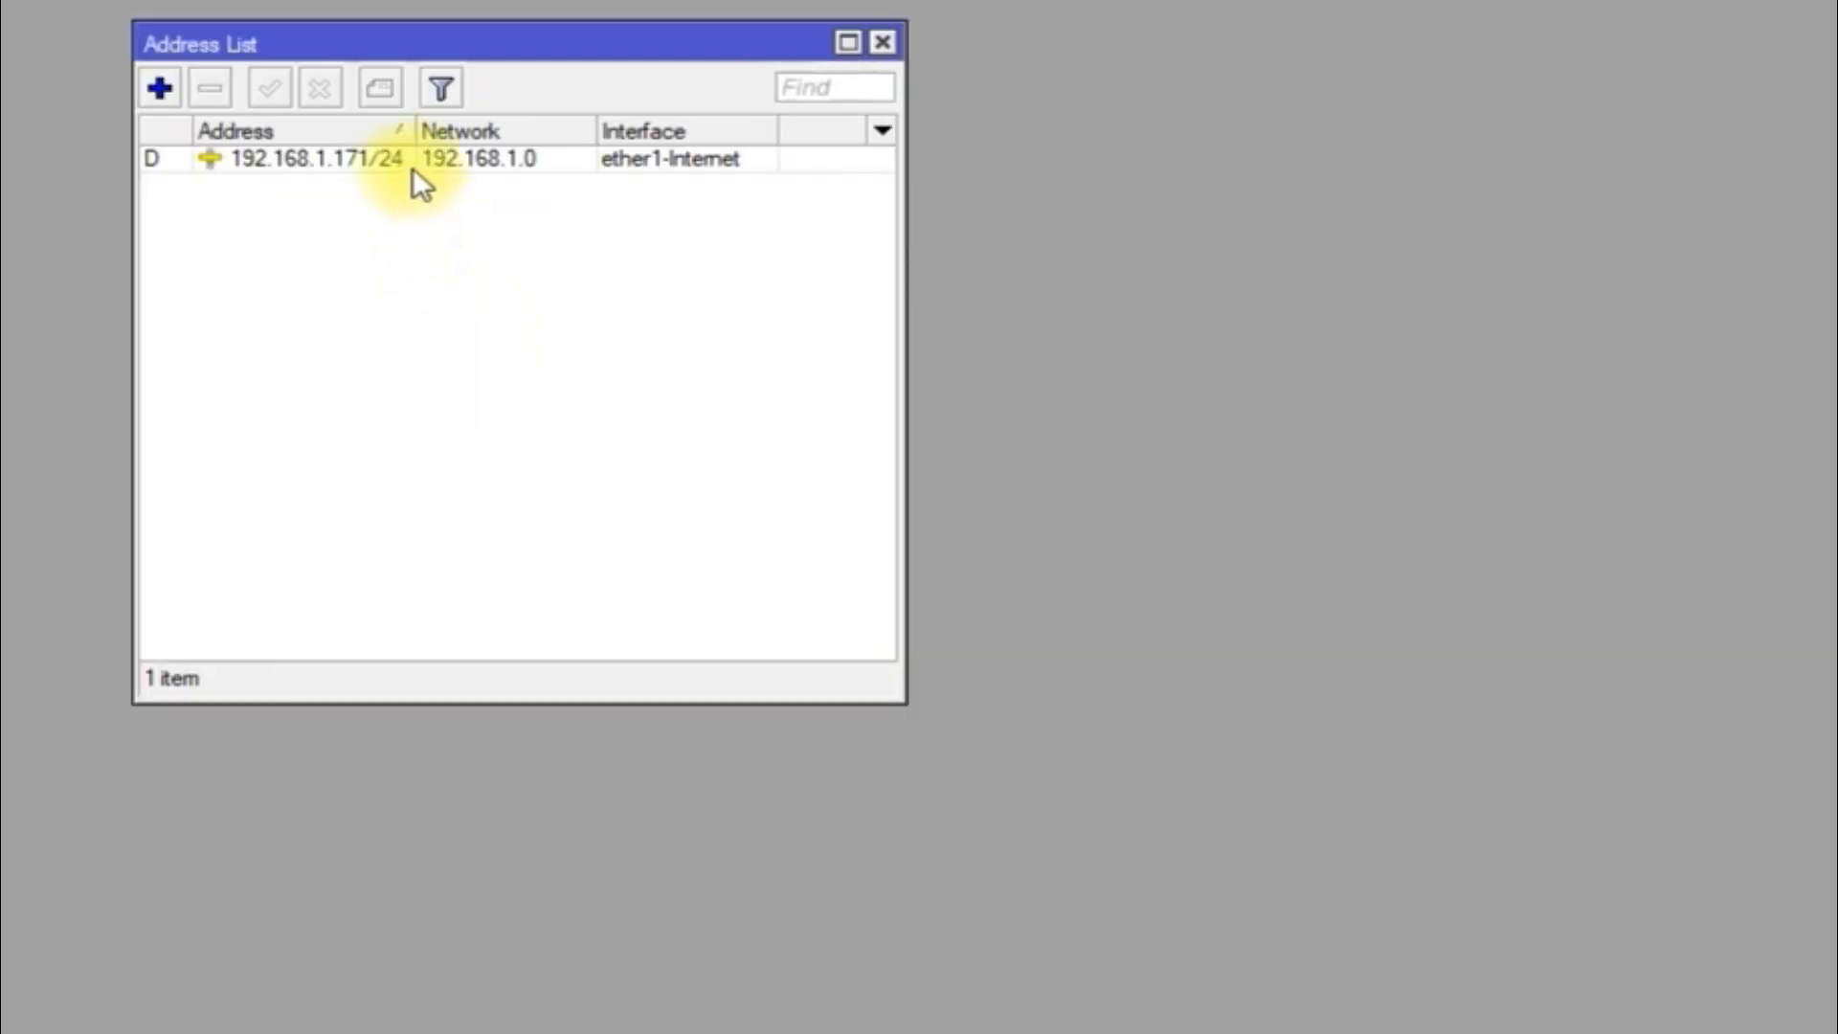
pyautogui.click(792, 254)
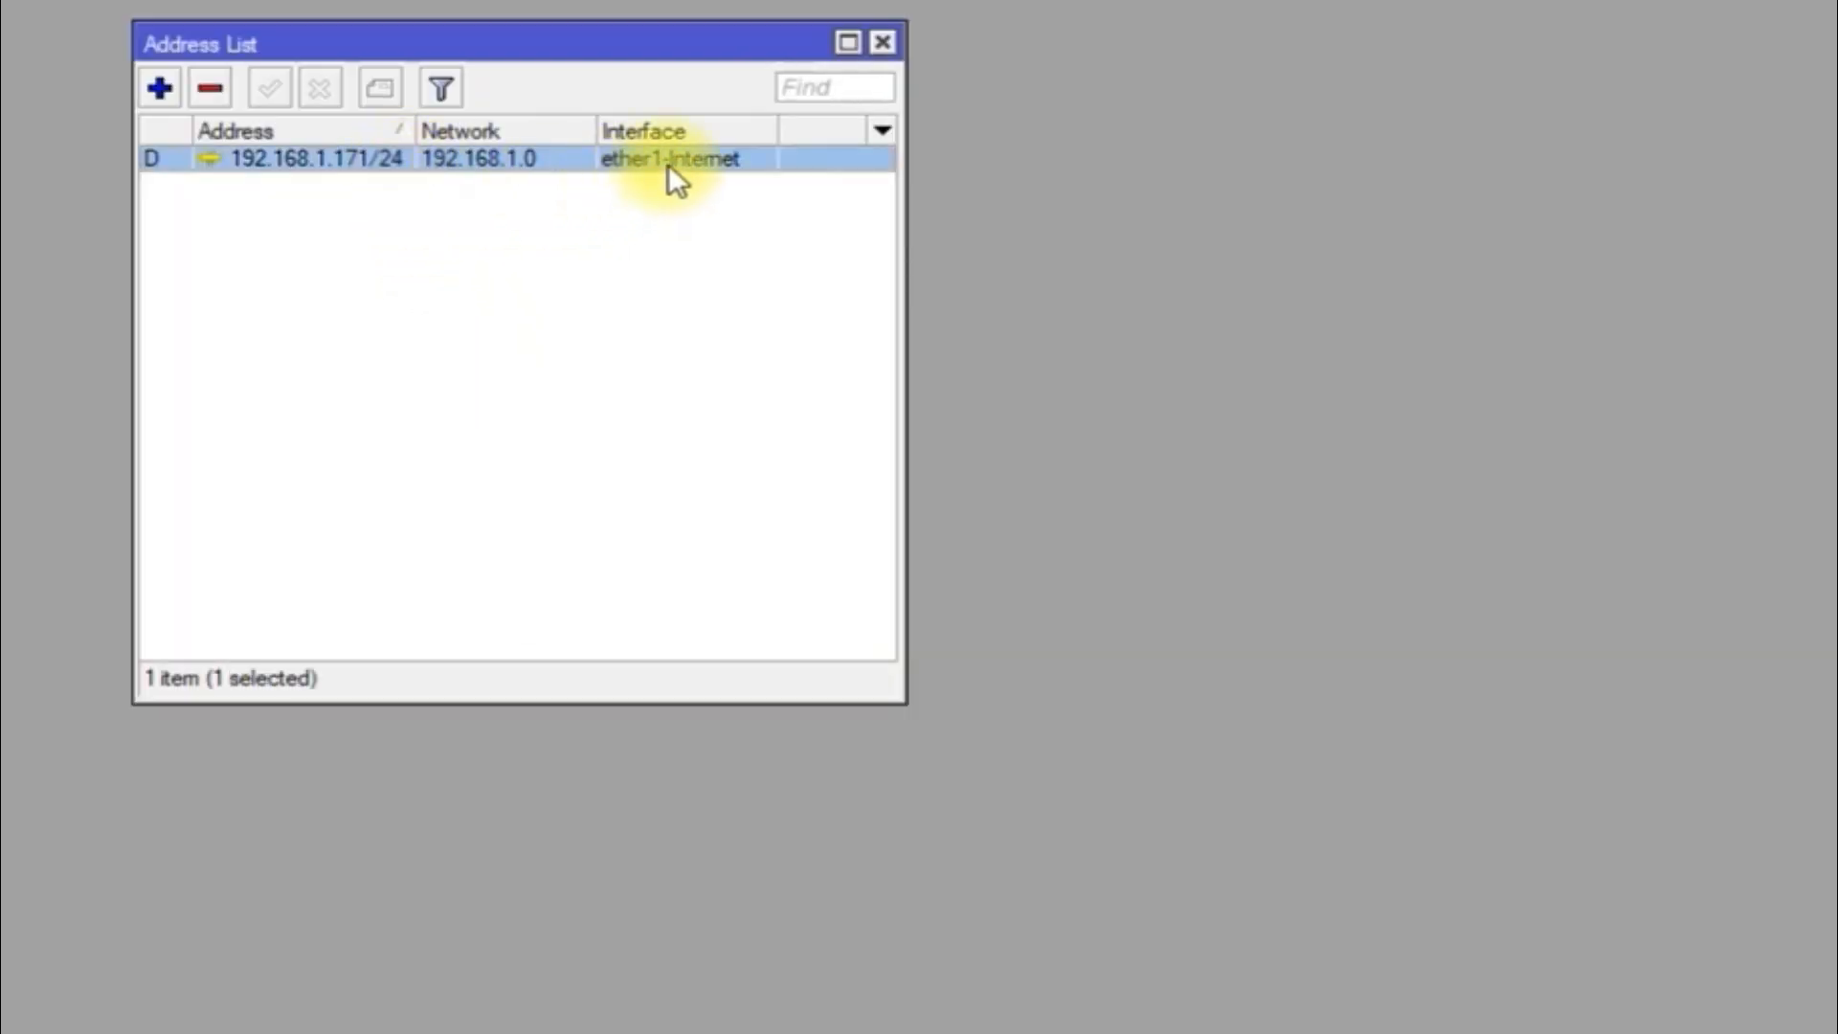
# Step: Create a new IP address entry with address 192.168.12.1/24 on the ether2-lmbg1 interface
pyautogui.click(165, 98)
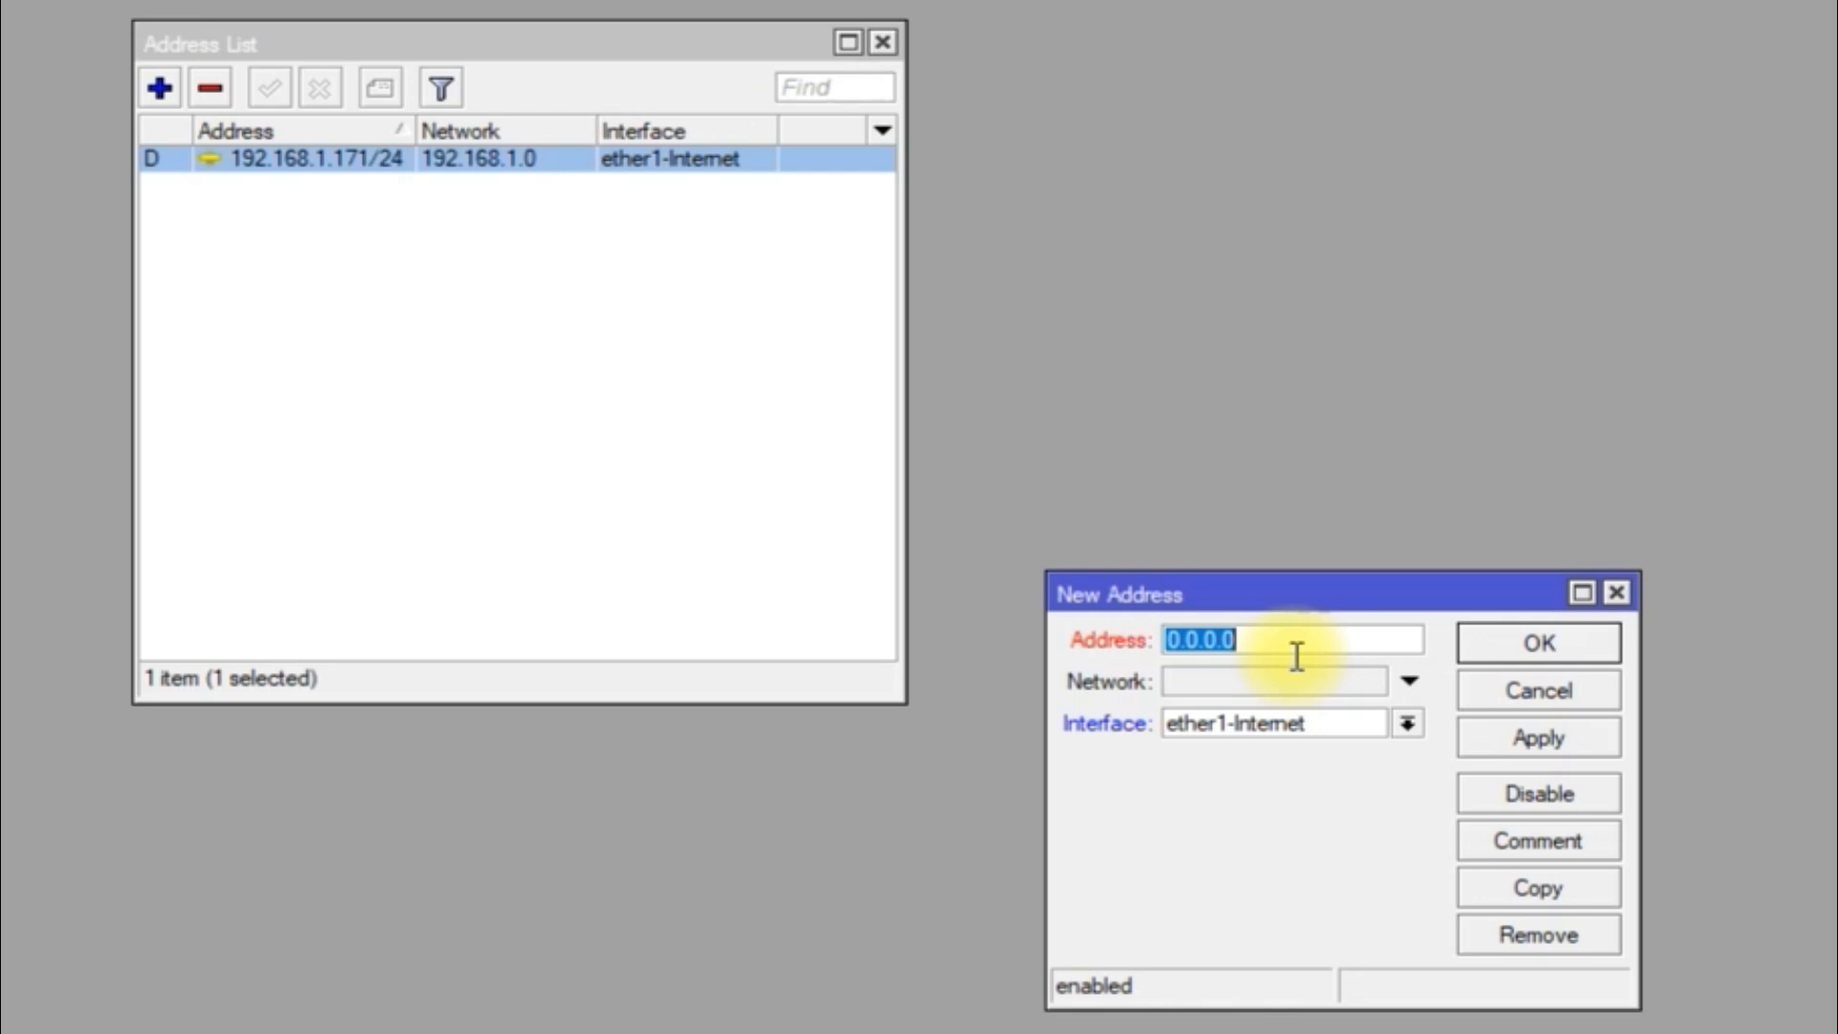
pyautogui.write('192.168.')
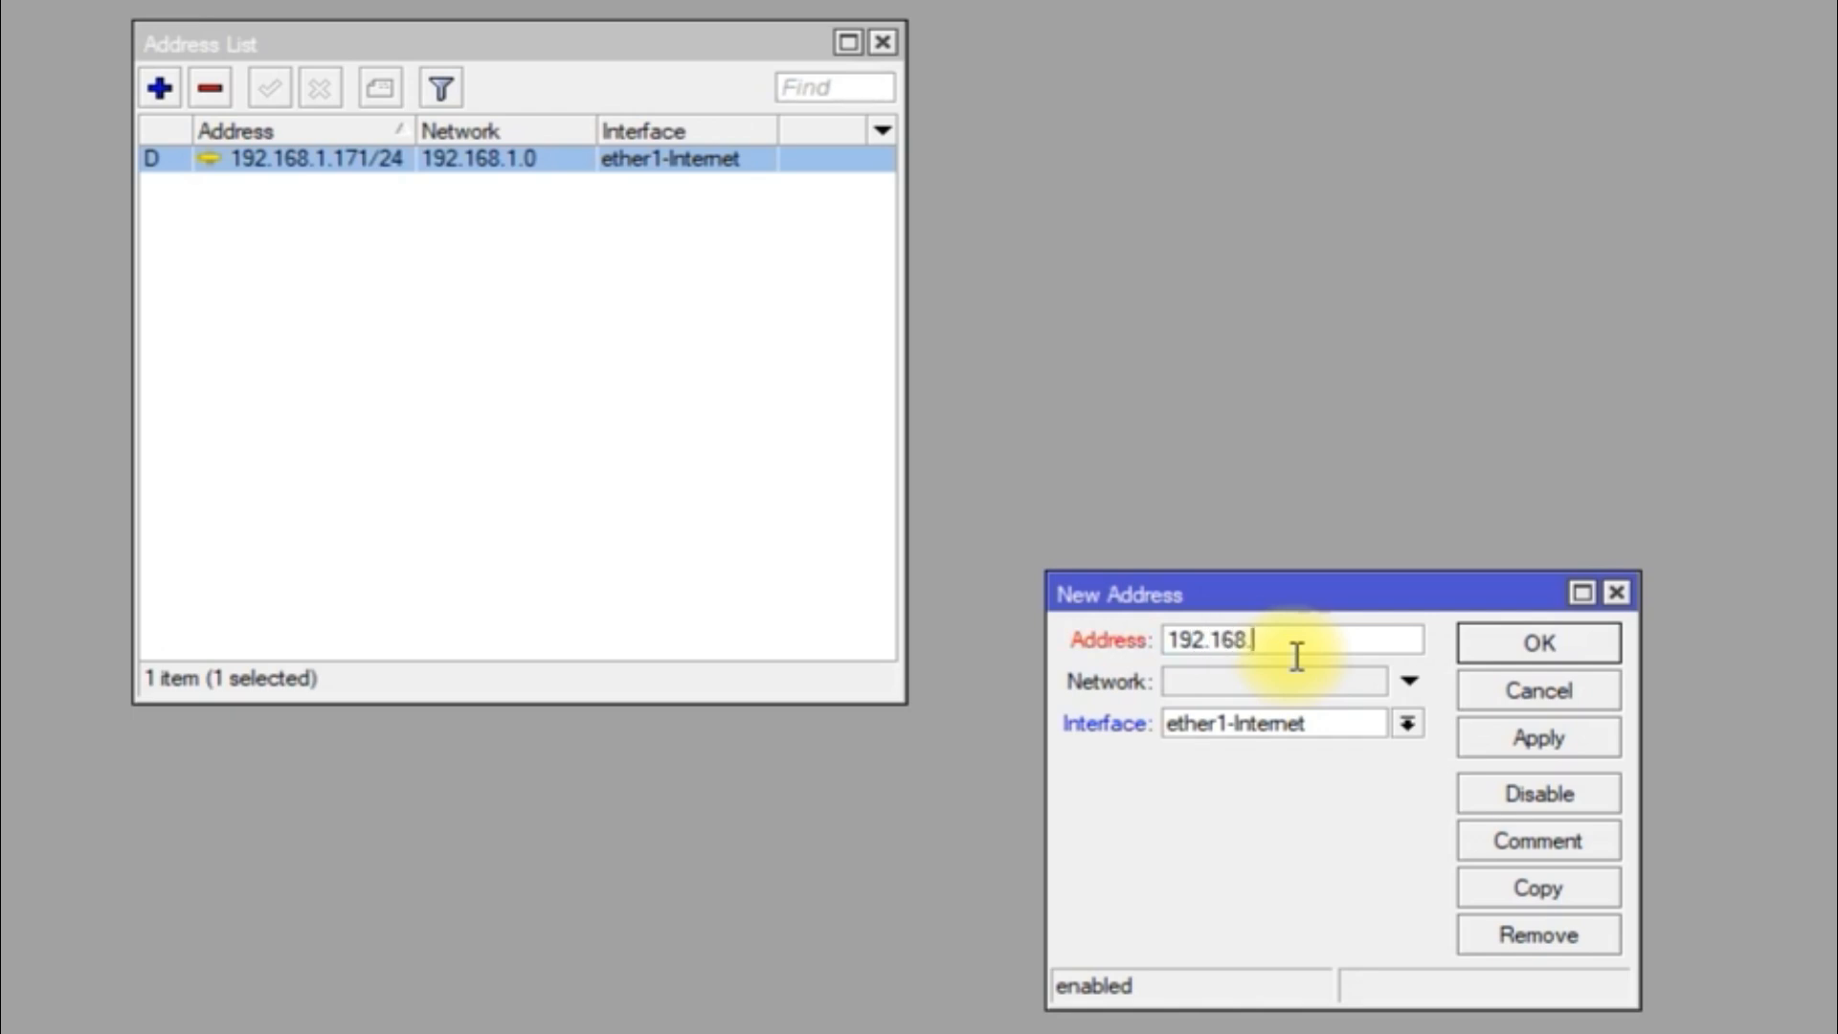
pyautogui.write('12.1')
pyautogui.write('/234')
pyautogui.press('BackSpace')
pyautogui.press('BackSpace')
pyautogui.write('4')
pyautogui.click(1321, 725)
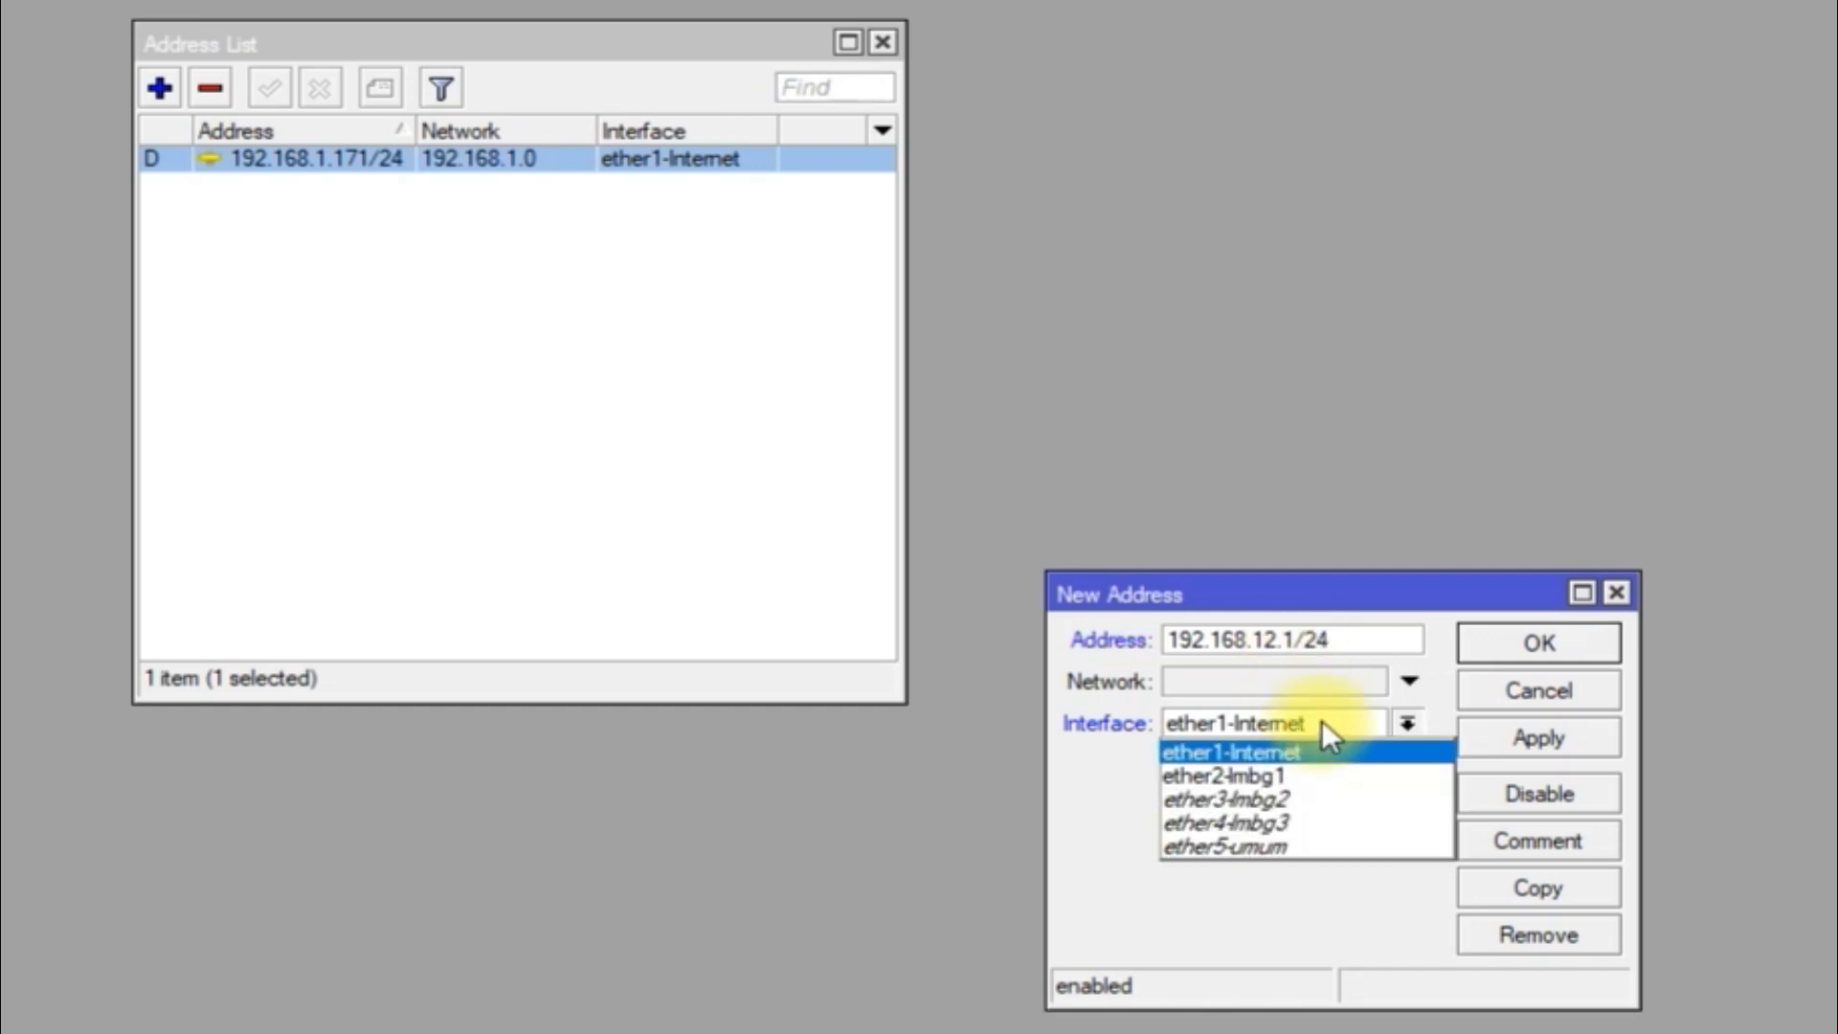
pyautogui.click(1318, 776)
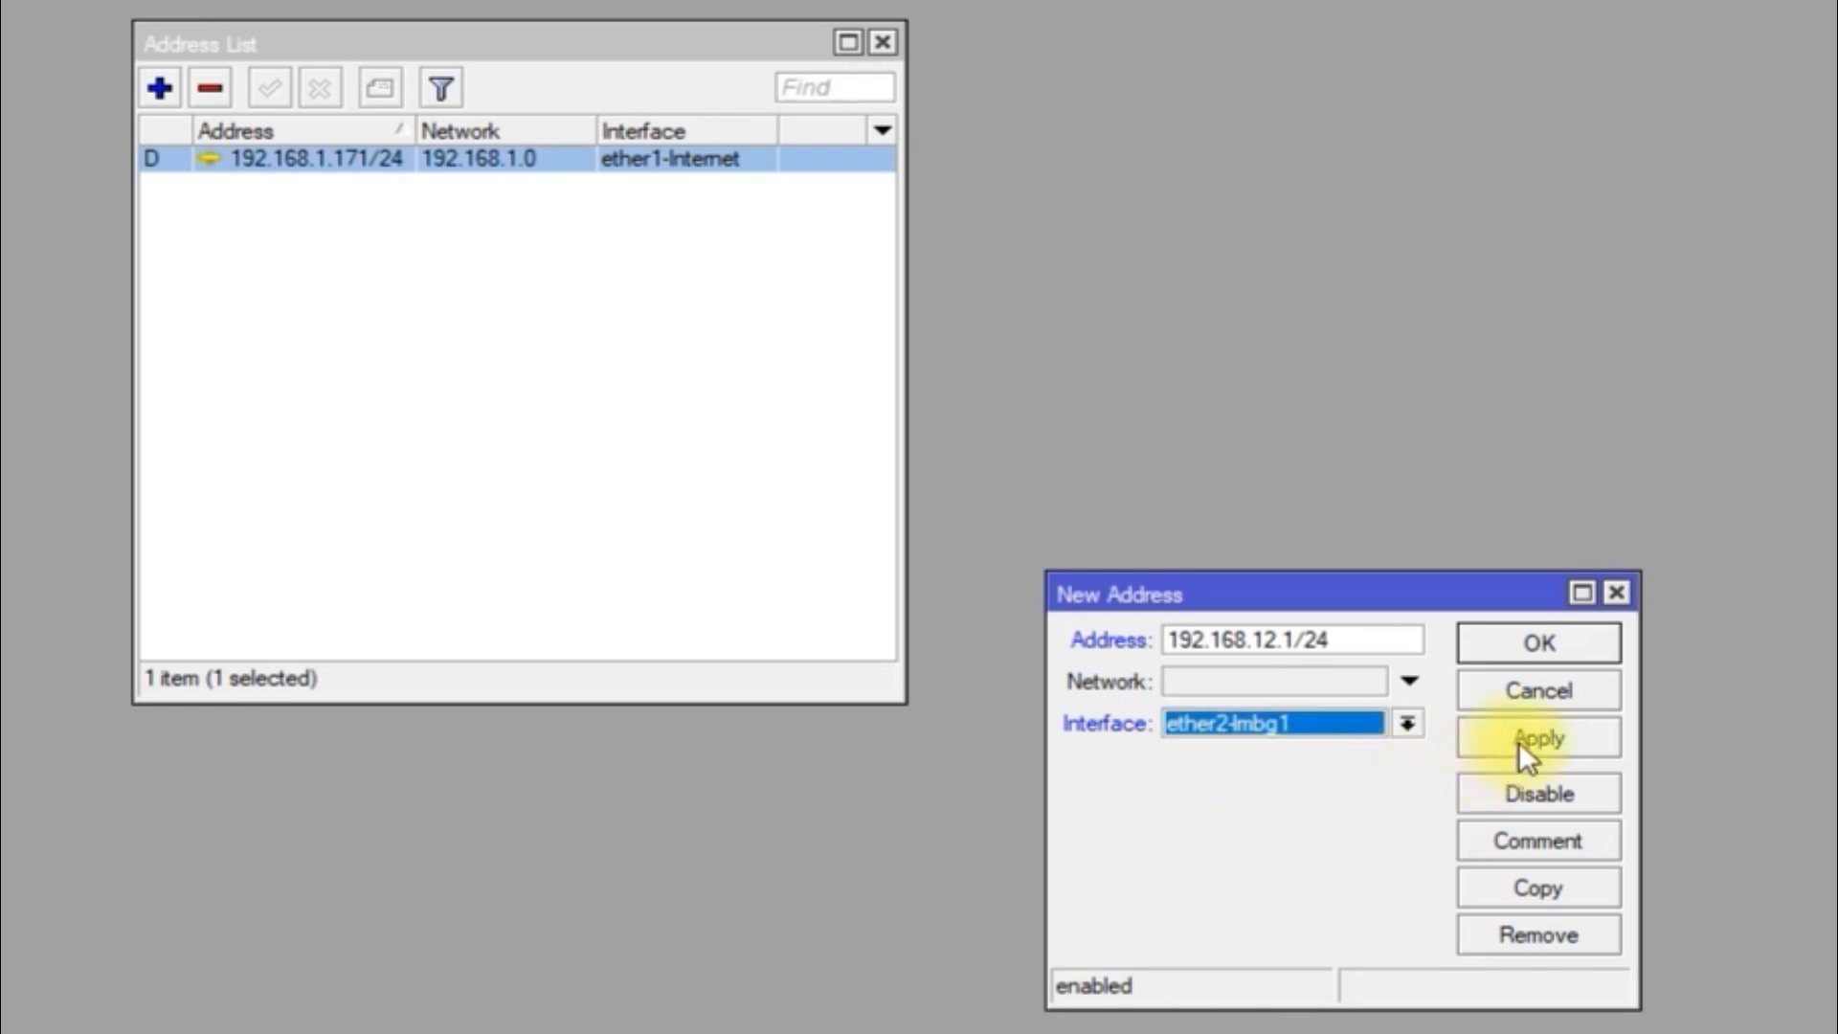
# Step: Copy the new entry's full address text to the clipboard and save the entry to the address list
pyautogui.moveTo(1353, 635); pyautogui.dragTo(1169, 635)
pyautogui.rightClick(1180, 634)
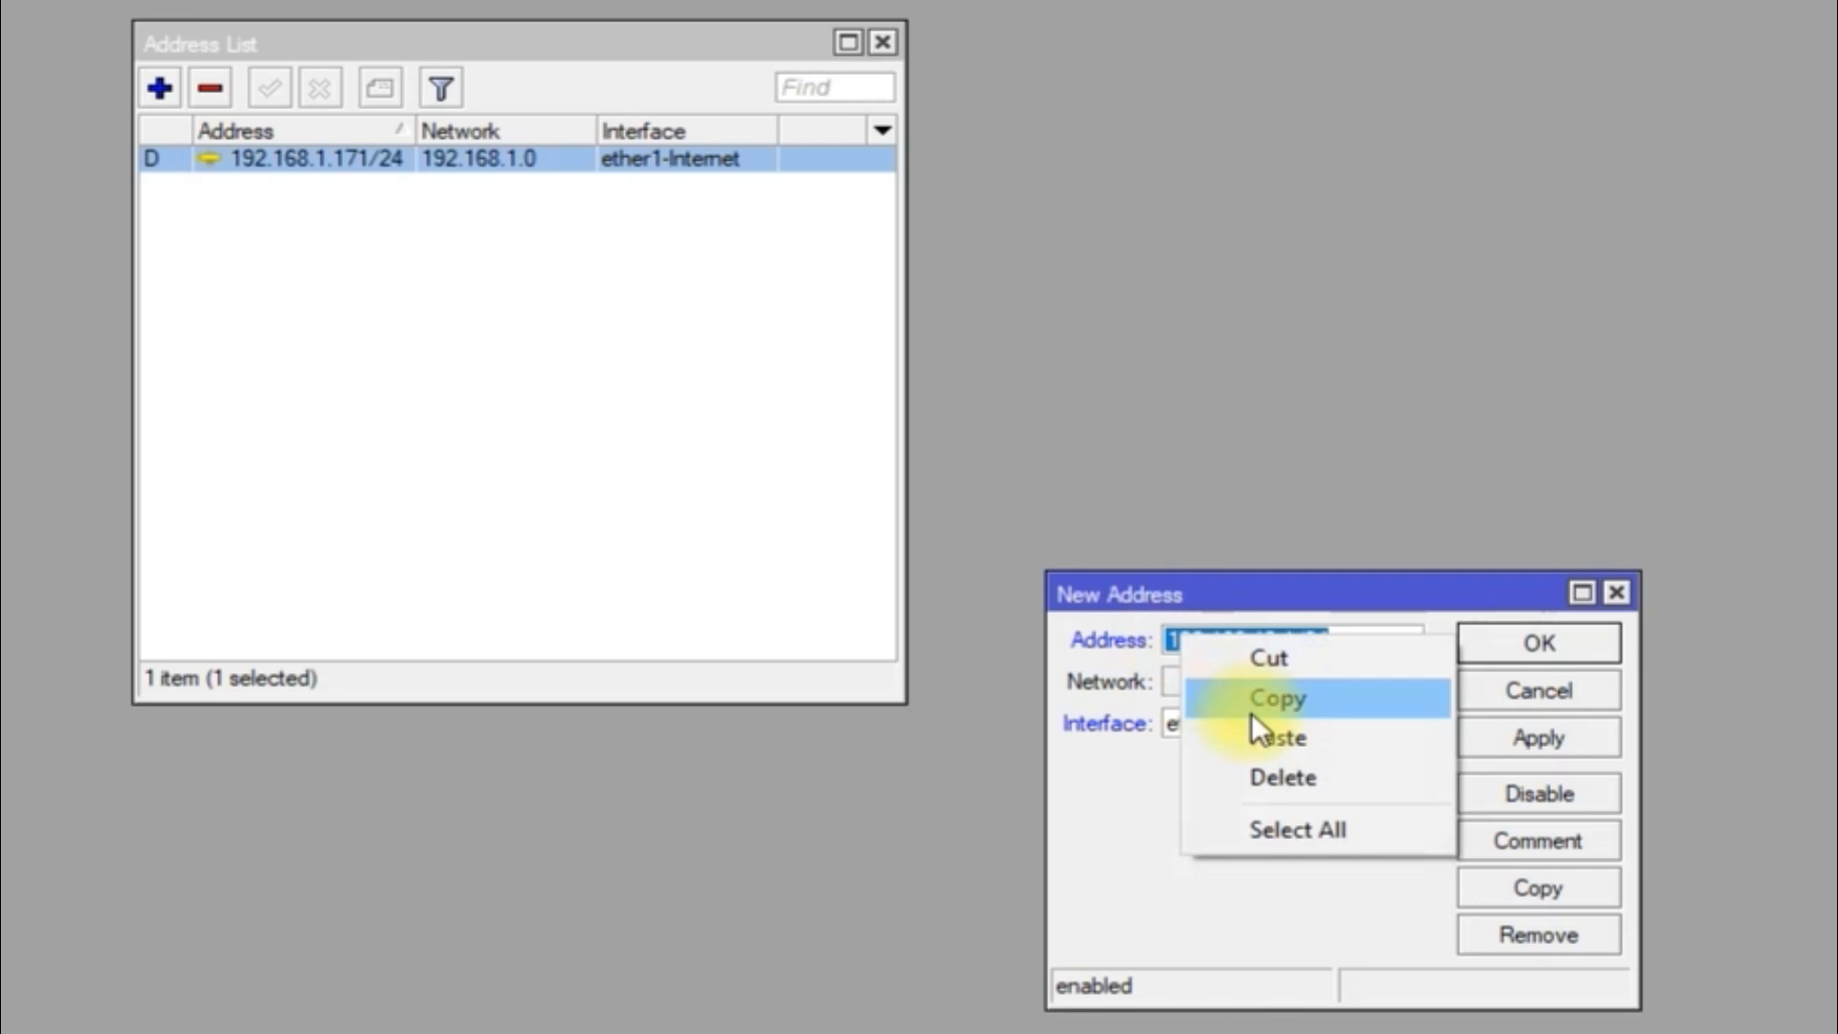
pyautogui.click(1283, 697)
pyautogui.click(1501, 739)
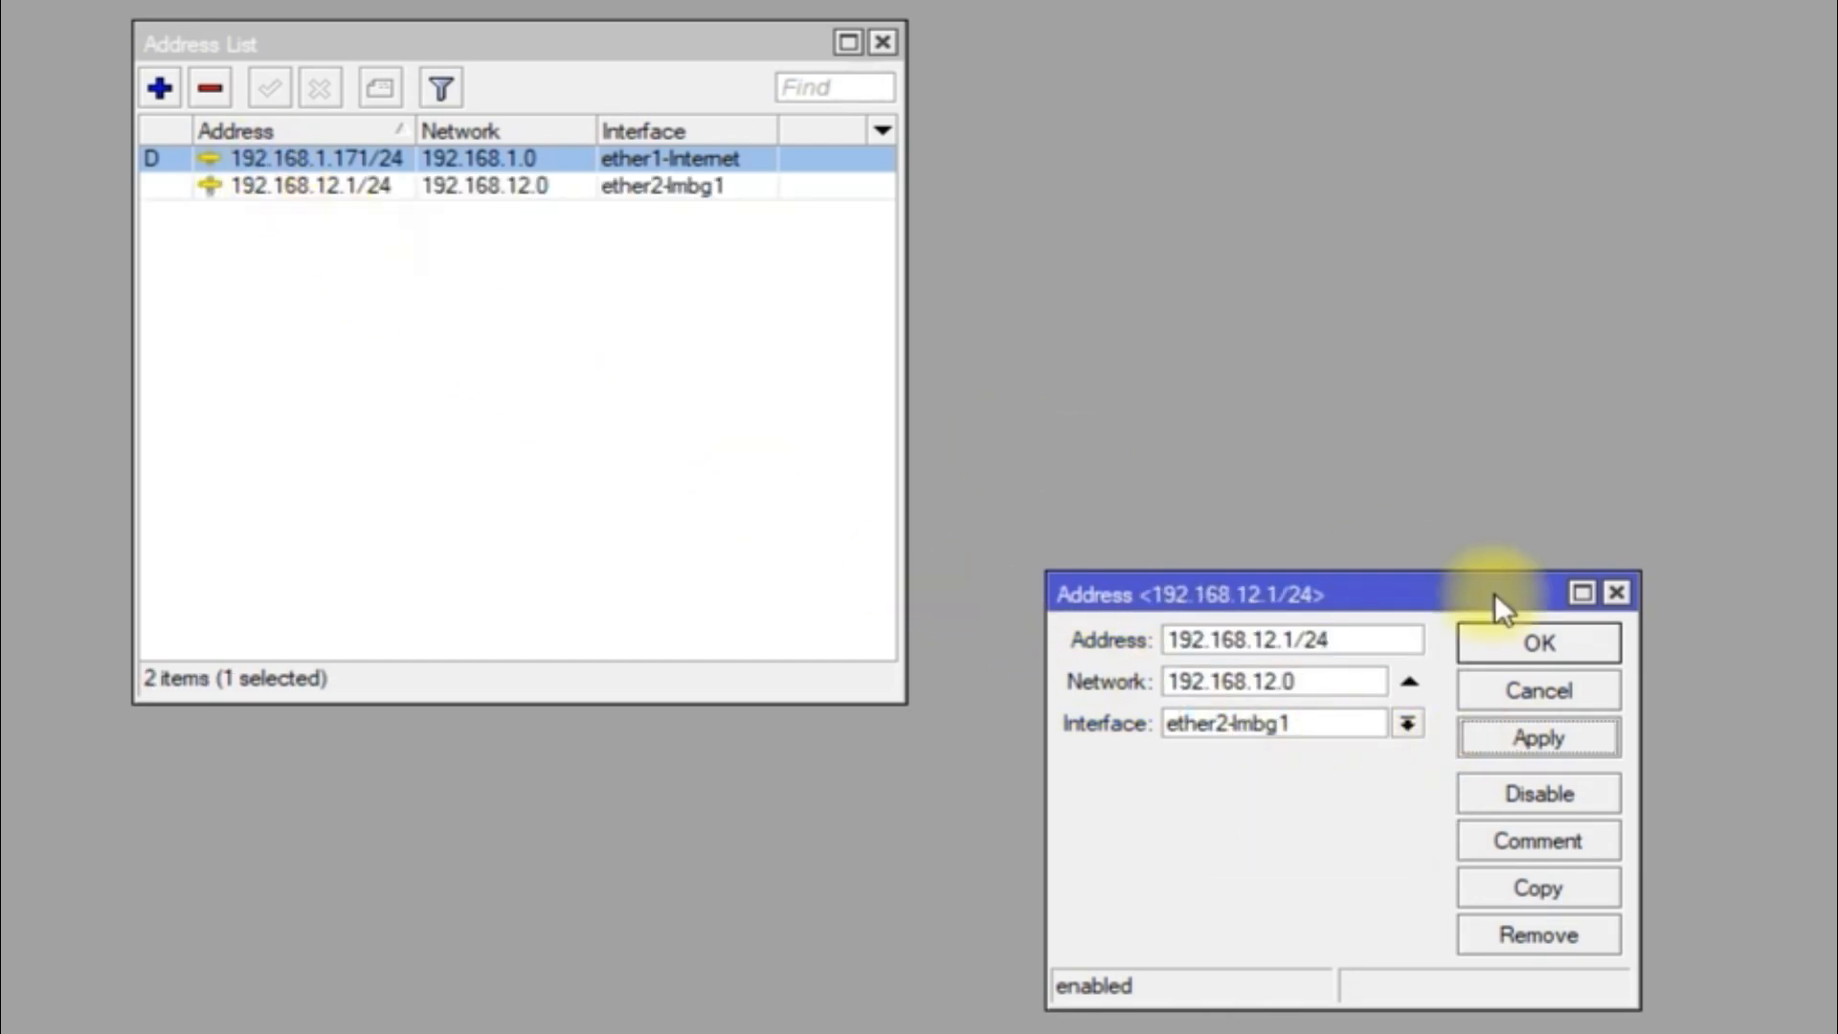
pyautogui.click(1589, 632)
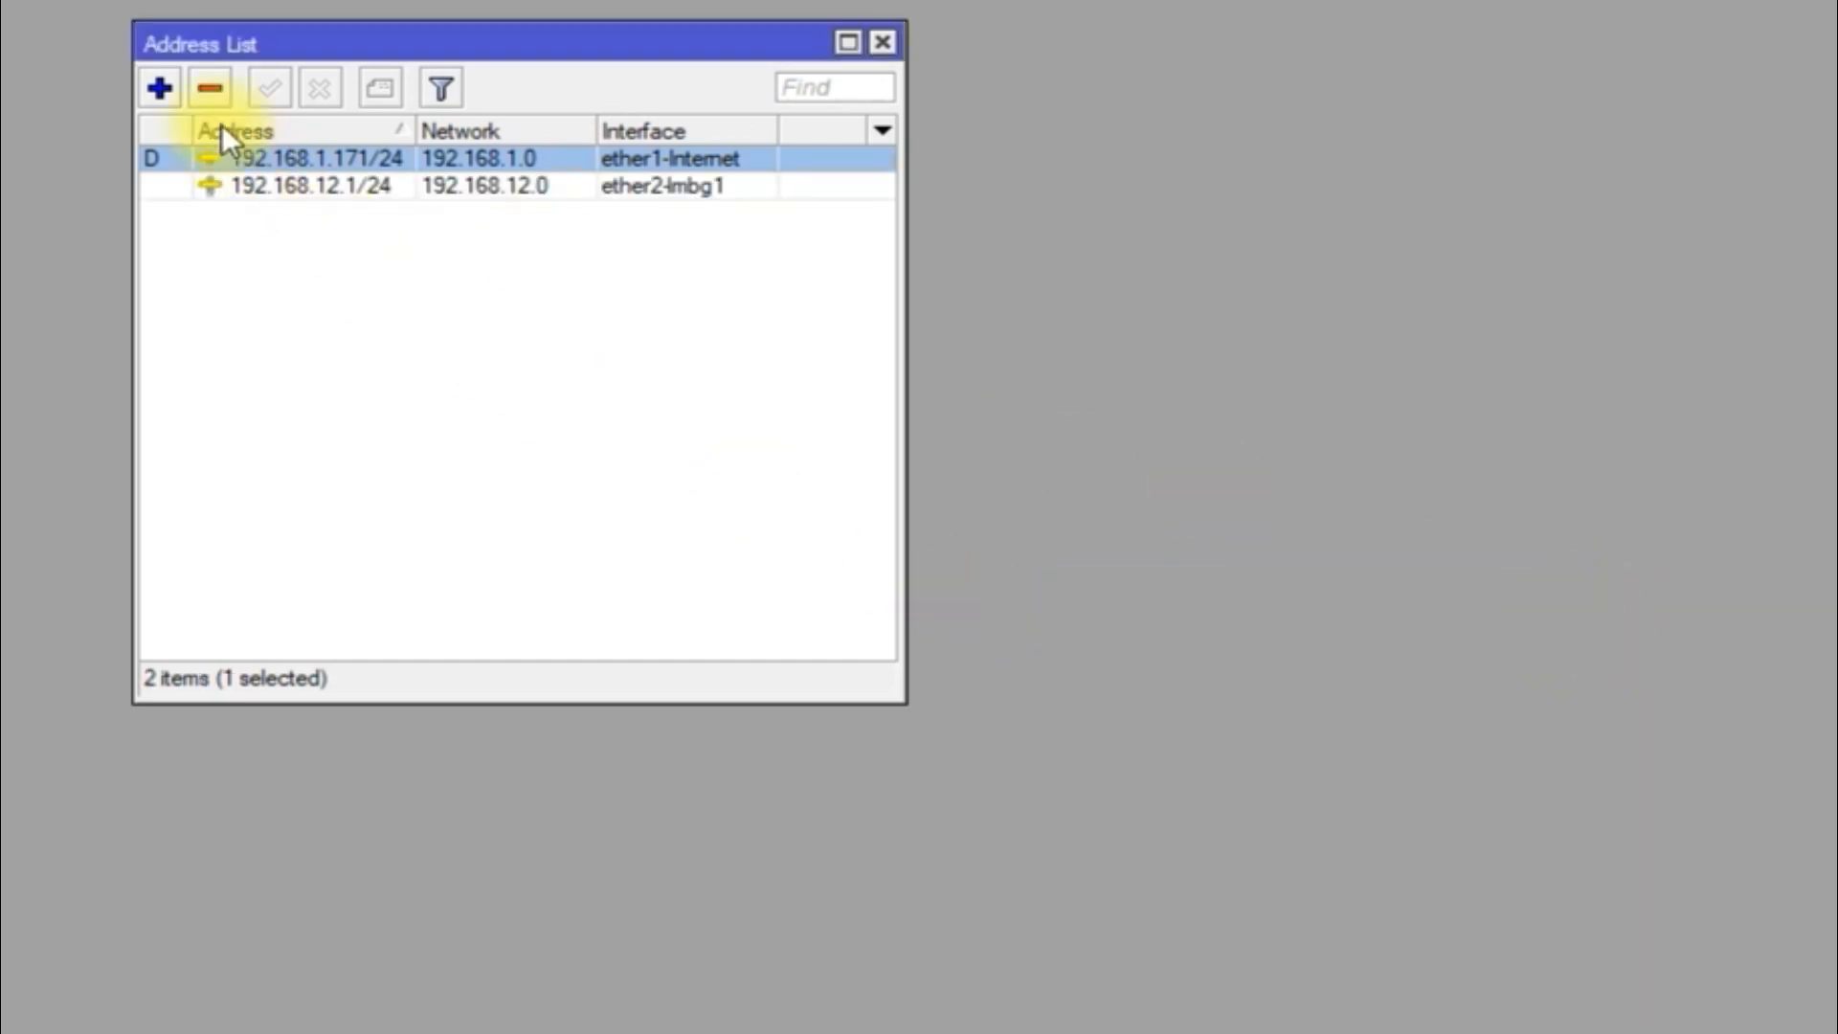
# Step: Add the address 192.168.13.1/24 on the ether3-lmbg2 interface by adapting the copied address, and apply it
pyautogui.click(159, 88)
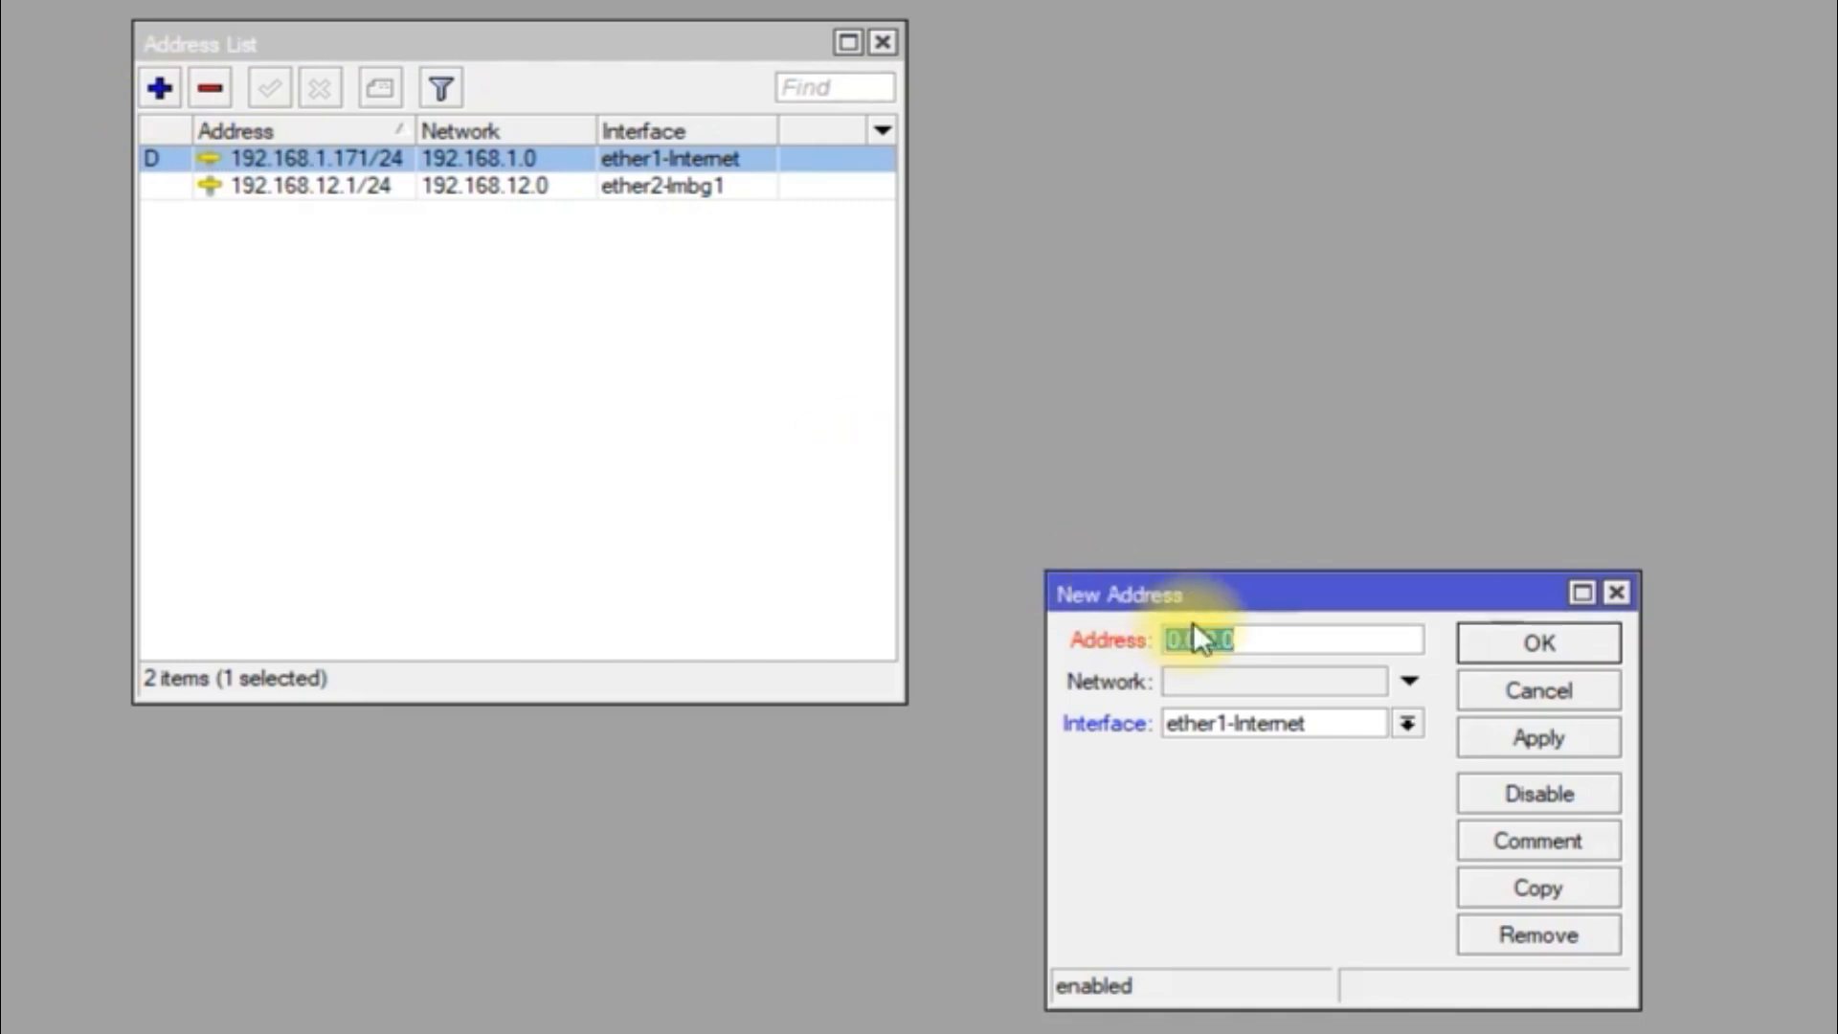
pyautogui.hotkey('ctrl', 'v')
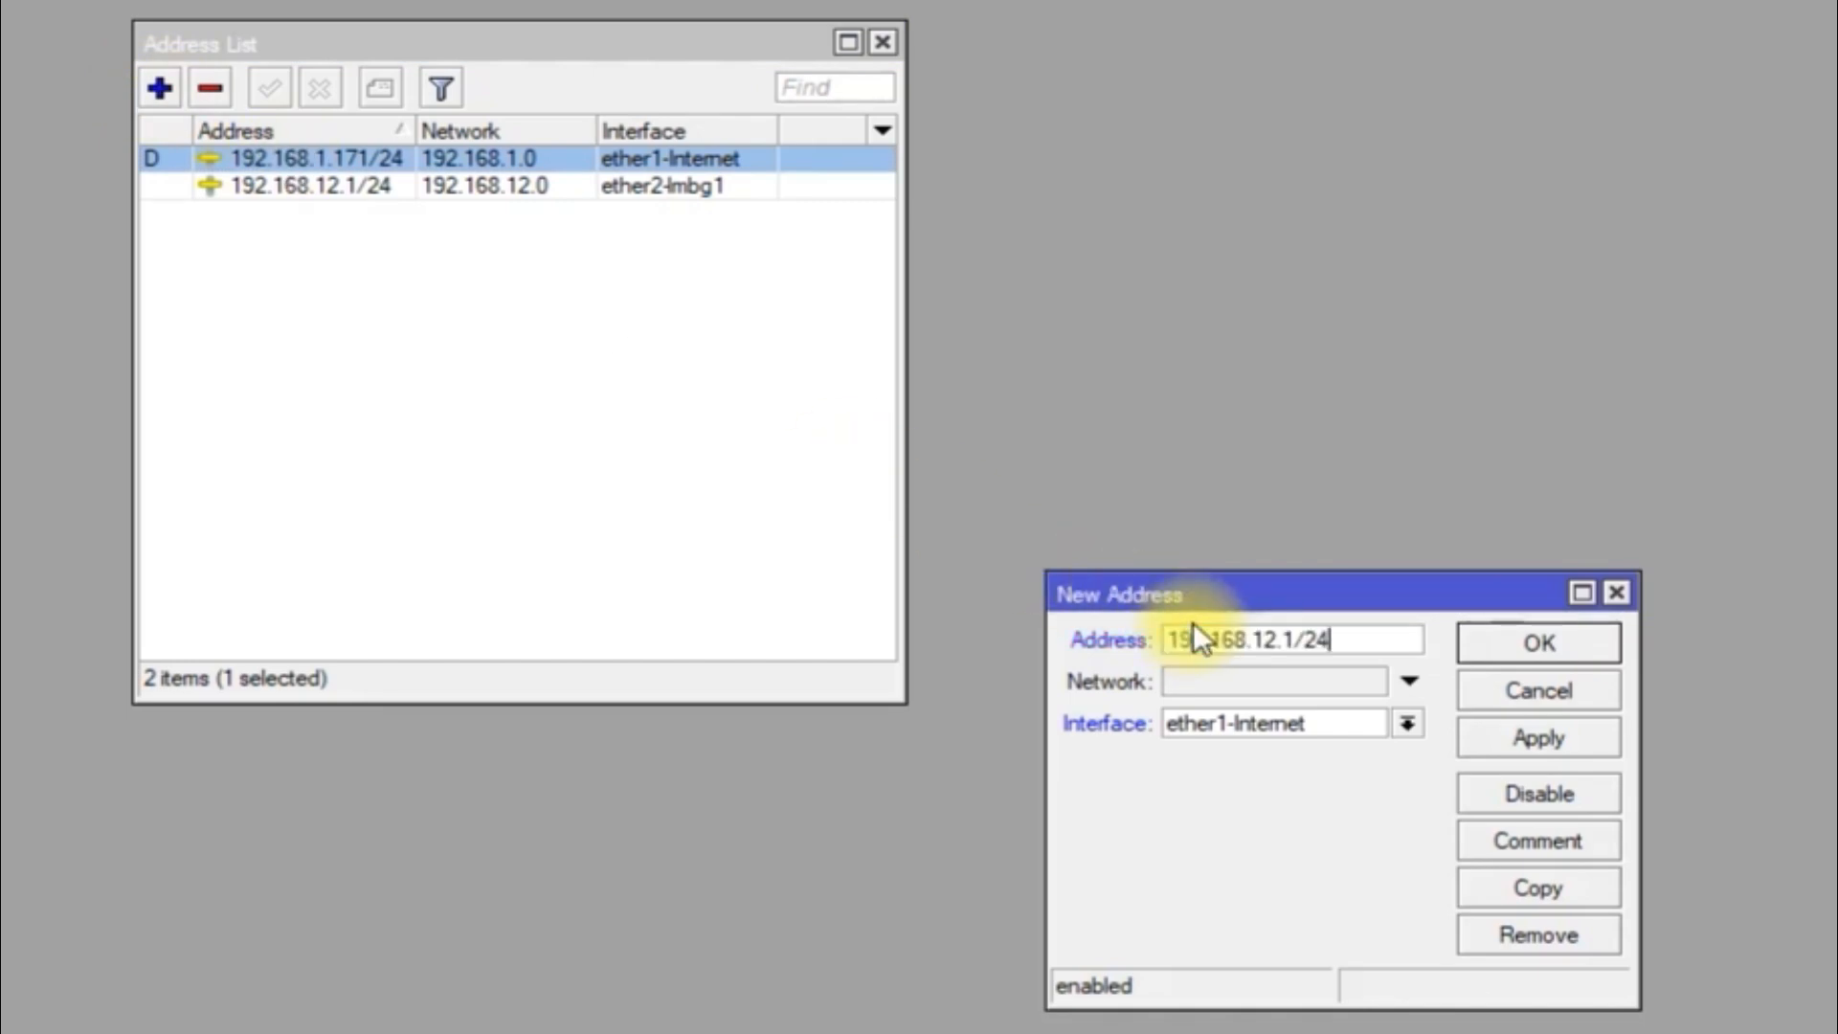
pyautogui.click(1262, 639)
pyautogui.press('Delete')
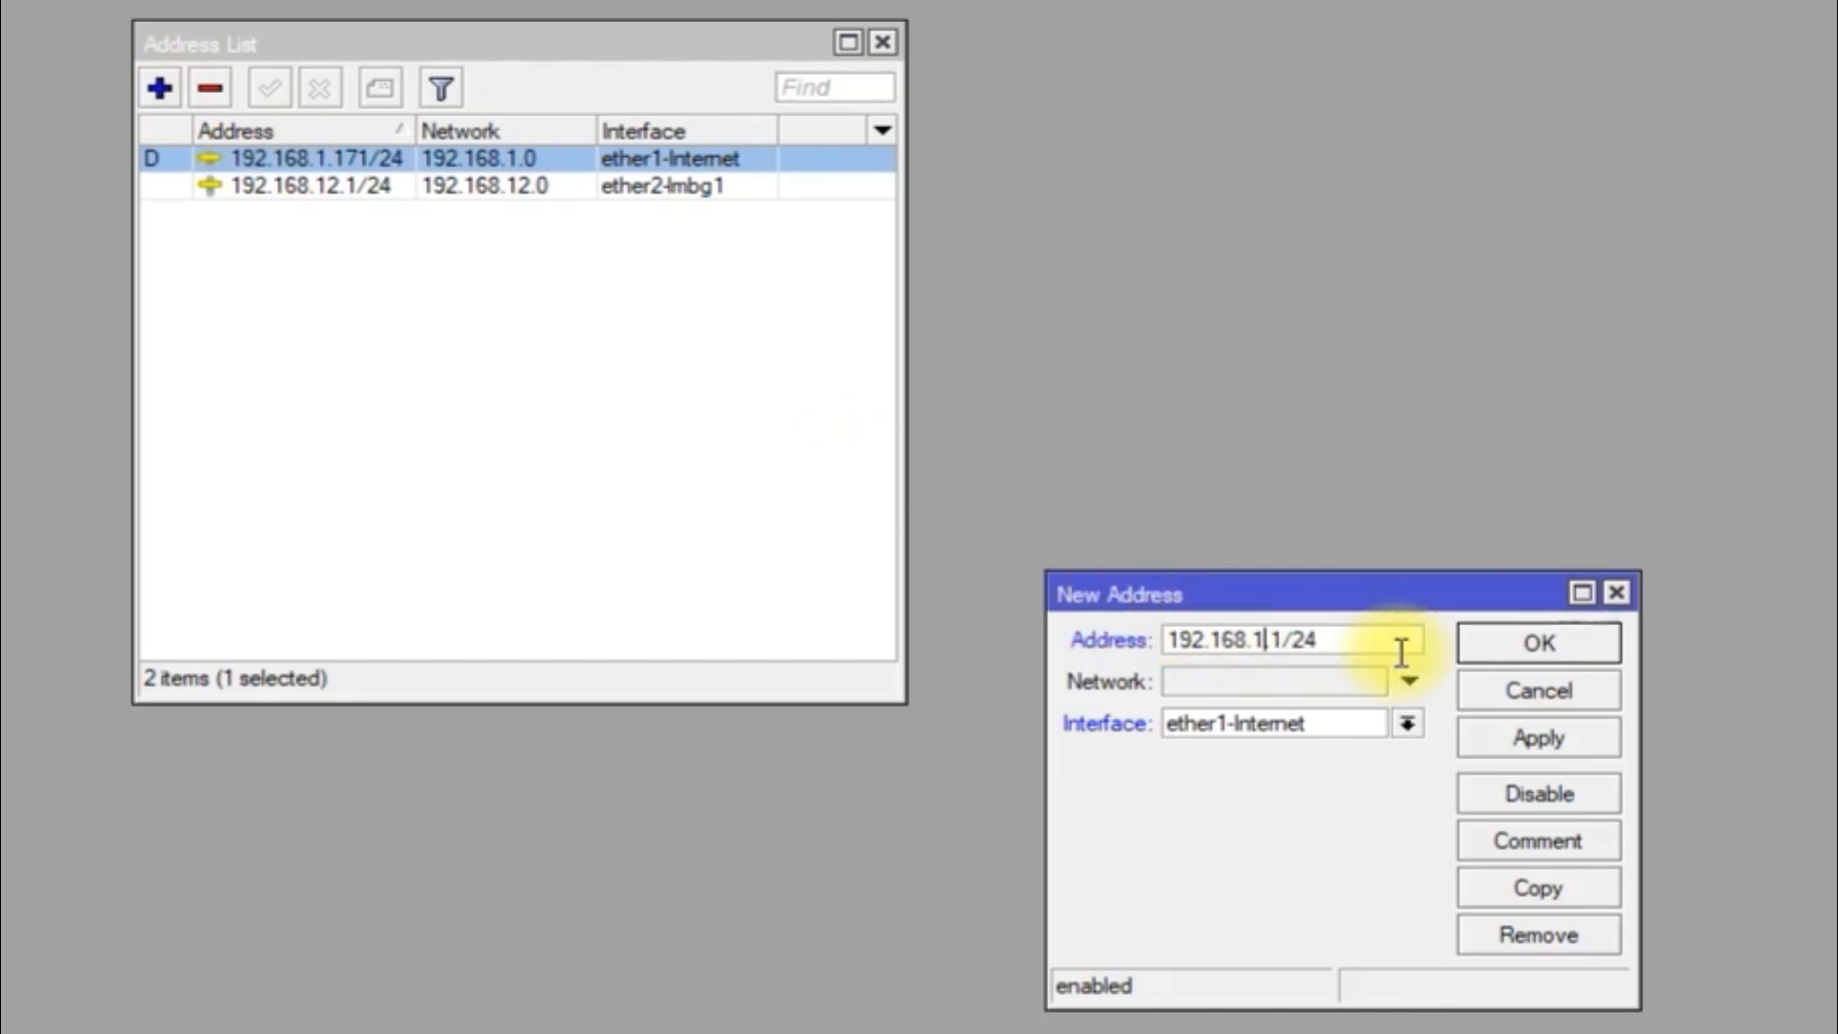
pyautogui.write('3')
pyautogui.click(1323, 725)
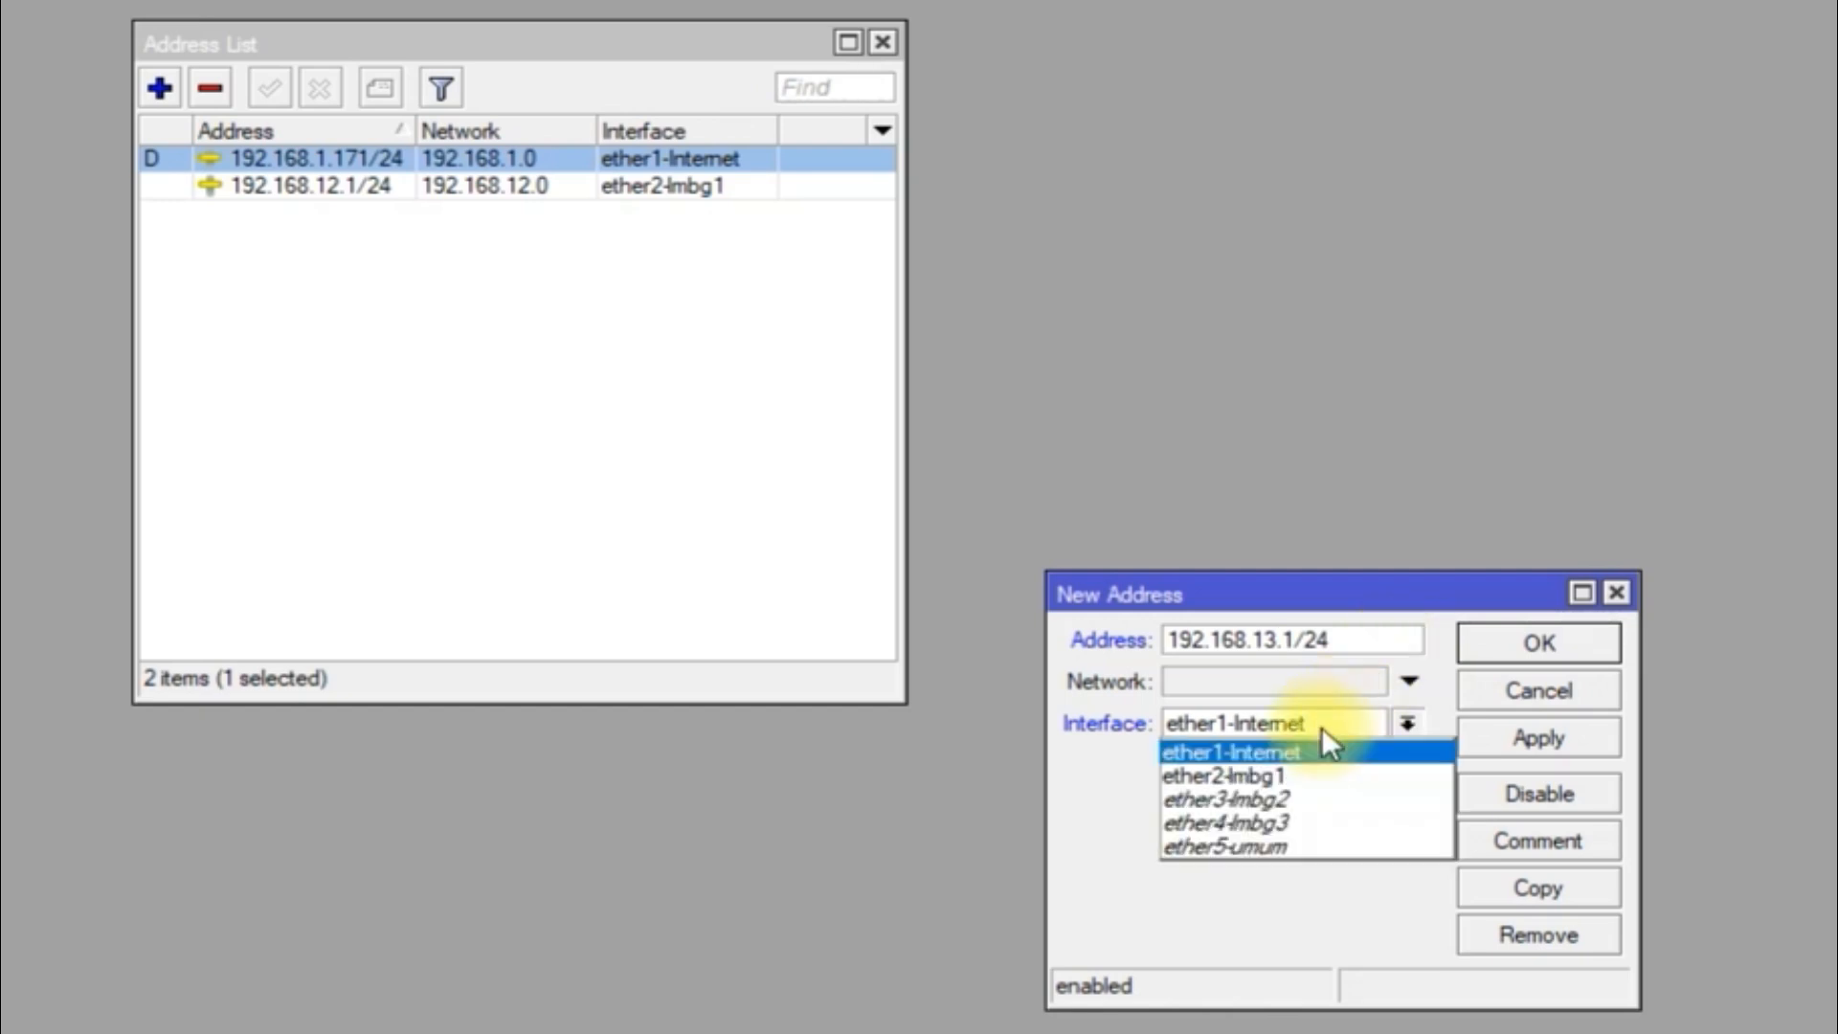
pyautogui.click(1304, 799)
pyautogui.click(1541, 735)
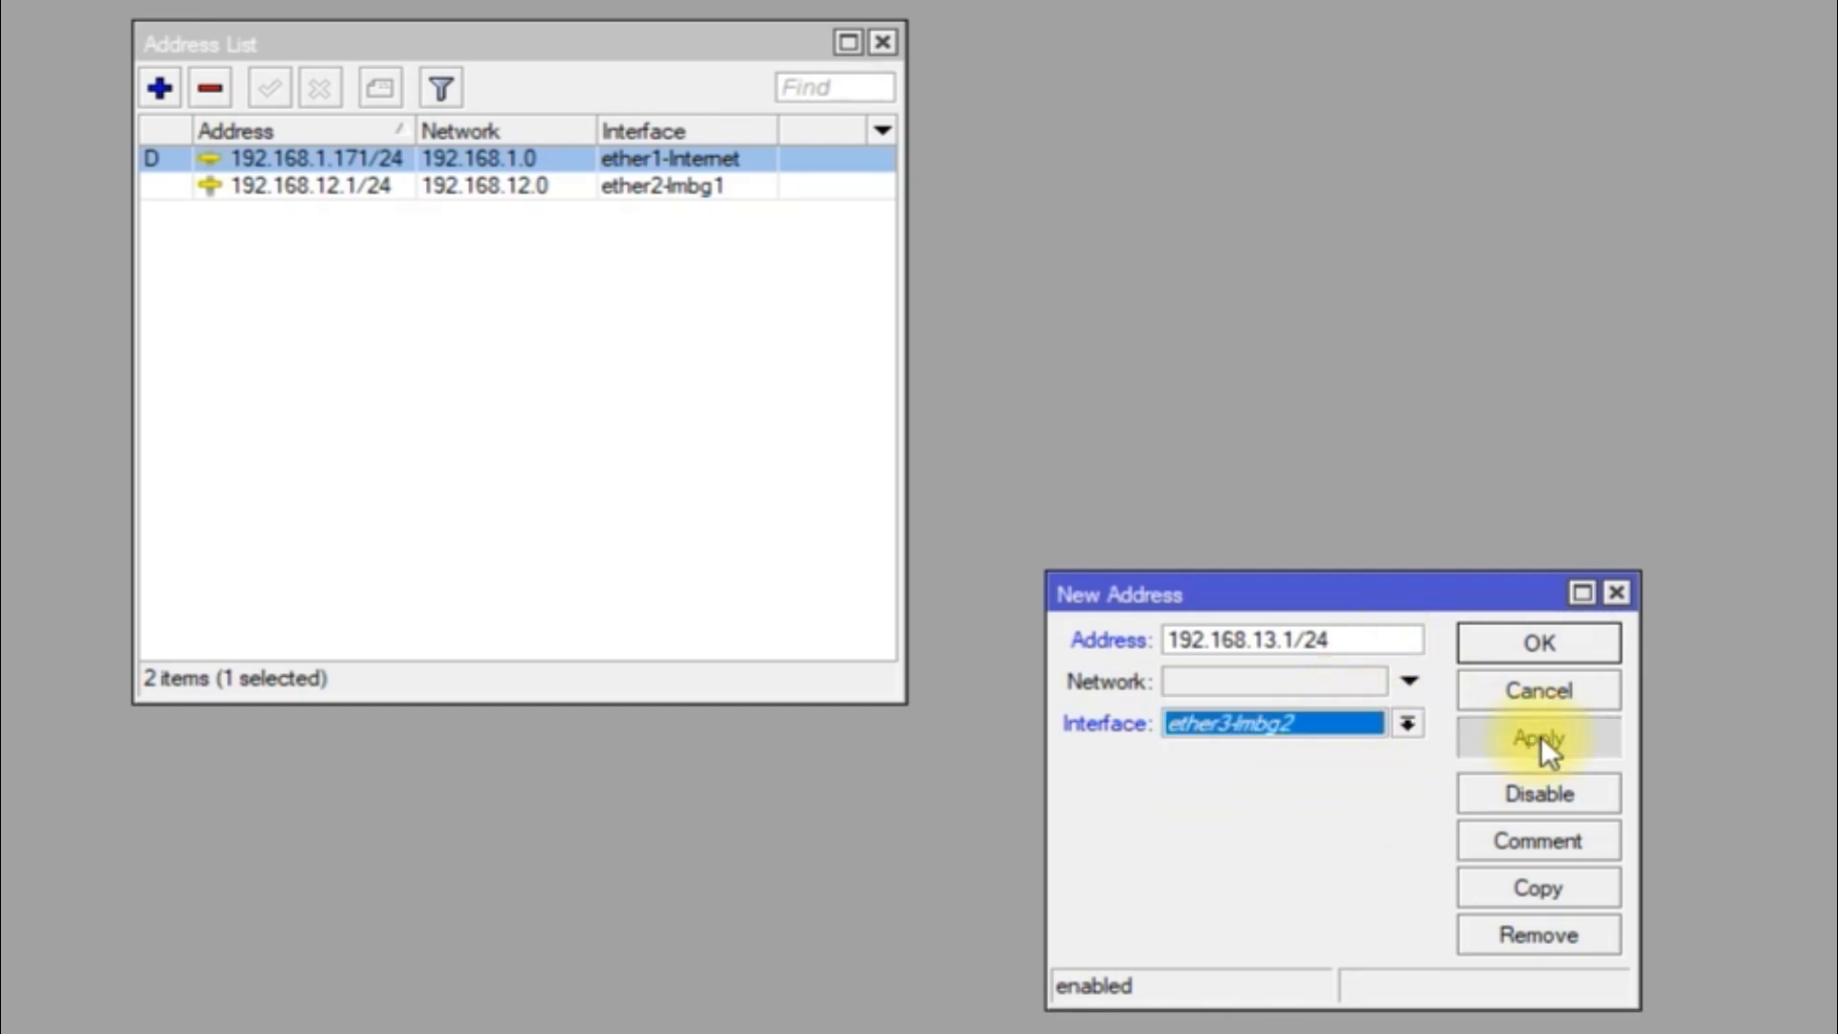
# Step: Save the open address entry and add 192.168.14.1/24 on the ether4-lmbg3 interface by adapting the copied address
pyautogui.click(1541, 643)
pyautogui.click(159, 88)
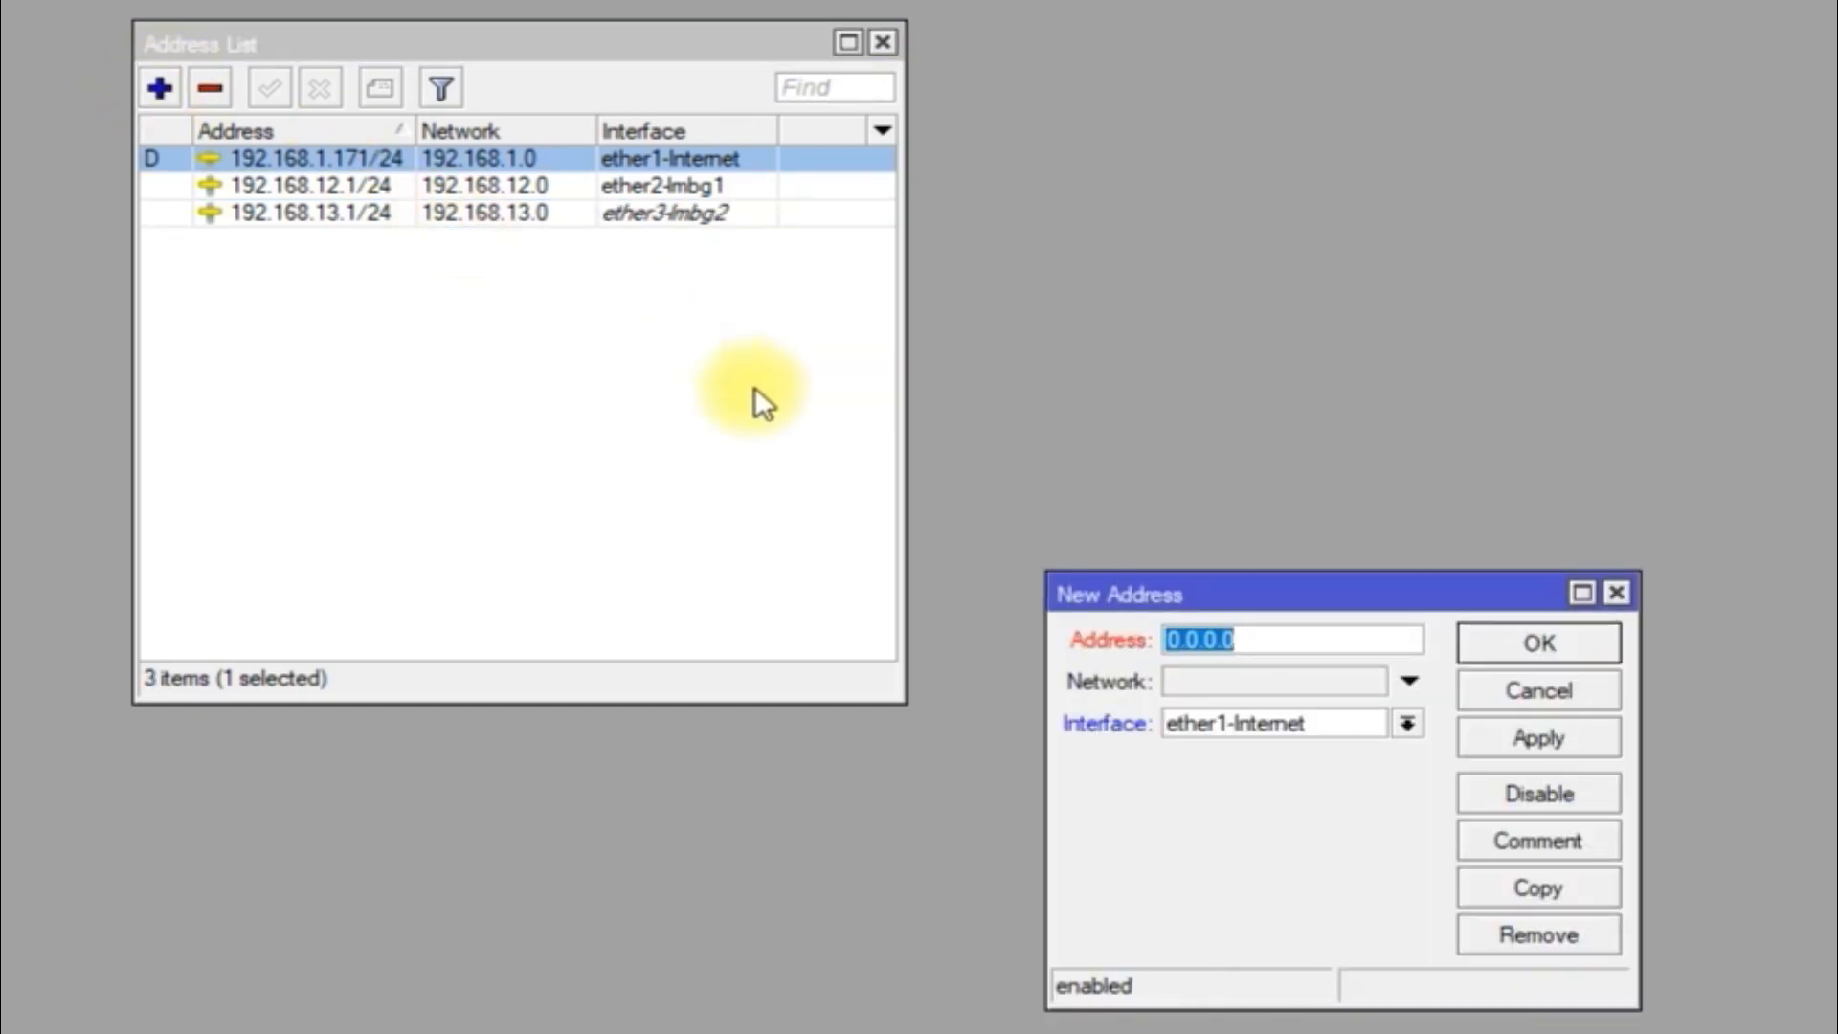
pyautogui.hotkey('ctrl', 'v')
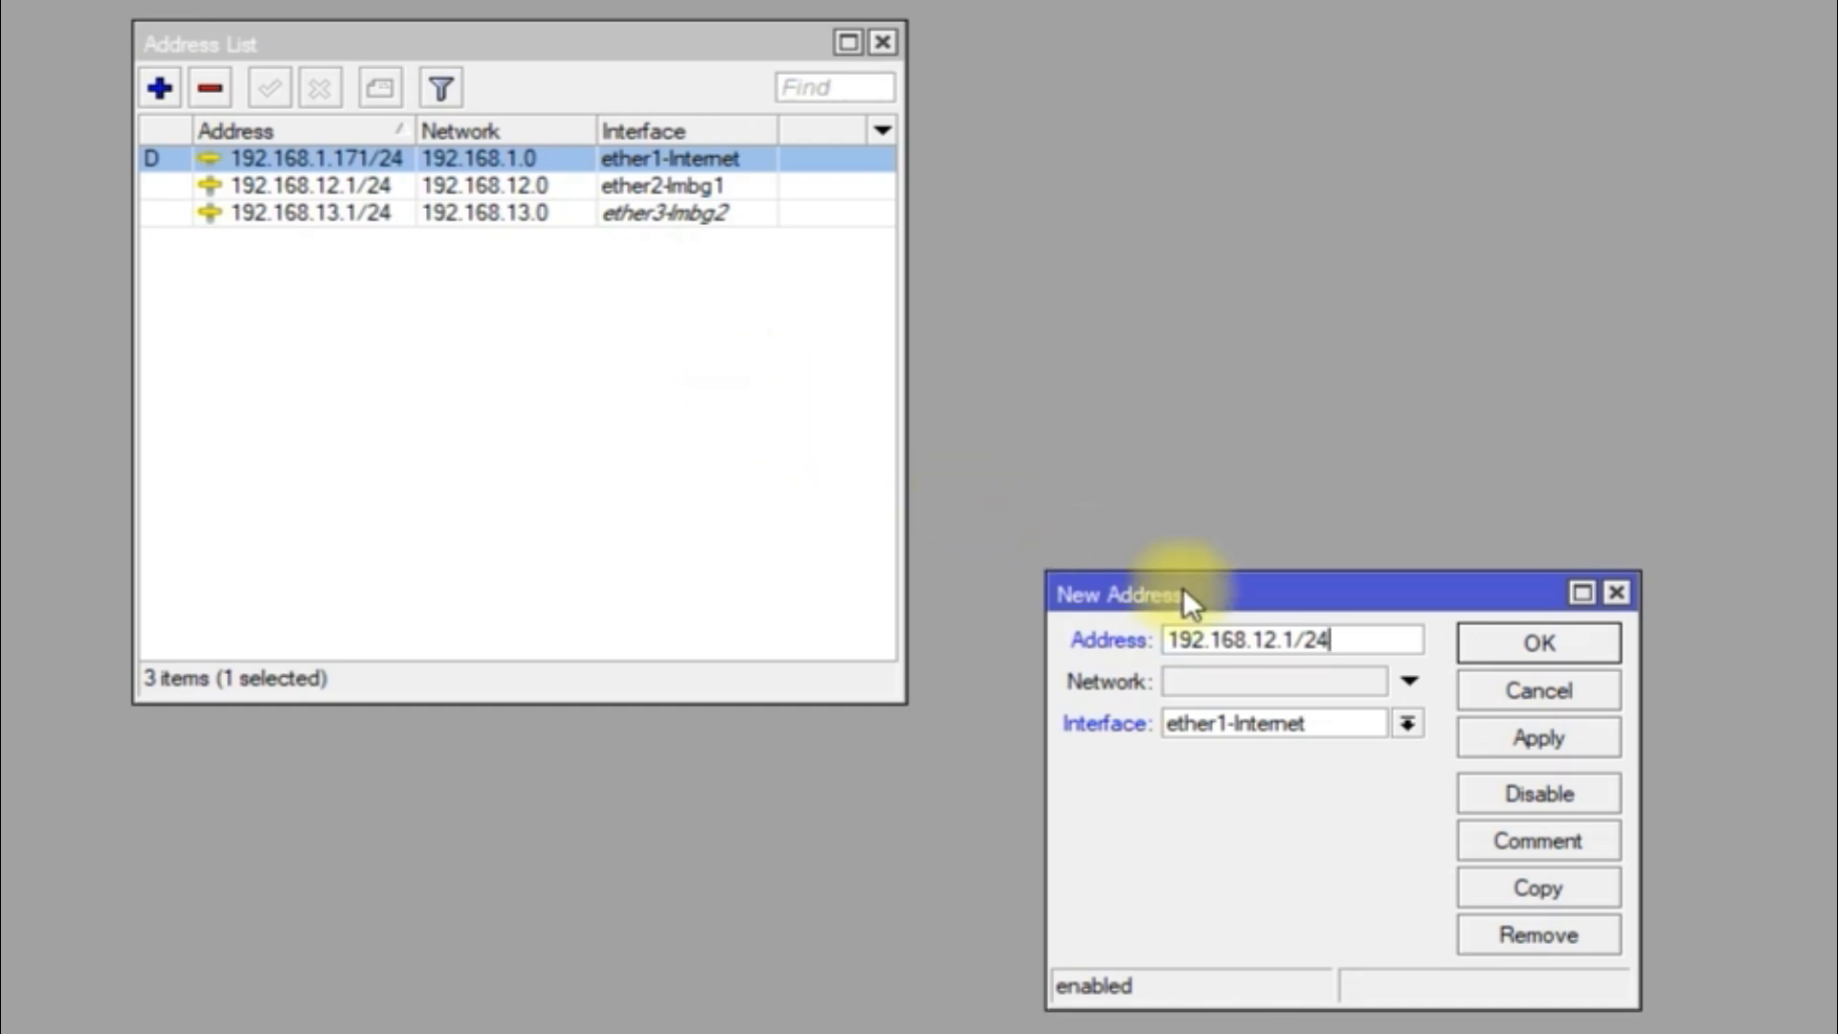
pyautogui.moveTo(1277, 640); pyautogui.dragTo(1263, 639)
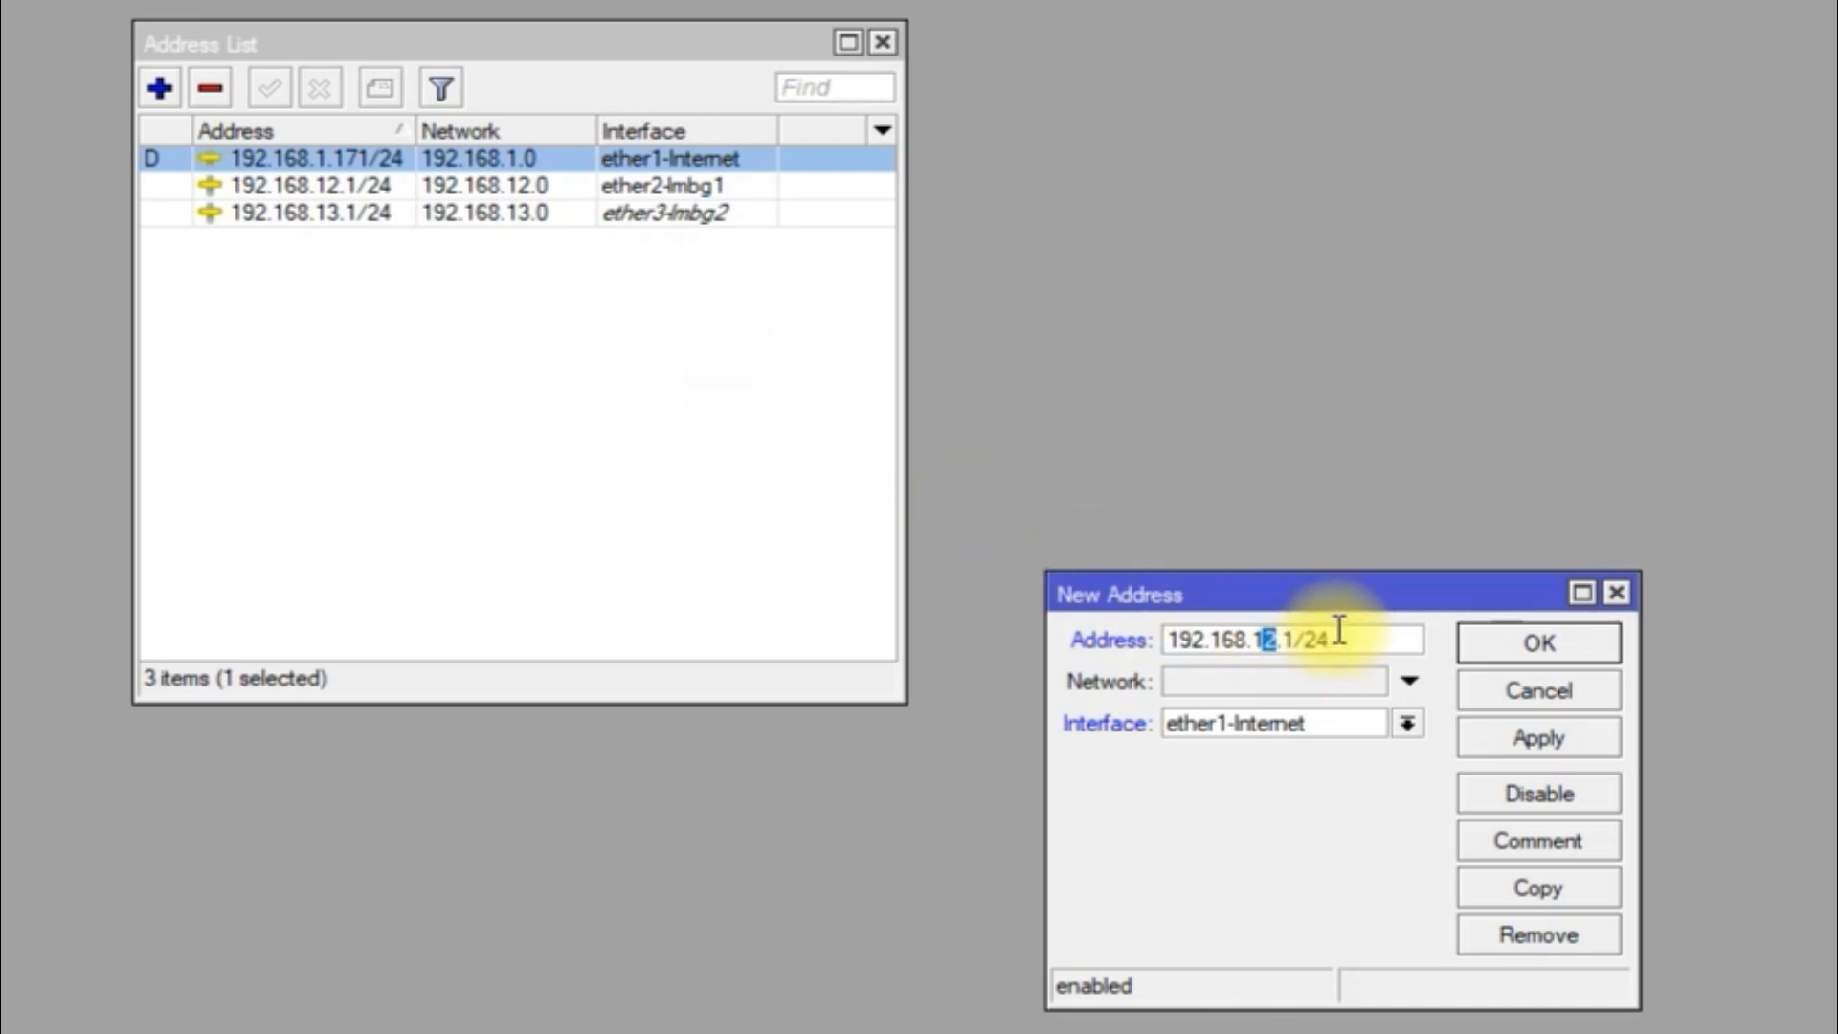
pyautogui.write('4')
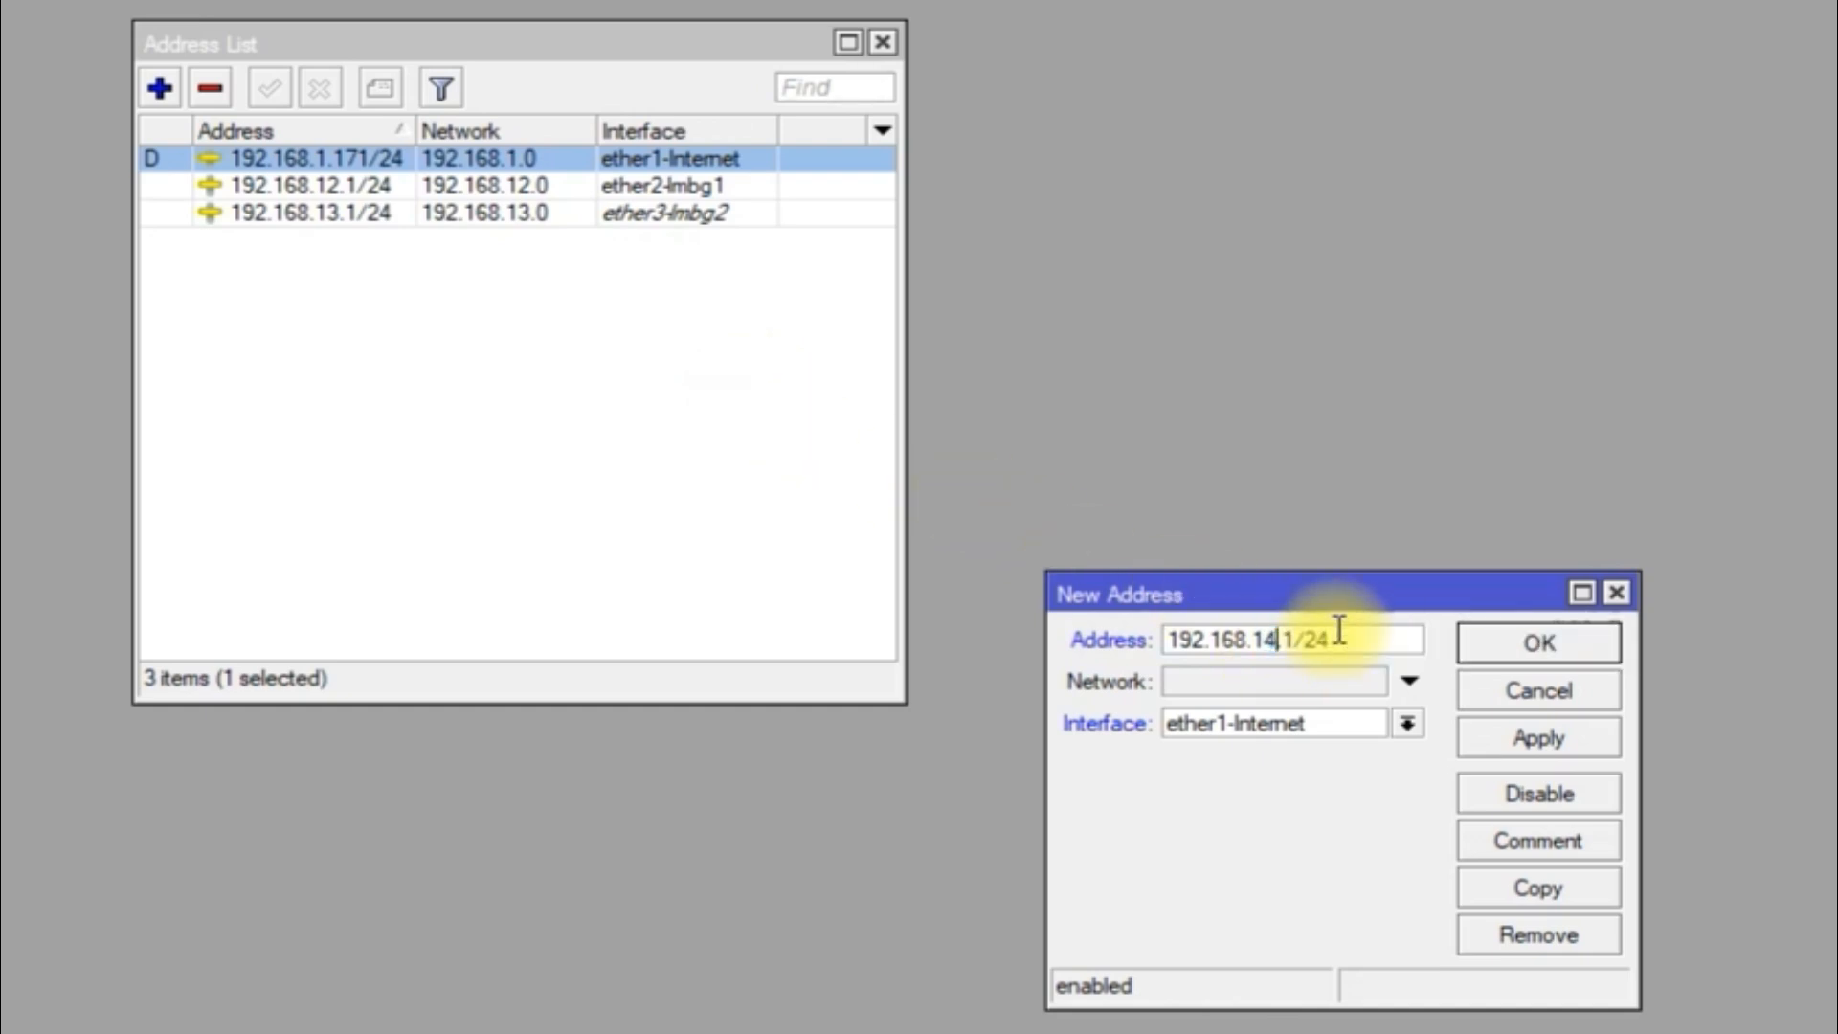
pyautogui.click(1299, 723)
pyautogui.click(1290, 824)
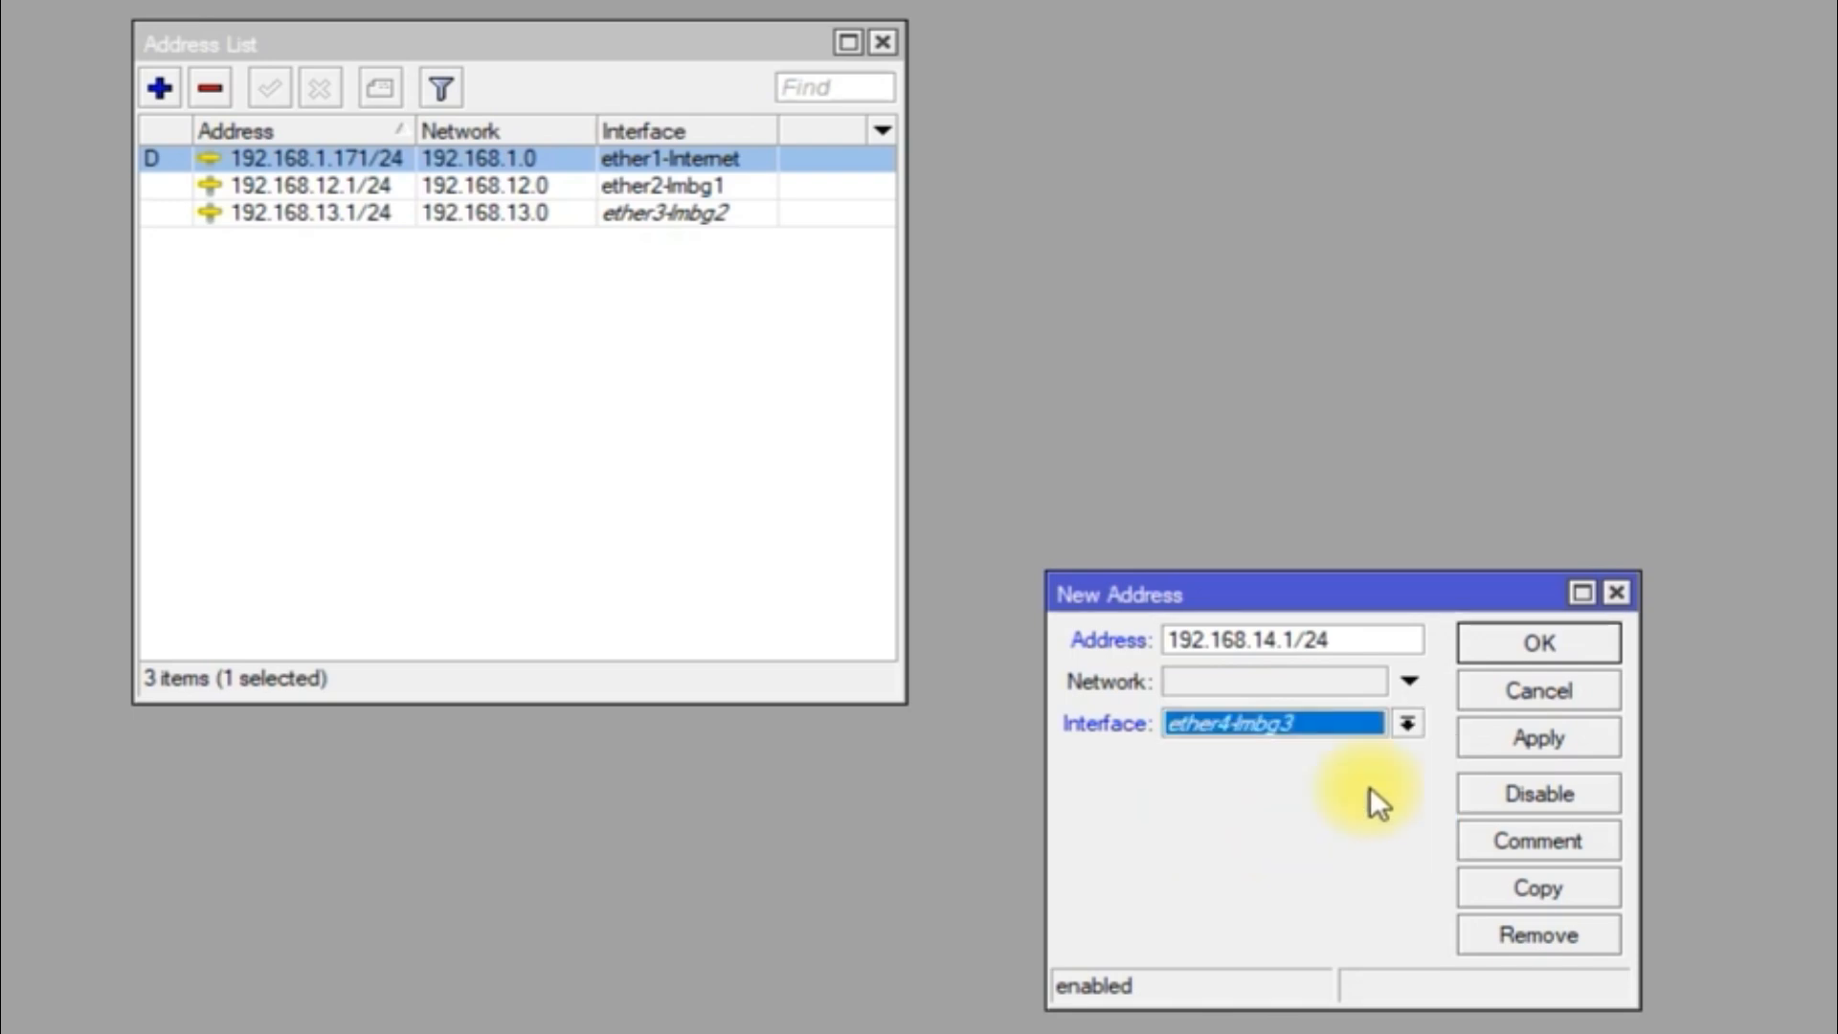
pyautogui.click(1514, 746)
pyautogui.click(1526, 647)
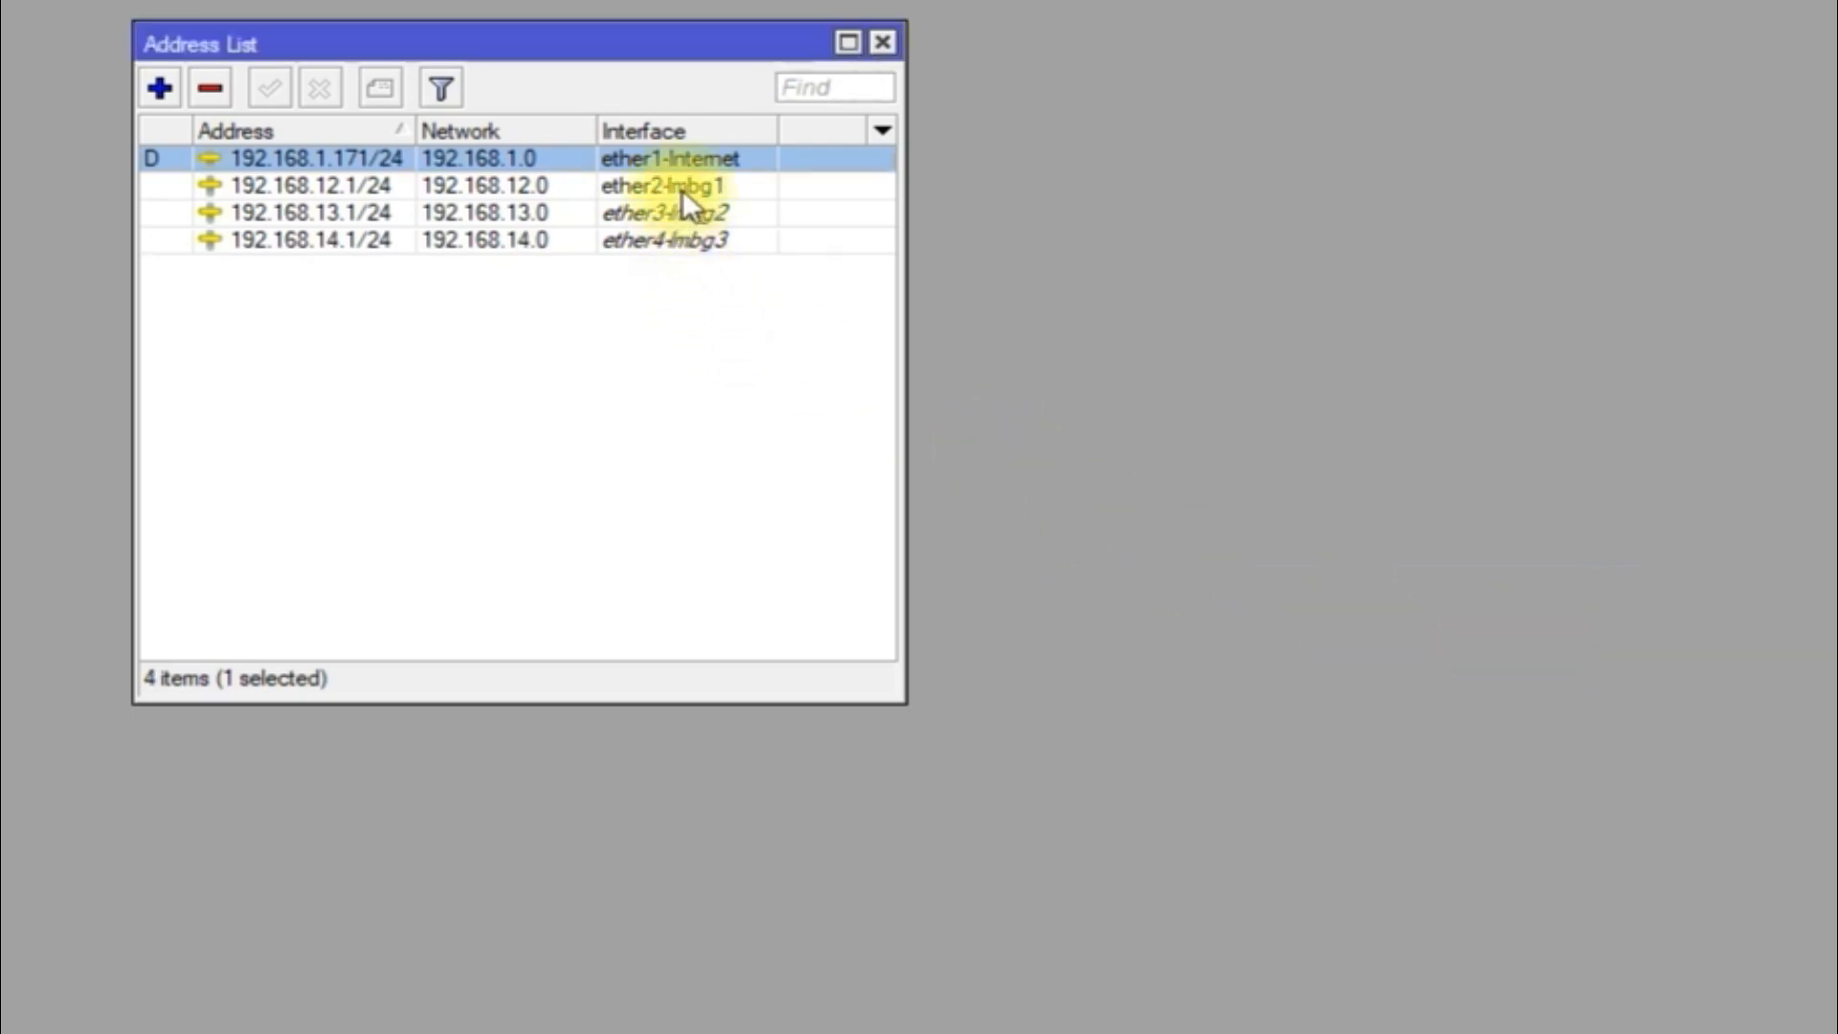
# Step: Add the address 192.168.15.1/24 on the ether5-umum interface by adapting the copied address, and close the address list
pyautogui.click(157, 96)
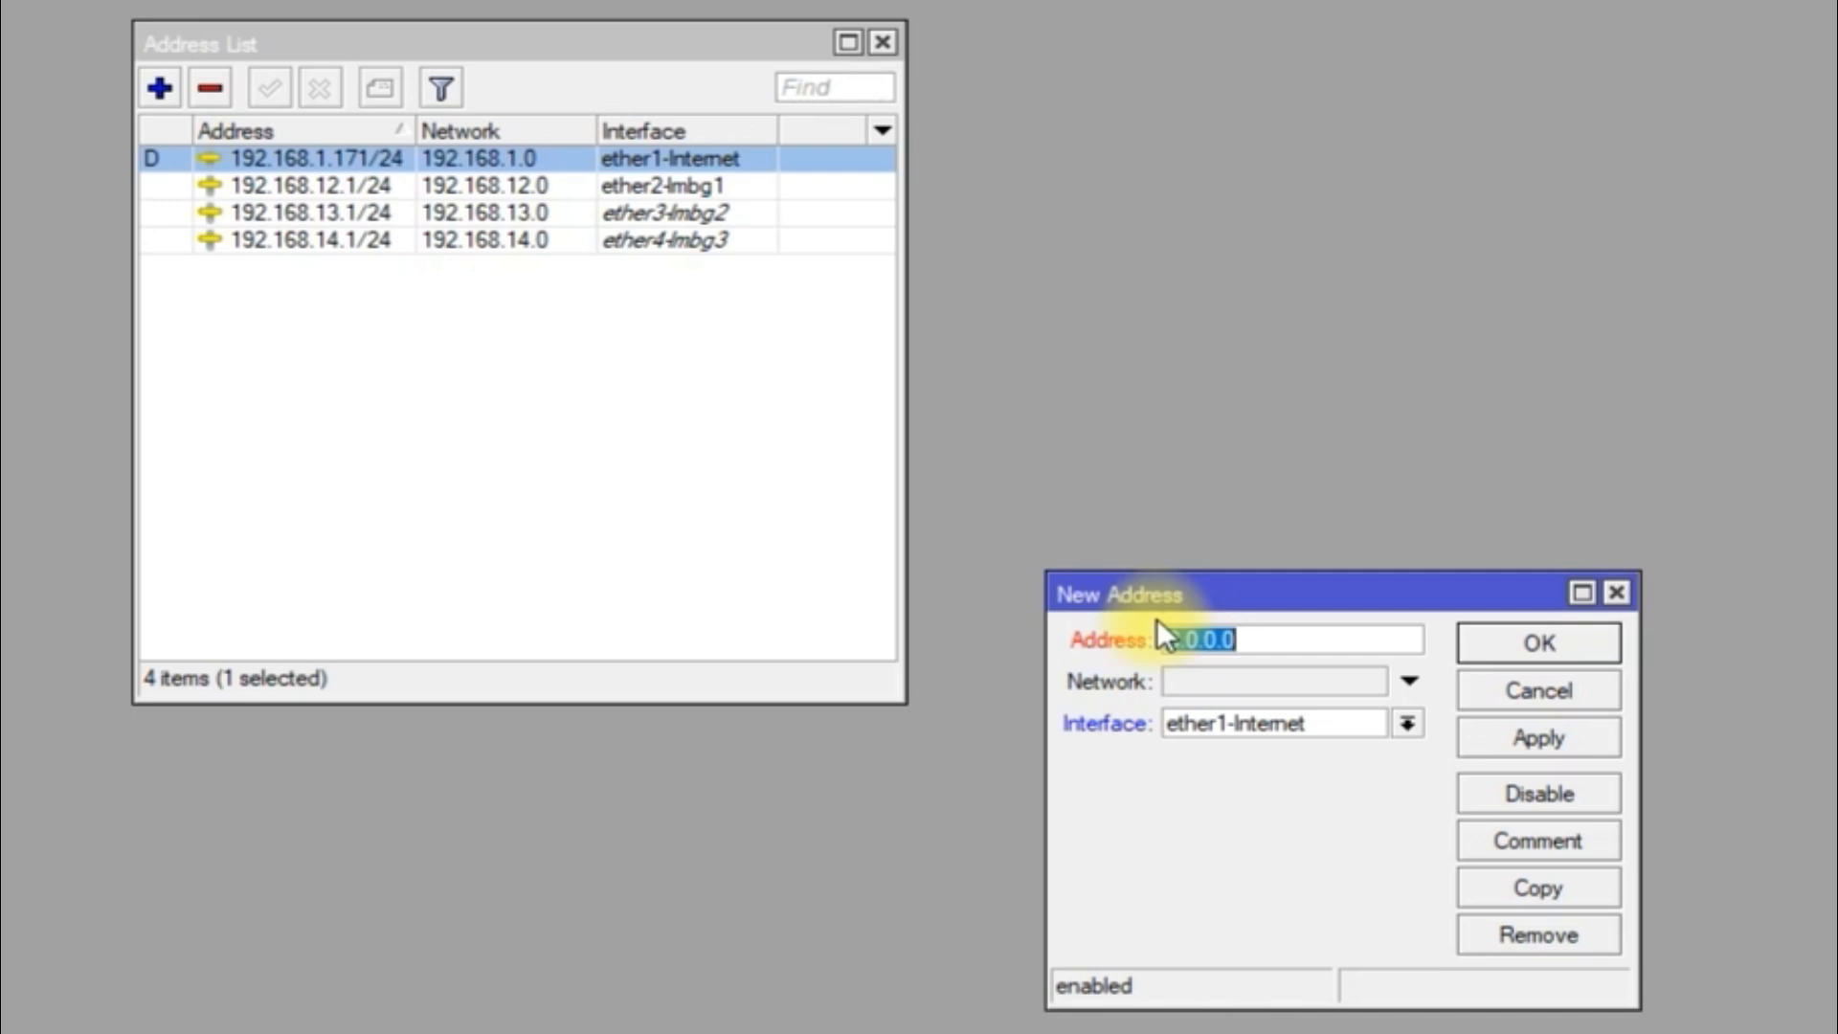
pyautogui.write('192.168.12.1/24')
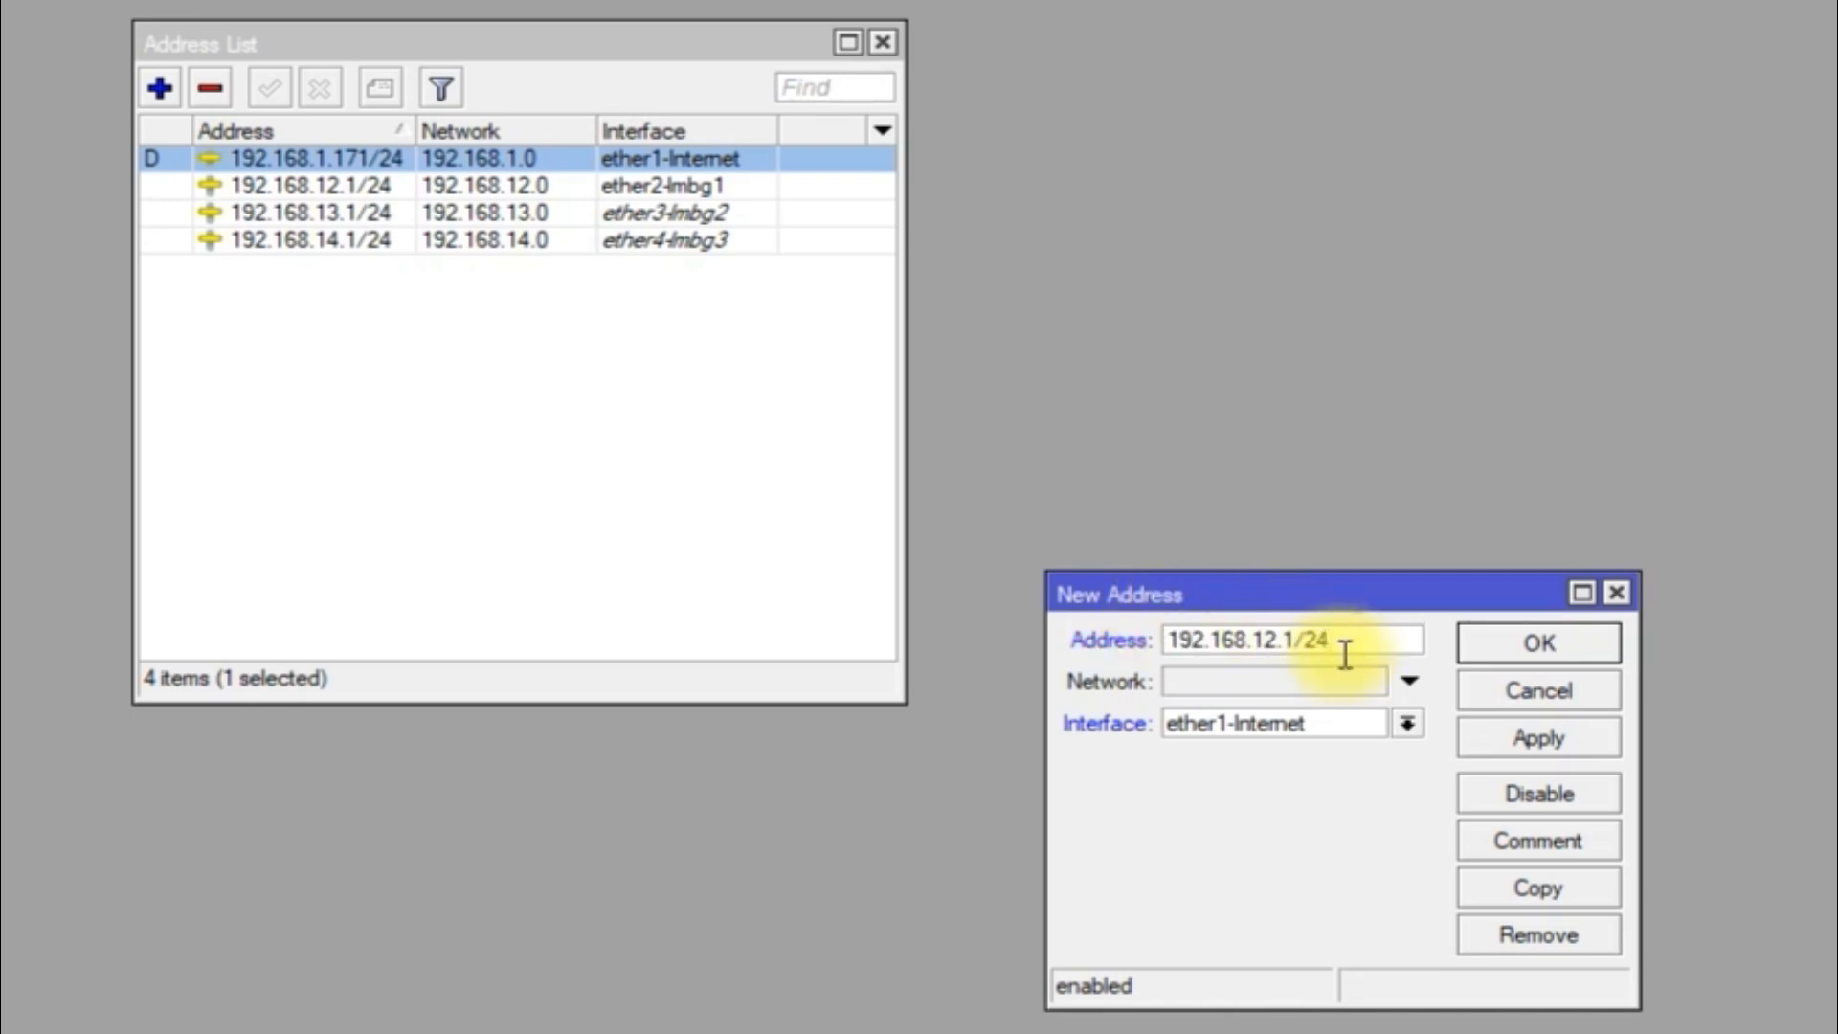
pyautogui.click(1277, 640)
pyautogui.press('BackSpace')
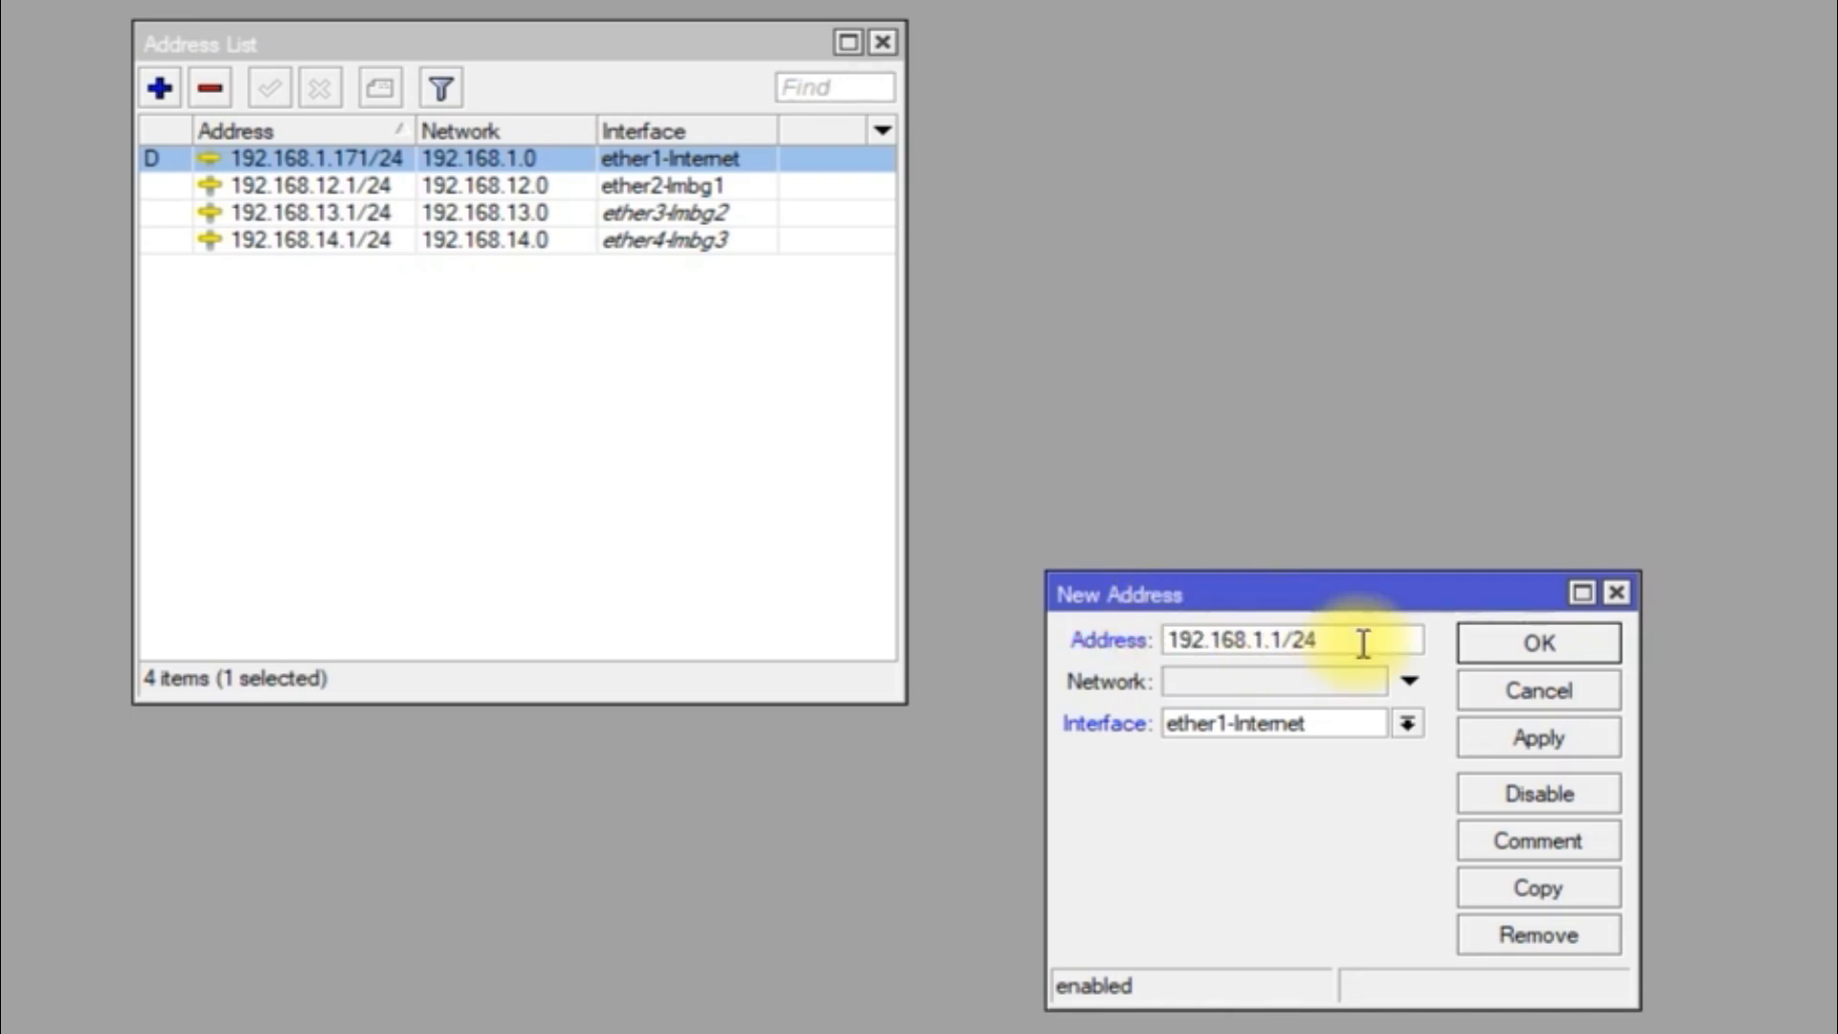
pyautogui.write('5')
pyautogui.click(1309, 731)
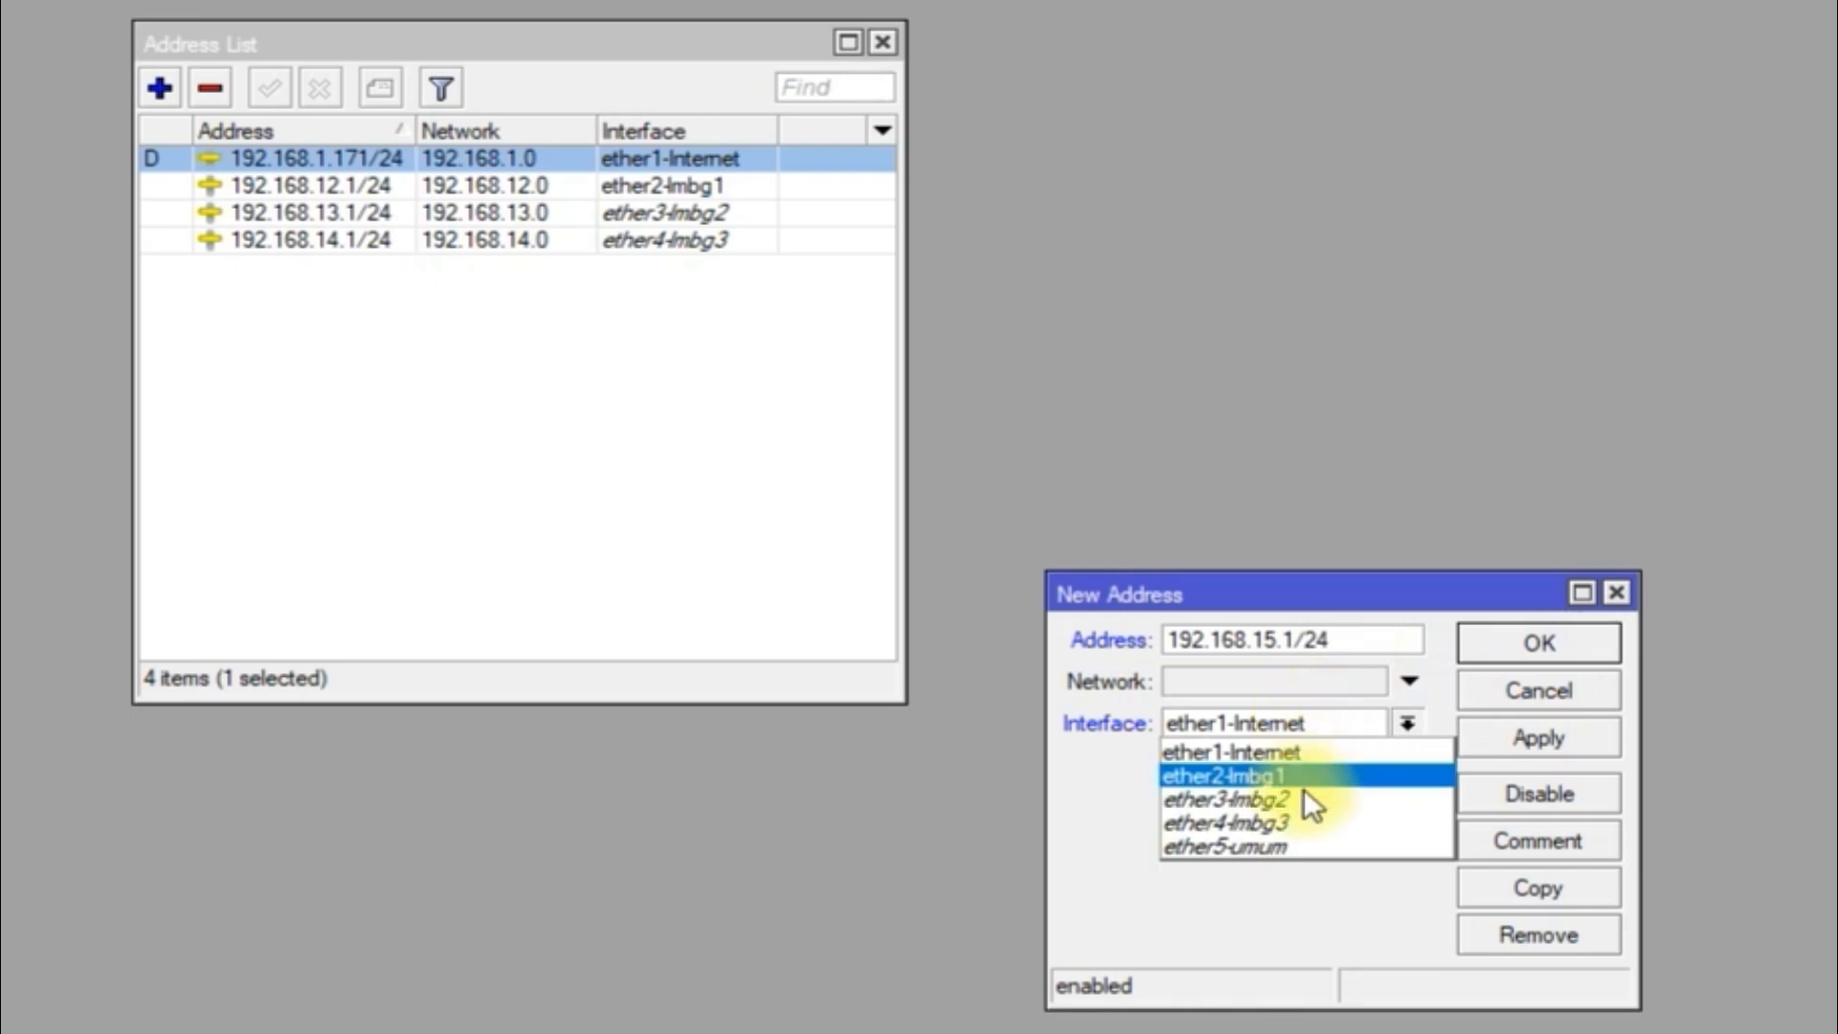
pyautogui.click(1303, 842)
pyautogui.click(1502, 737)
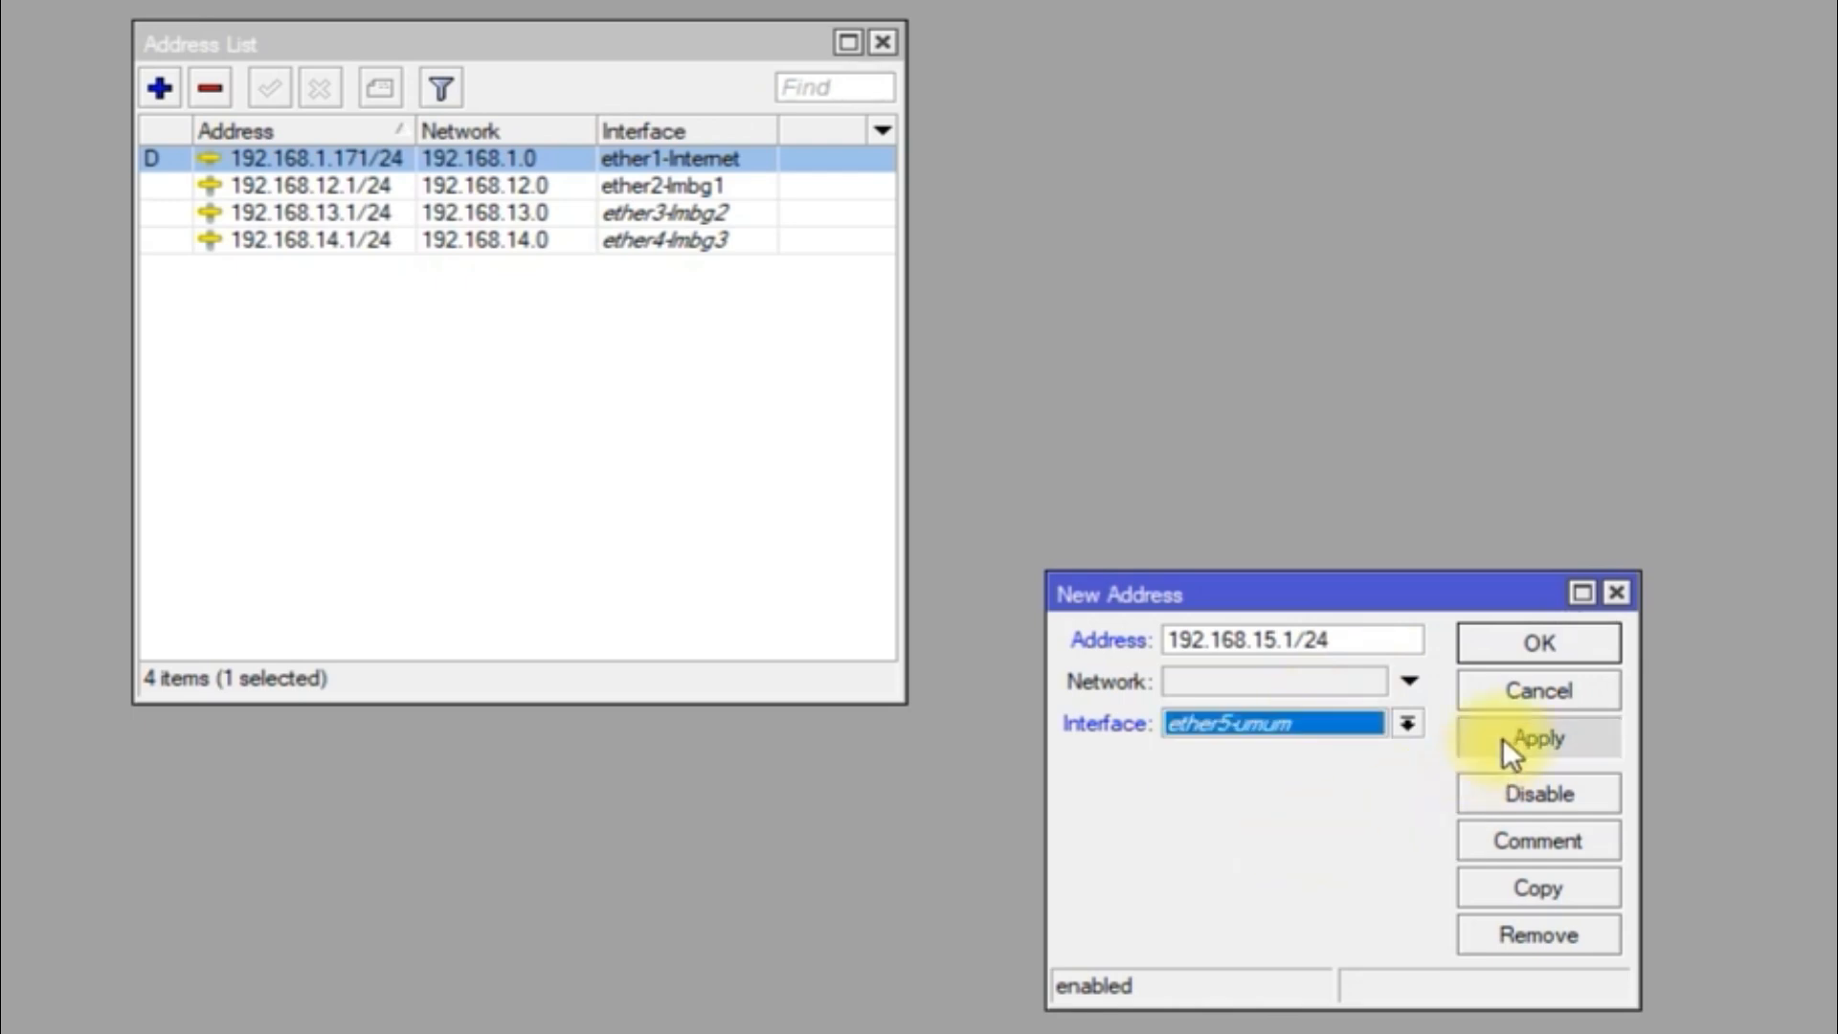
pyautogui.click(1516, 649)
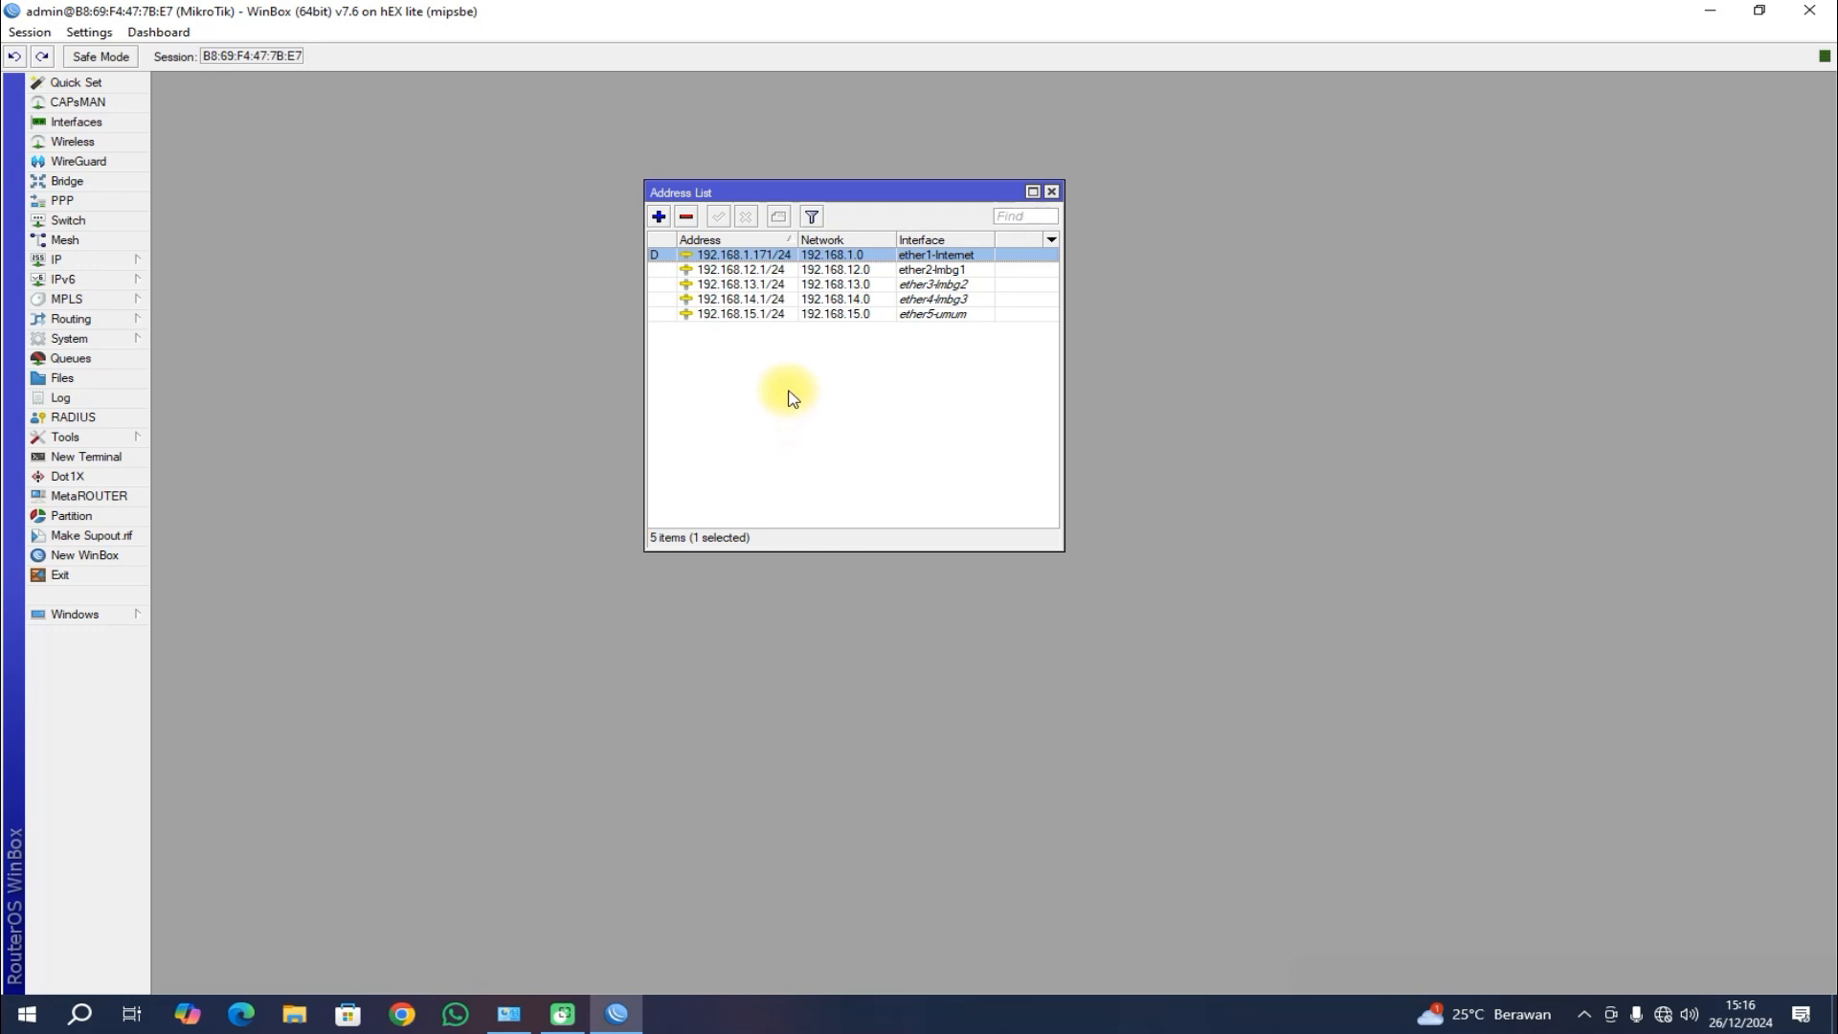
pyautogui.click(1051, 191)
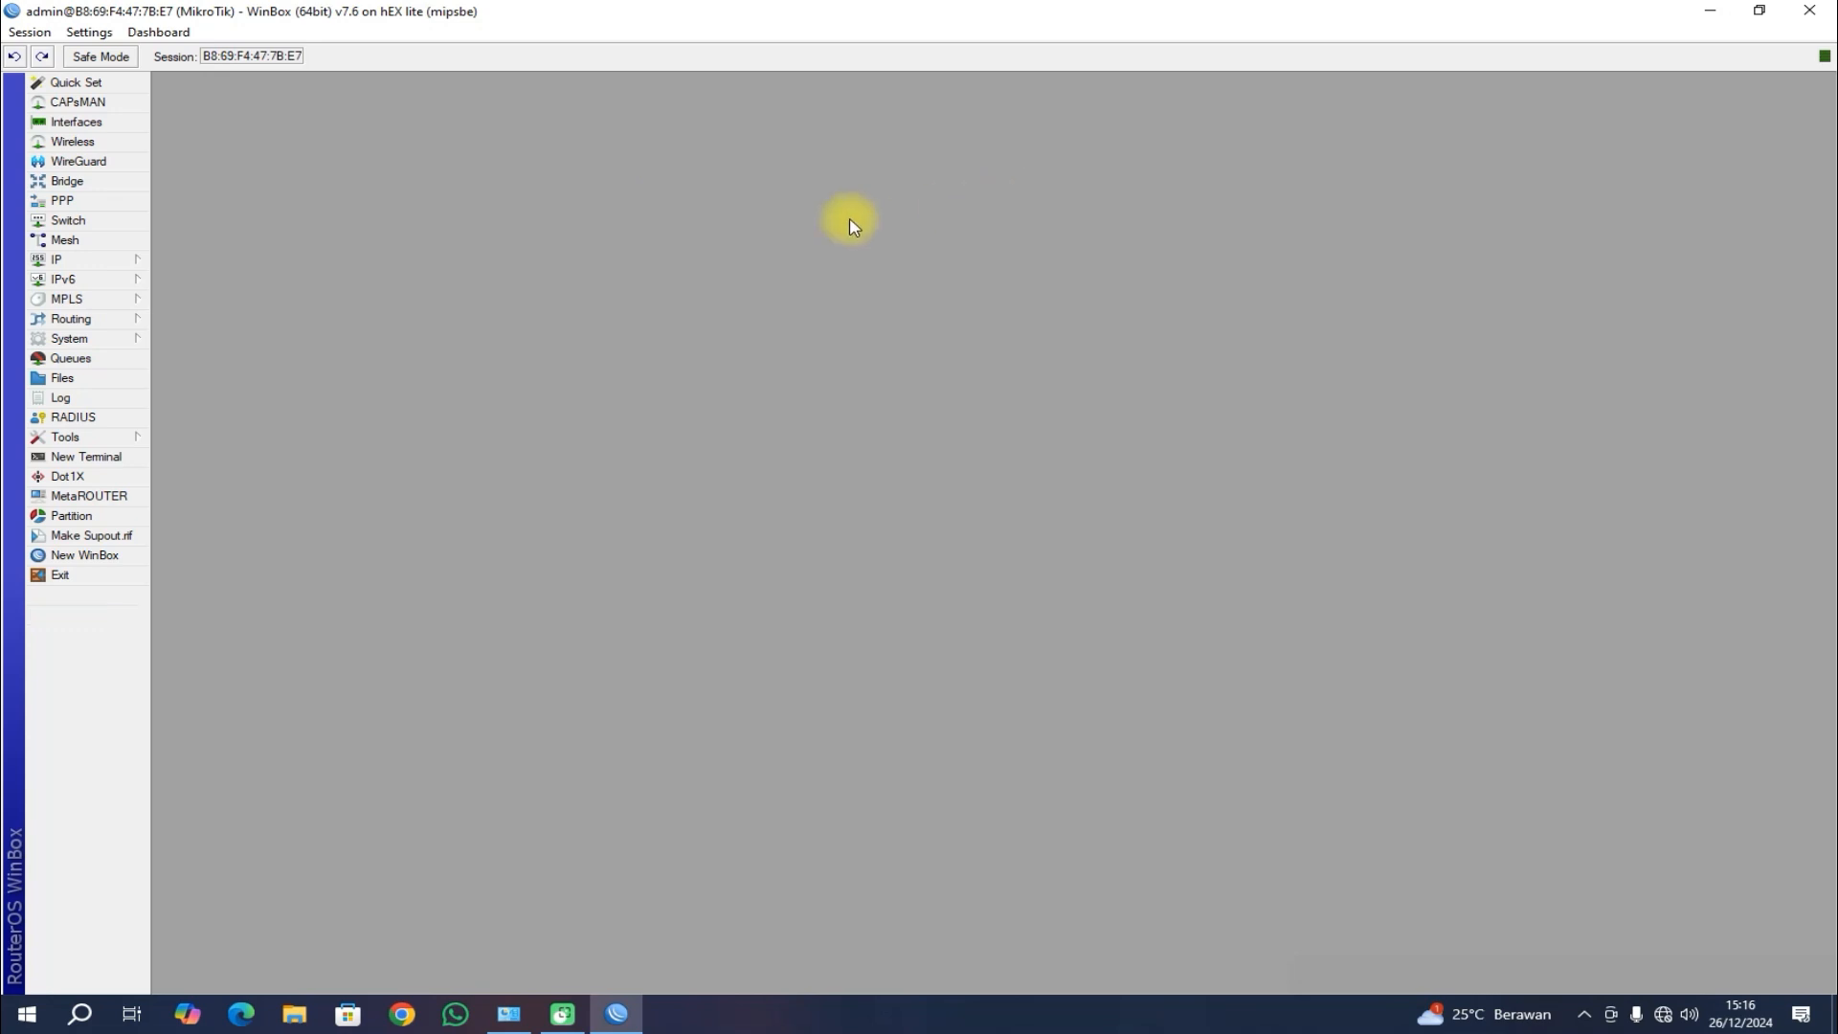
# Step: Enable Allow Remote Requests in the router's DNS settings and save the change
pyautogui.click(123, 260)
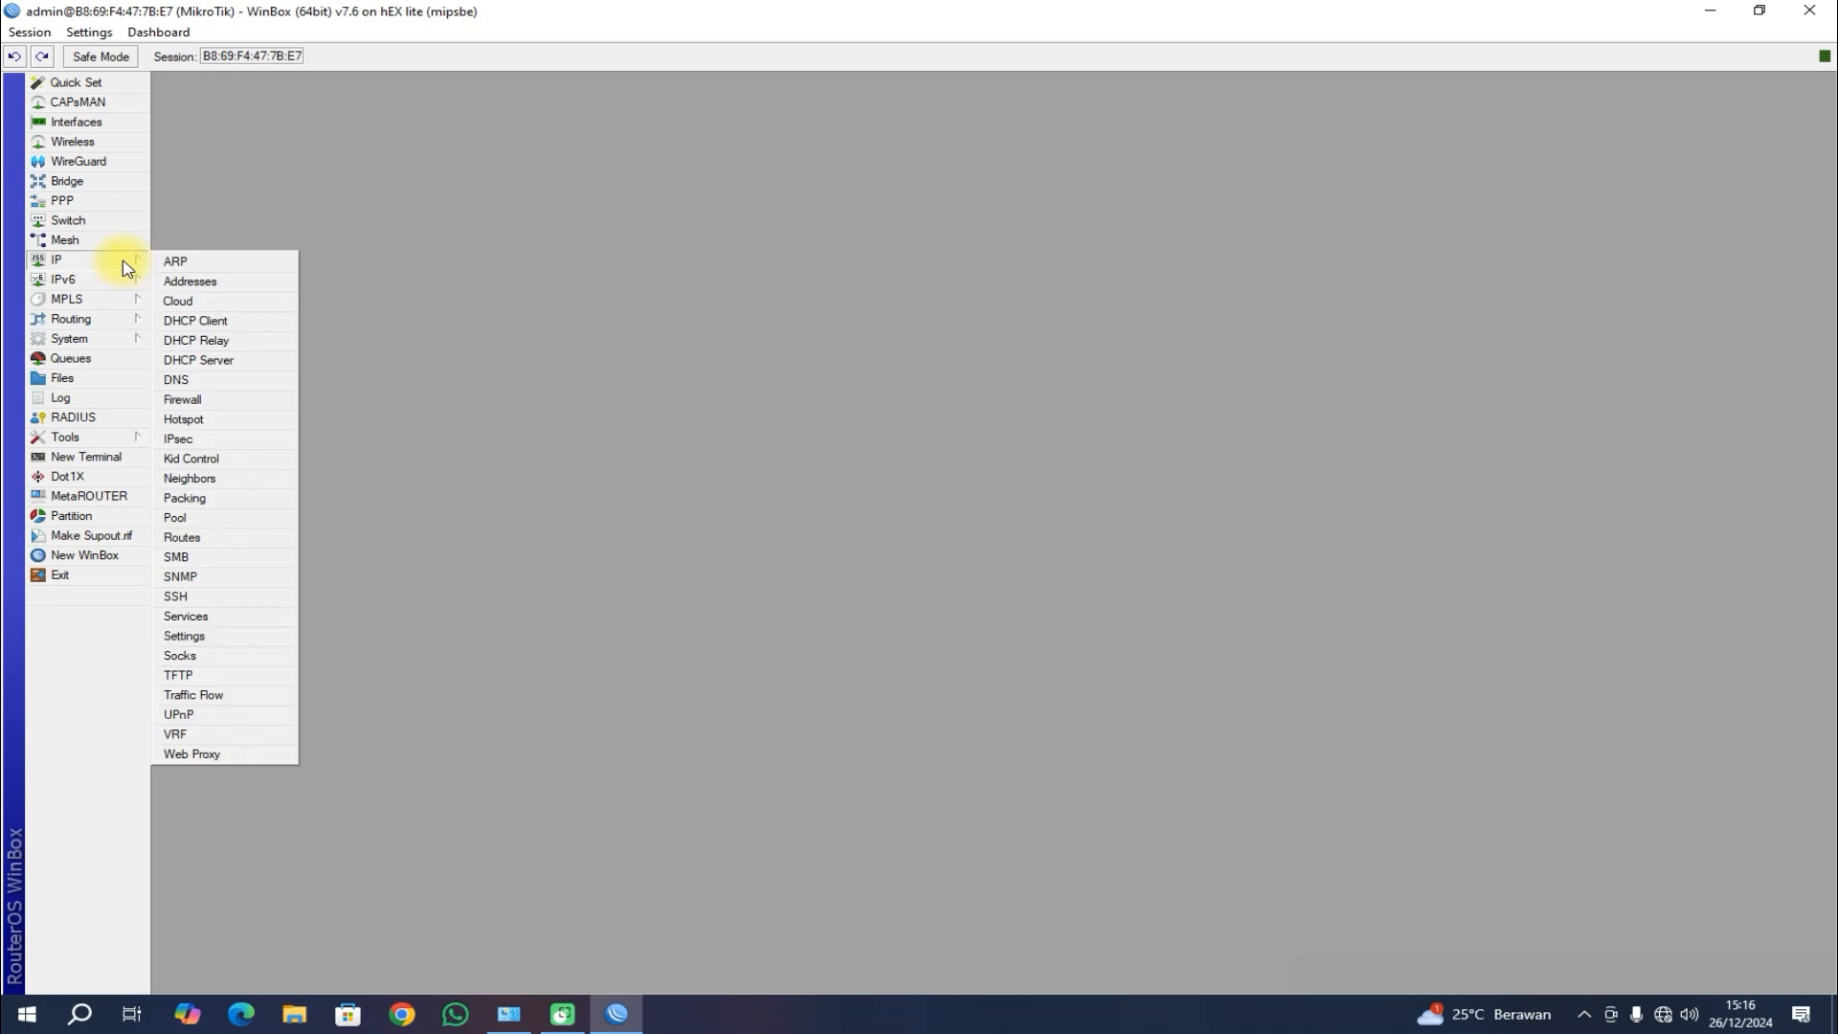
pyautogui.click(188, 382)
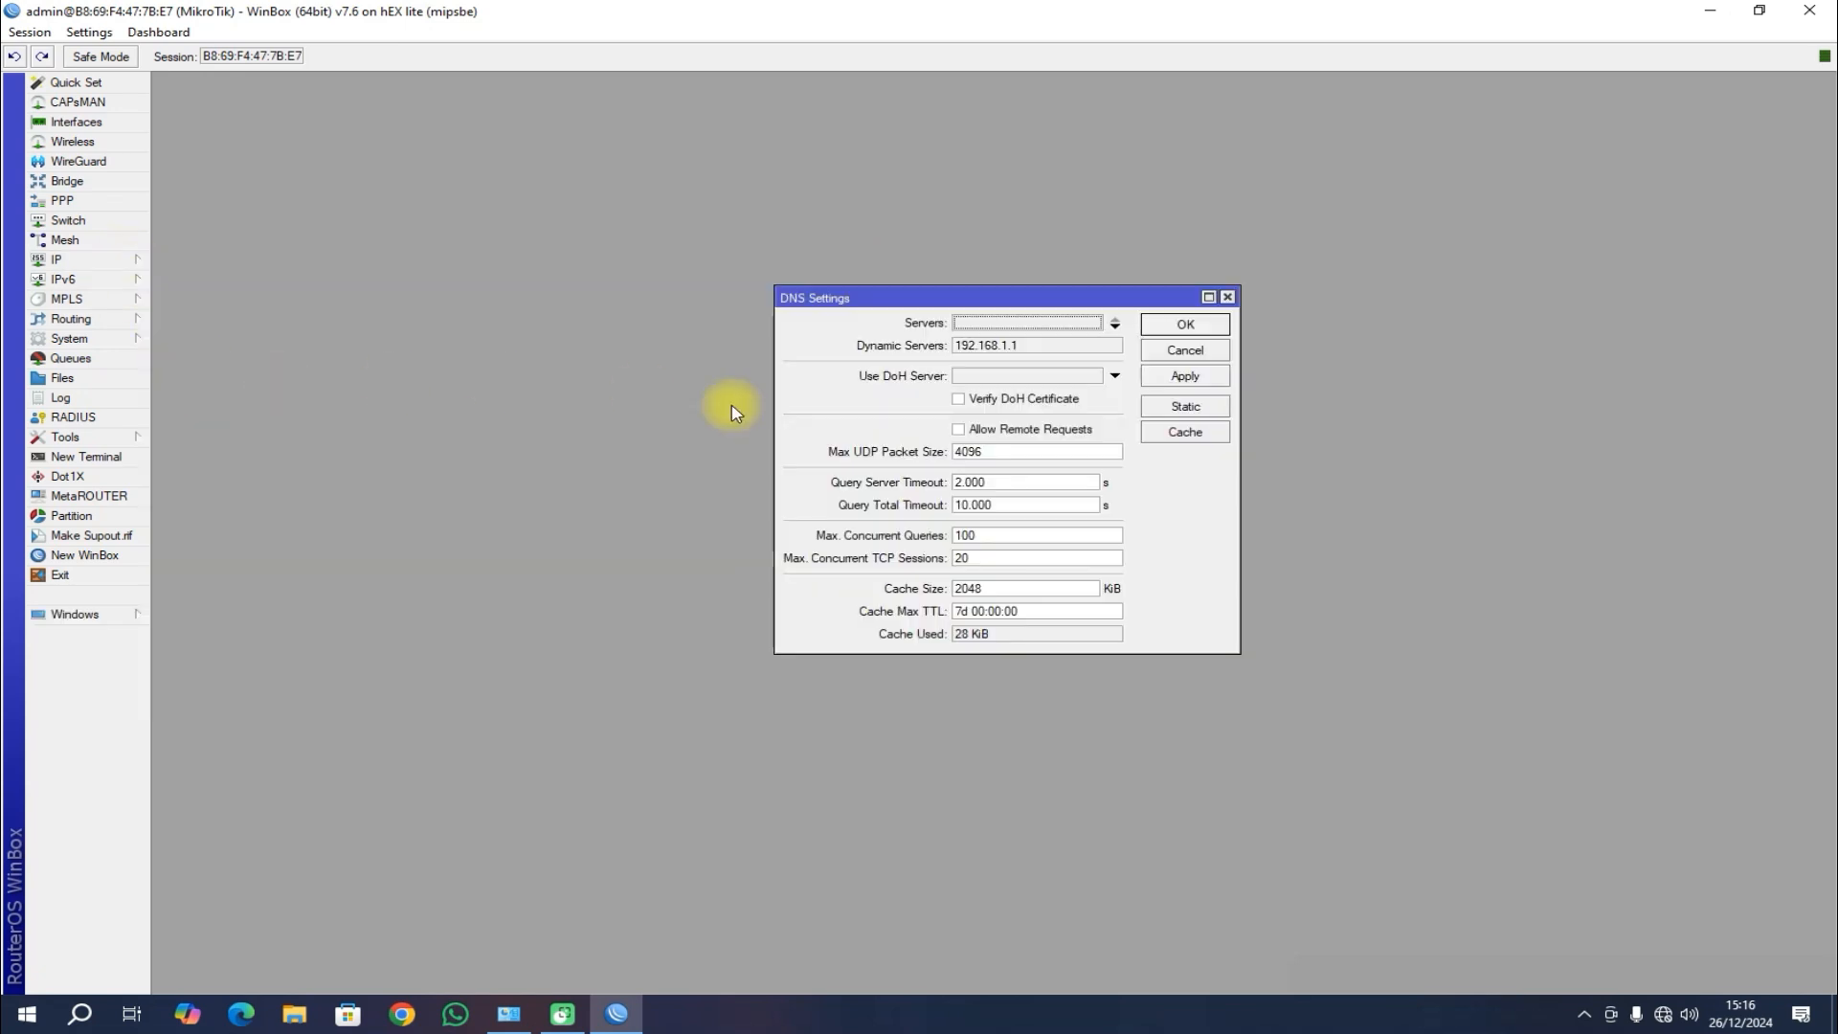
pyautogui.click(959, 430)
pyautogui.click(1175, 377)
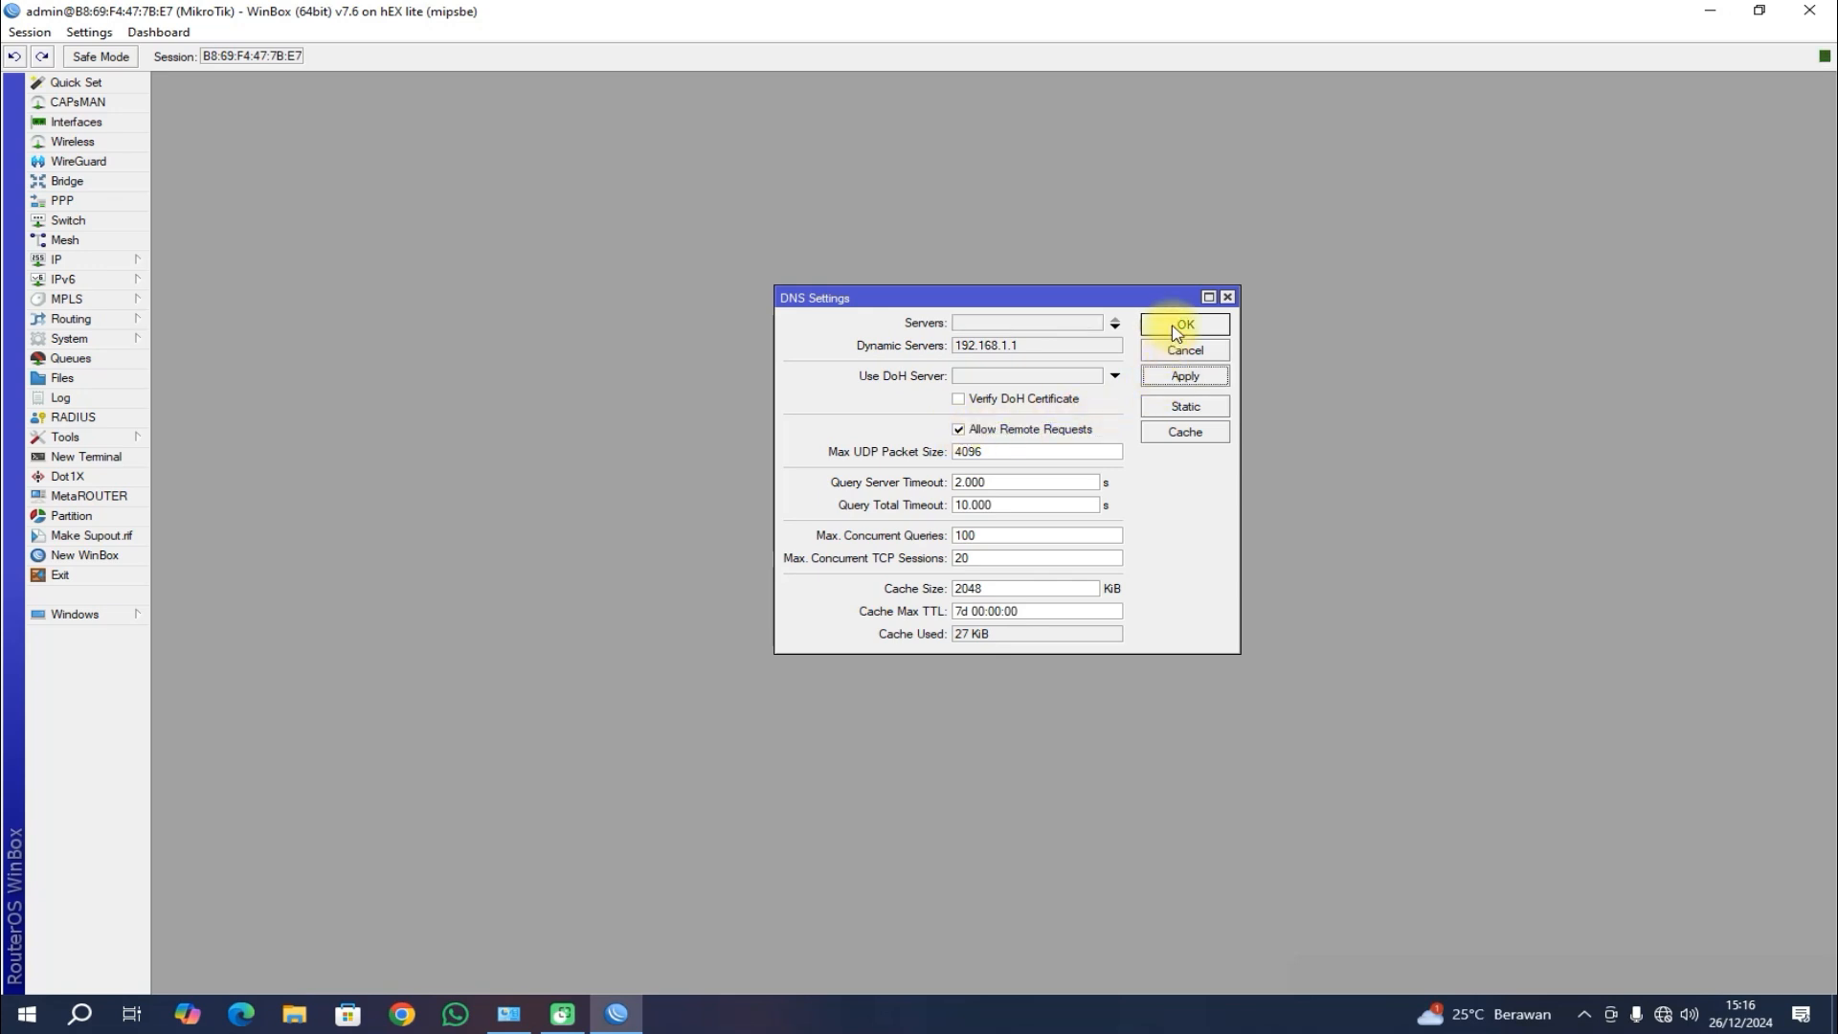
pyautogui.click(1176, 328)
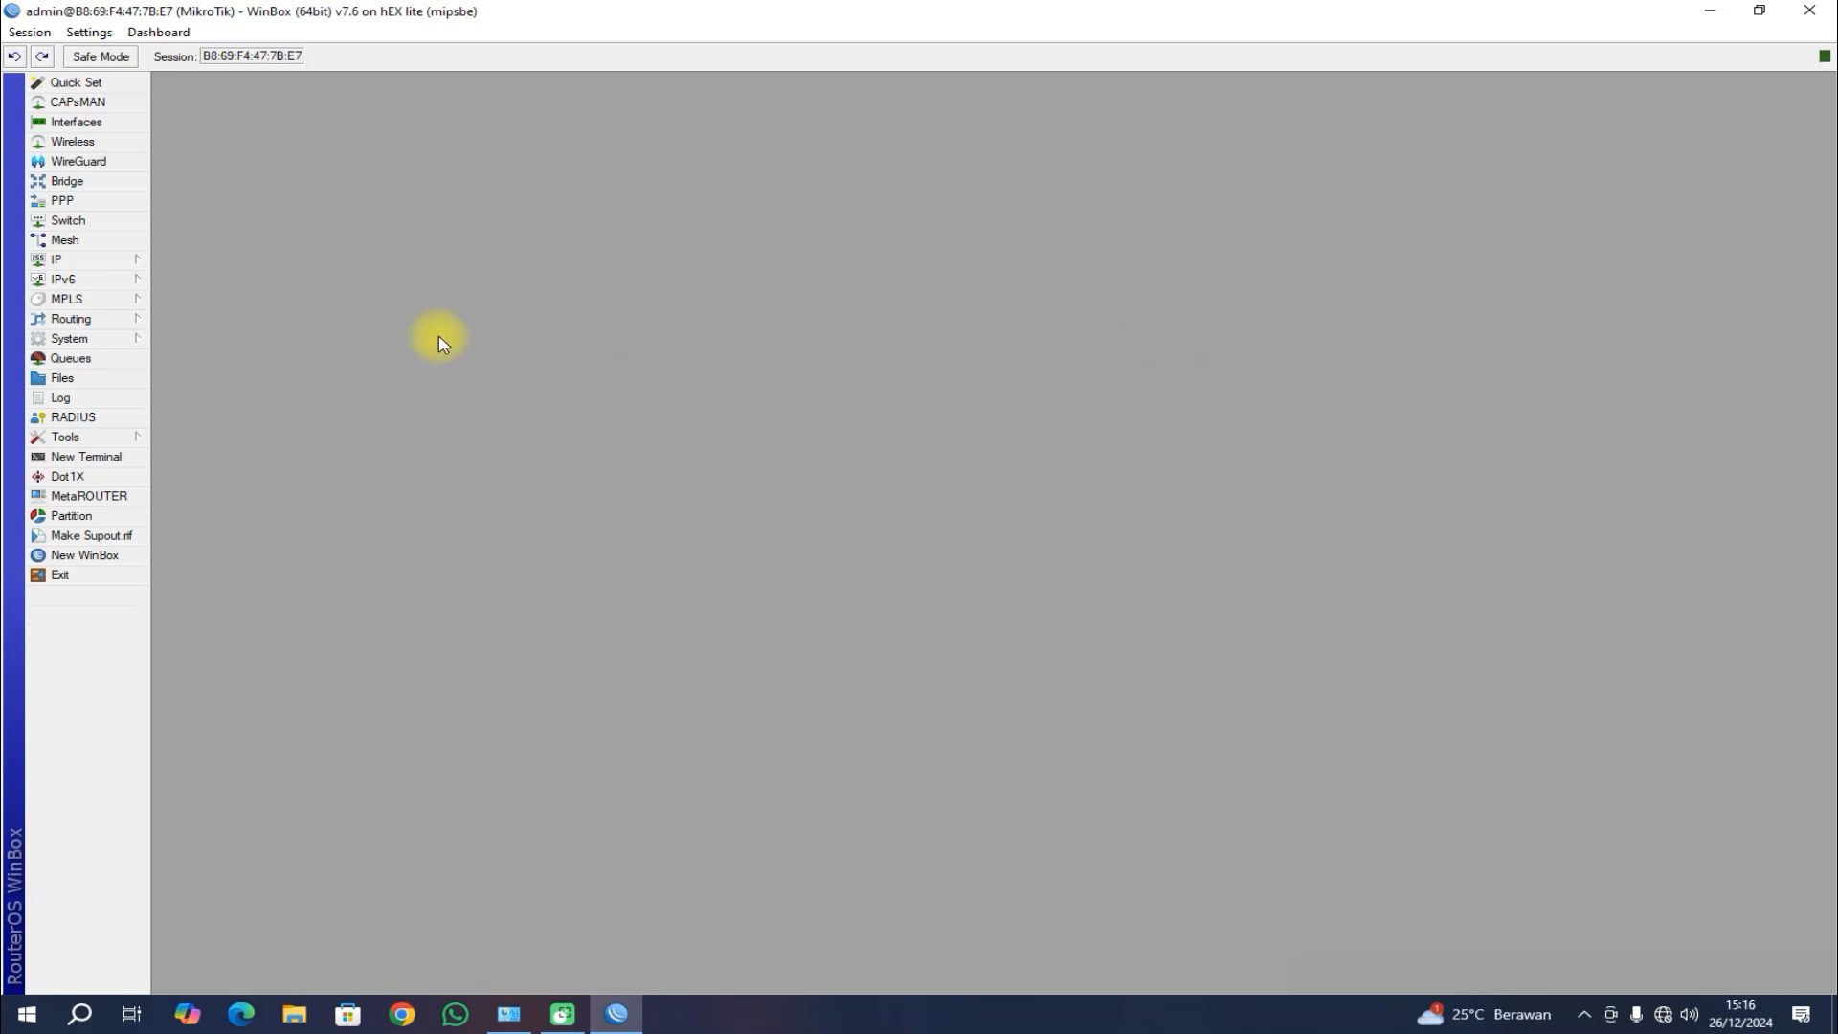
# Step: Set up a DHCP server on the ether2-lmbg1 interface with the DHCP Setup wizard, accepting all proposed network, pool, DNS and lease values
pyautogui.click(120, 264)
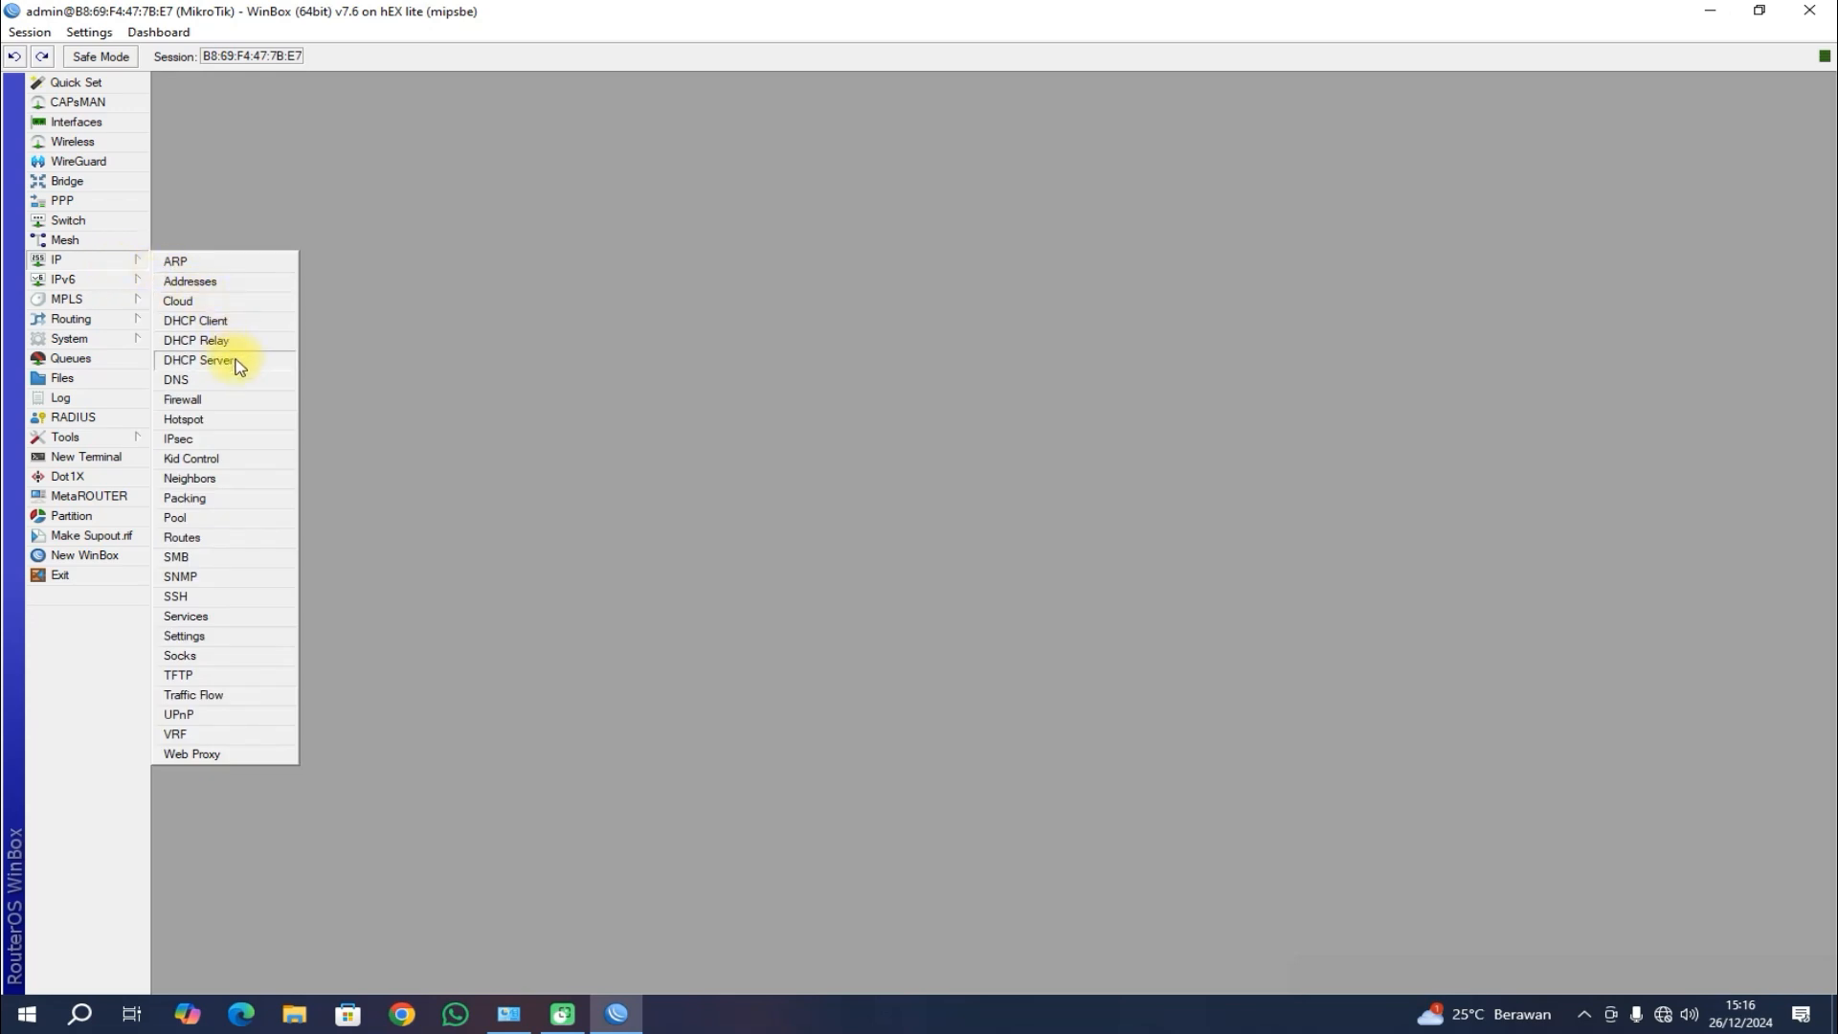
pyautogui.click(199, 359)
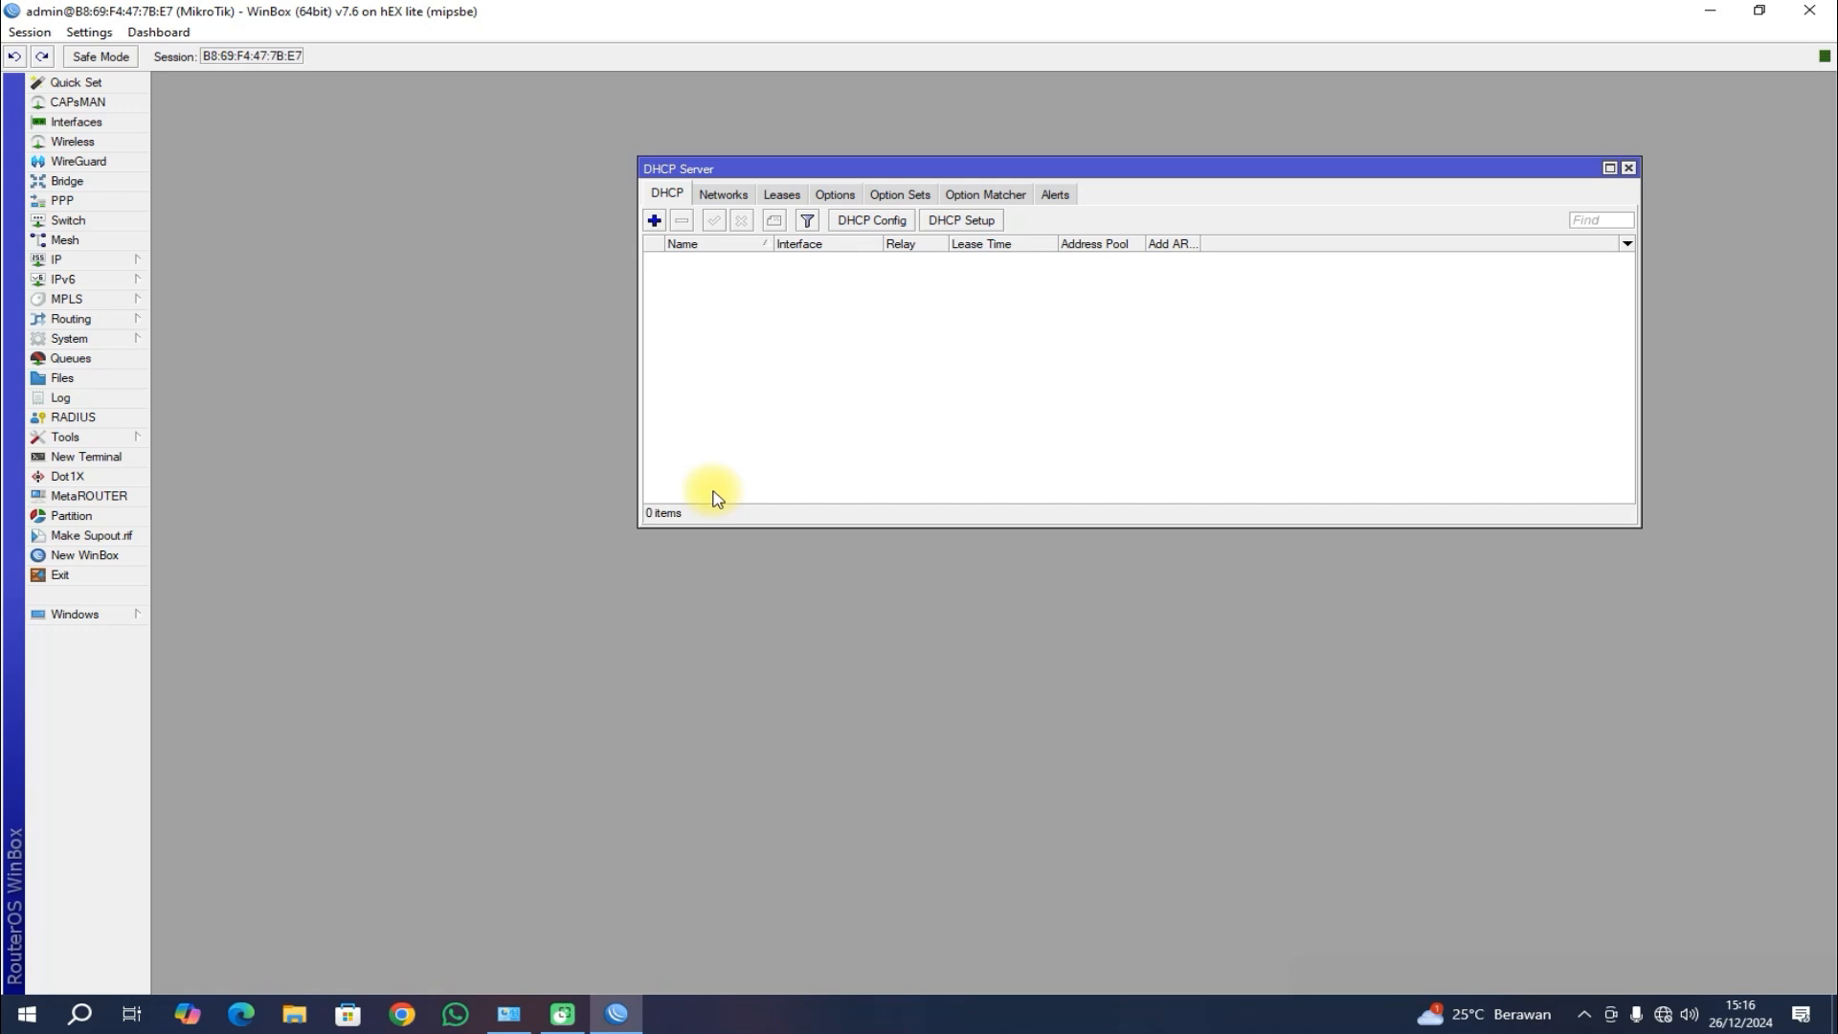
pyautogui.click(979, 224)
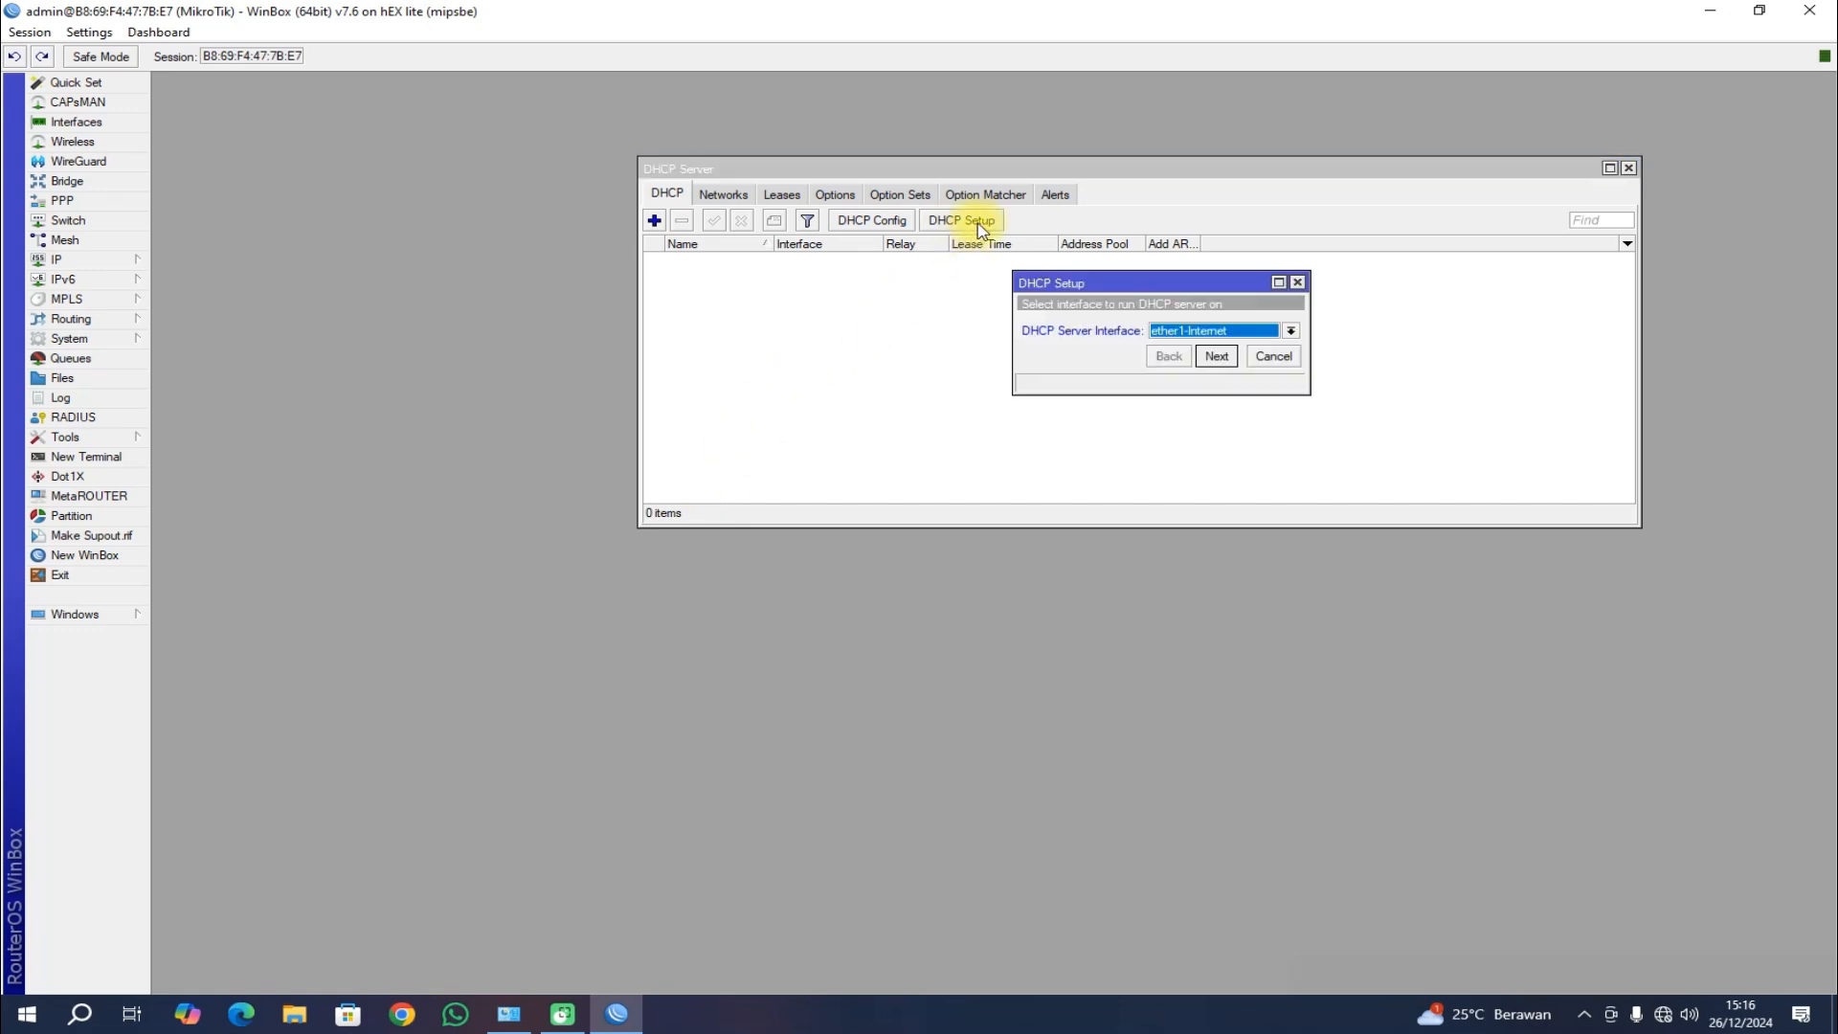
pyautogui.click(1197, 330)
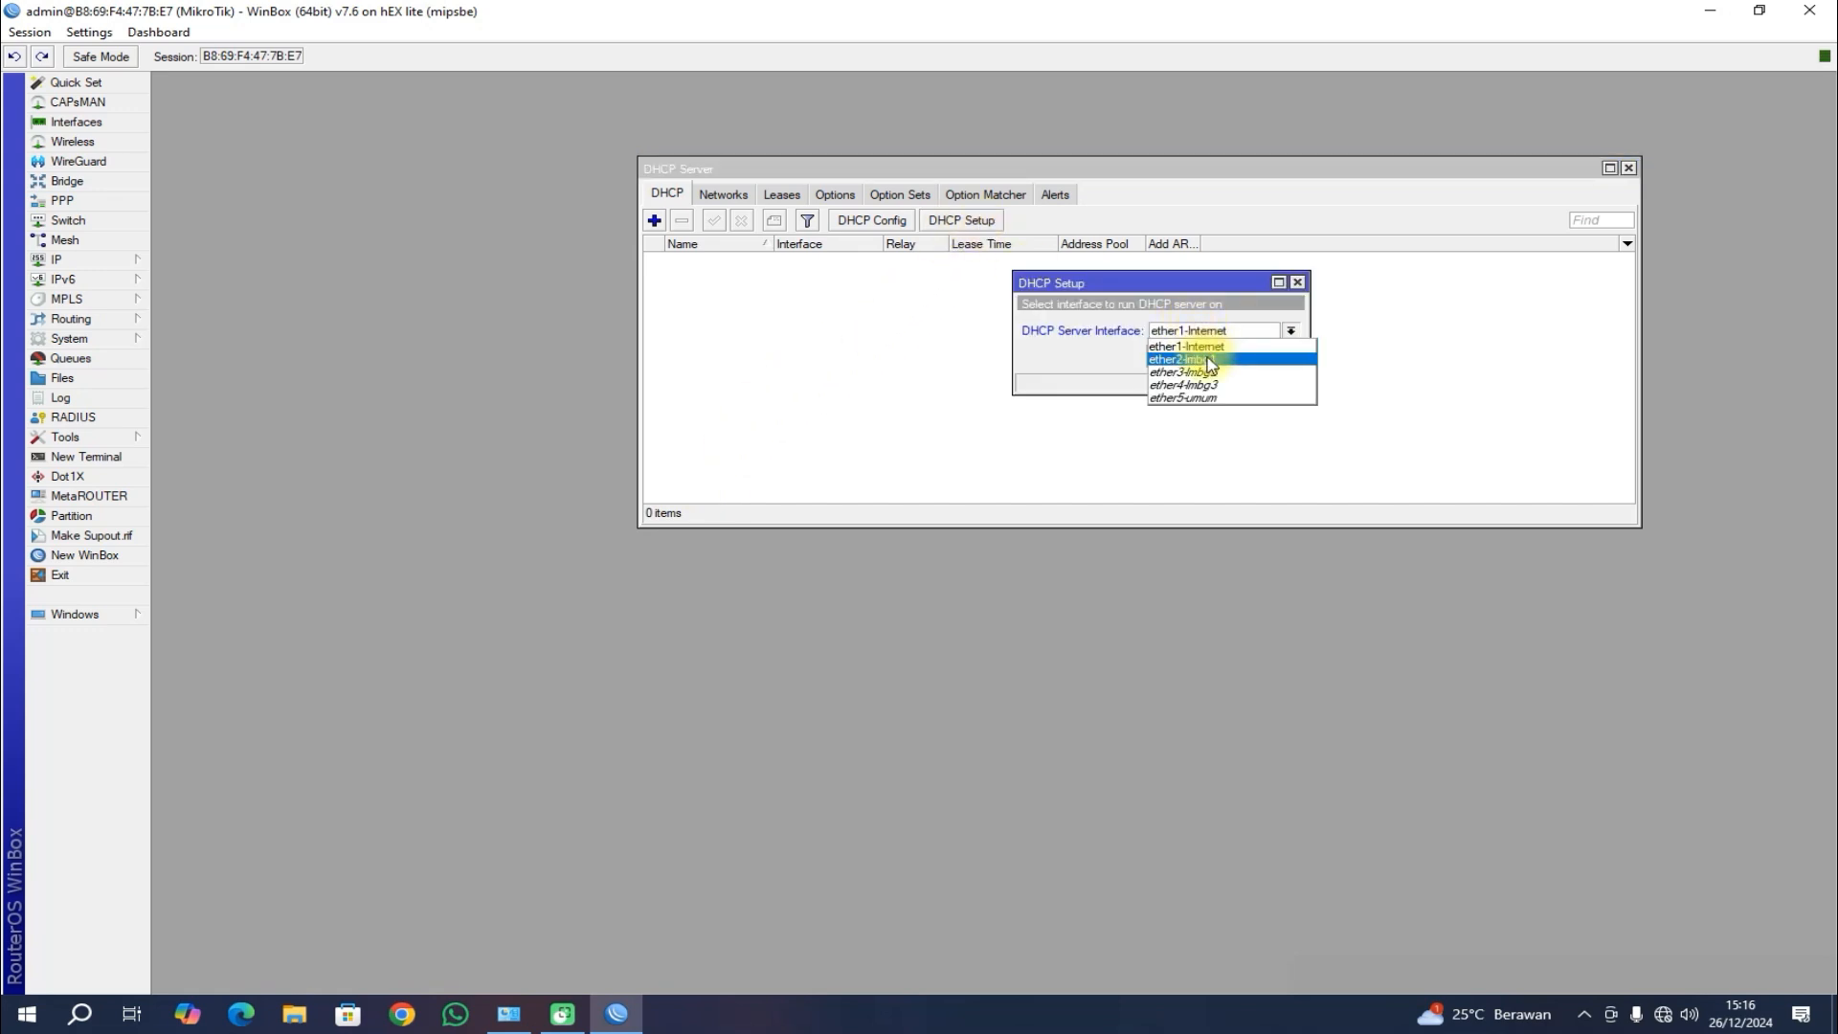
pyautogui.click(1189, 357)
pyautogui.click(1216, 356)
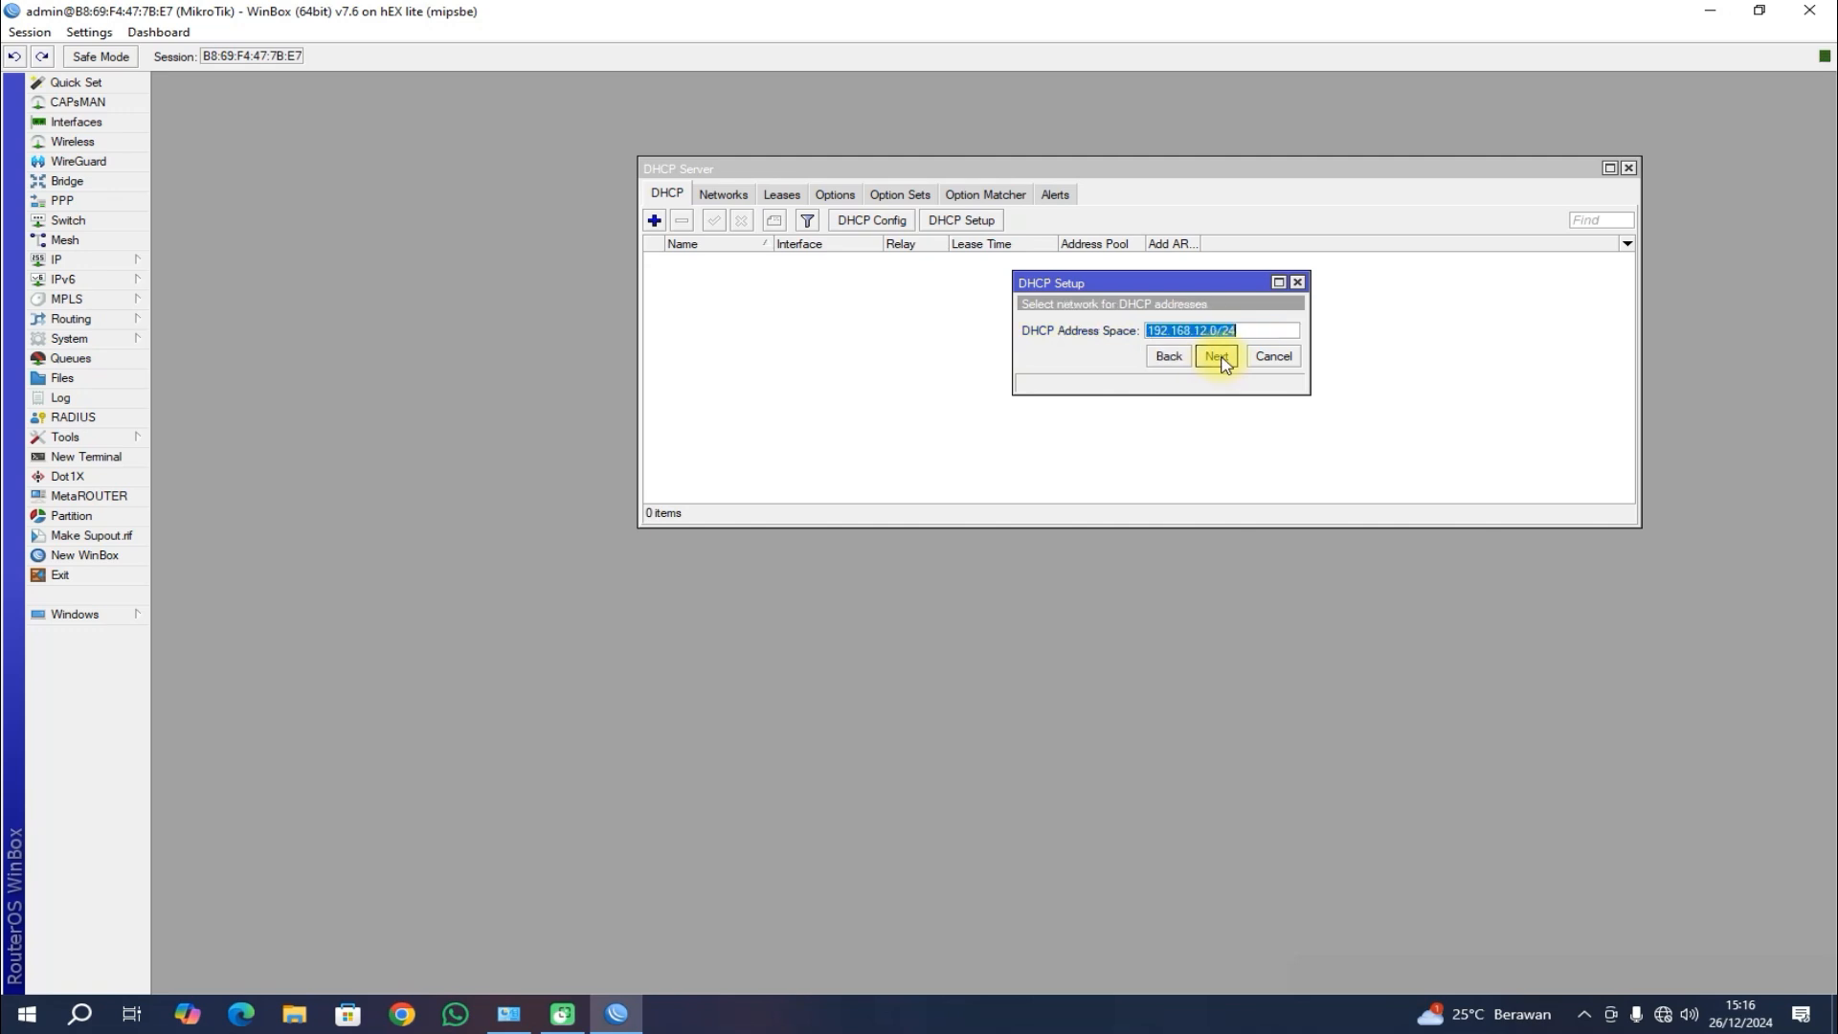
pyautogui.click(1216, 356)
pyautogui.click(1217, 356)
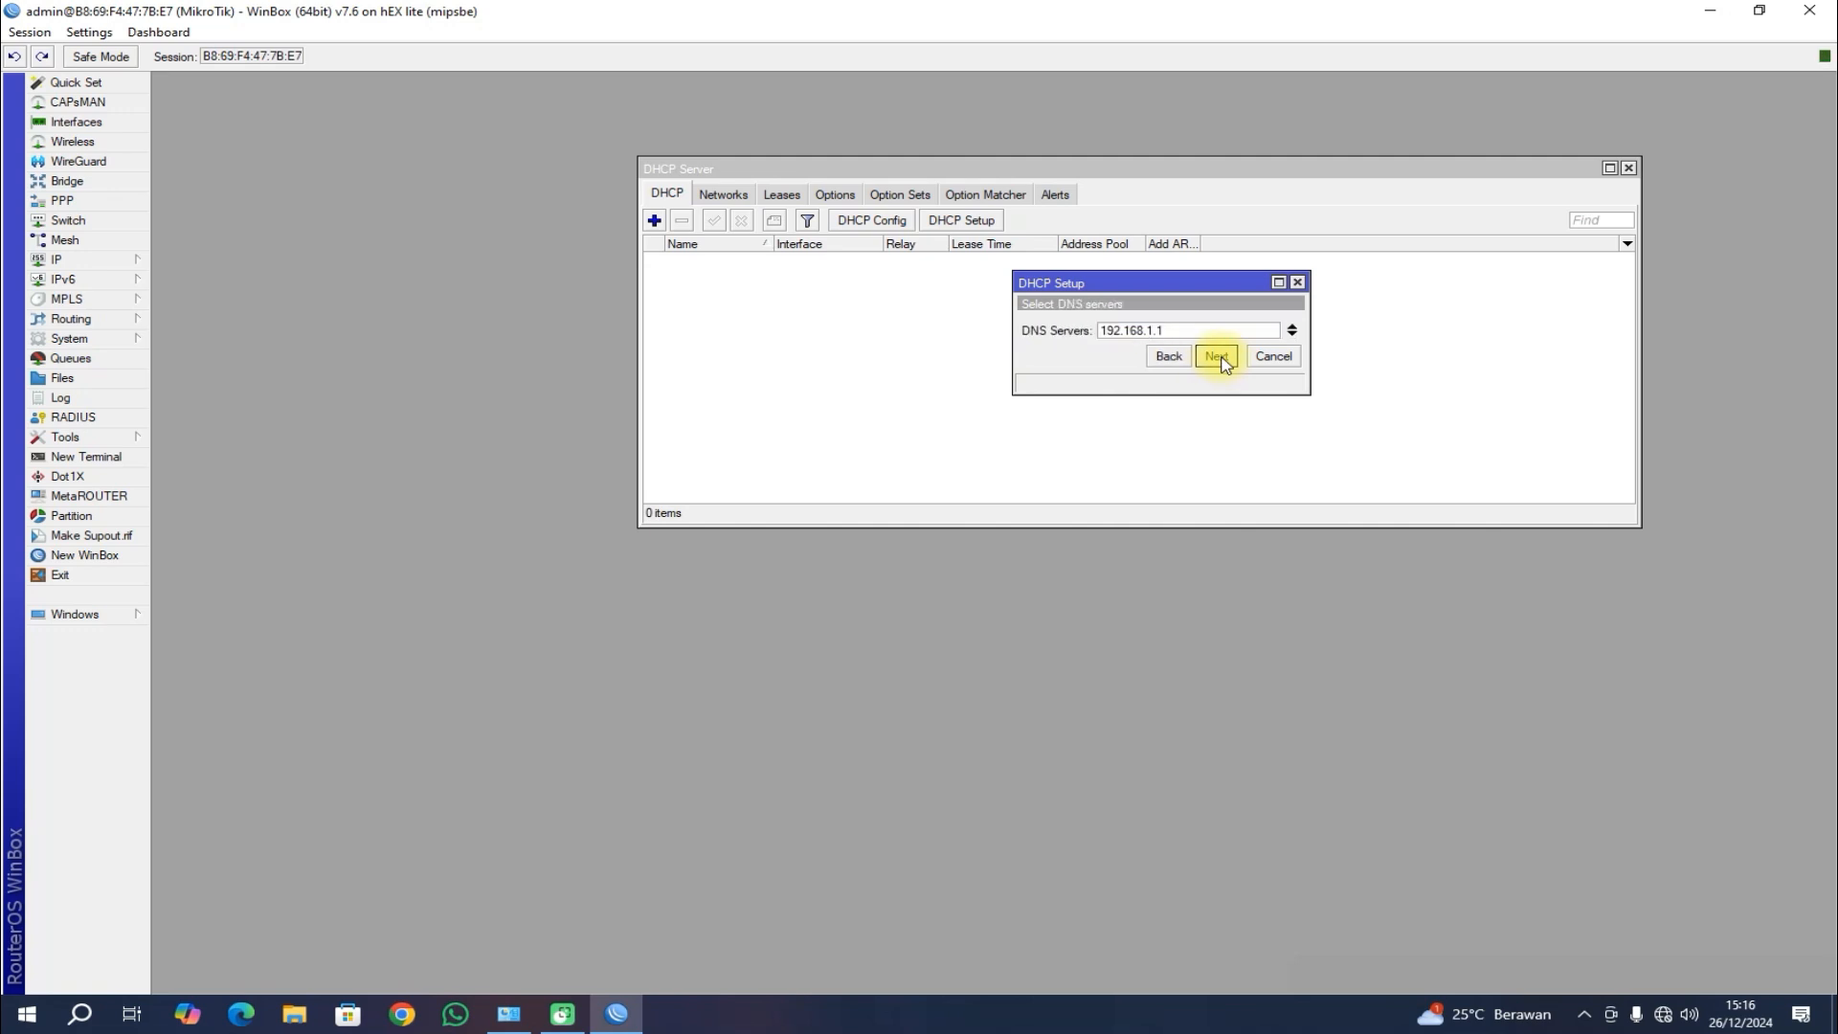
pyautogui.click(1217, 356)
pyautogui.click(1216, 356)
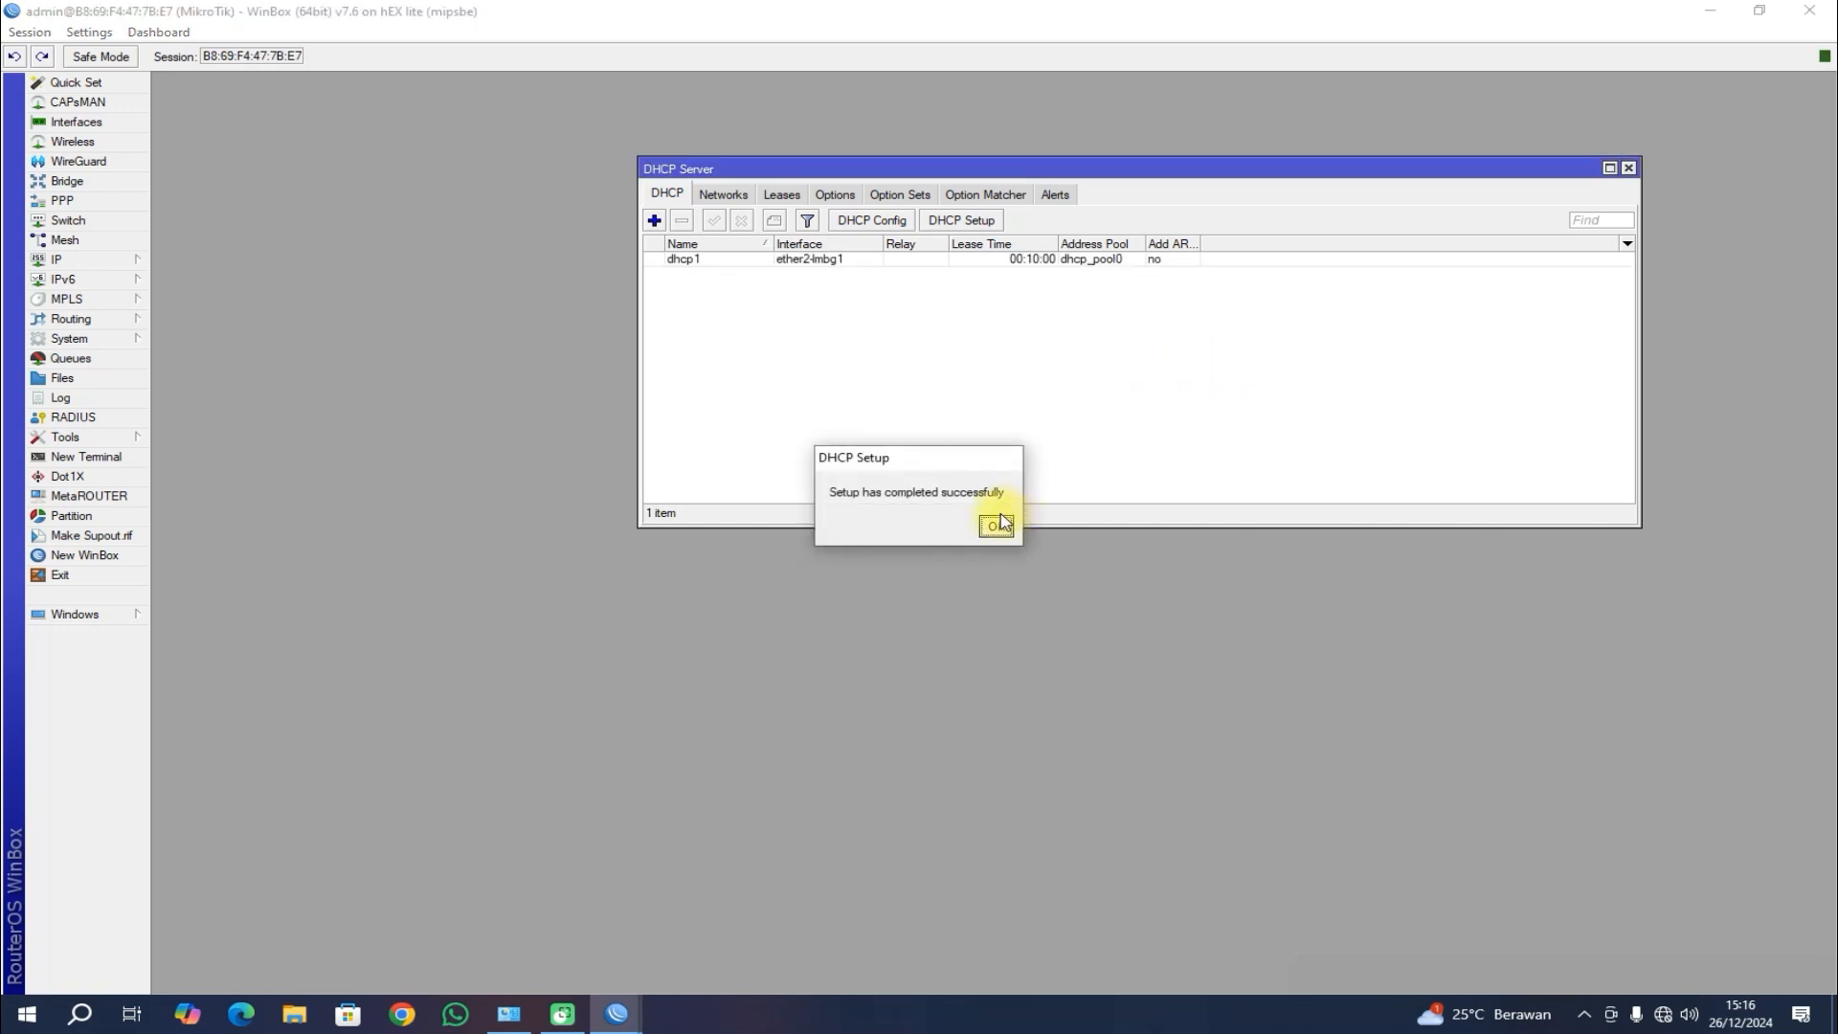
pyautogui.click(995, 525)
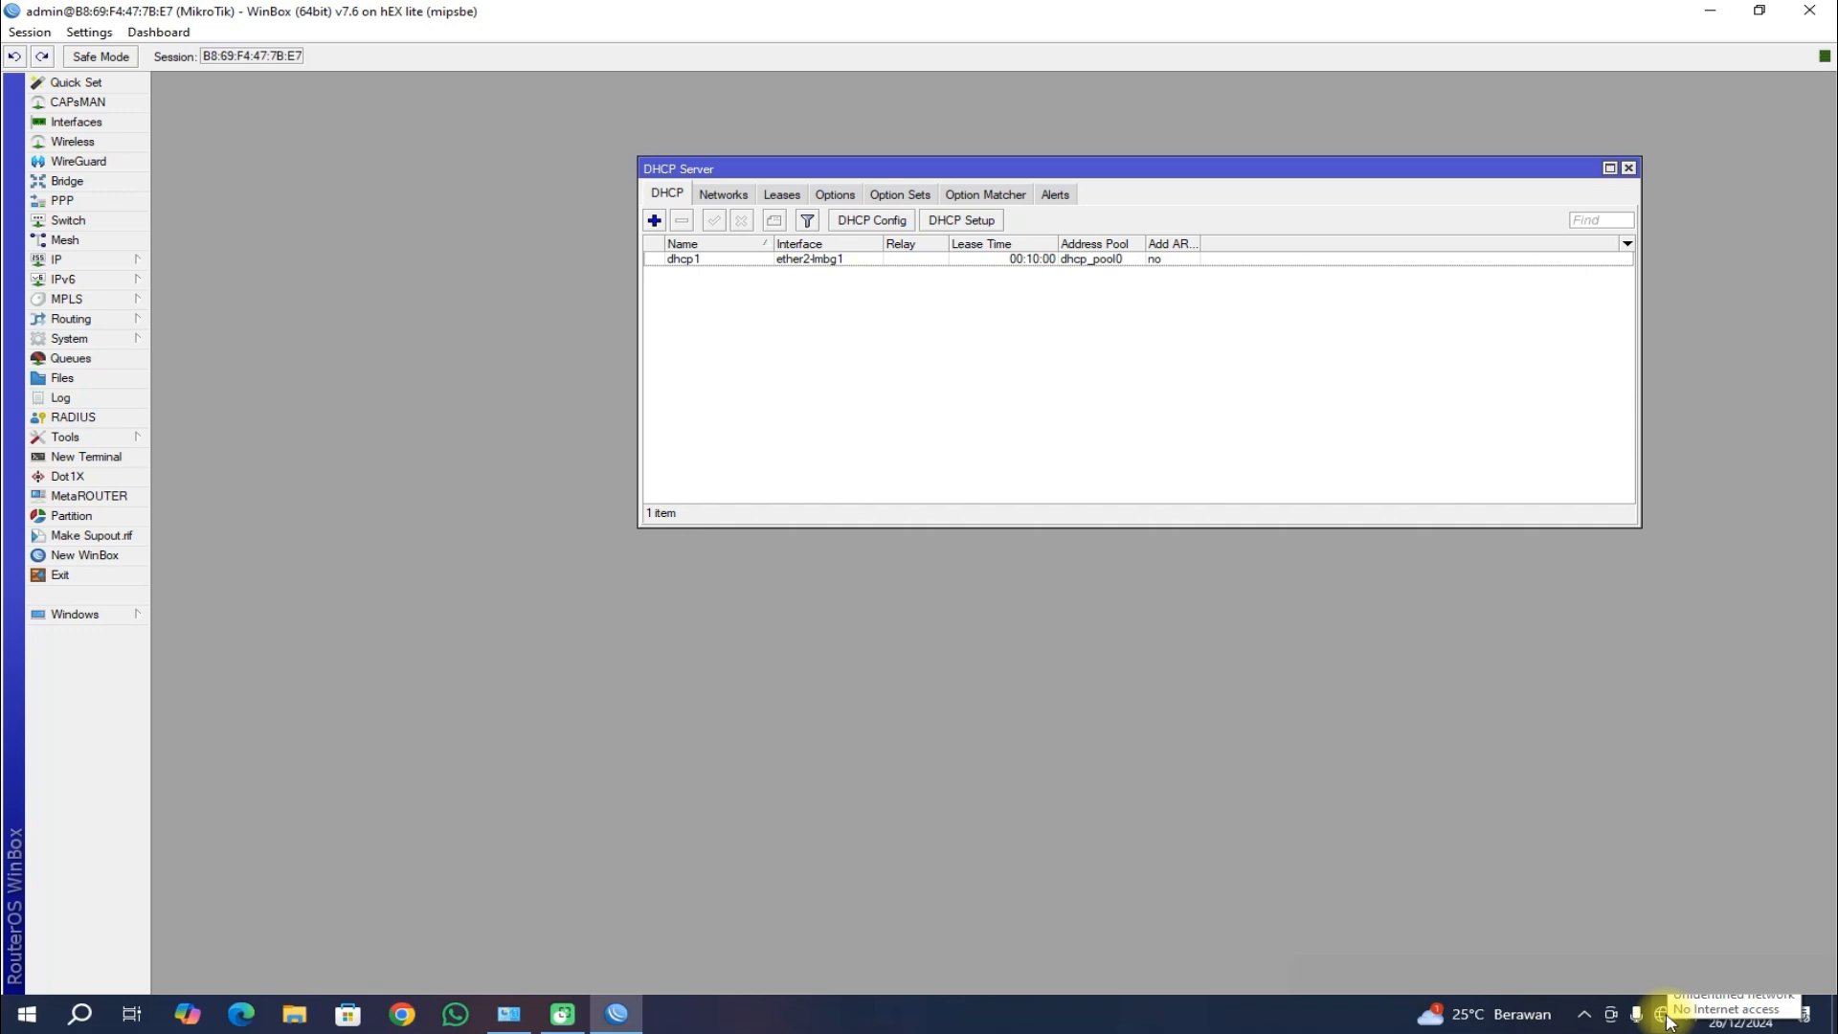
# Step: Set up a DHCP server on the ether3-lmbg2 interface with the DHCP Setup wizard, accepting its proposed values
pyautogui.click(967, 222)
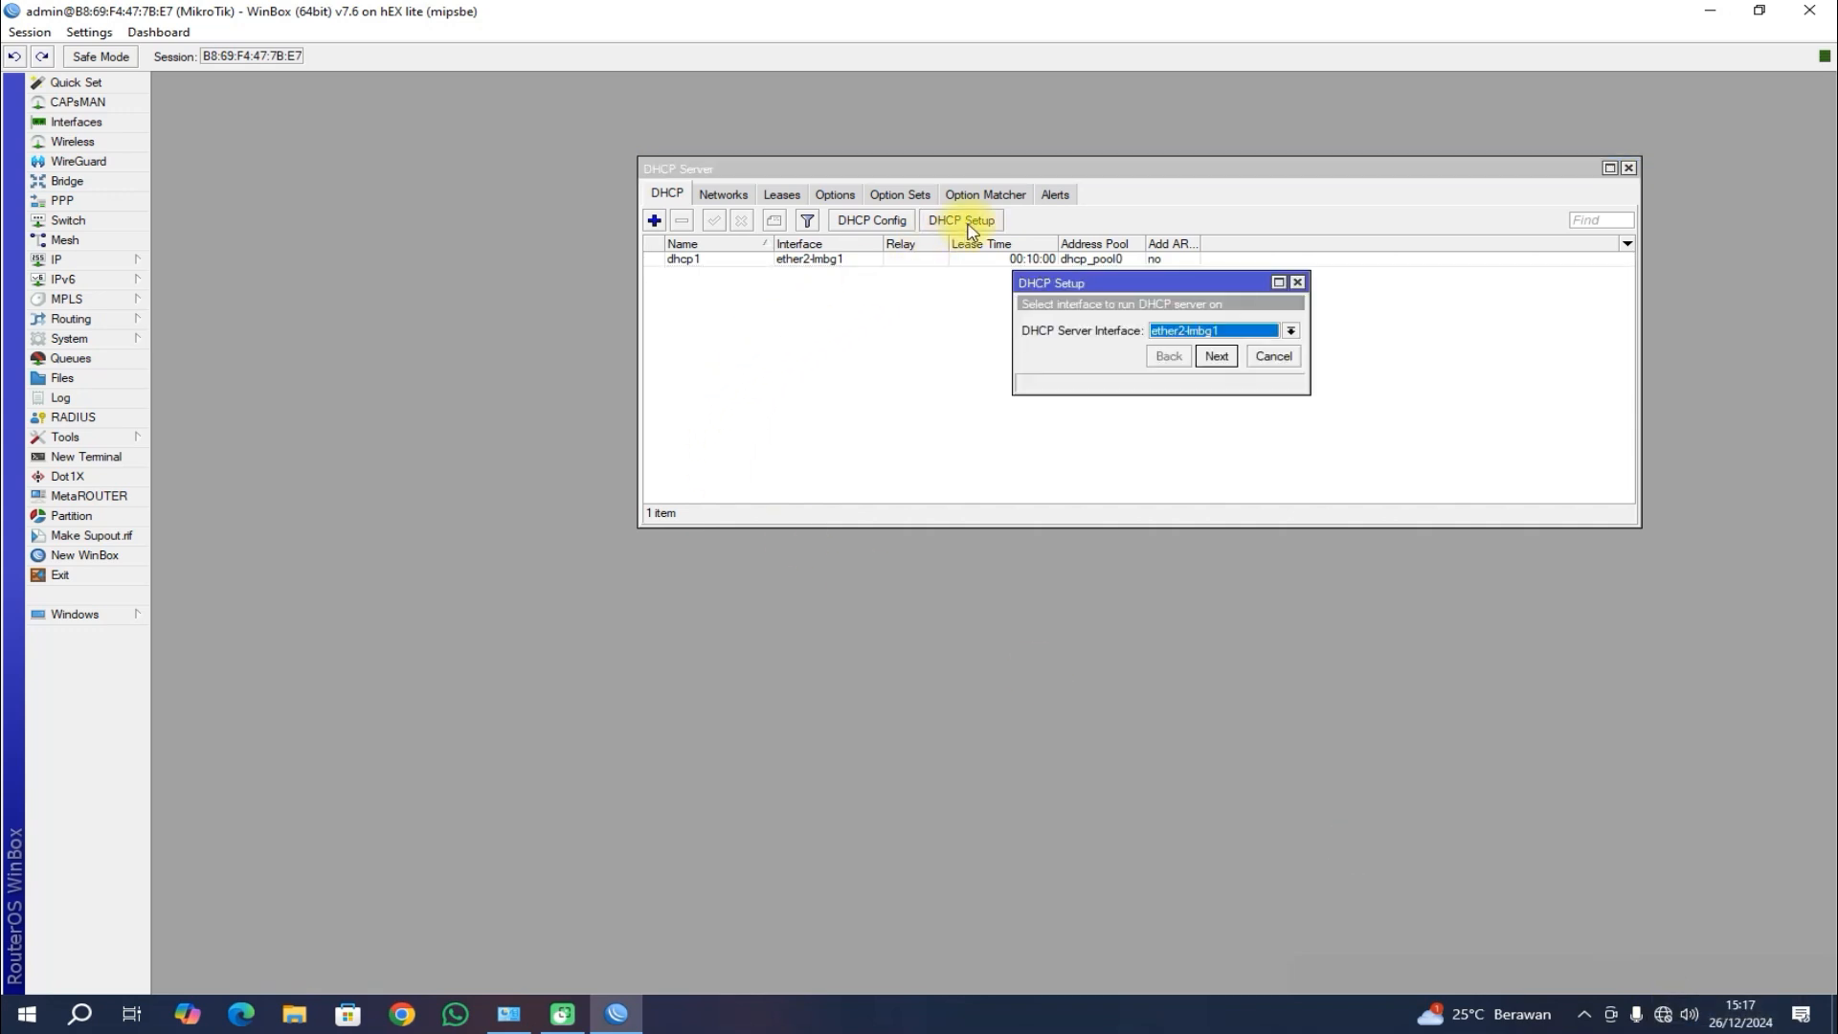
pyautogui.click(1225, 330)
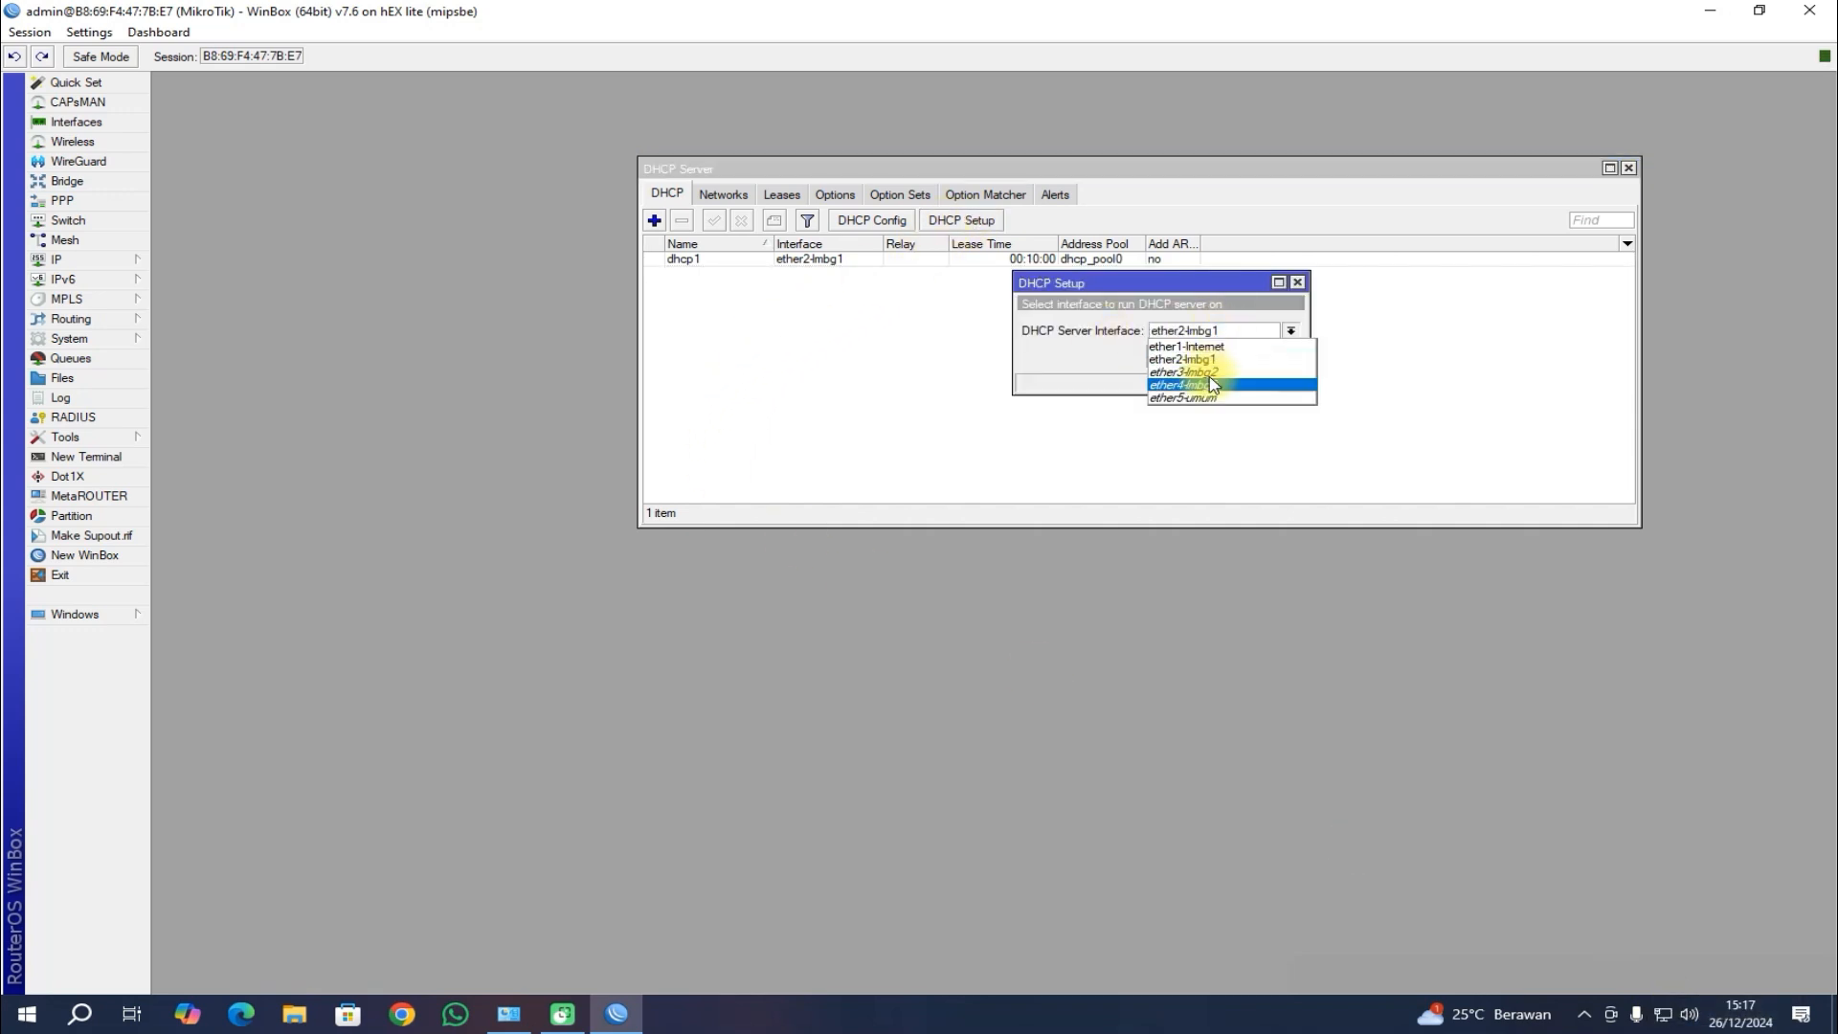
pyautogui.click(1211, 385)
pyautogui.click(1217, 332)
pyautogui.click(1213, 373)
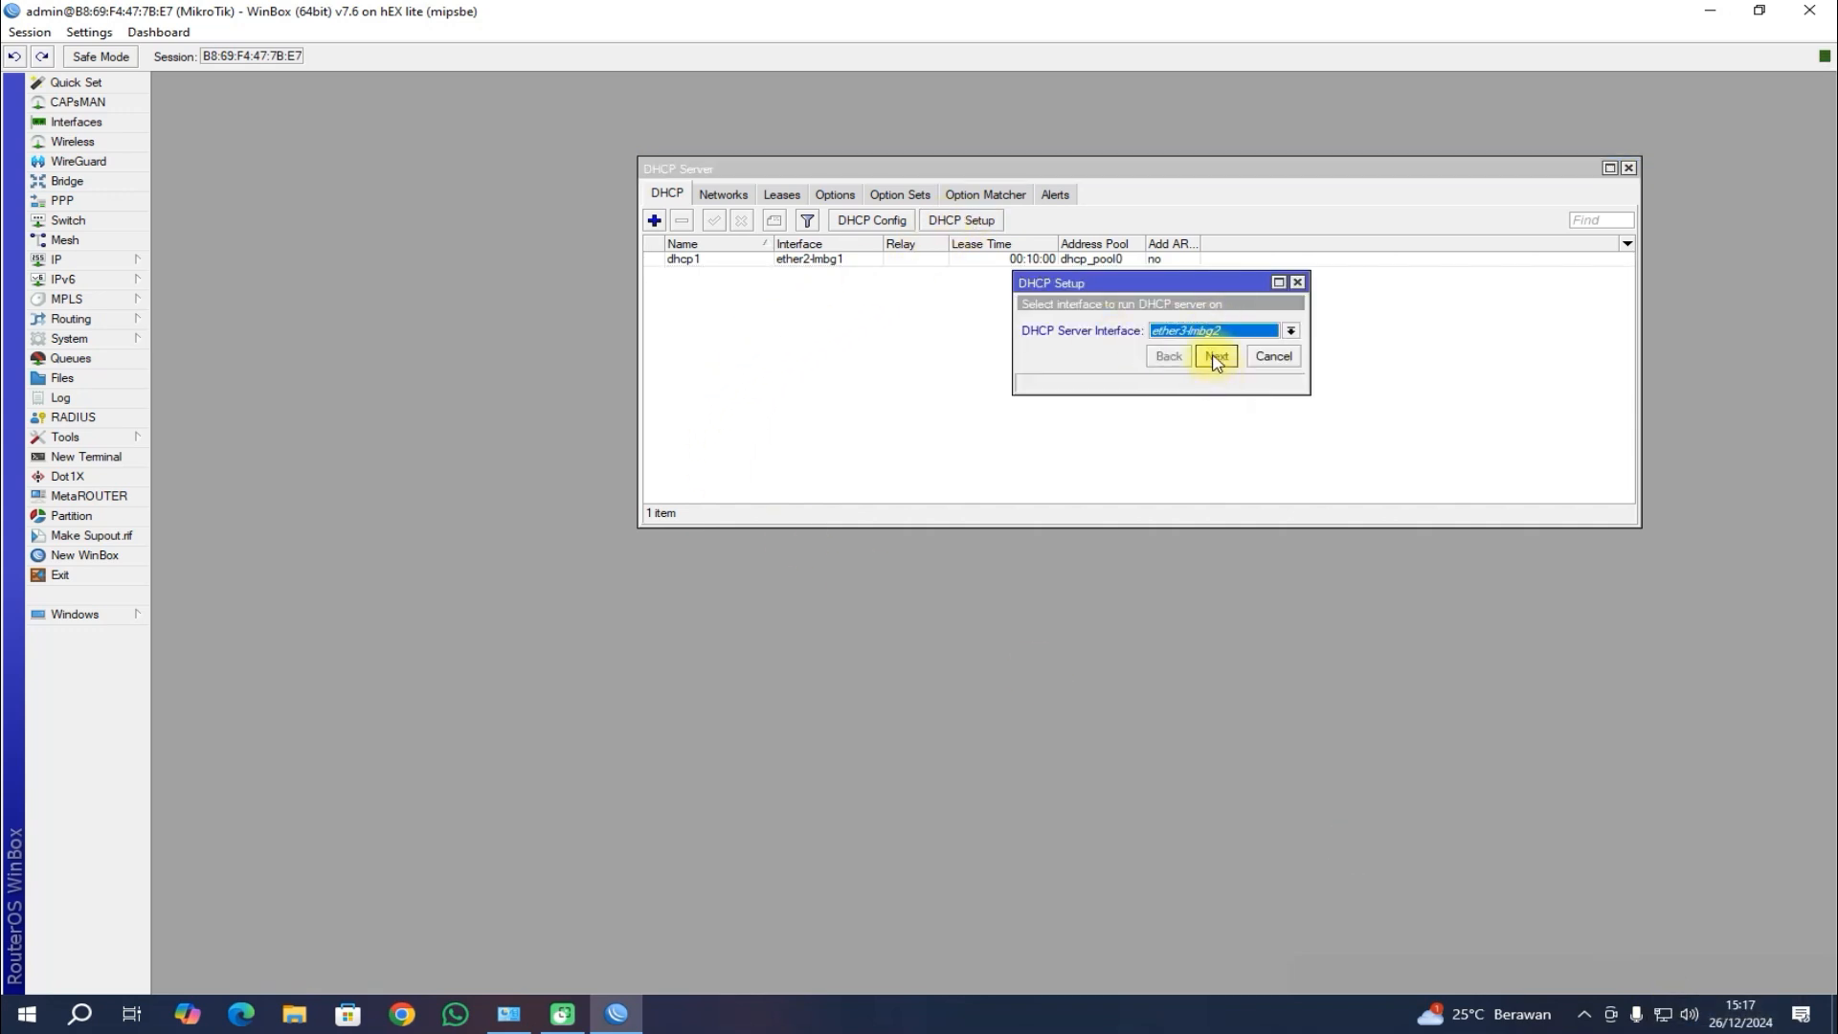
pyautogui.click(1213, 356)
pyautogui.click(1214, 356)
pyautogui.click(1214, 356)
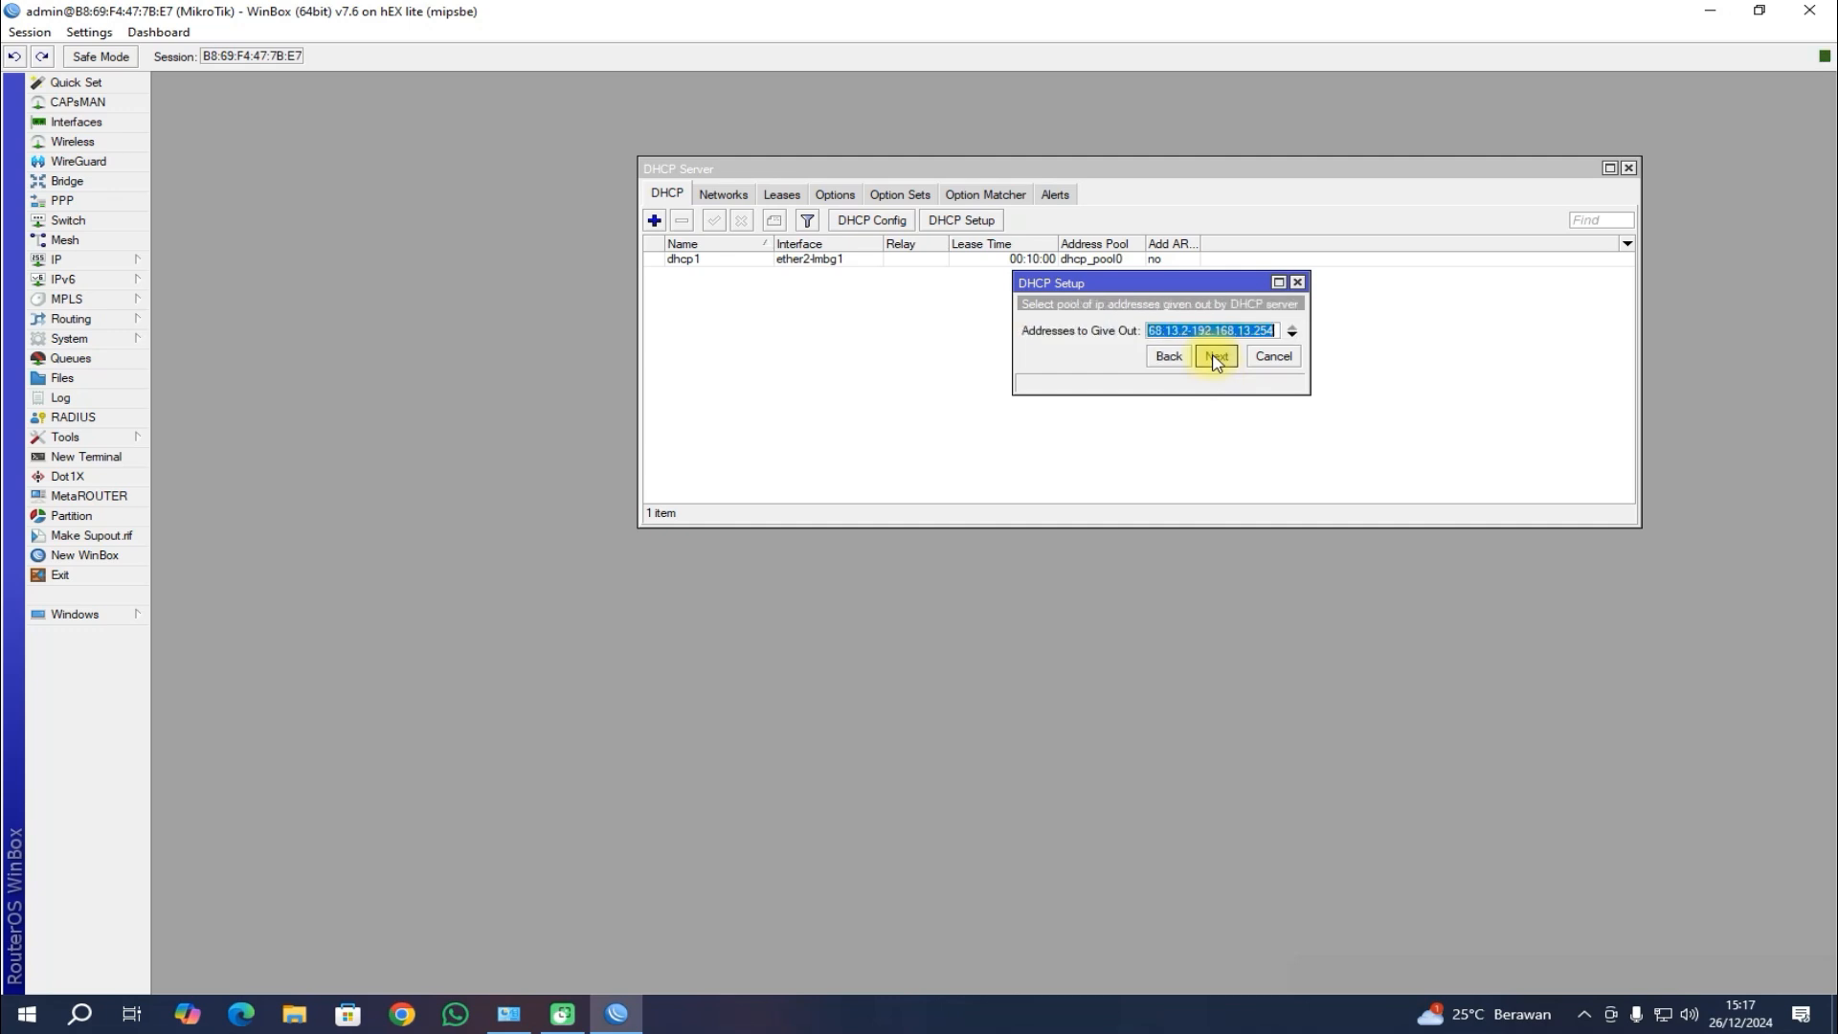
pyautogui.click(1214, 356)
pyautogui.click(1214, 356)
pyautogui.click(1214, 356)
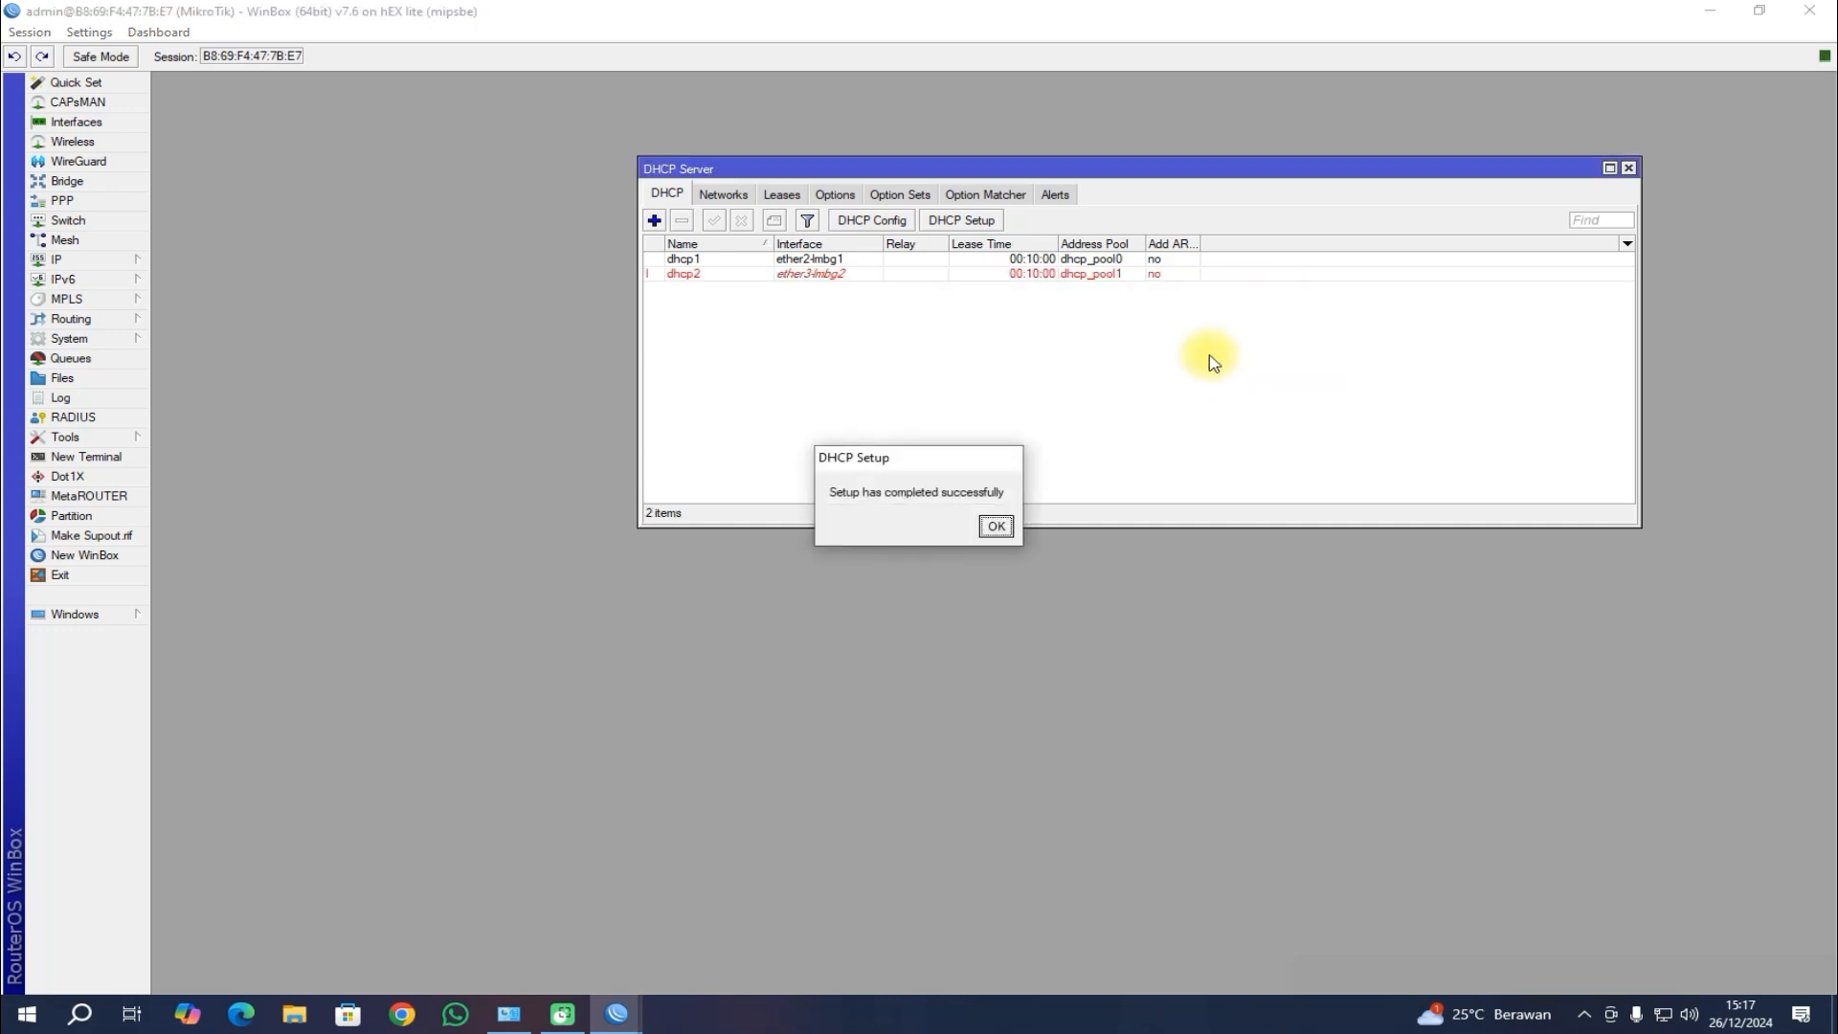
pyautogui.click(997, 524)
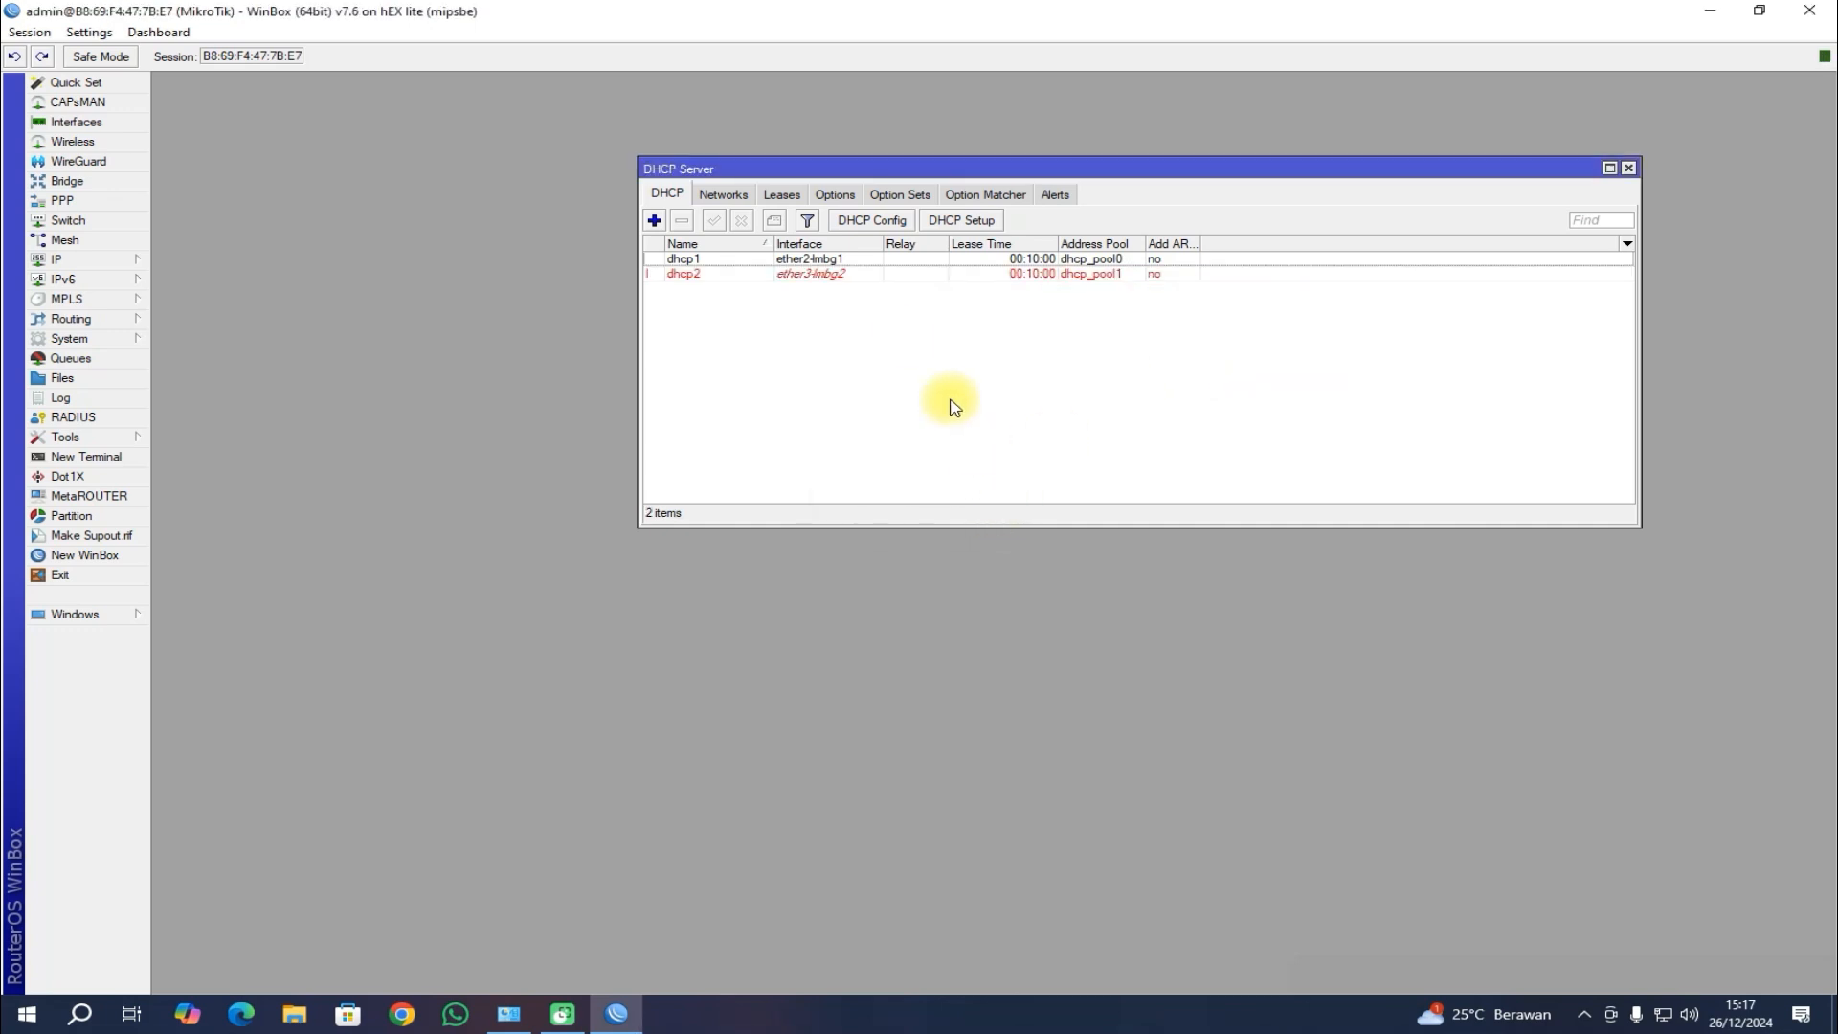
# Step: Set up a DHCP server on the ether4-lmbg3 interface with the DHCP Setup wizard, keeping the suggested defaults
pyautogui.click(813, 275)
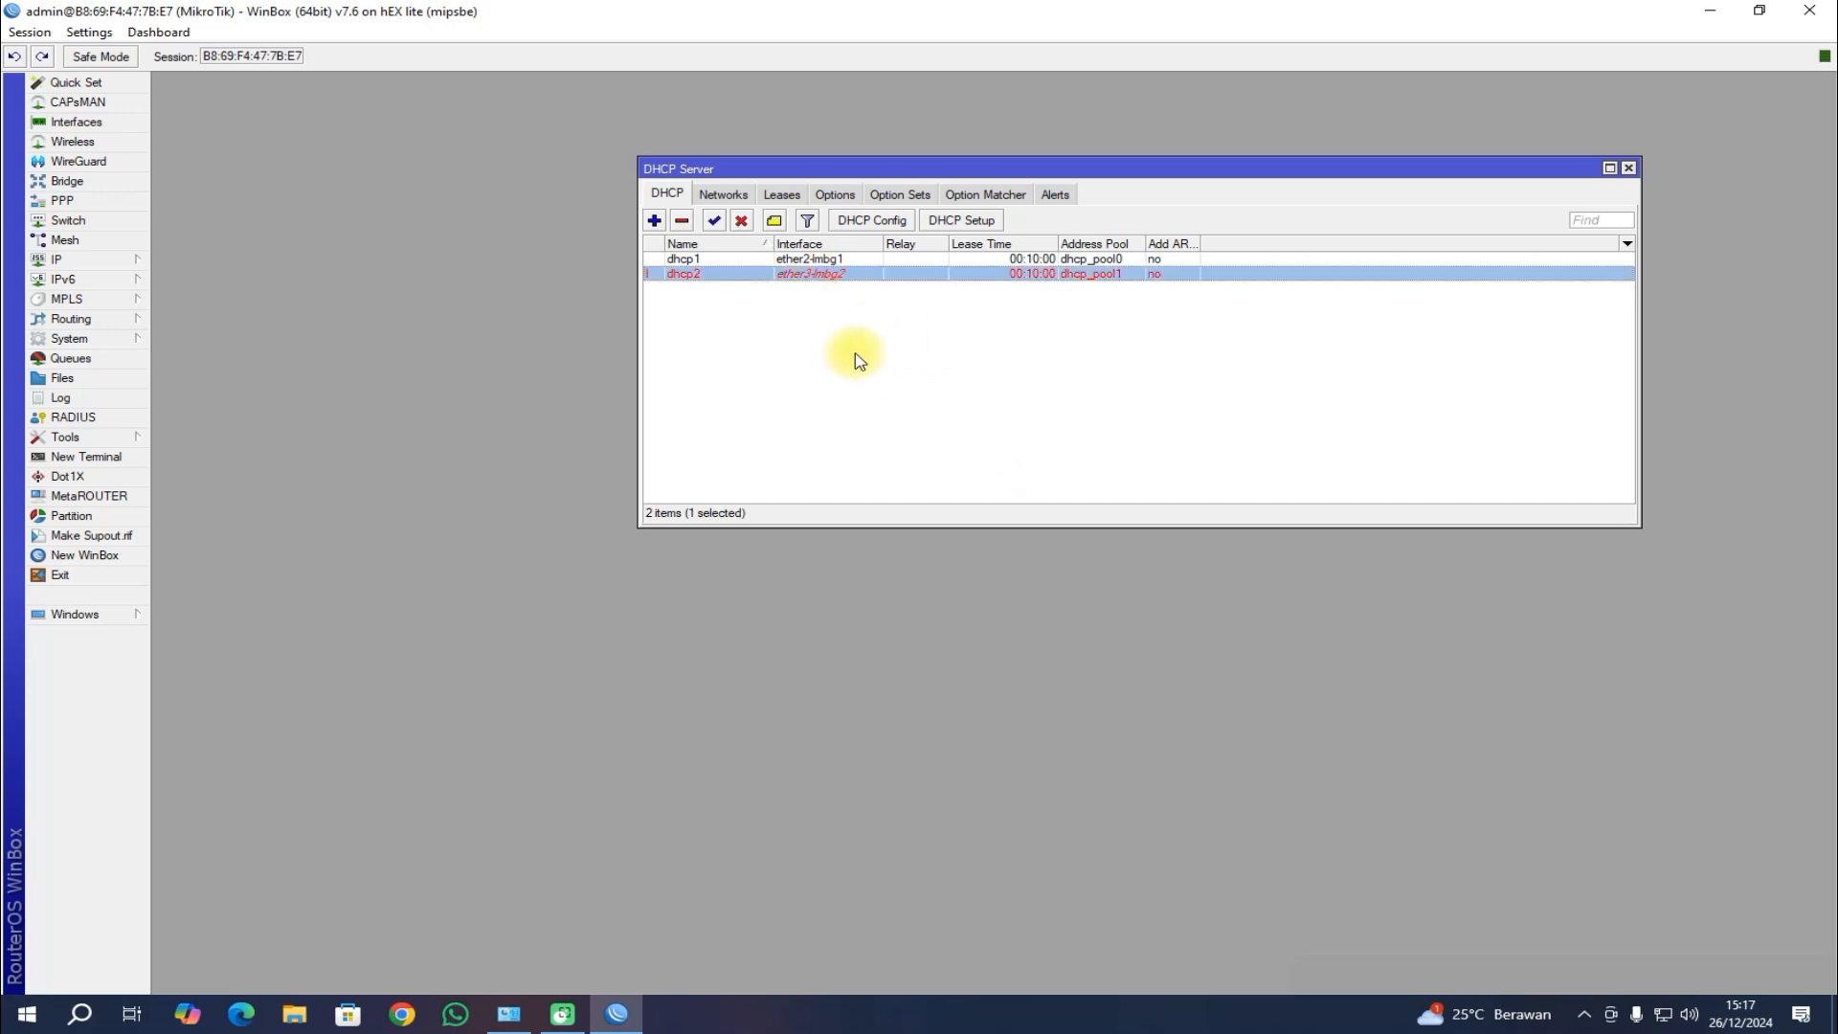
pyautogui.click(955, 222)
pyautogui.click(1187, 332)
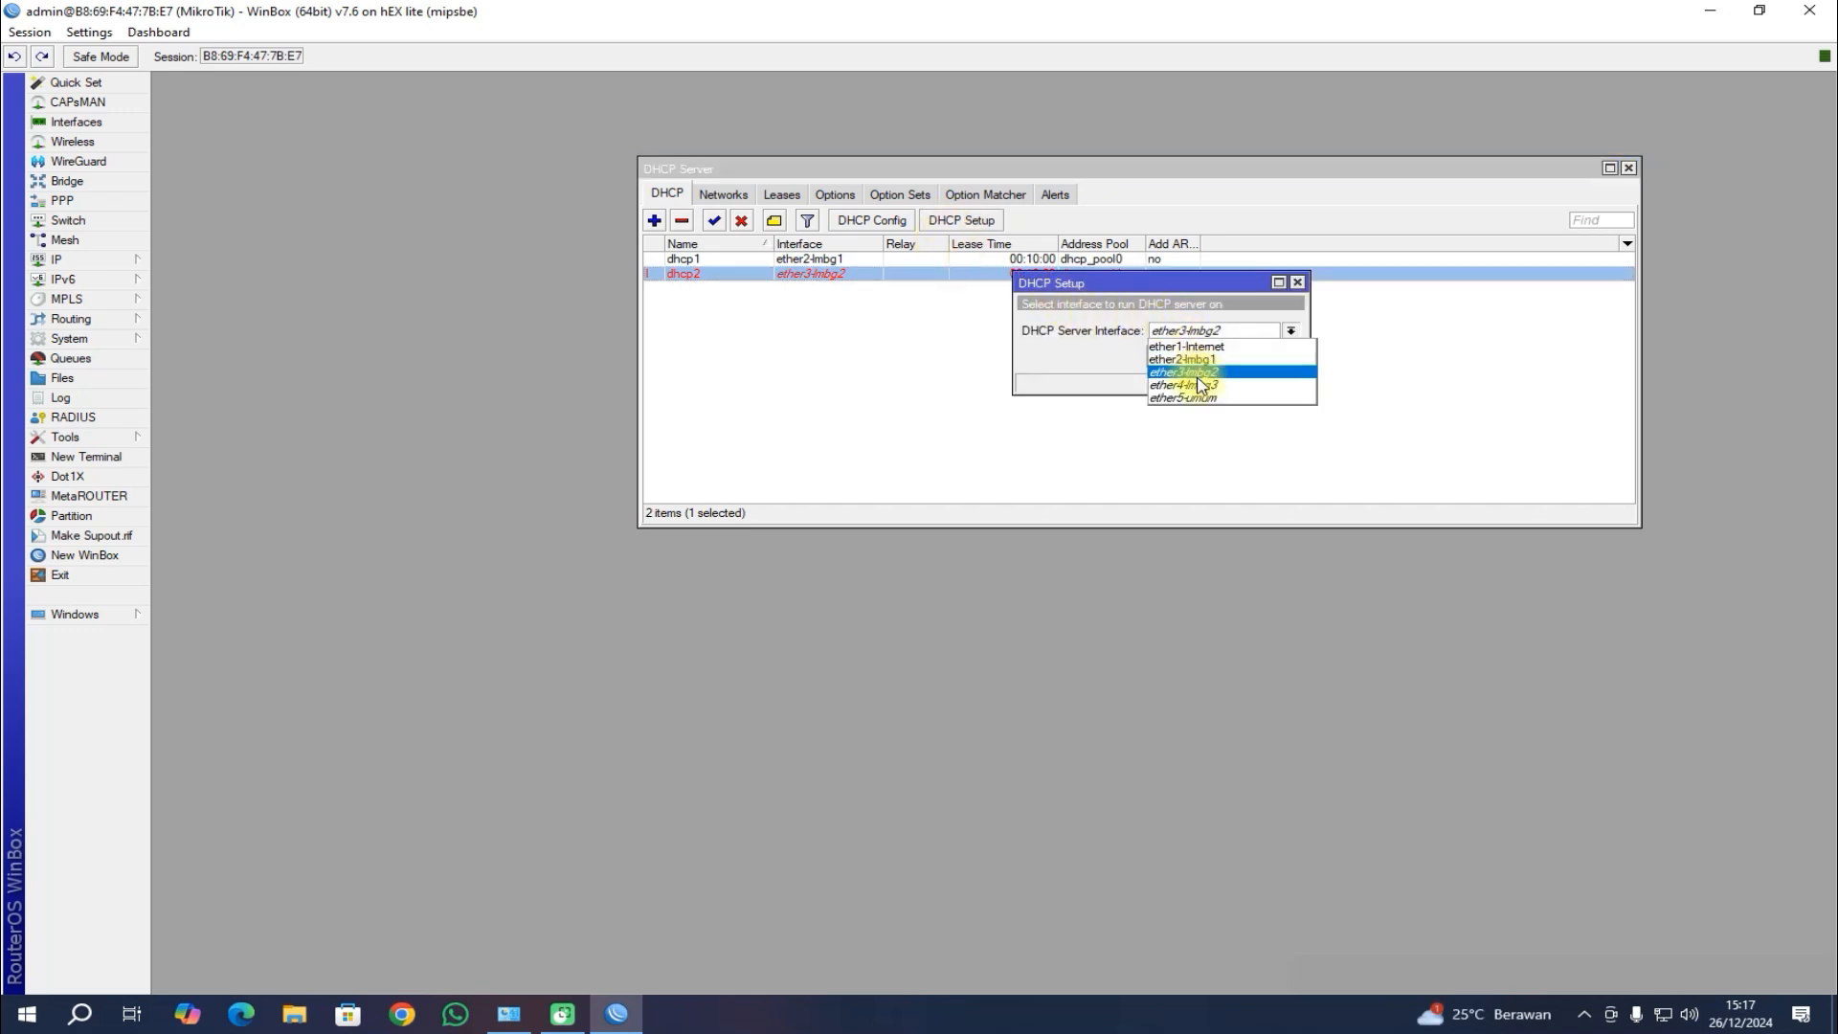
pyautogui.click(1192, 373)
pyautogui.click(1221, 360)
pyautogui.click(1225, 367)
pyautogui.click(1226, 368)
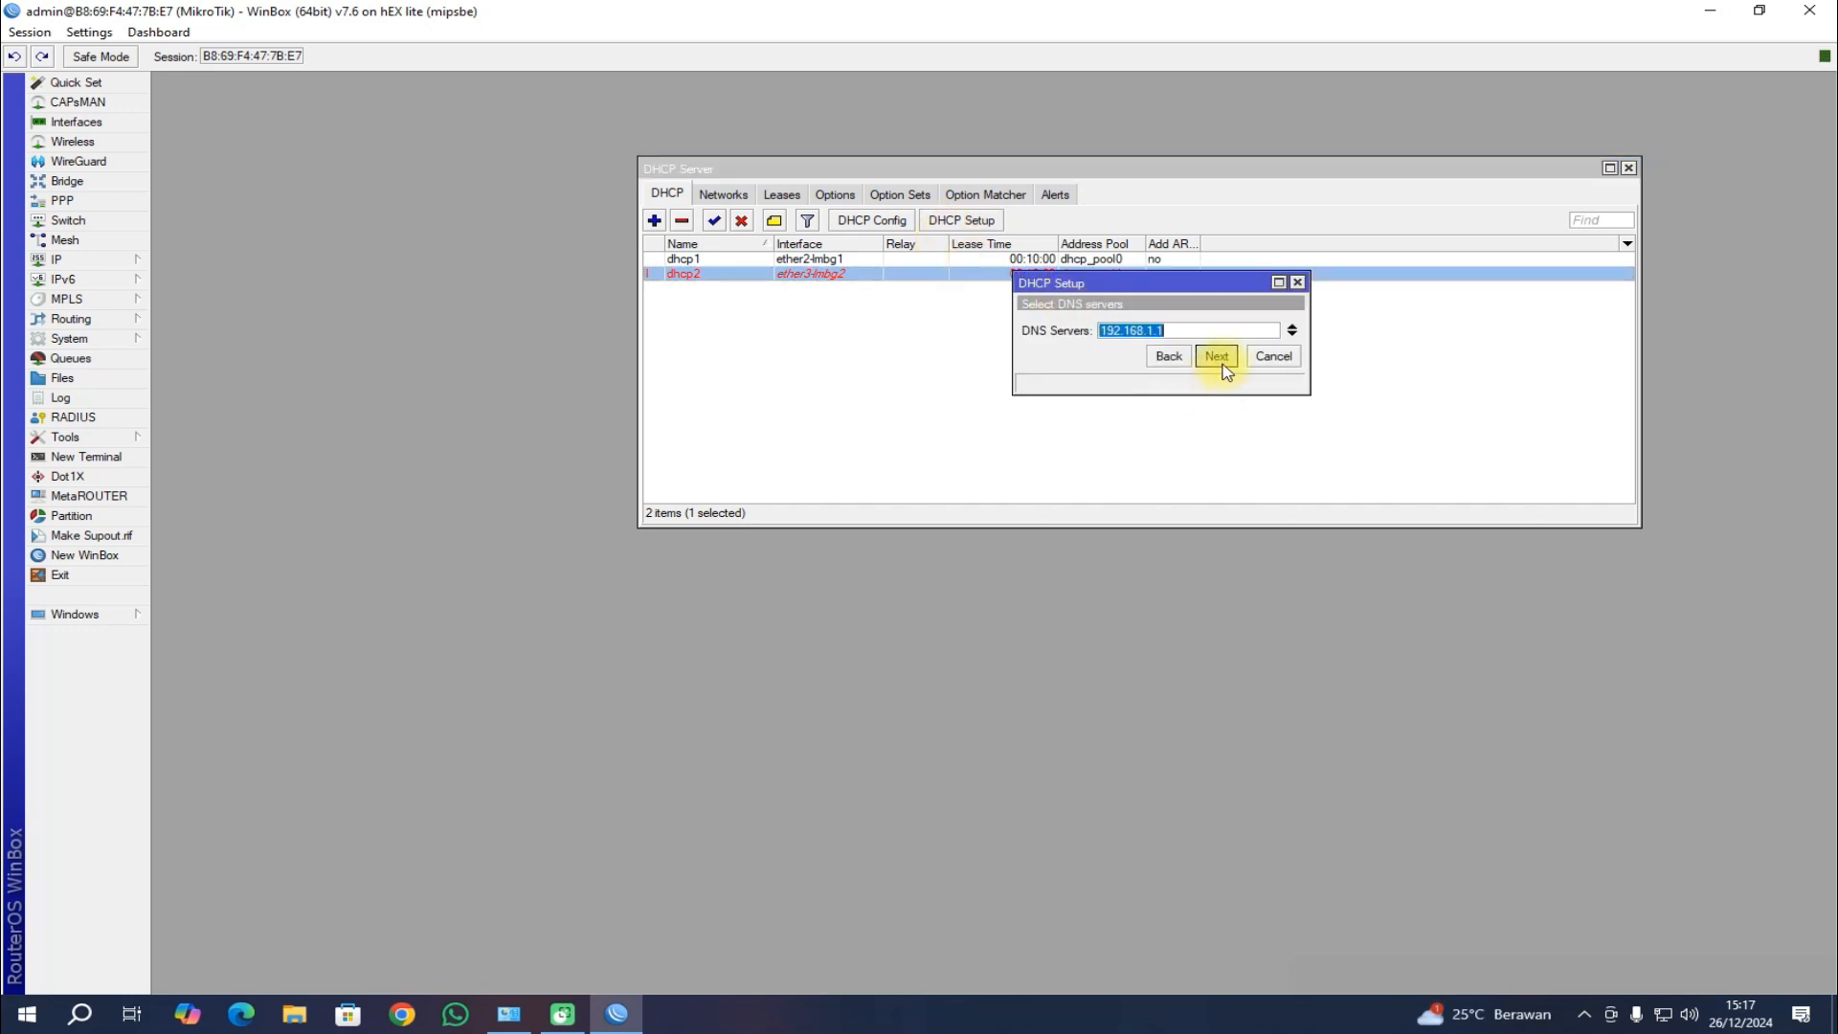
pyautogui.click(1225, 368)
pyautogui.click(1225, 368)
pyautogui.click(996, 526)
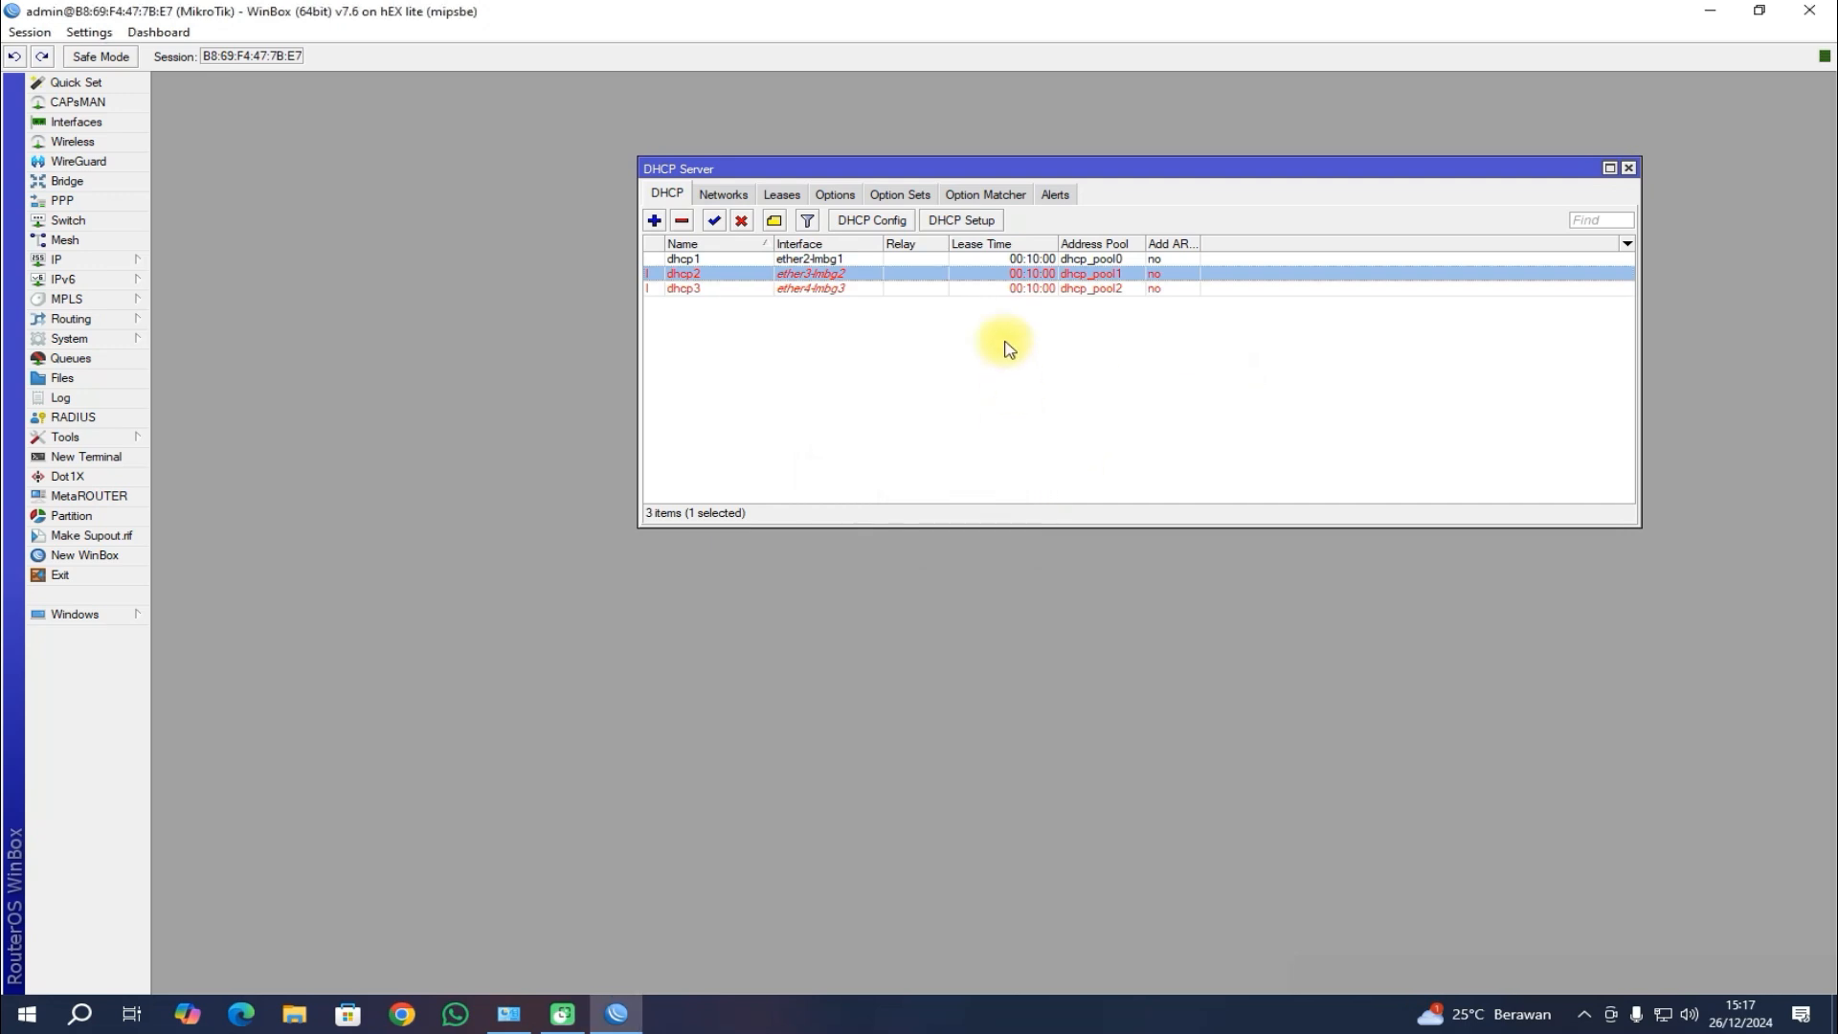
# Step: Set up a DHCP server on the ether5-umum interface with the DHCP Setup wizard, accepting its suggested values, and close the DHCP server list
pyautogui.click(972, 222)
pyautogui.click(1204, 334)
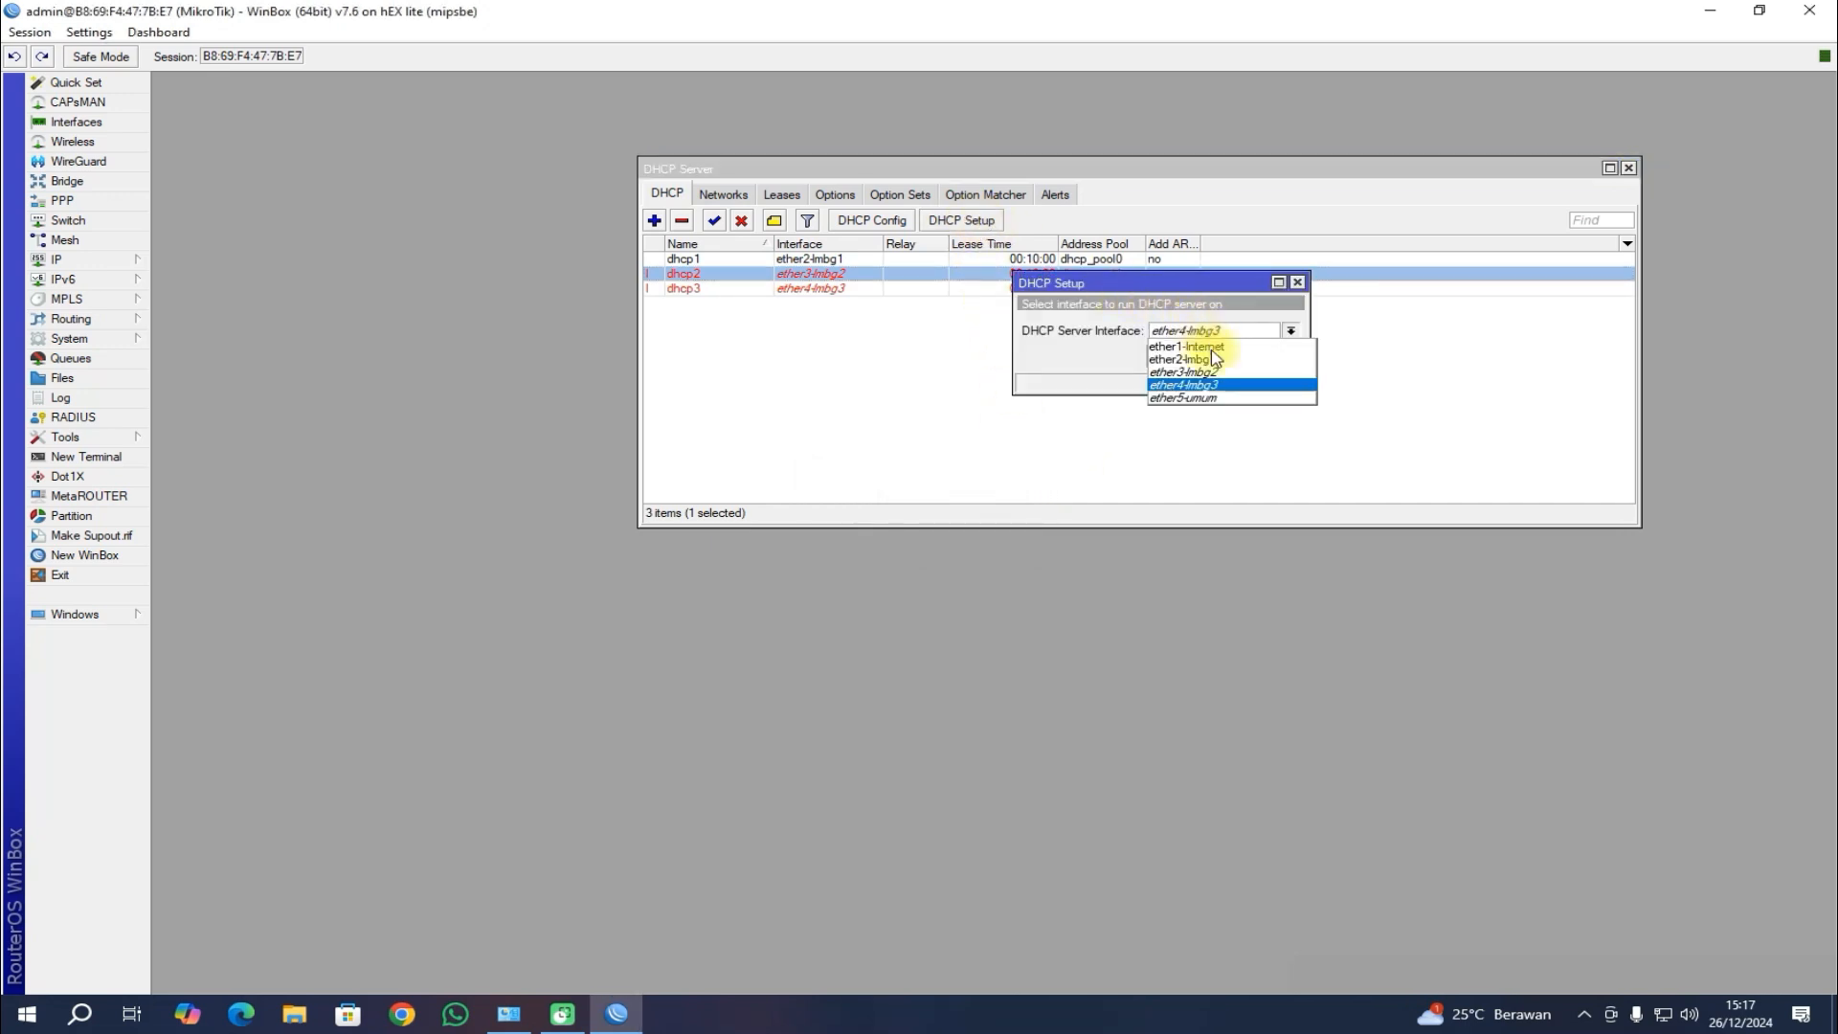
pyautogui.click(1222, 399)
pyautogui.click(1220, 360)
pyautogui.click(1217, 358)
pyautogui.click(1217, 358)
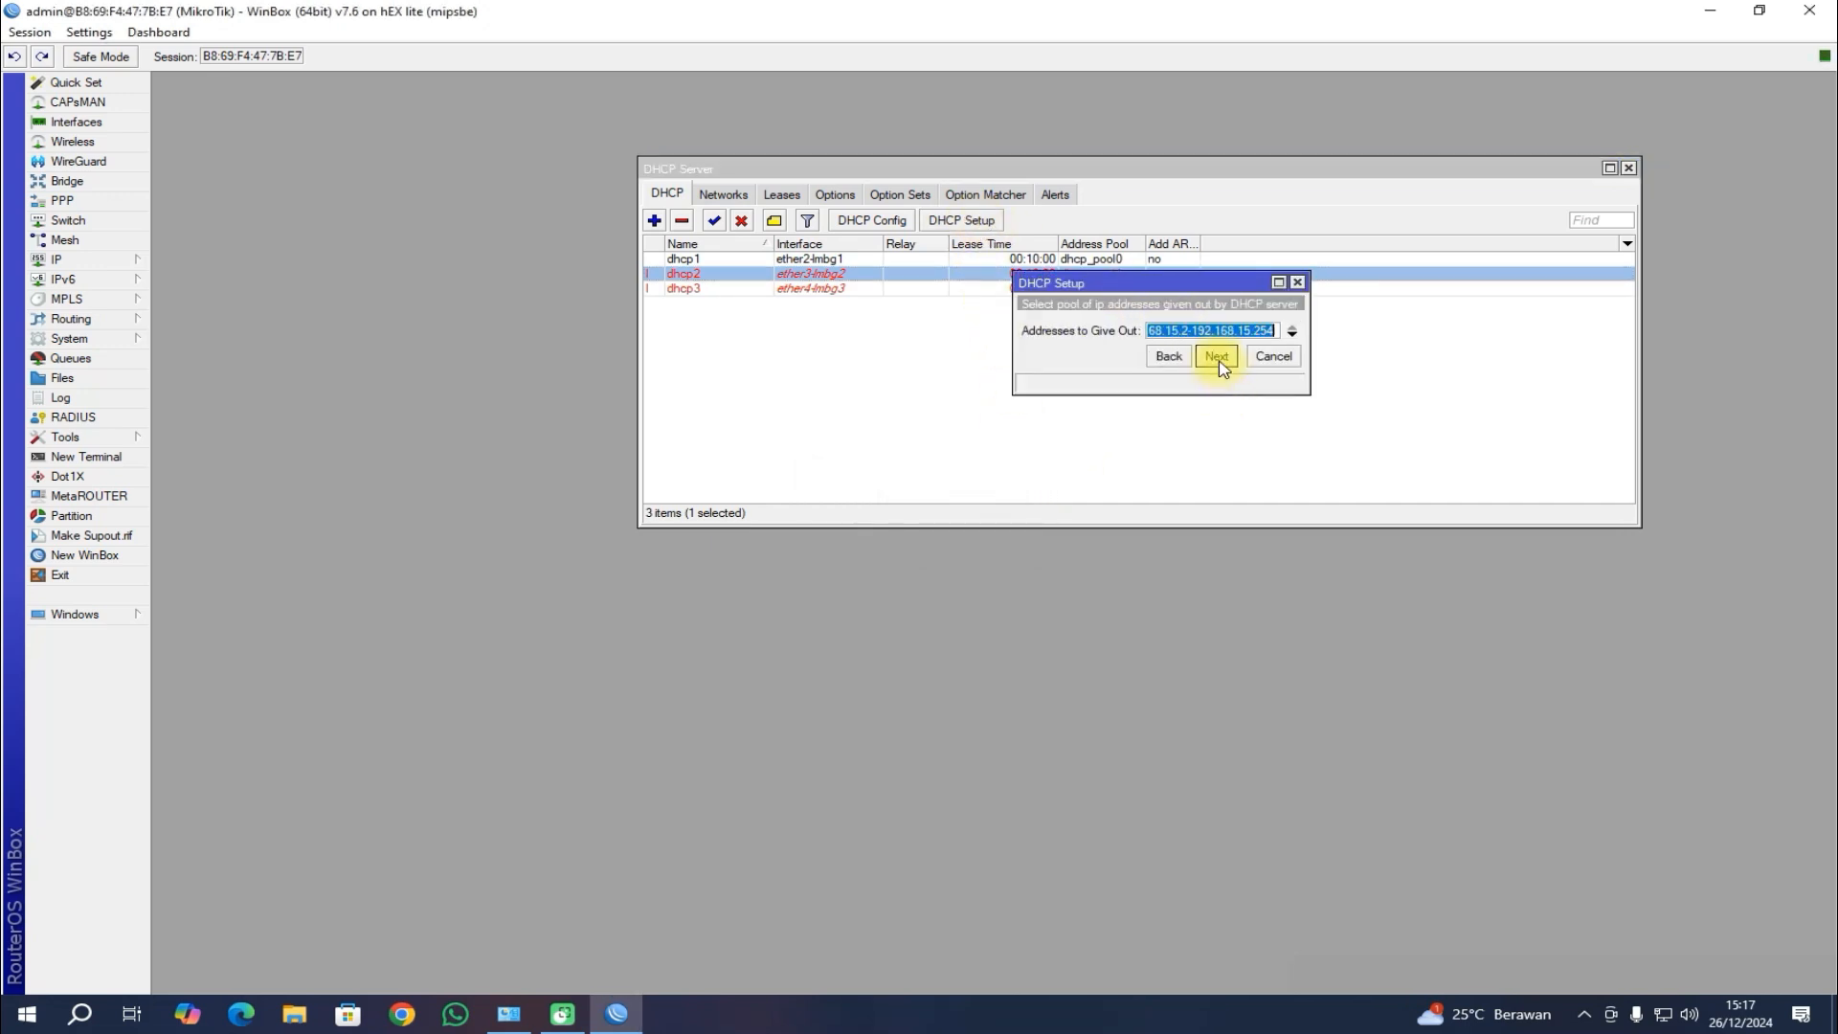
pyautogui.click(1218, 358)
pyautogui.click(1218, 358)
pyautogui.click(1217, 358)
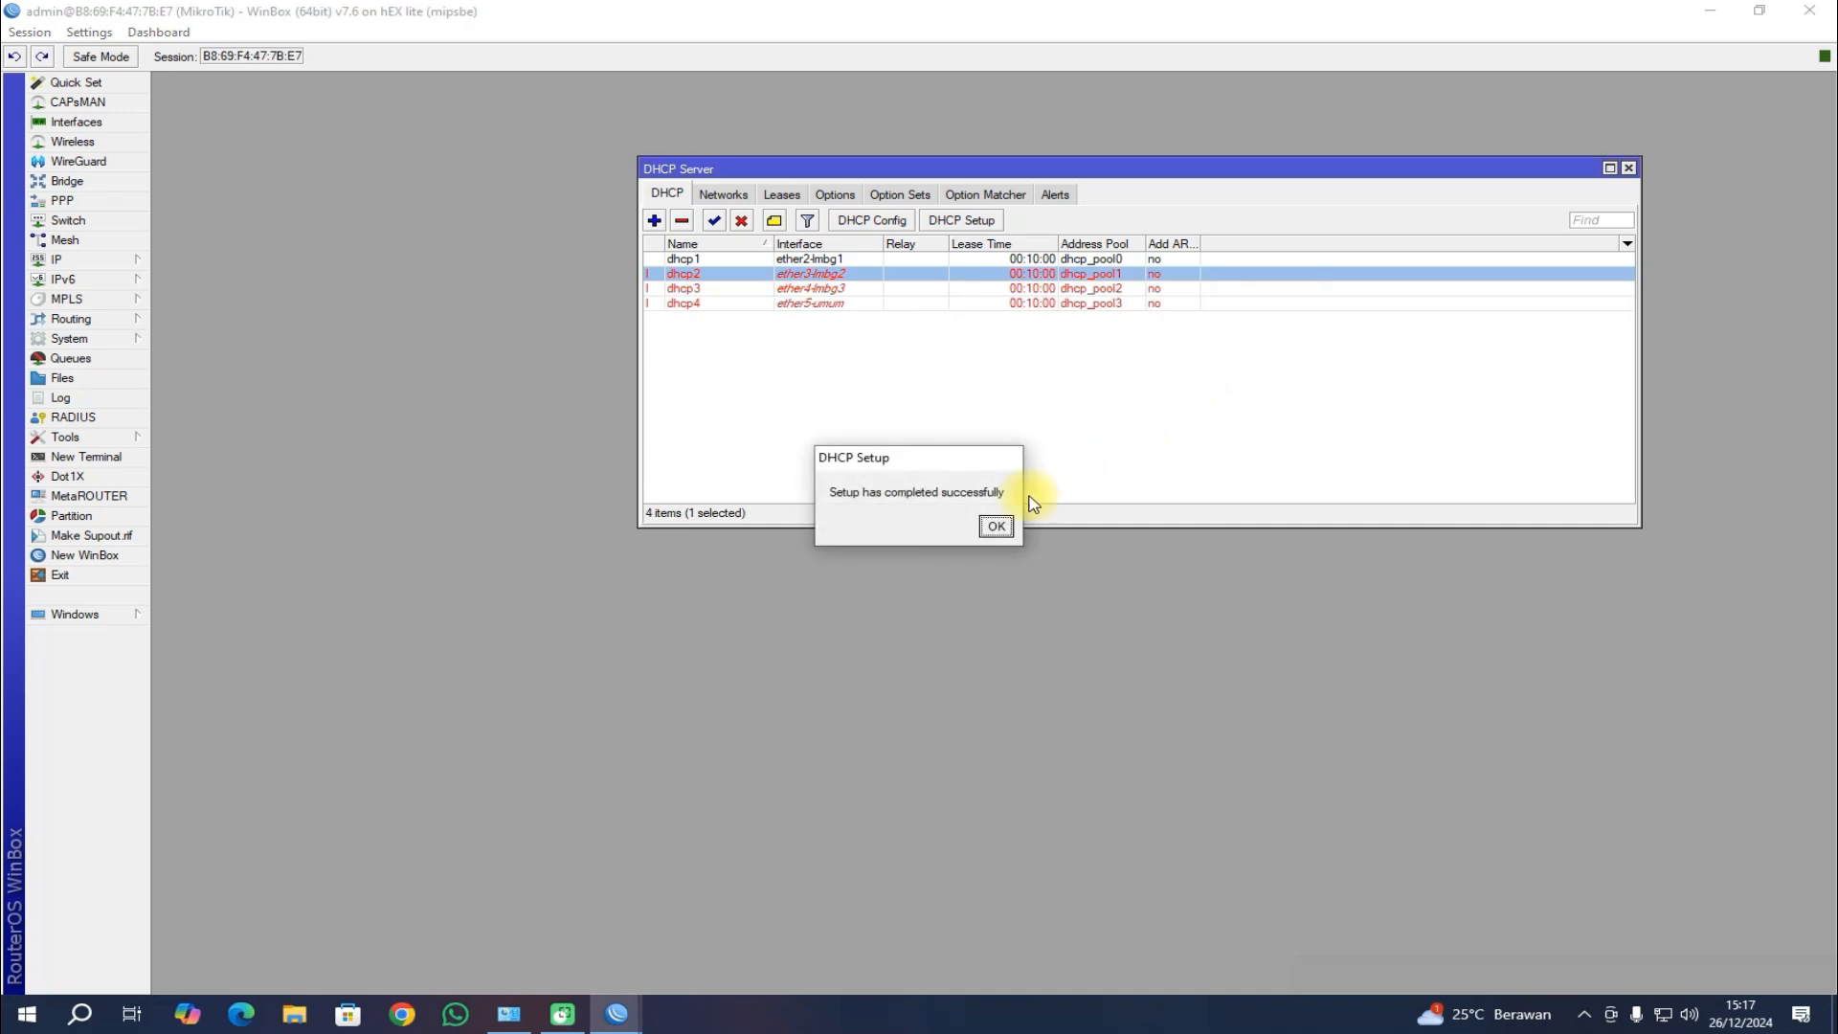
pyautogui.click(996, 526)
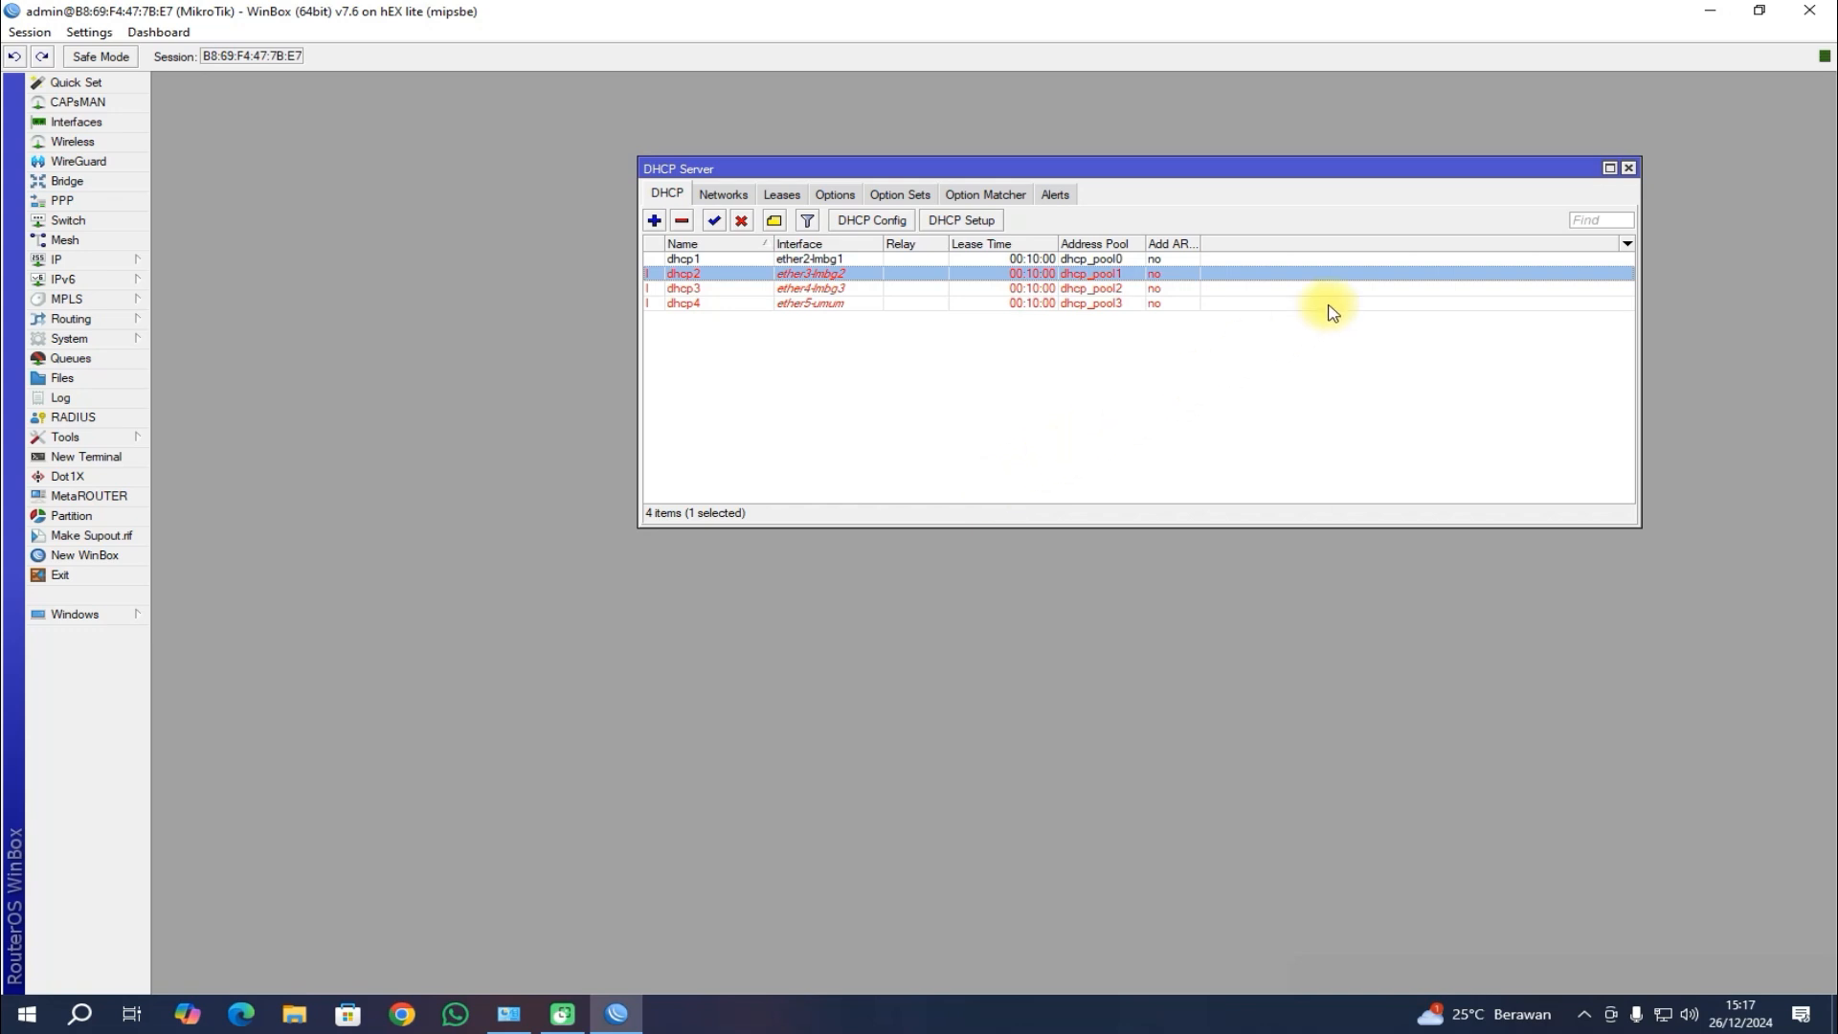
pyautogui.click(1628, 168)
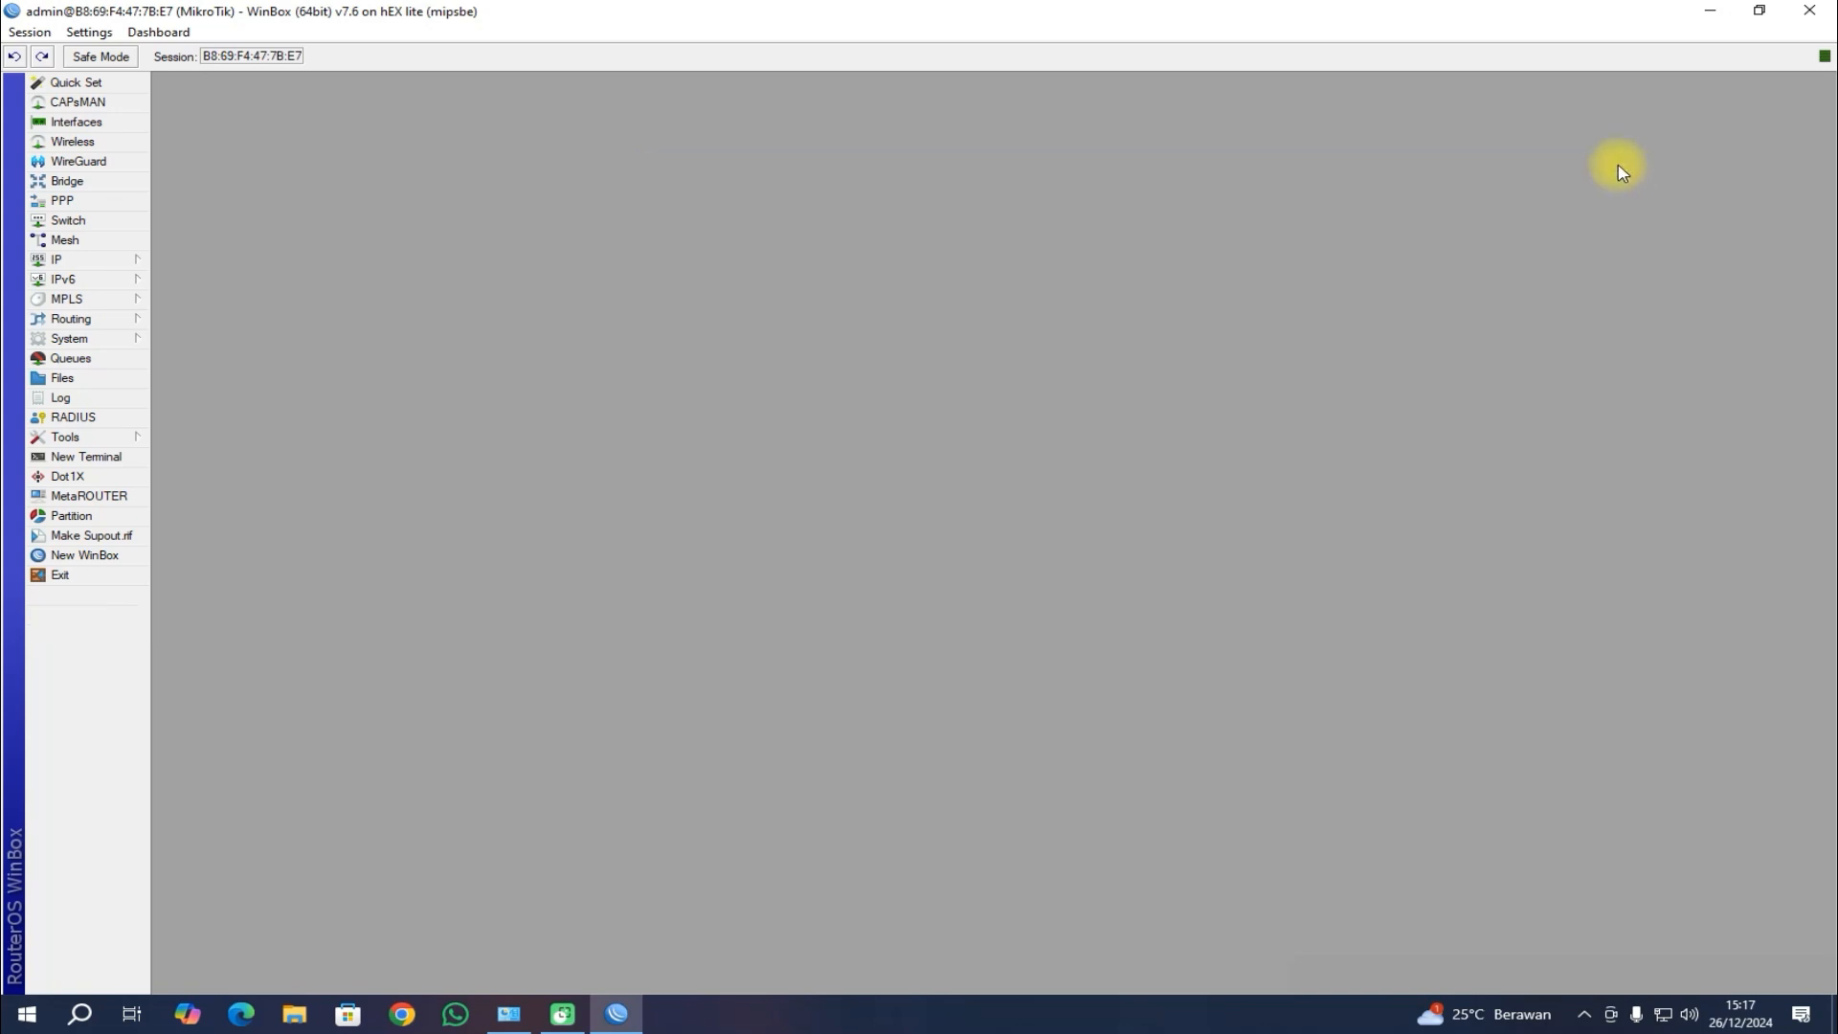
# Step: Start a new firewall NAT rule and set its action to masquerade
pyautogui.click(125, 258)
pyautogui.click(183, 399)
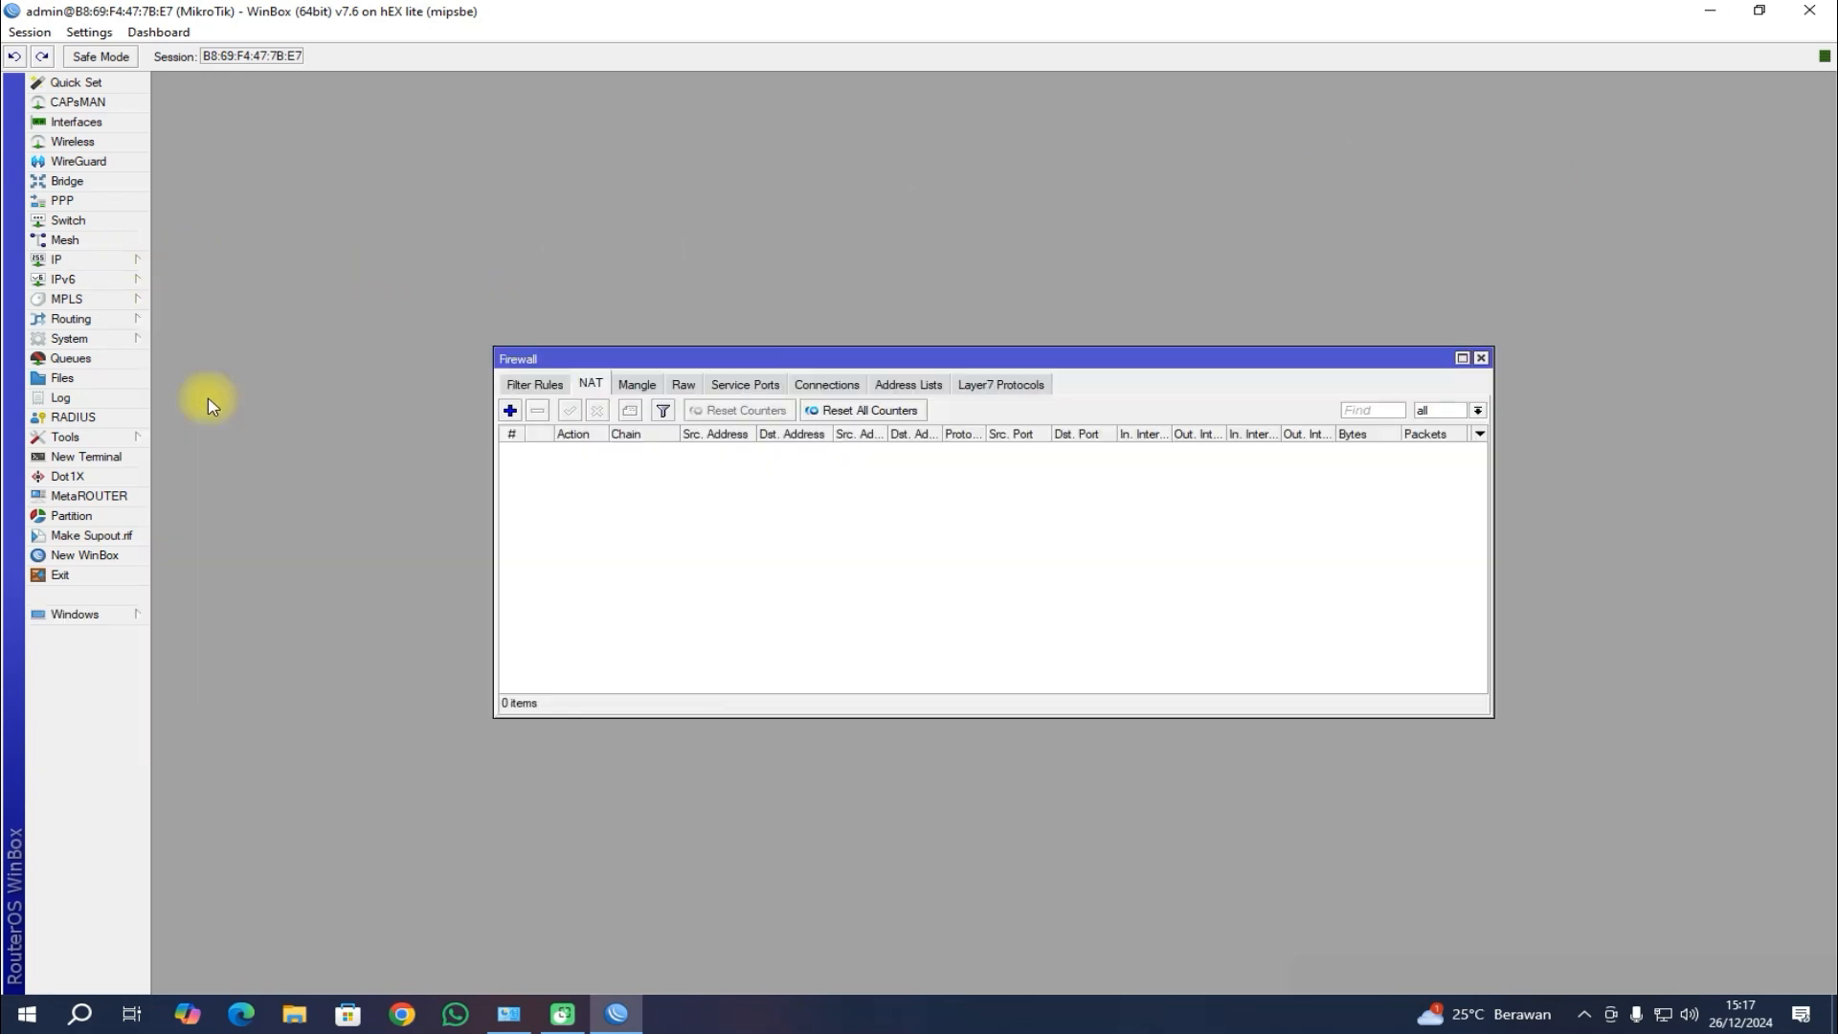
pyautogui.click(510, 414)
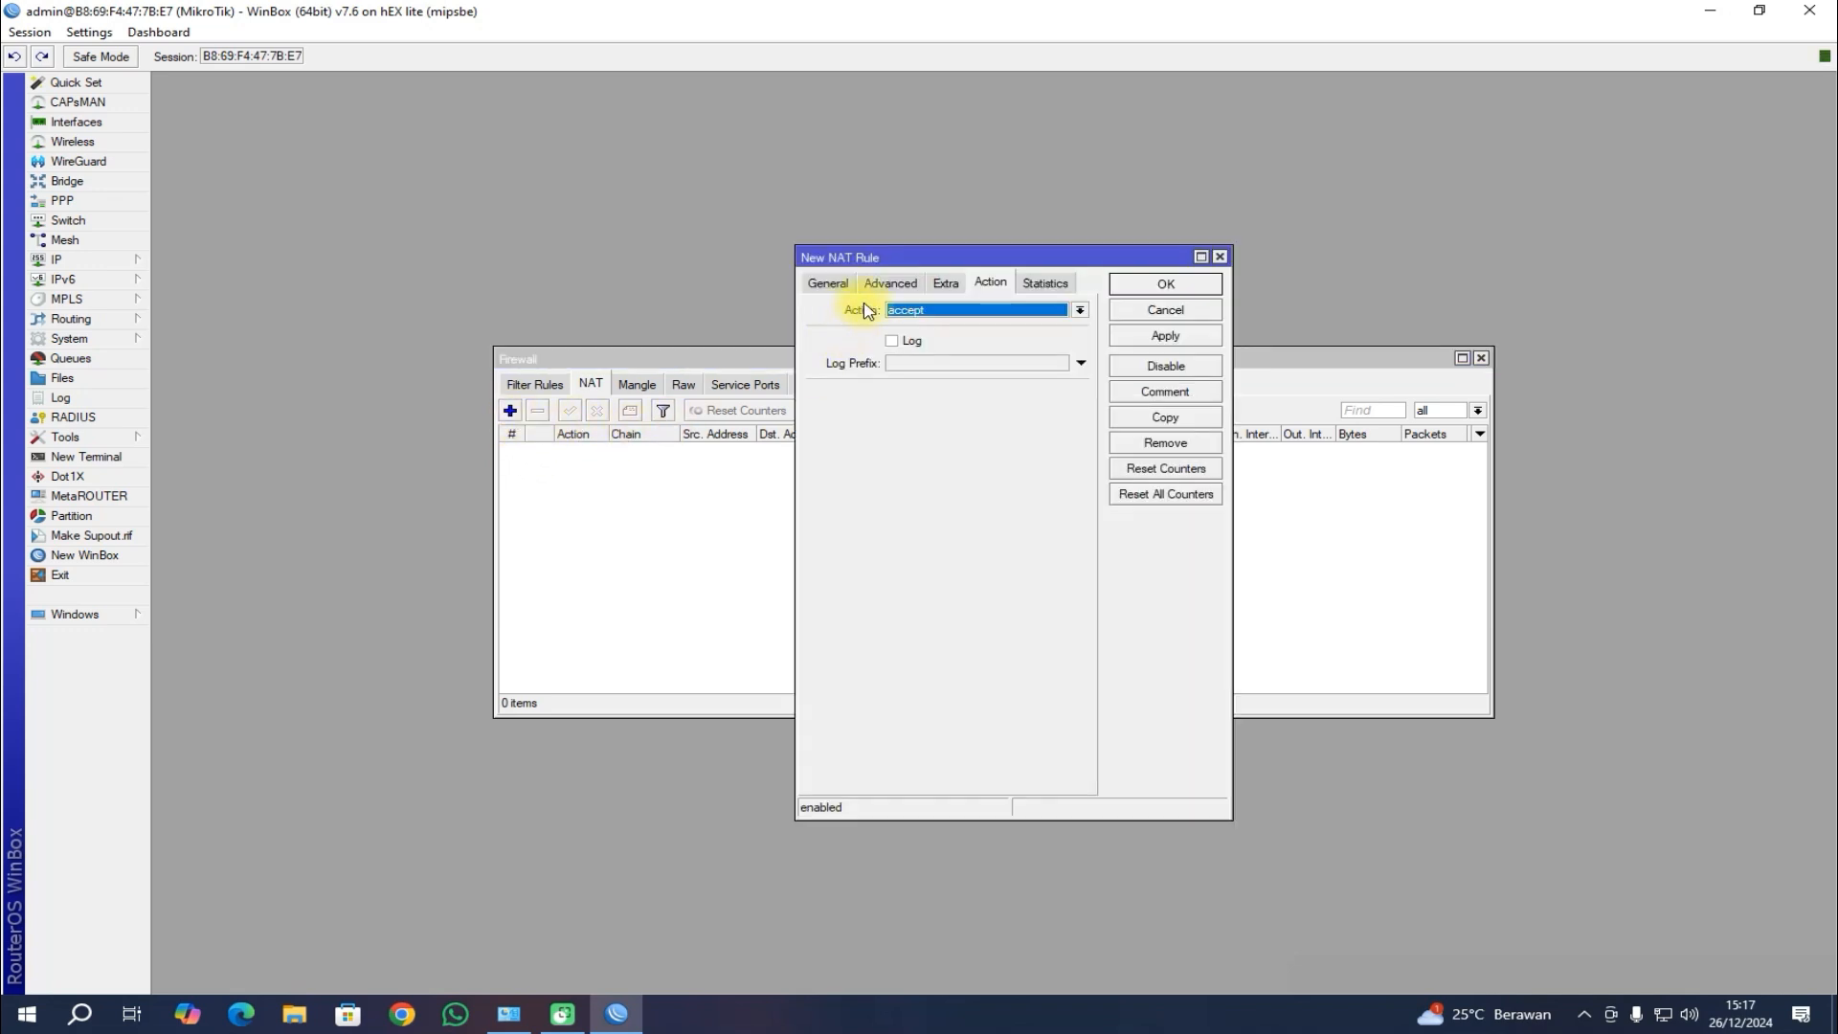
pyautogui.click(1022, 309)
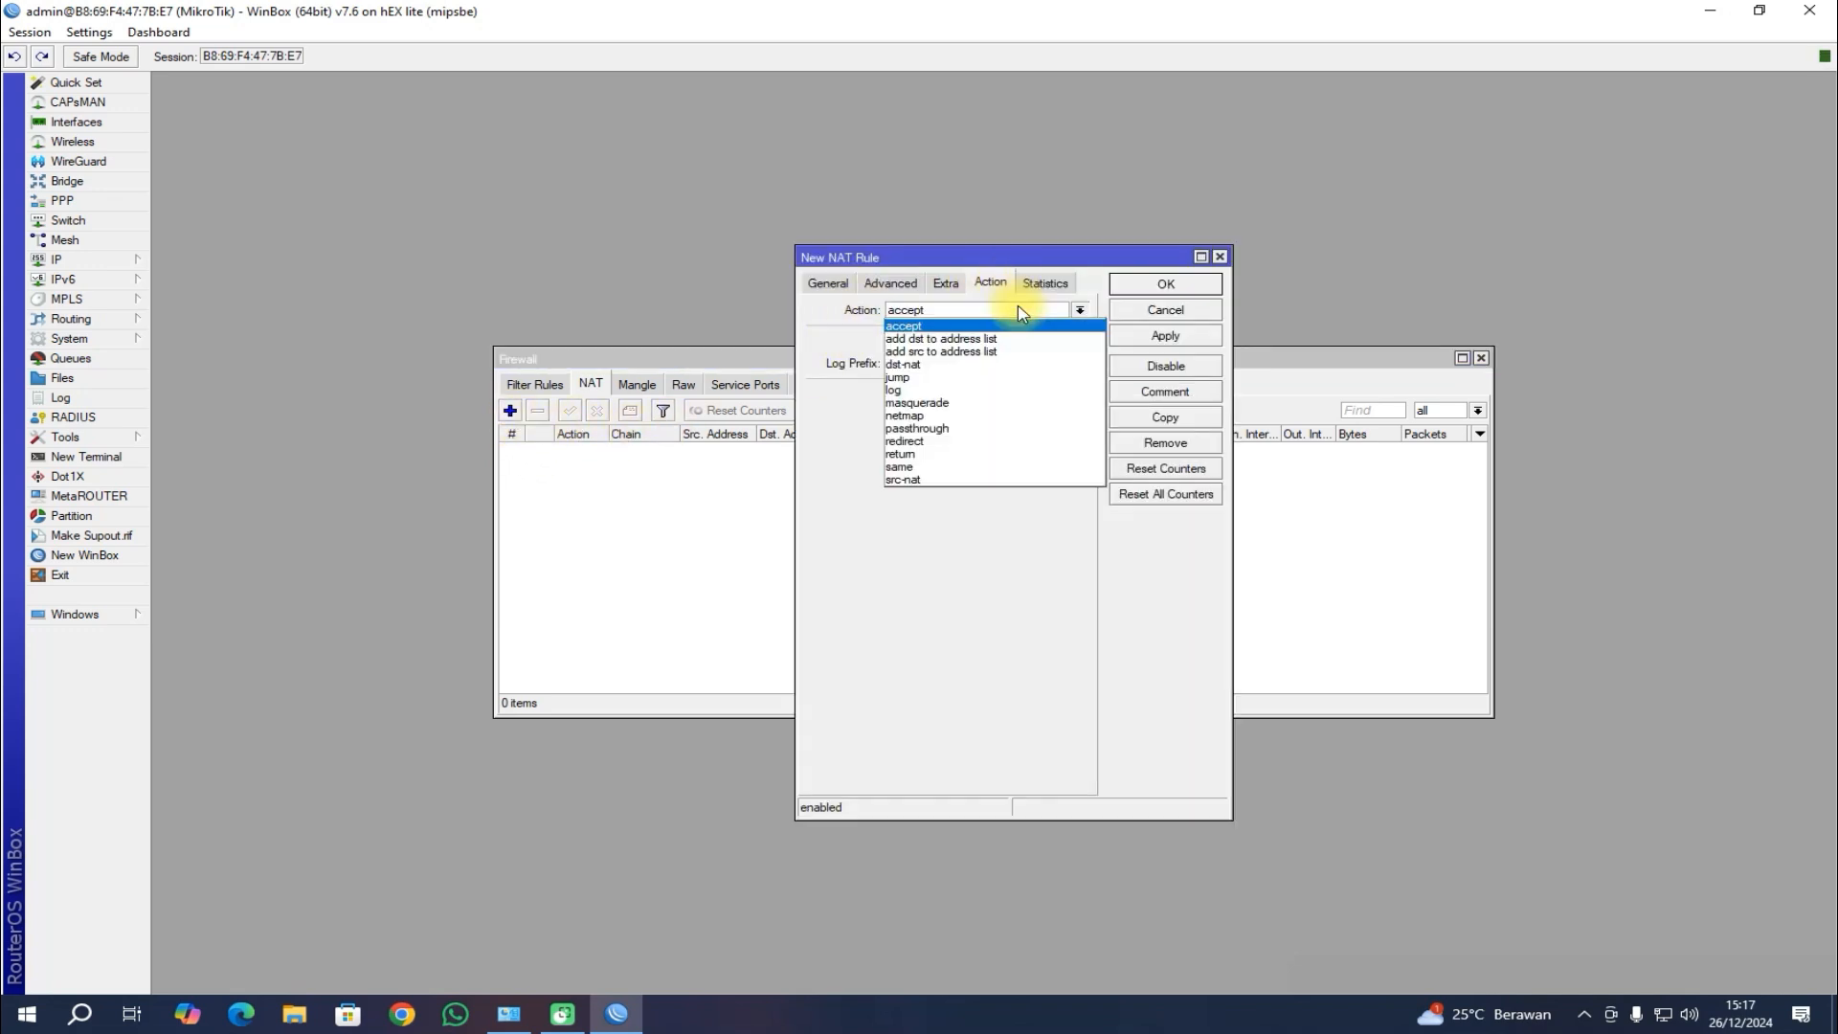
pyautogui.click(973, 403)
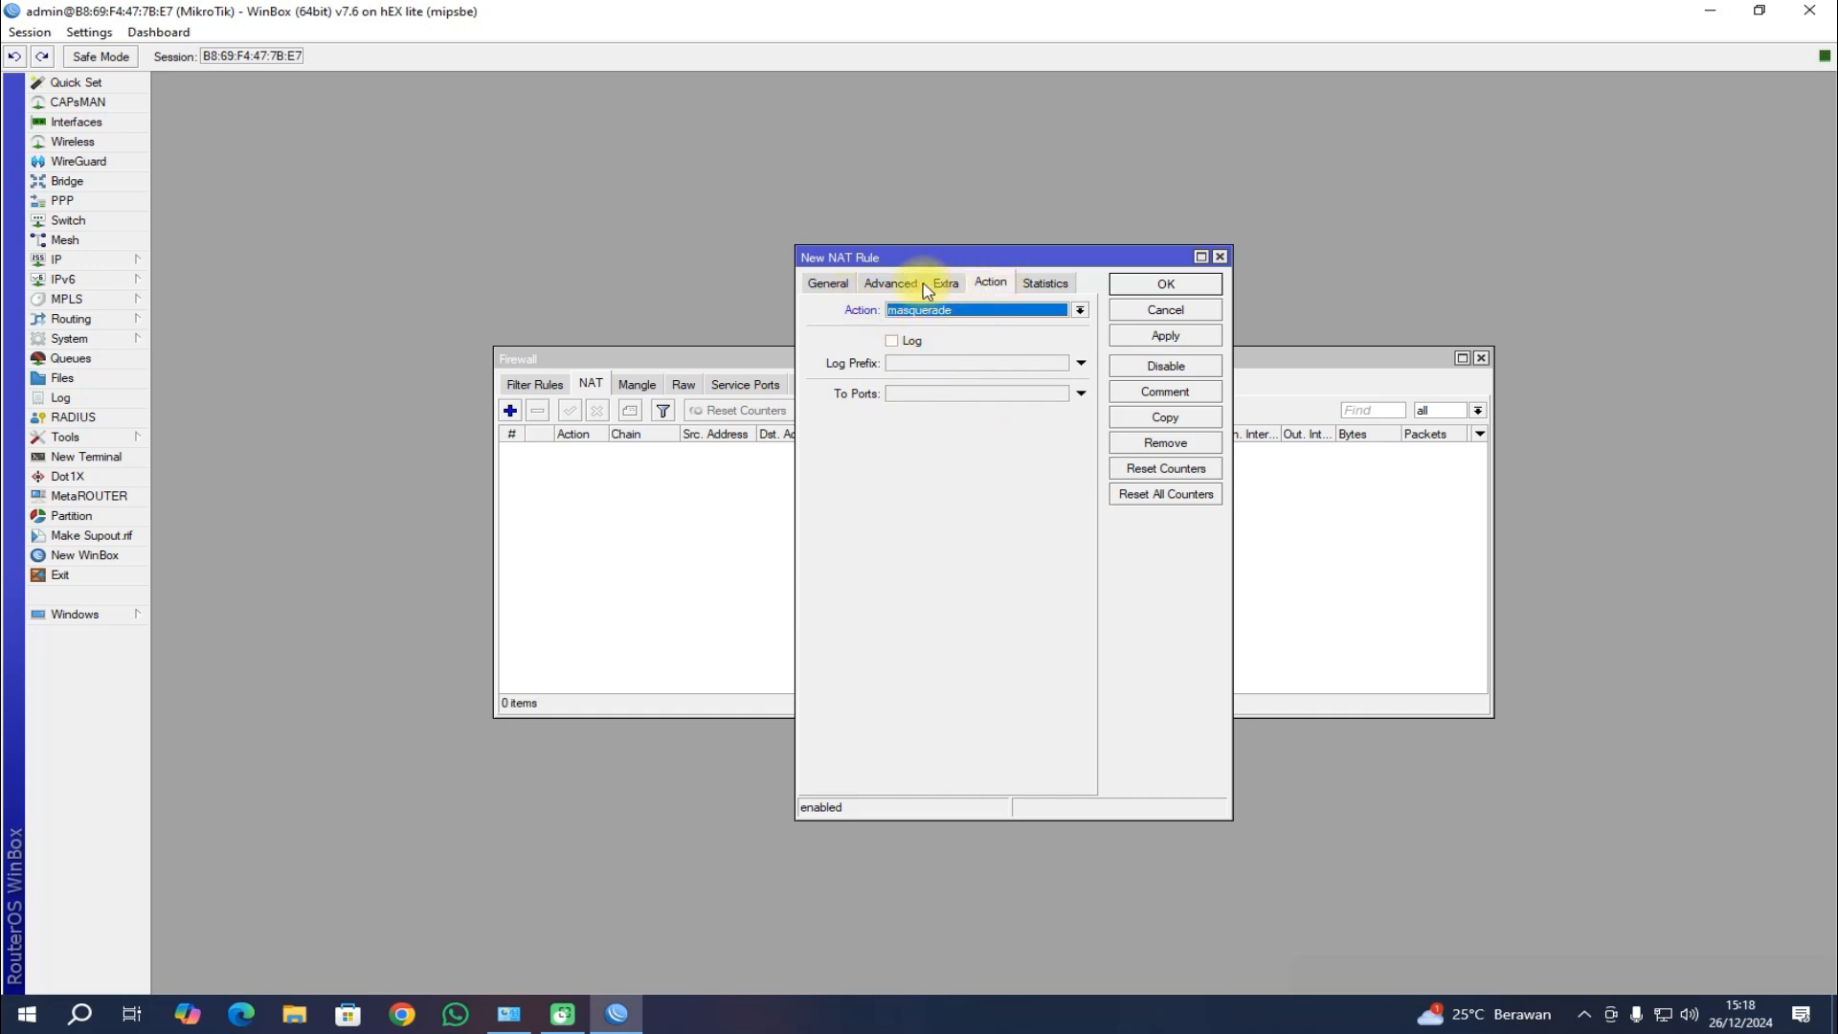
# Step: Set the NAT rule's out interface to ether1-Internet in the srcnat chain, save the rule and close the firewall settings
pyautogui.click(840, 286)
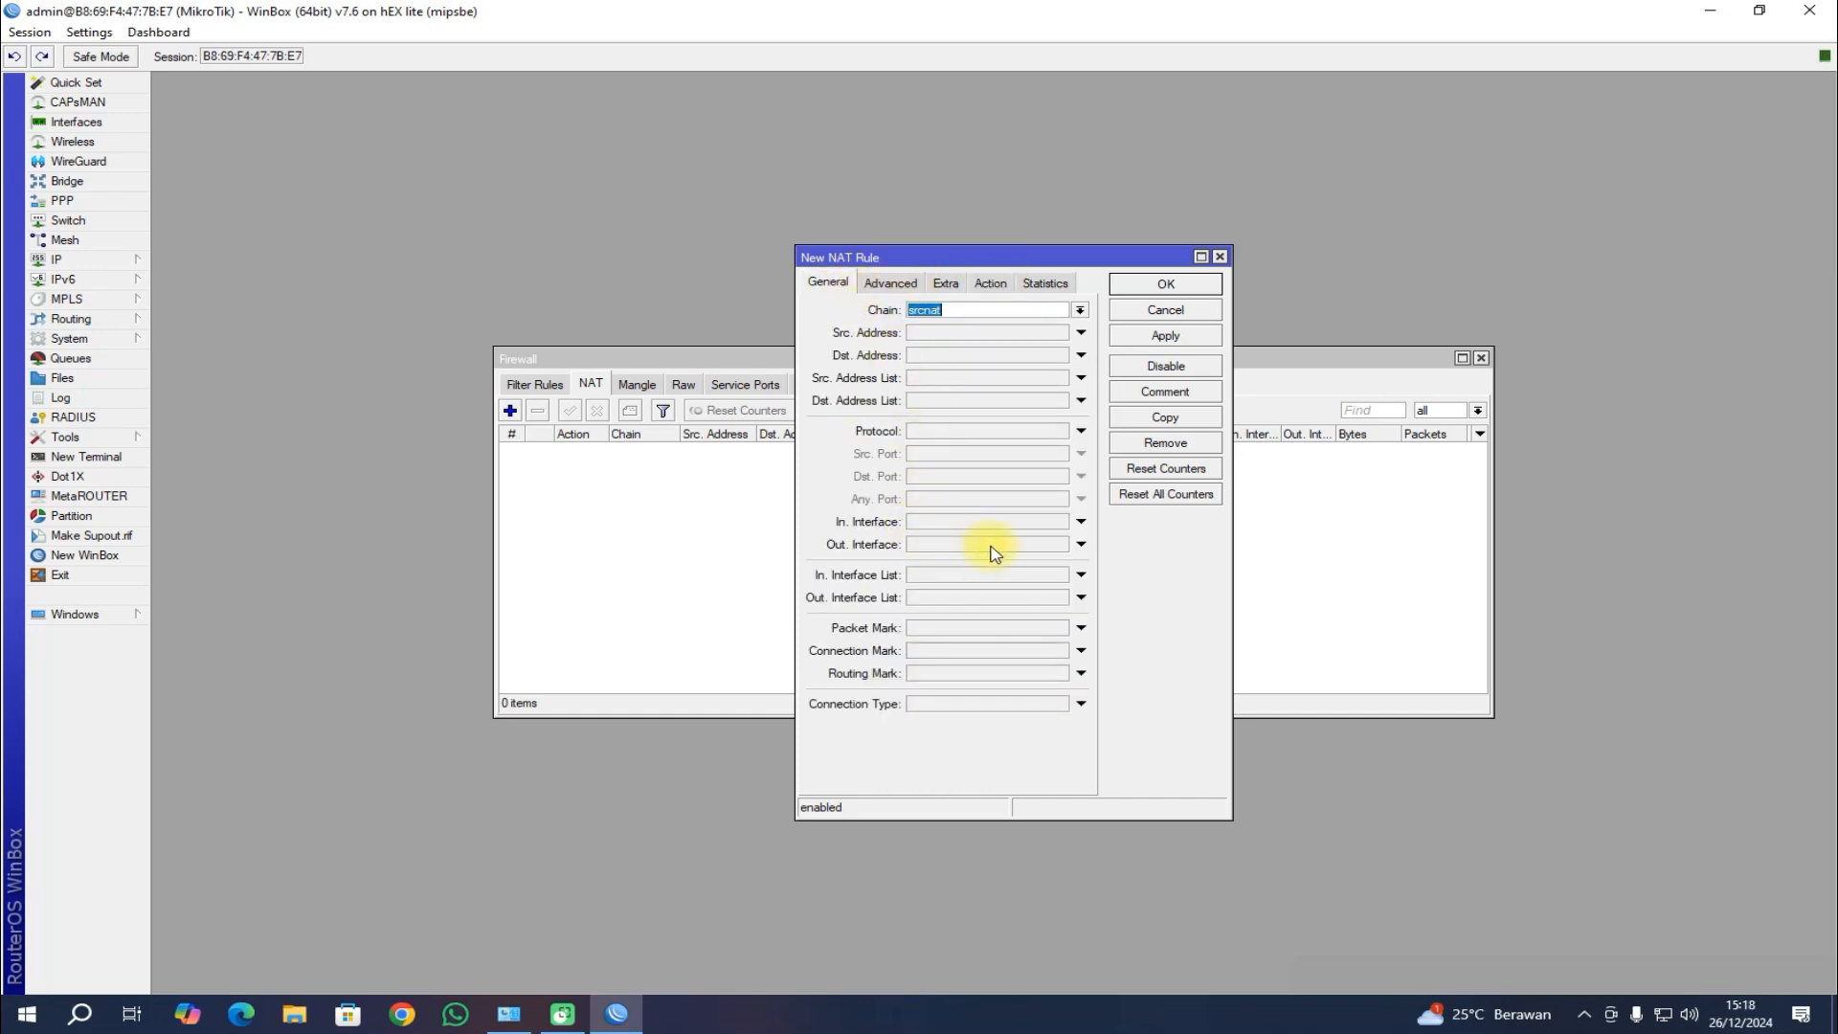
pyautogui.click(1054, 545)
pyautogui.click(1059, 545)
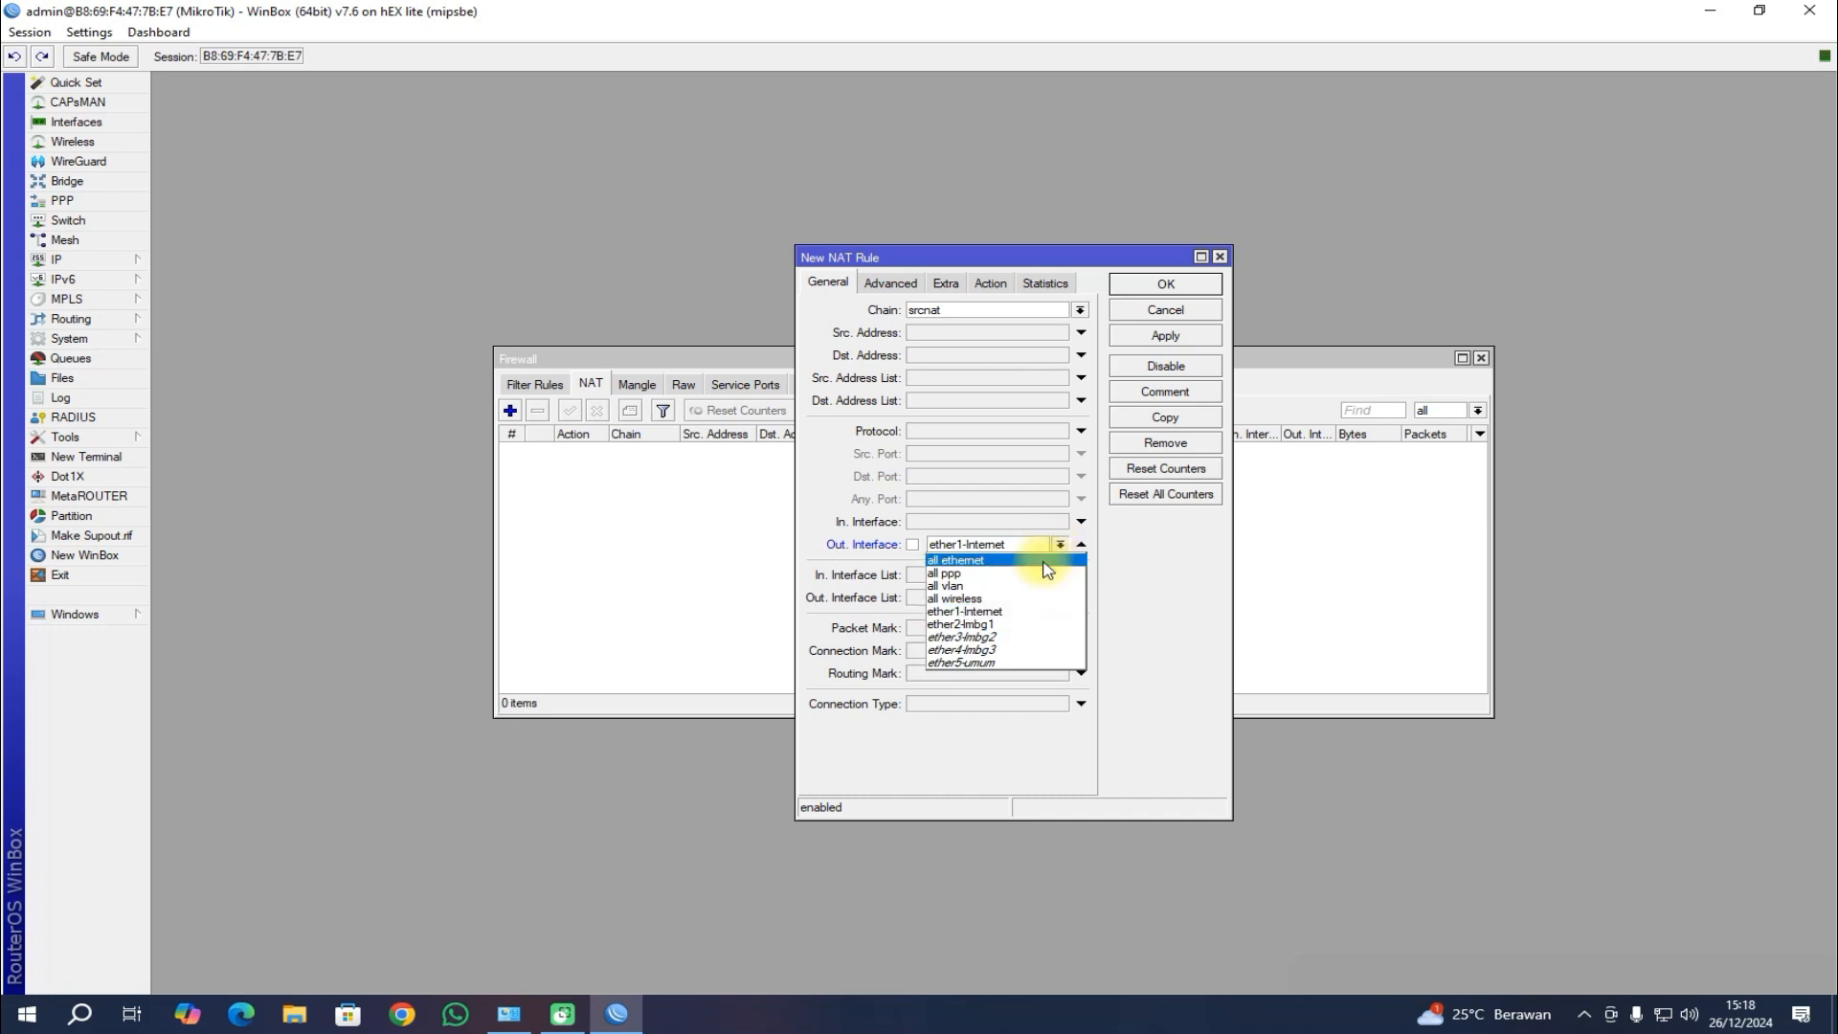
pyautogui.click(1017, 615)
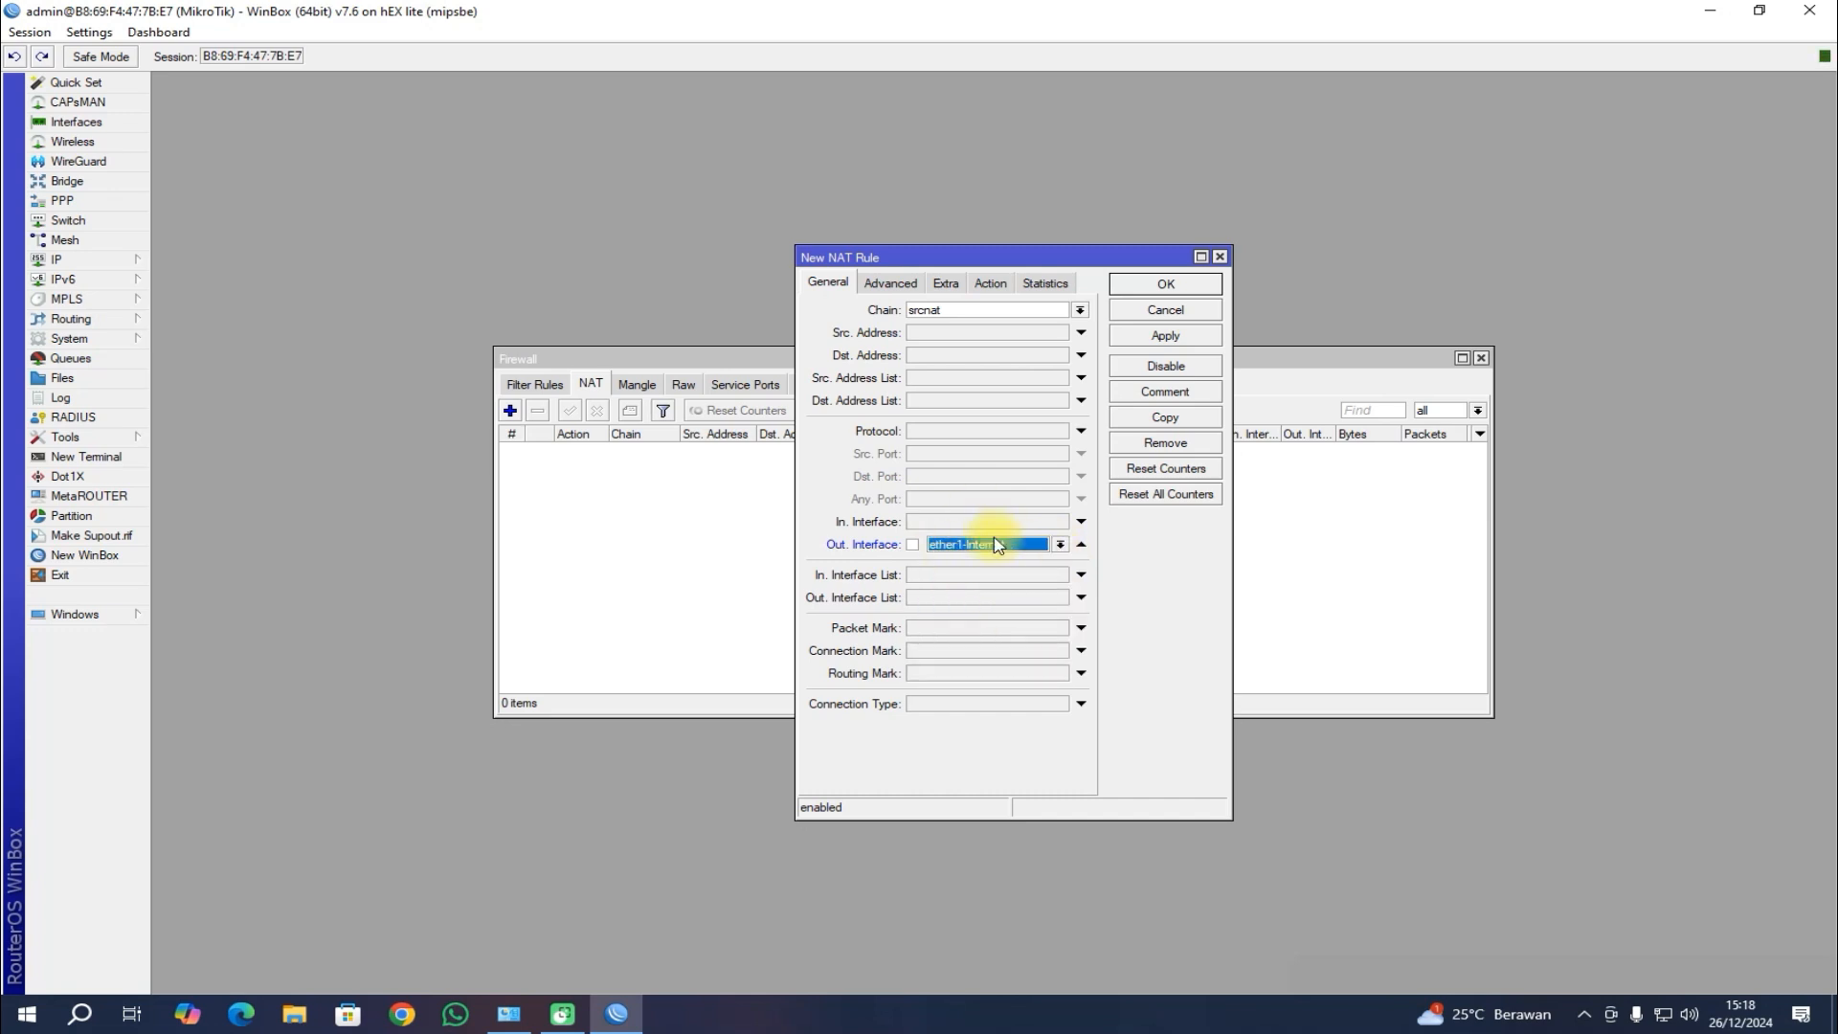
pyautogui.click(1165, 340)
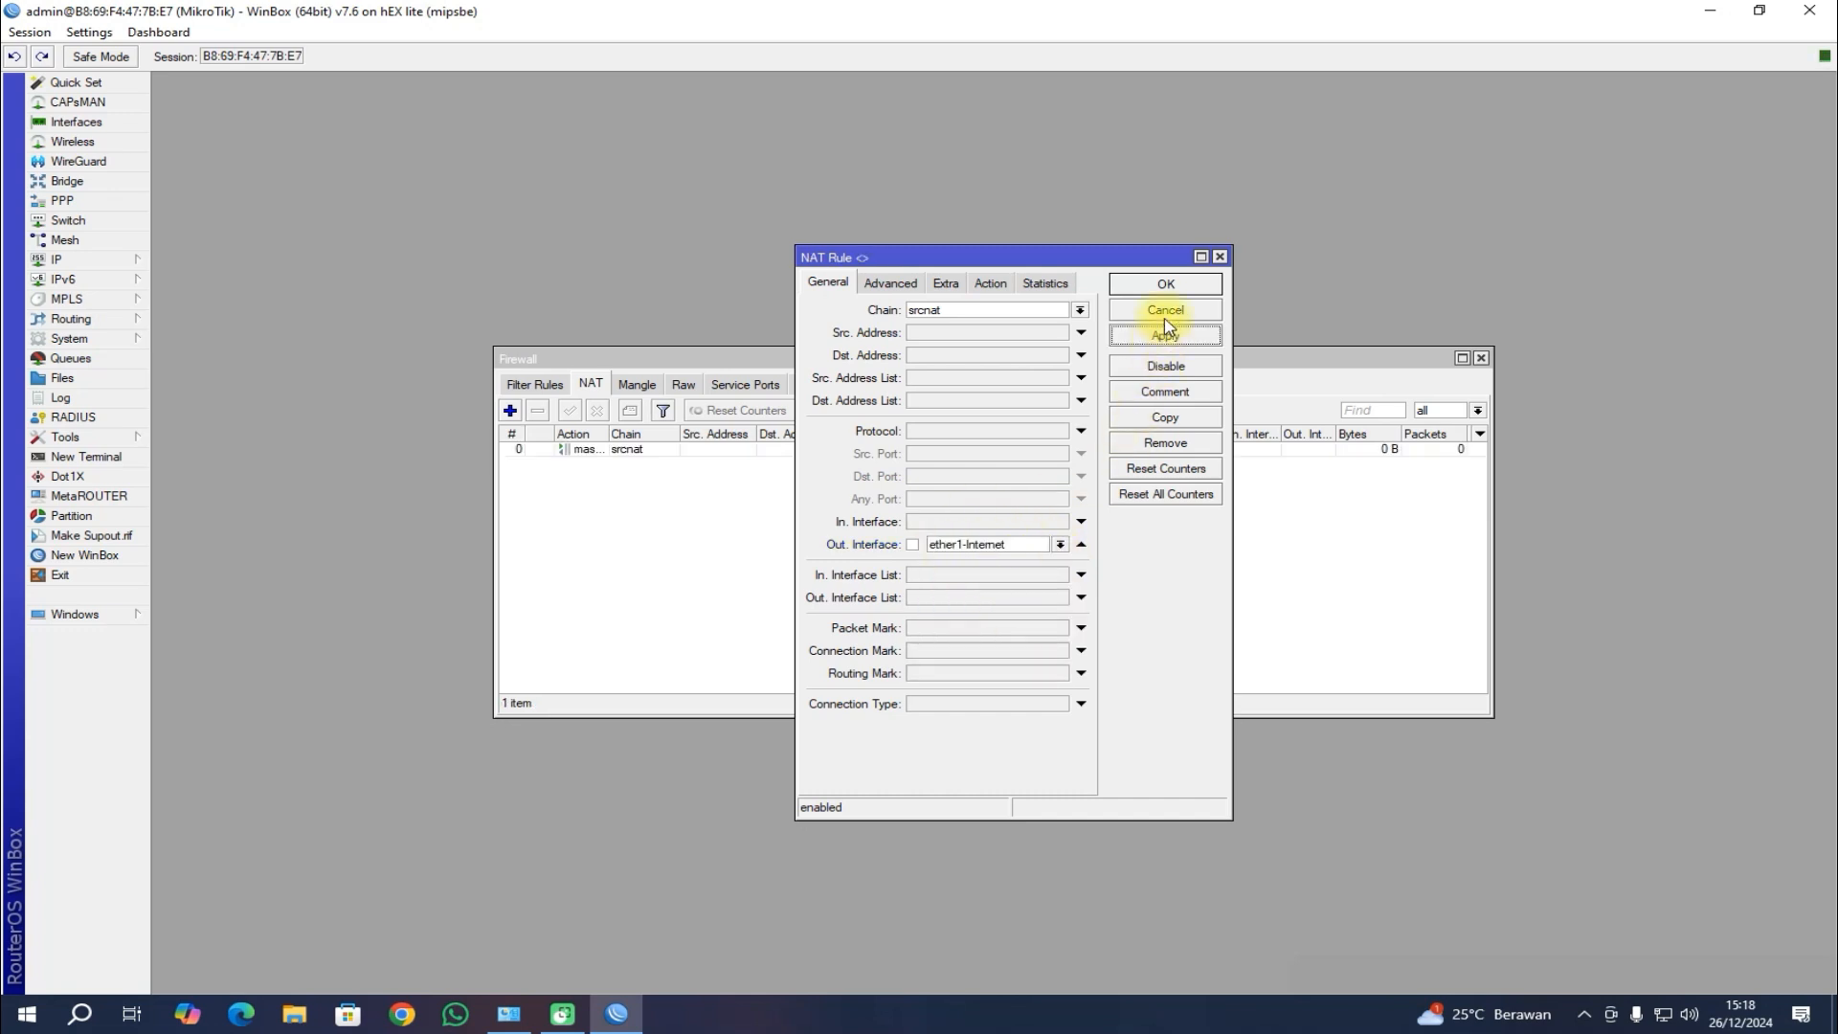
pyautogui.click(1165, 284)
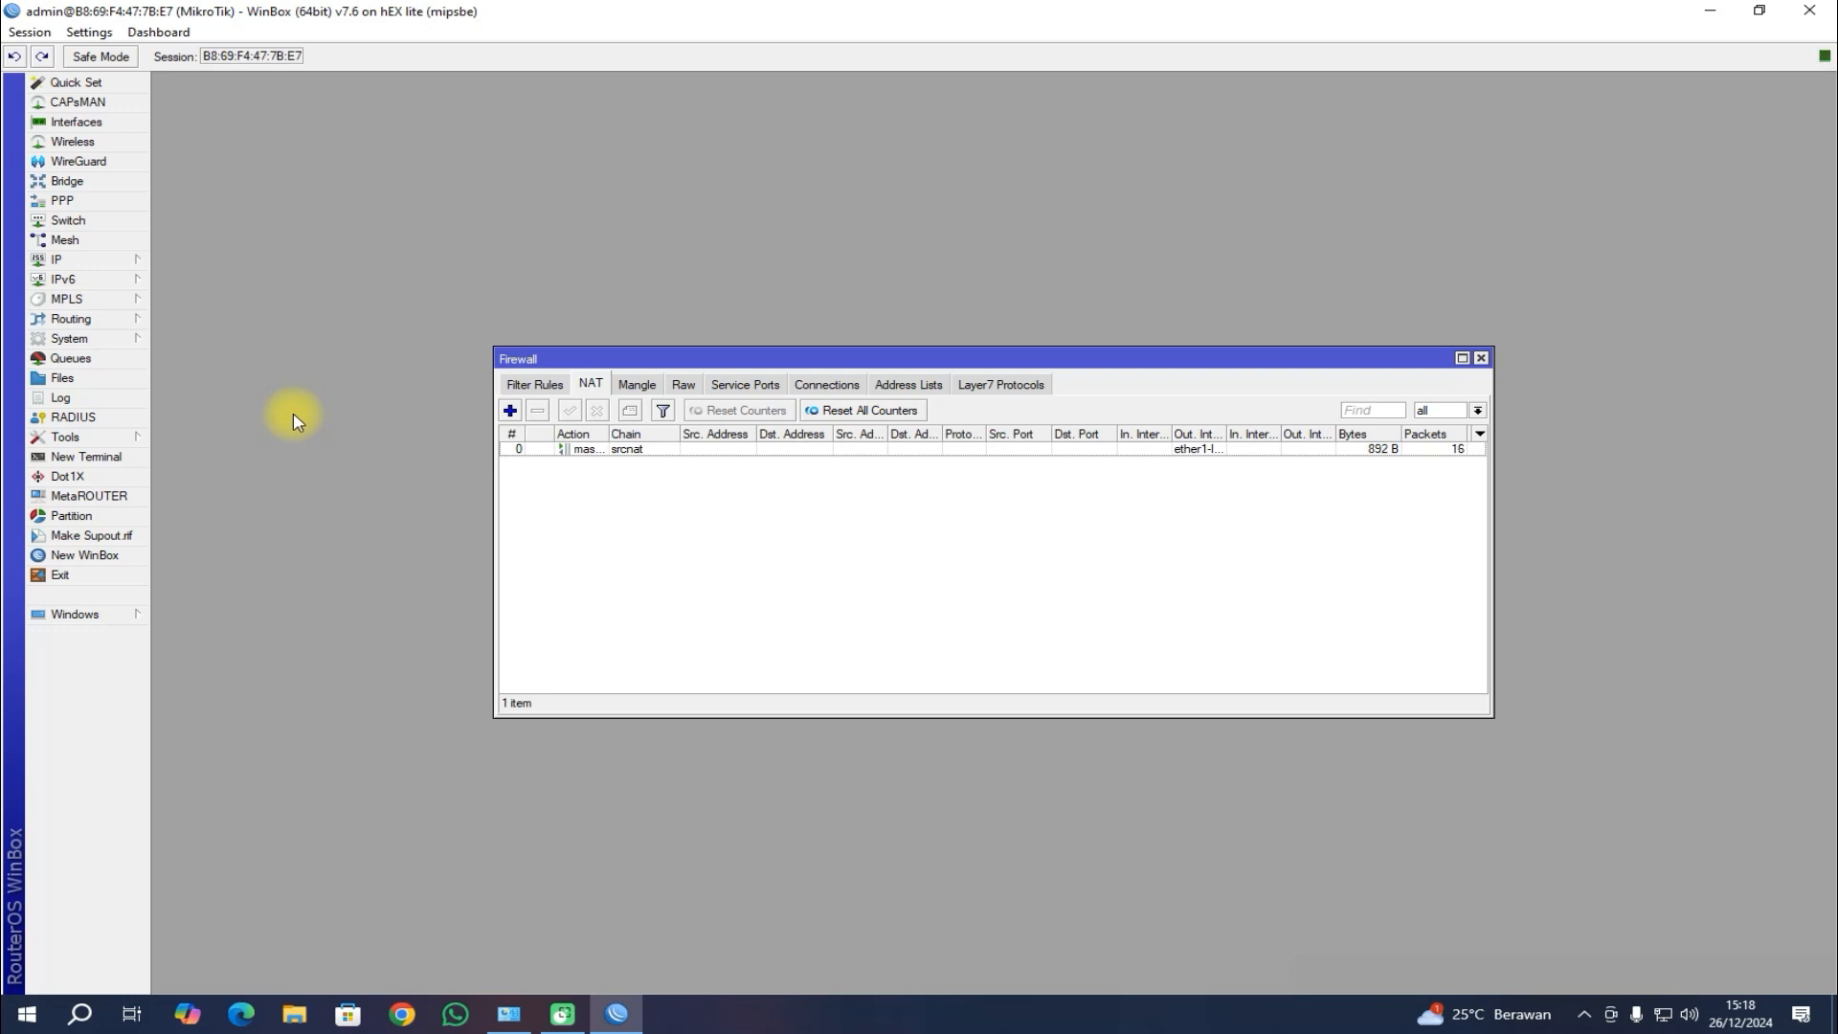
pyautogui.click(1481, 360)
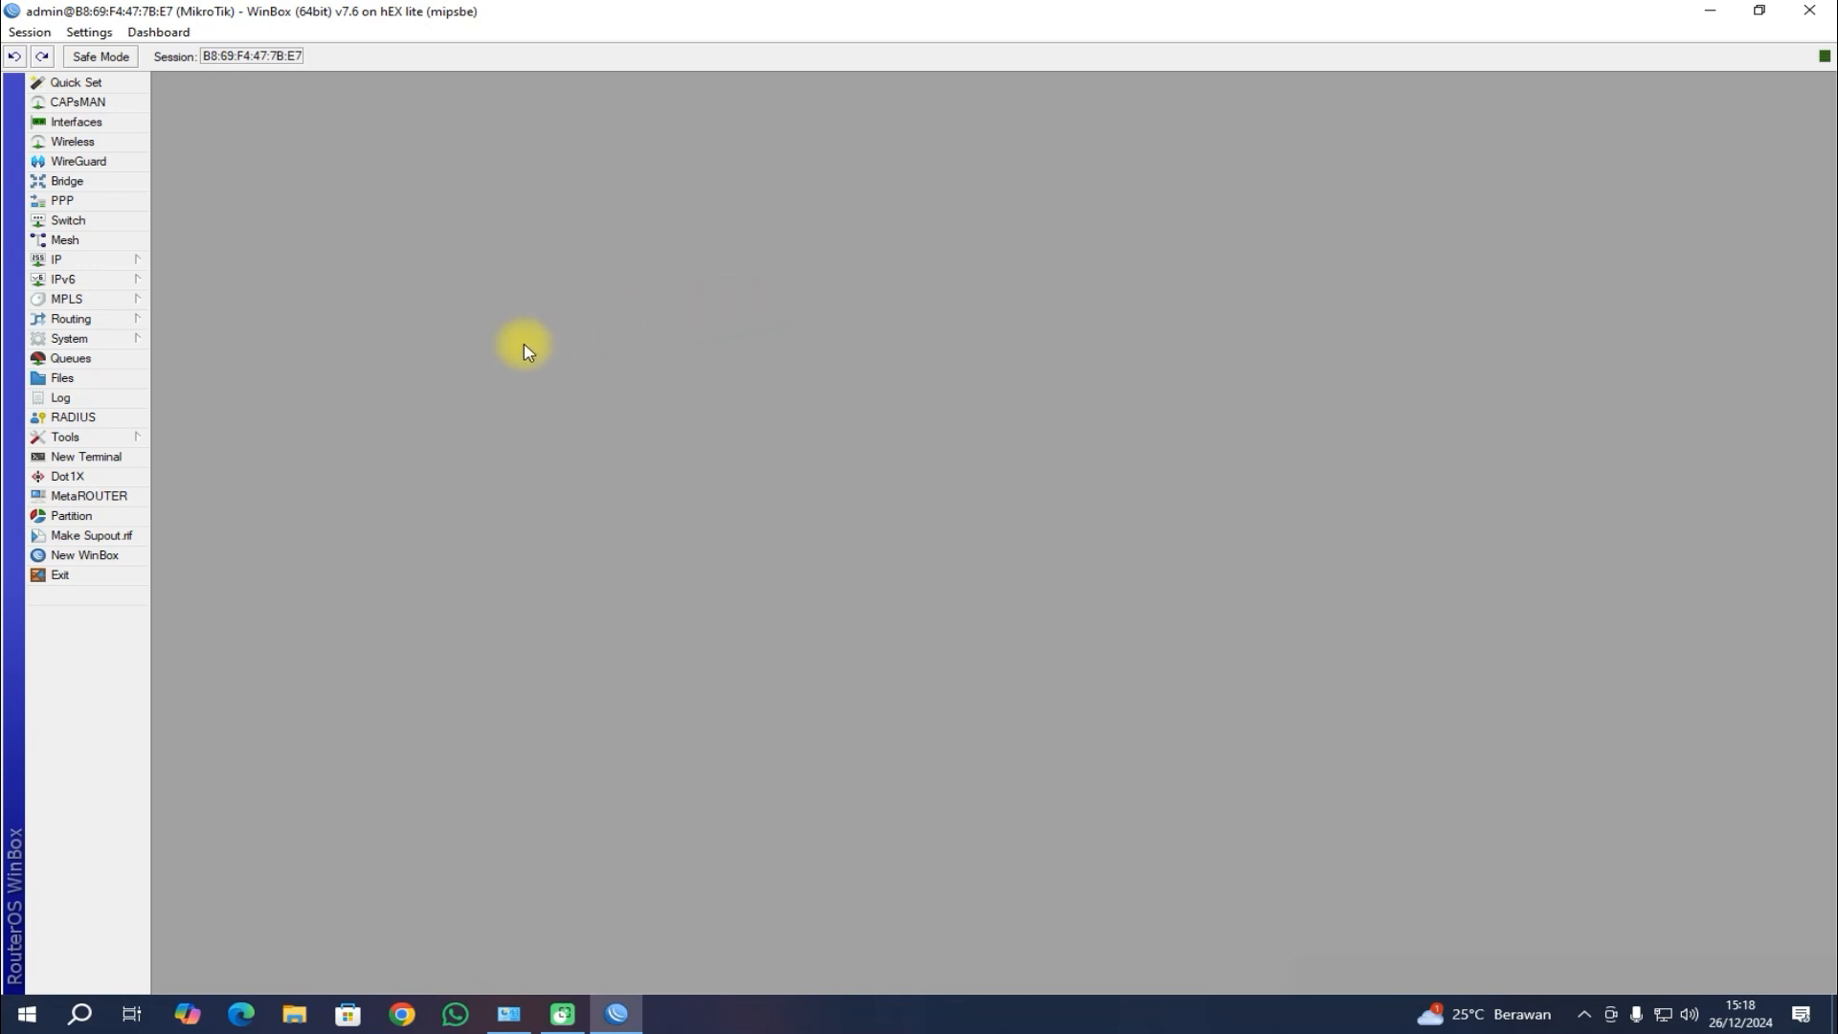
# Step: Start a new simple queue and name it Sumber_internet
pyautogui.click(87, 362)
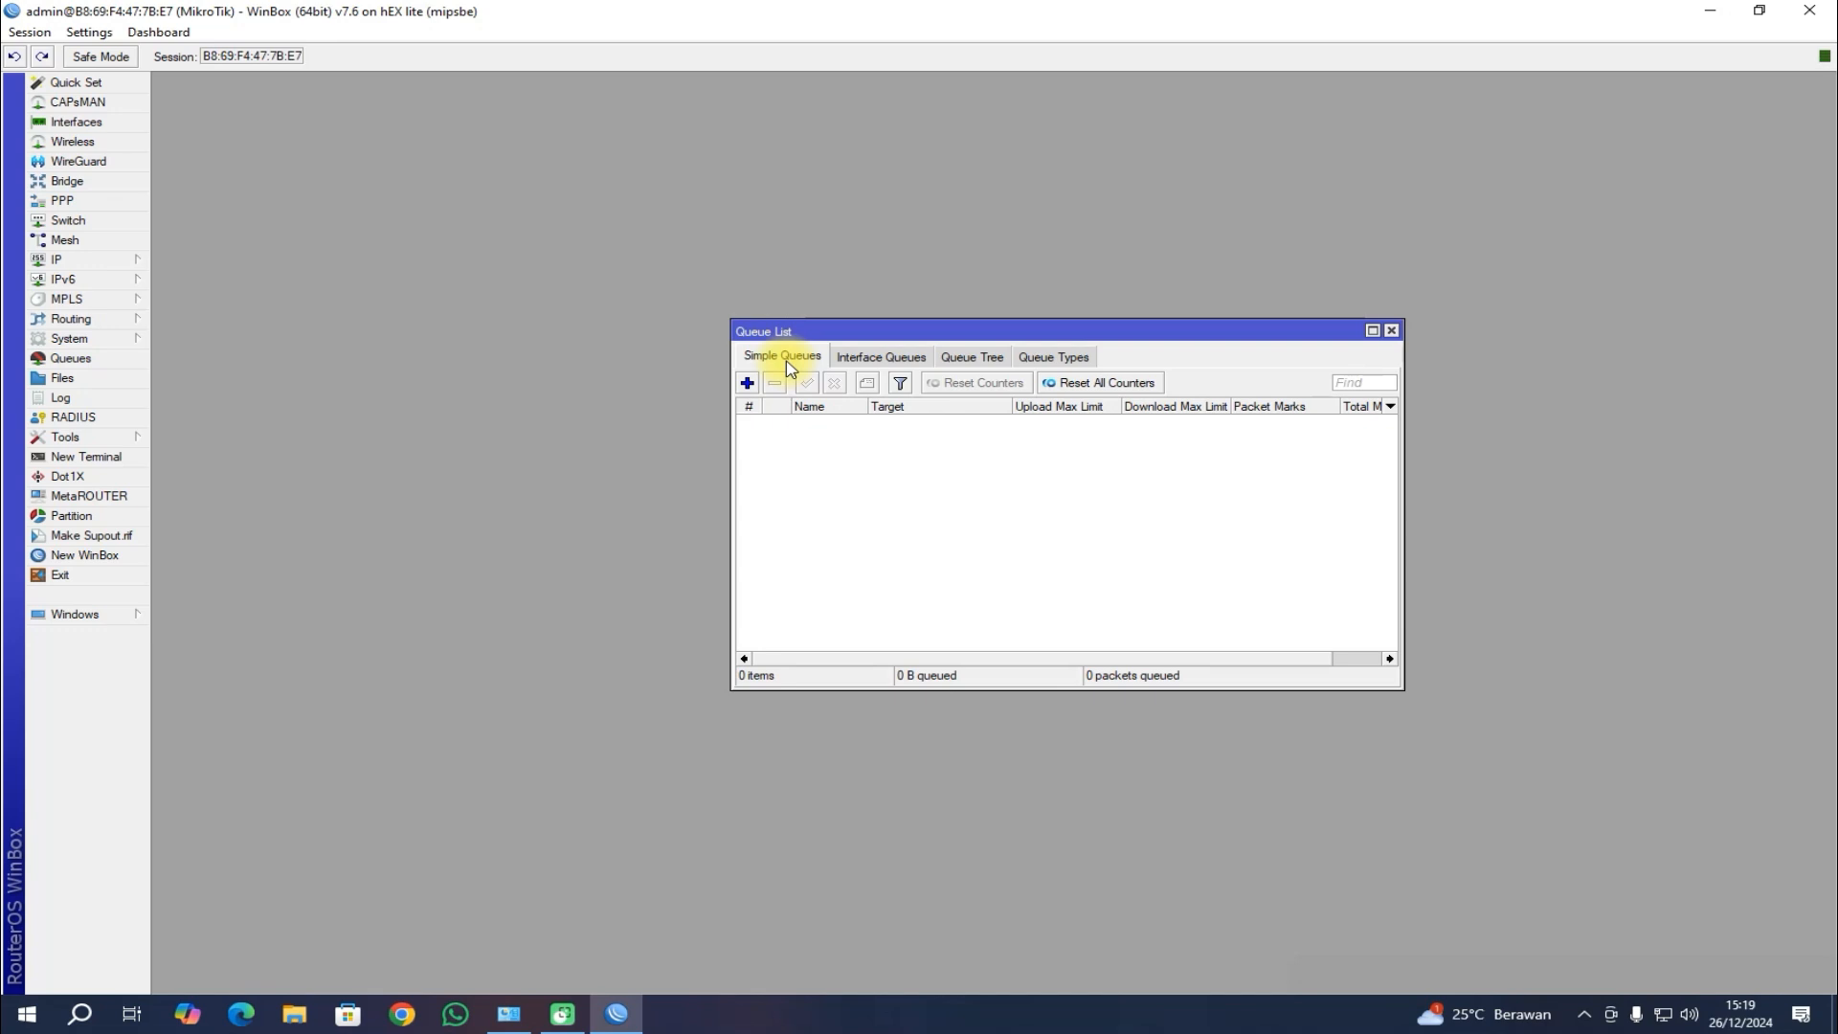
pyautogui.click(746, 382)
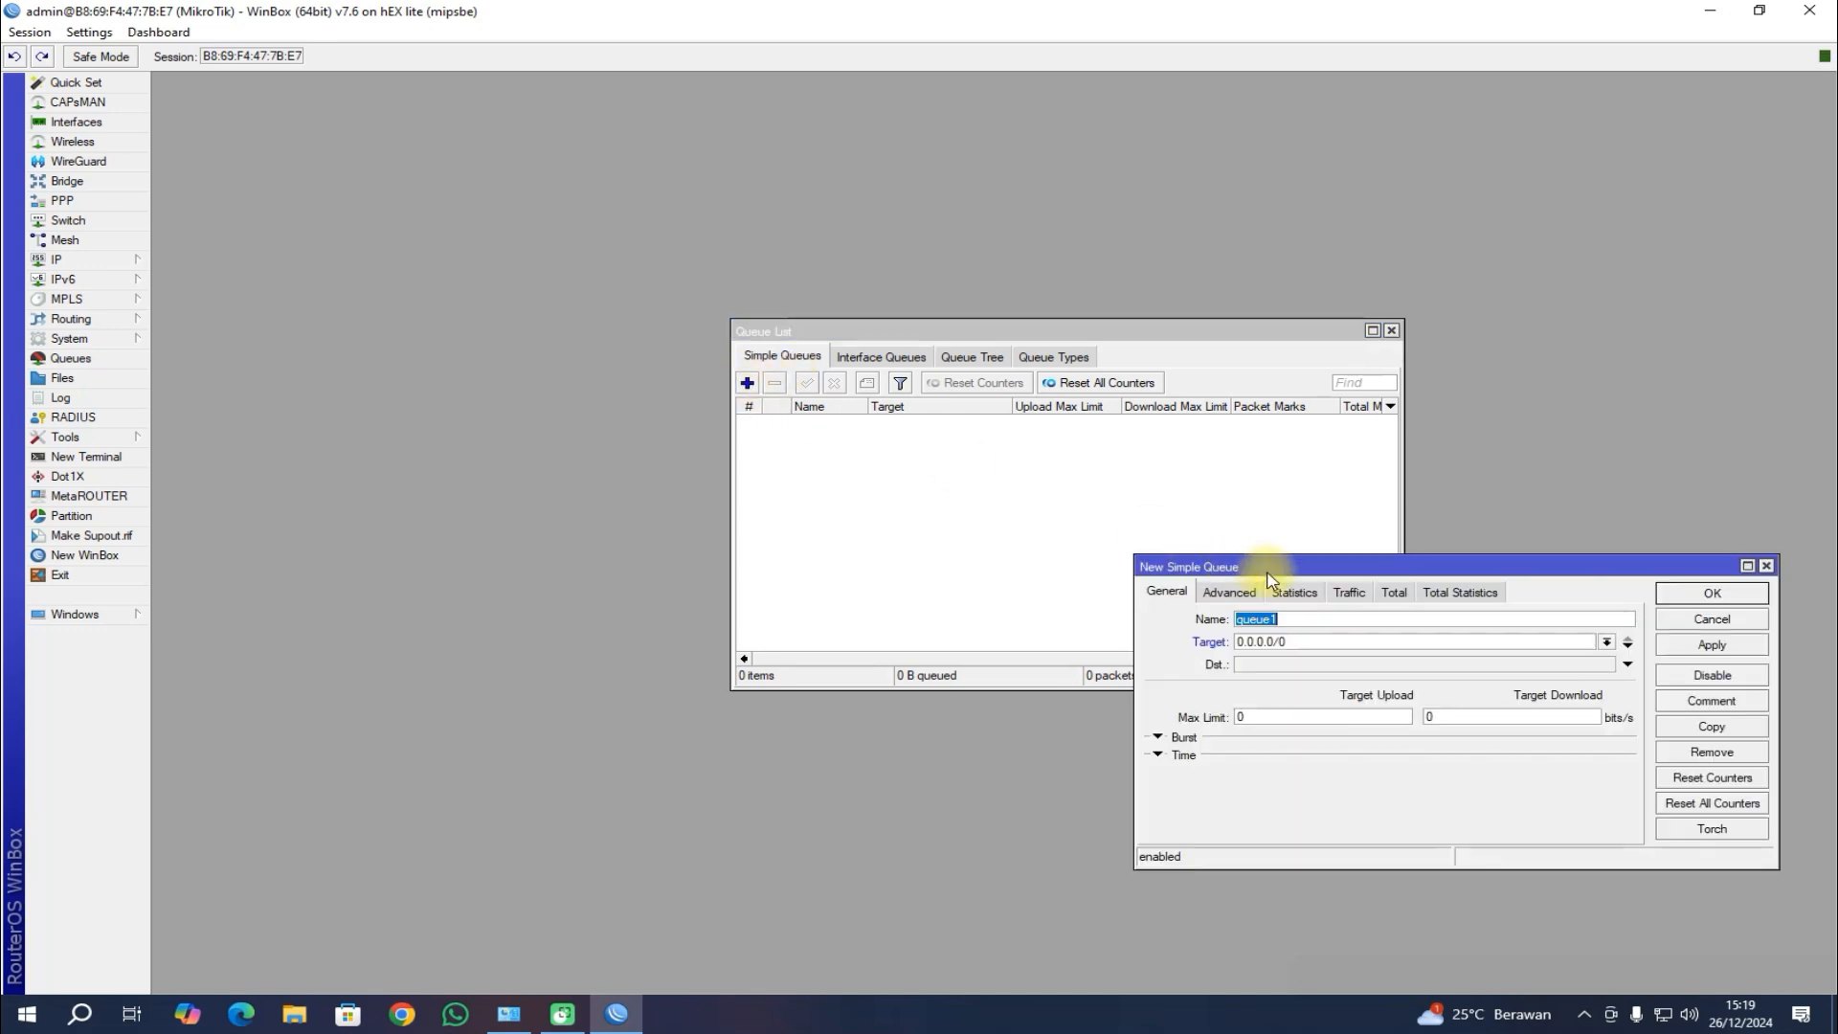
pyautogui.moveTo(1270, 578); pyautogui.dragTo(949, 253)
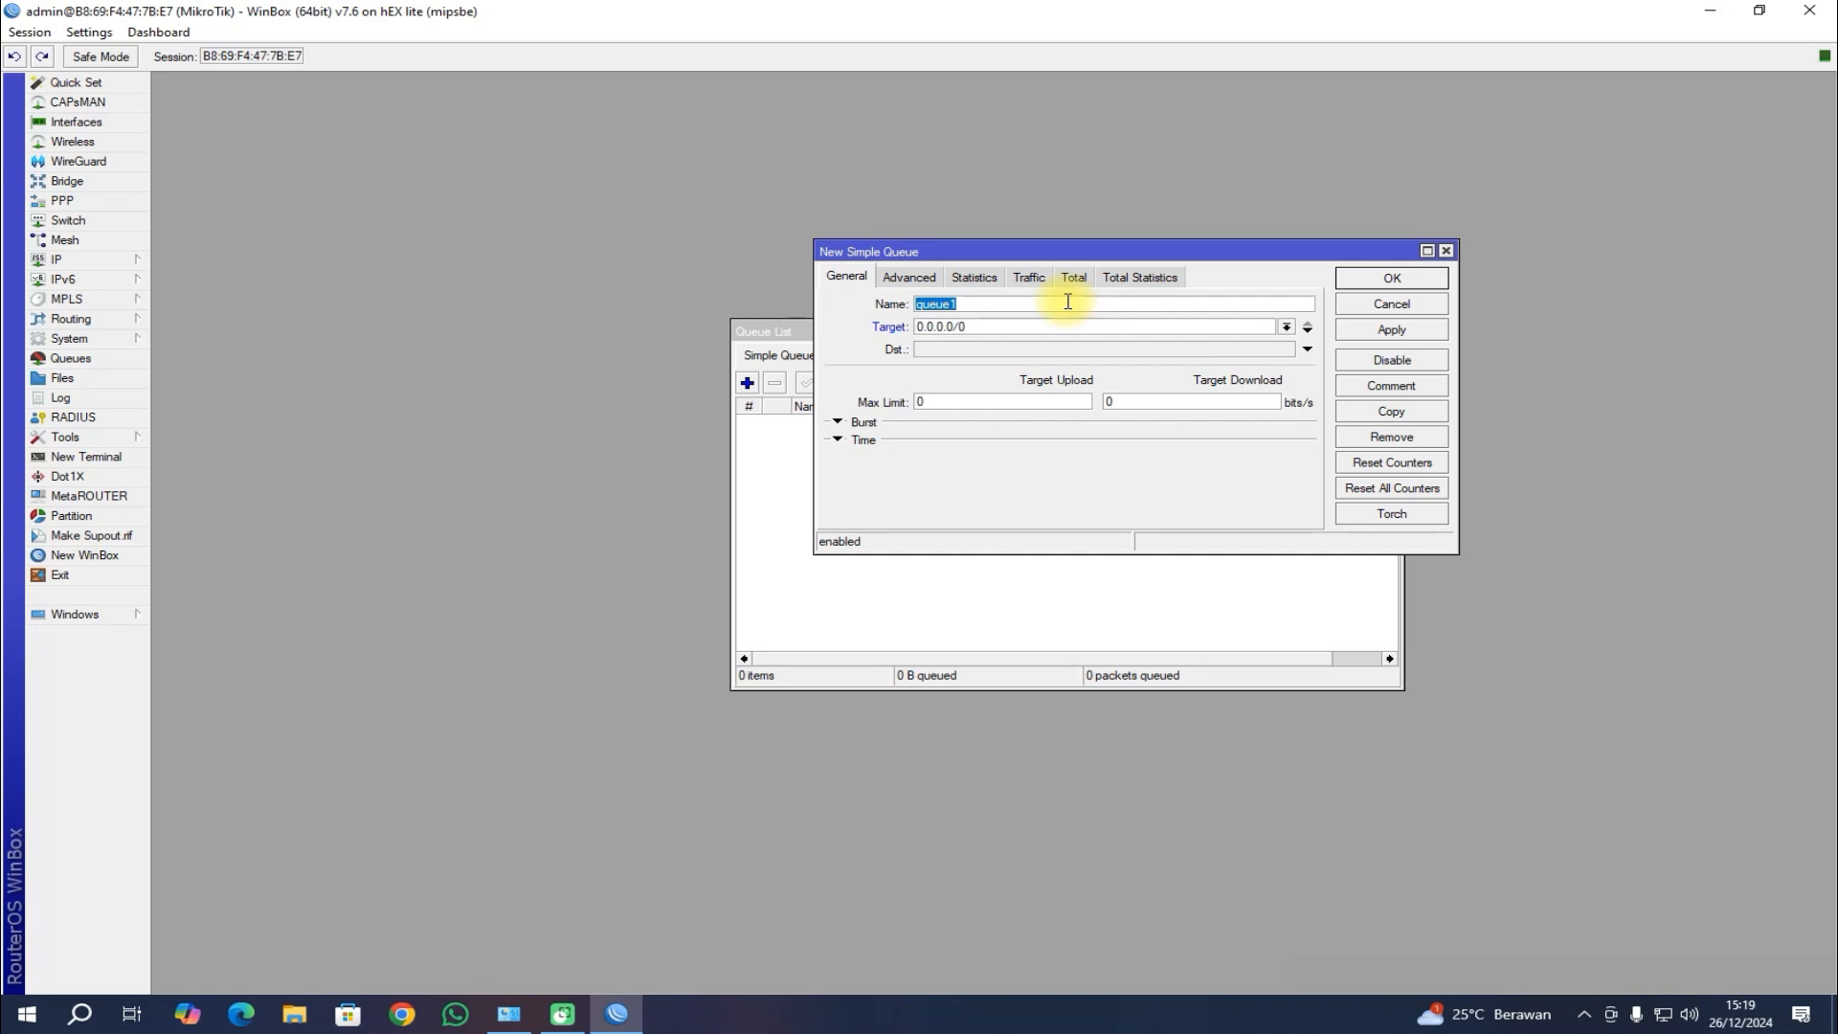
pyautogui.write('Sumber')
pyautogui.write('internet')
pyautogui.press('BackSpace')
pyautogui.press('BackSpace')
pyautogui.press('BackSpace')
pyautogui.press('BackSpace')
pyautogui.press('BackSpace')
pyautogui.press('BackSpace')
pyautogui.press('BackSpace')
pyautogui.press('BackSpace')
pyautogui.write('_internet')
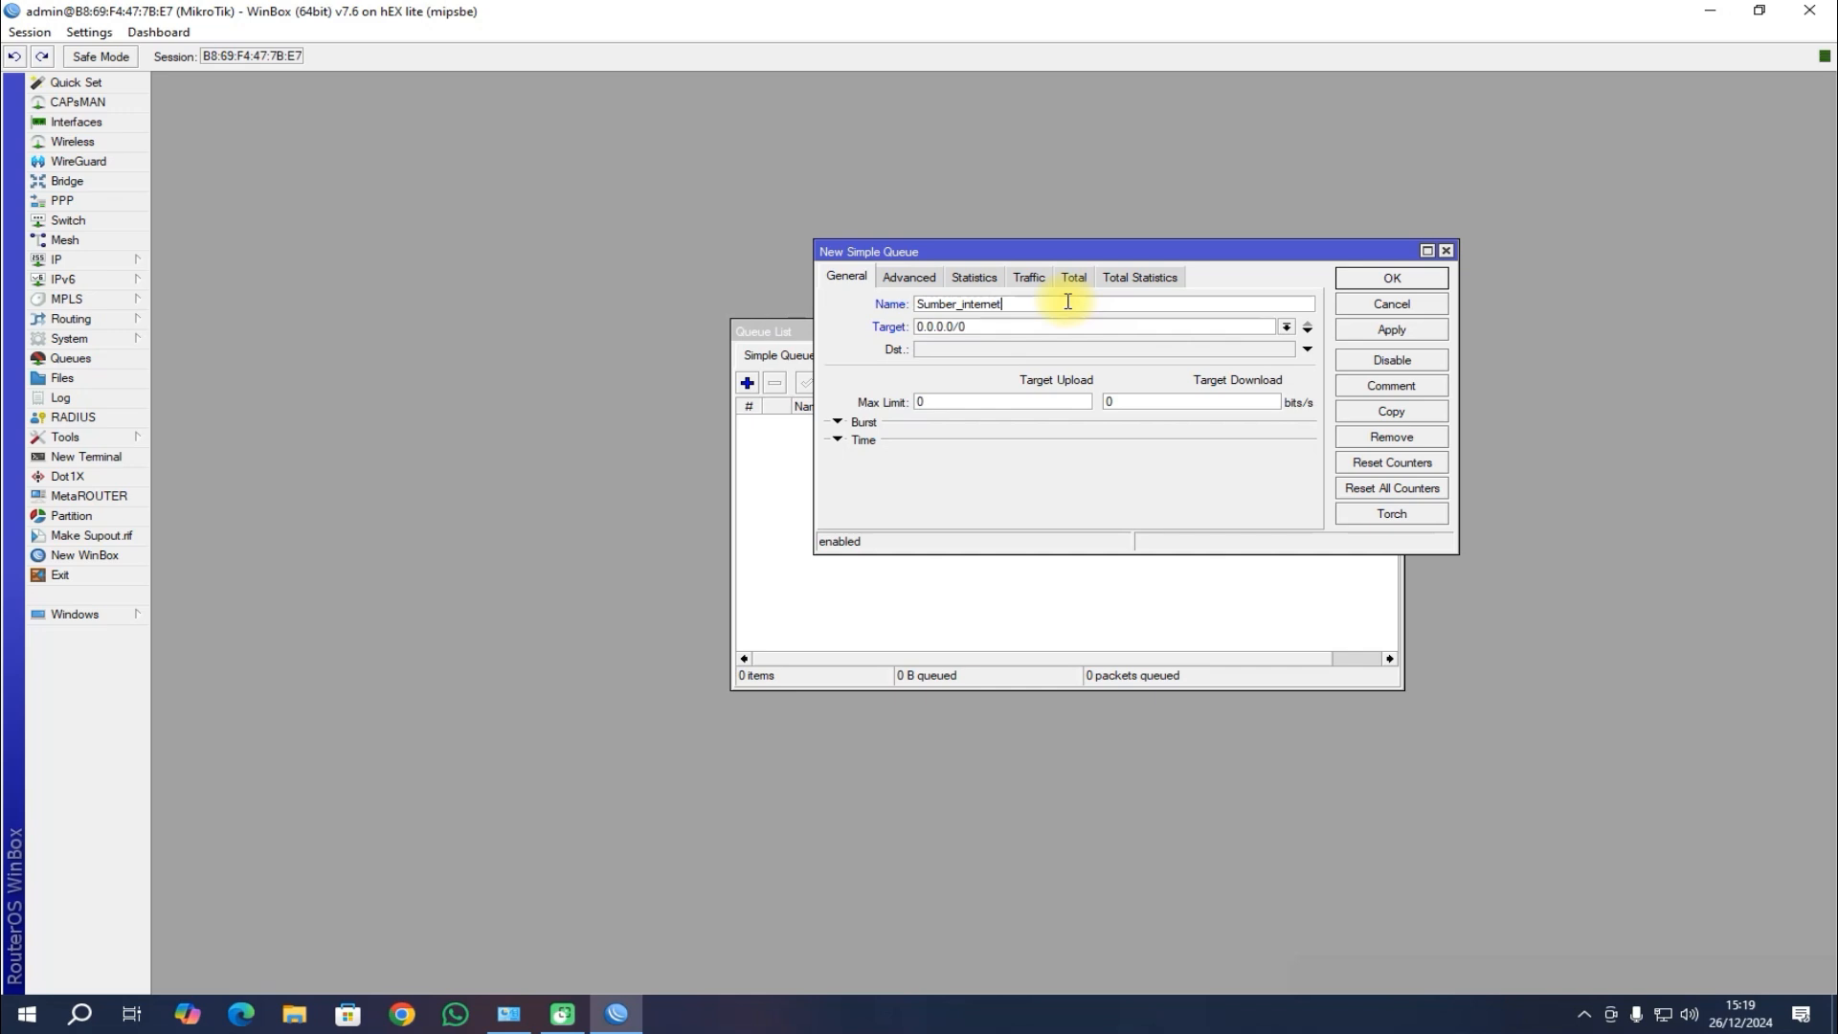
# Step: Set the Sumber_internet queue's max limit to 30M for both upload and download, and save the queue
pyautogui.doubleClick(940, 402)
pyautogui.click(918, 402)
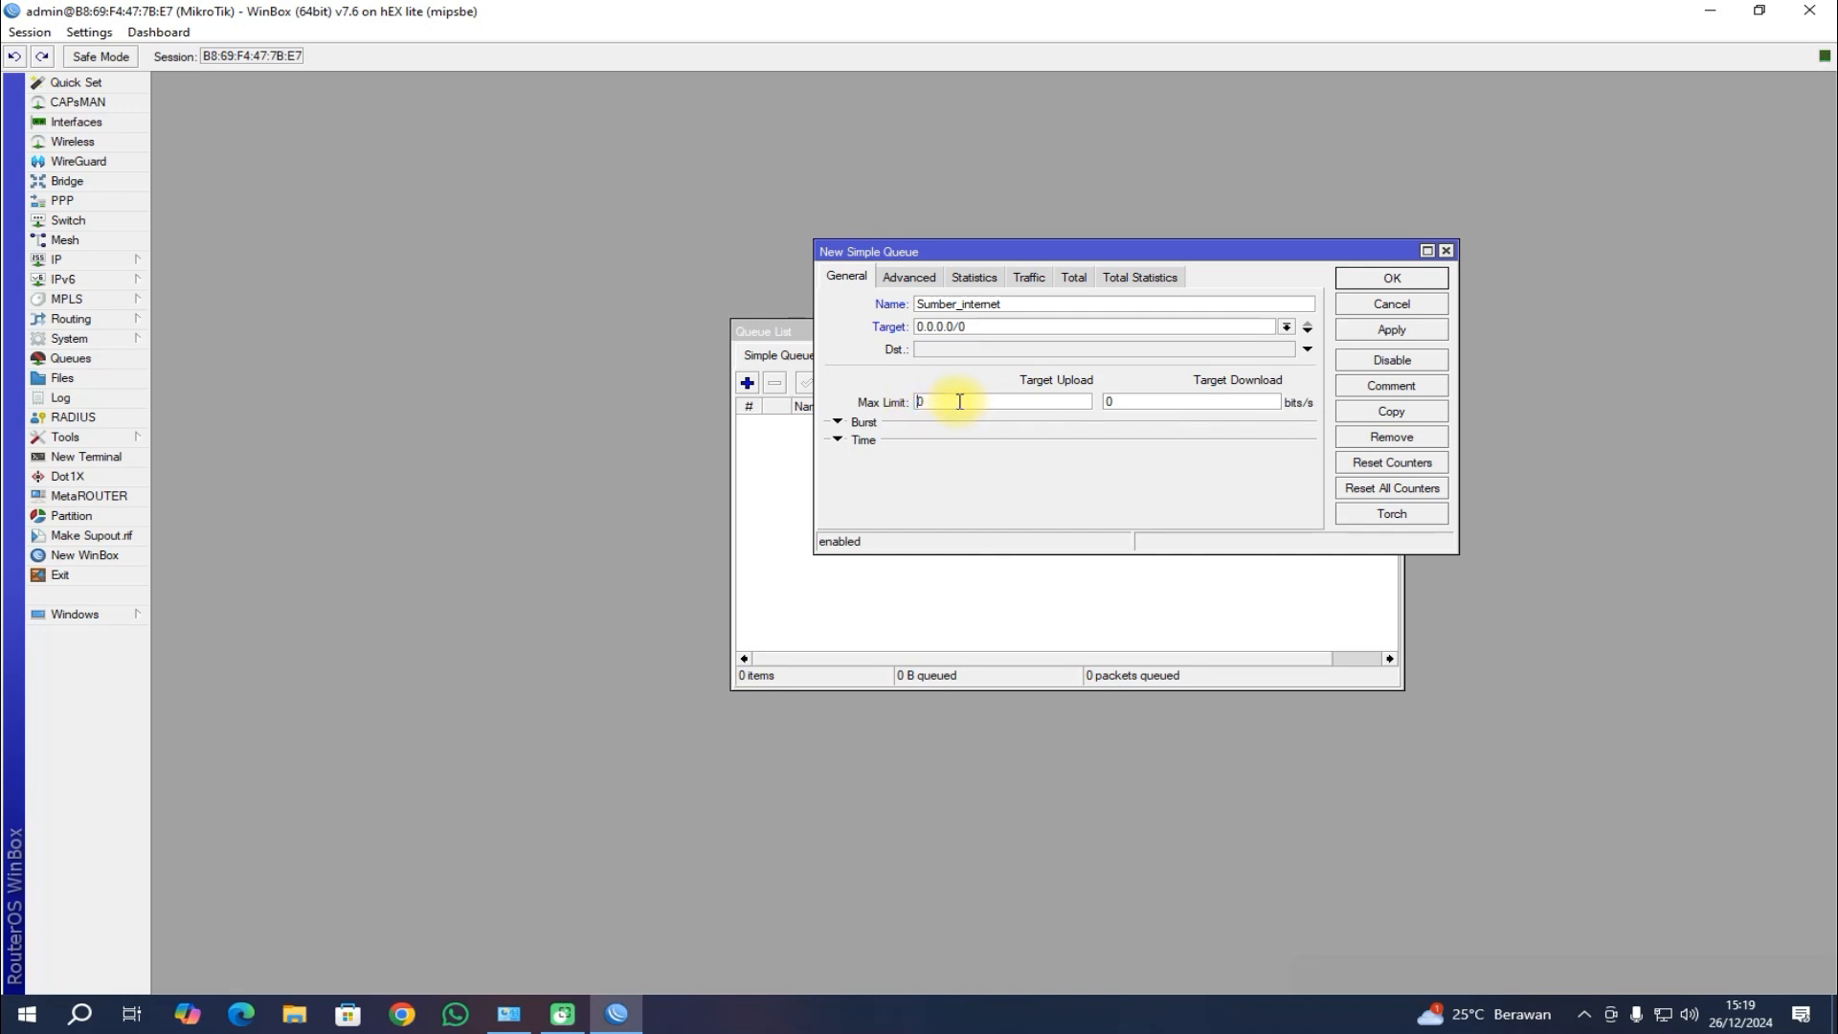
pyautogui.write('30M')
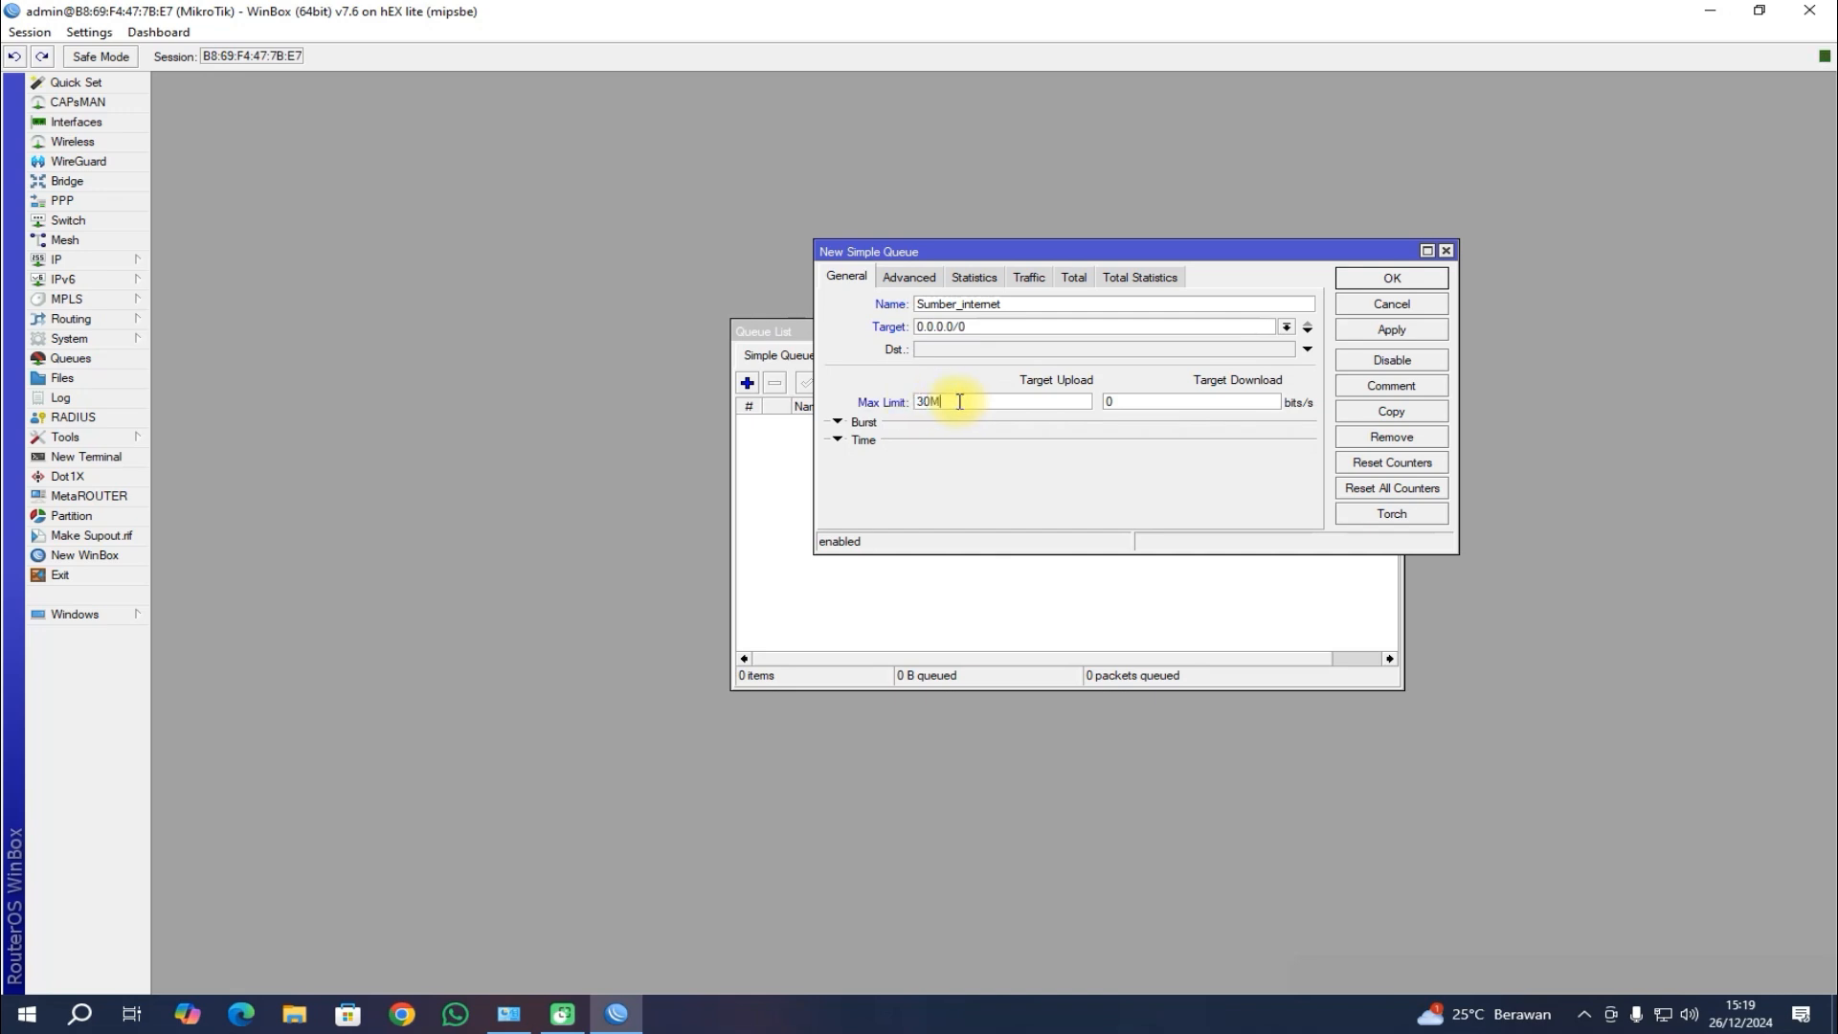
pyautogui.doubleClick(1106, 403)
pyautogui.write('30M')
pyautogui.click(1366, 333)
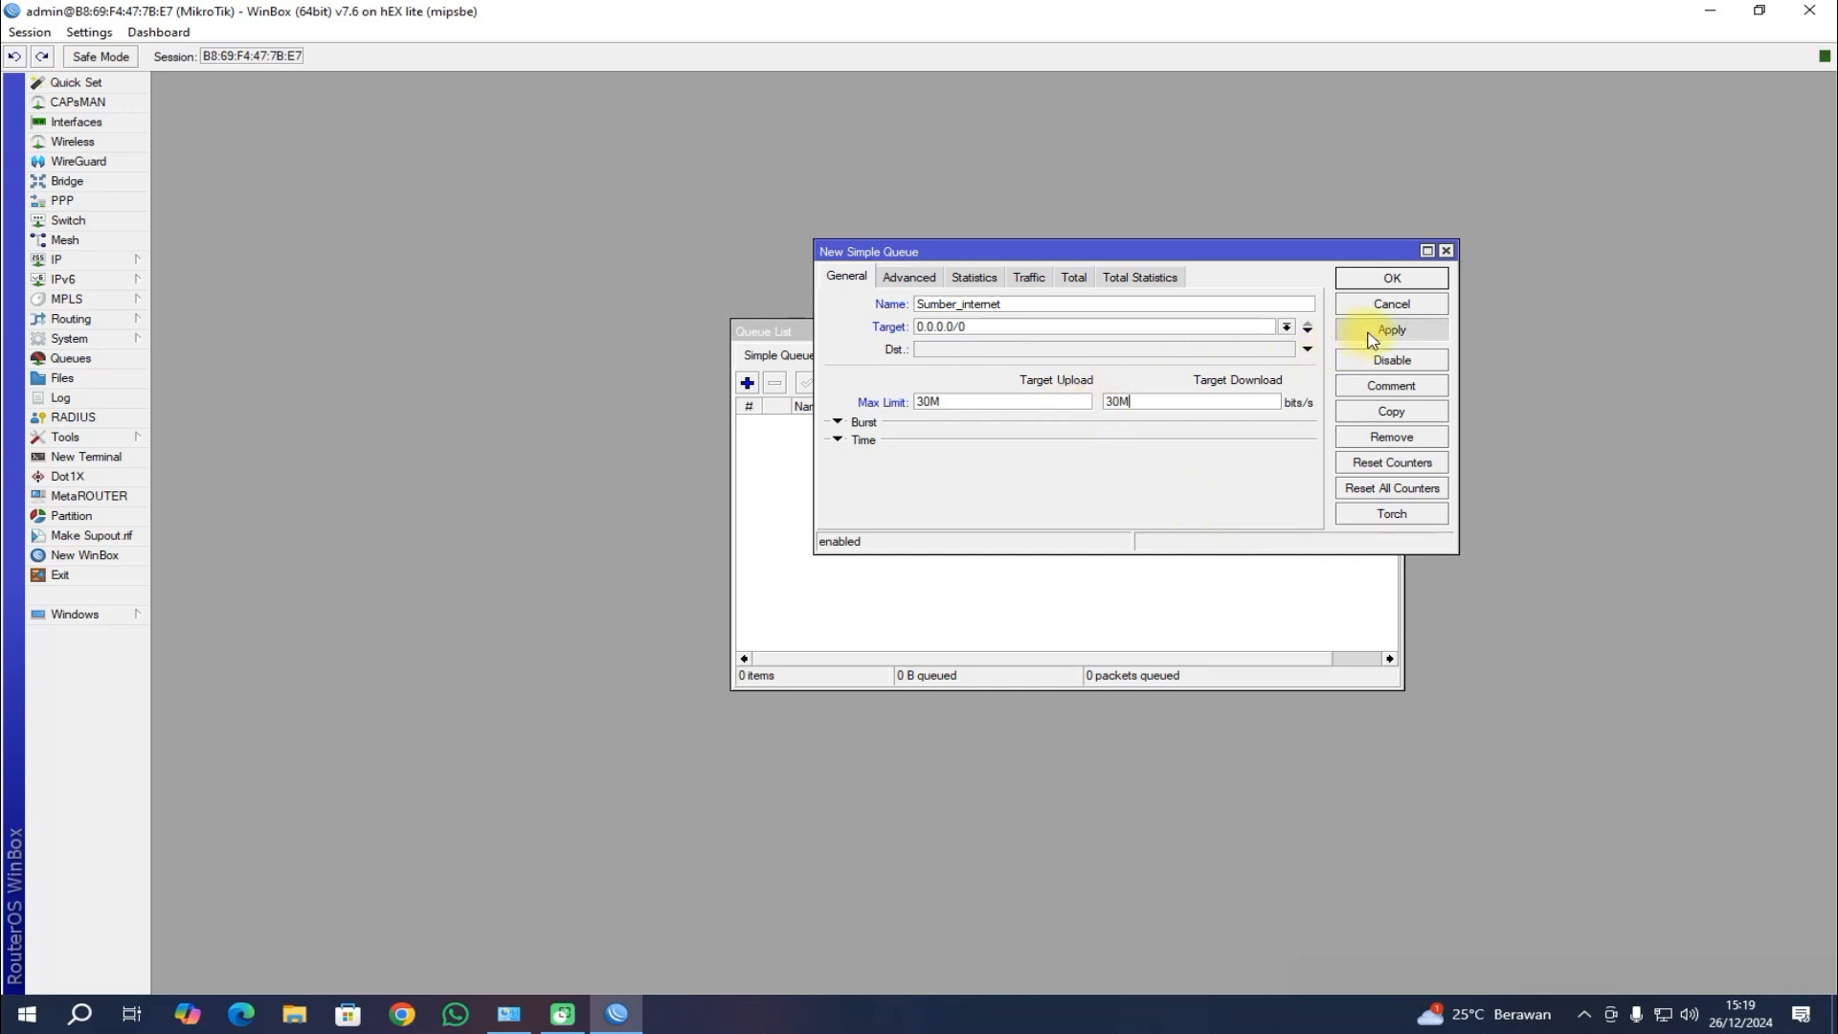
pyautogui.click(1387, 278)
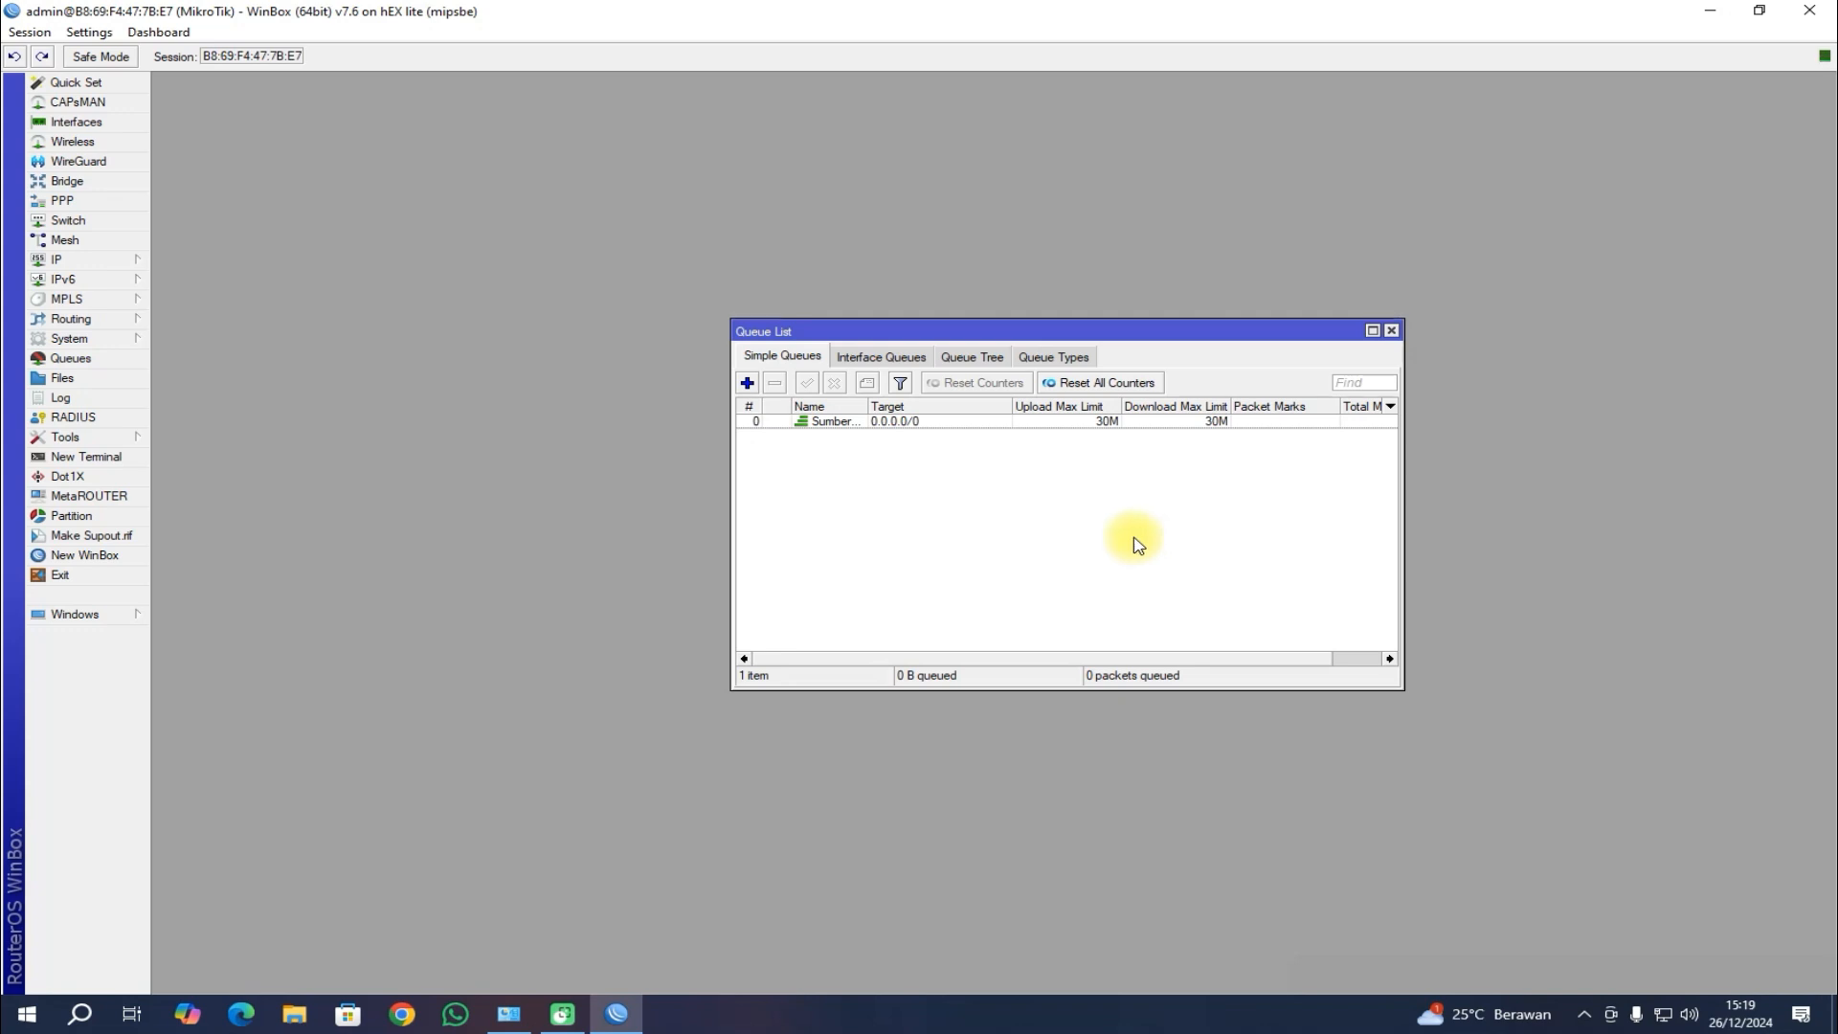
# Step: Start another simple queue named Lembaga1 with ether2-lmbg1 as its target
pyautogui.click(879, 423)
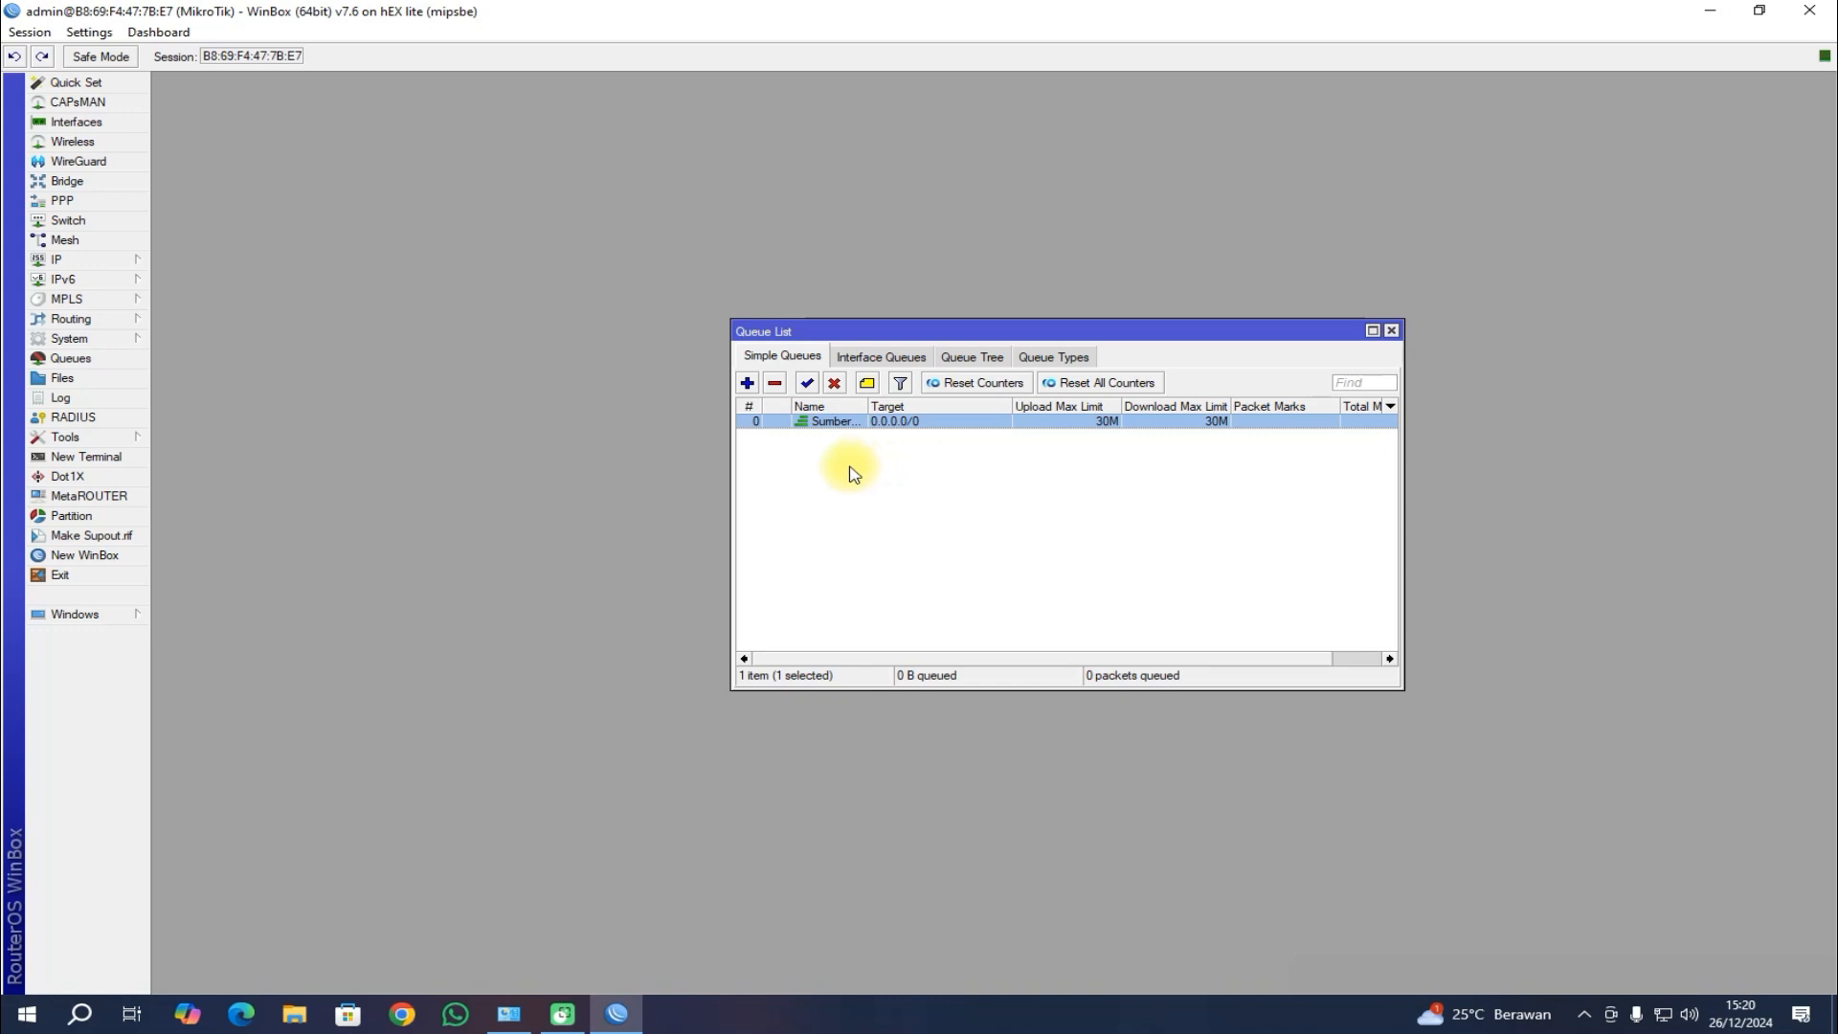
pyautogui.click(748, 382)
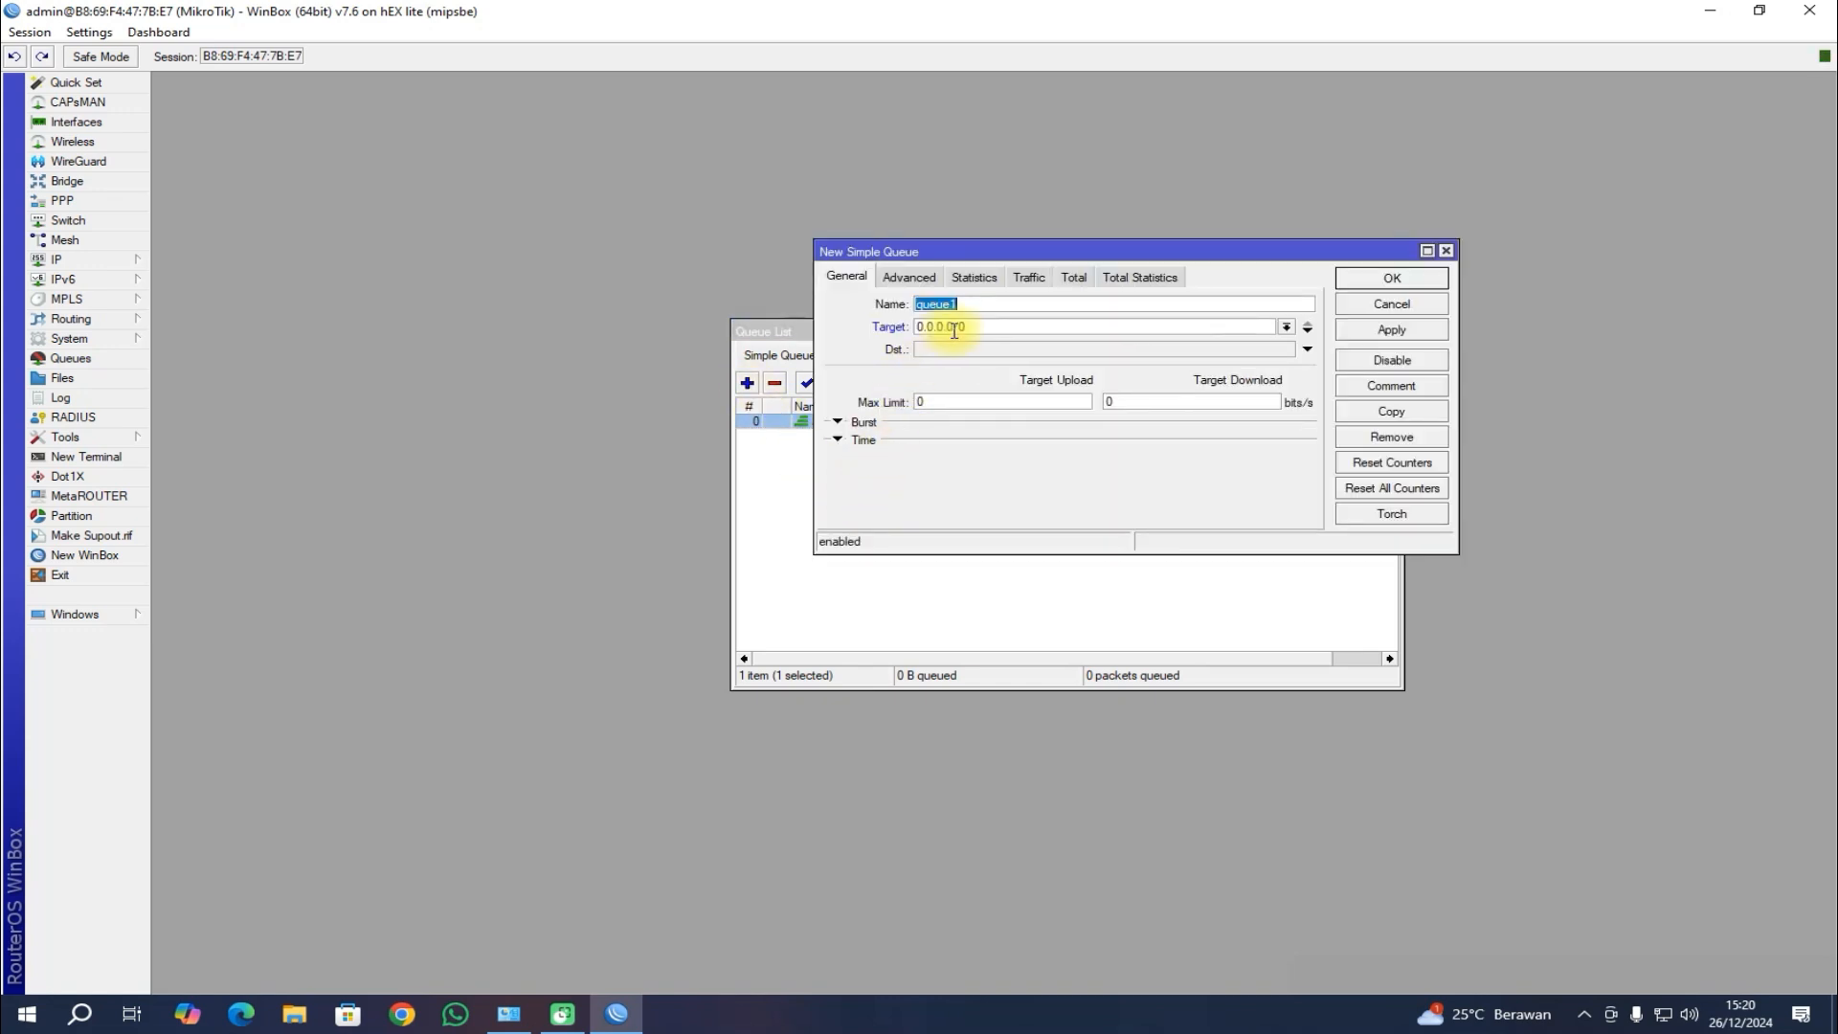
pyautogui.write('Lembaga1')
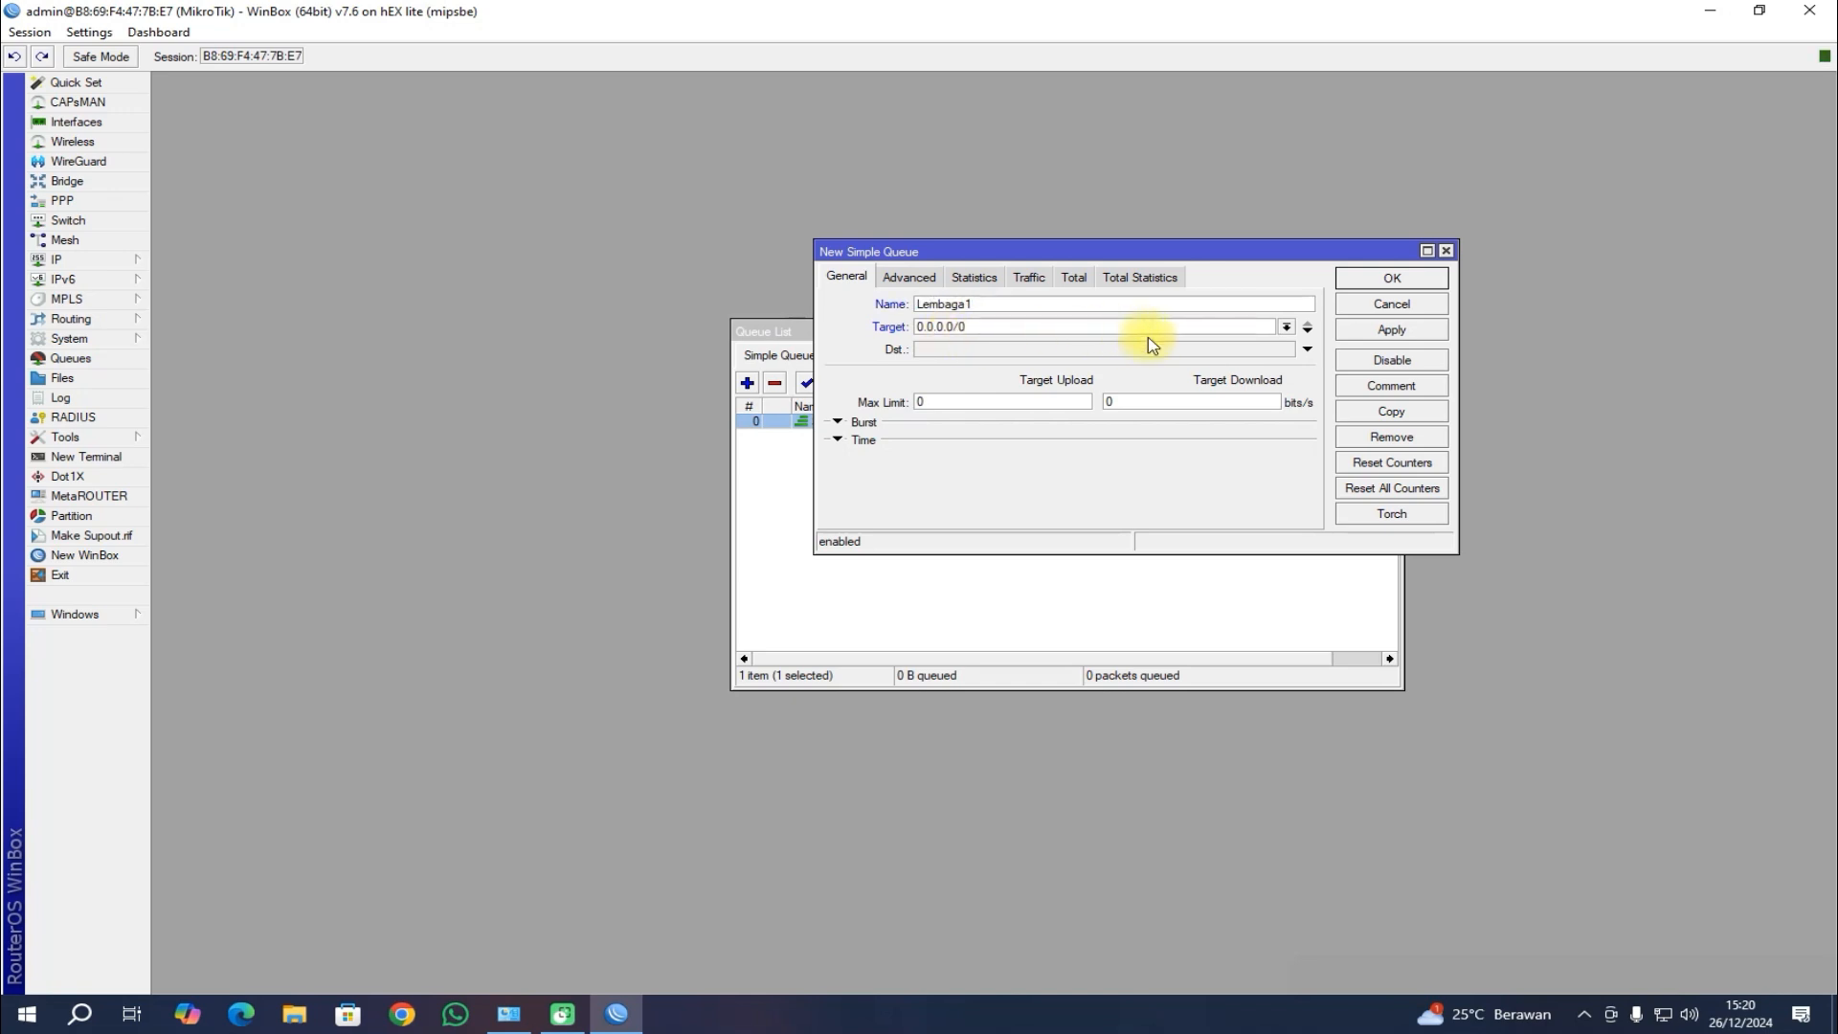
pyautogui.click(1286, 328)
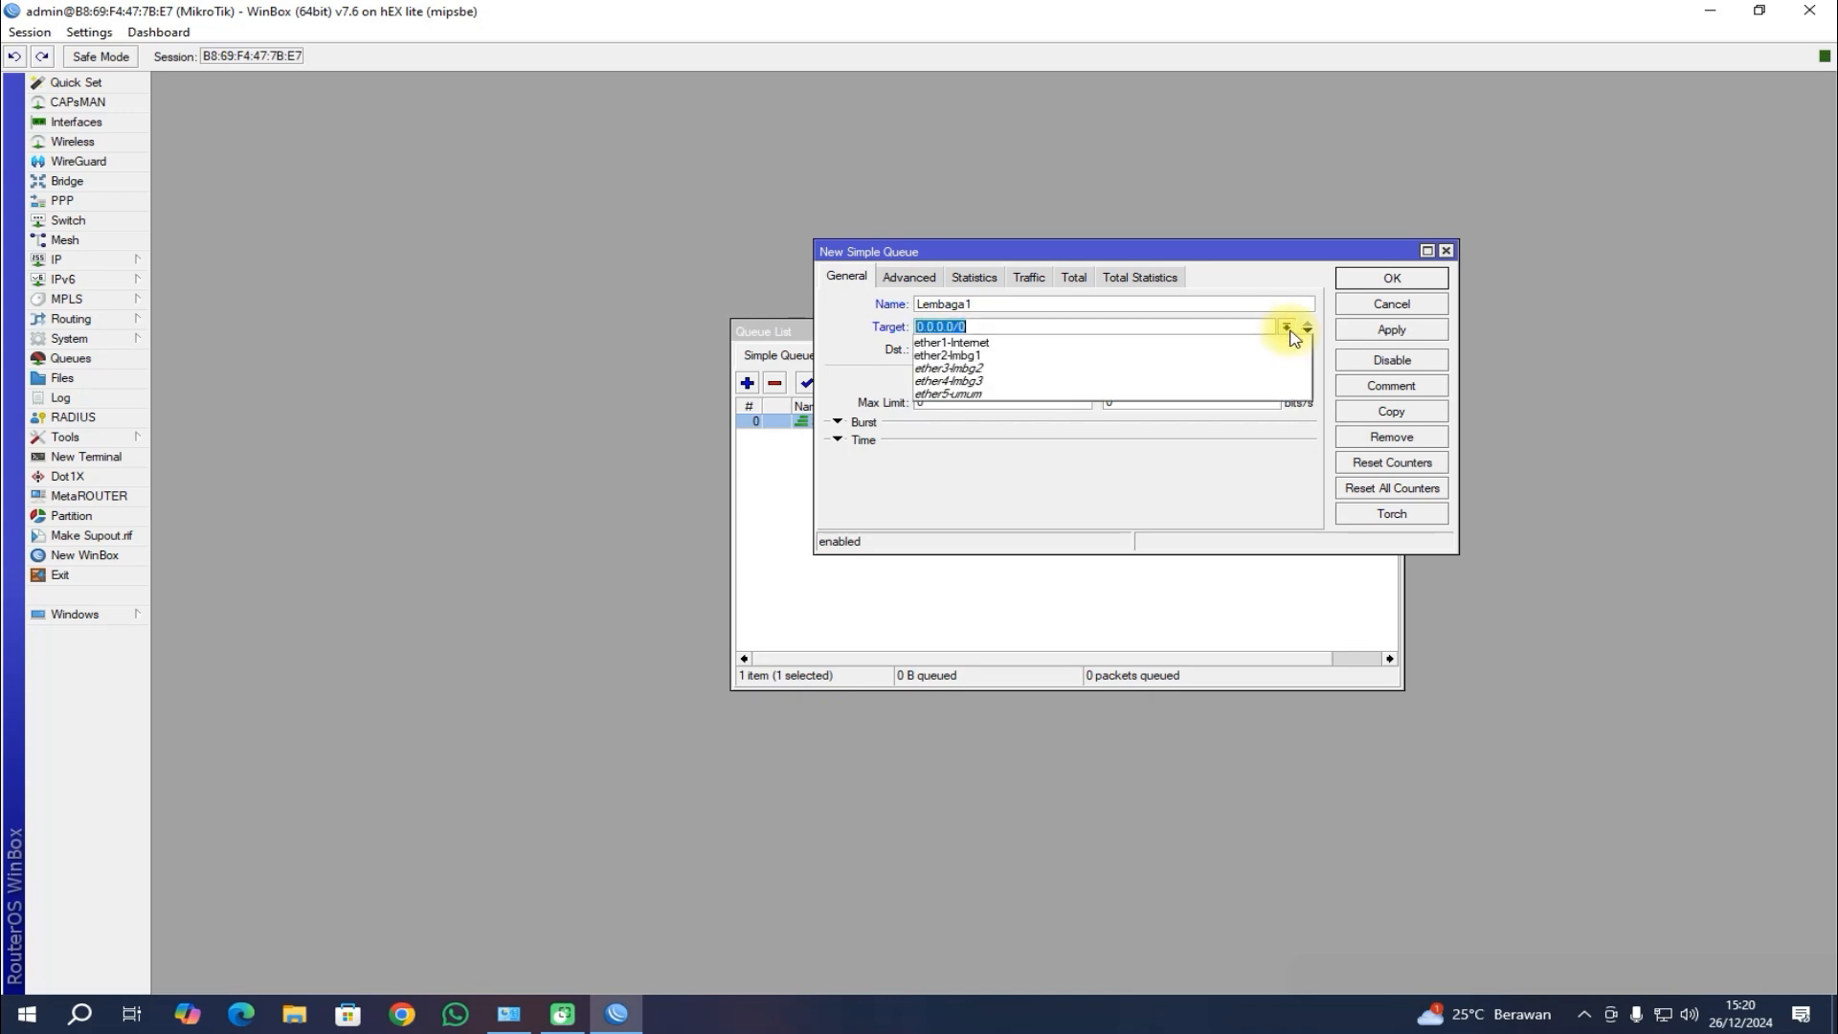
pyautogui.click(1097, 357)
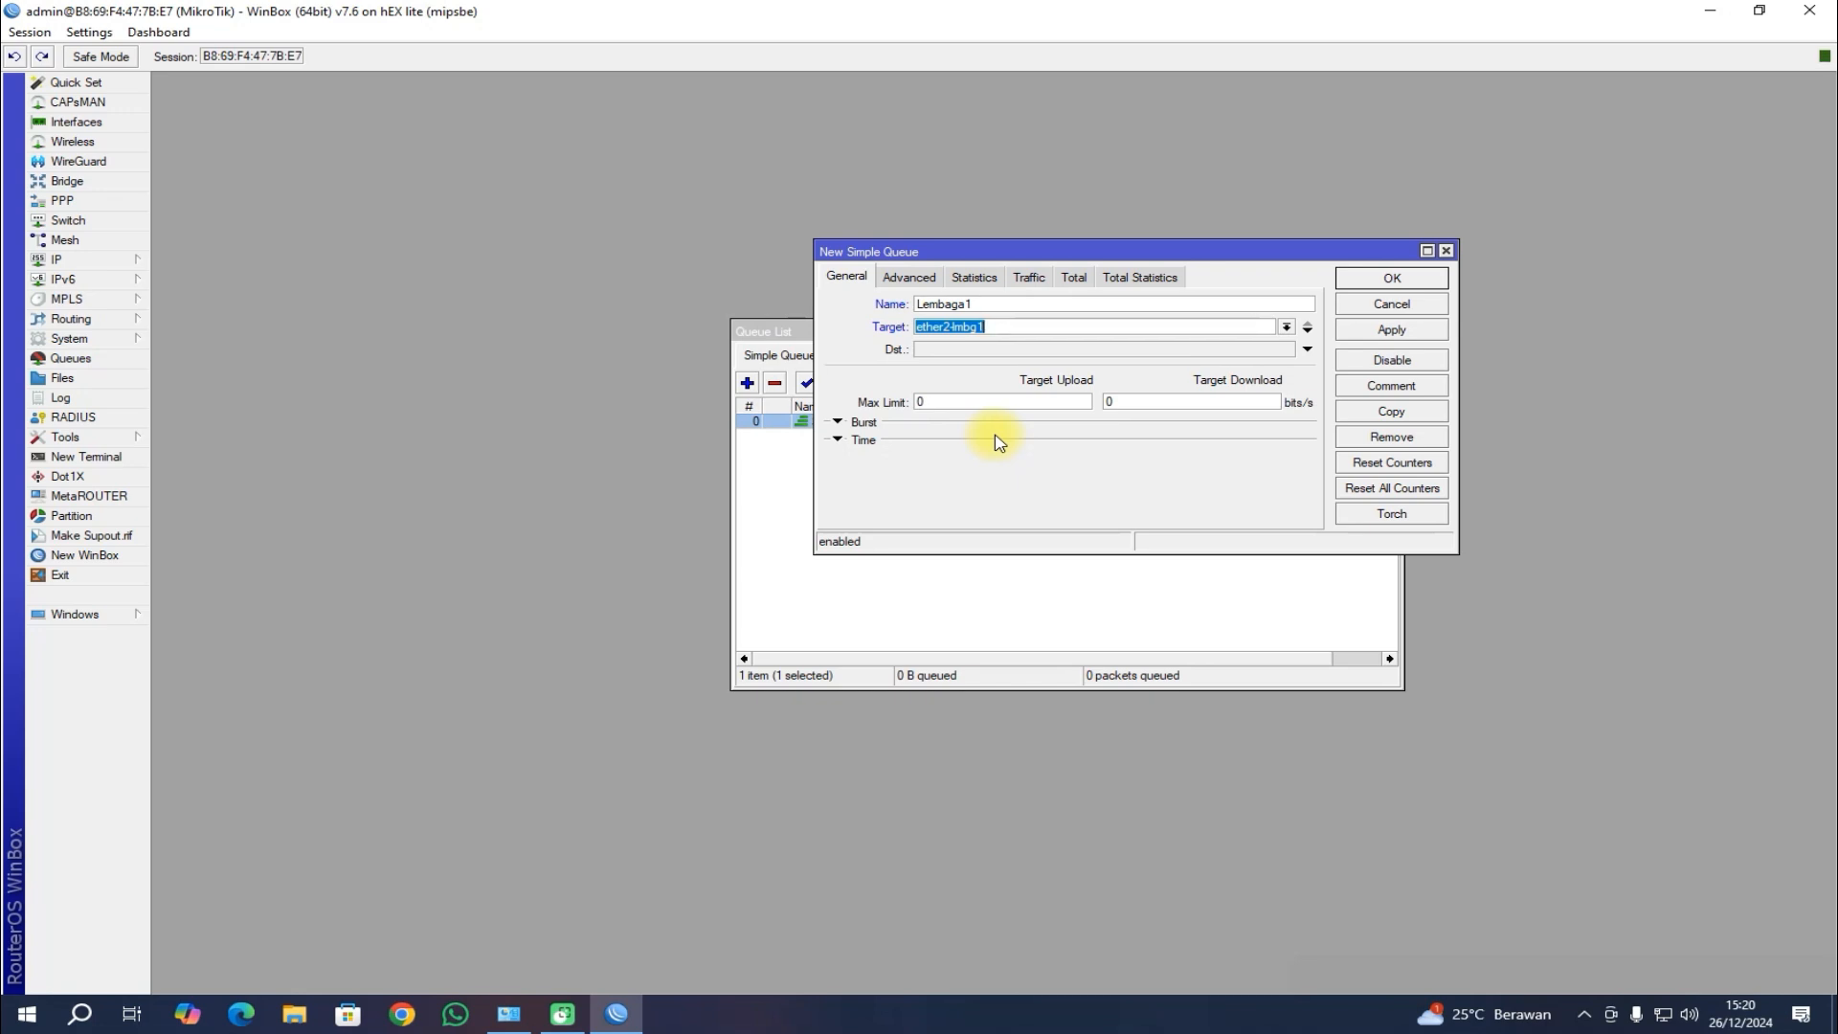
# Step: Set the Lembaga1 queue's max limit to 2M for both target upload and target download
pyautogui.doubleClick(925, 401)
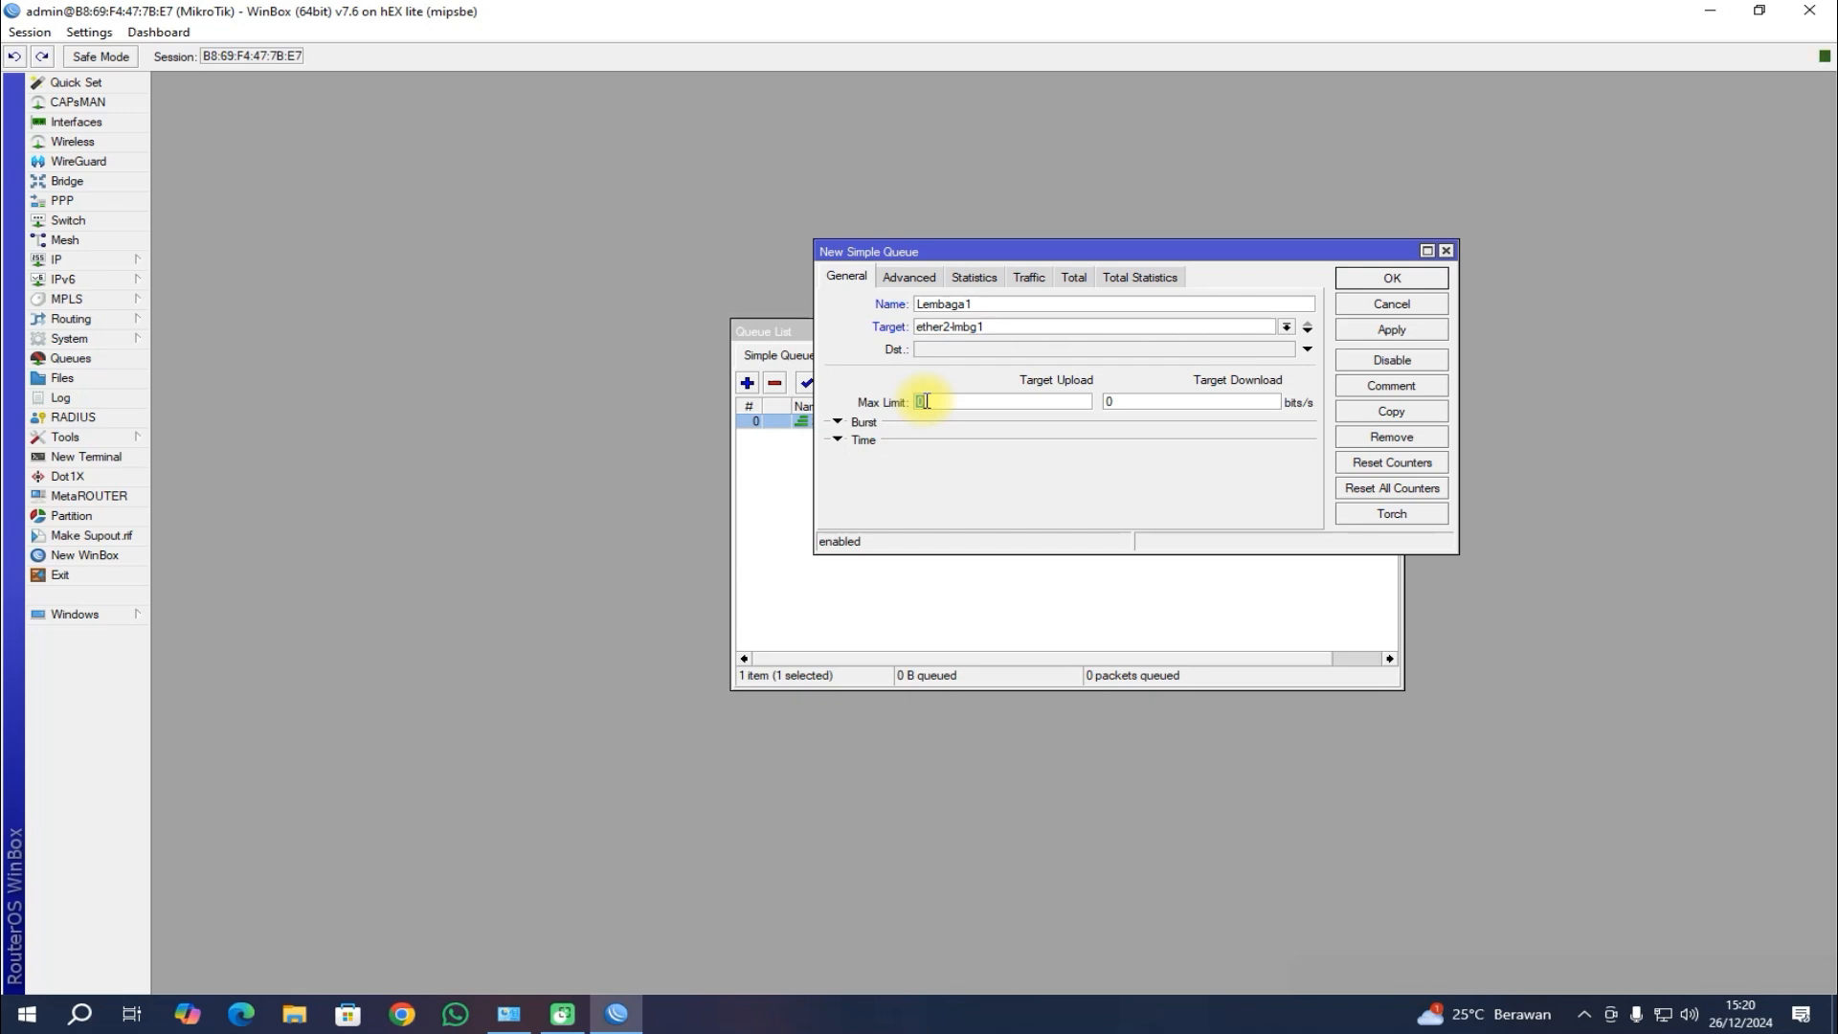
pyautogui.write('2M')
pyautogui.click(1111, 401)
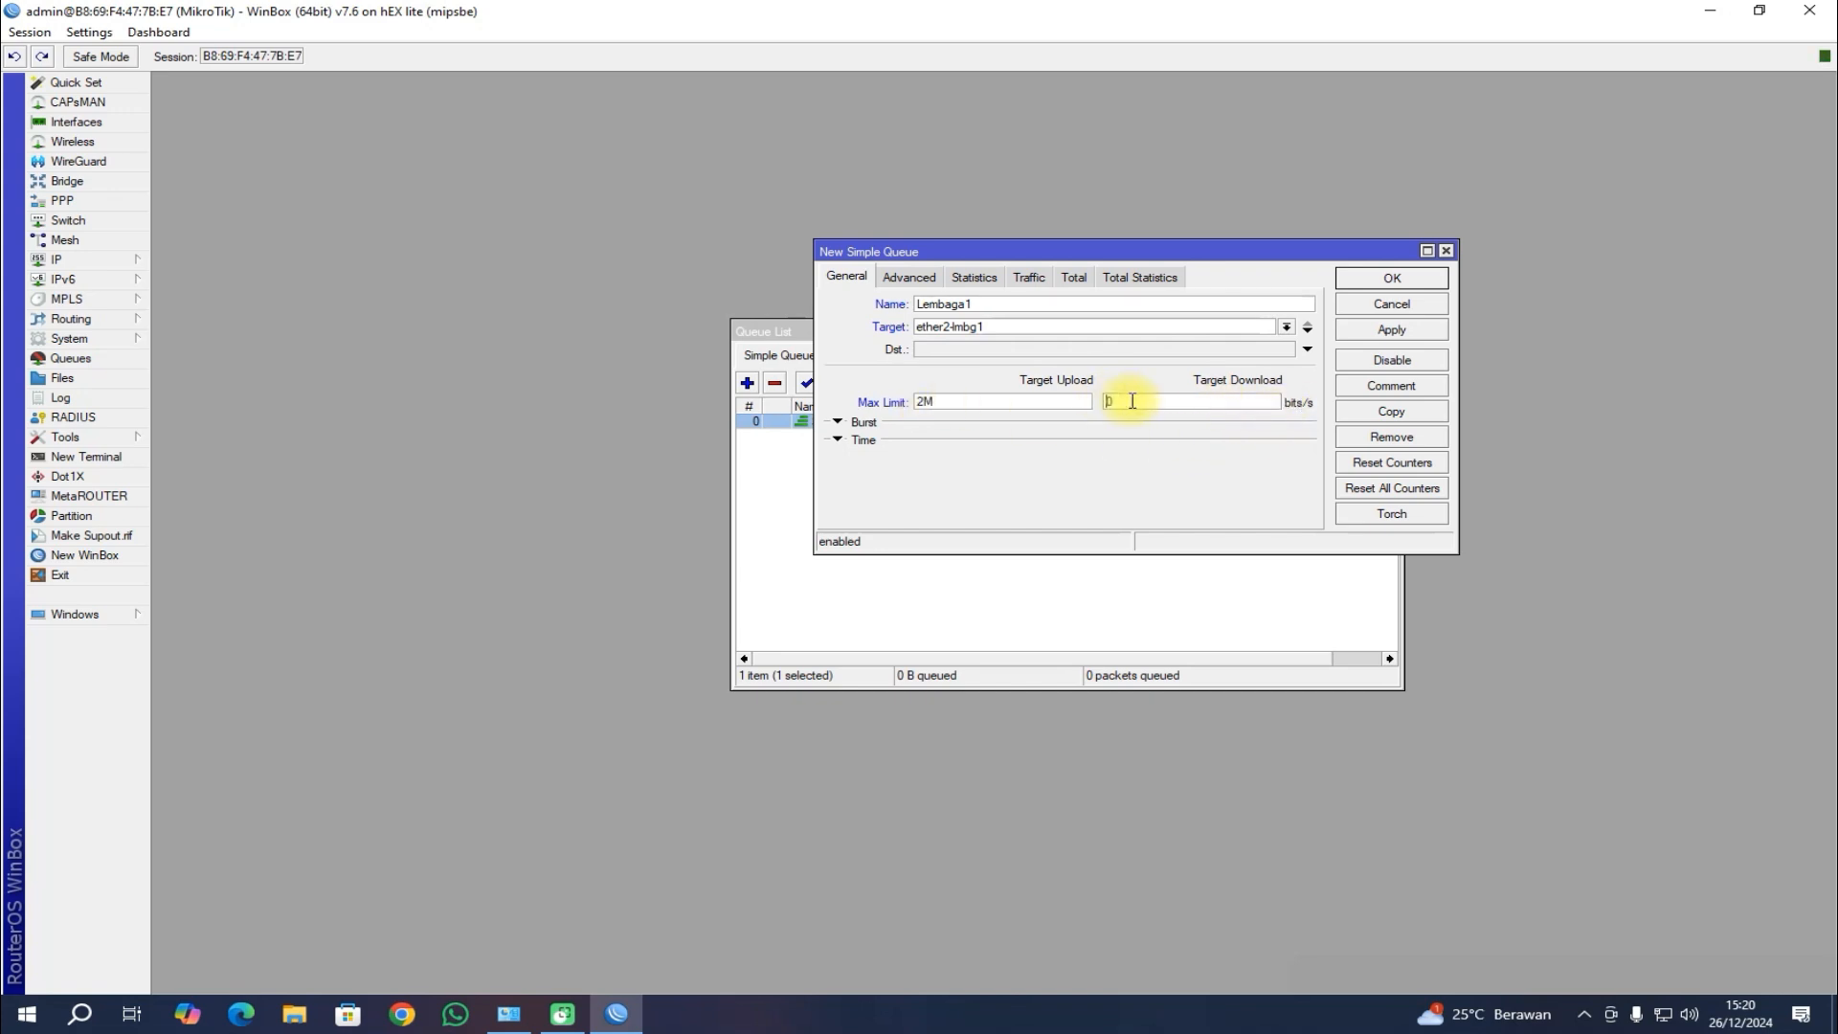
pyautogui.press('Delete')
pyautogui.write('2M')
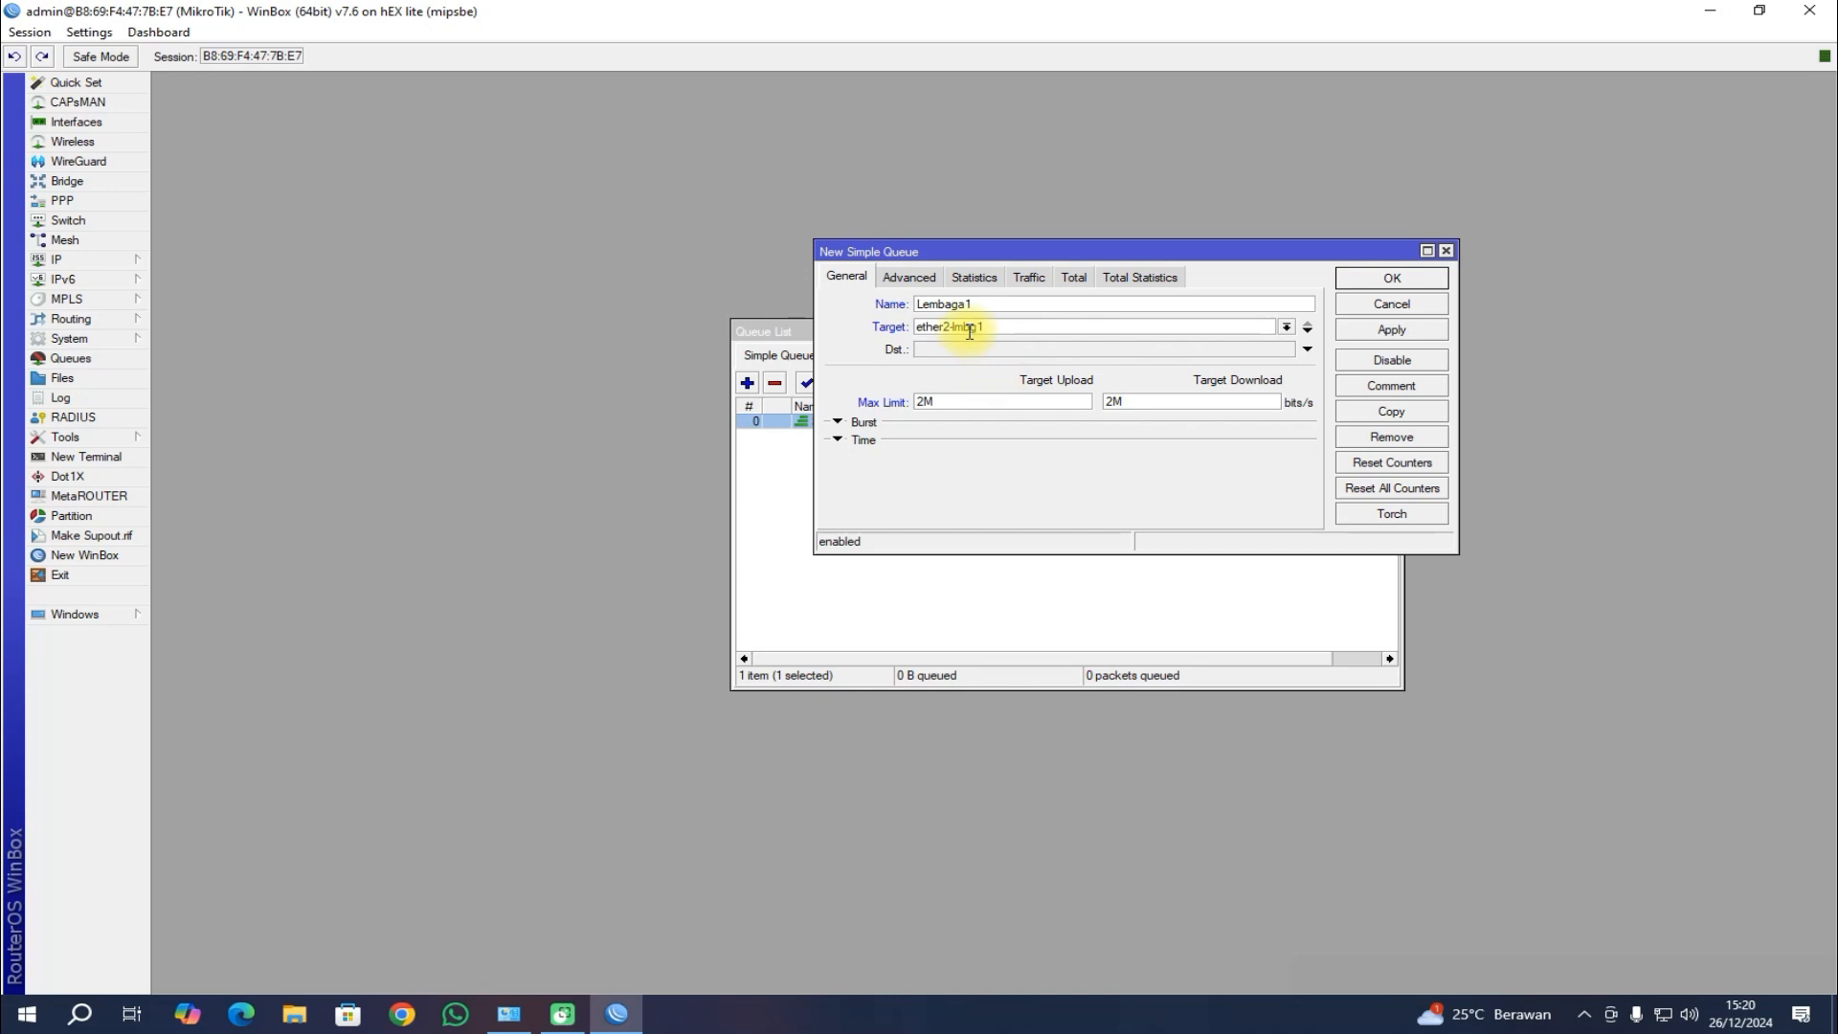
# Step: Assign Sumber_internet as the parent of the Lembaga1 queue and save the queue
pyautogui.click(918, 280)
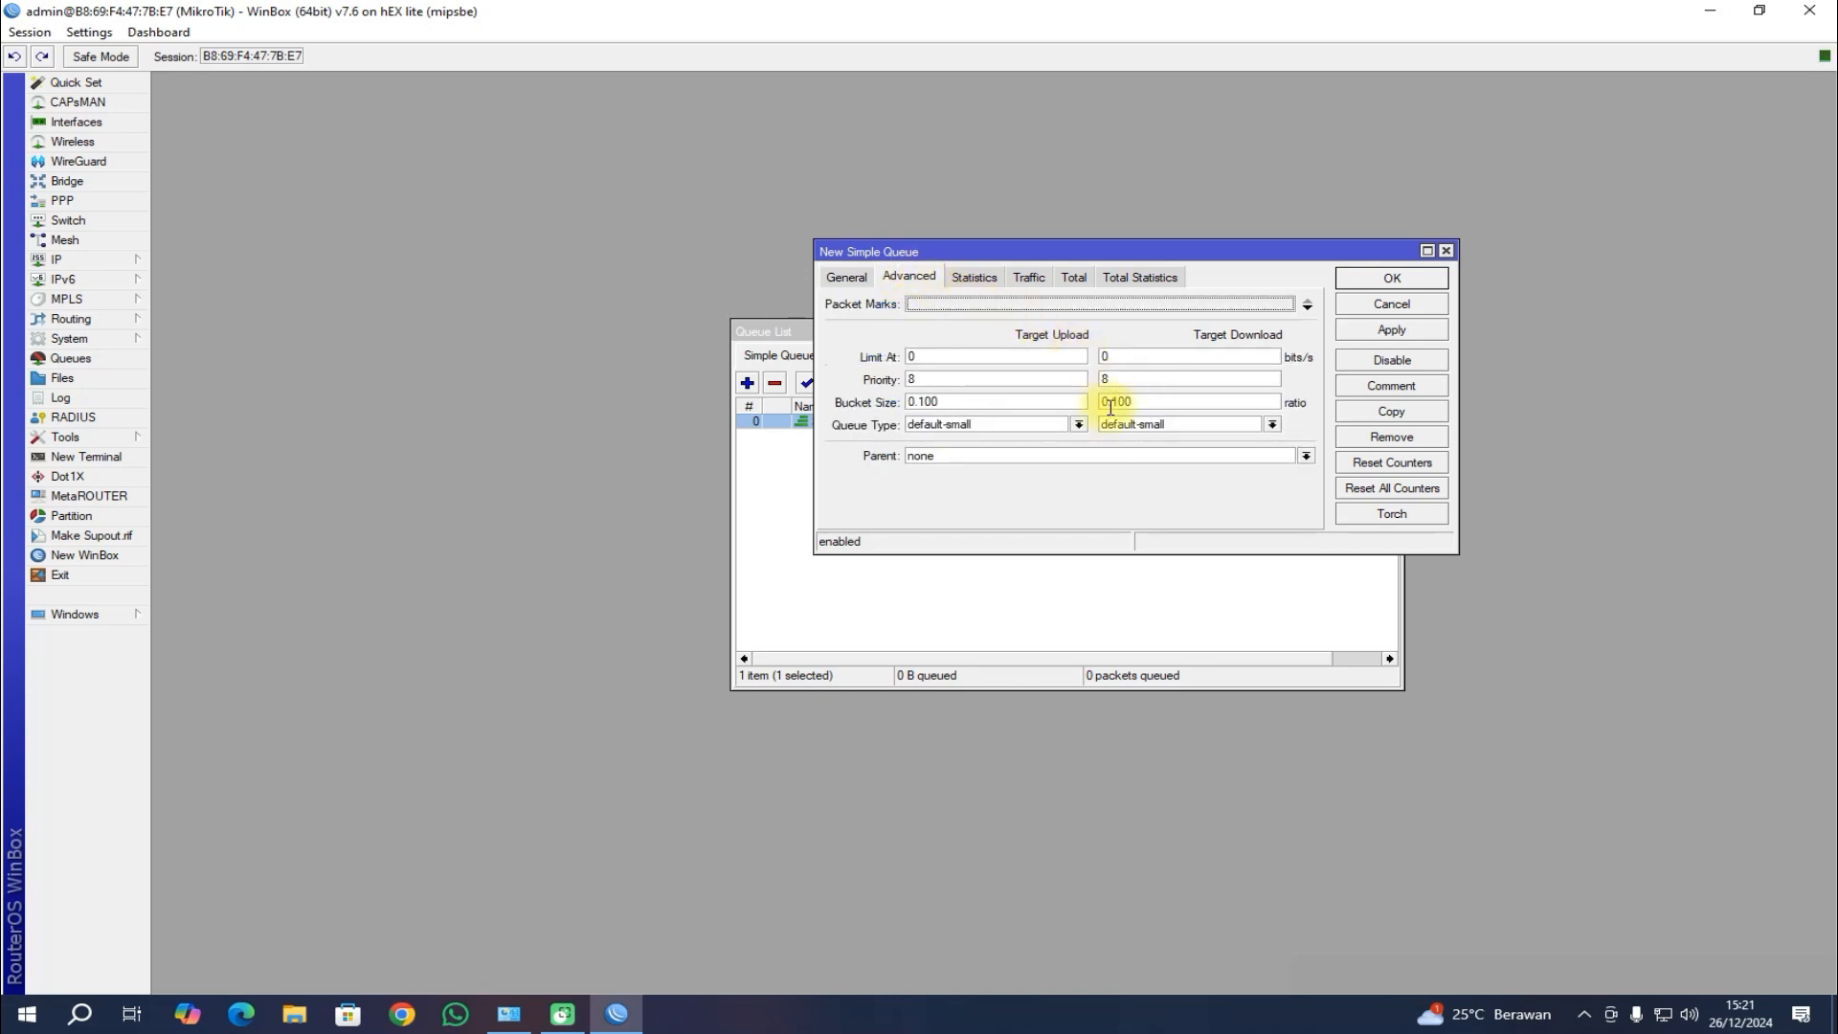
pyautogui.click(976, 458)
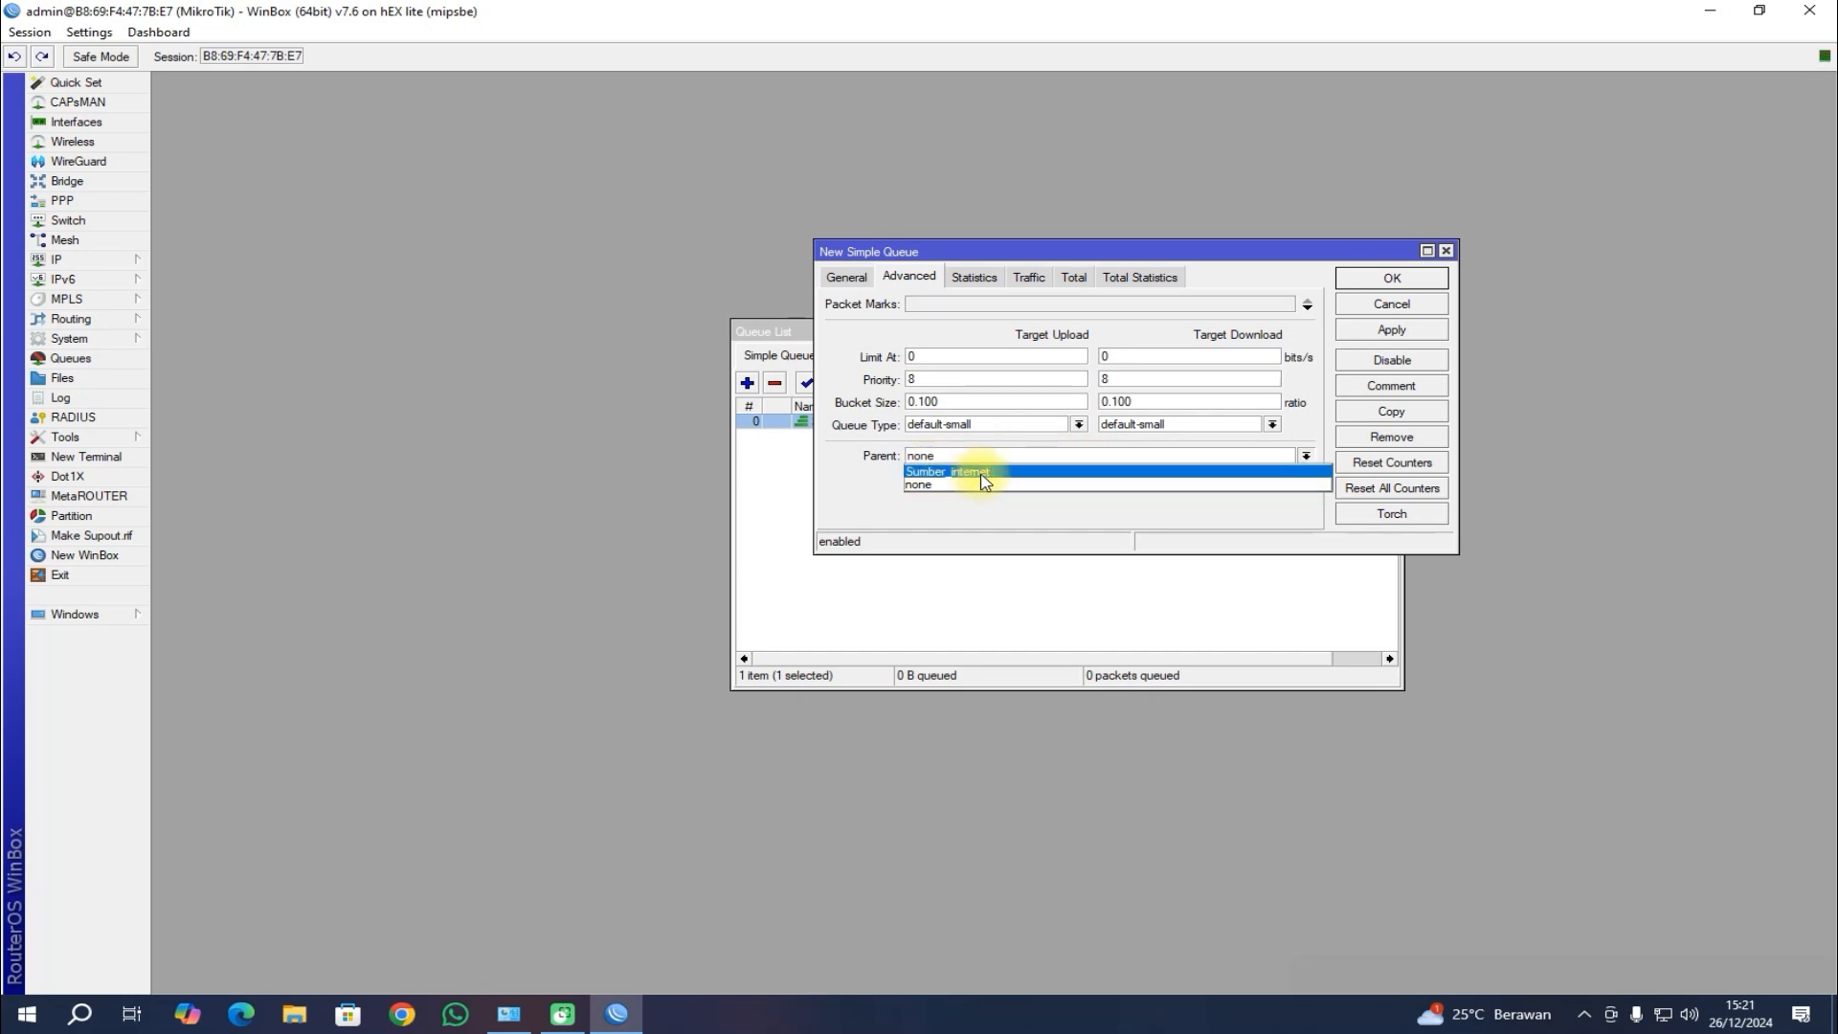
pyautogui.click(961, 471)
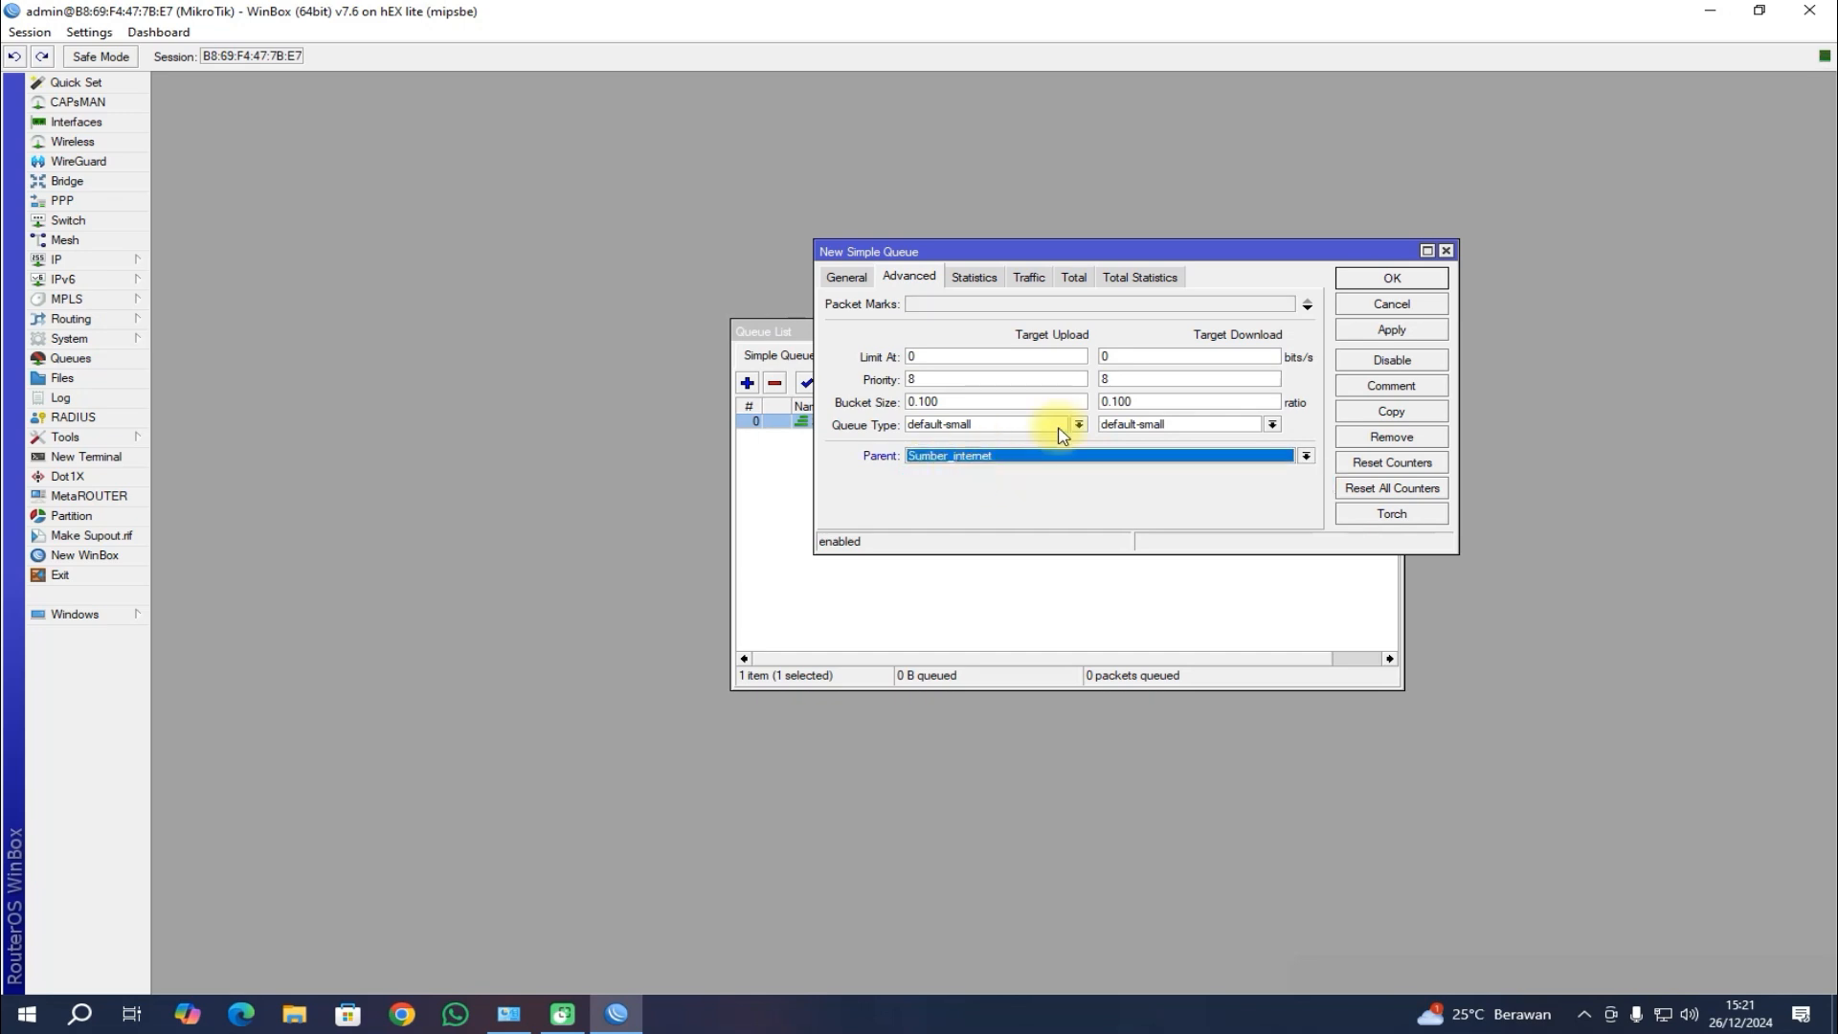
pyautogui.click(1378, 330)
pyautogui.click(1389, 279)
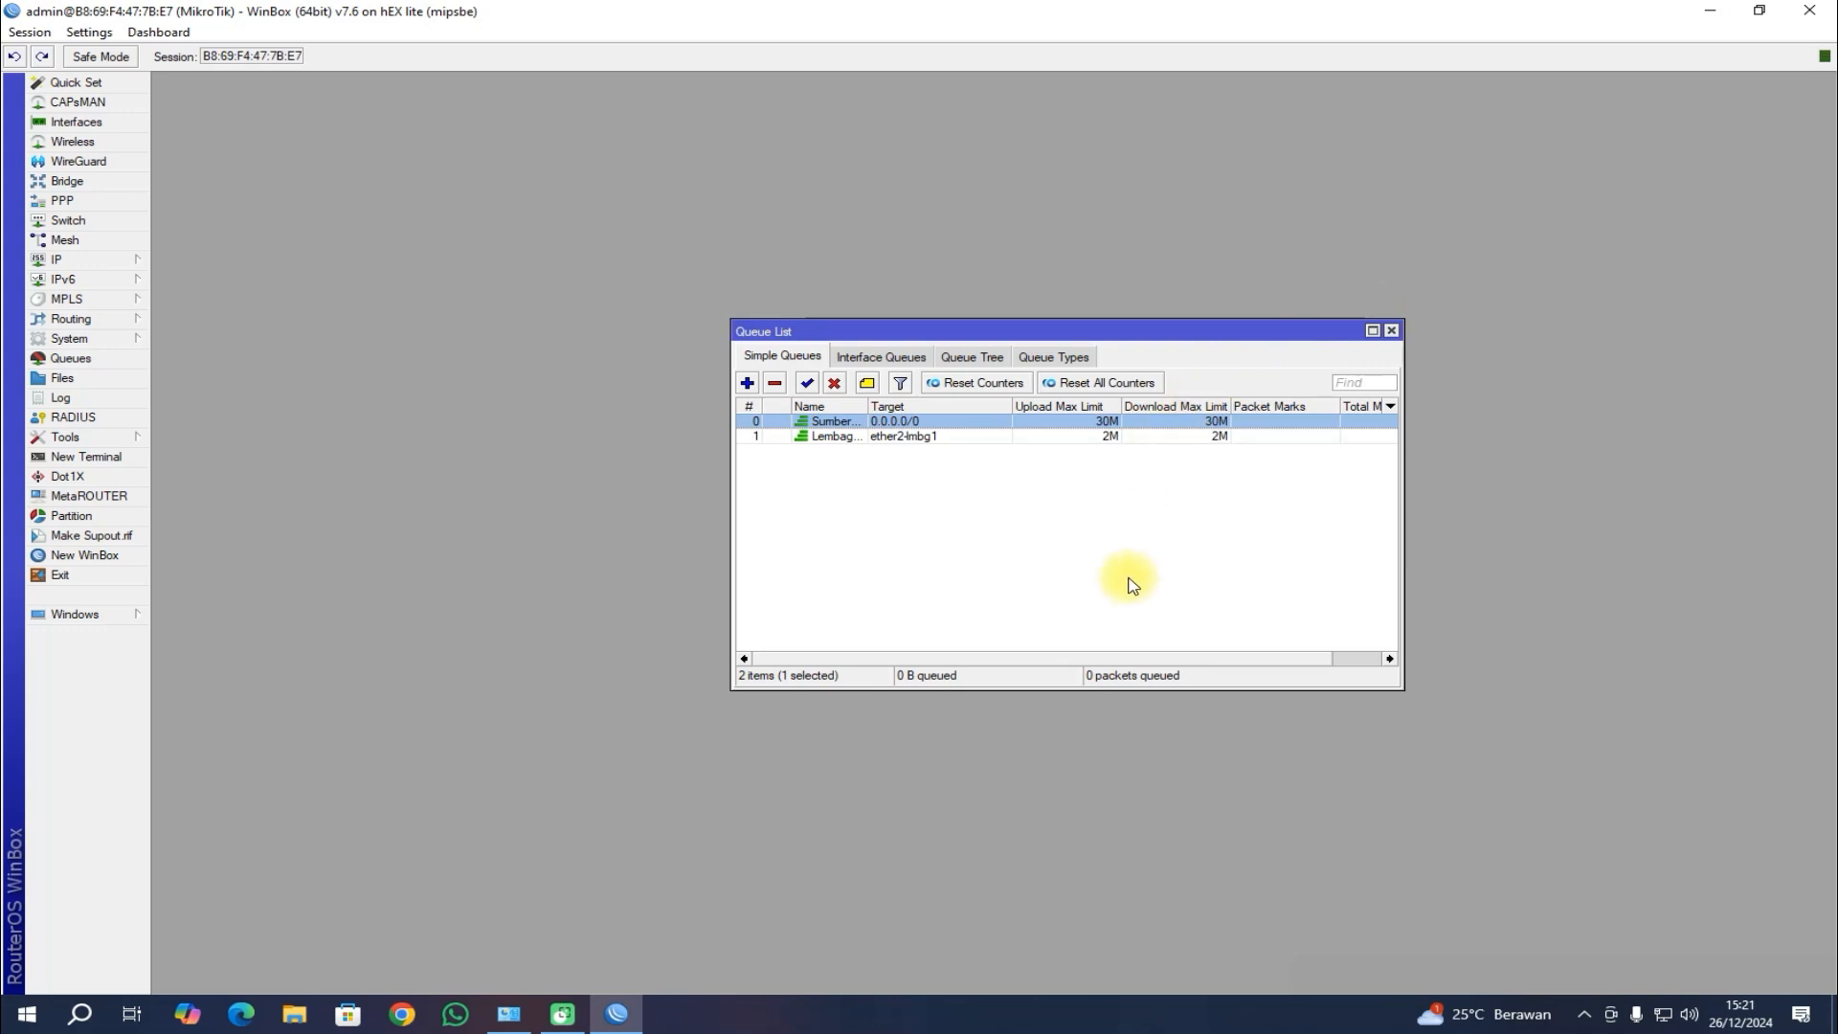
# Step: Start a simple queue named Lembaga2 targeting ether3-lmbg2, with a 10M max limit for both upload and download
pyautogui.click(747, 383)
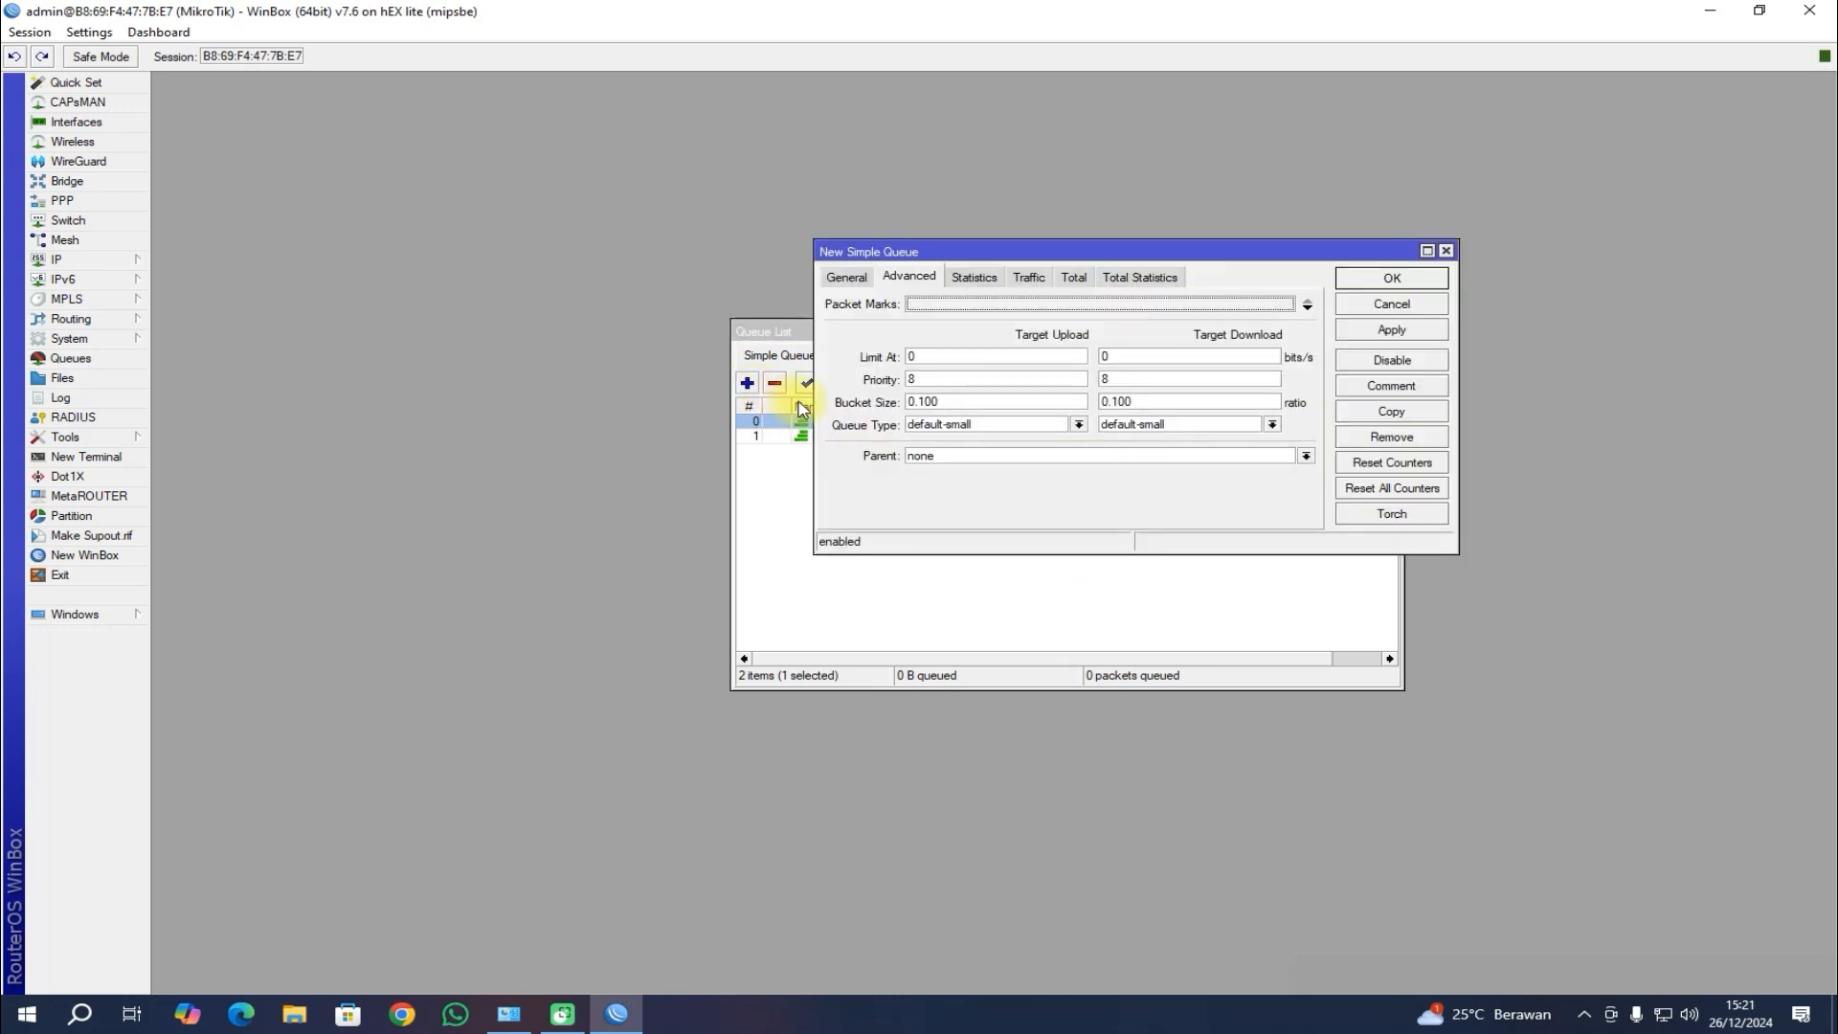
pyautogui.click(846, 277)
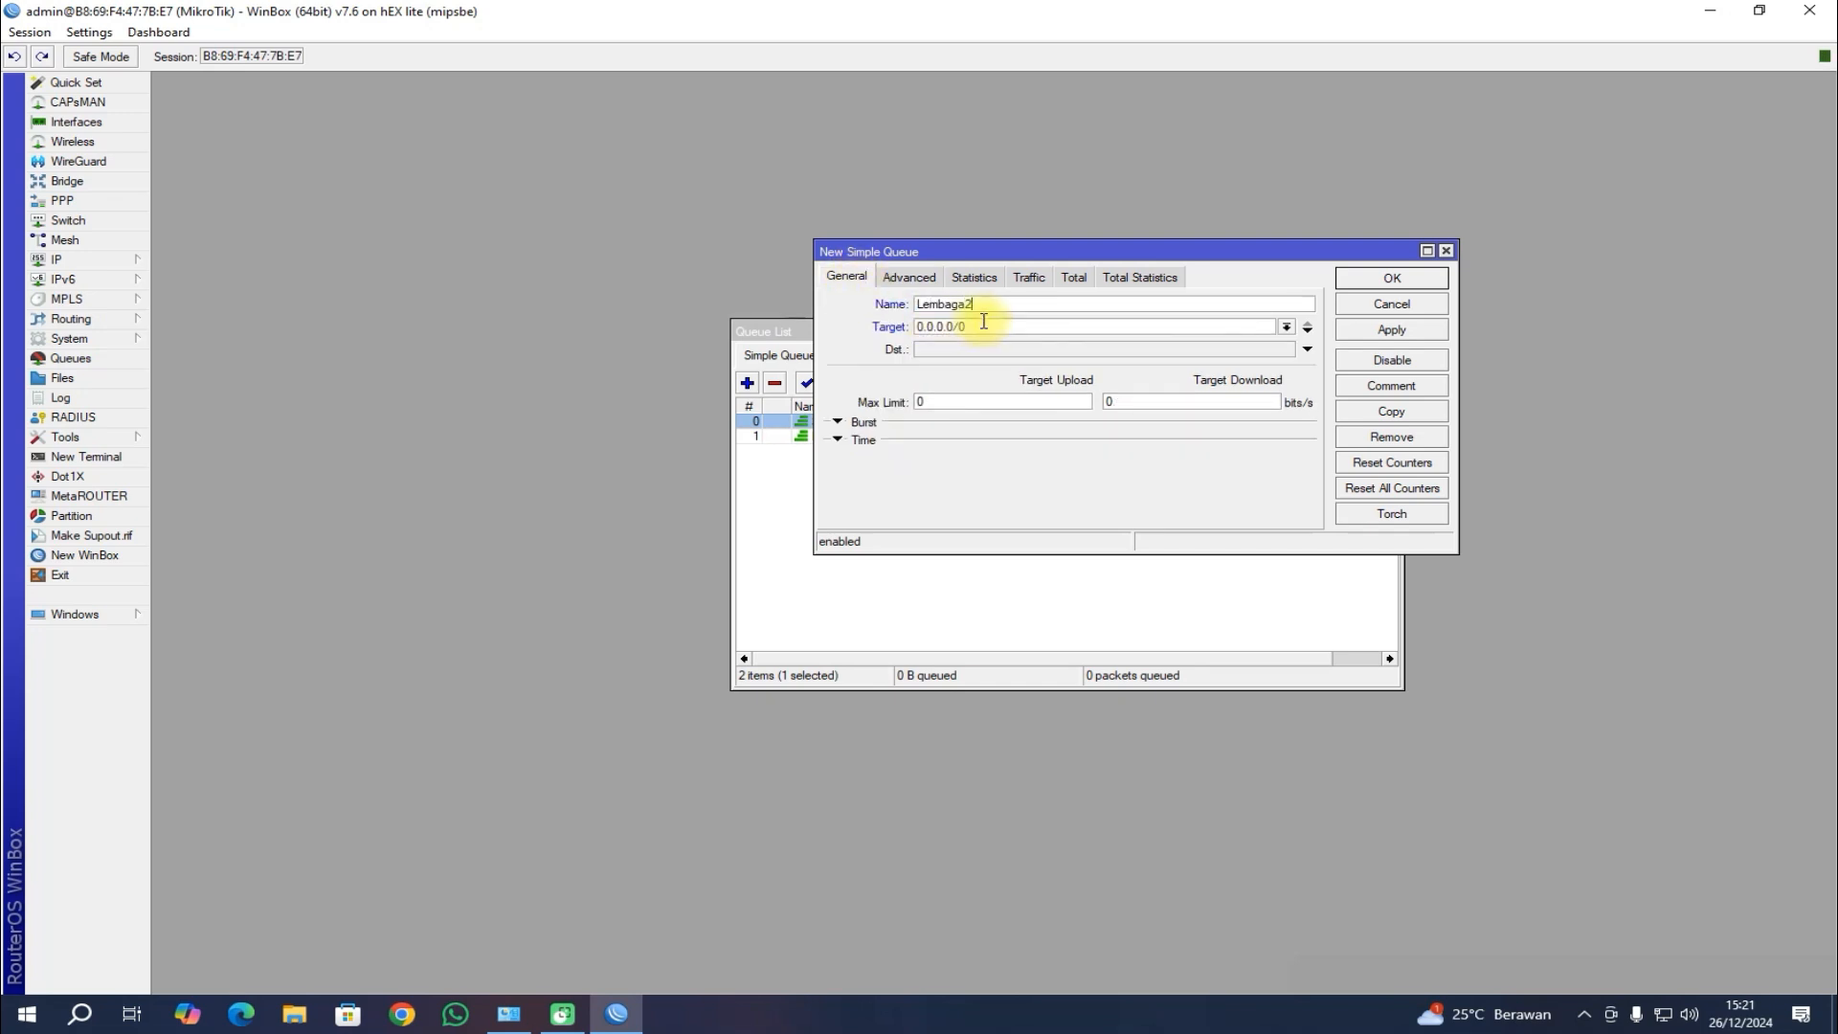
pyautogui.click(1285, 328)
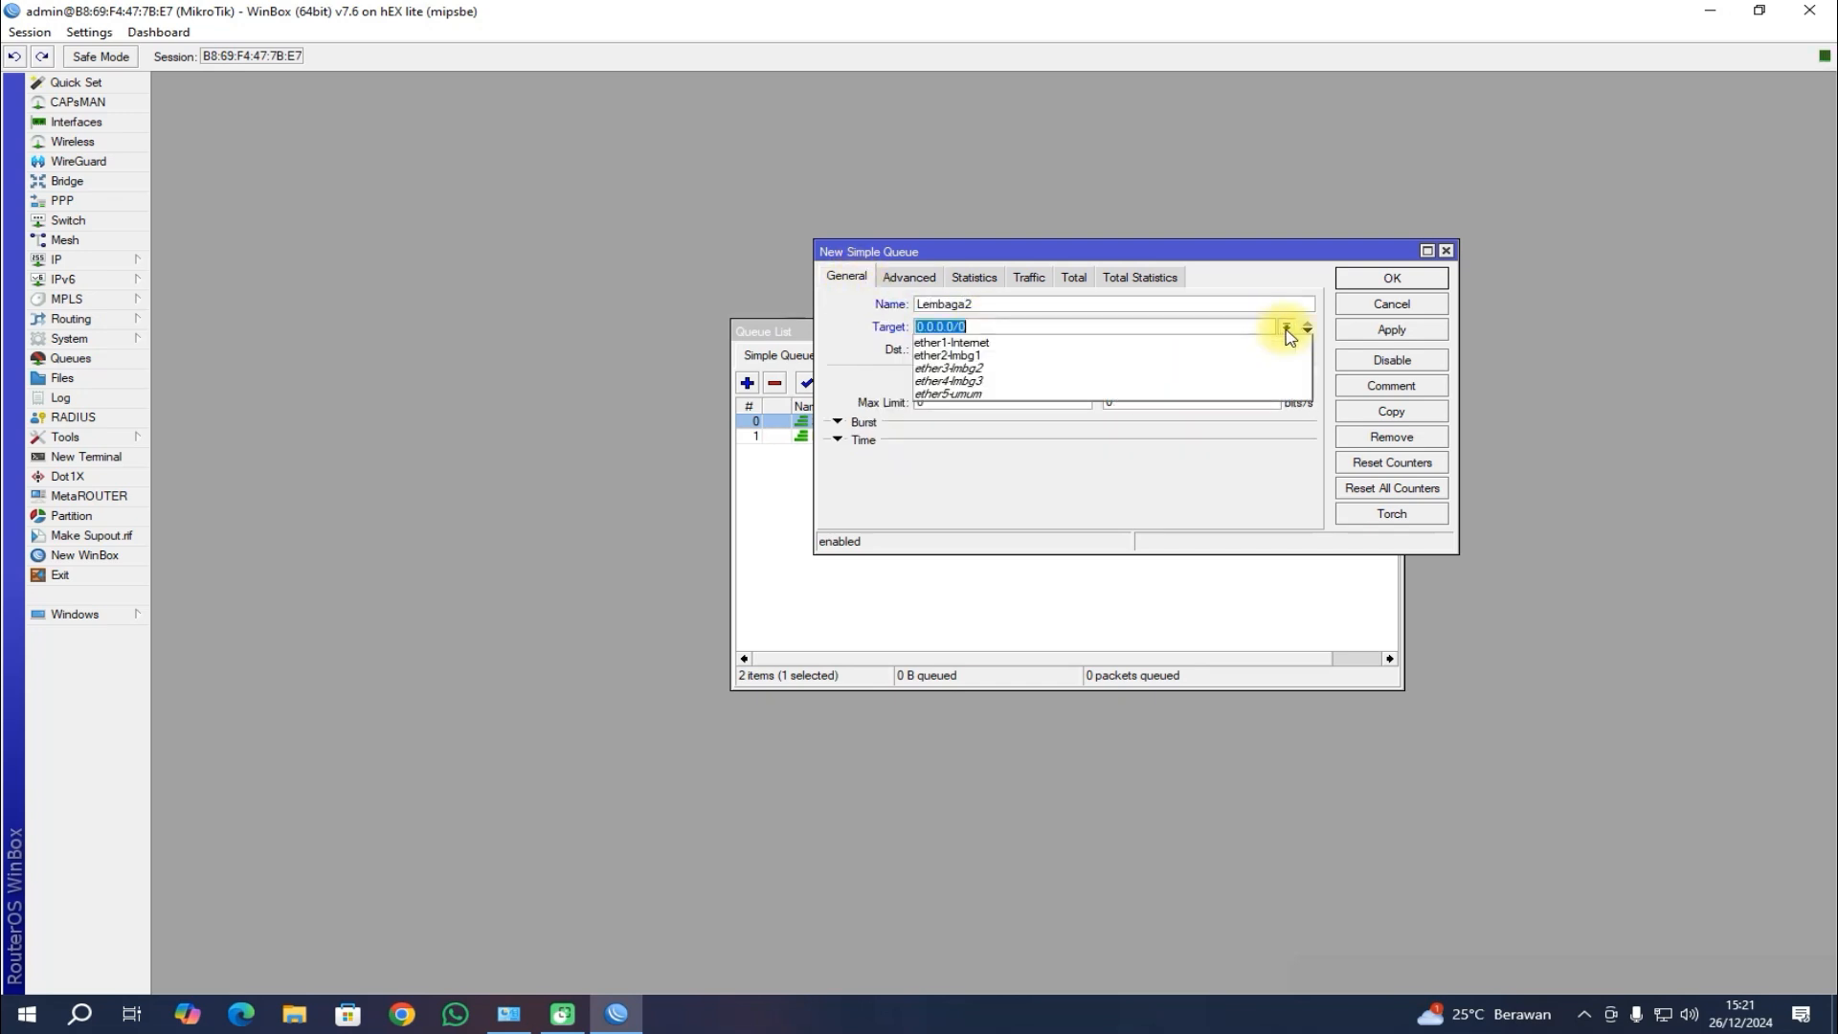
pyautogui.click(1216, 370)
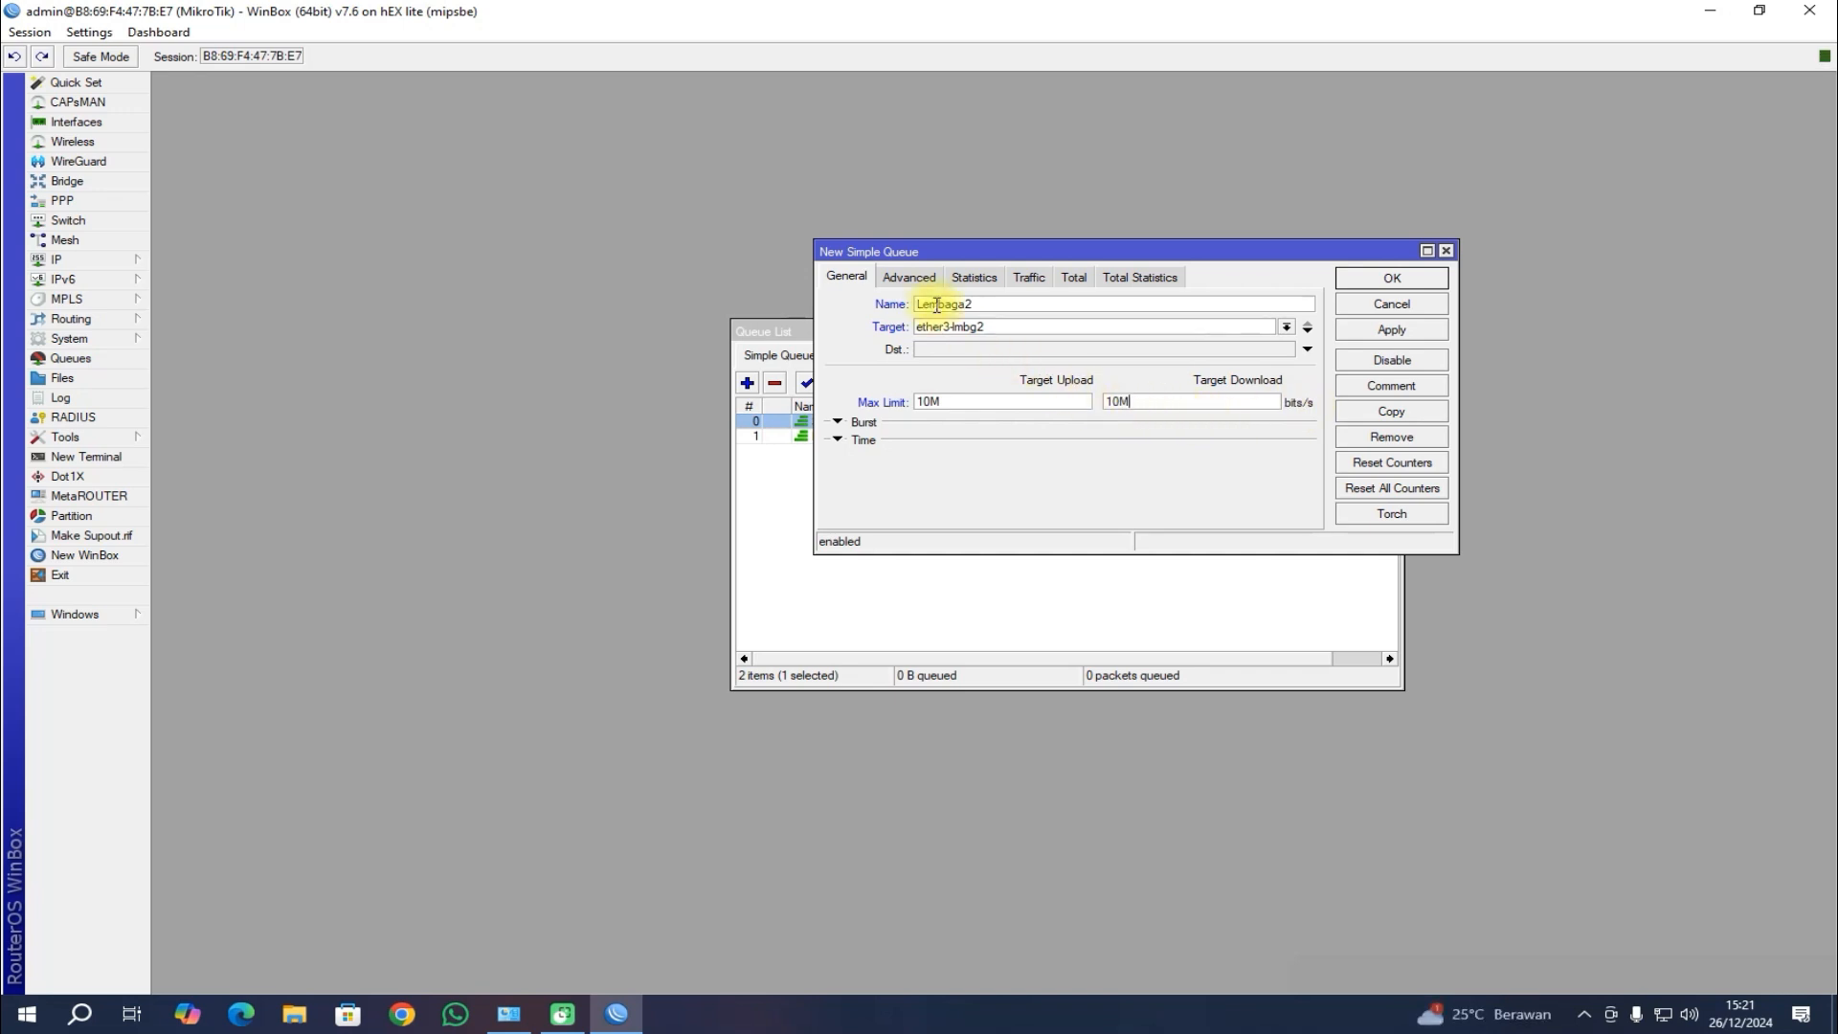
# Step: Assign Sumber_internet as the parent of the Lembaga2 queue and save the queue
pyautogui.click(914, 279)
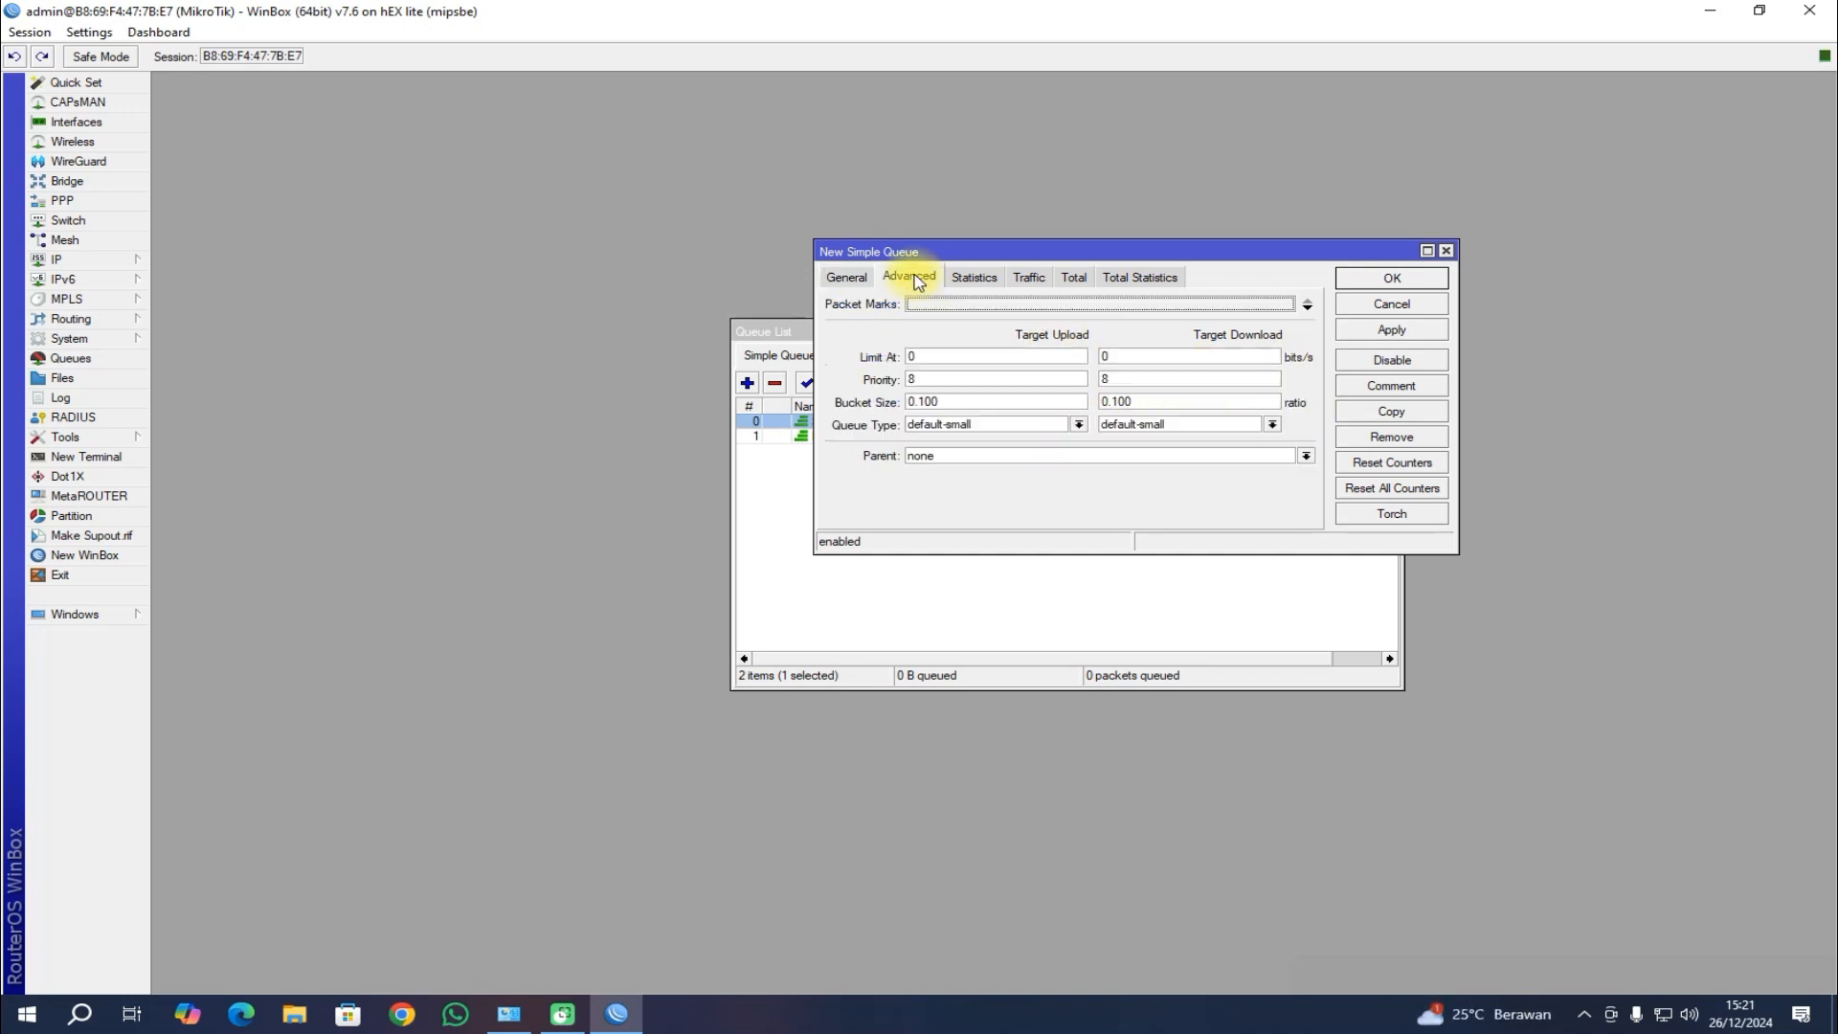
pyautogui.click(967, 456)
pyautogui.click(968, 486)
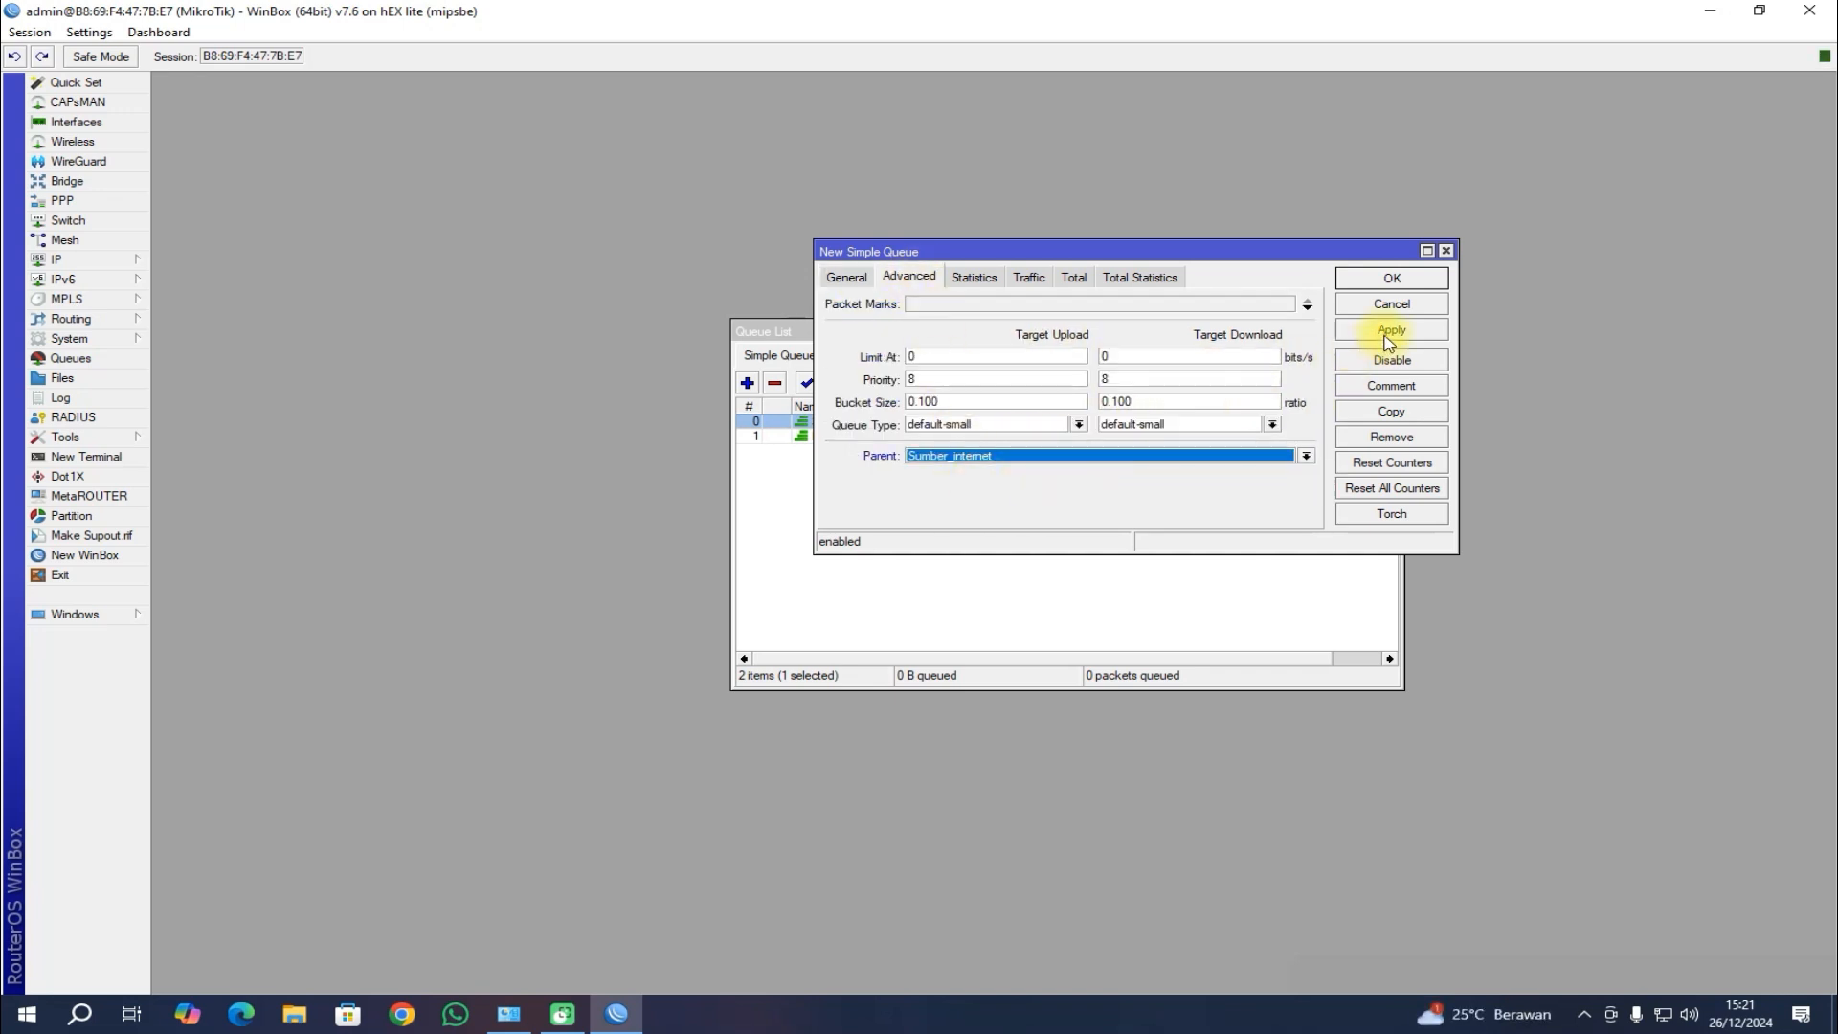
pyautogui.click(1389, 278)
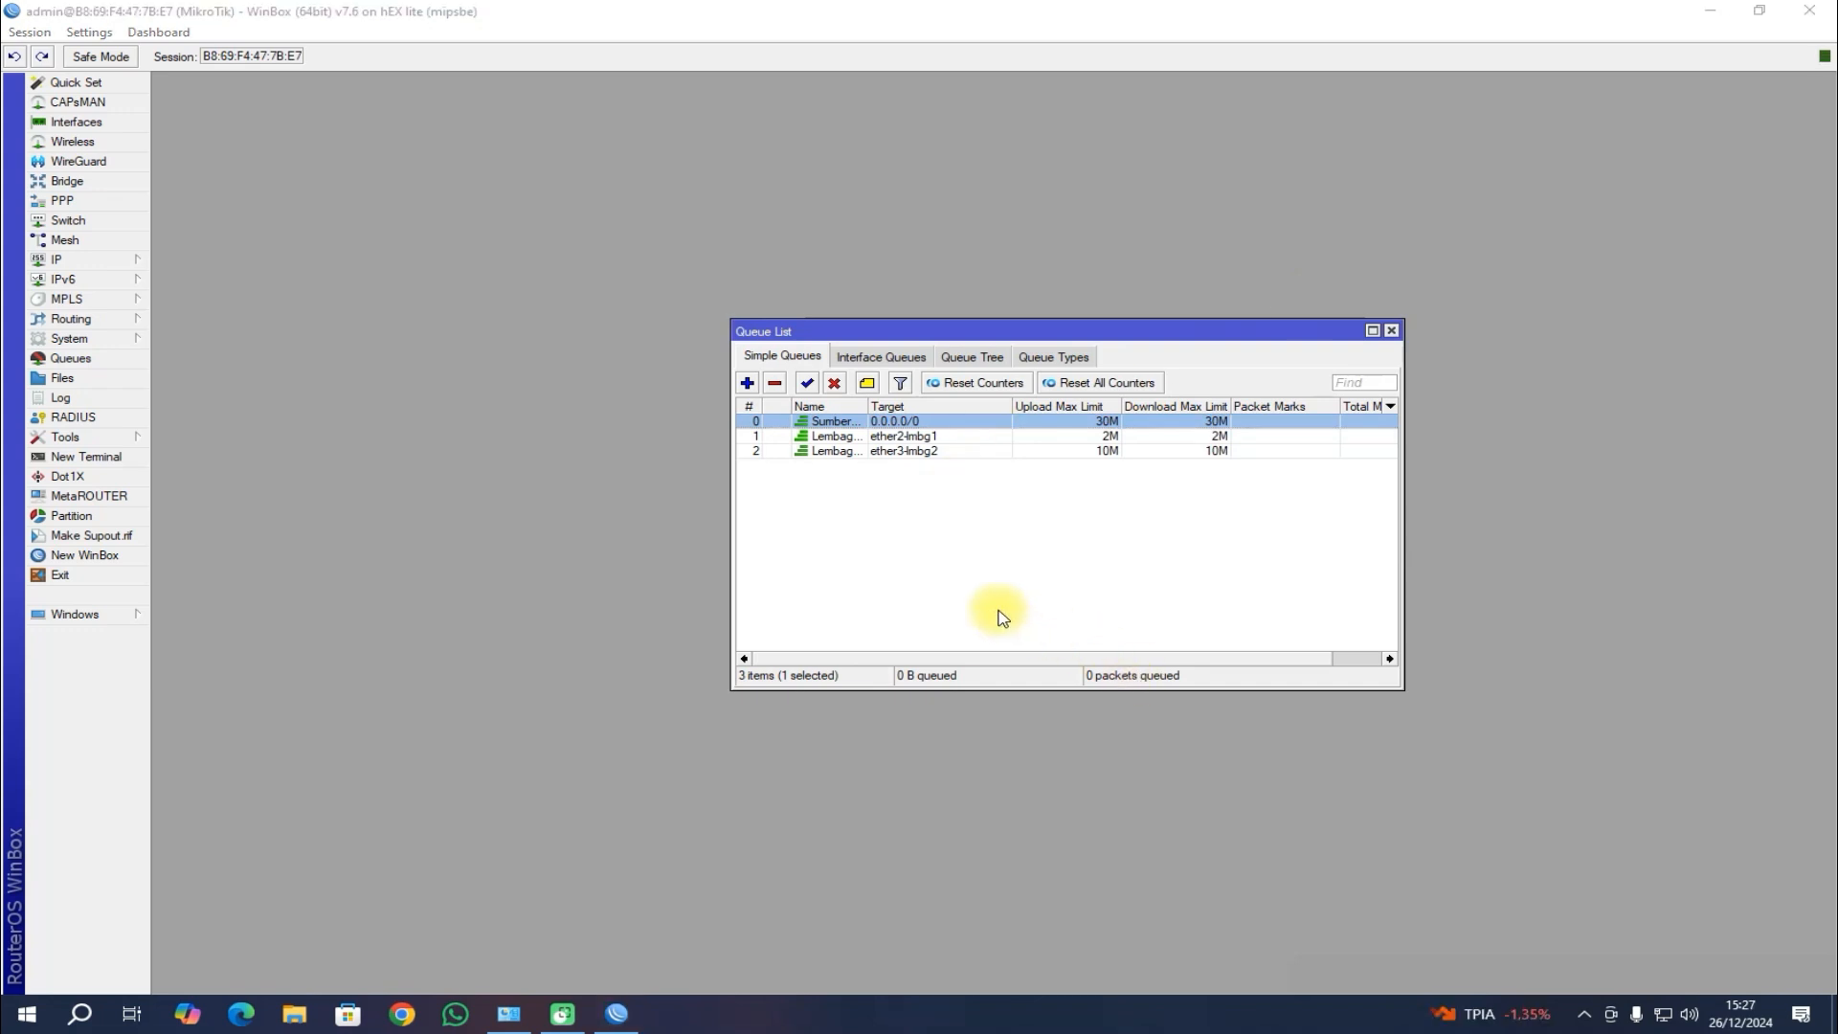
# Step: Start a simple queue named Lembaga3 targeting ether4-lmbg3, with an 8M max limit for both upload and download
pyautogui.click(747, 382)
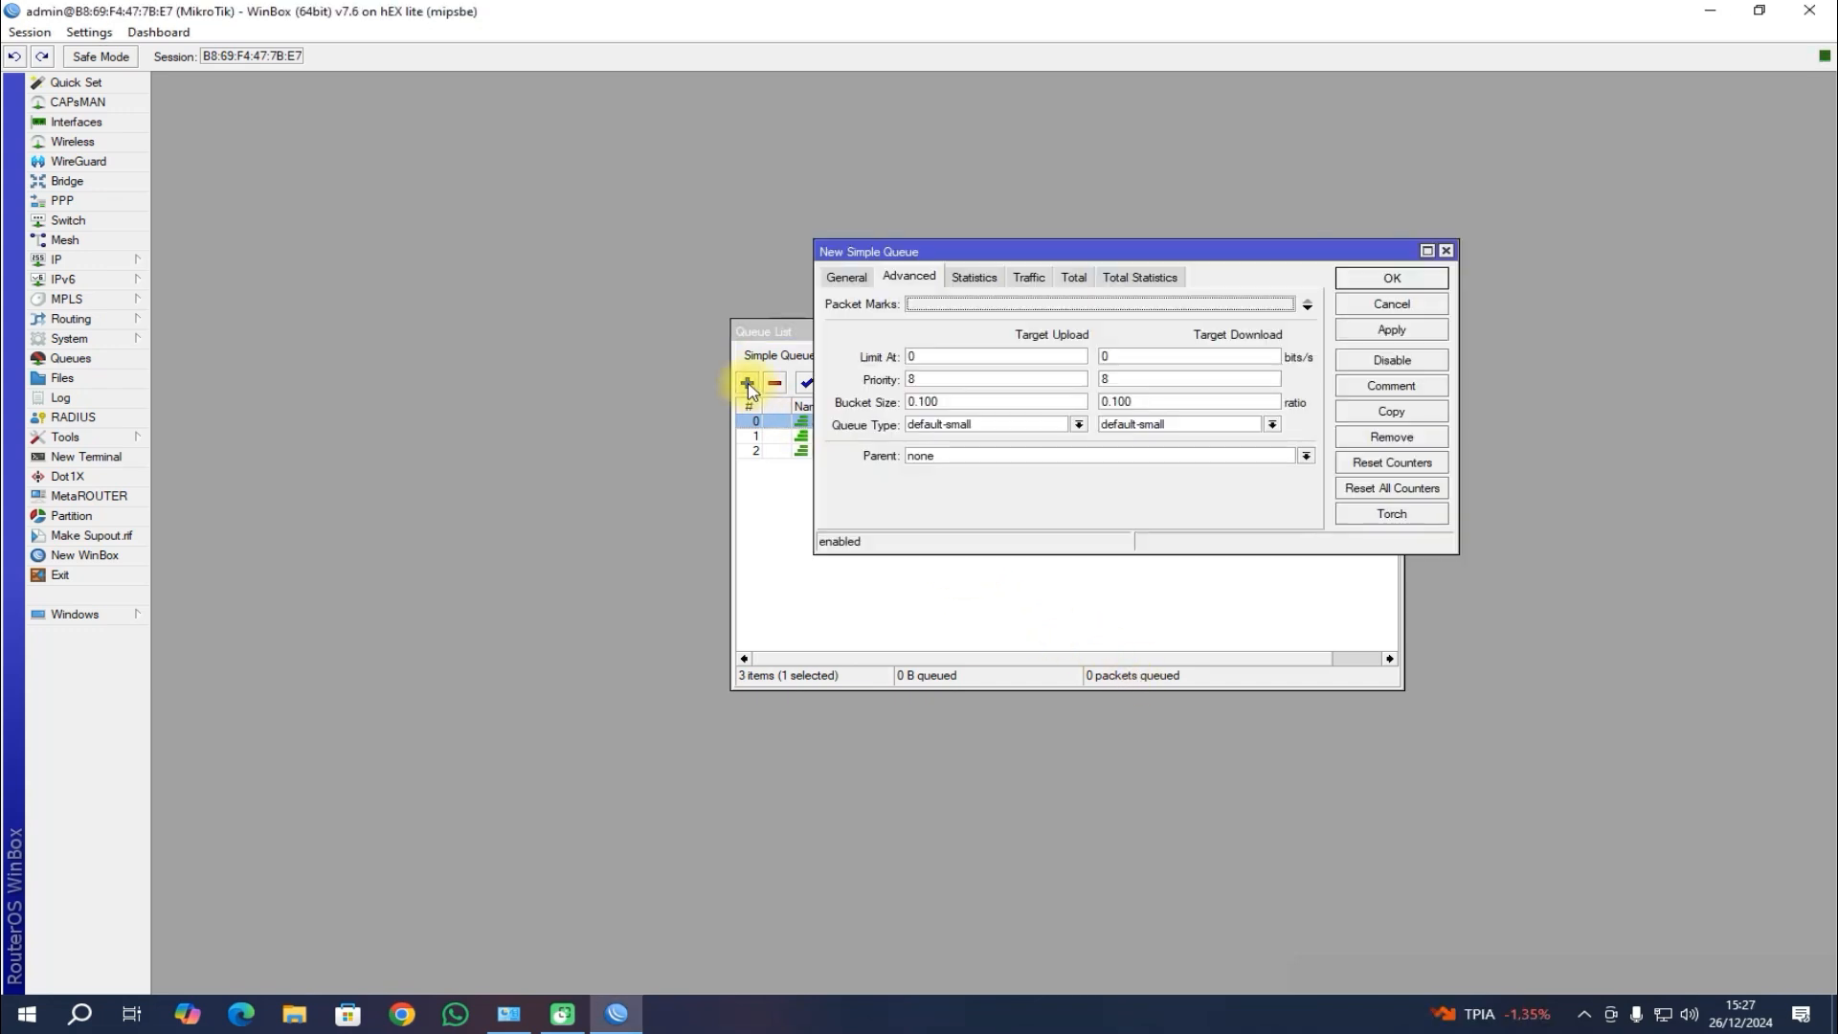
pyautogui.click(846, 277)
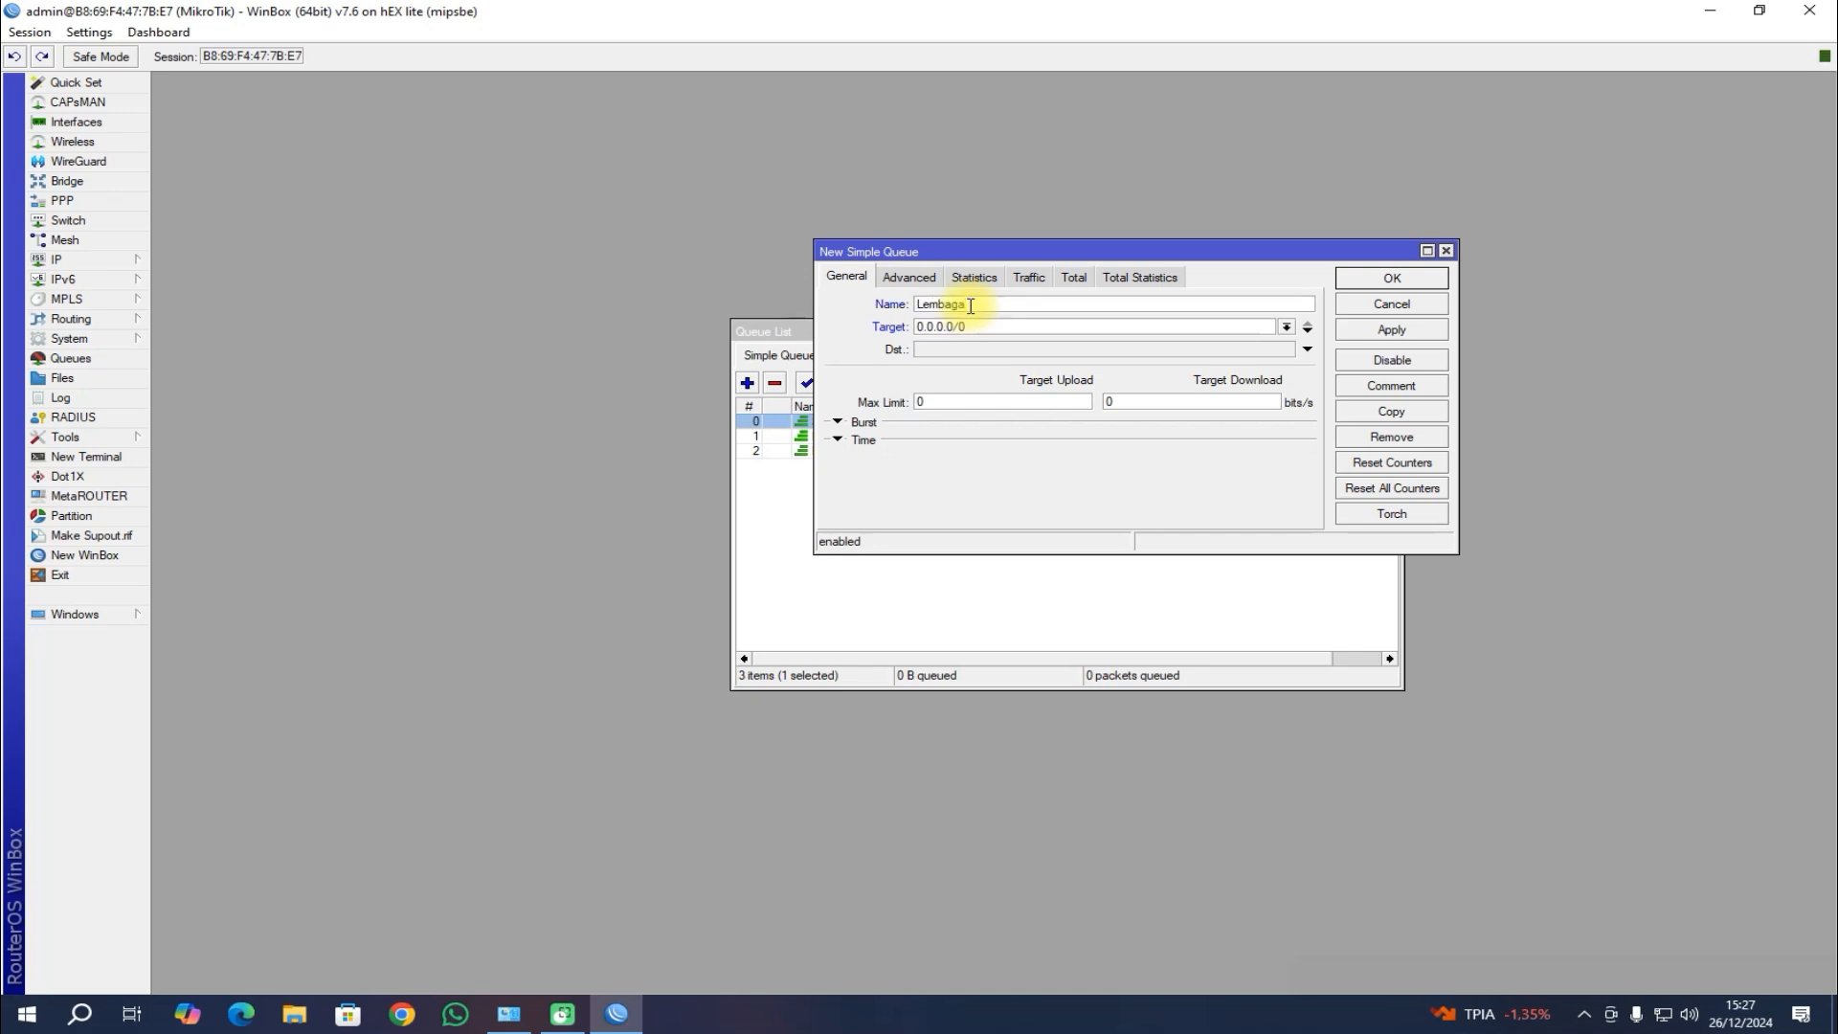
pyautogui.write('Lembaga3')
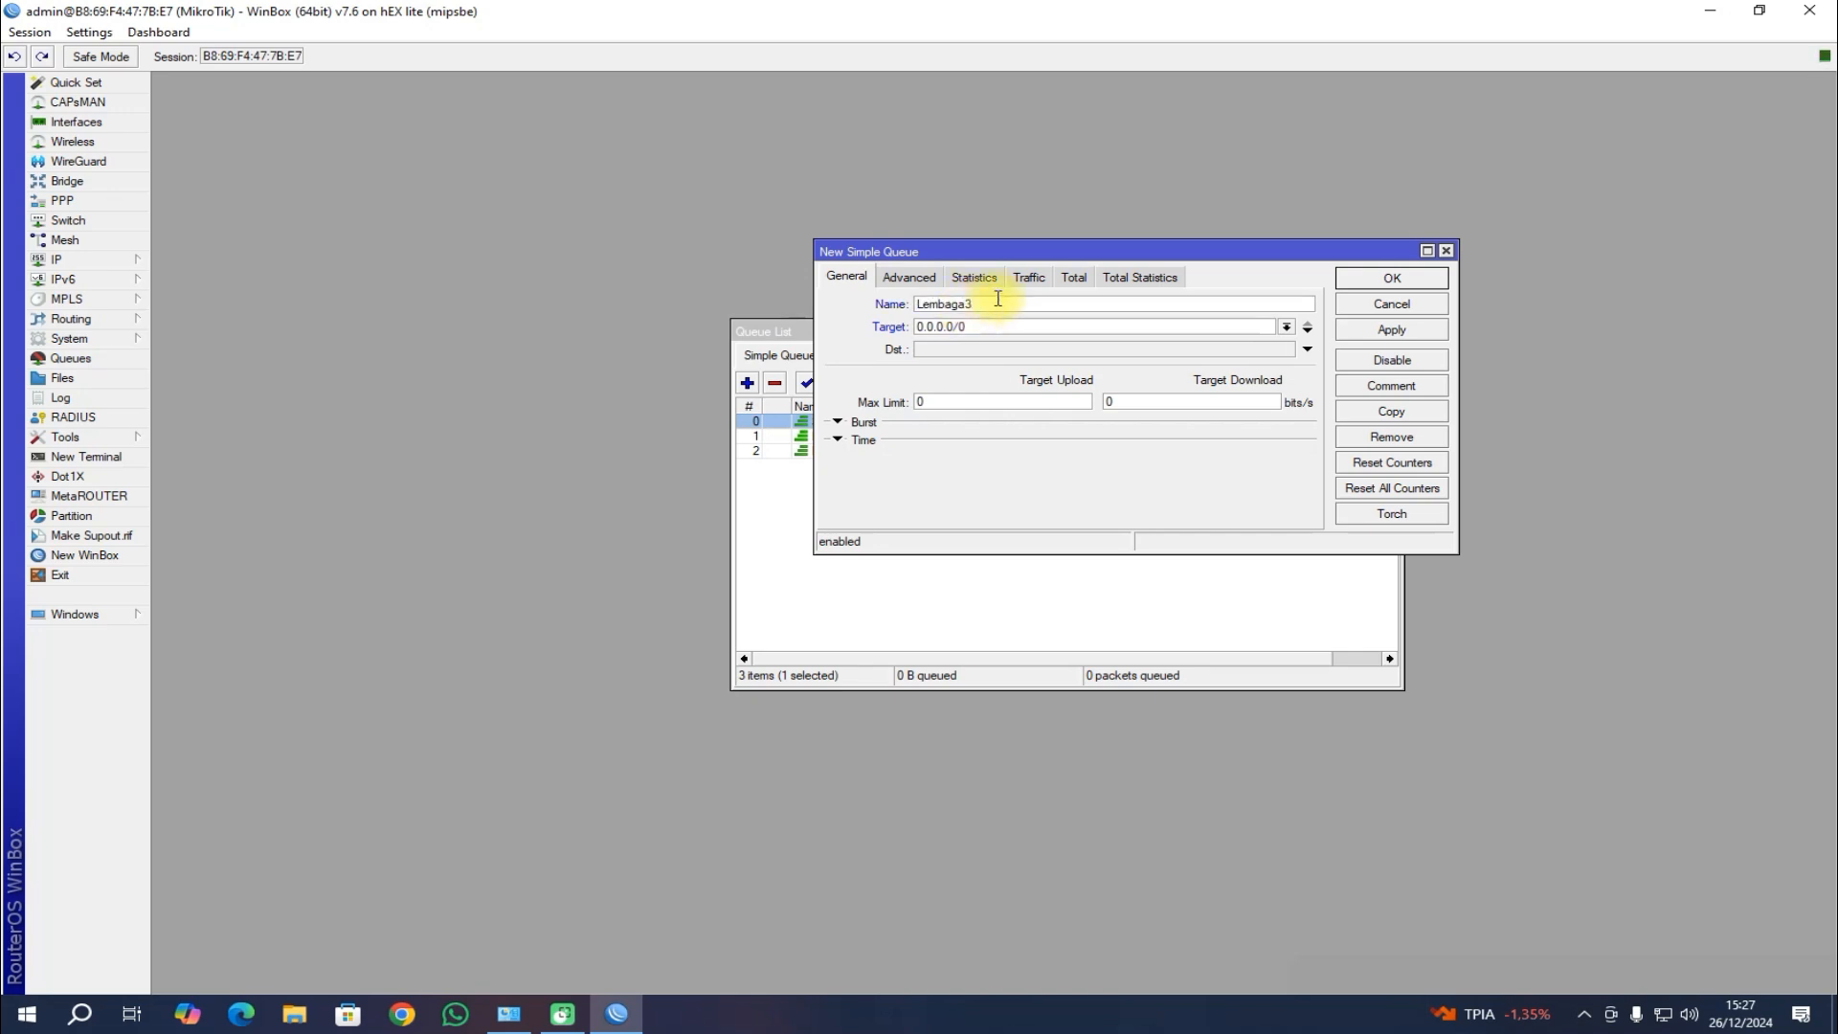
pyautogui.click(1285, 326)
pyautogui.click(1139, 380)
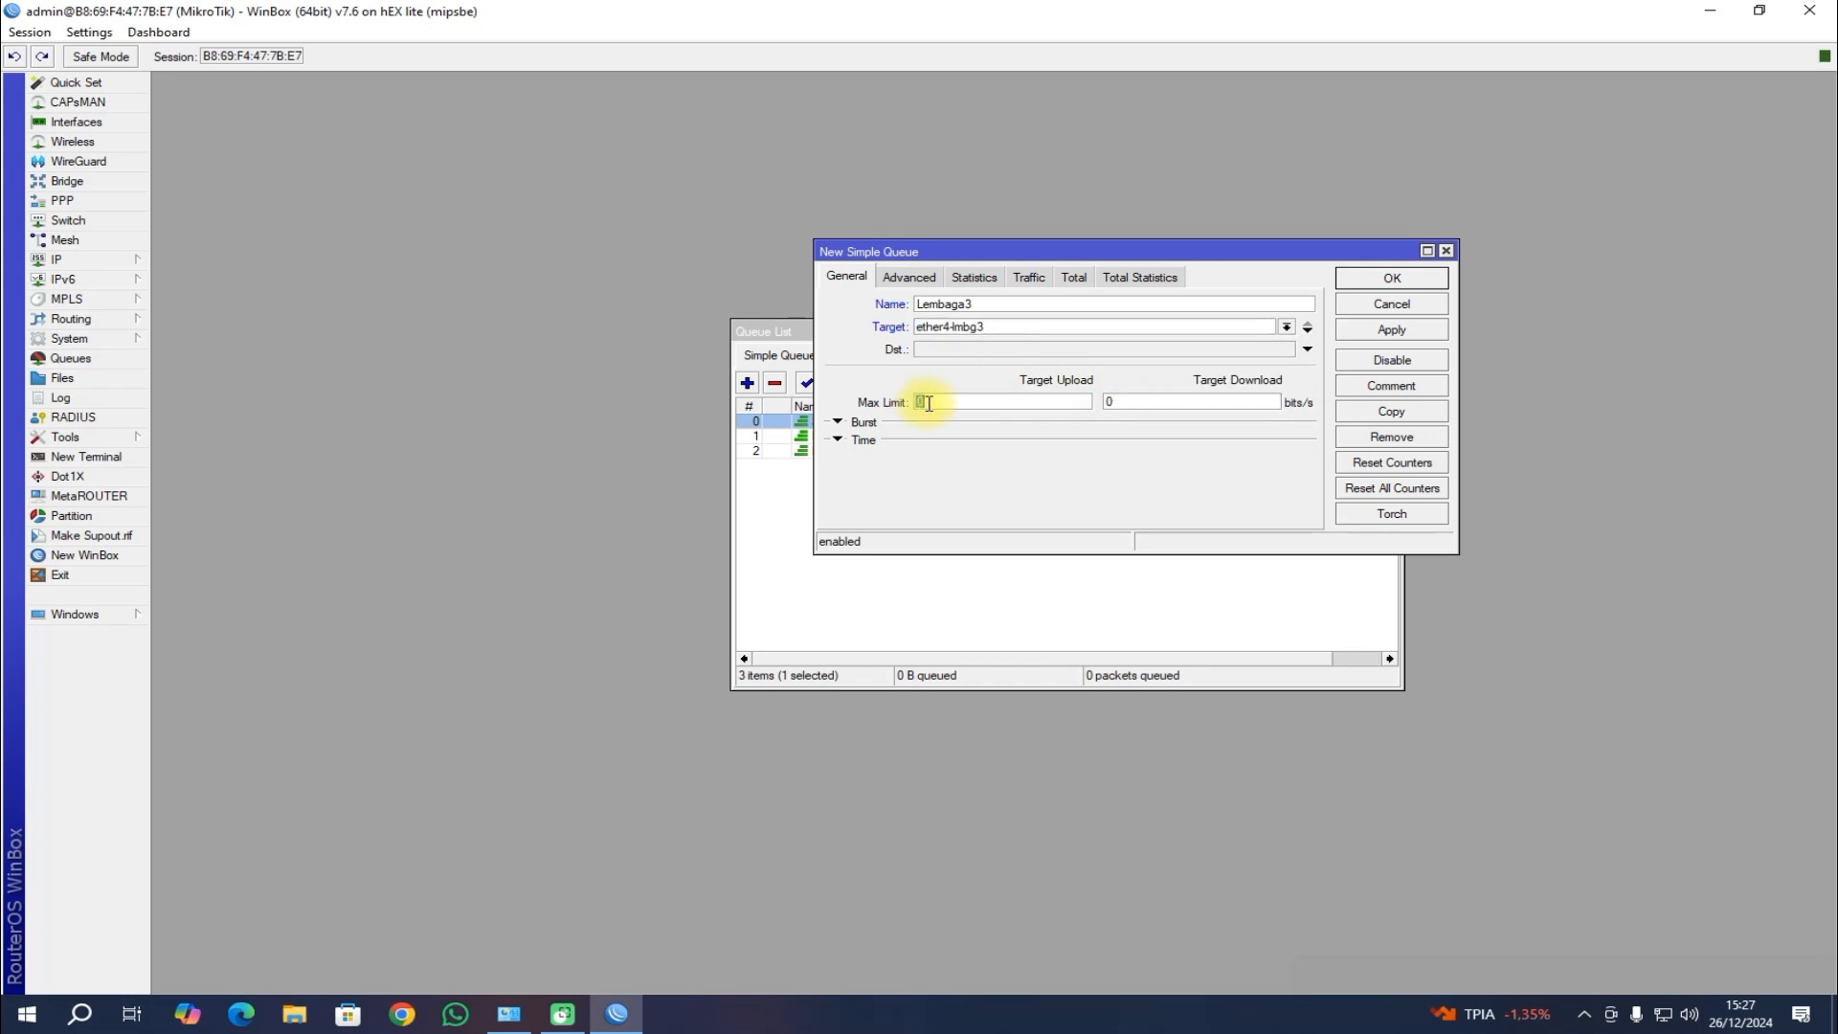
pyautogui.moveTo(1049, 253); pyautogui.dragTo(1051, 495)
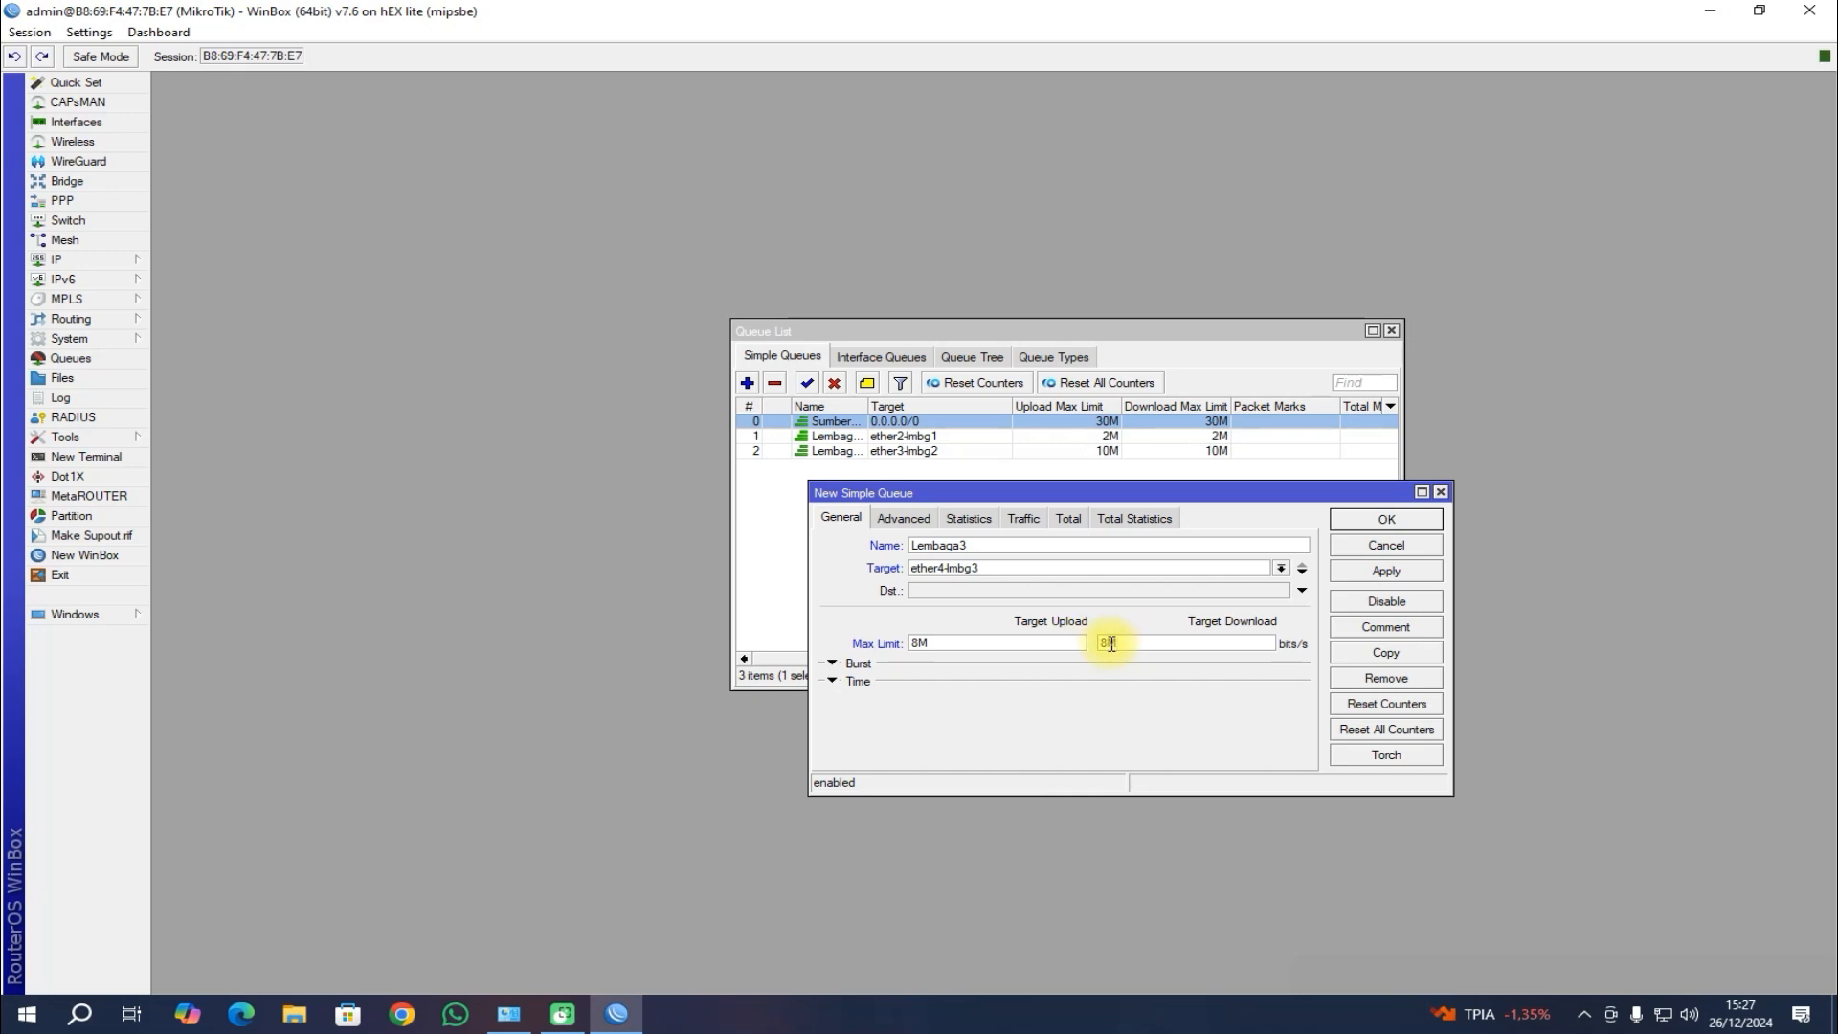
pyautogui.click(1154, 641)
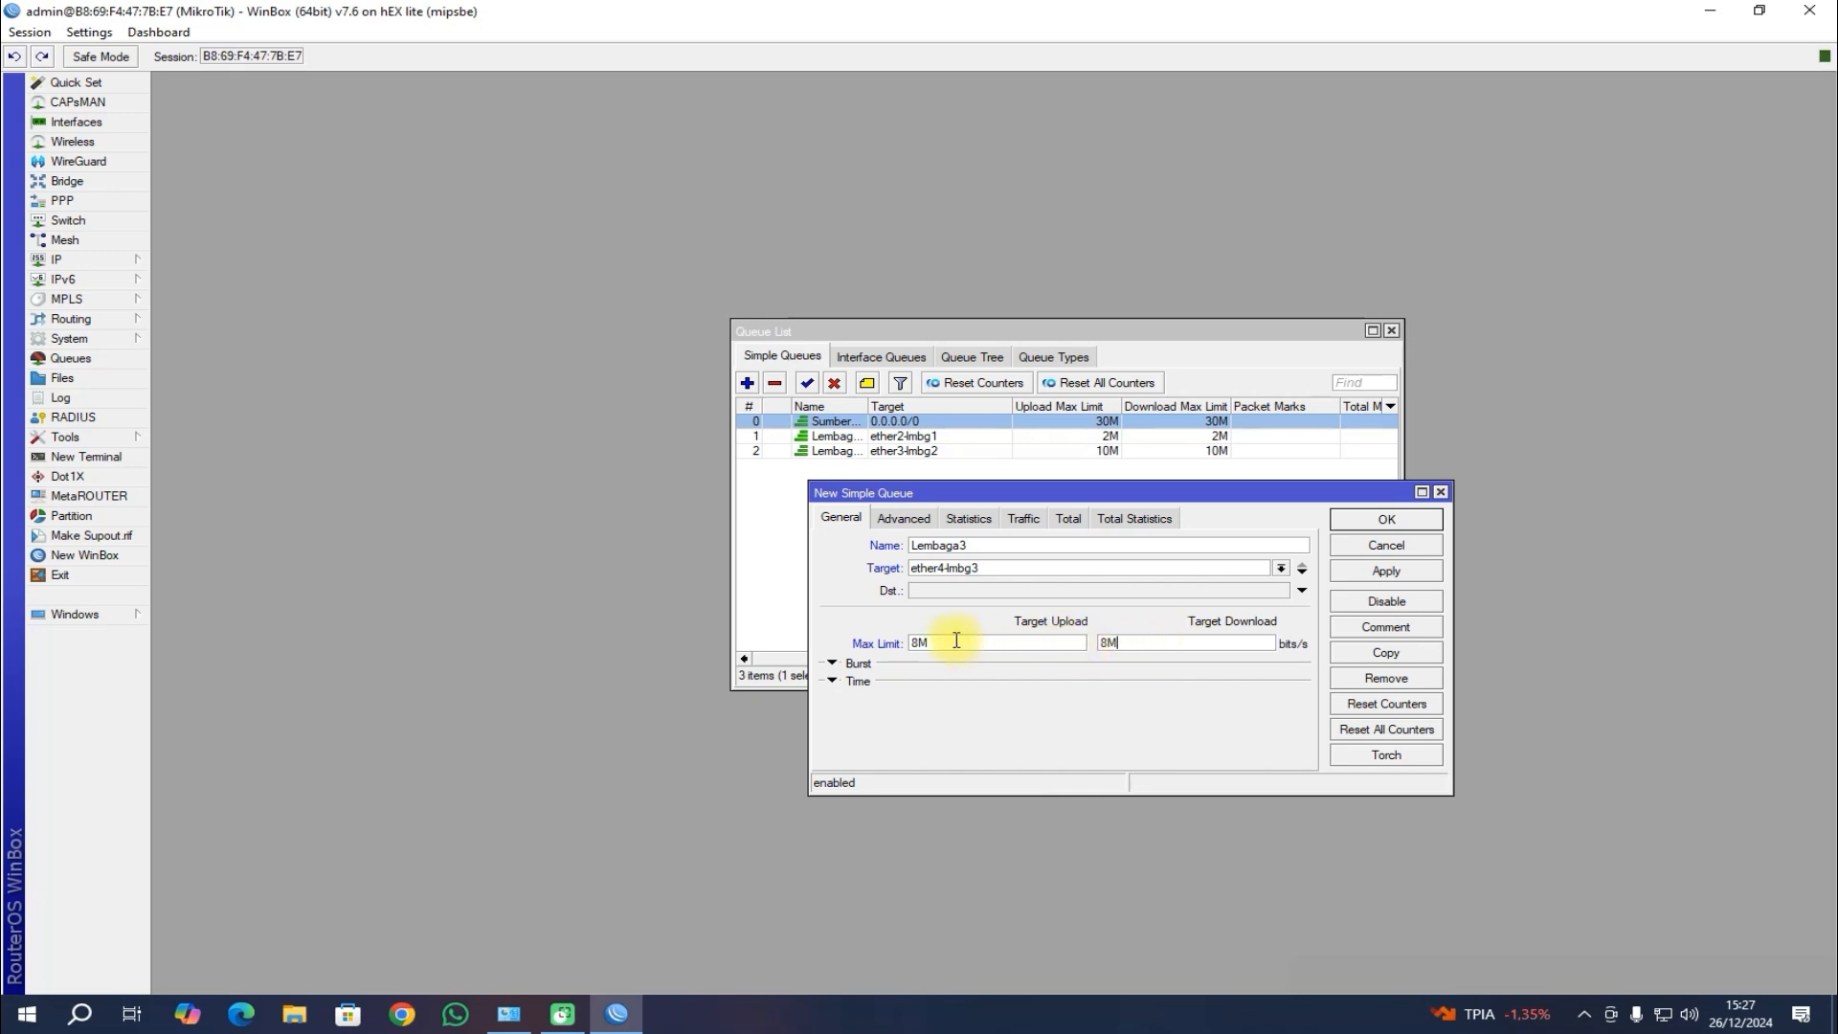
# Step: Assign Sumber_internet as the parent of the Lembaga3 queue and save the queue
pyautogui.click(904, 518)
pyautogui.click(1005, 697)
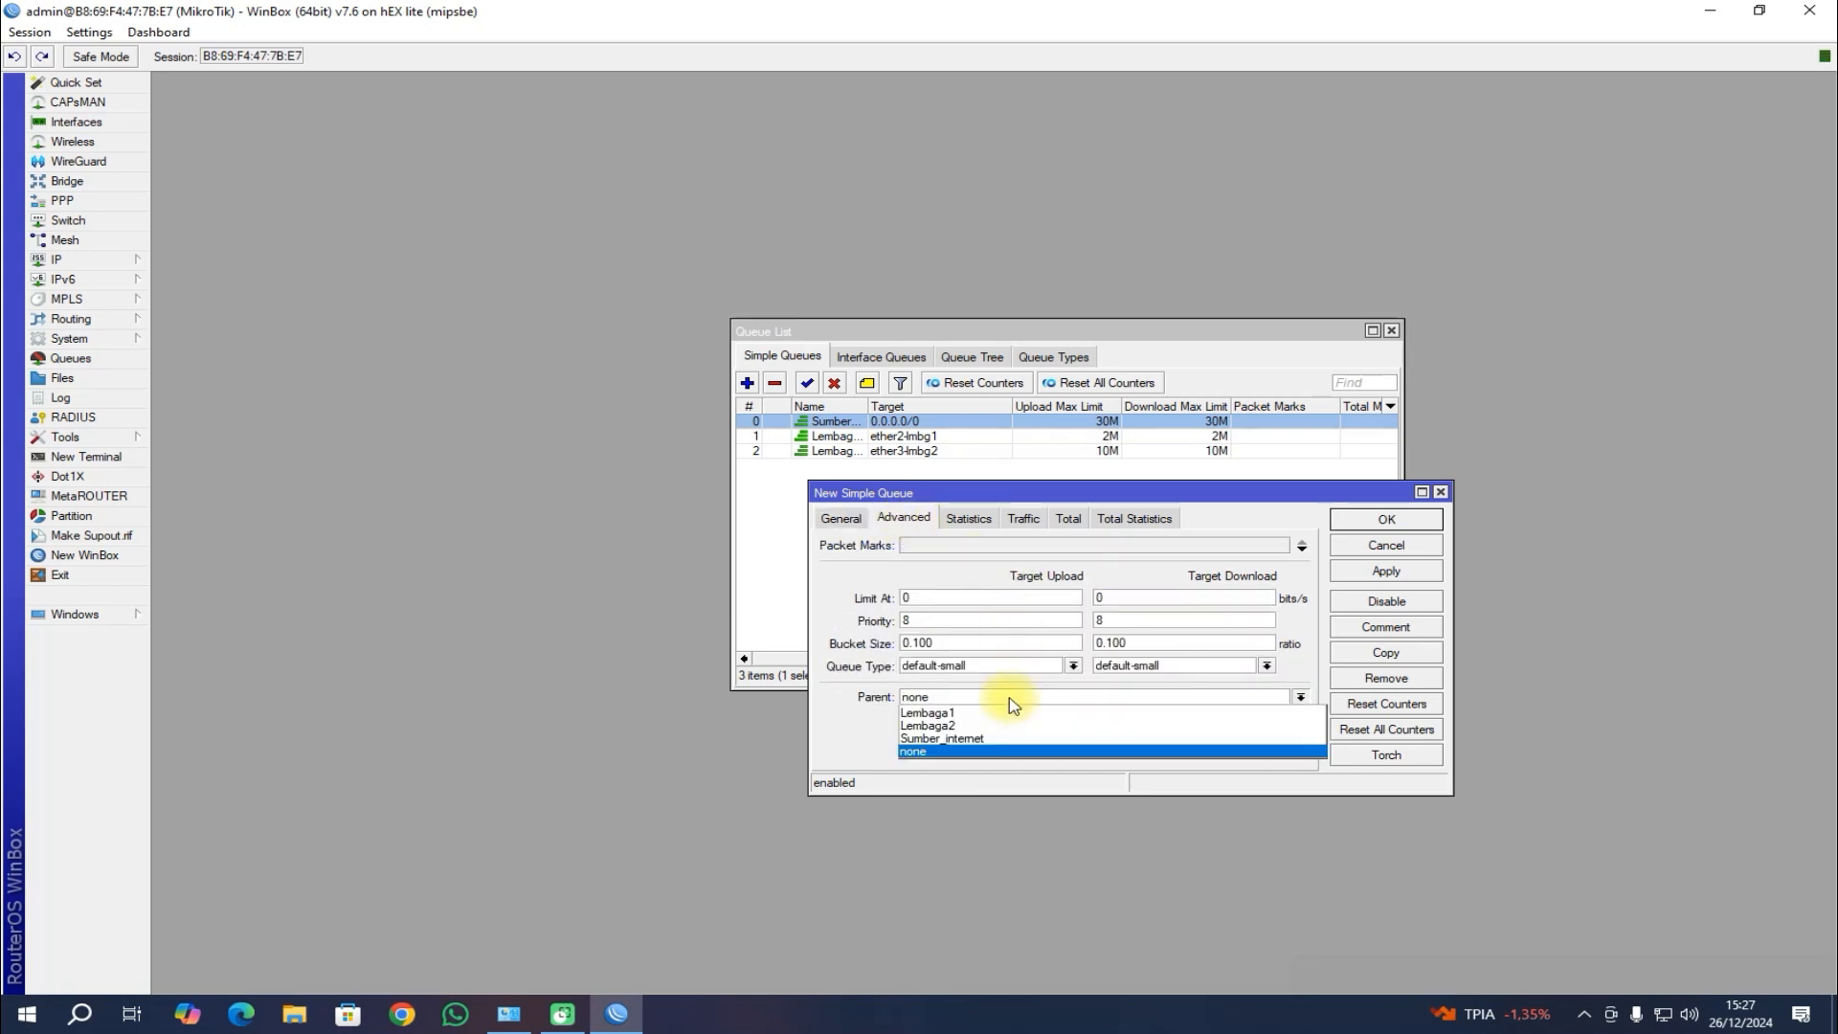
pyautogui.click(996, 737)
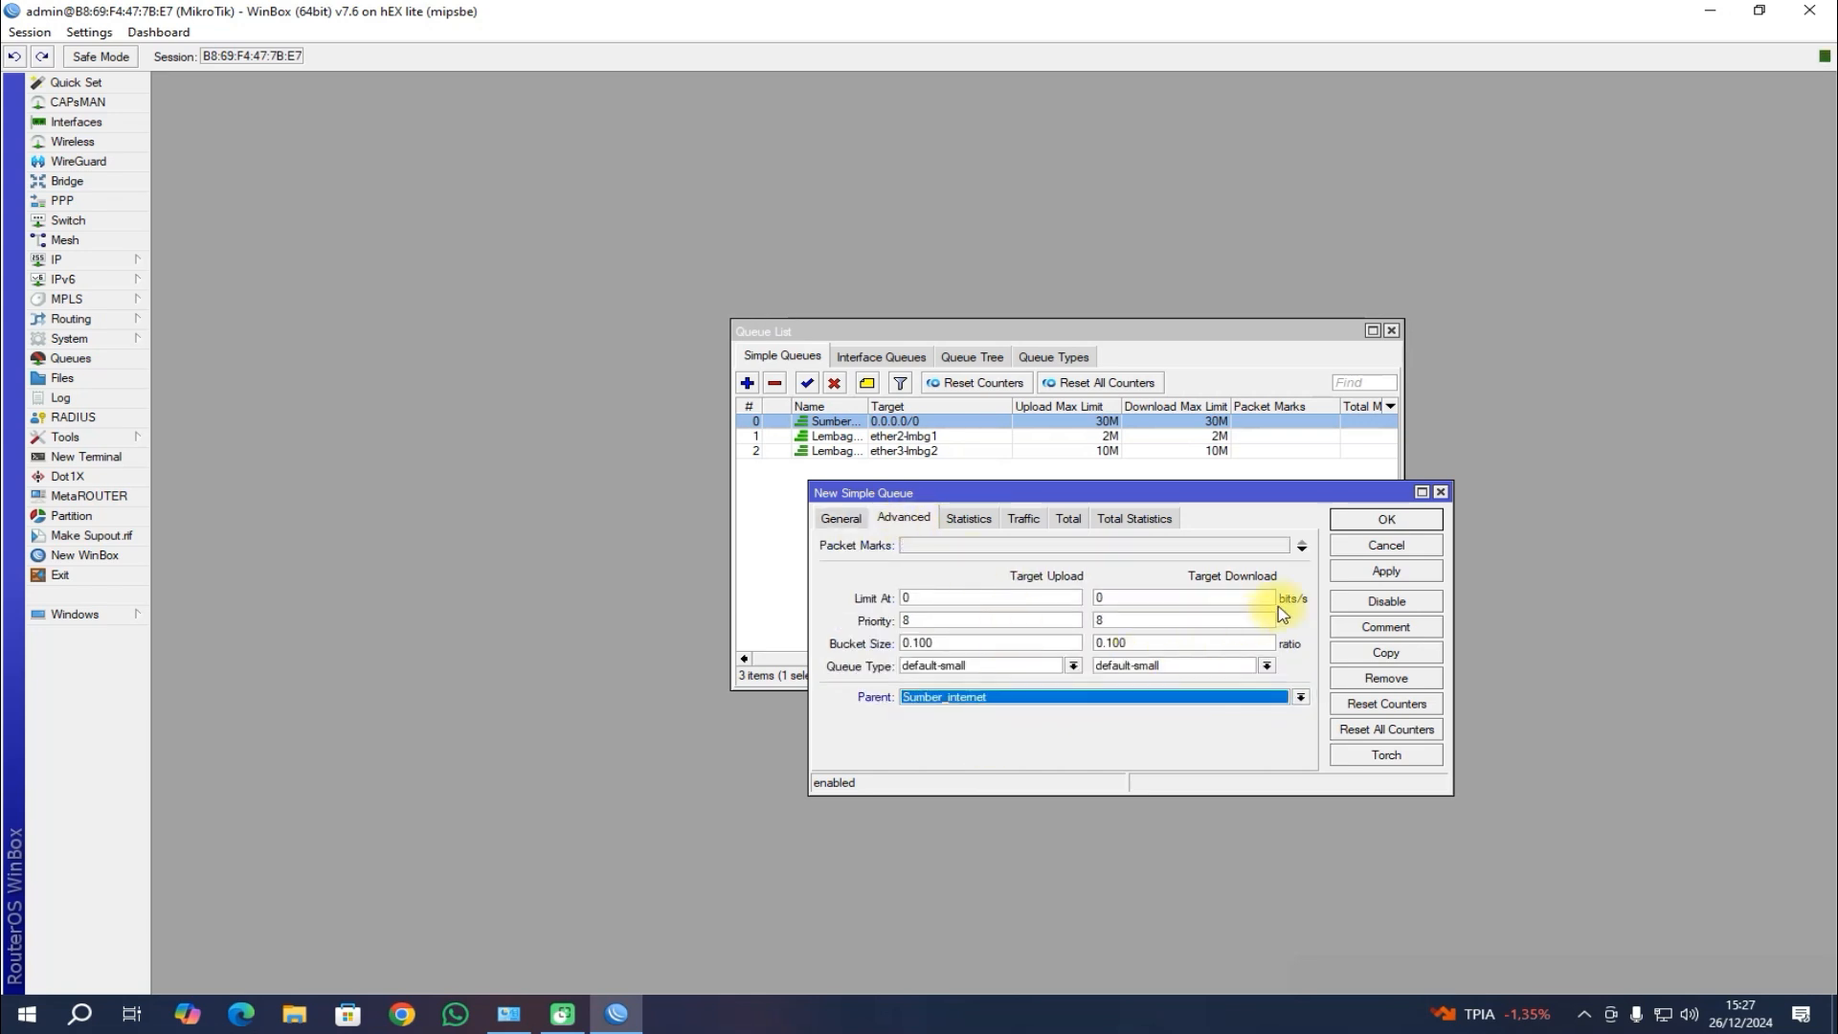
pyautogui.click(1386, 519)
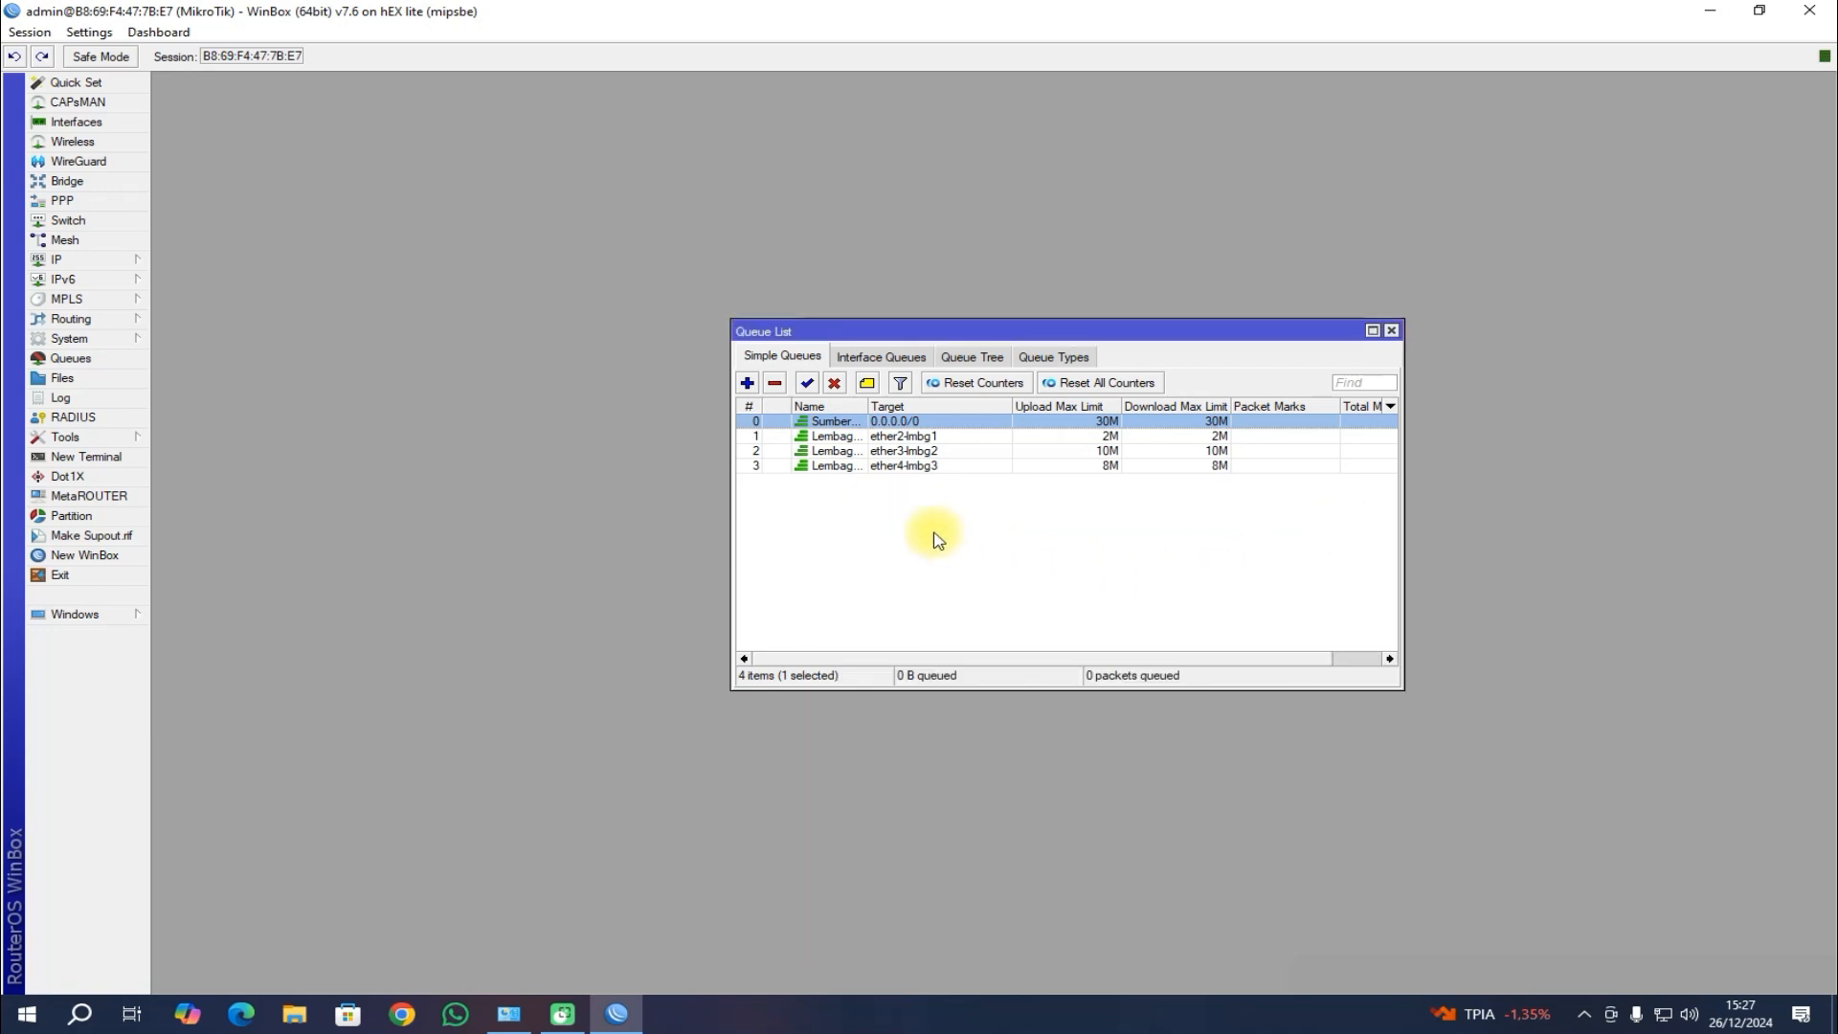
# Step: Start a simple queue named Umum targeting ether5-umum, with a 10M max limit for both upload and download
pyautogui.click(747, 382)
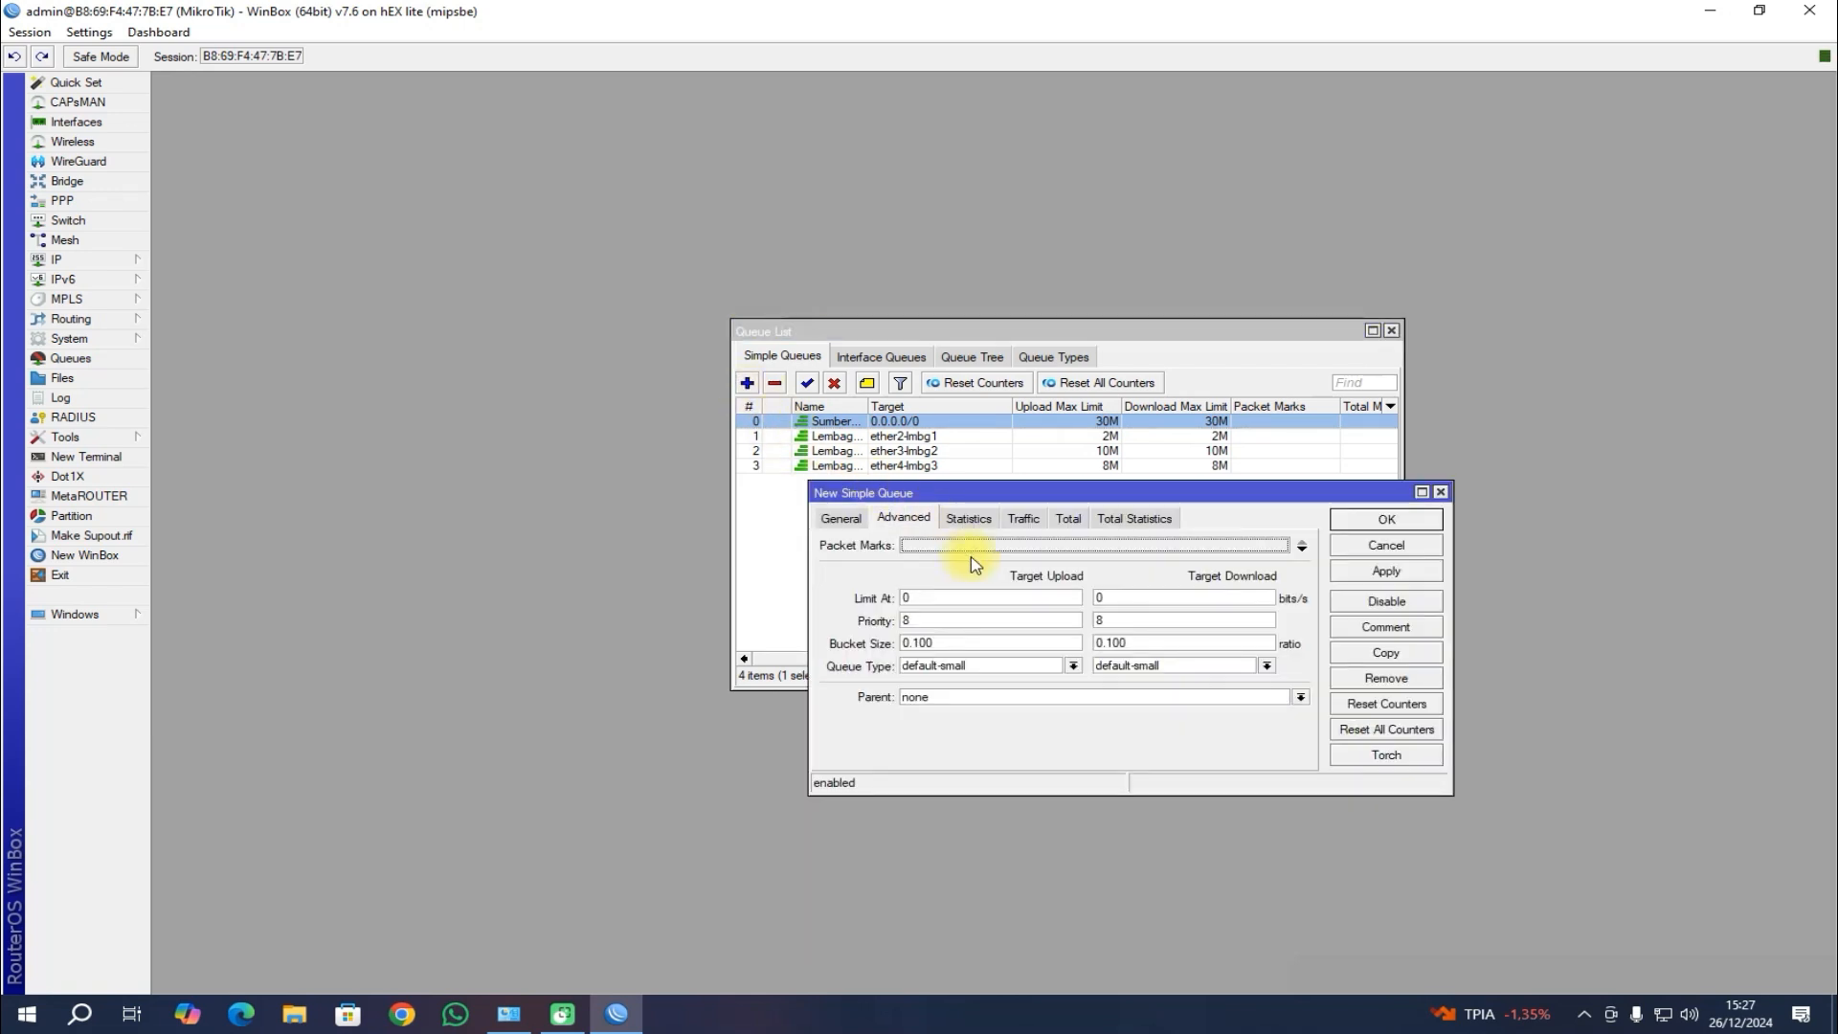
pyautogui.click(842, 520)
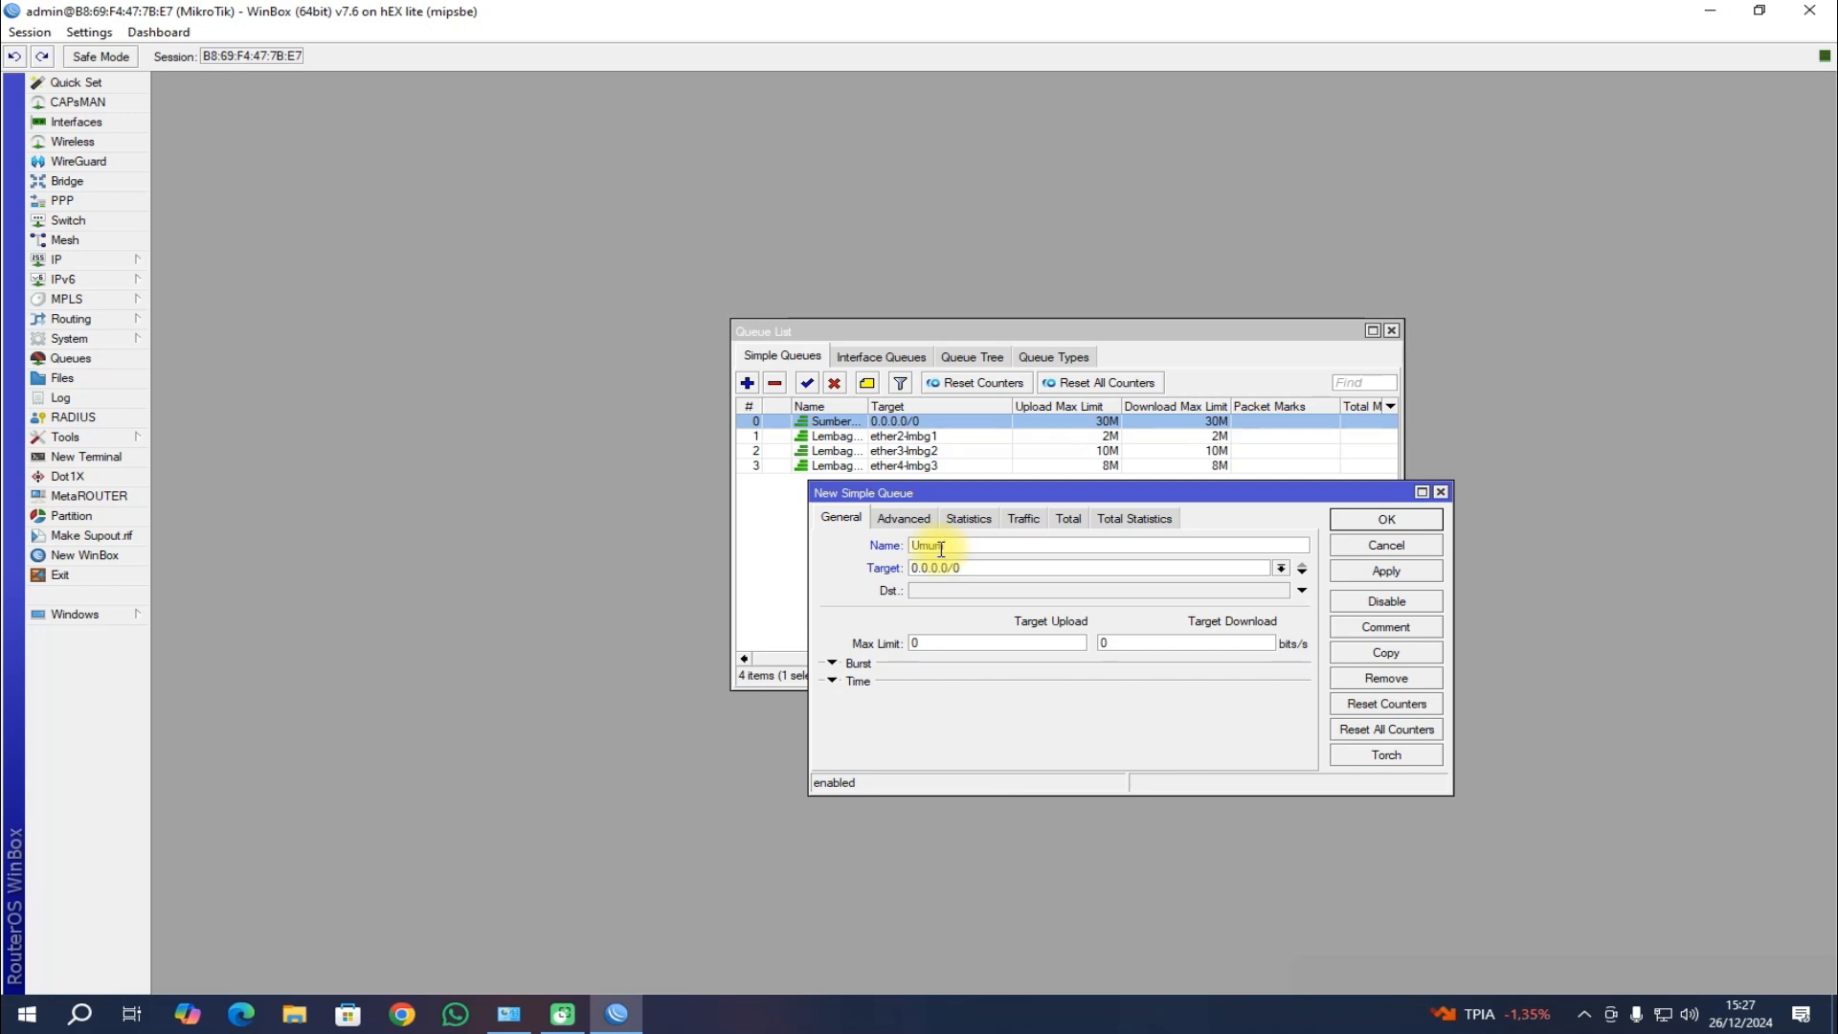
pyautogui.click(1281, 567)
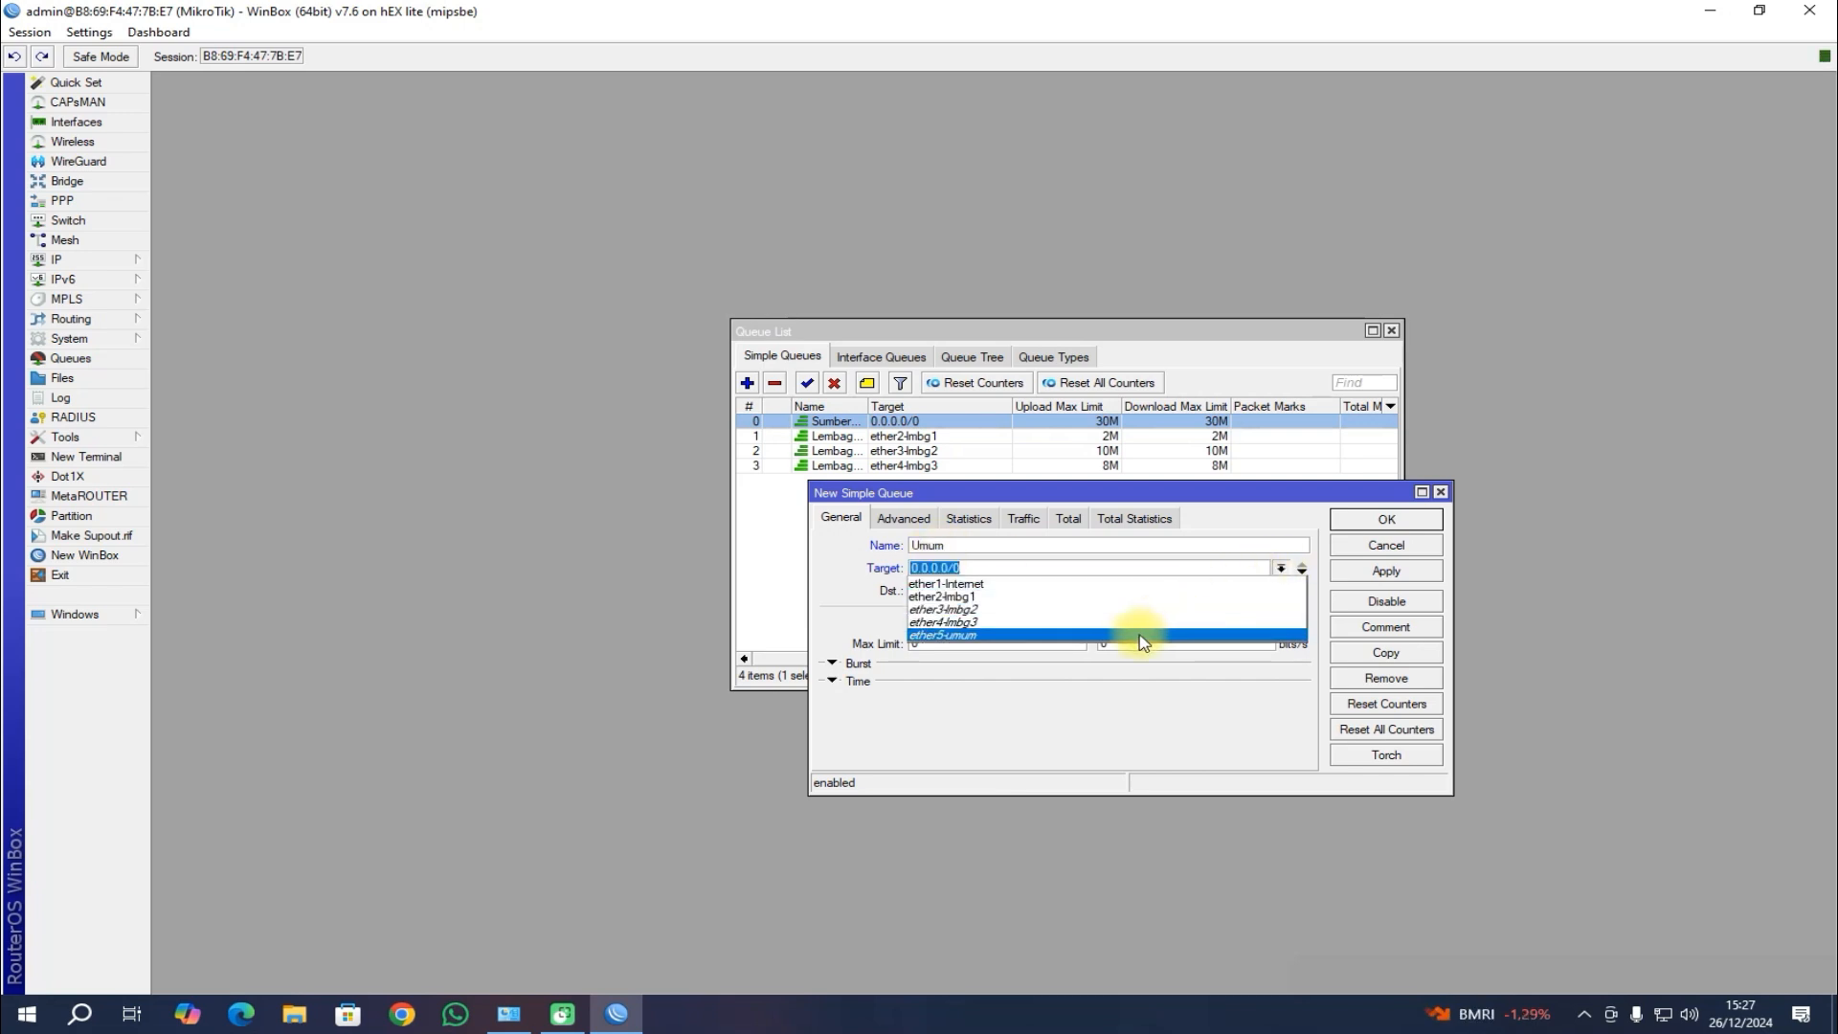
pyautogui.click(1134, 635)
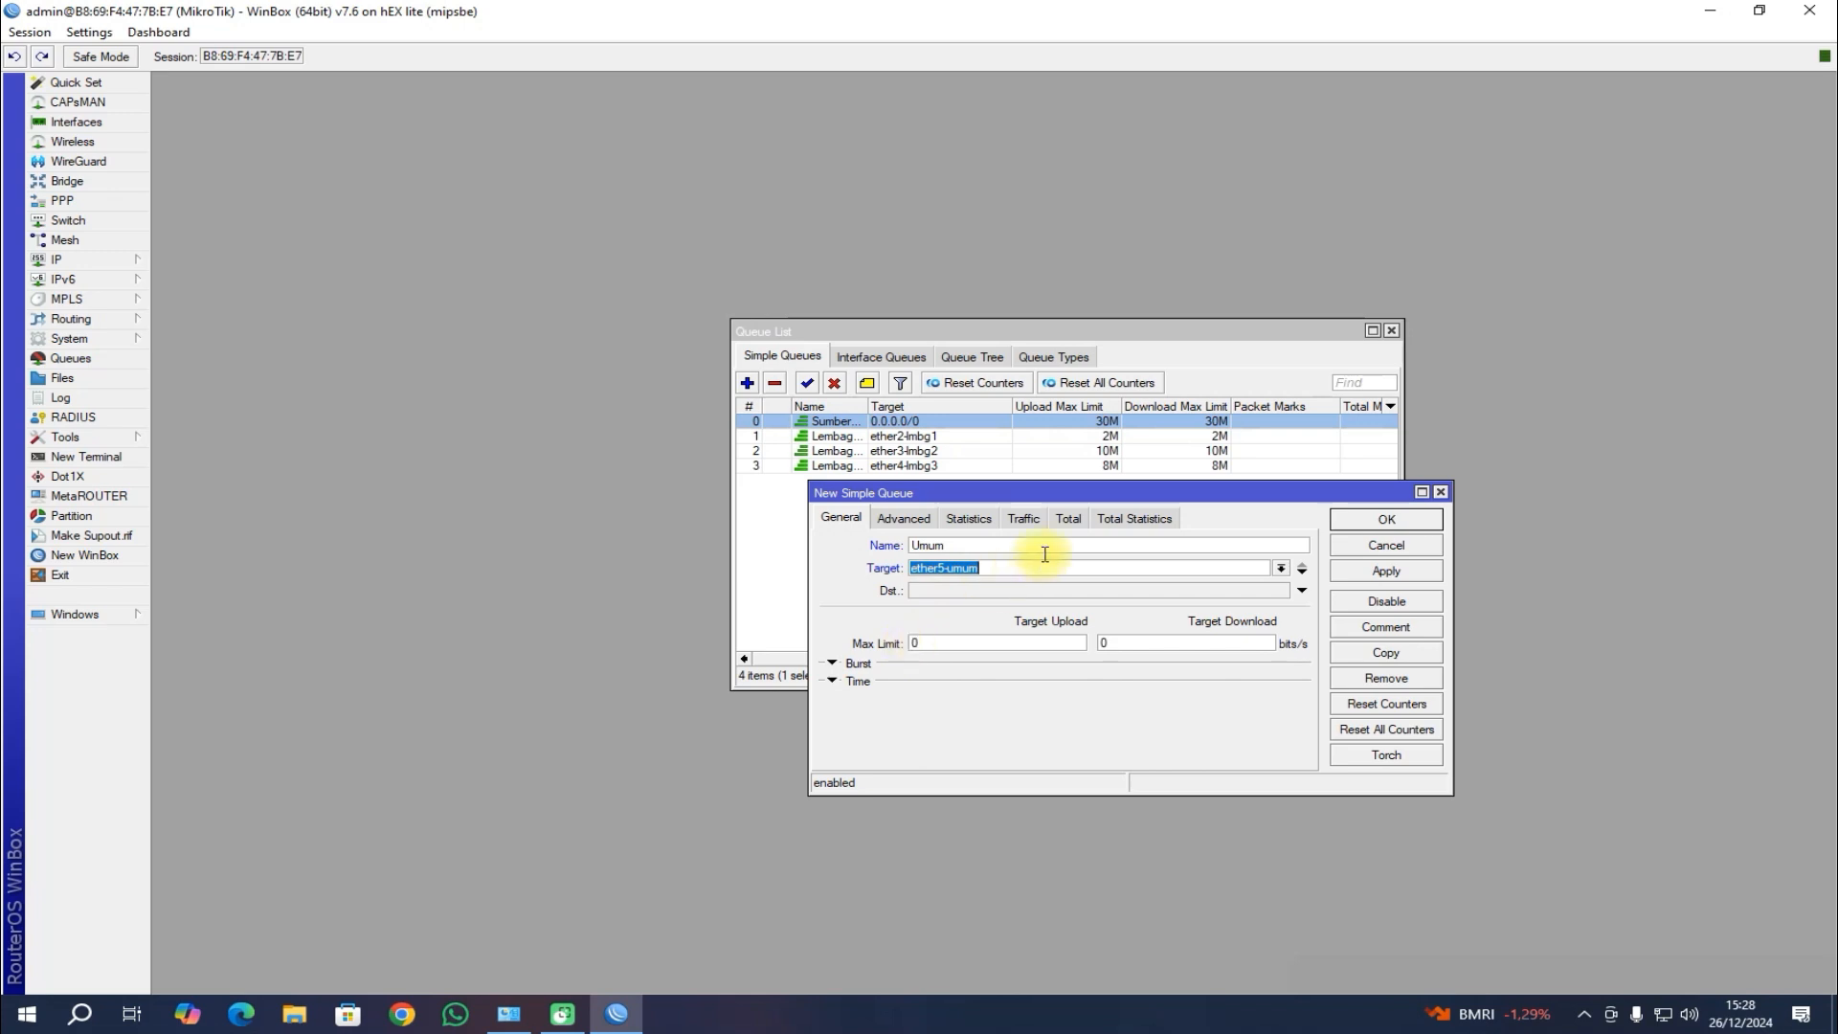
pyautogui.moveTo(1110, 492); pyautogui.dragTo(1109, 559)
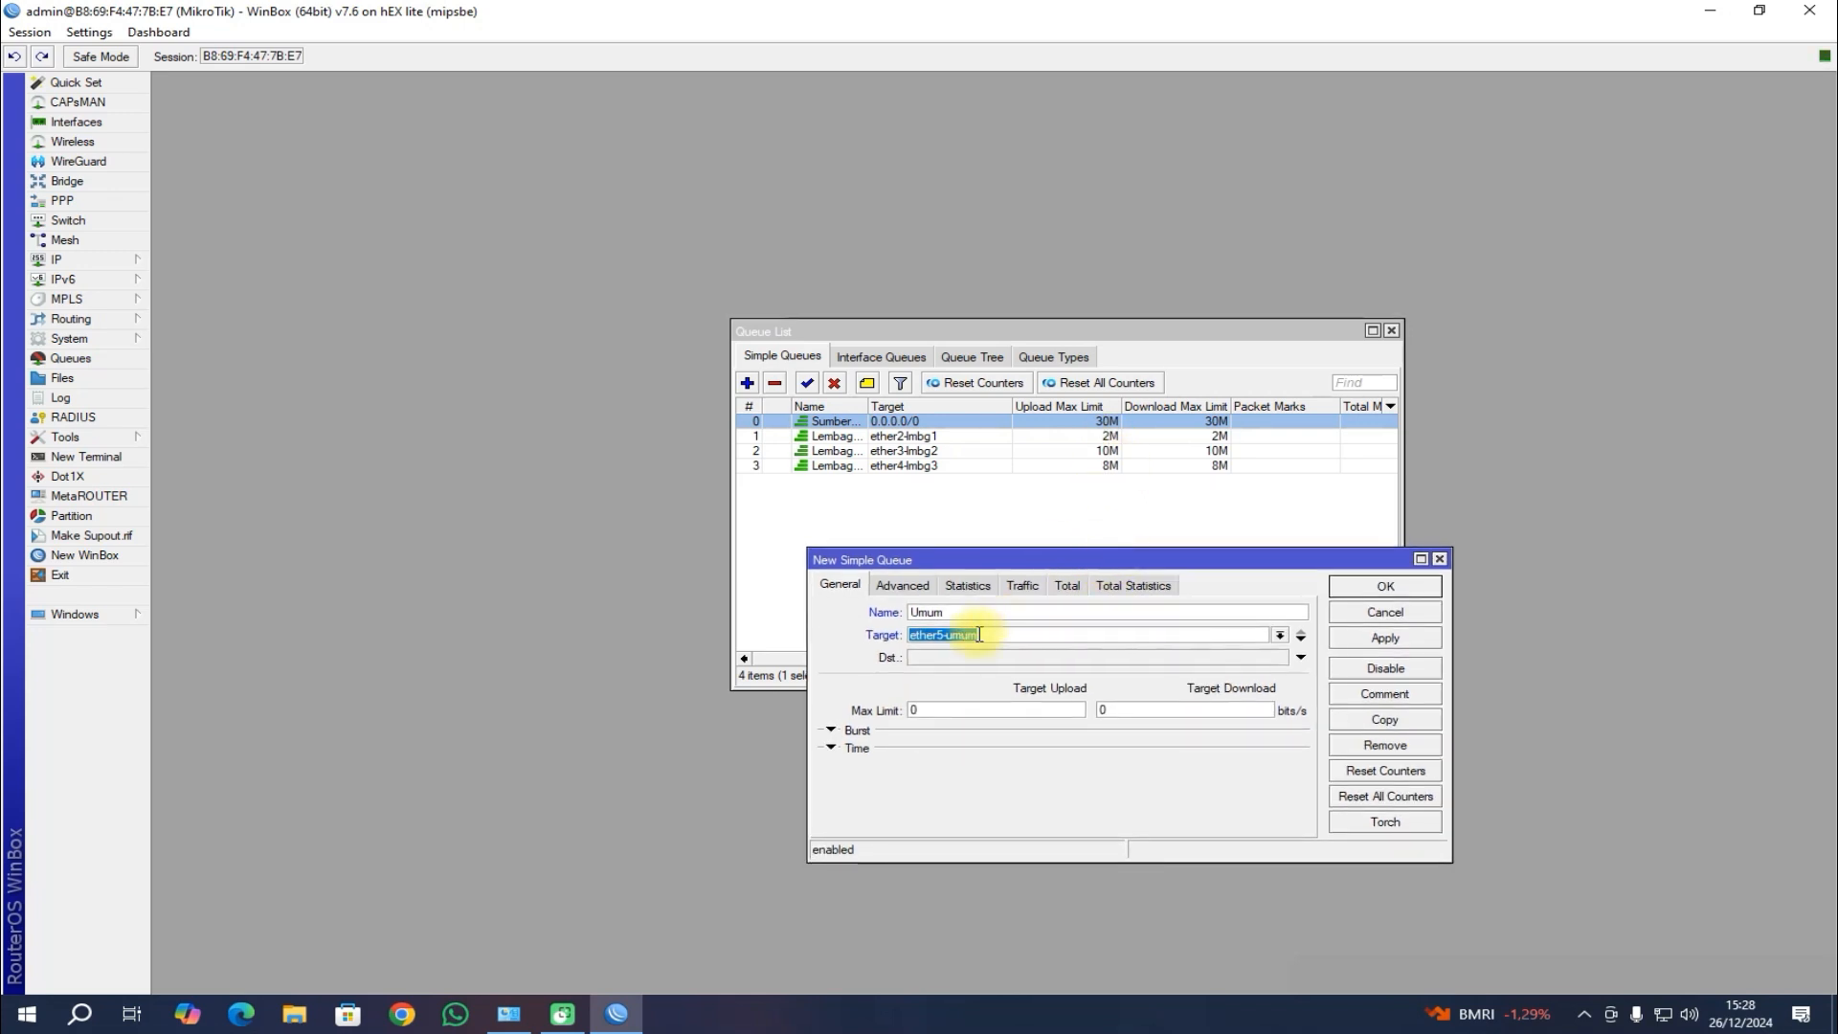
pyautogui.click(912, 711)
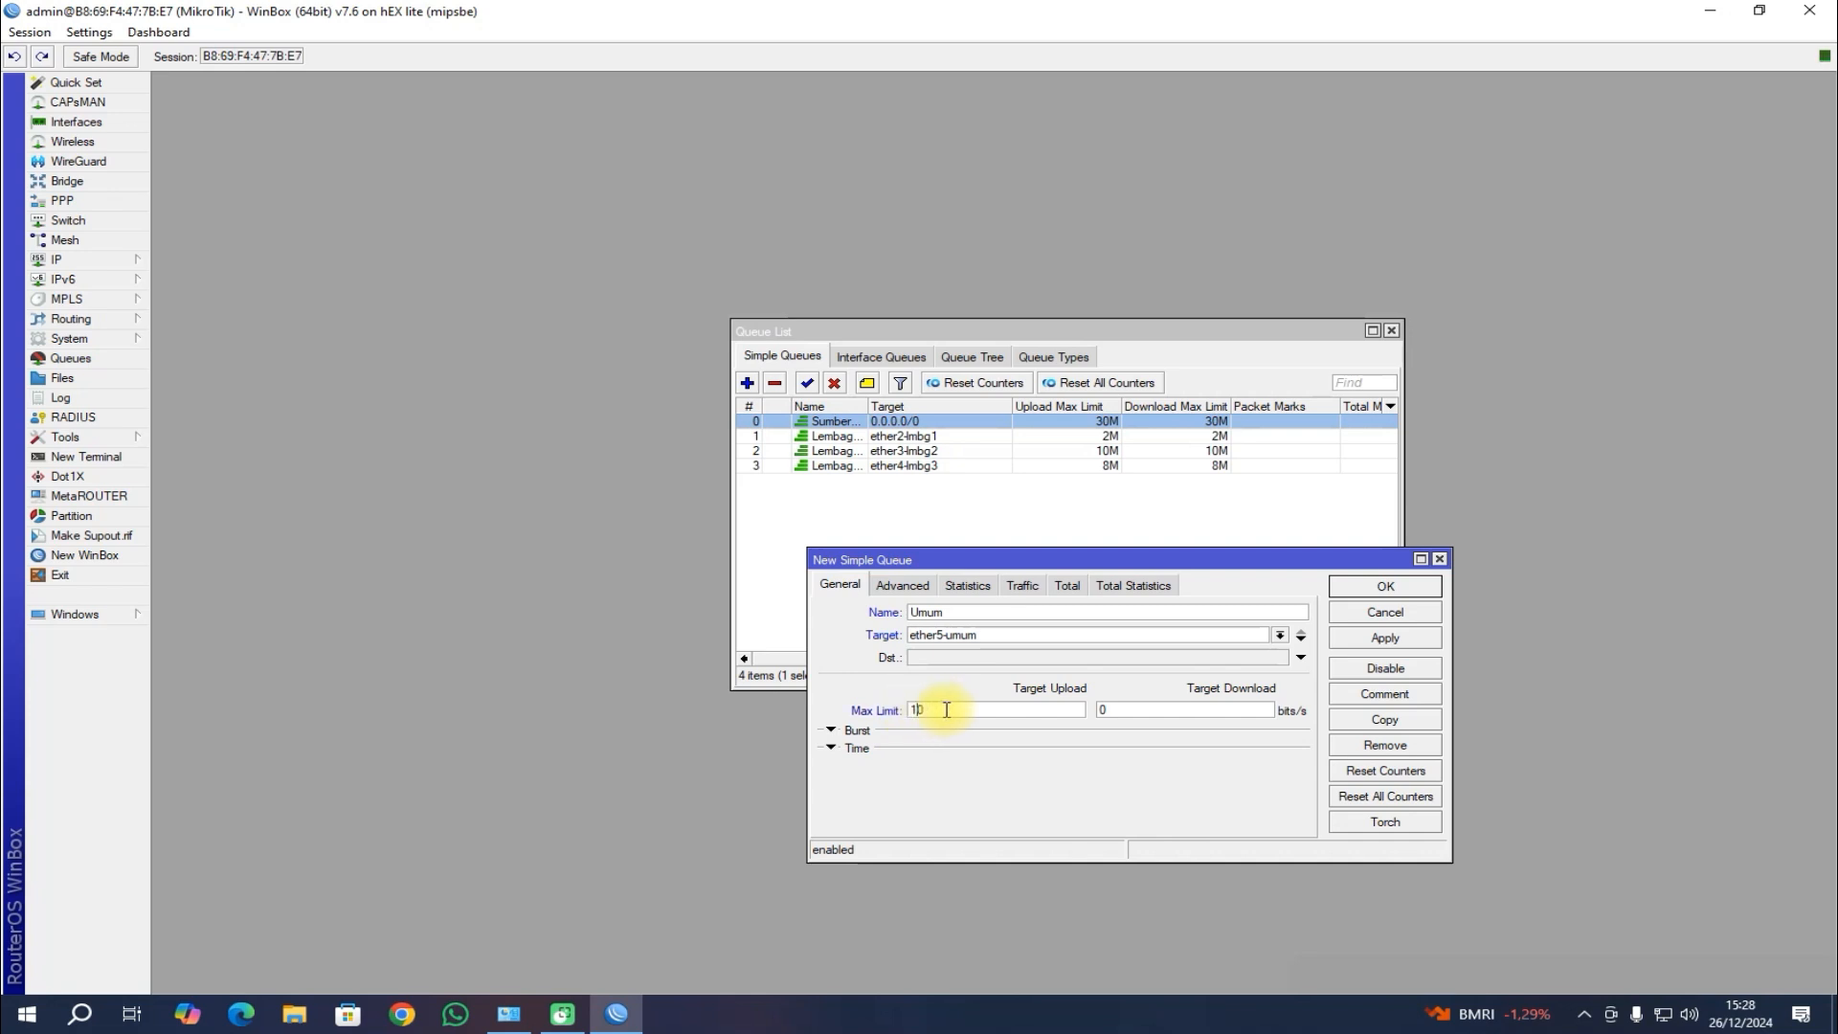
pyautogui.write('10M')
# Step: Assign Sumber_internet as the parent of the Umum queue, apply it and save the queue
pyautogui.click(903, 586)
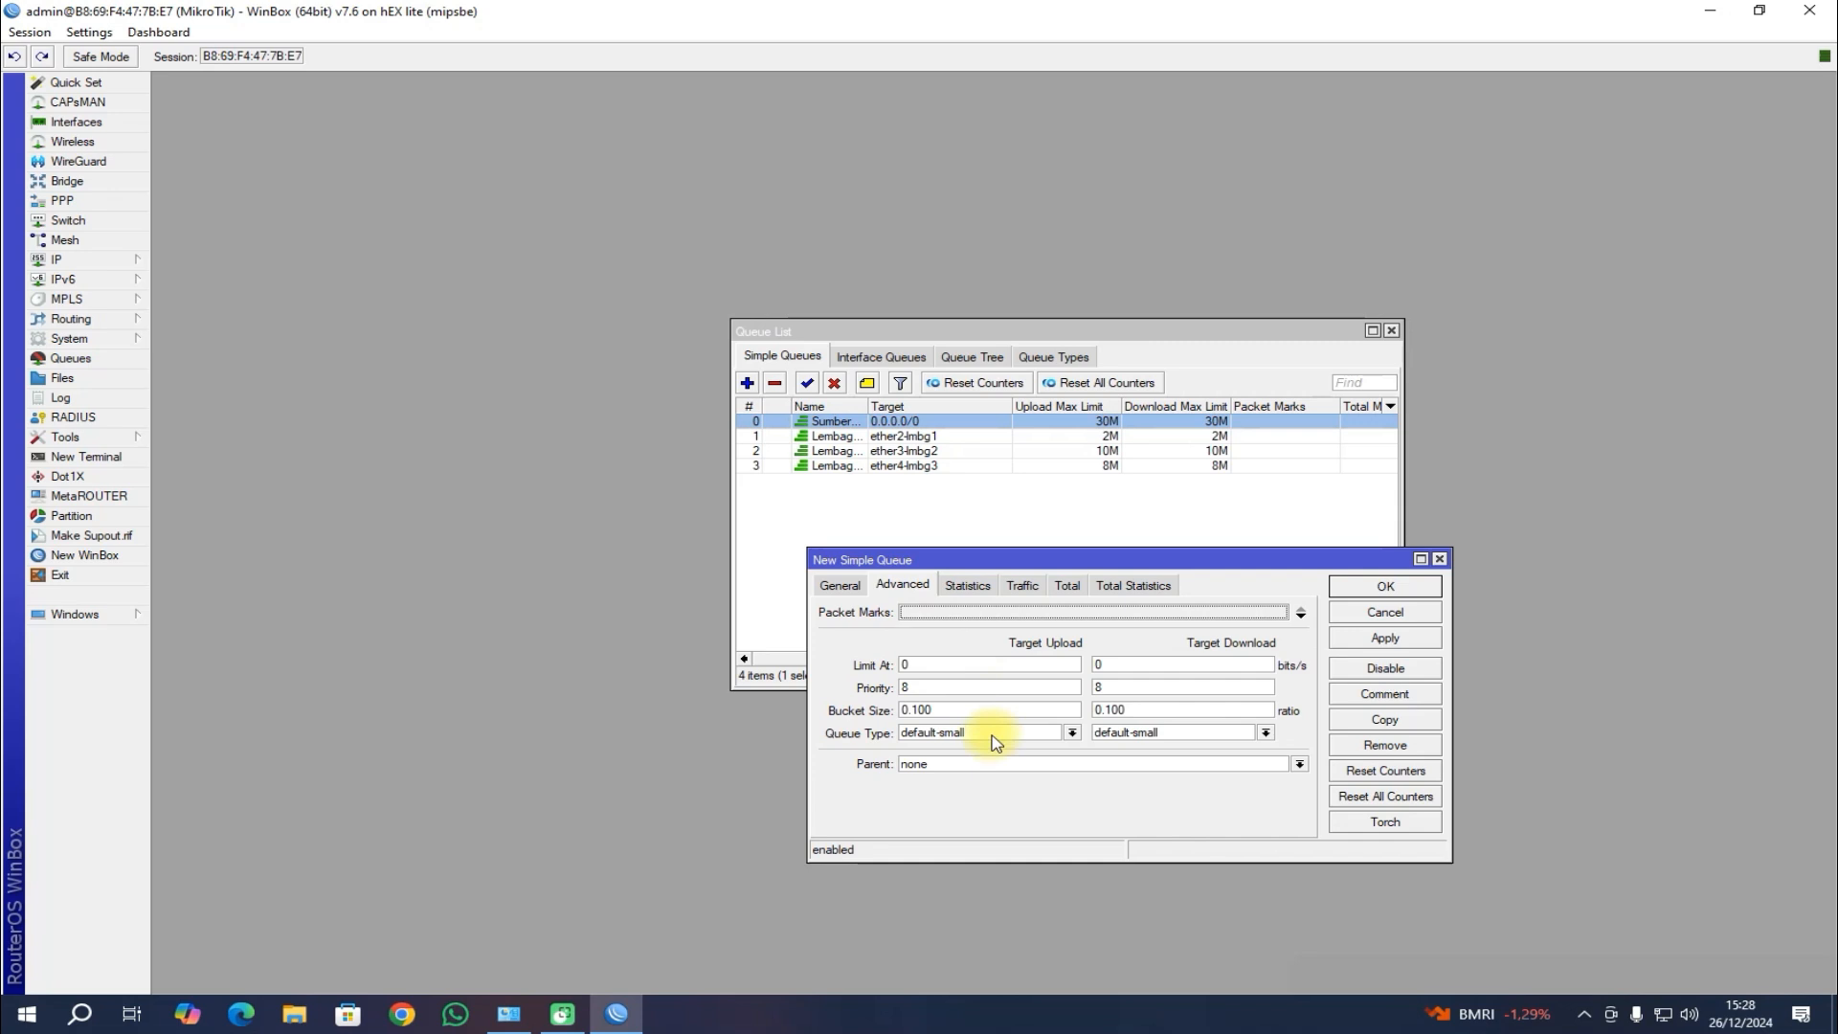
pyautogui.click(992, 764)
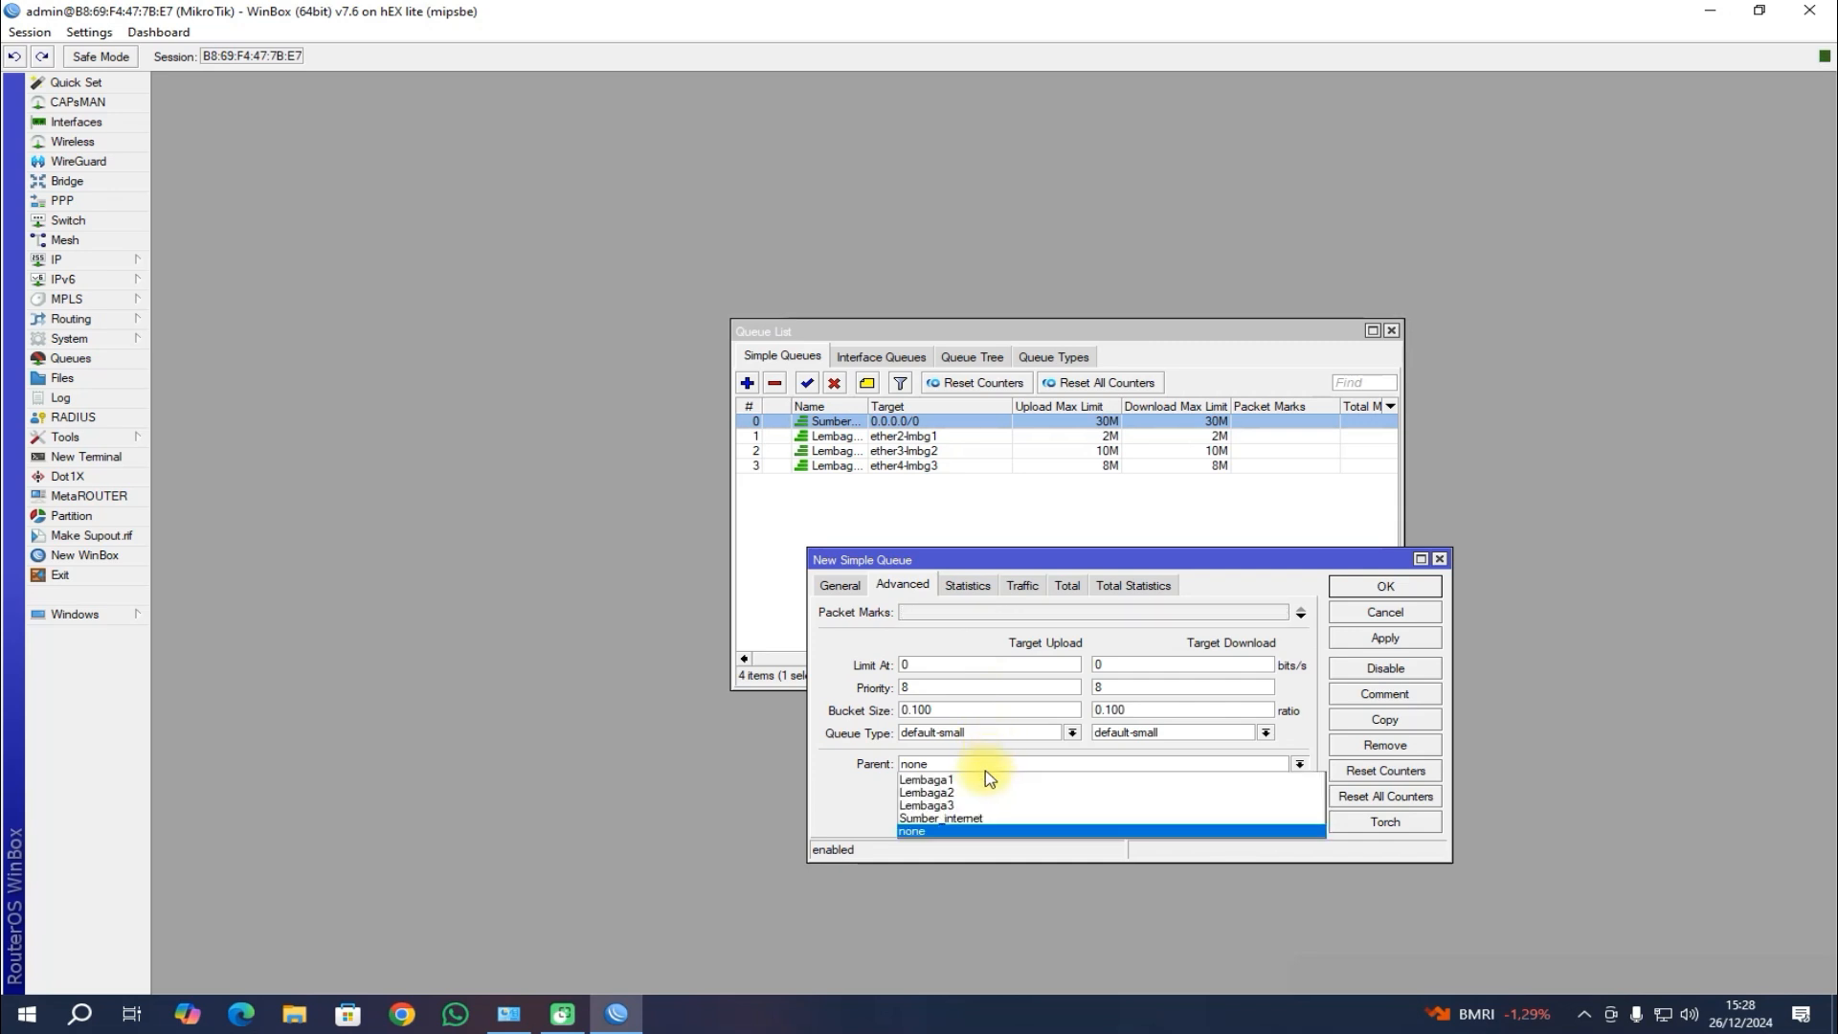
pyautogui.click(968, 821)
pyautogui.click(1370, 637)
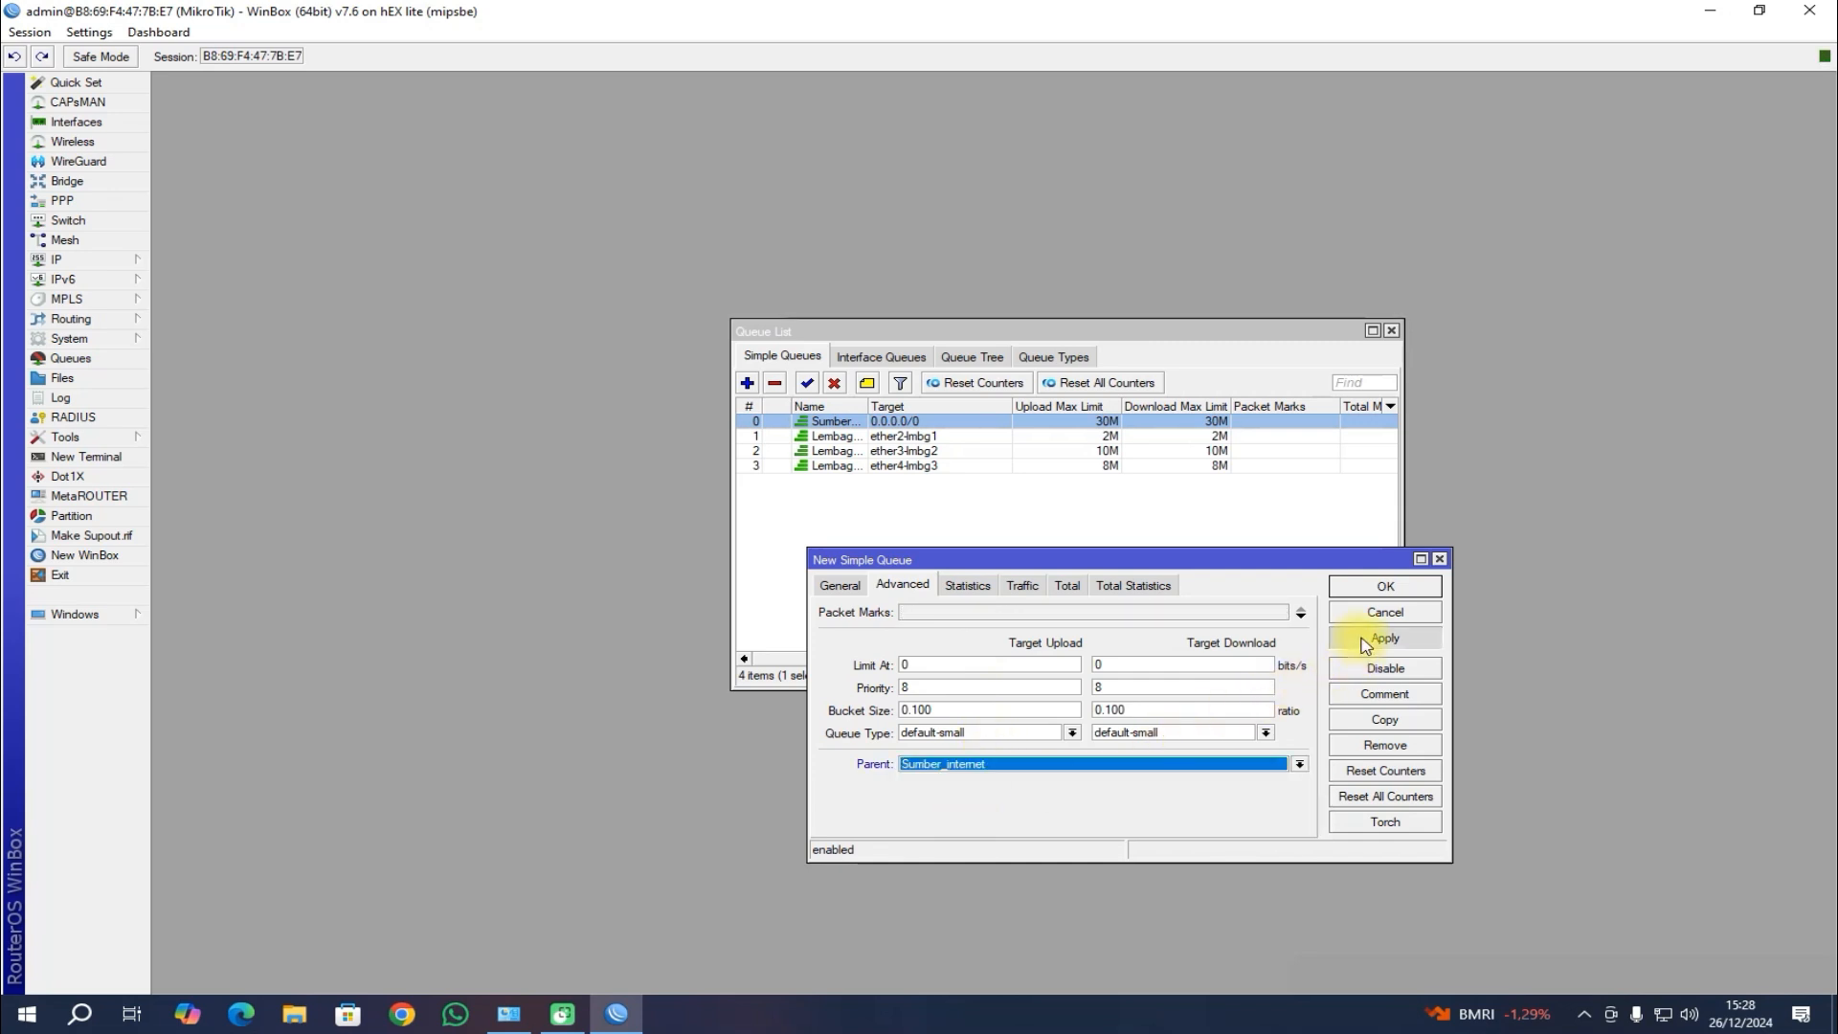
pyautogui.click(1378, 588)
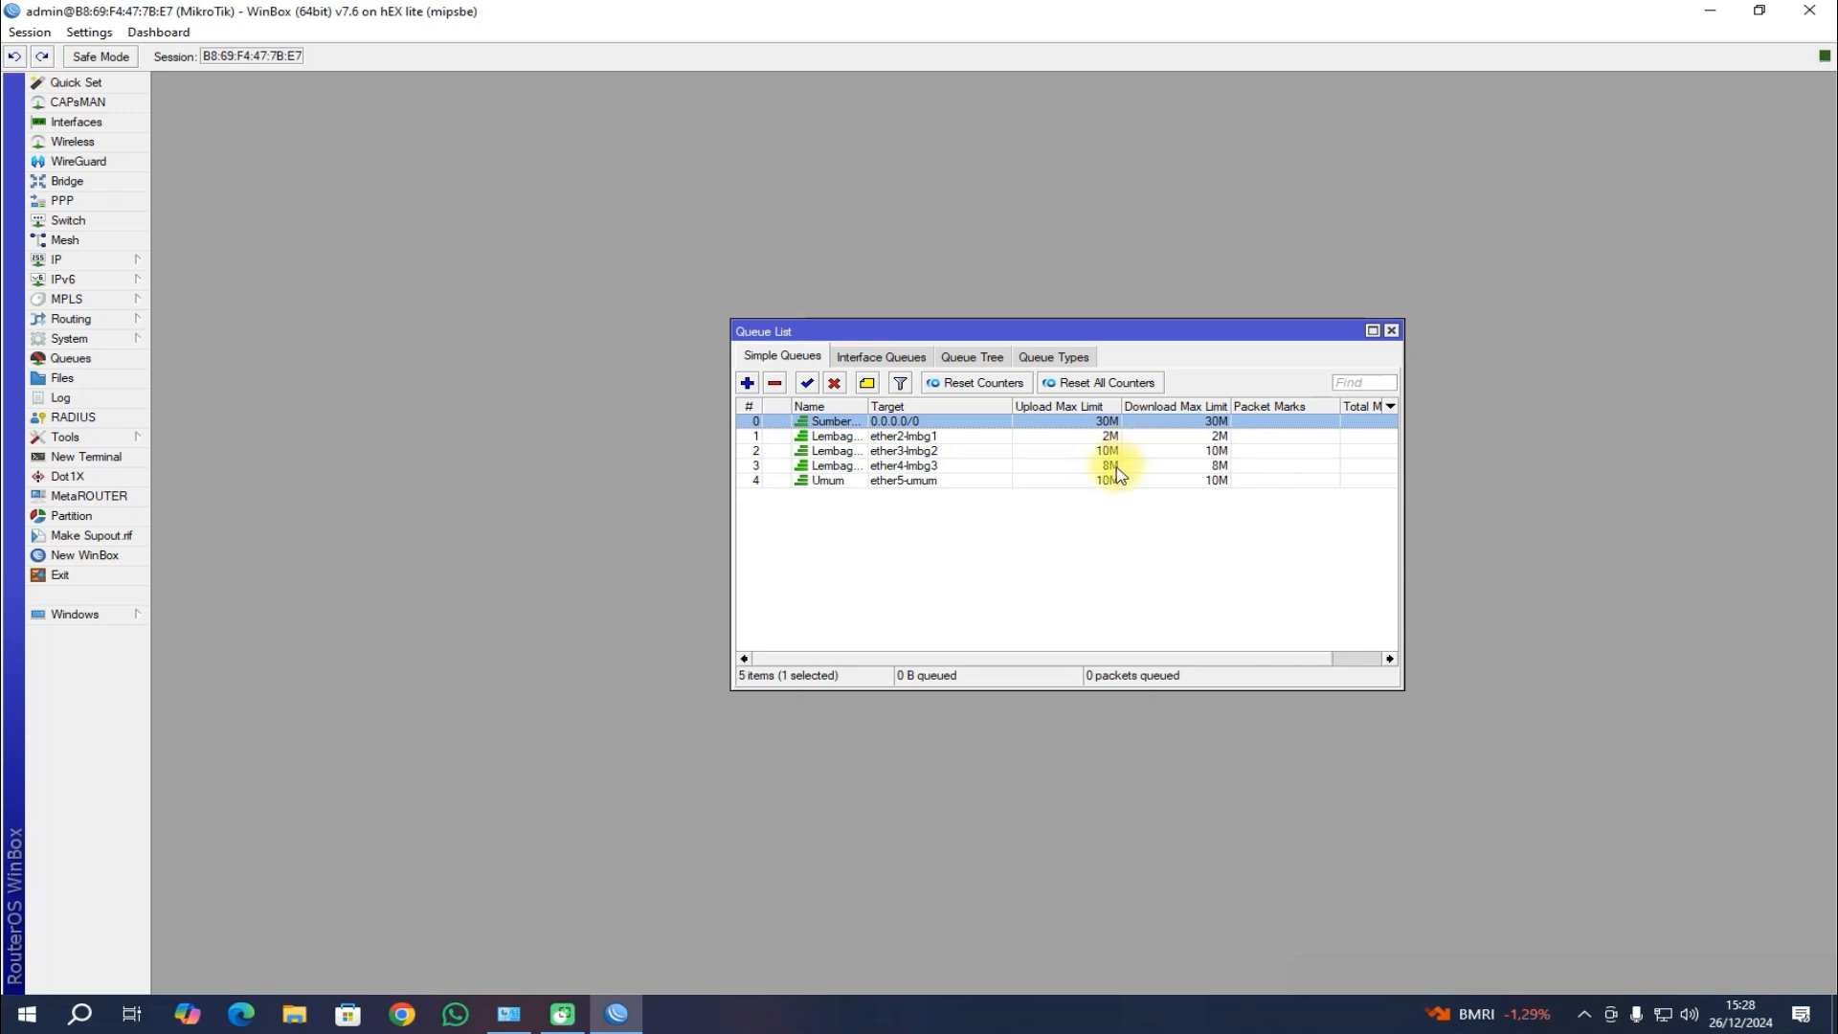
# Step: Close the queue list and reboot the router
pyautogui.click(895, 437)
pyautogui.click(895, 450)
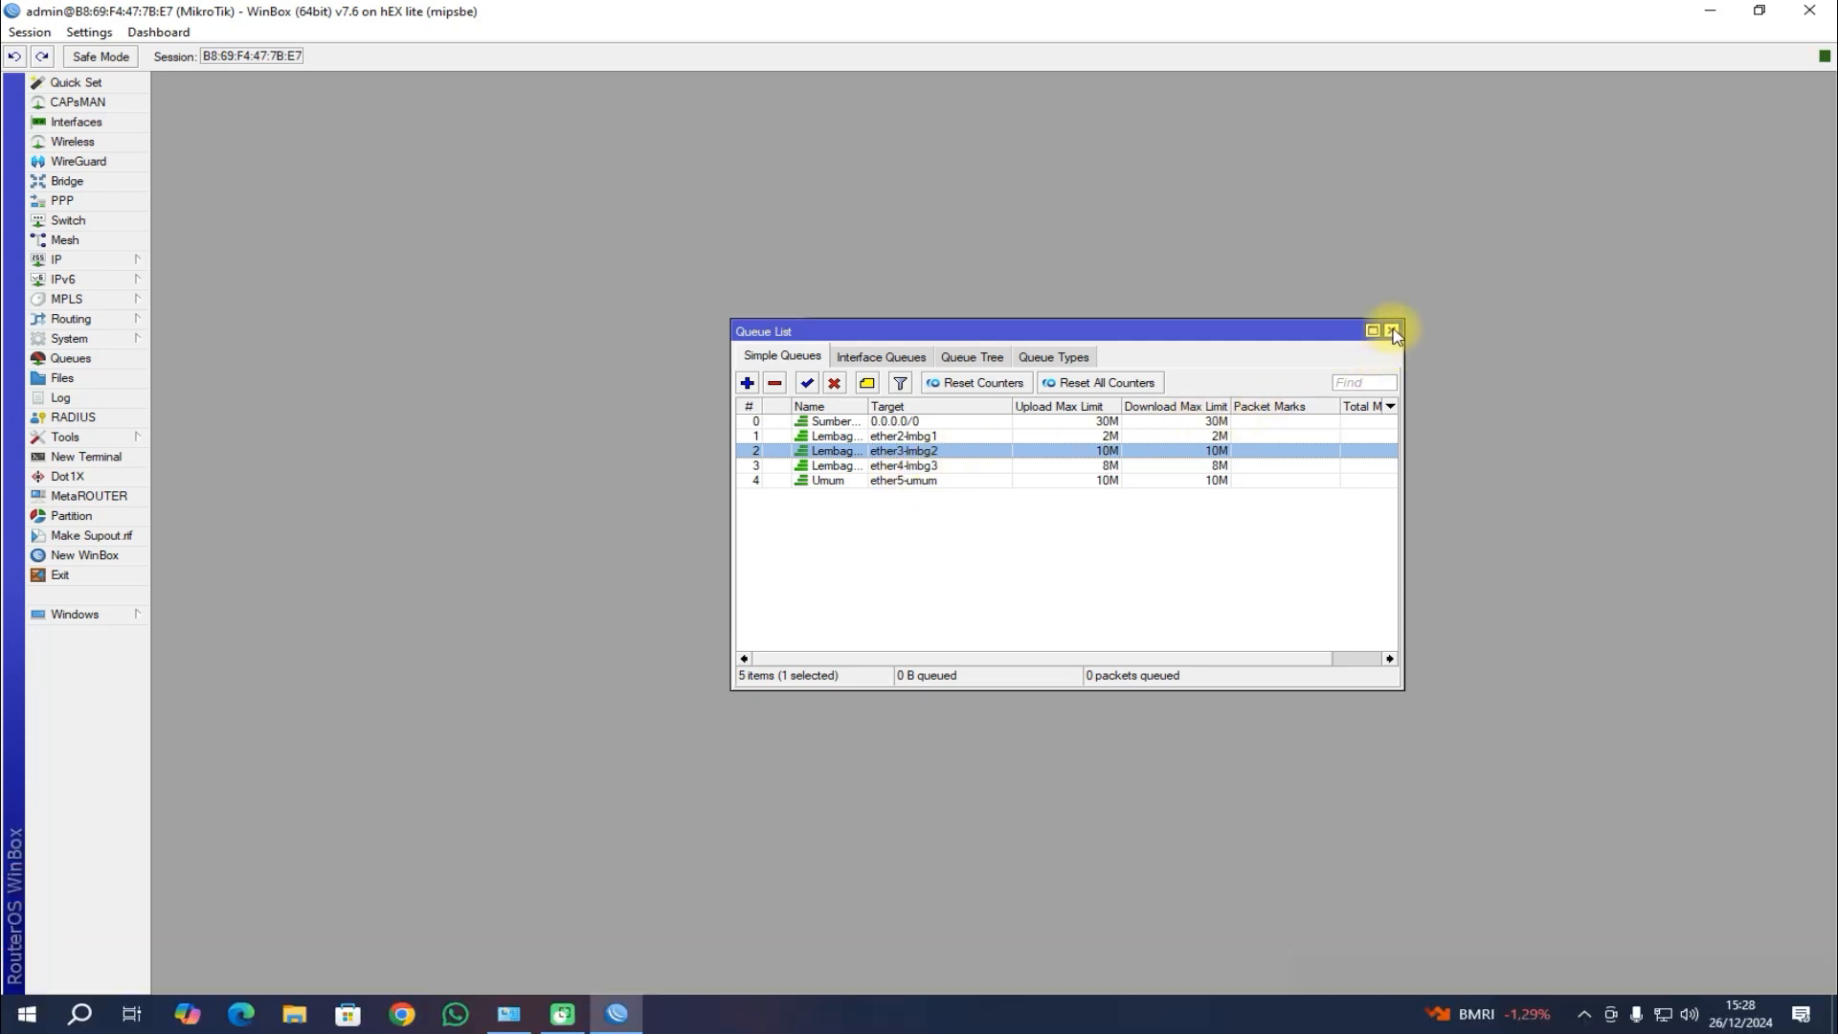
pyautogui.click(1392, 330)
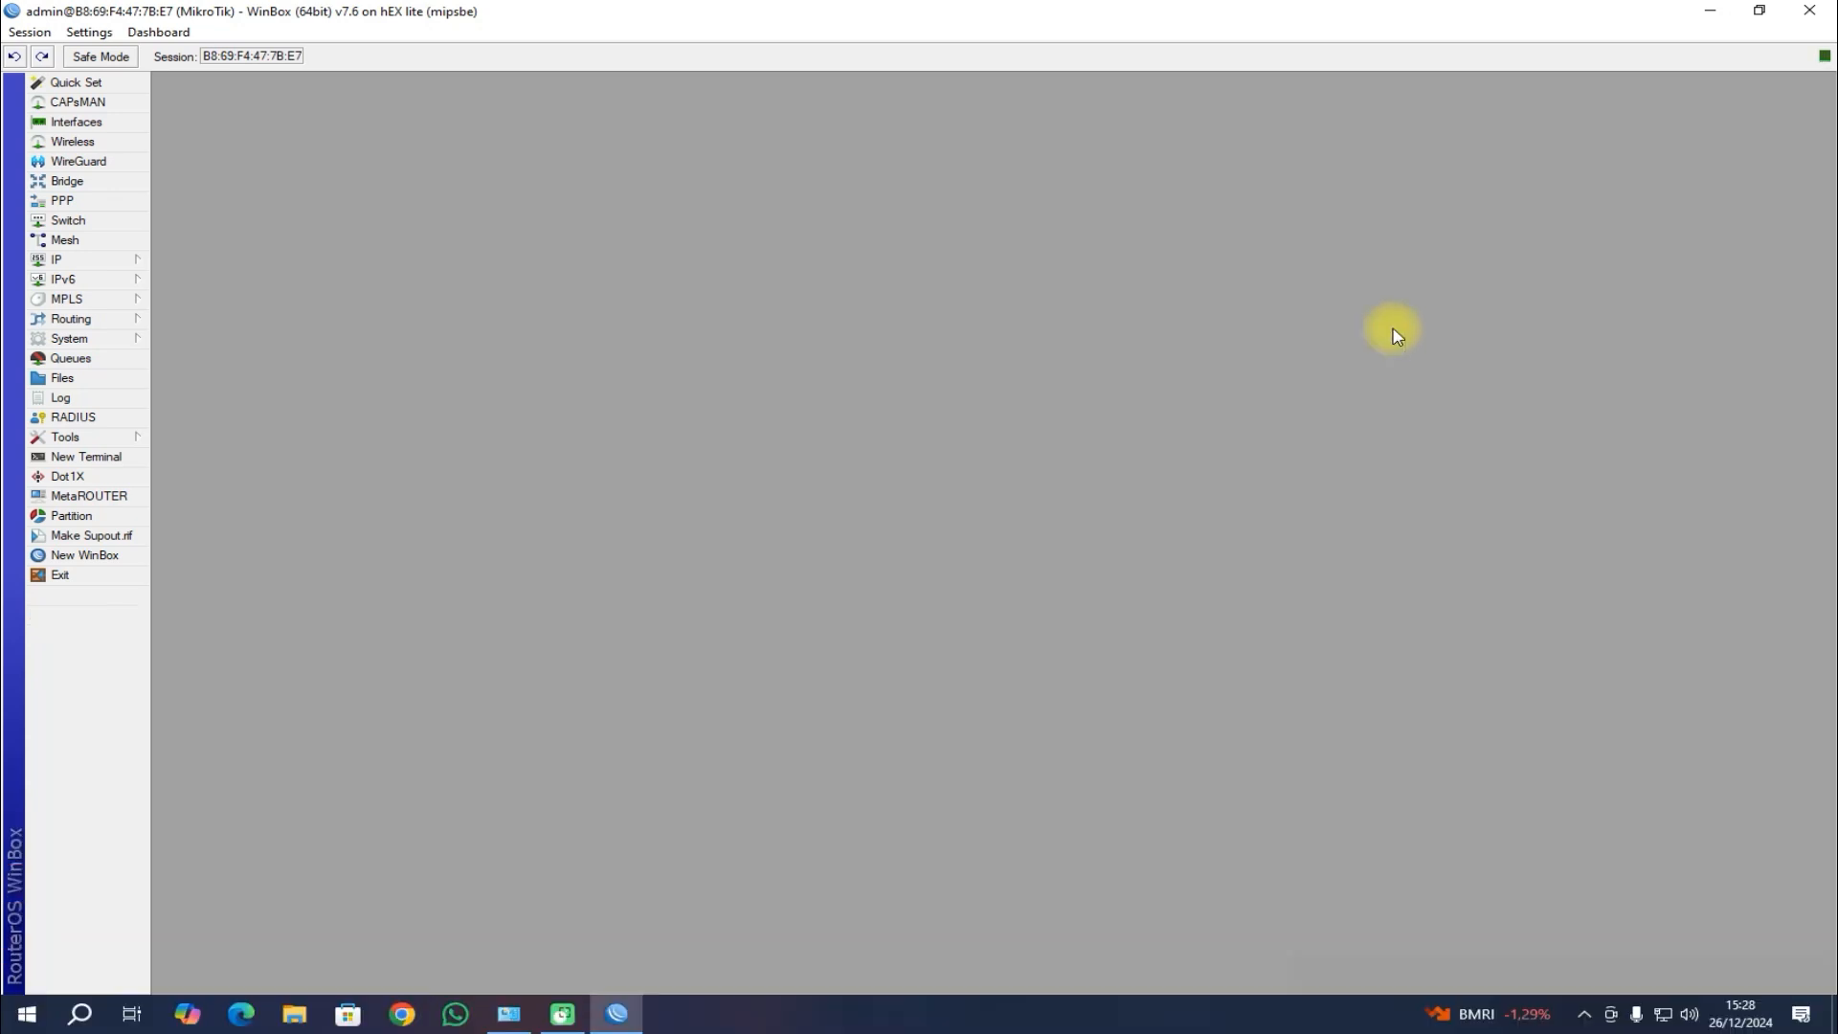
pyautogui.click(118, 343)
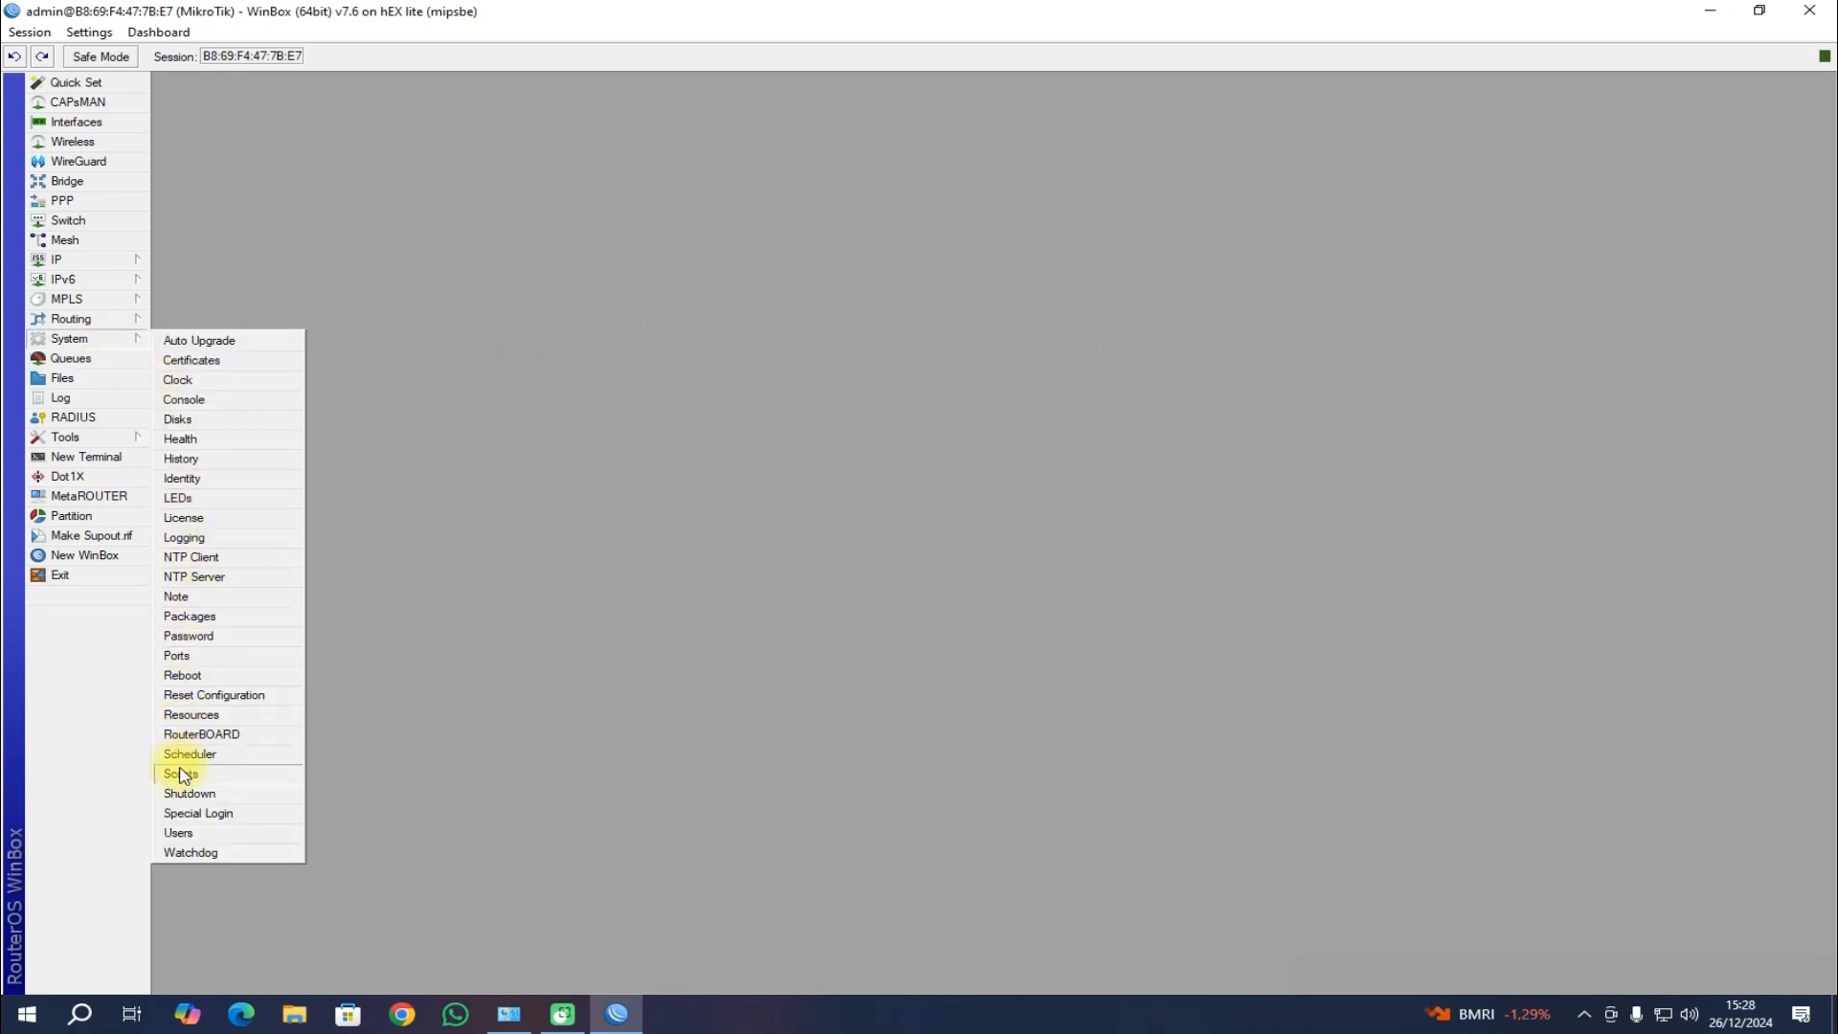
pyautogui.click(200, 677)
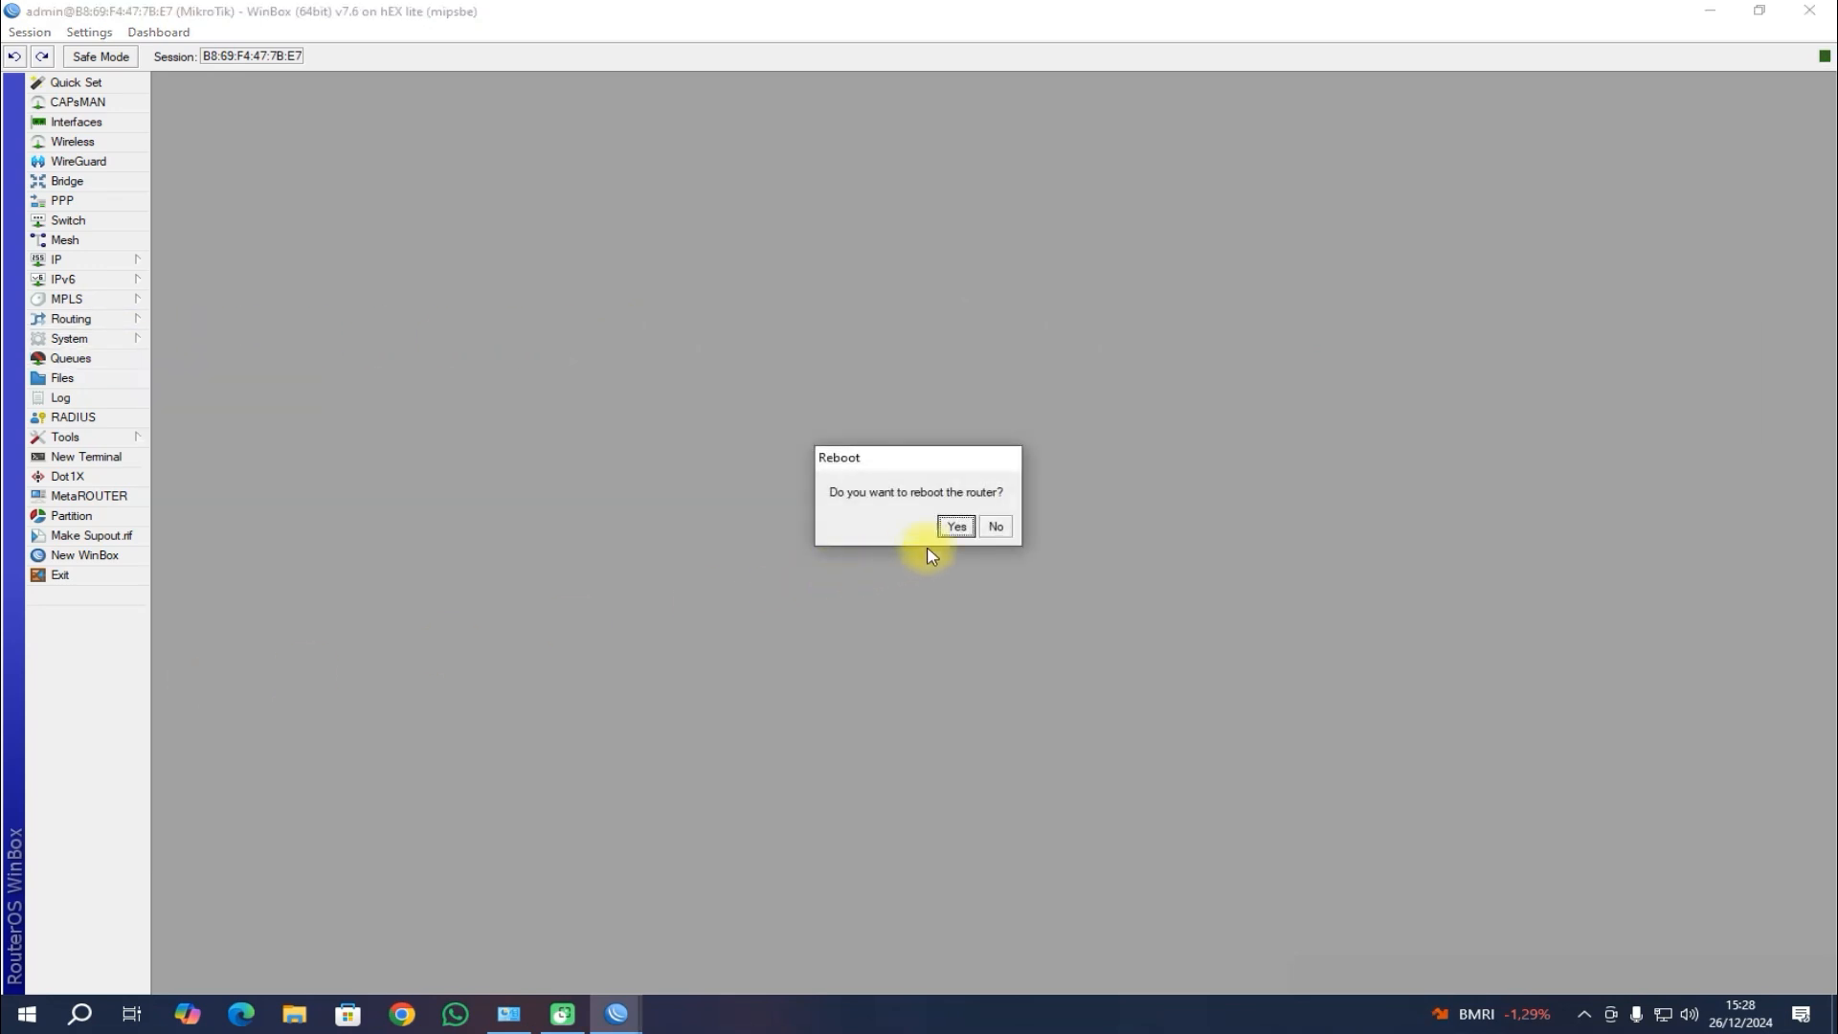
pyautogui.click(958, 527)
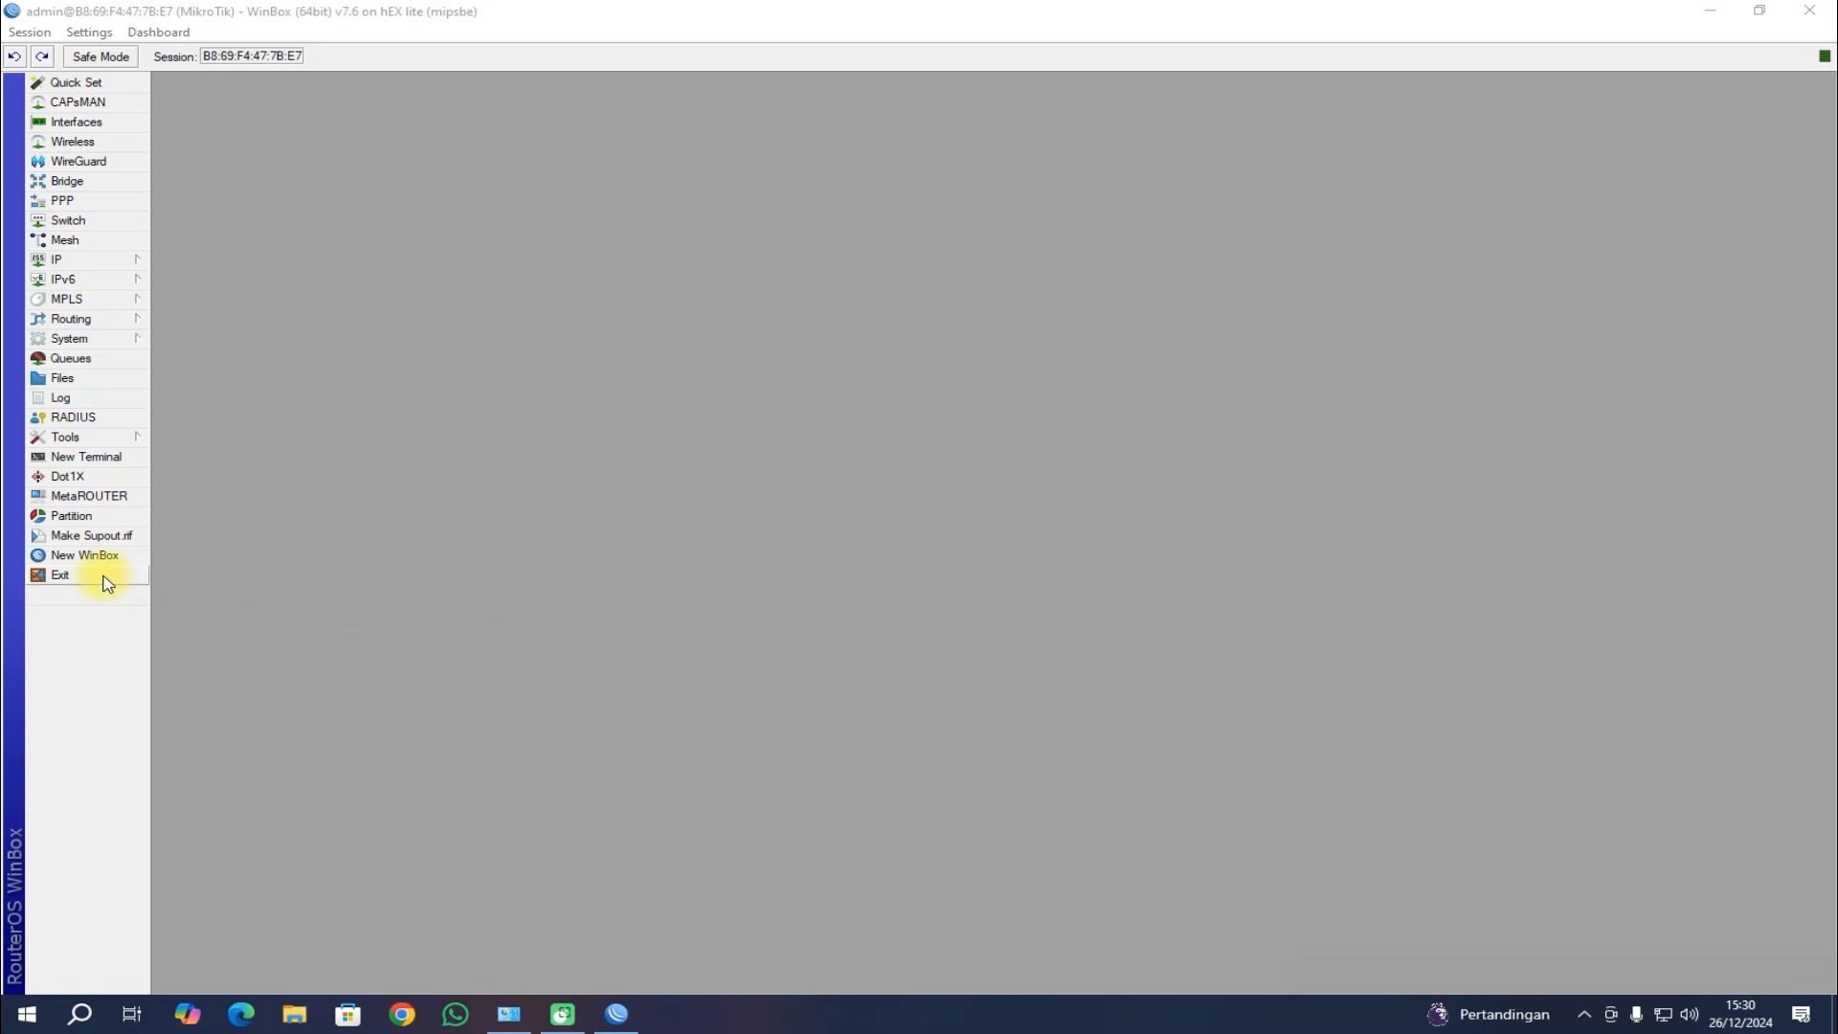
# Step: Reconnect to the router by its MAC address in a fresh WinBox session and open the simple queue list
pyautogui.click(60, 574)
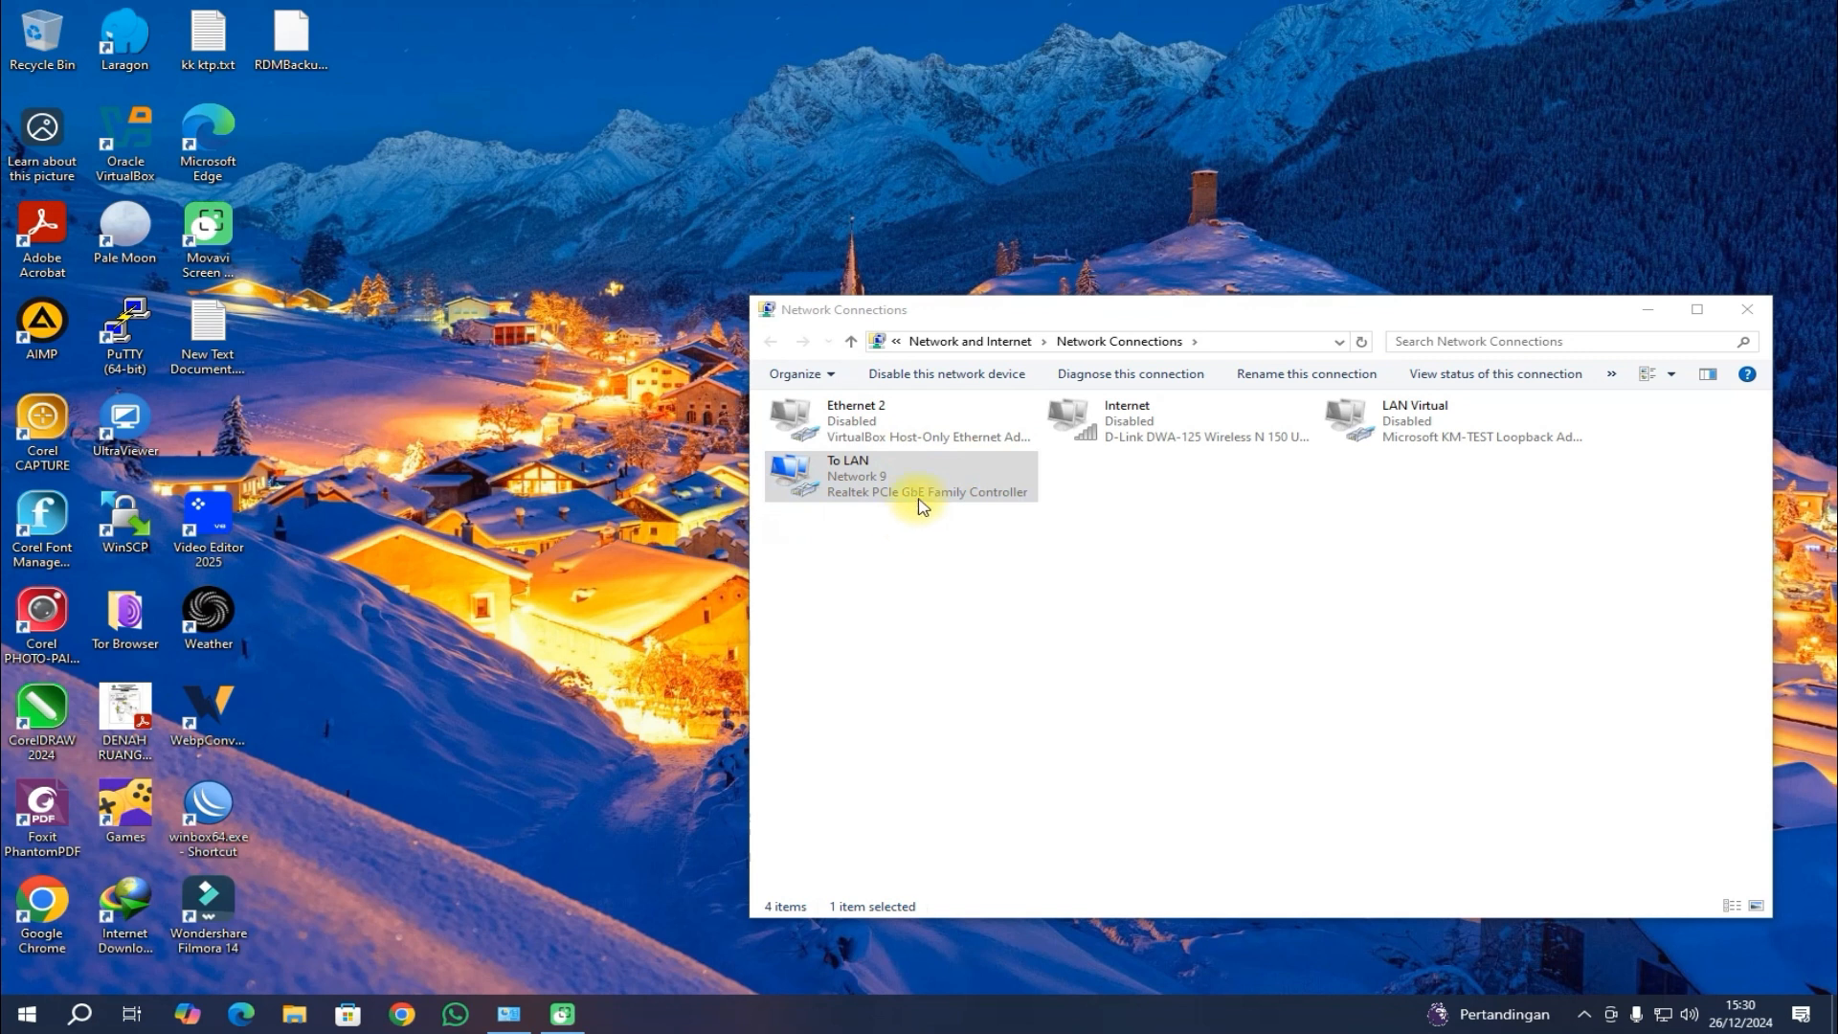
pyautogui.doubleClick(208, 809)
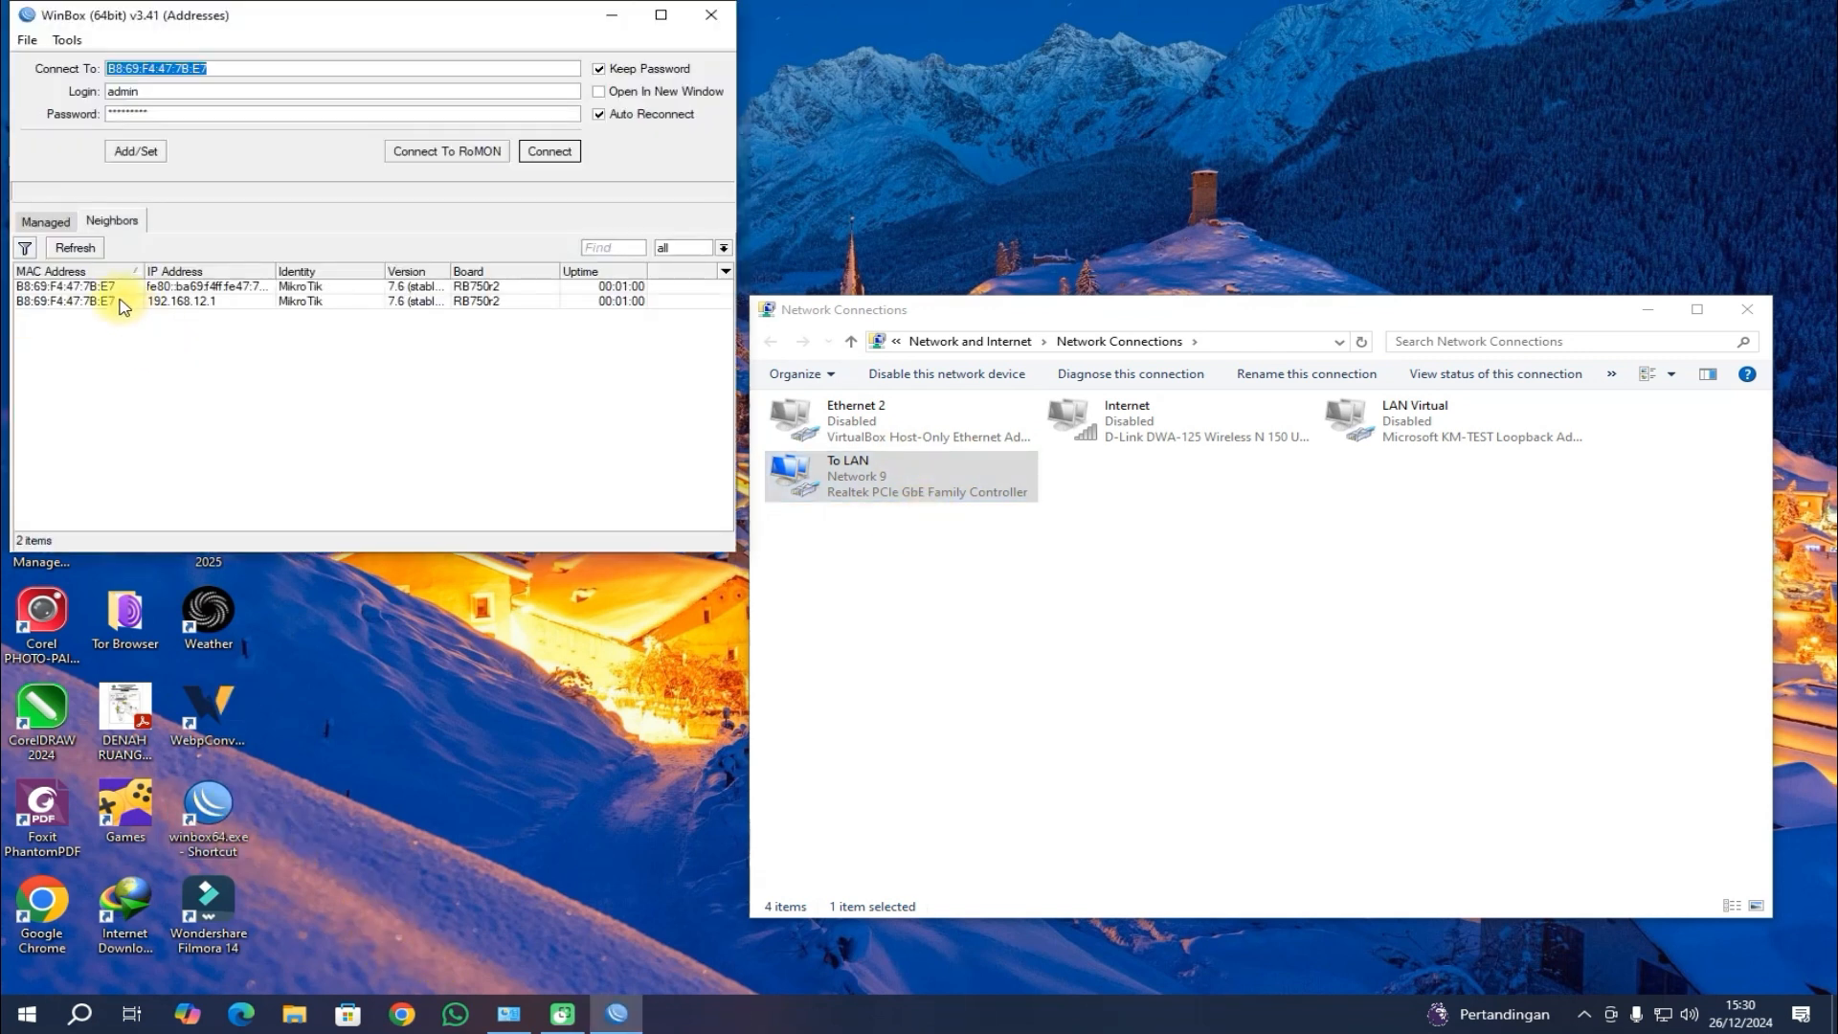
pyautogui.click(123, 300)
pyautogui.click(563, 154)
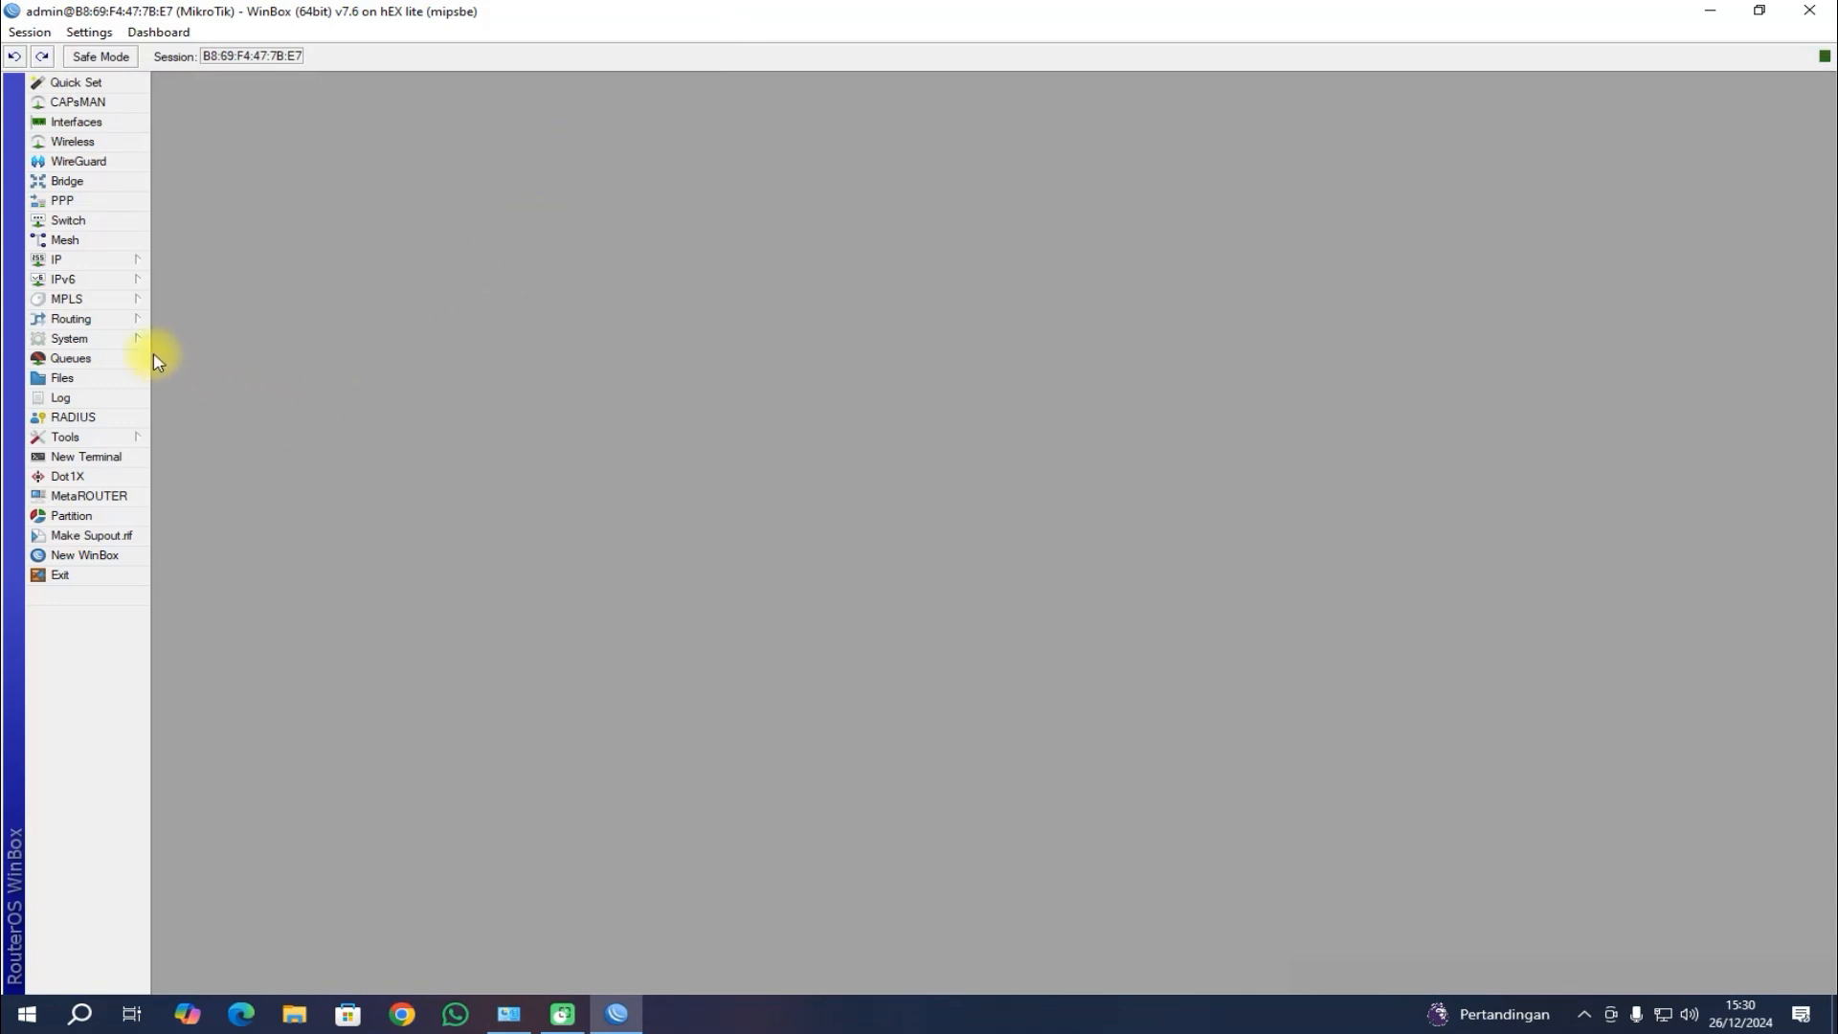
pyautogui.click(88, 362)
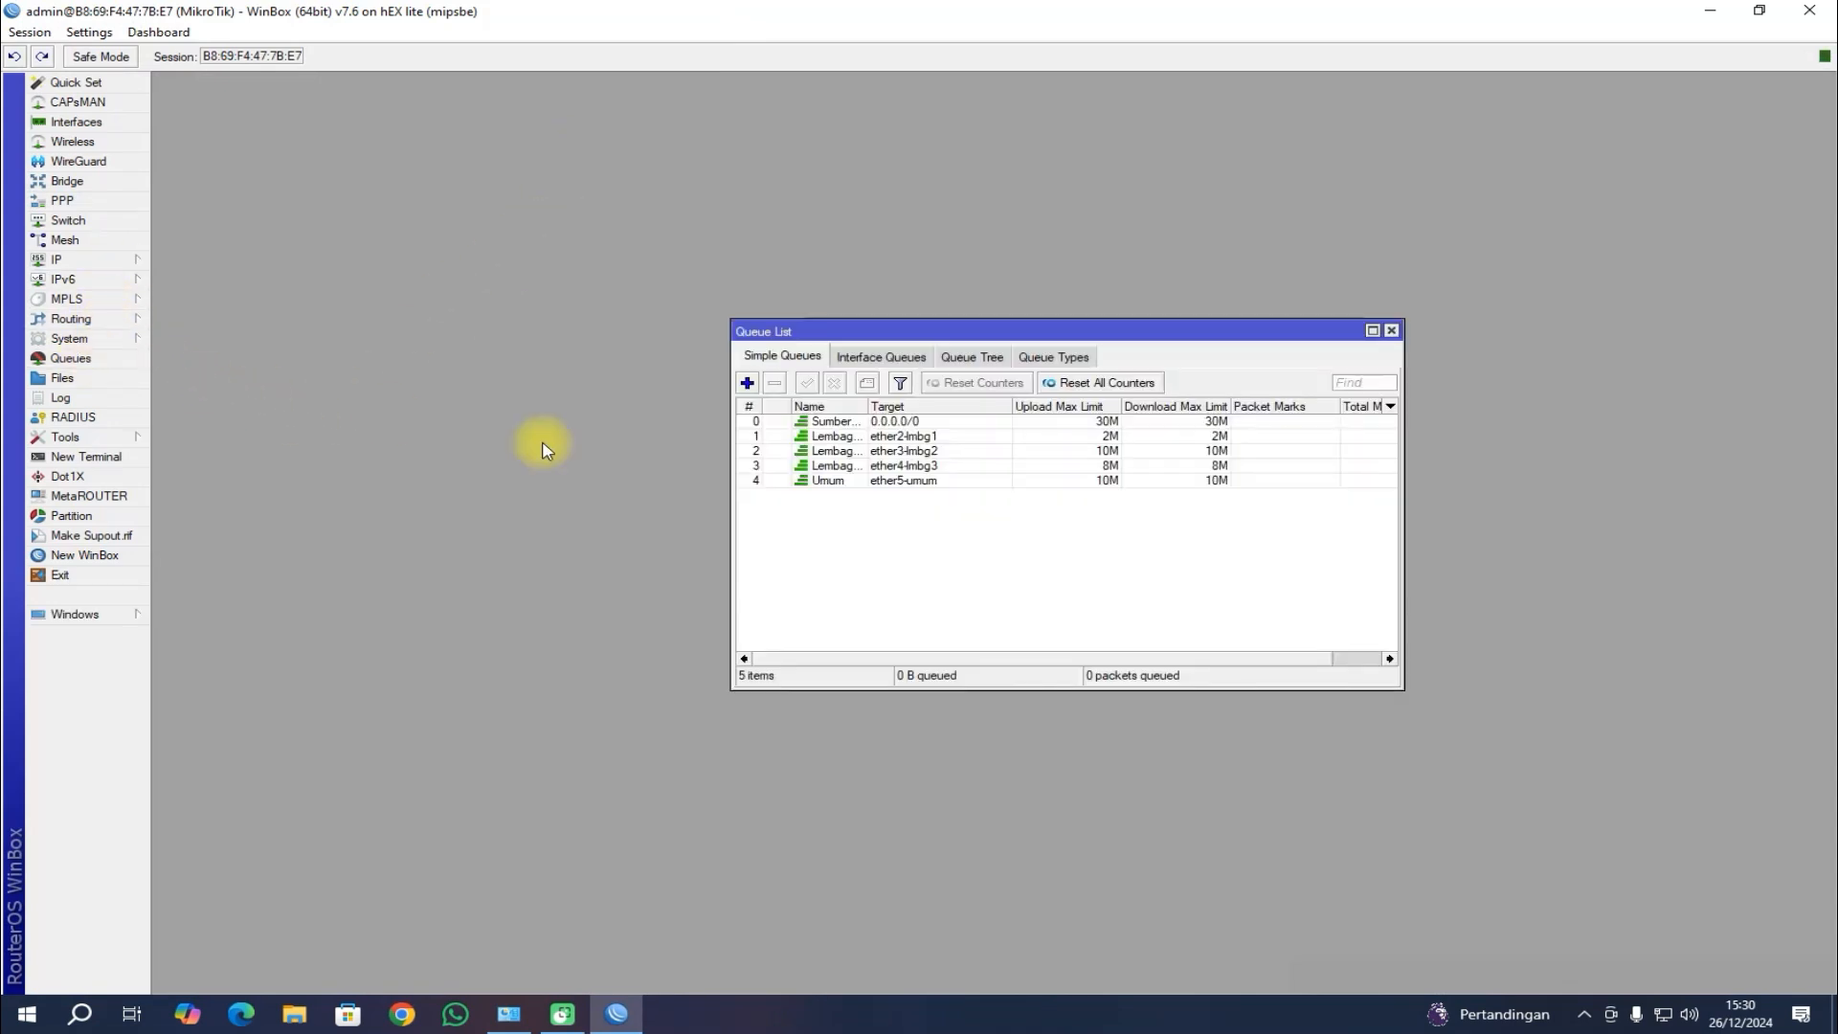
# Step: Review the general settings of the Lembaga1 simple queue targeting ether2-lmbg1, and close the queue list
pyautogui.click(928, 440)
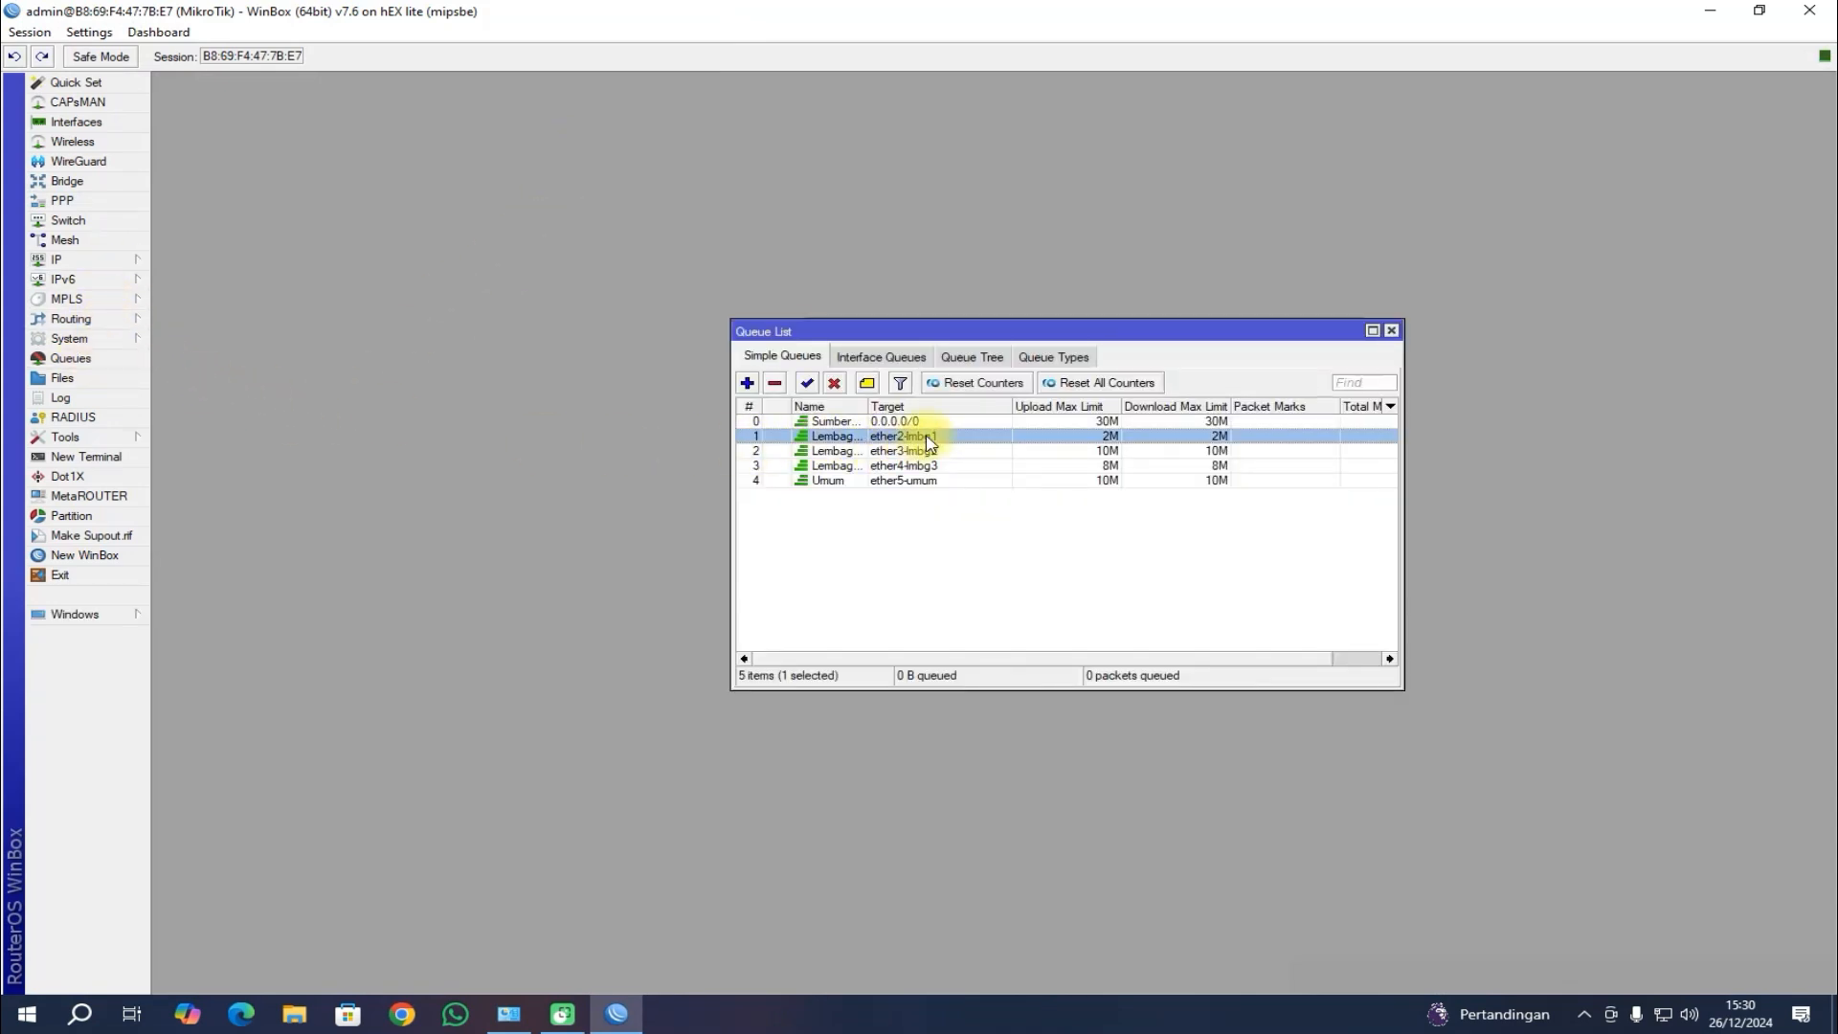
pyautogui.doubleClick(928, 439)
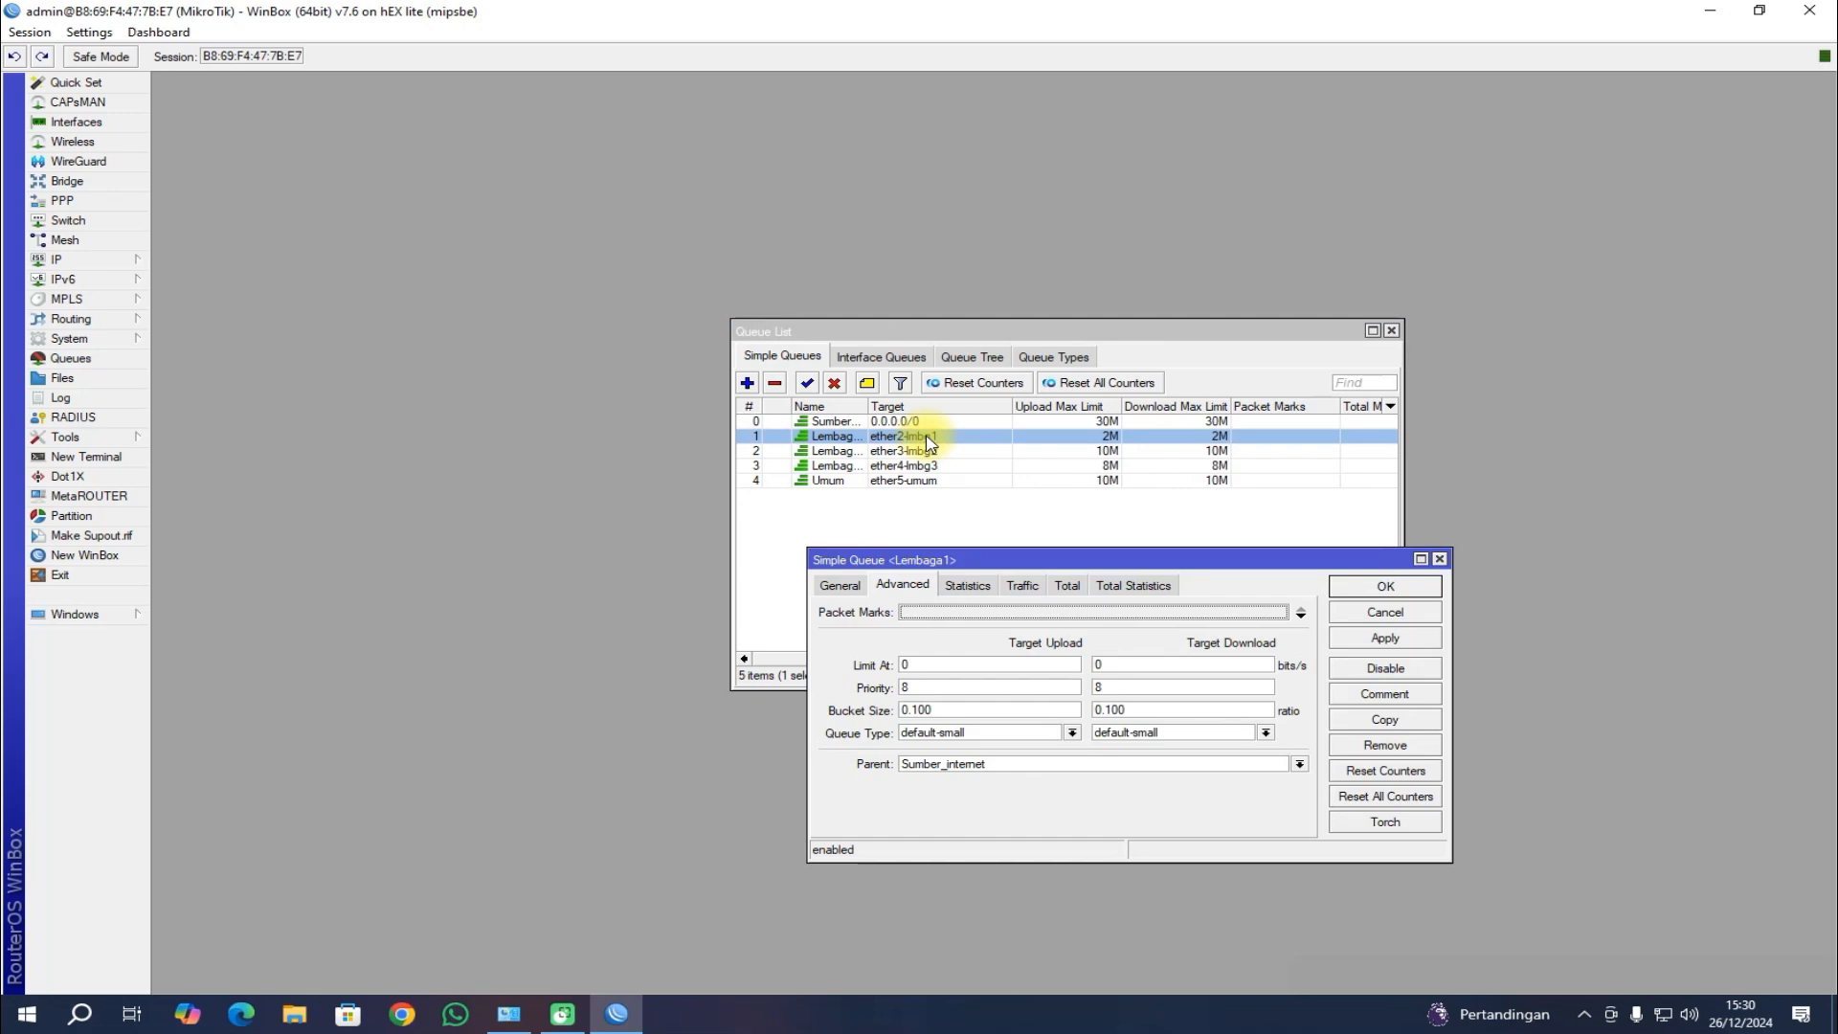
pyautogui.click(840, 587)
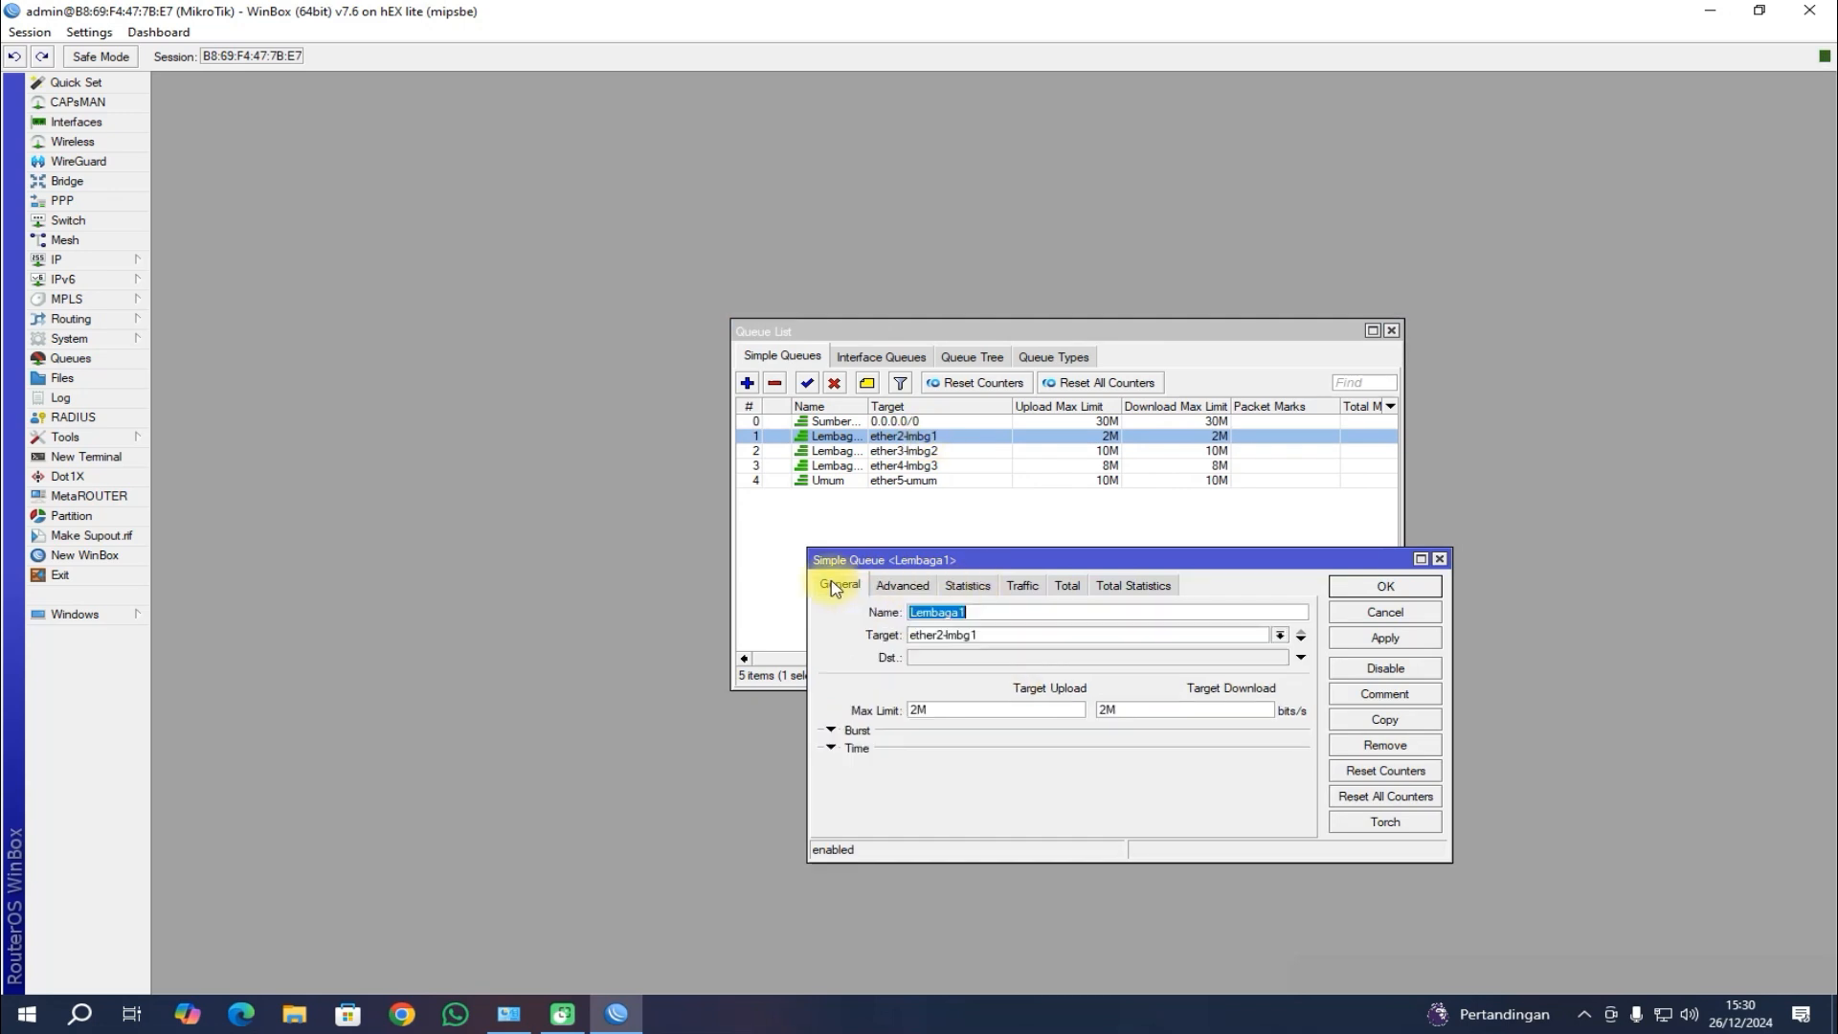
pyautogui.click(1438, 559)
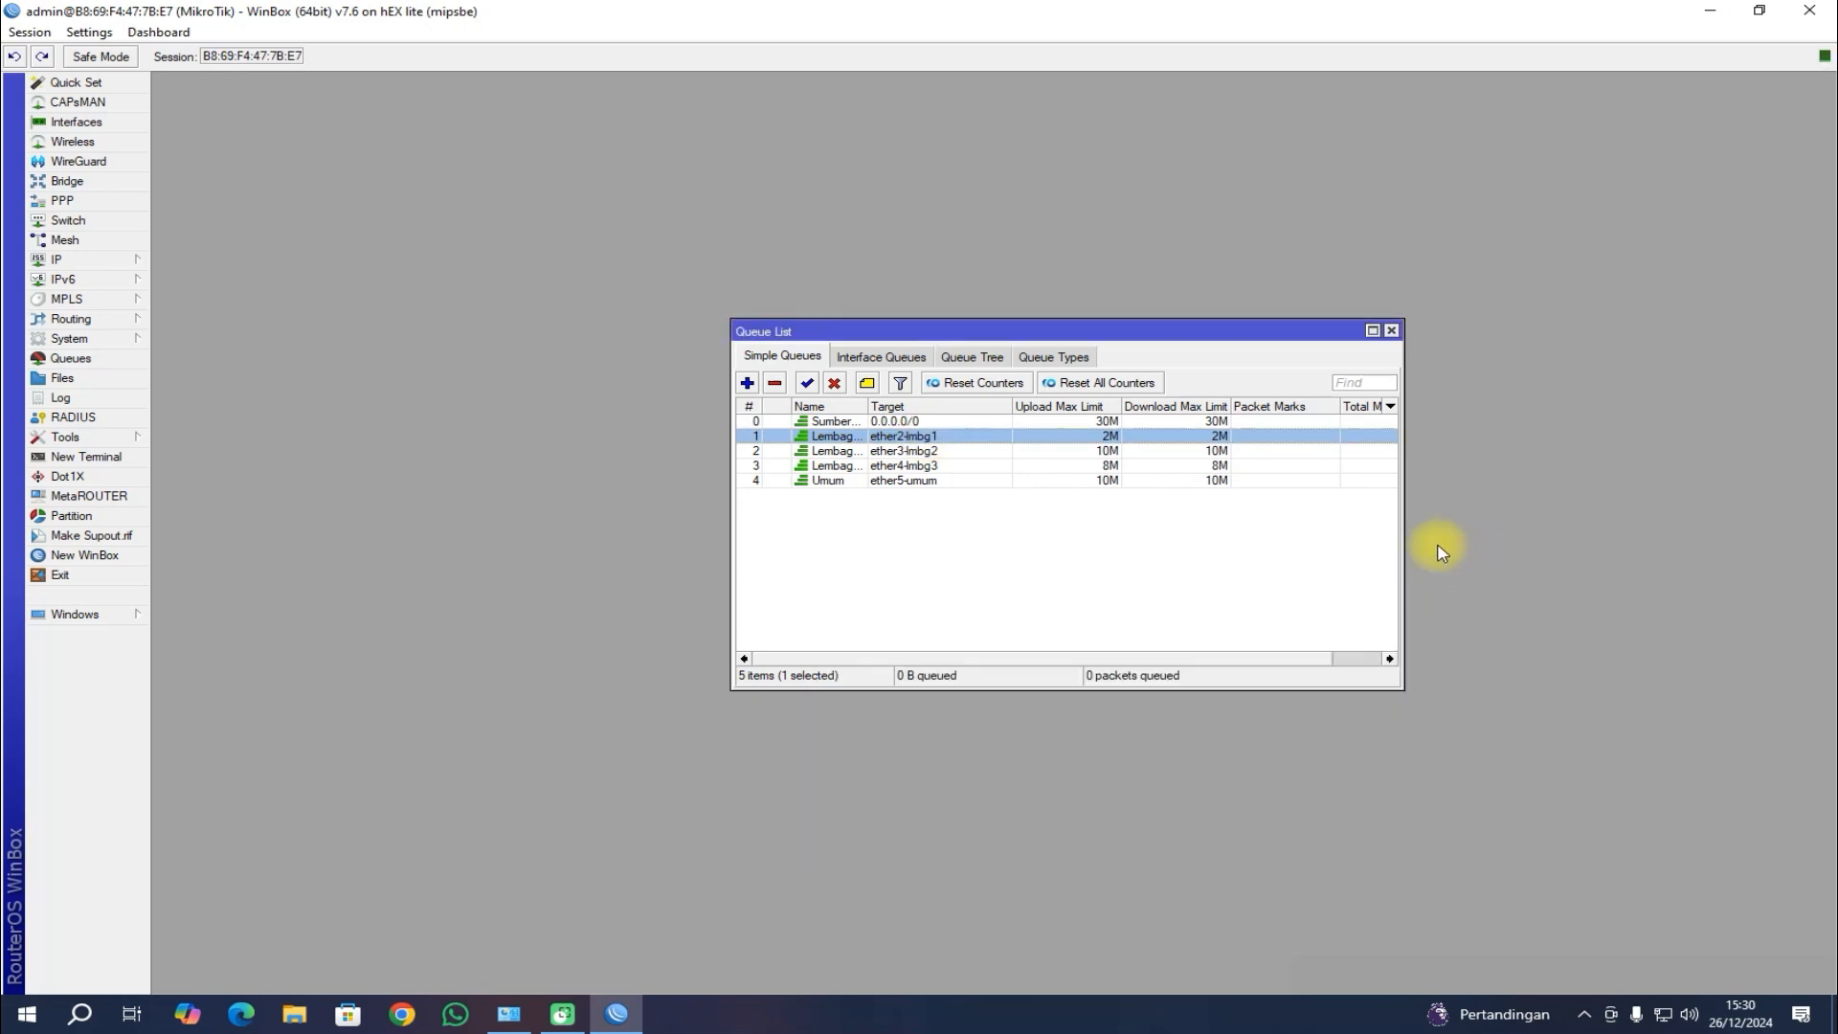
pyautogui.click(1389, 332)
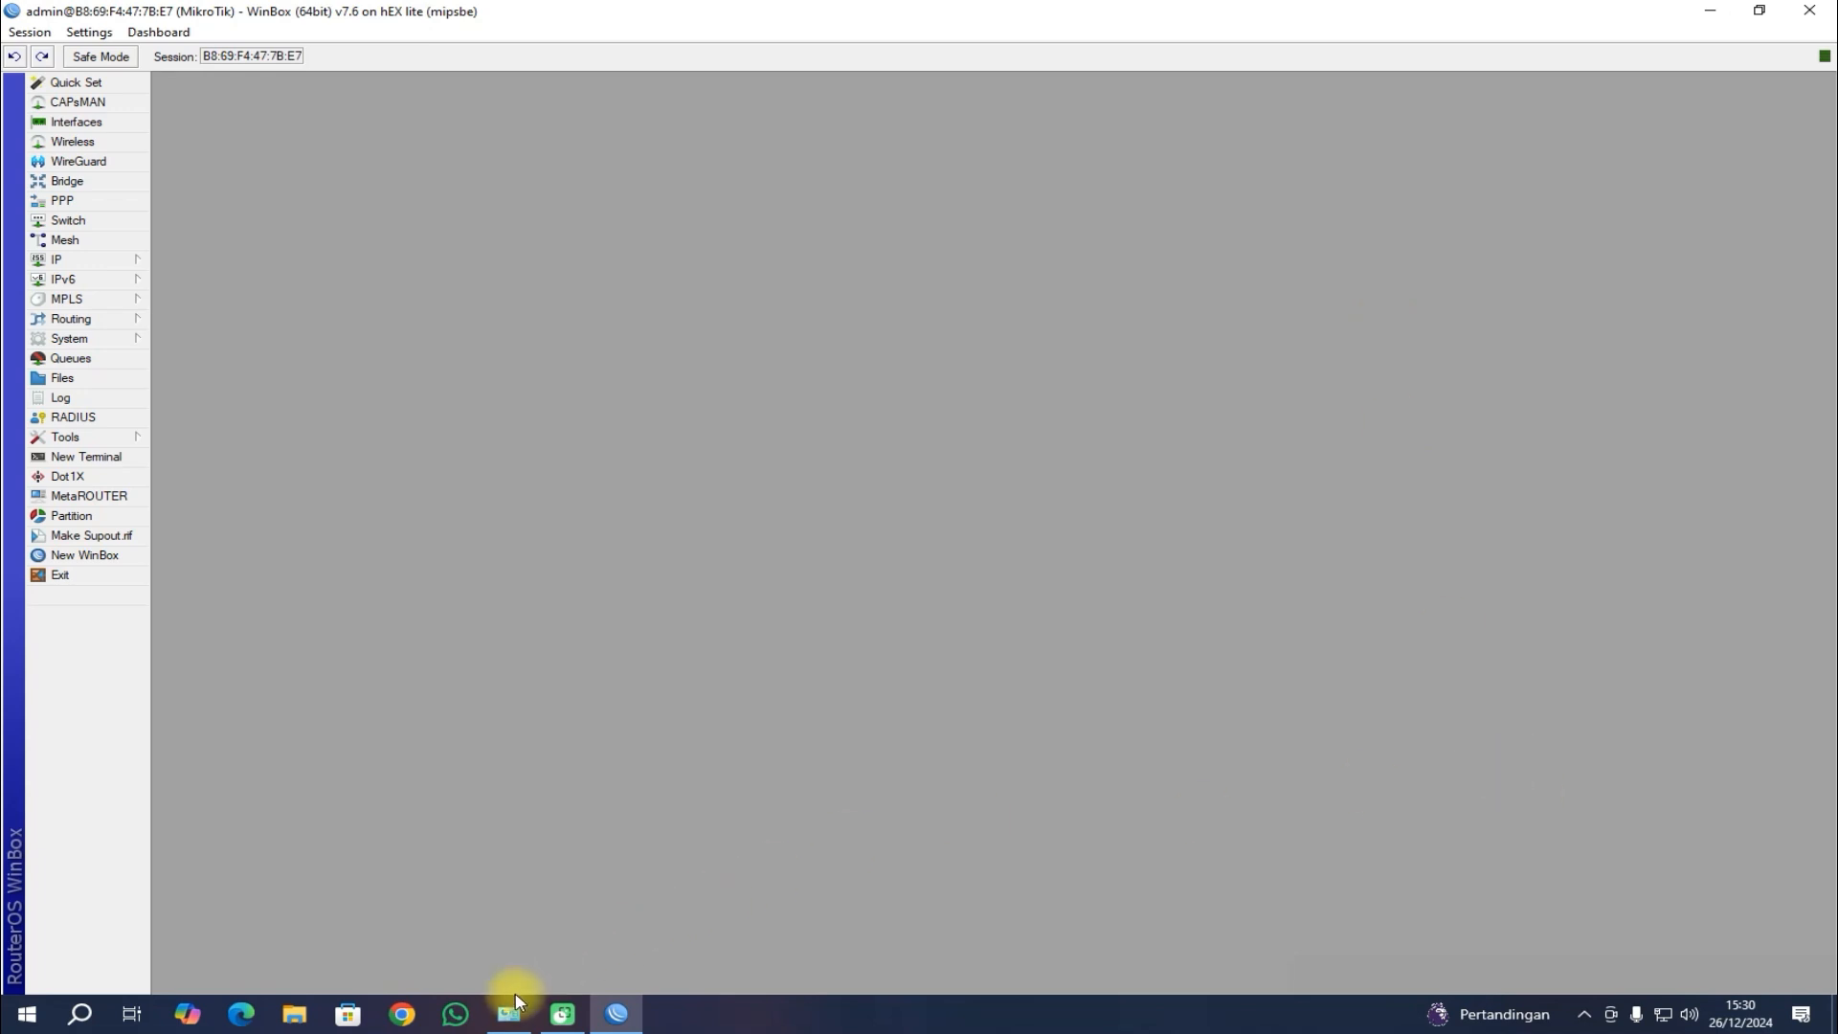
# Step: Check the router's IP address list, including the entry for ether2-lmbg1, and close it
pyautogui.click(109, 258)
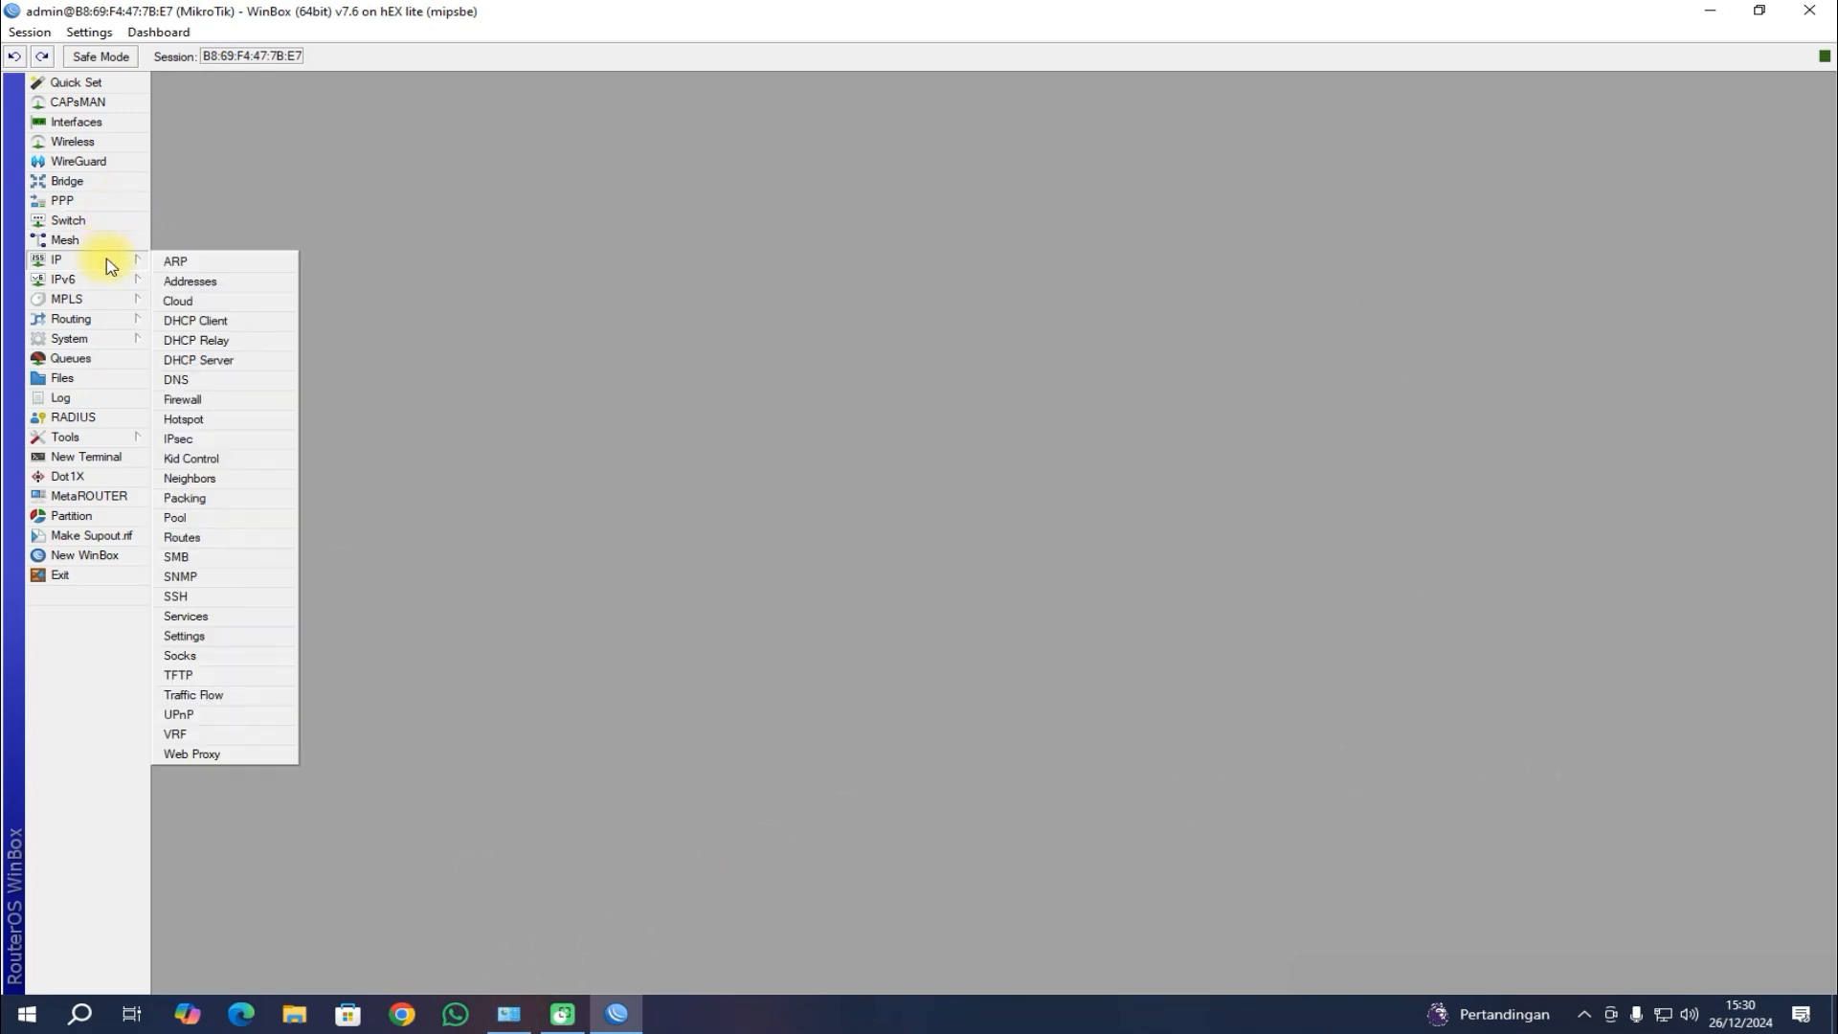
pyautogui.click(186, 283)
pyautogui.click(831, 271)
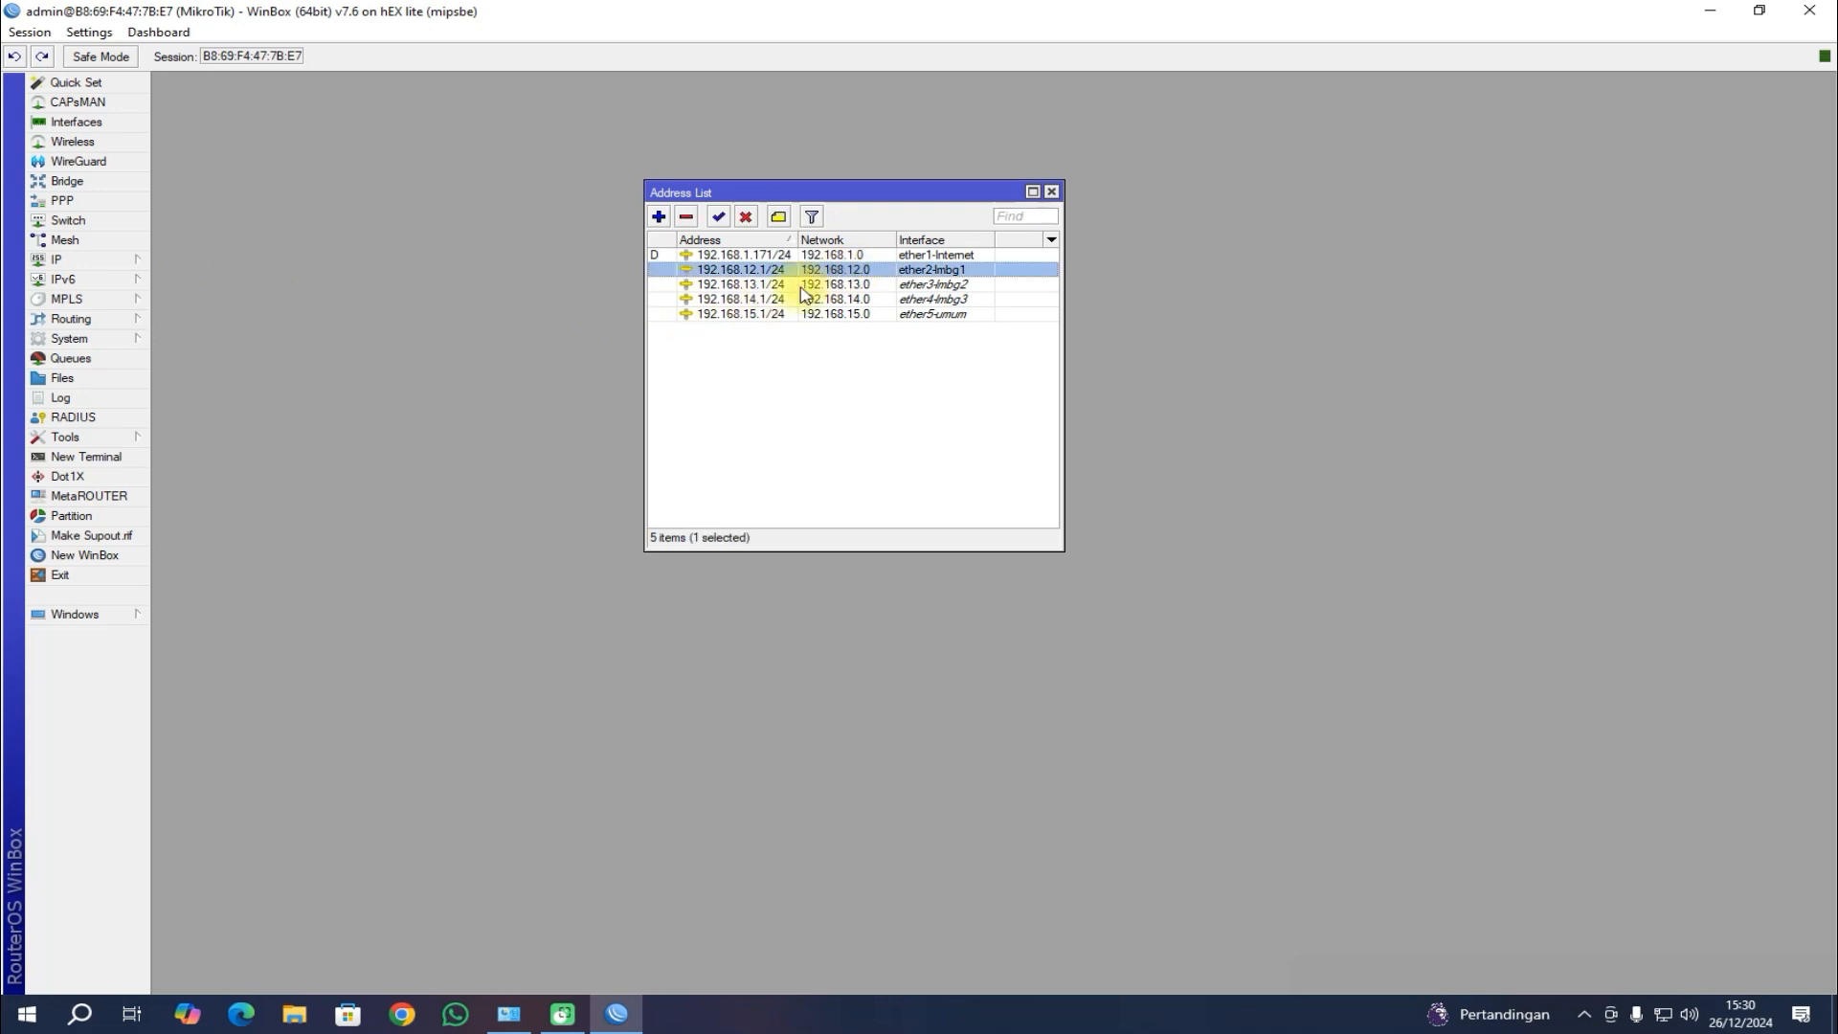
pyautogui.click(1052, 192)
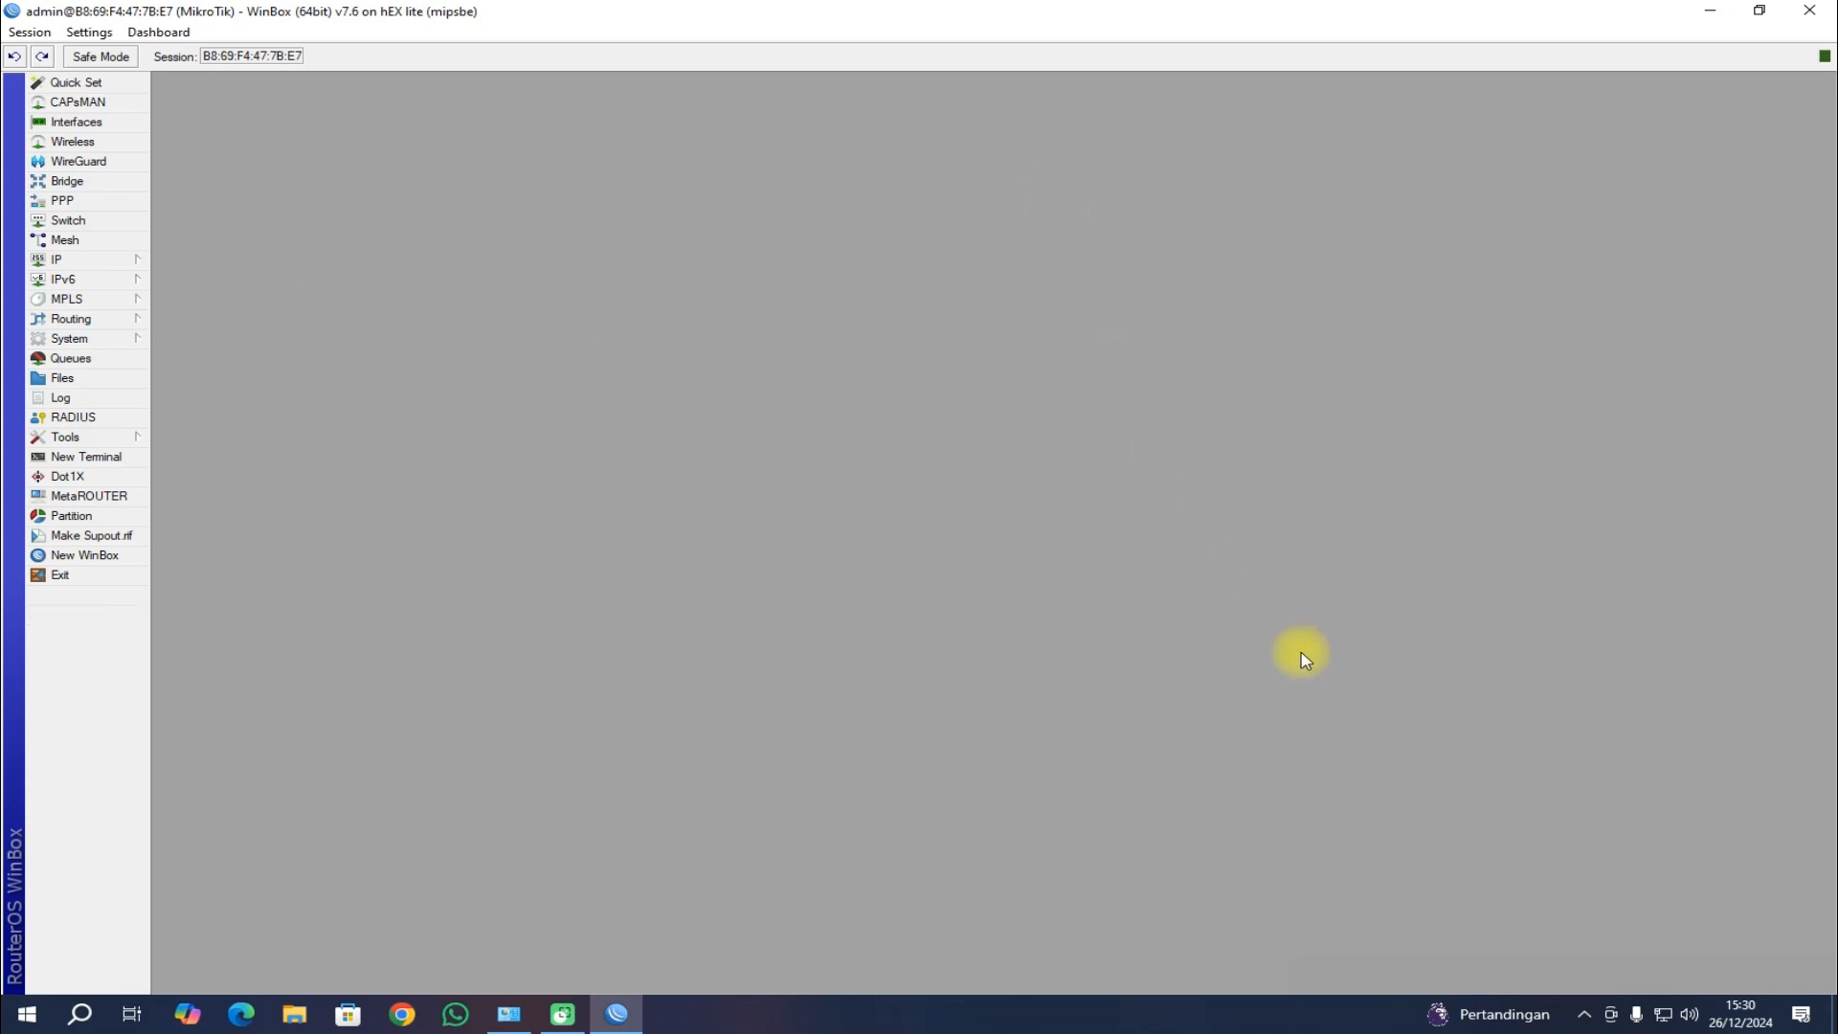
# Step: Check the IPv4 address details of the To LAN adapter in Windows Network Connections, closing the windows when done
pyautogui.click(529, 1011)
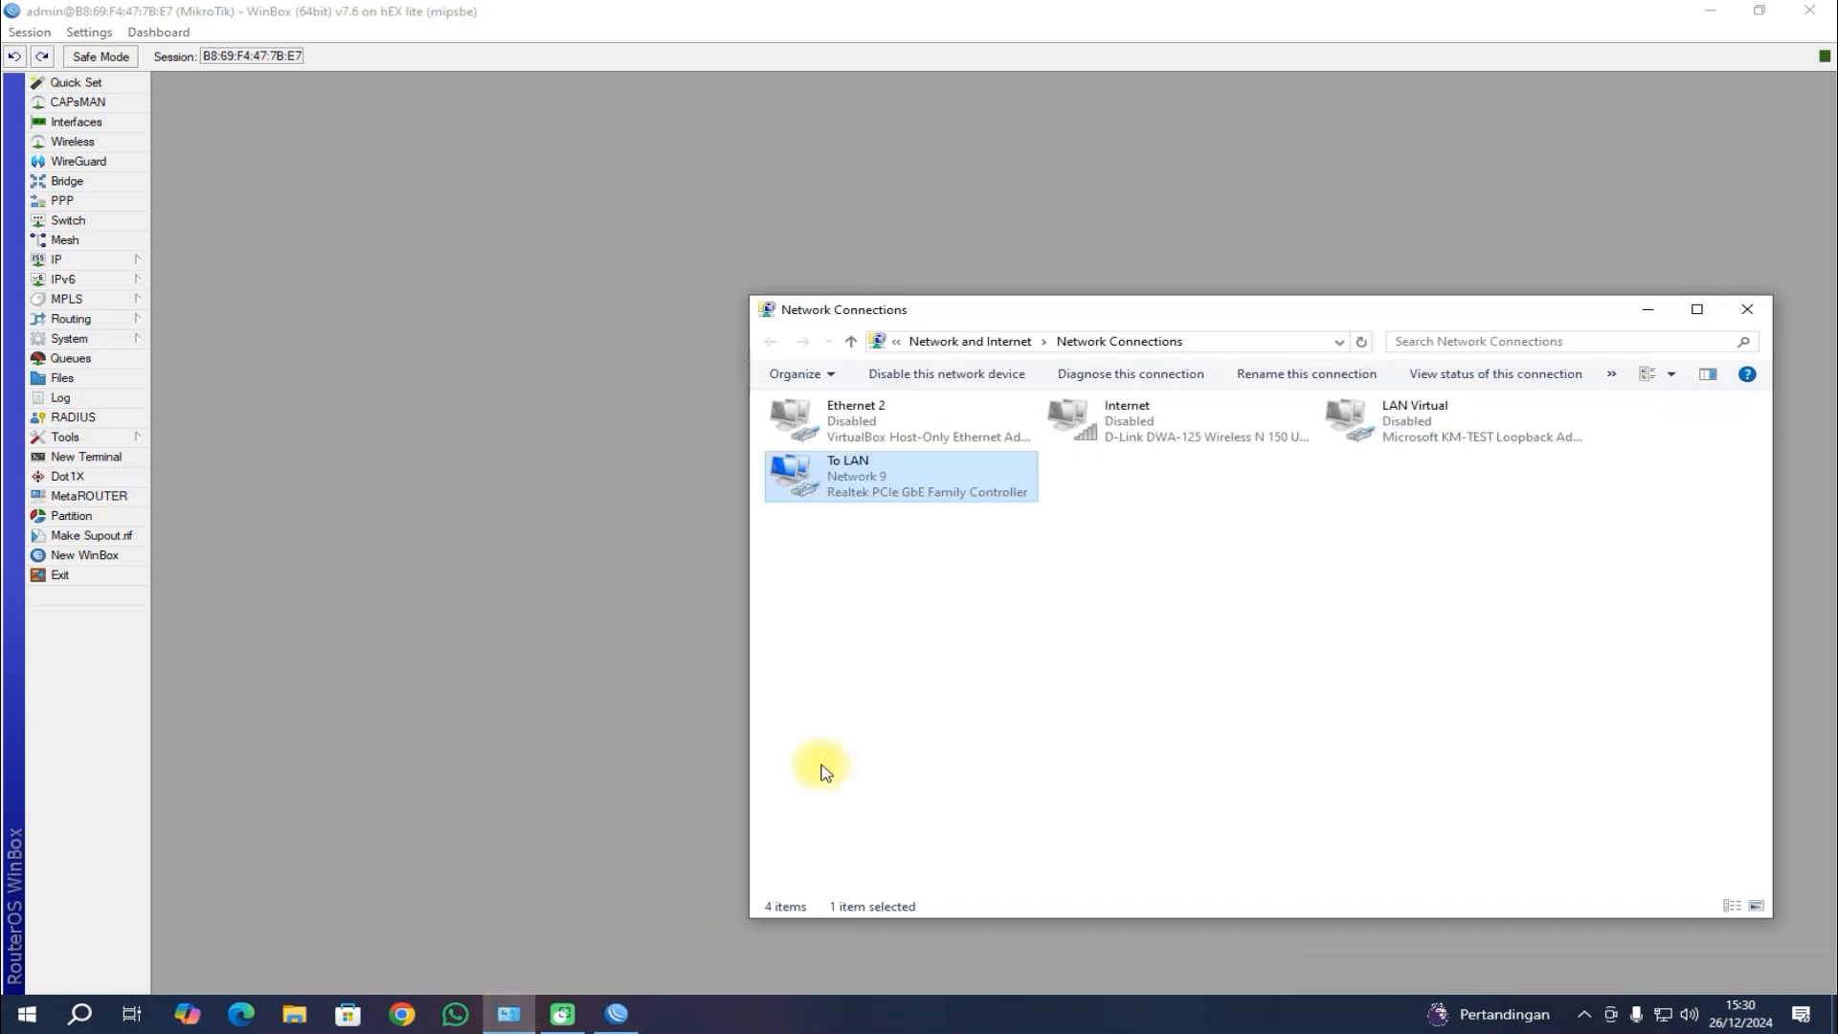
pyautogui.rightClick(889, 492)
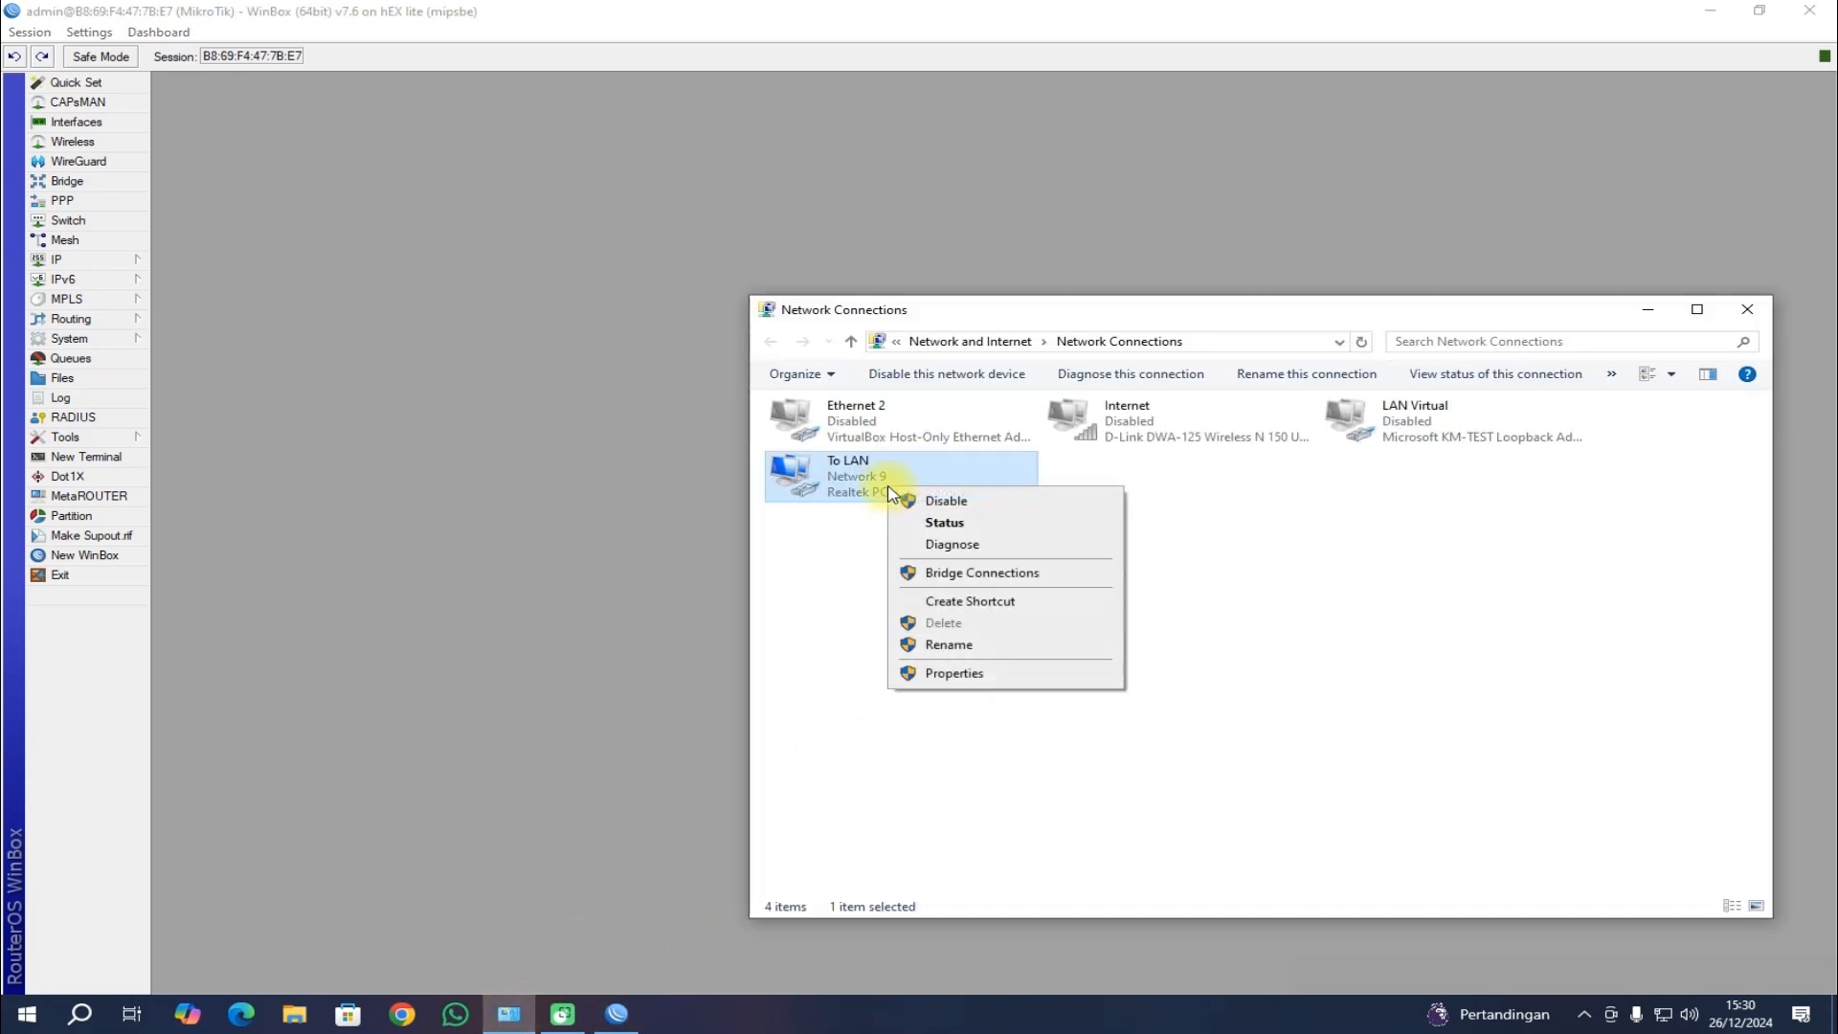
pyautogui.click(938, 521)
pyautogui.click(826, 500)
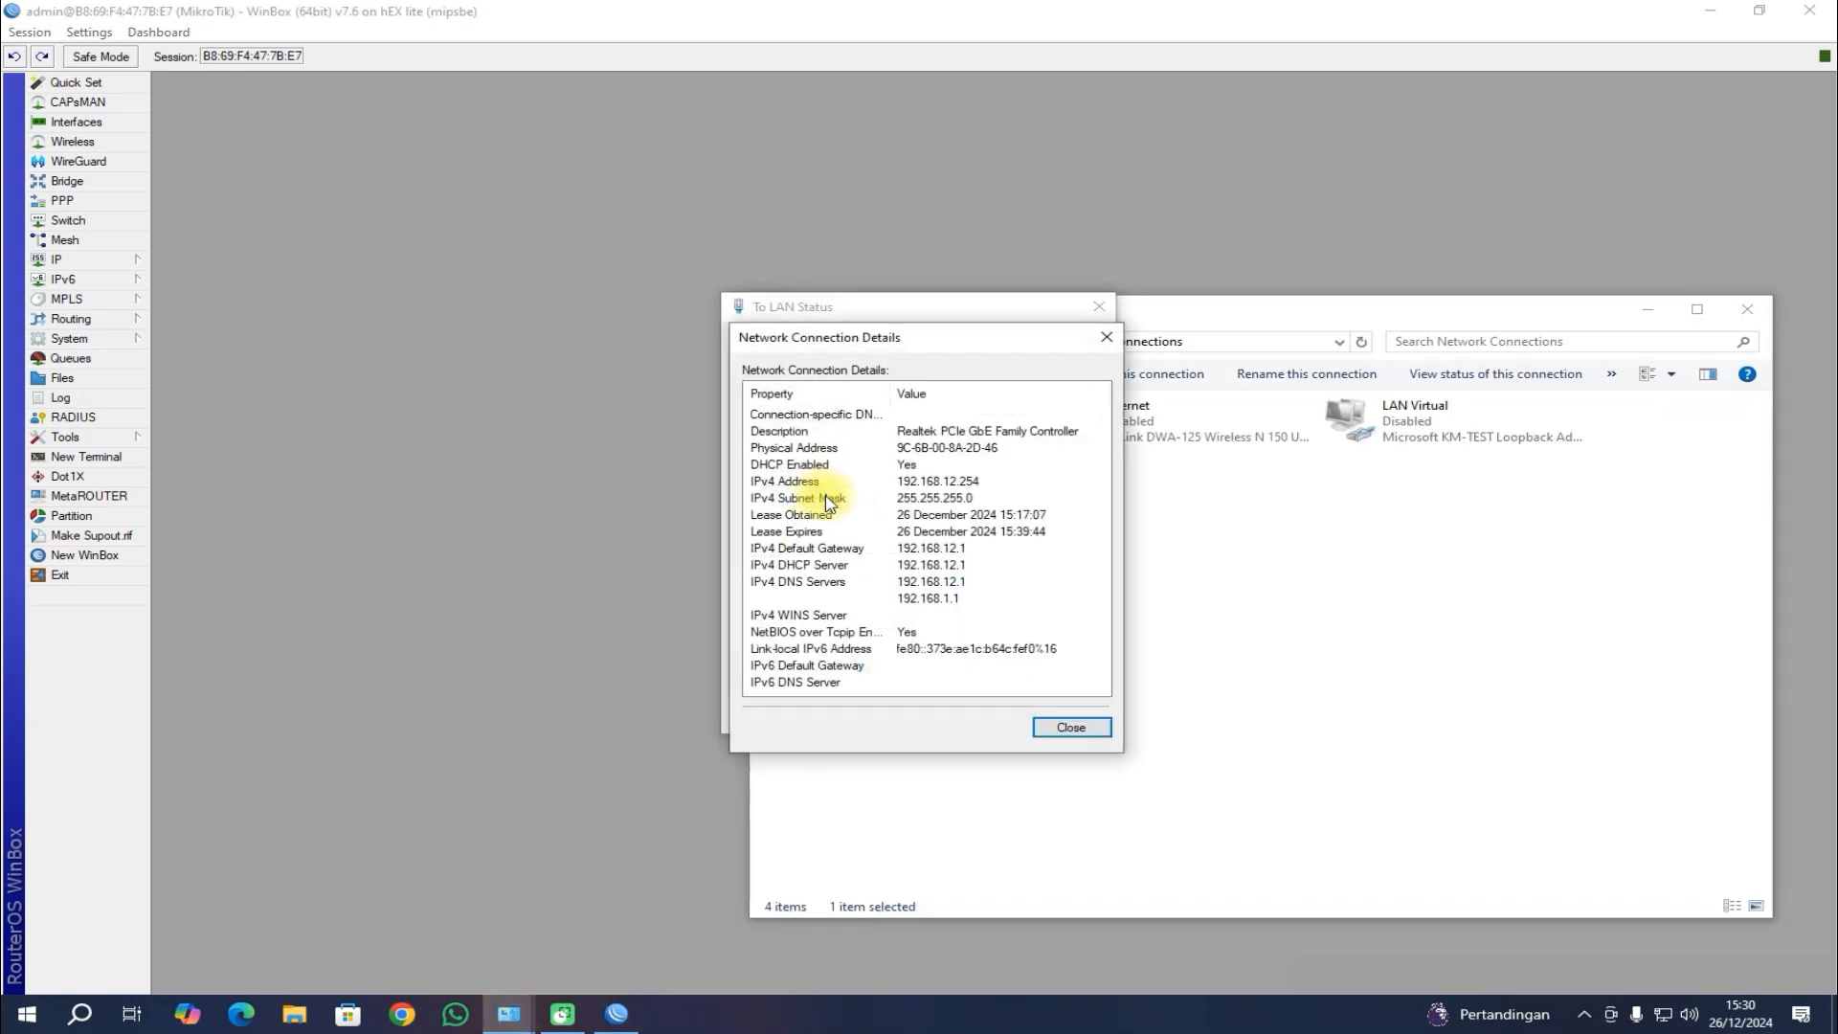
pyautogui.click(939, 486)
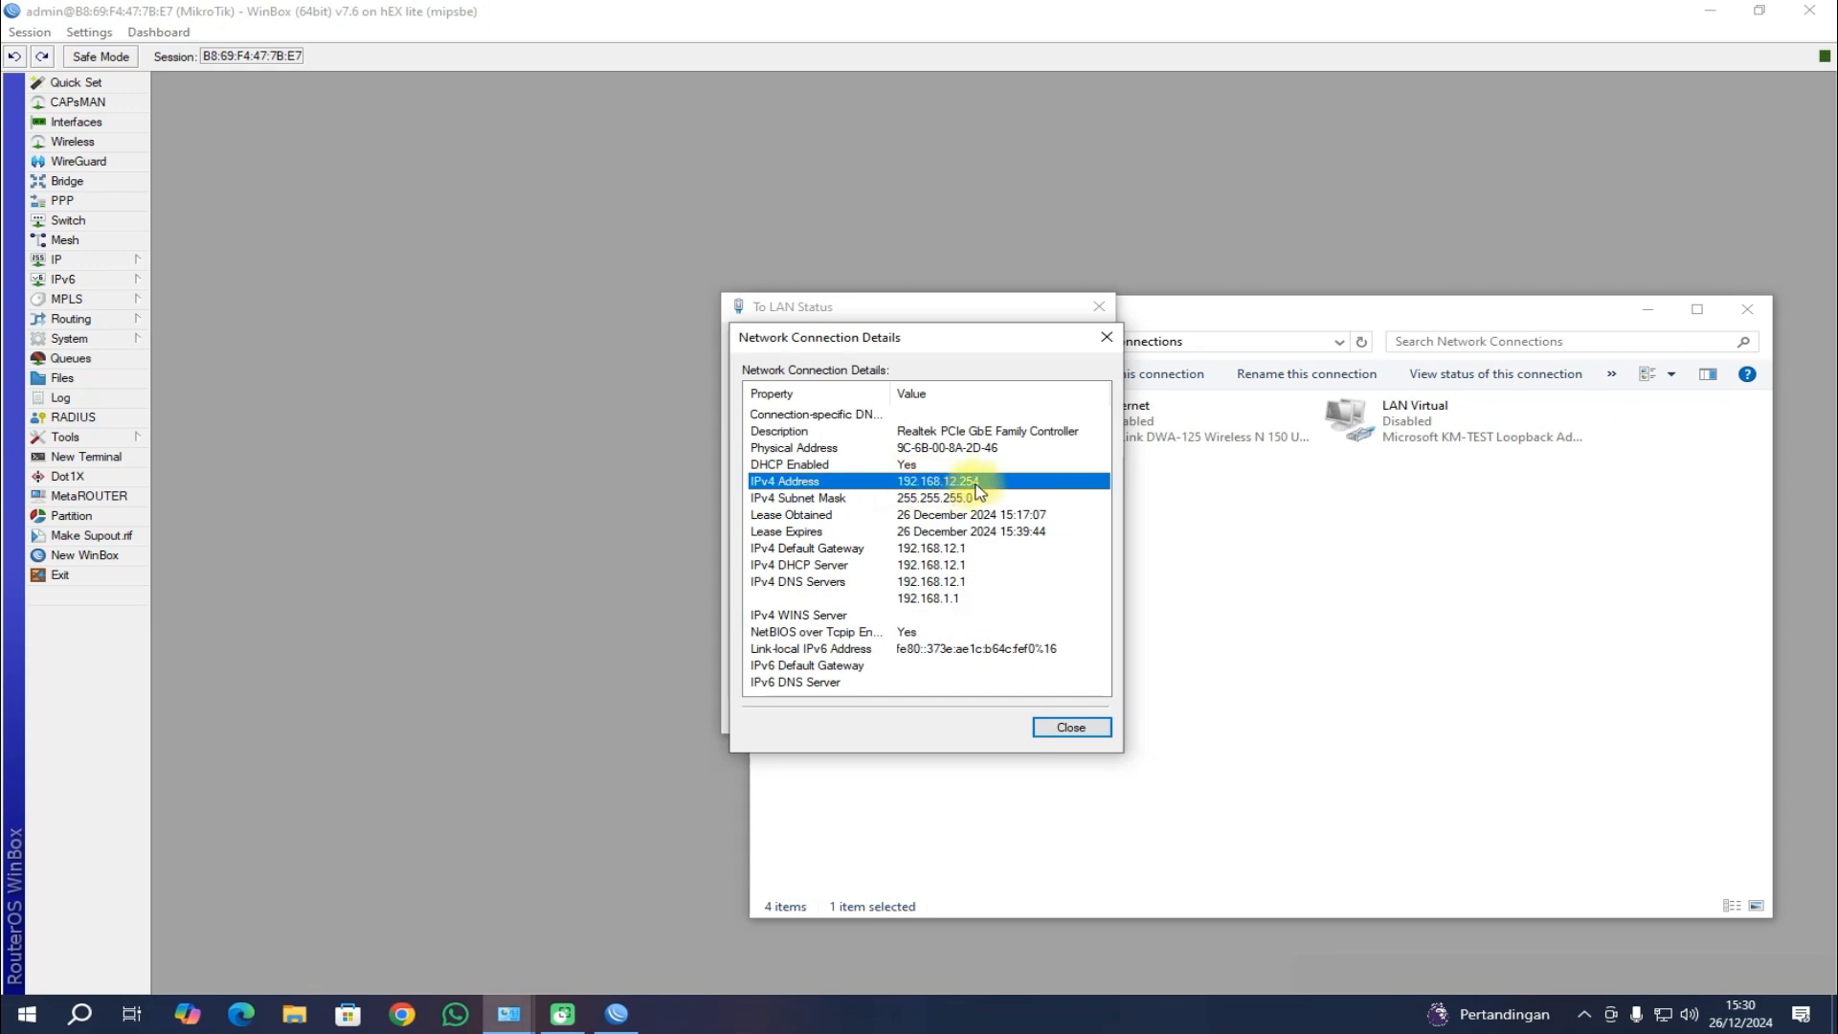
pyautogui.click(1105, 337)
pyautogui.click(1099, 306)
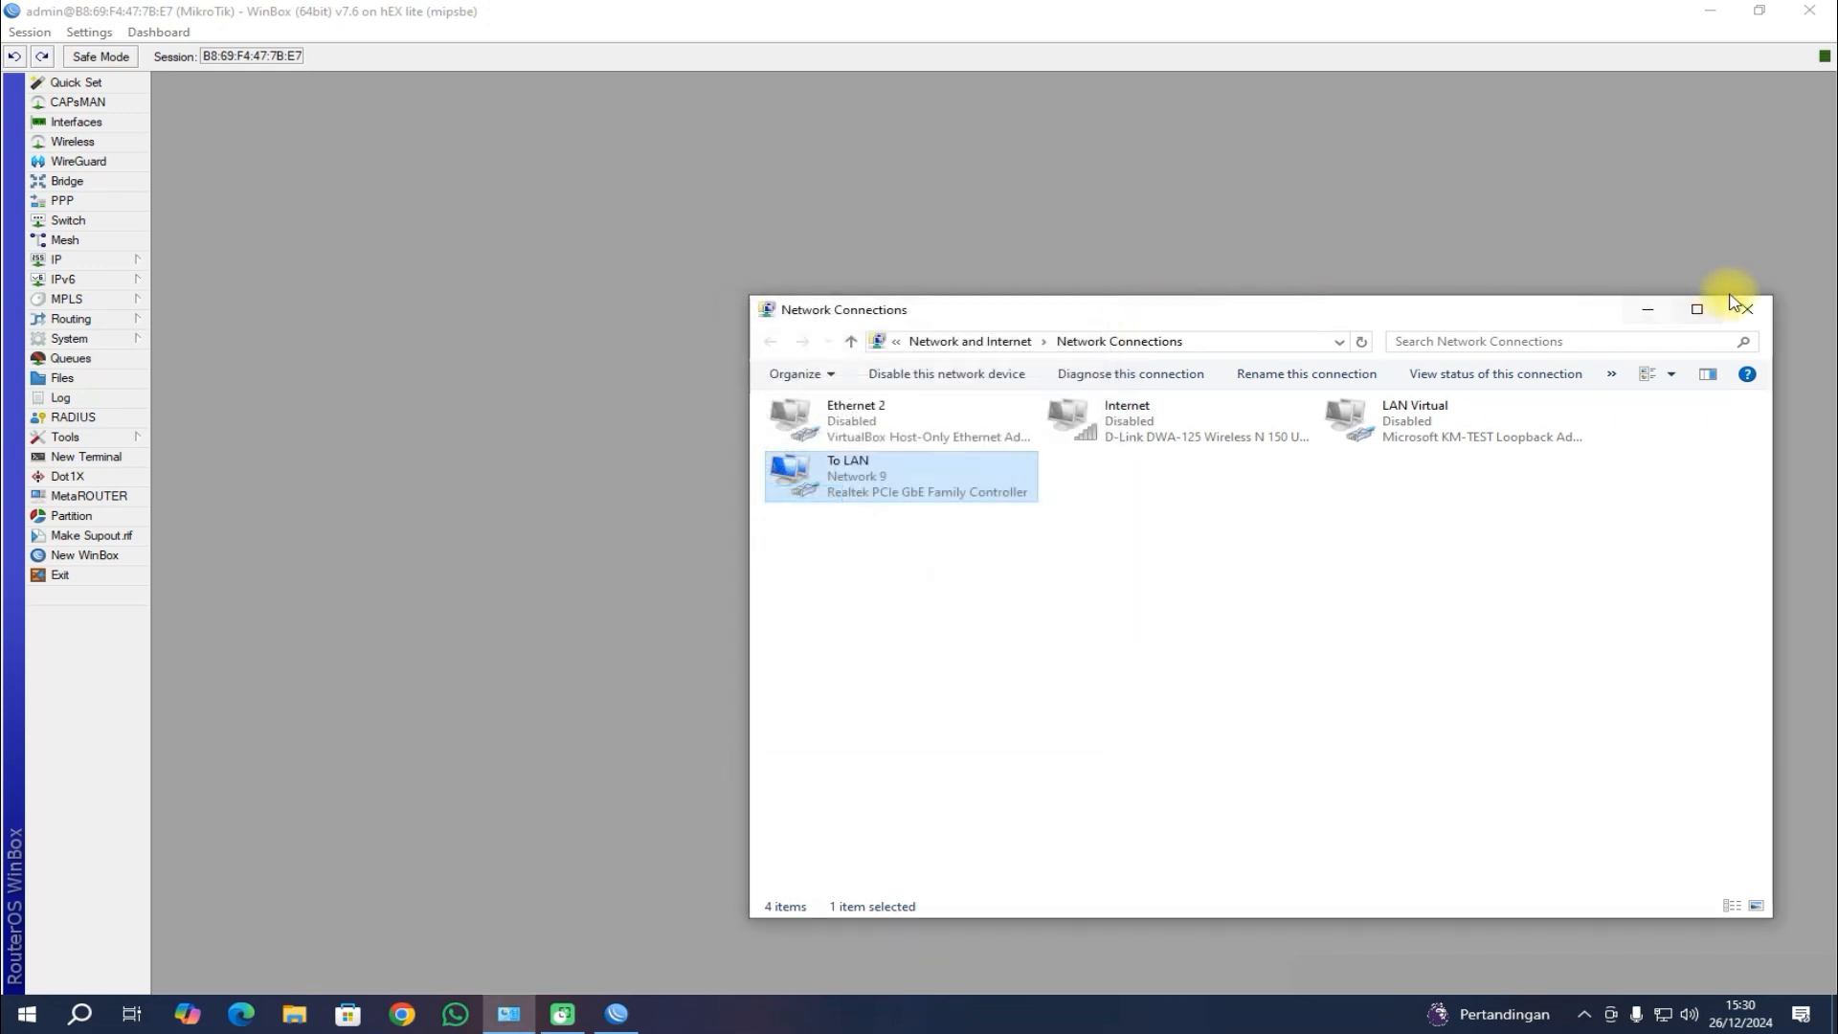
pyautogui.click(1738, 306)
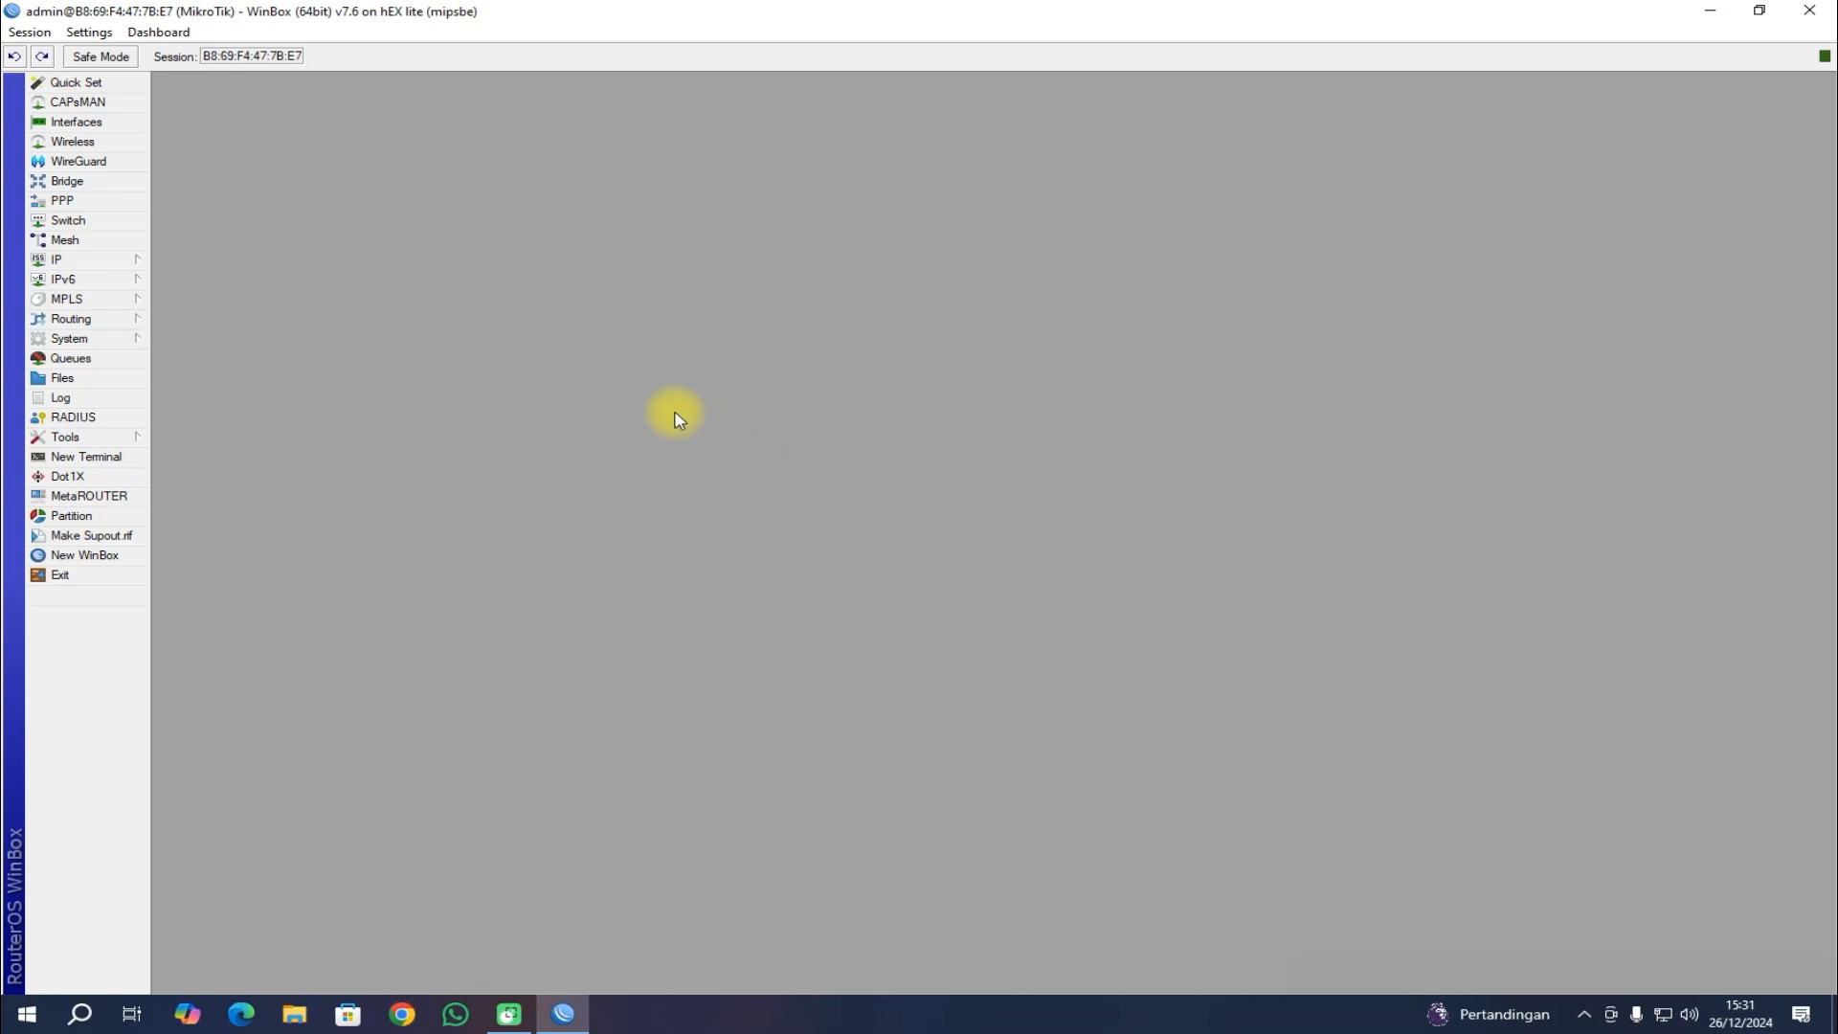
# Step: Exit WinBox, search for speedtest in Chrome and run the Ookla speed test
pyautogui.click(88, 576)
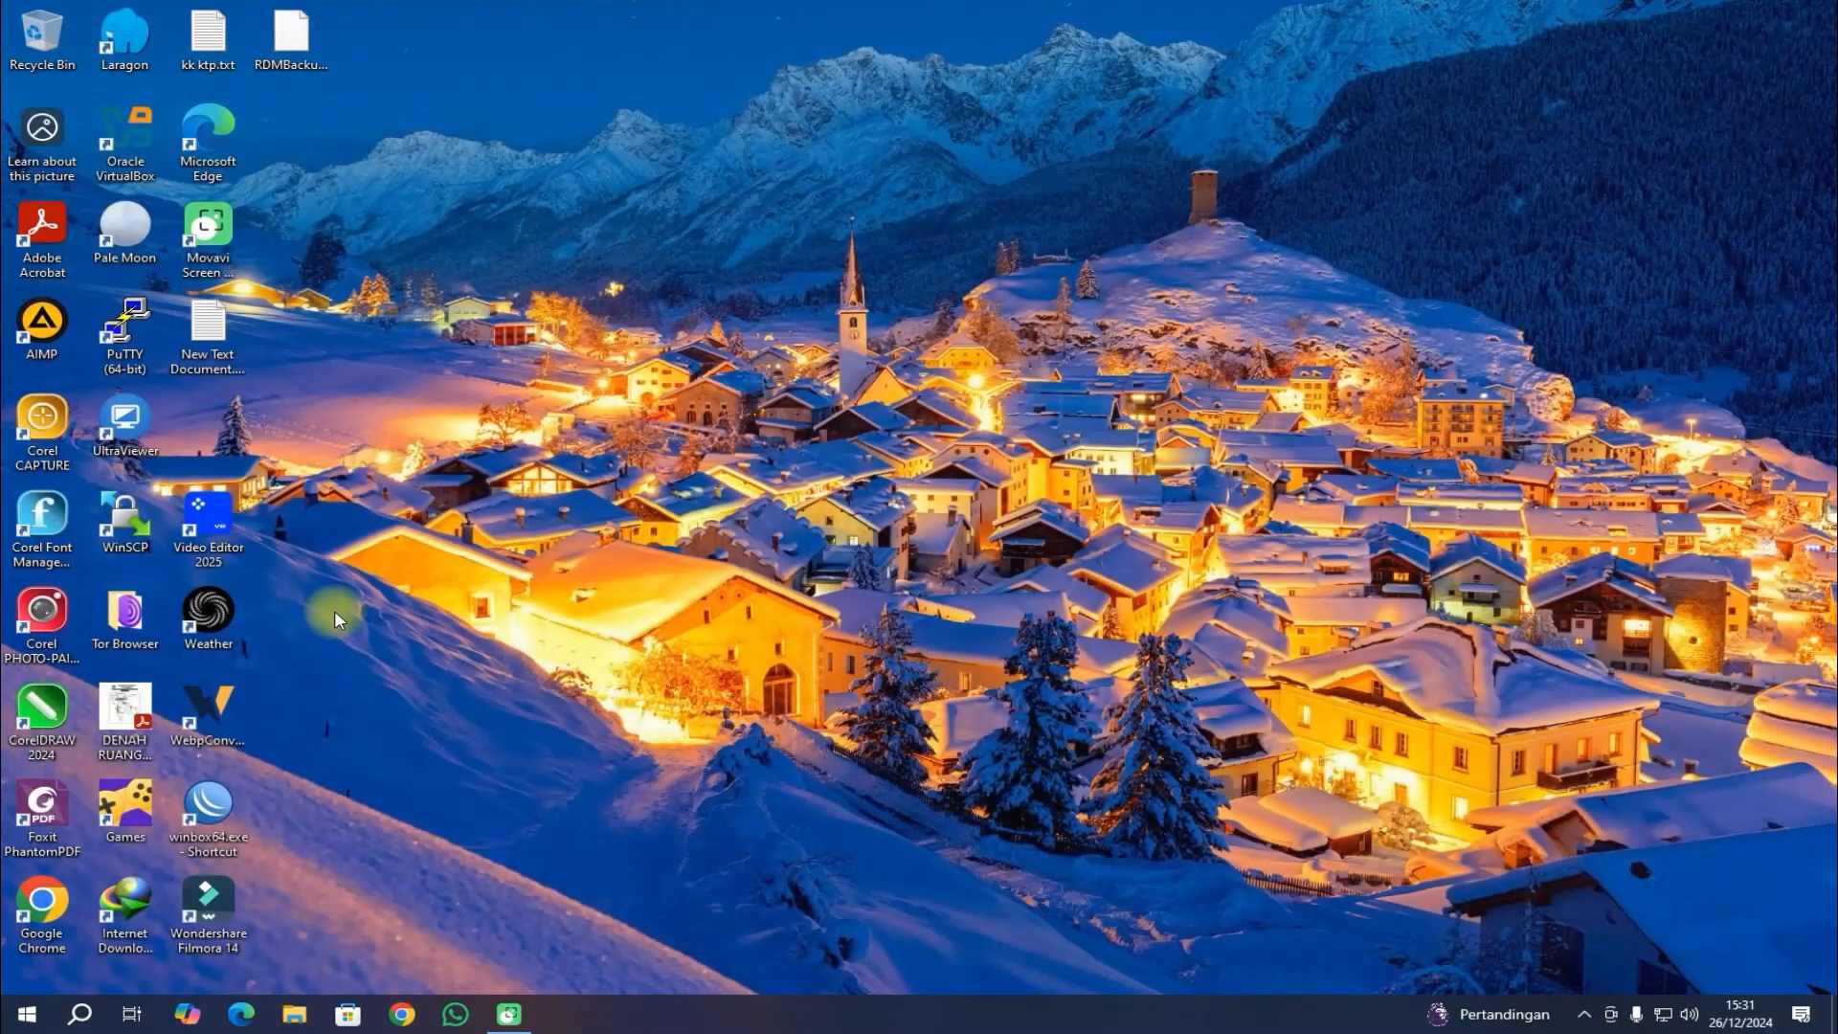
pyautogui.click(402, 1013)
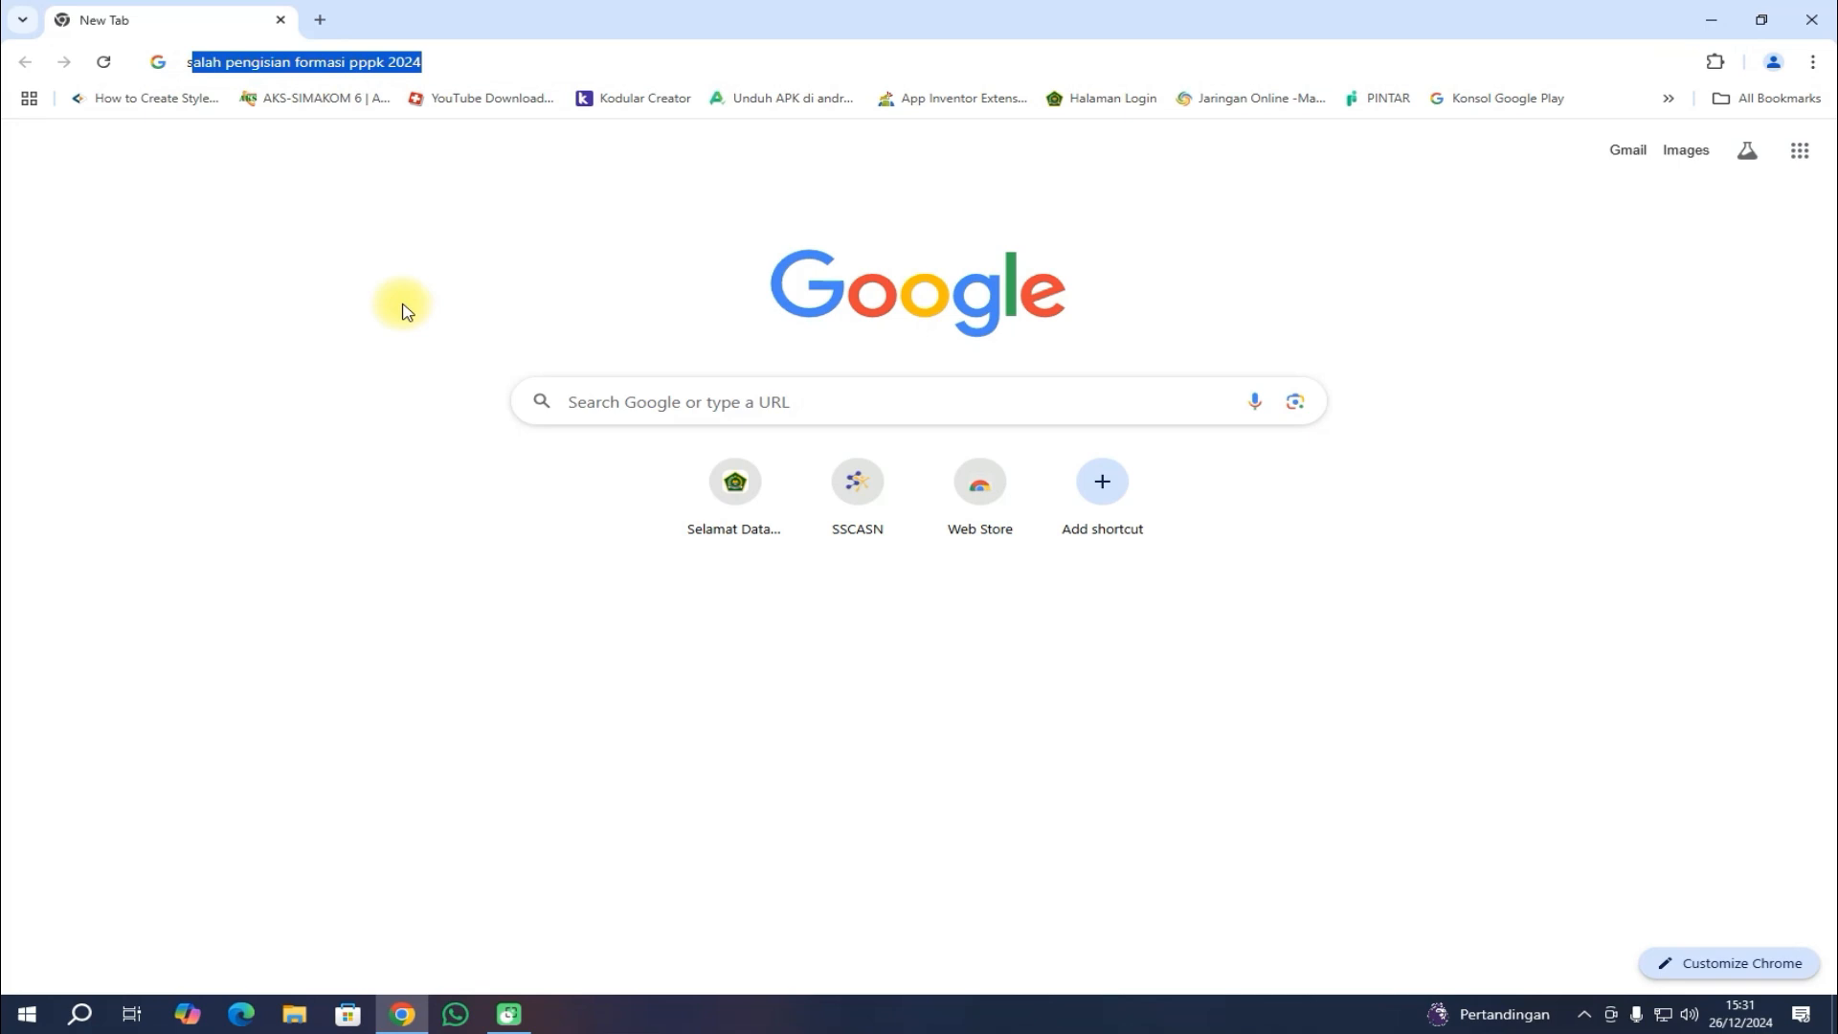
pyautogui.write('speedtest')
pyautogui.press('Return')
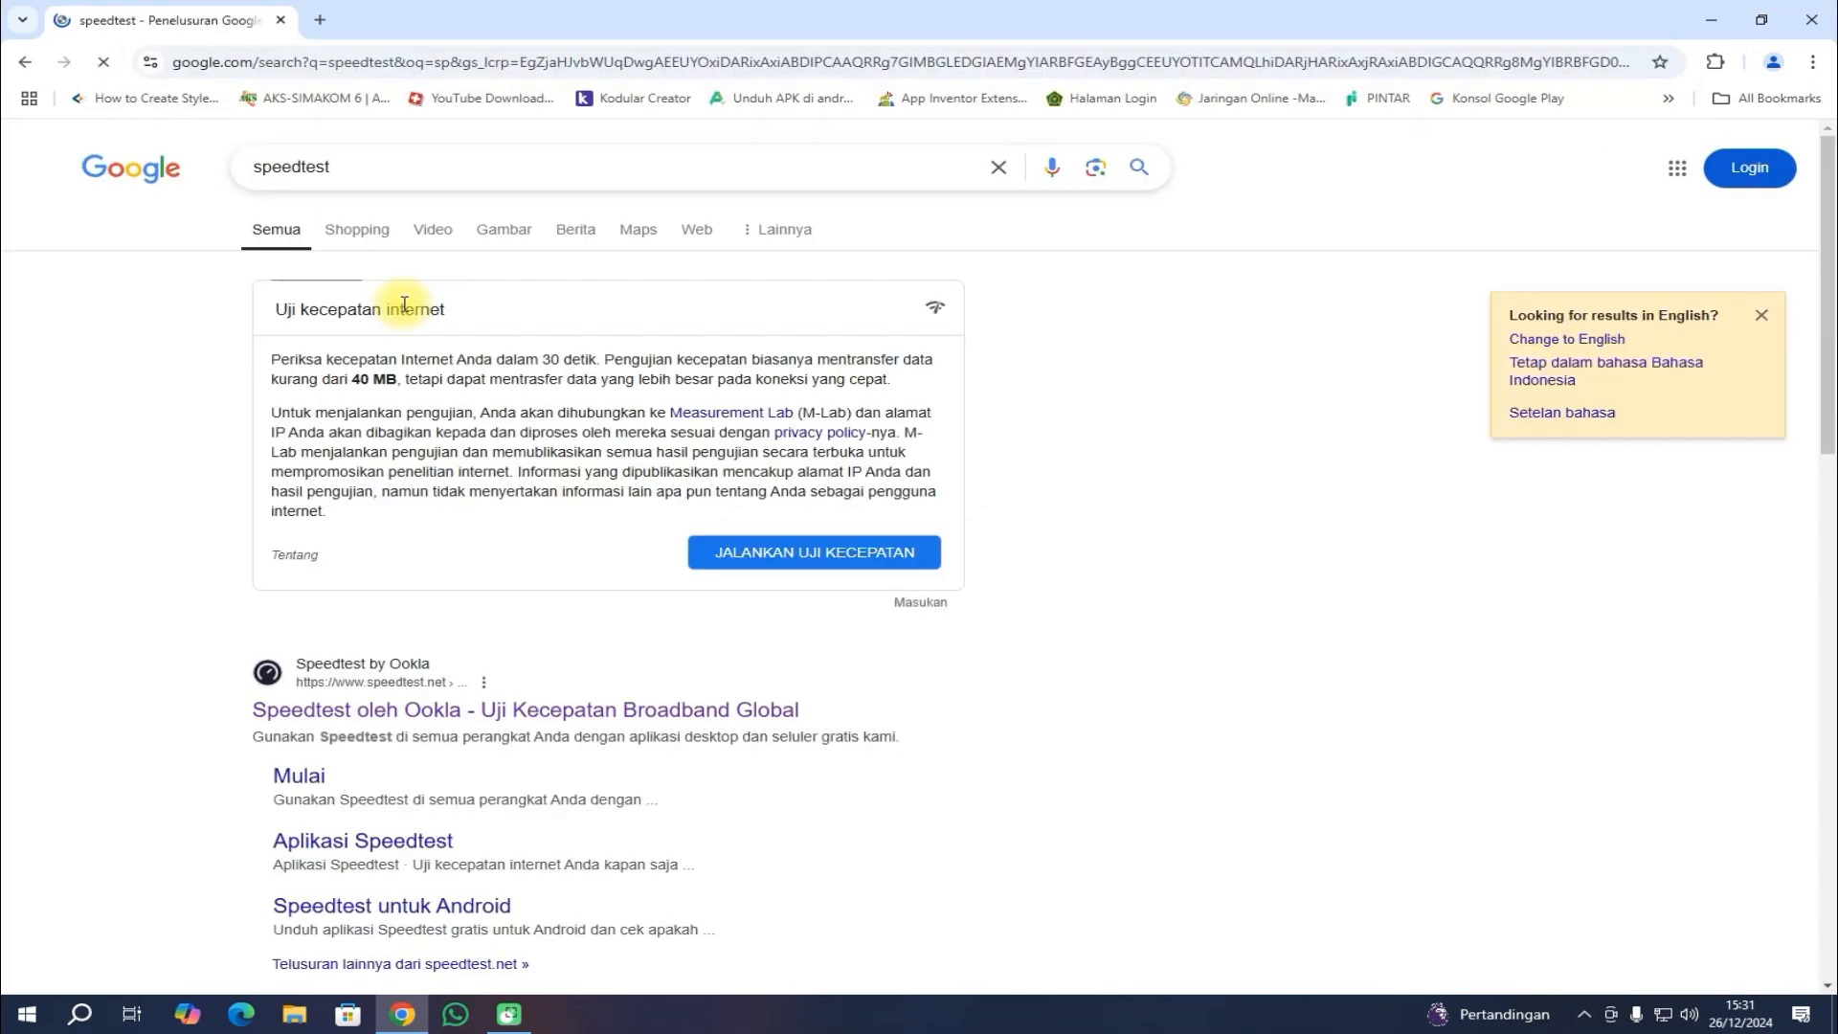
pyautogui.click(380, 713)
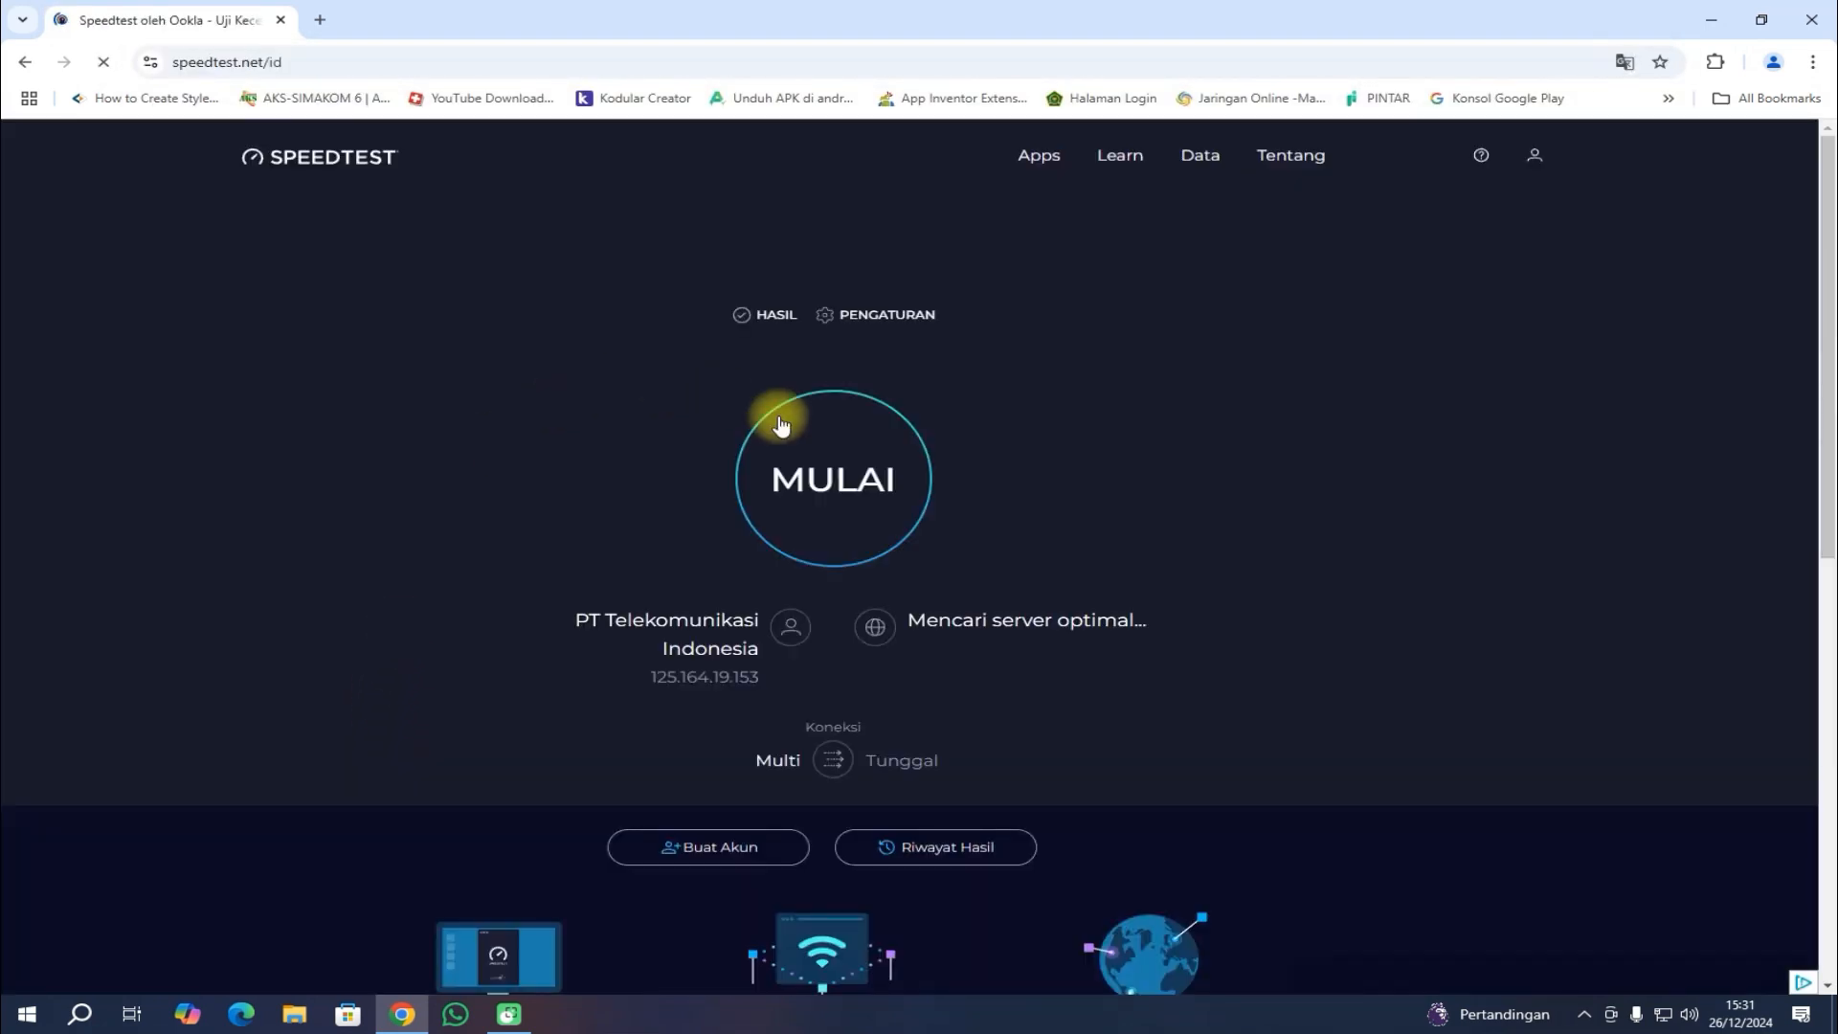
pyautogui.click(833, 484)
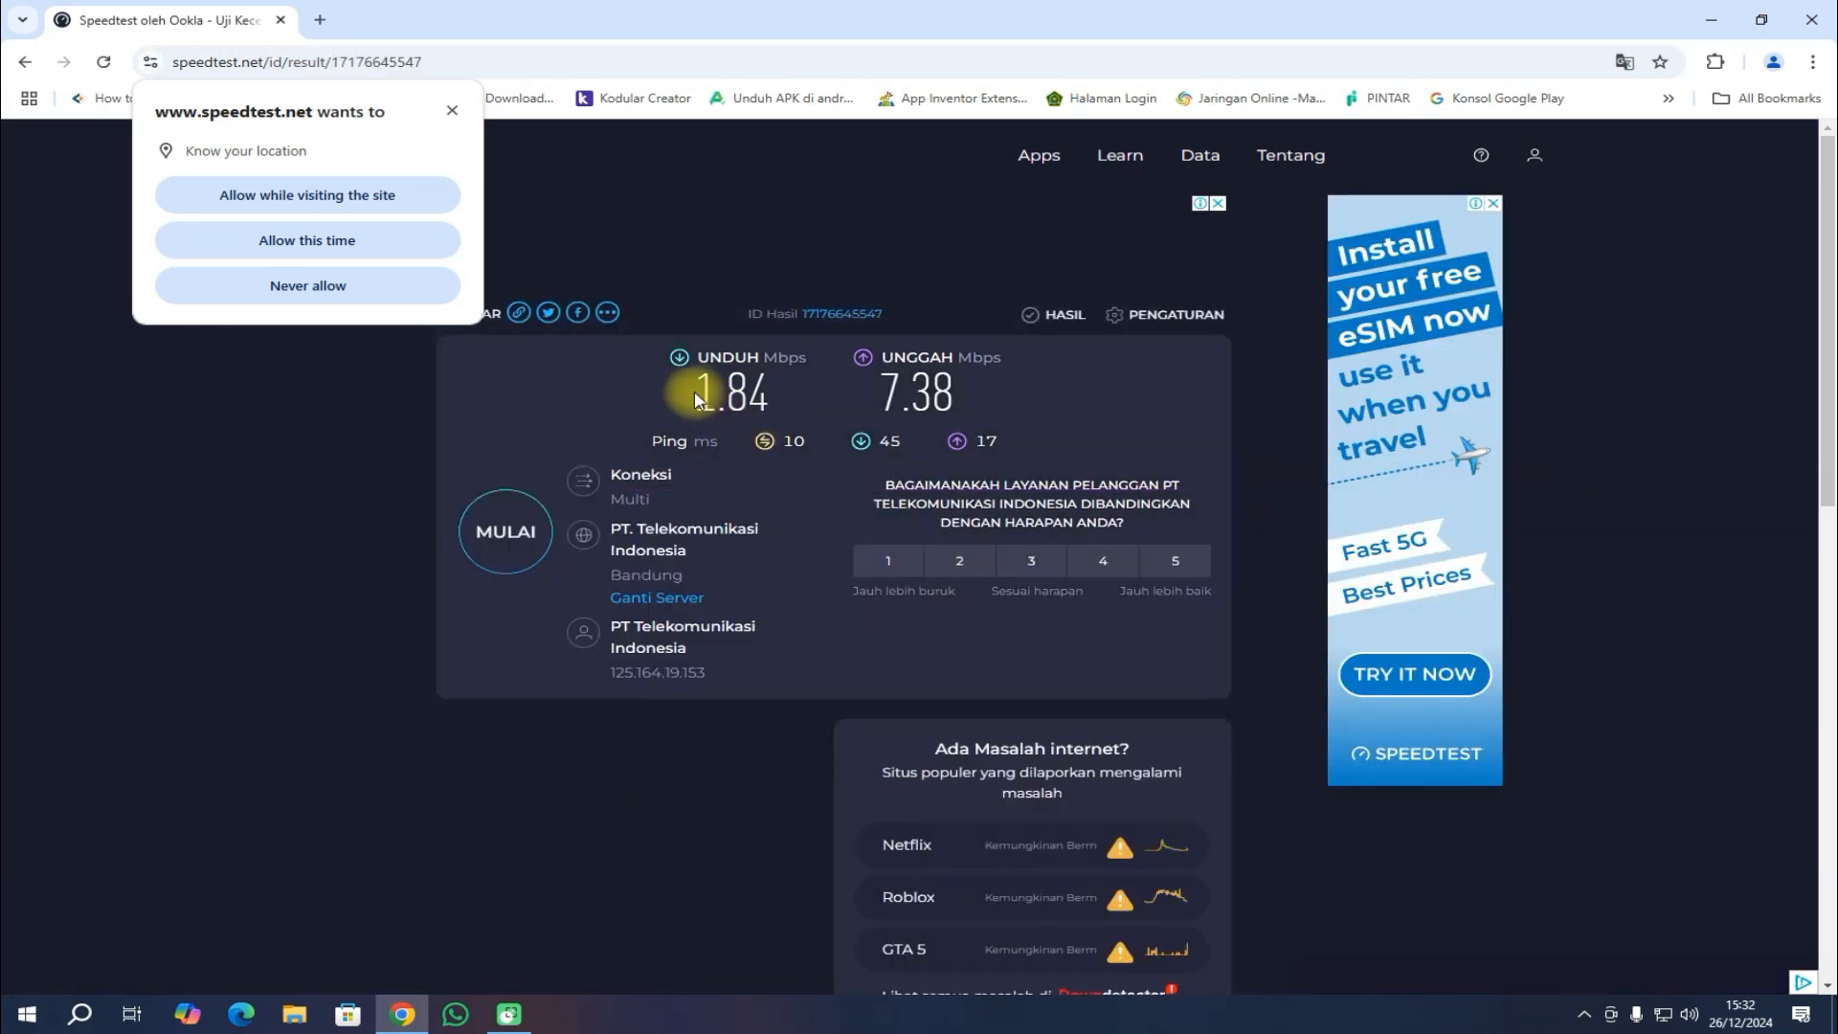
# Step: Examine the download and upload results, run the speed test a second time with the location request dismissed, and close the browser
pyautogui.moveTo(695, 400); pyautogui.dragTo(775, 393)
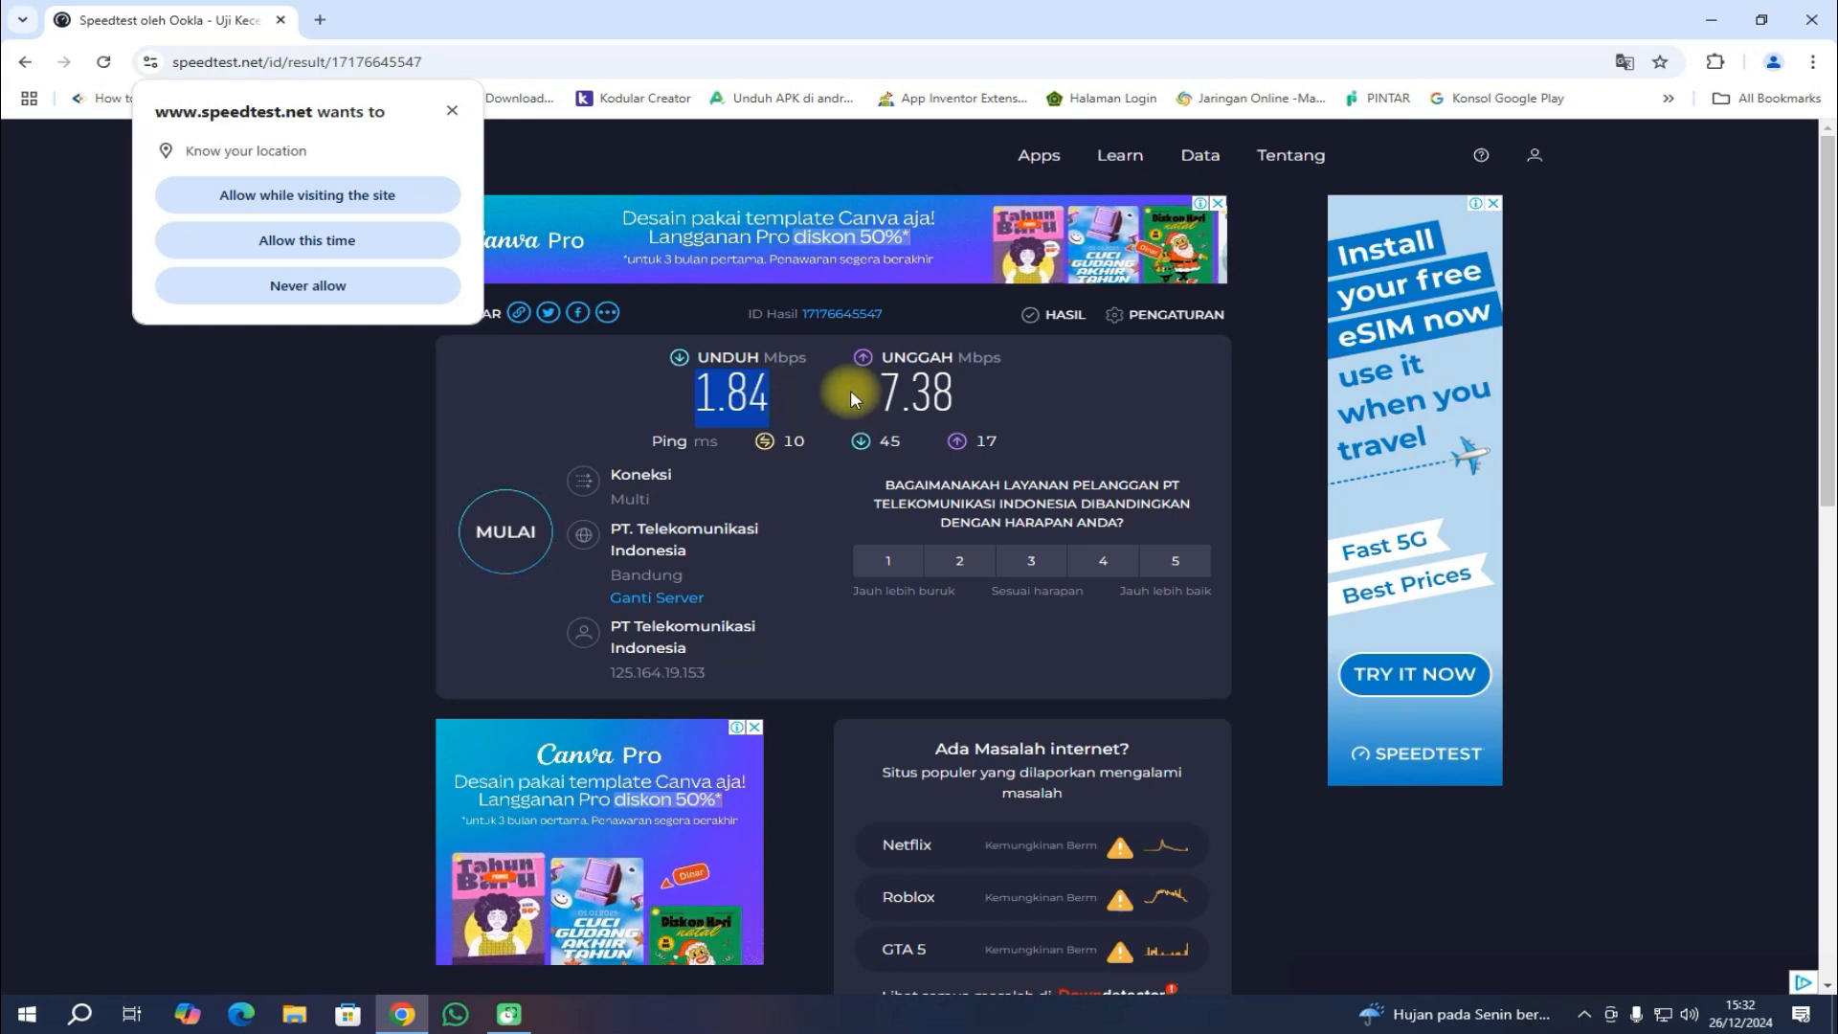
pyautogui.moveTo(866, 392); pyautogui.dragTo(957, 388)
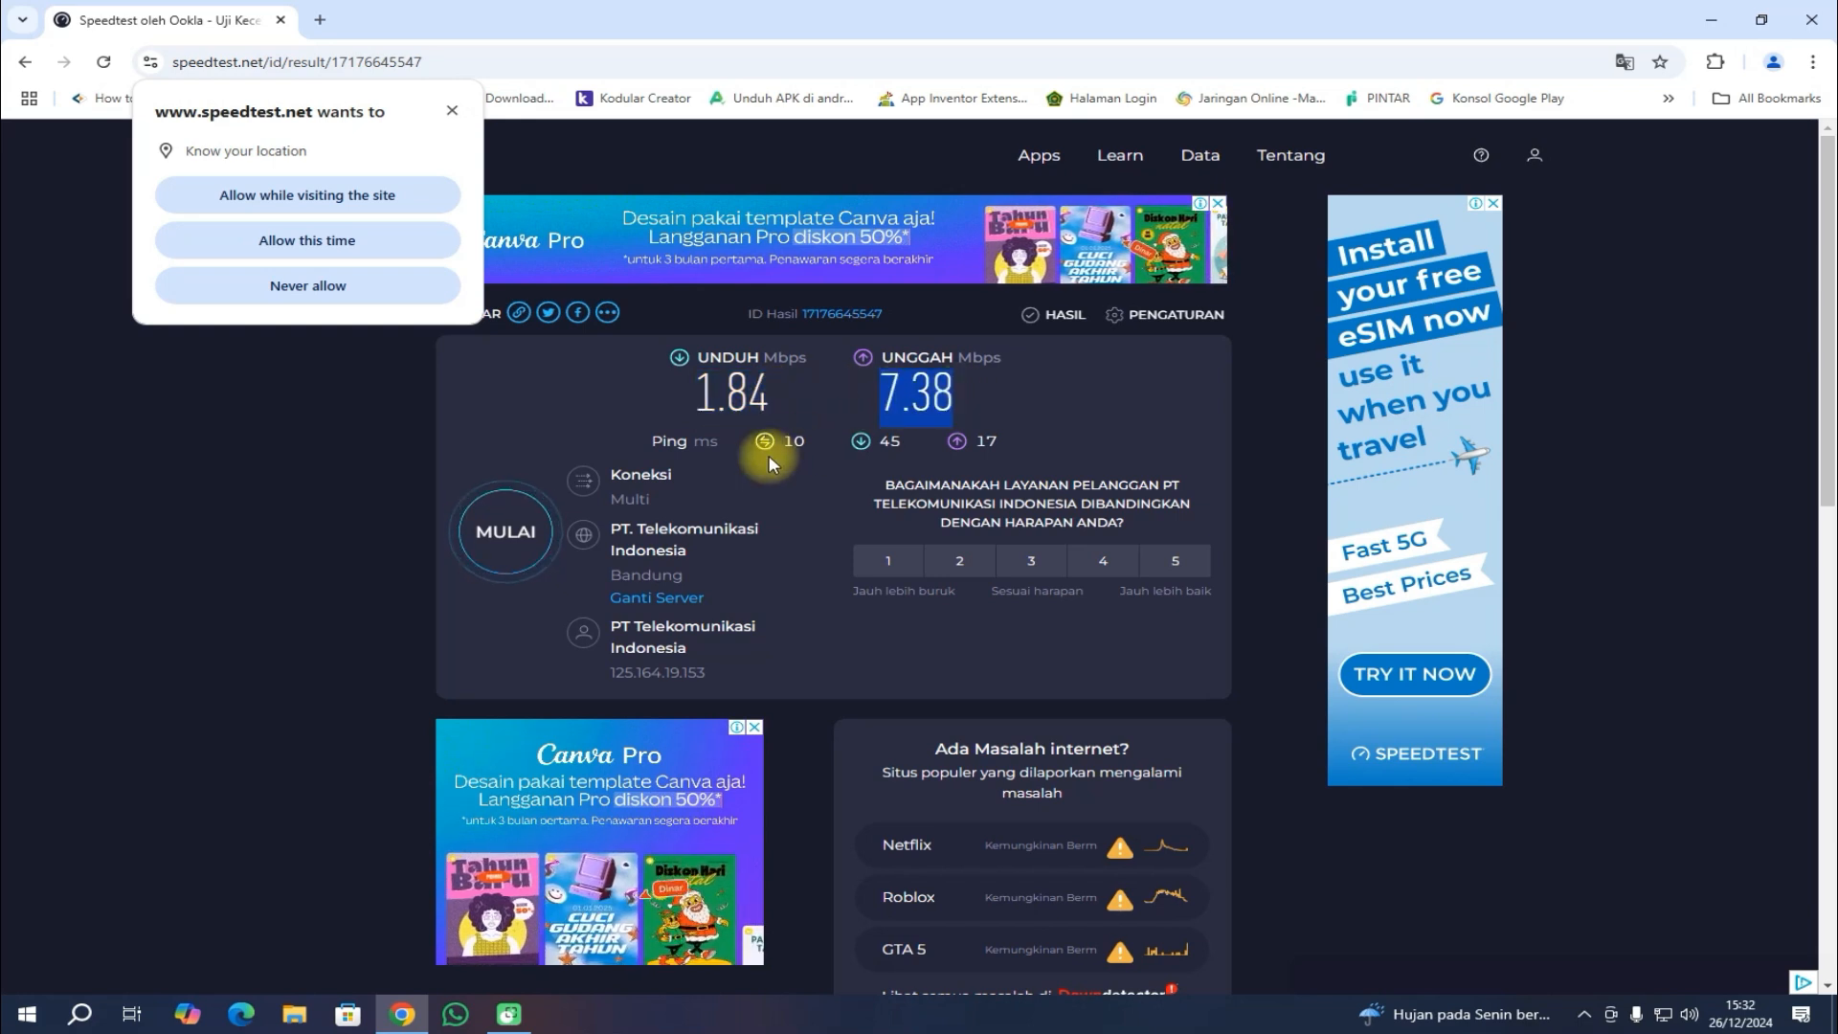
pyautogui.click(514, 534)
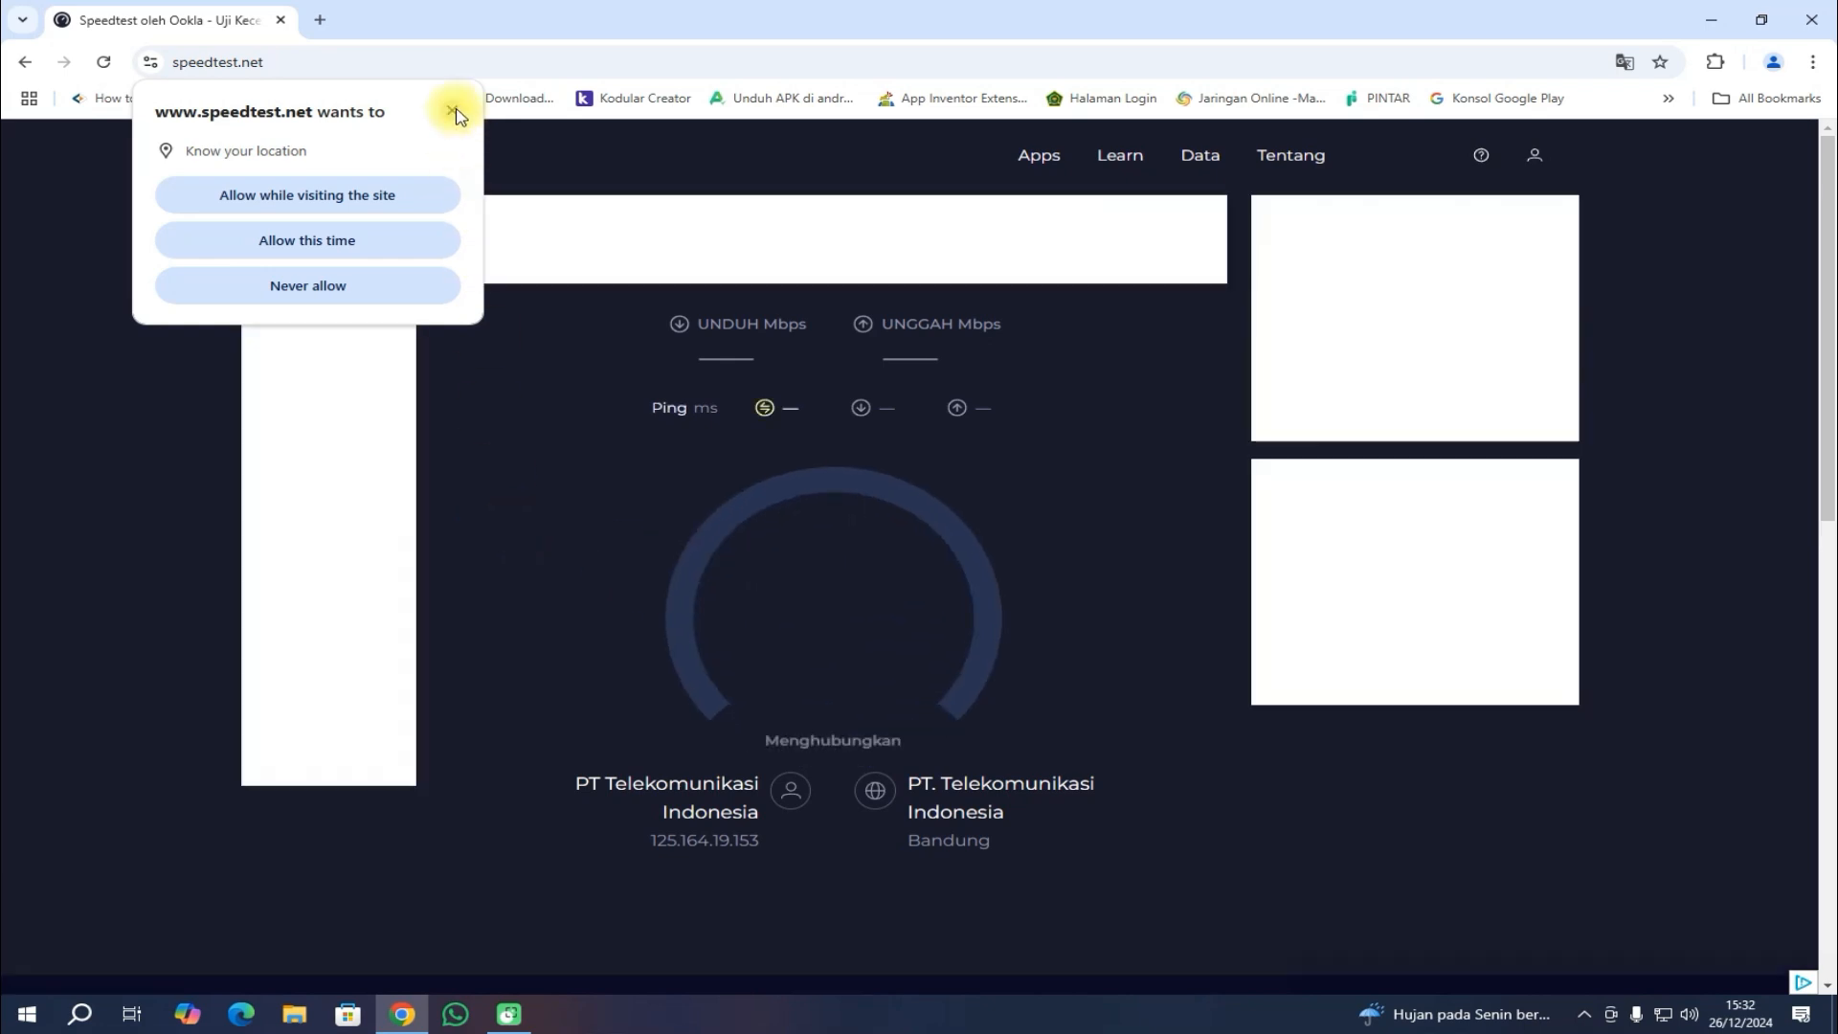
pyautogui.click(452, 112)
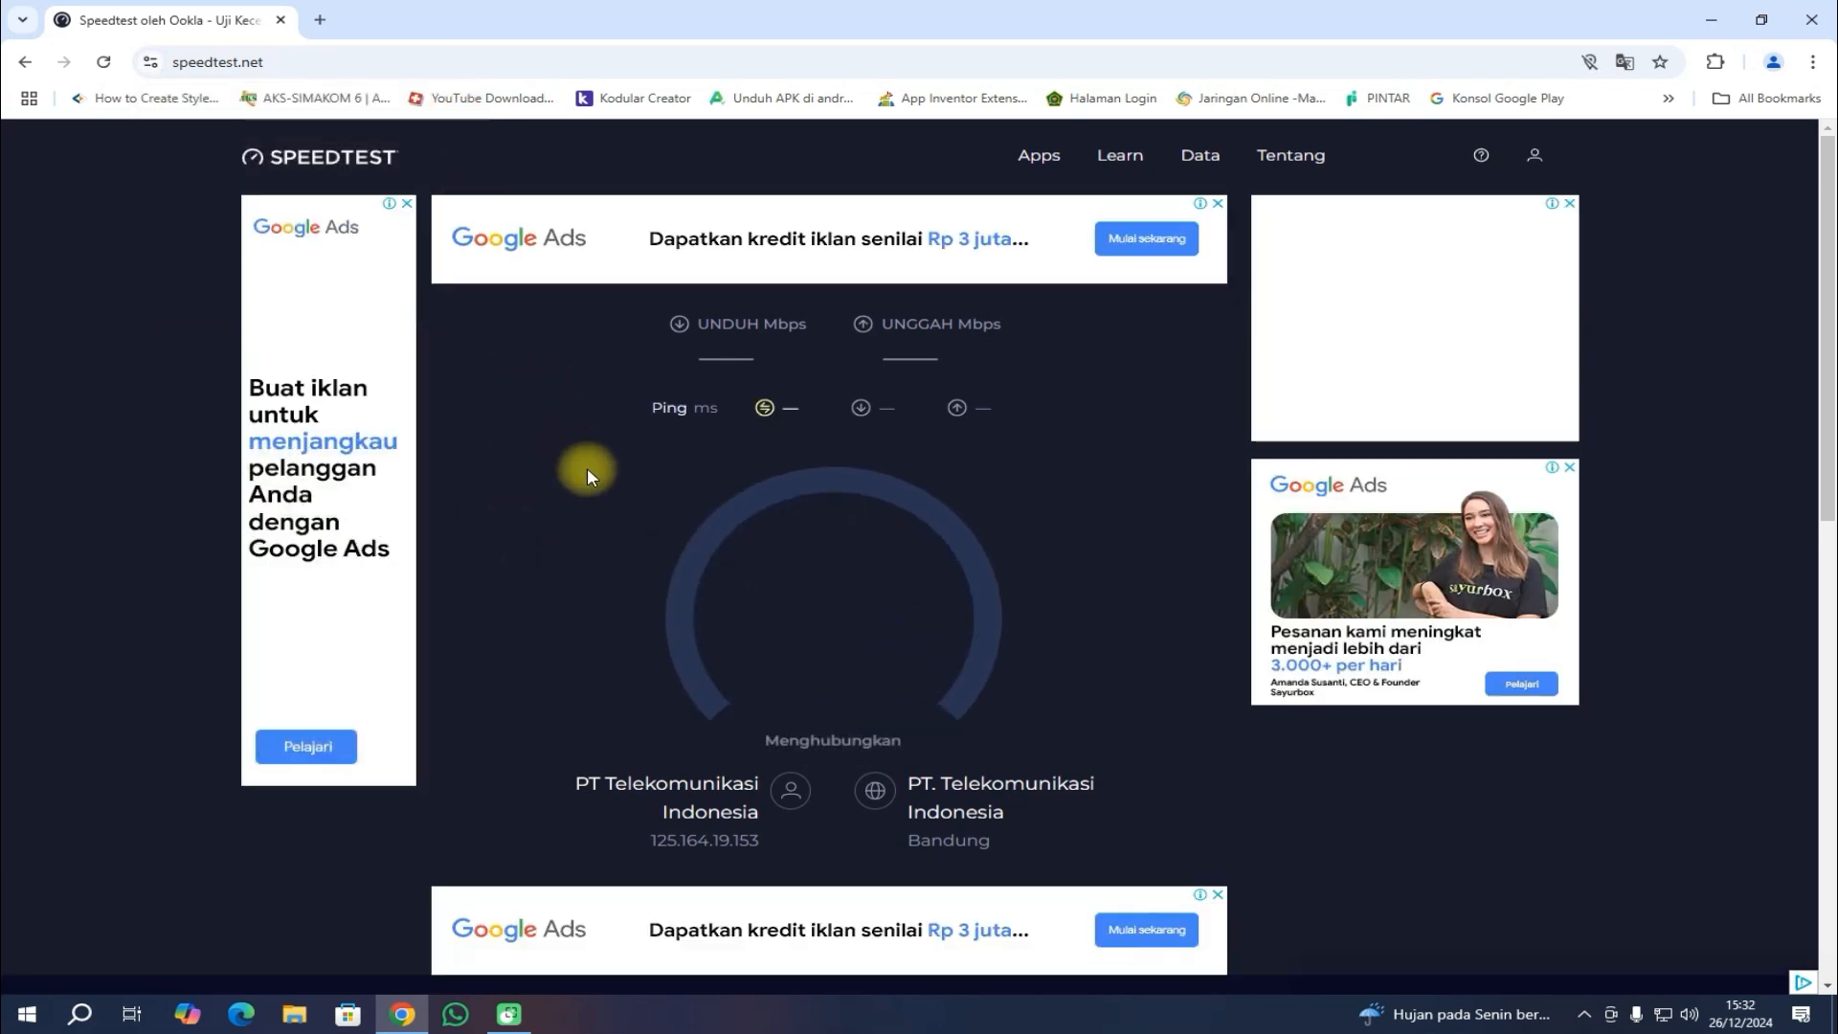
pyautogui.click(454, 112)
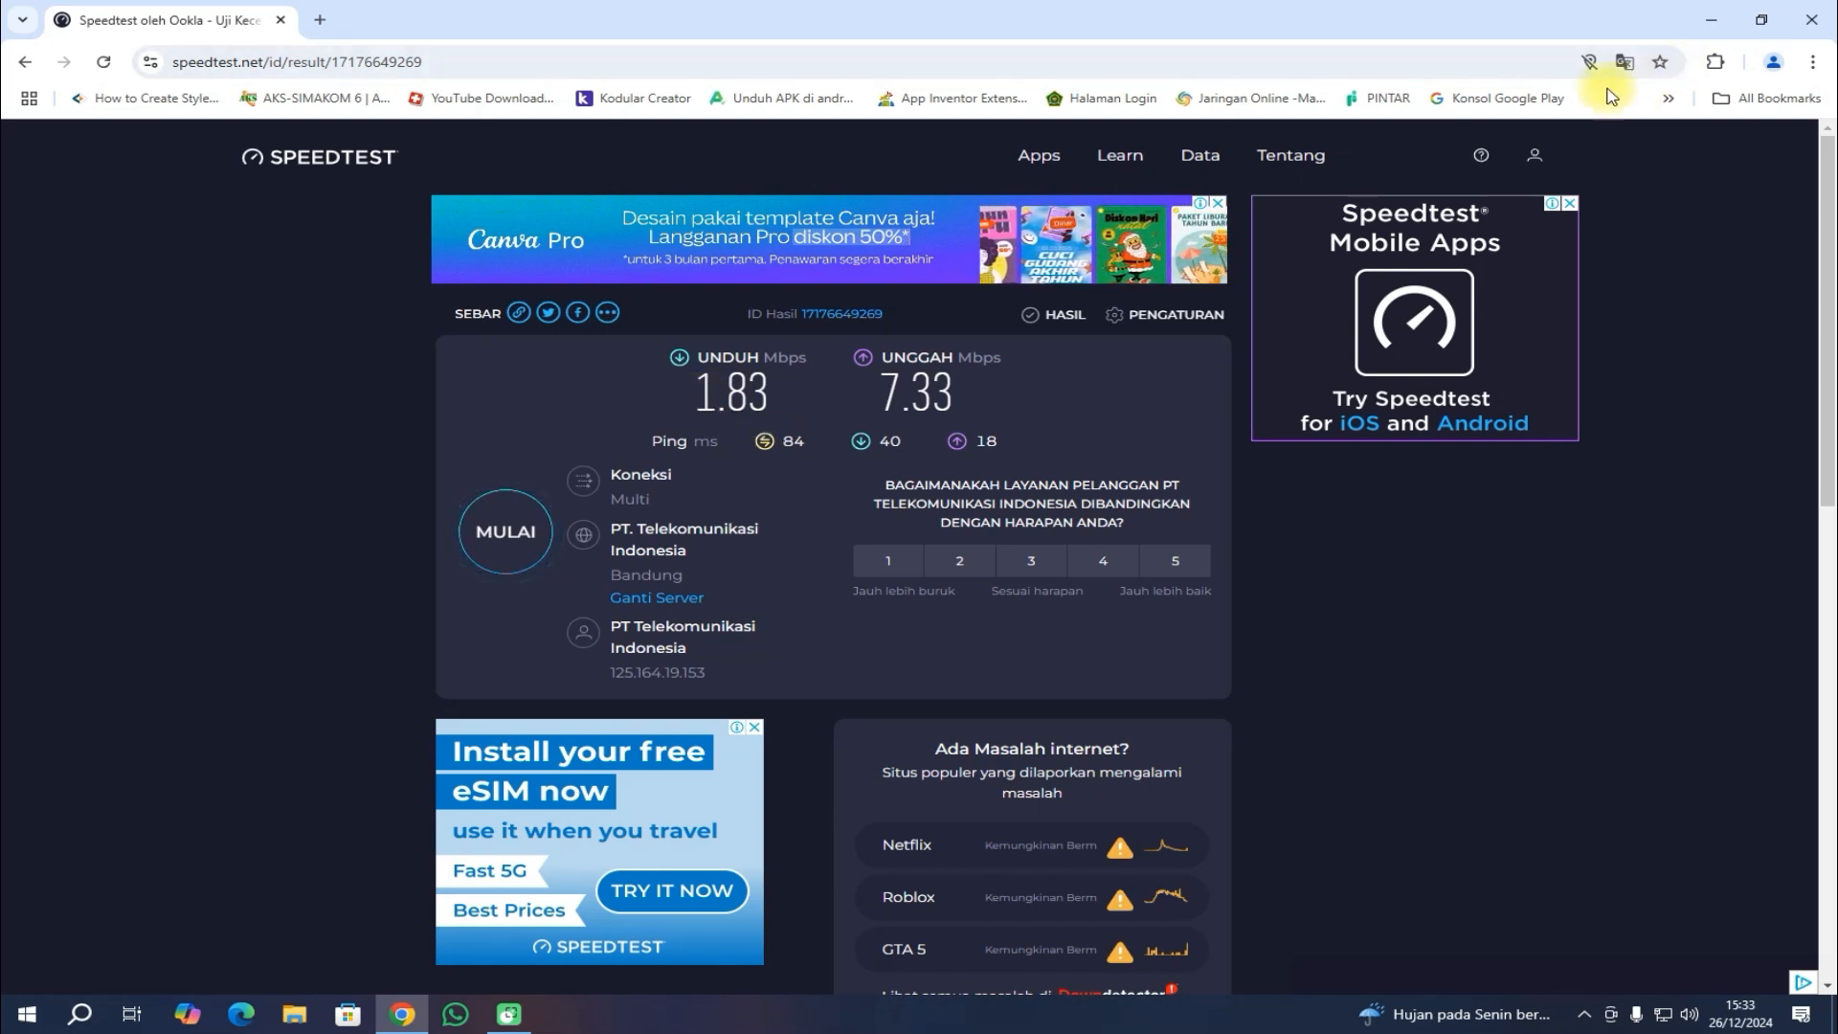
pyautogui.click(1811, 19)
pyautogui.rightClick(936, 284)
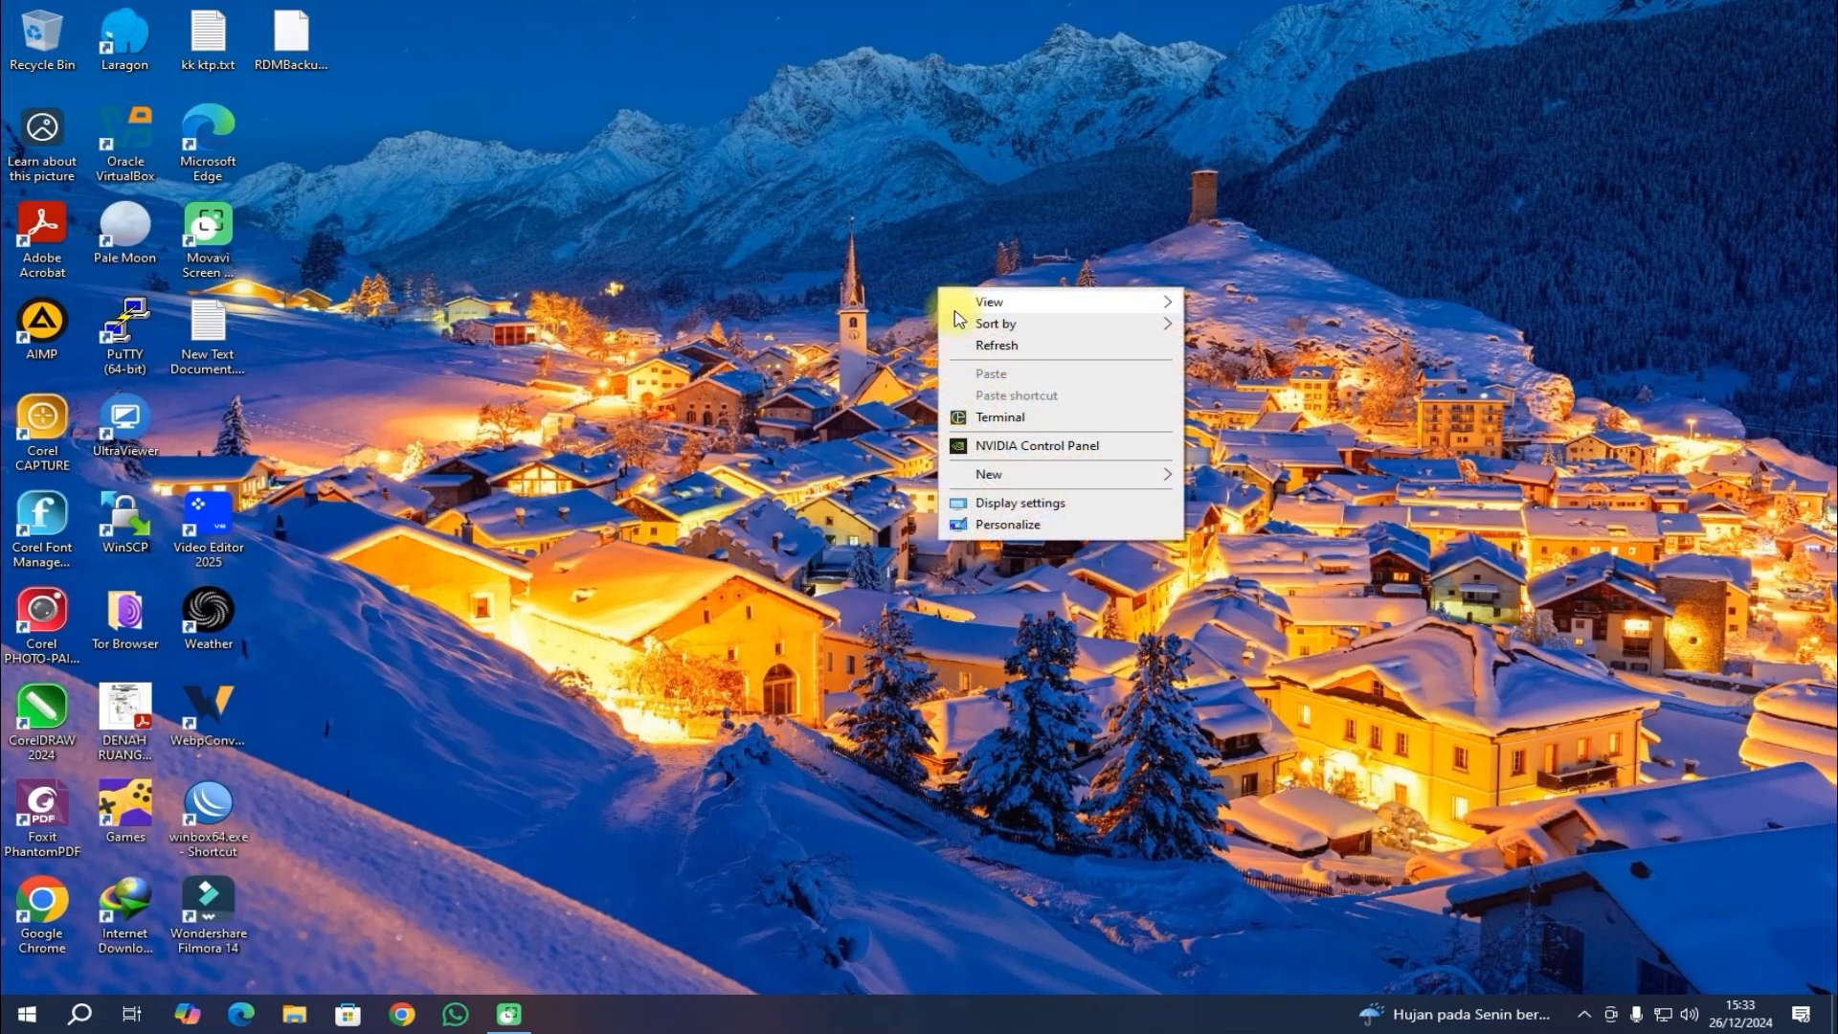
pyautogui.click(914, 374)
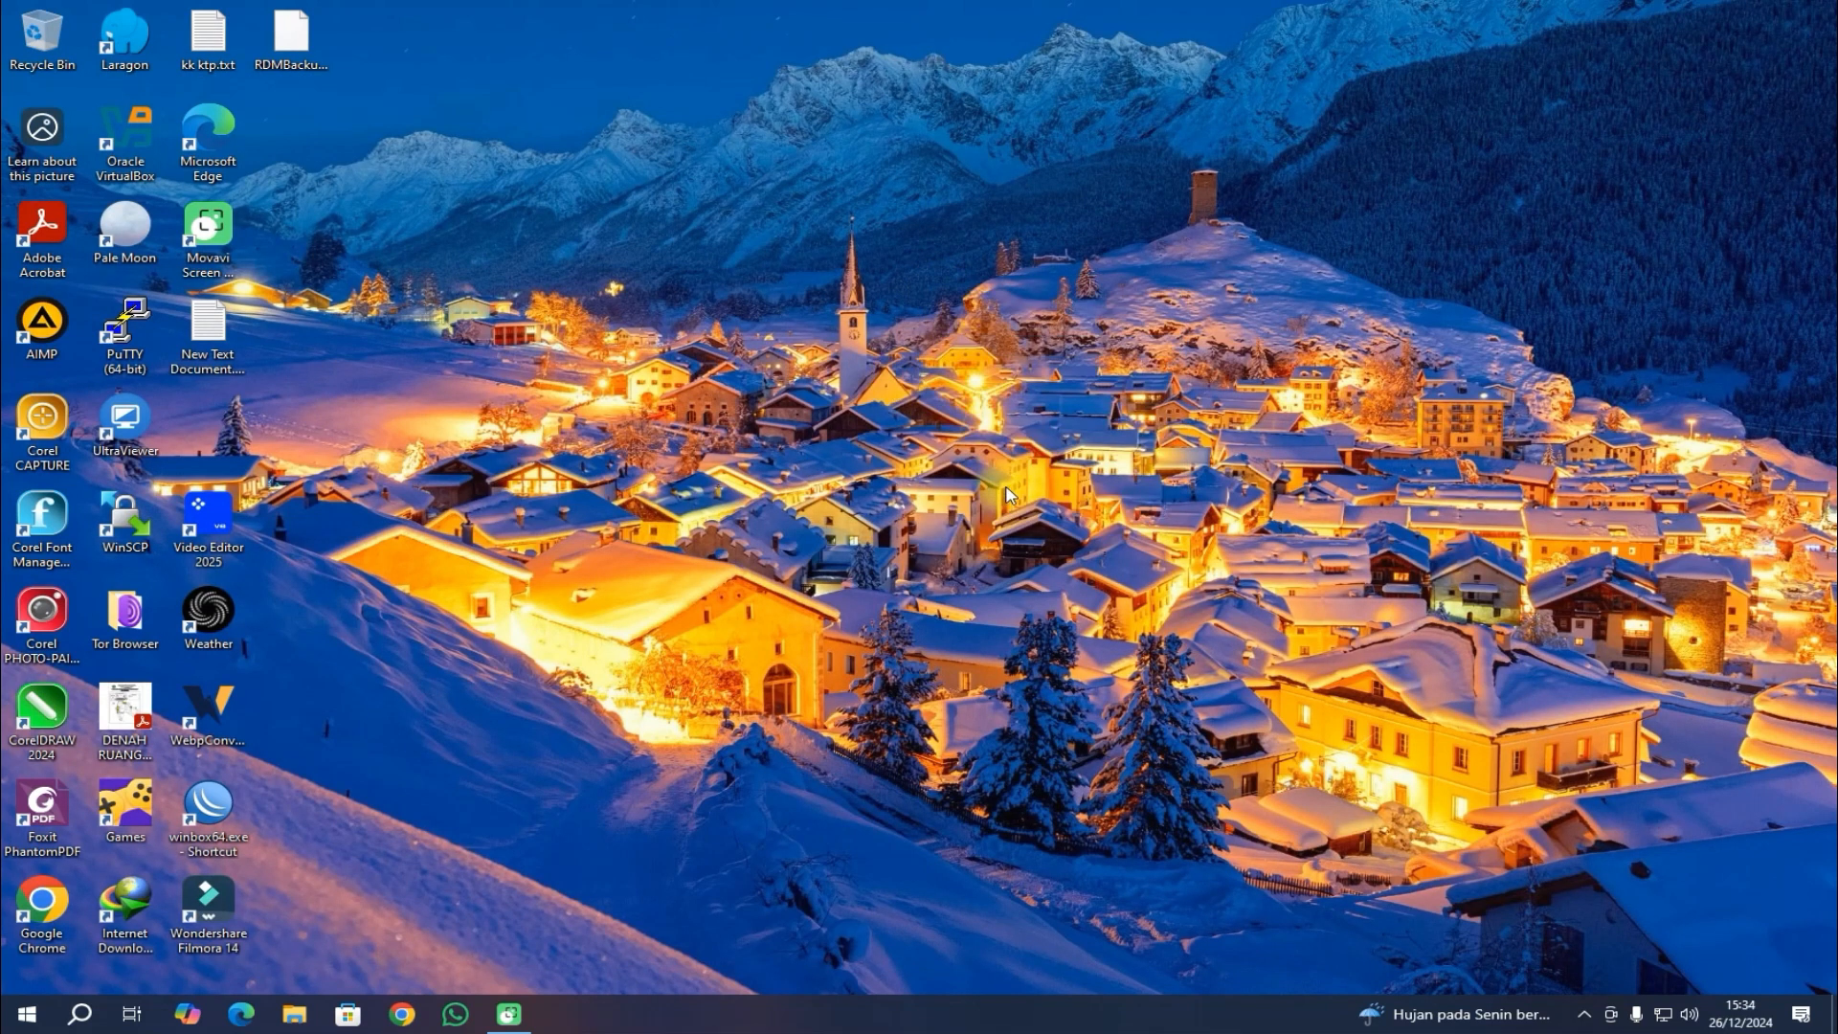
pyautogui.click(771, 522)
# Step: Reconnect to the router by its MAC address in WinBox, and shrink and move the window so the desktop is accessible
pyautogui.doubleClick(208, 809)
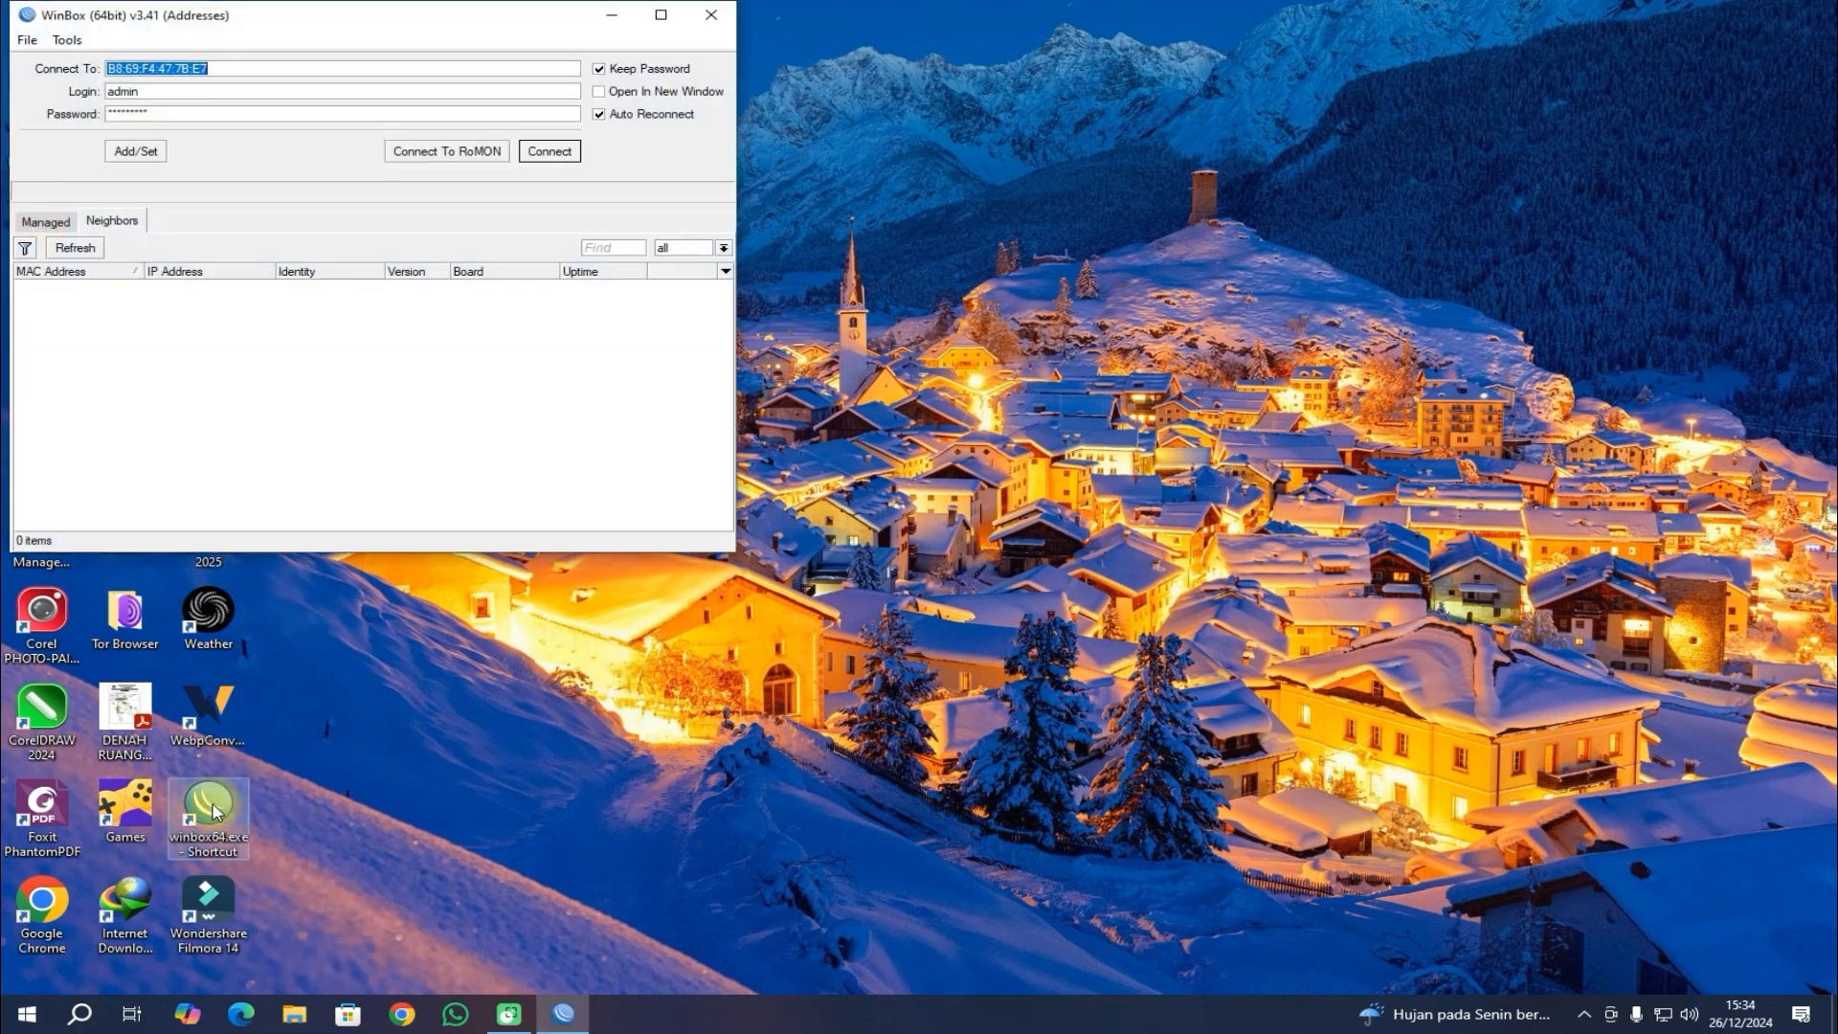
pyautogui.click(106, 302)
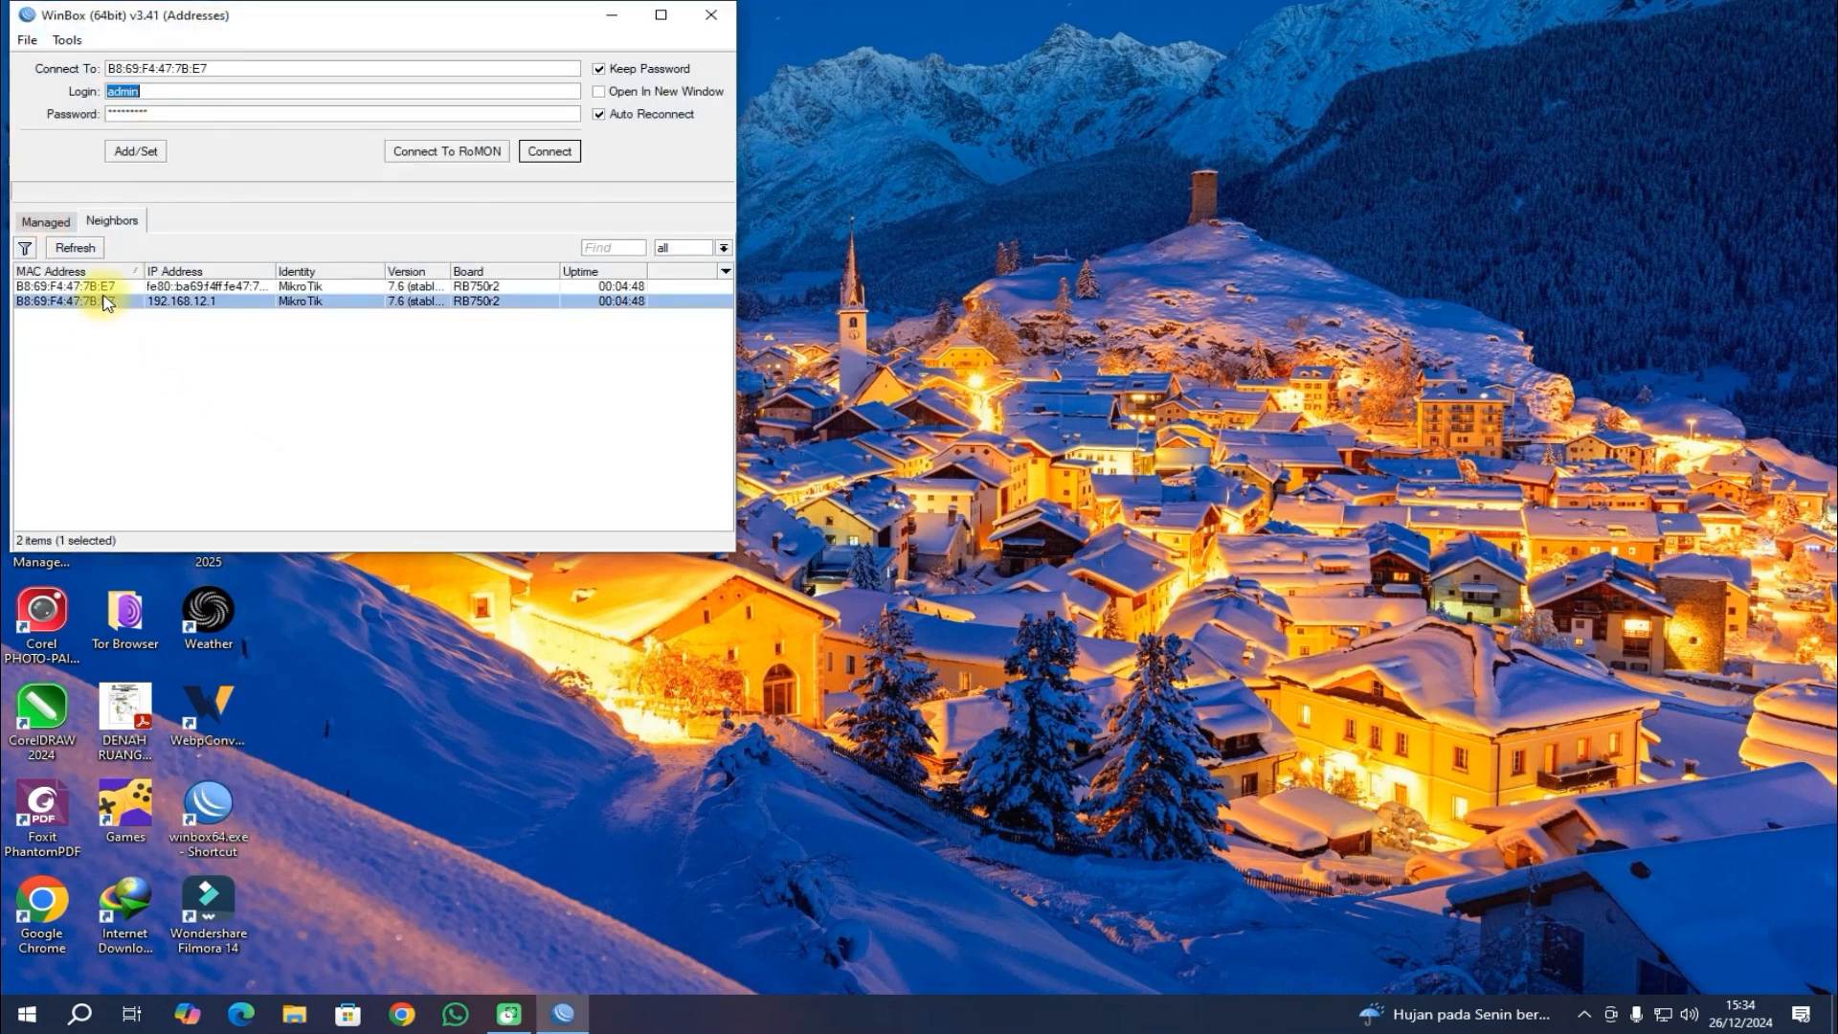
pyautogui.click(549, 152)
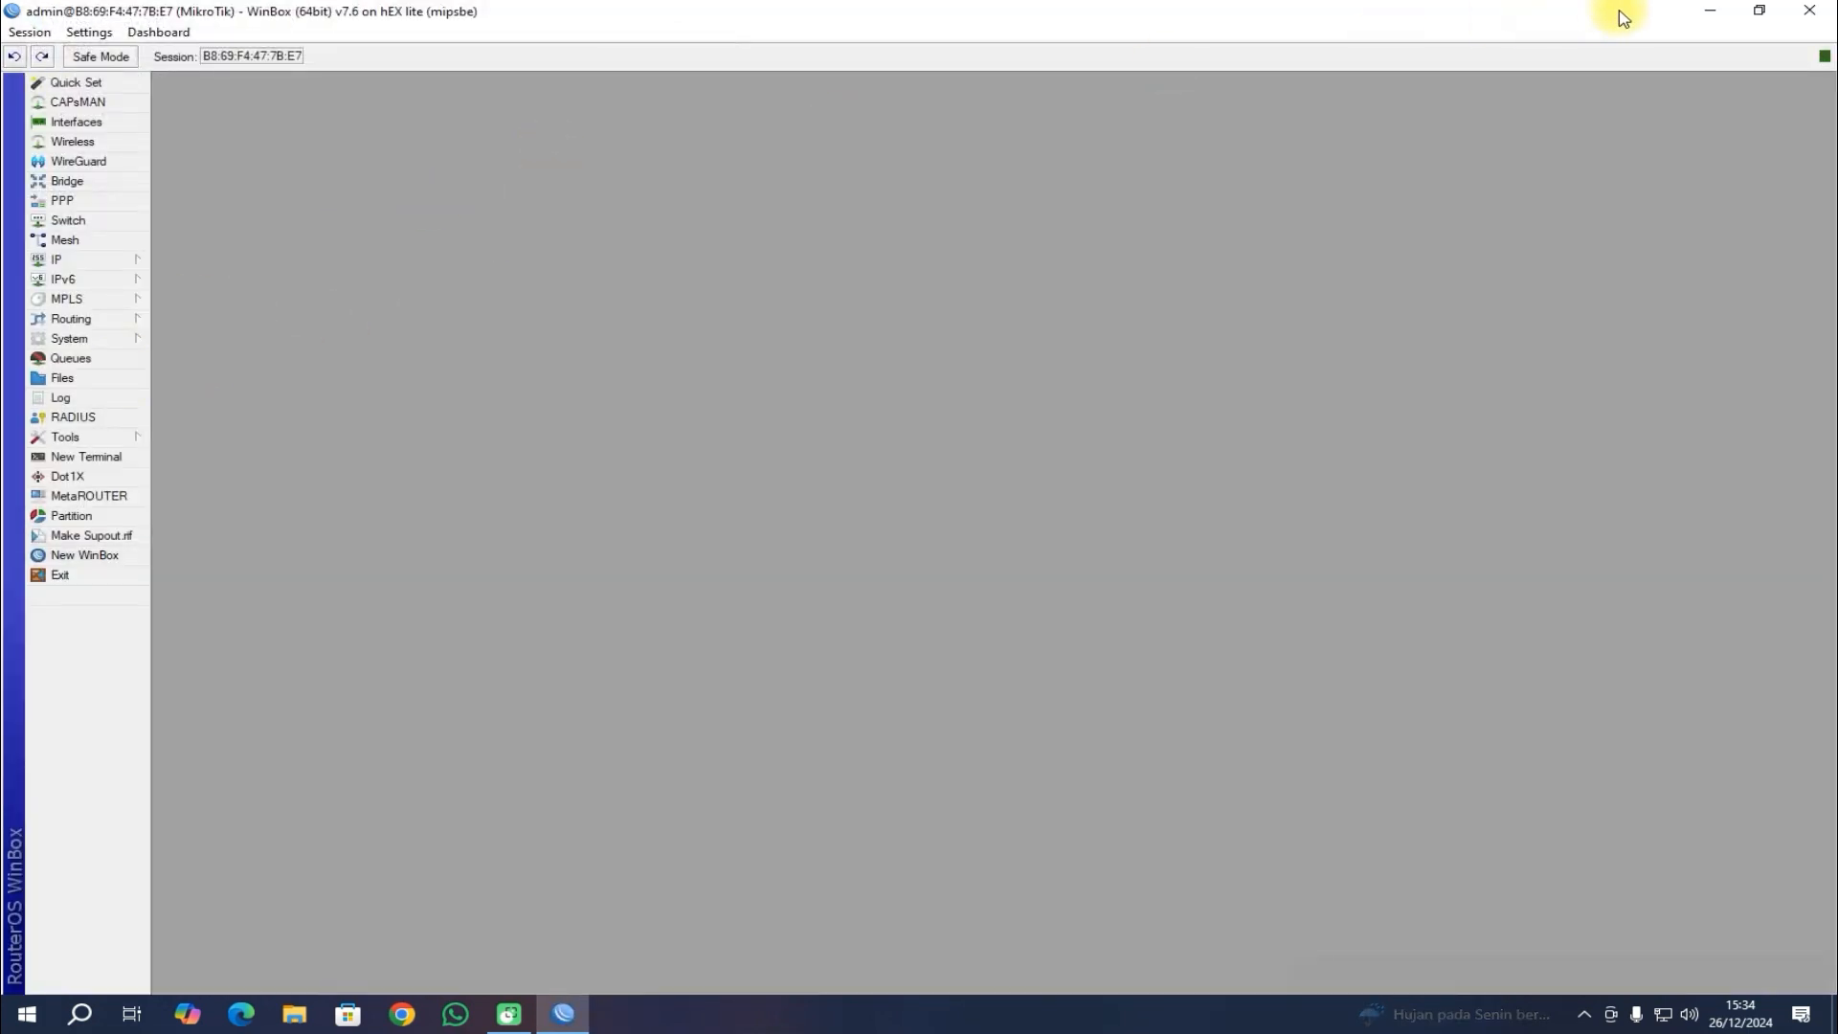
pyautogui.click(1759, 11)
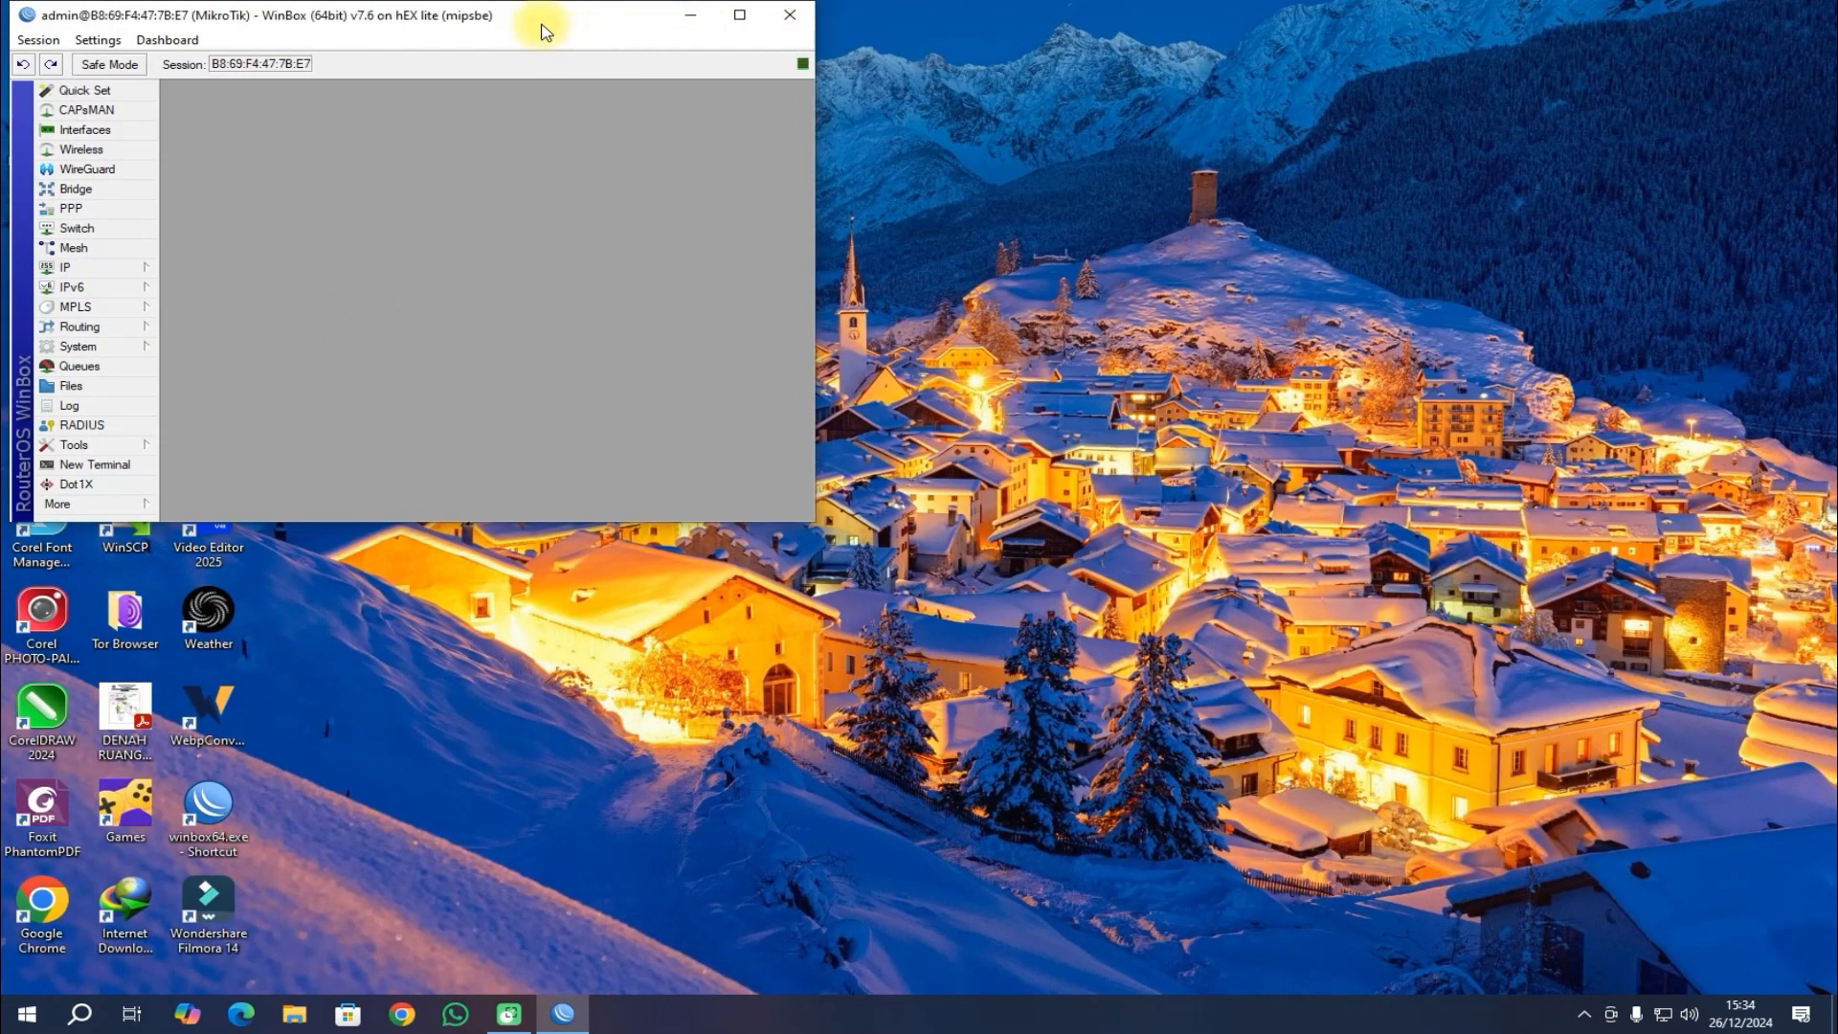
pyautogui.moveTo(548, 17); pyautogui.dragTo(1327, 127)
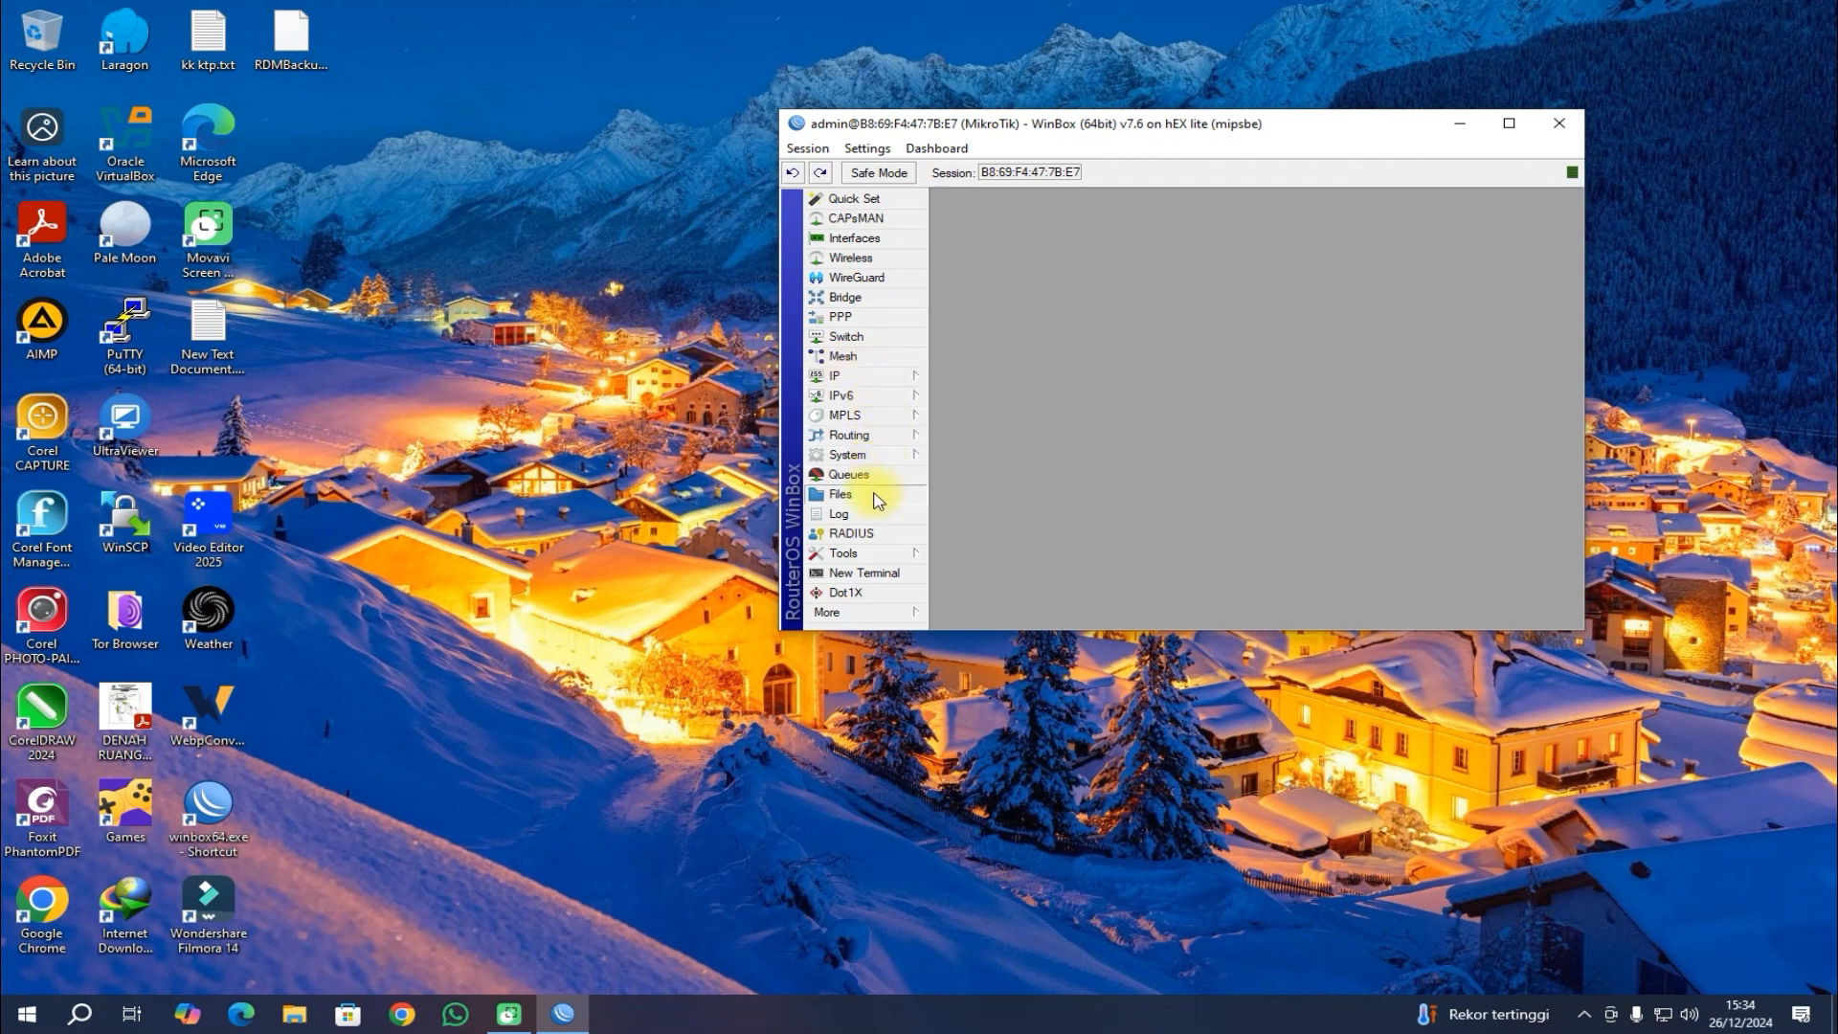
# Step: Create a router configuration backup named inetrb750 with aes-sha256 encryption and no password
pyautogui.click(842, 494)
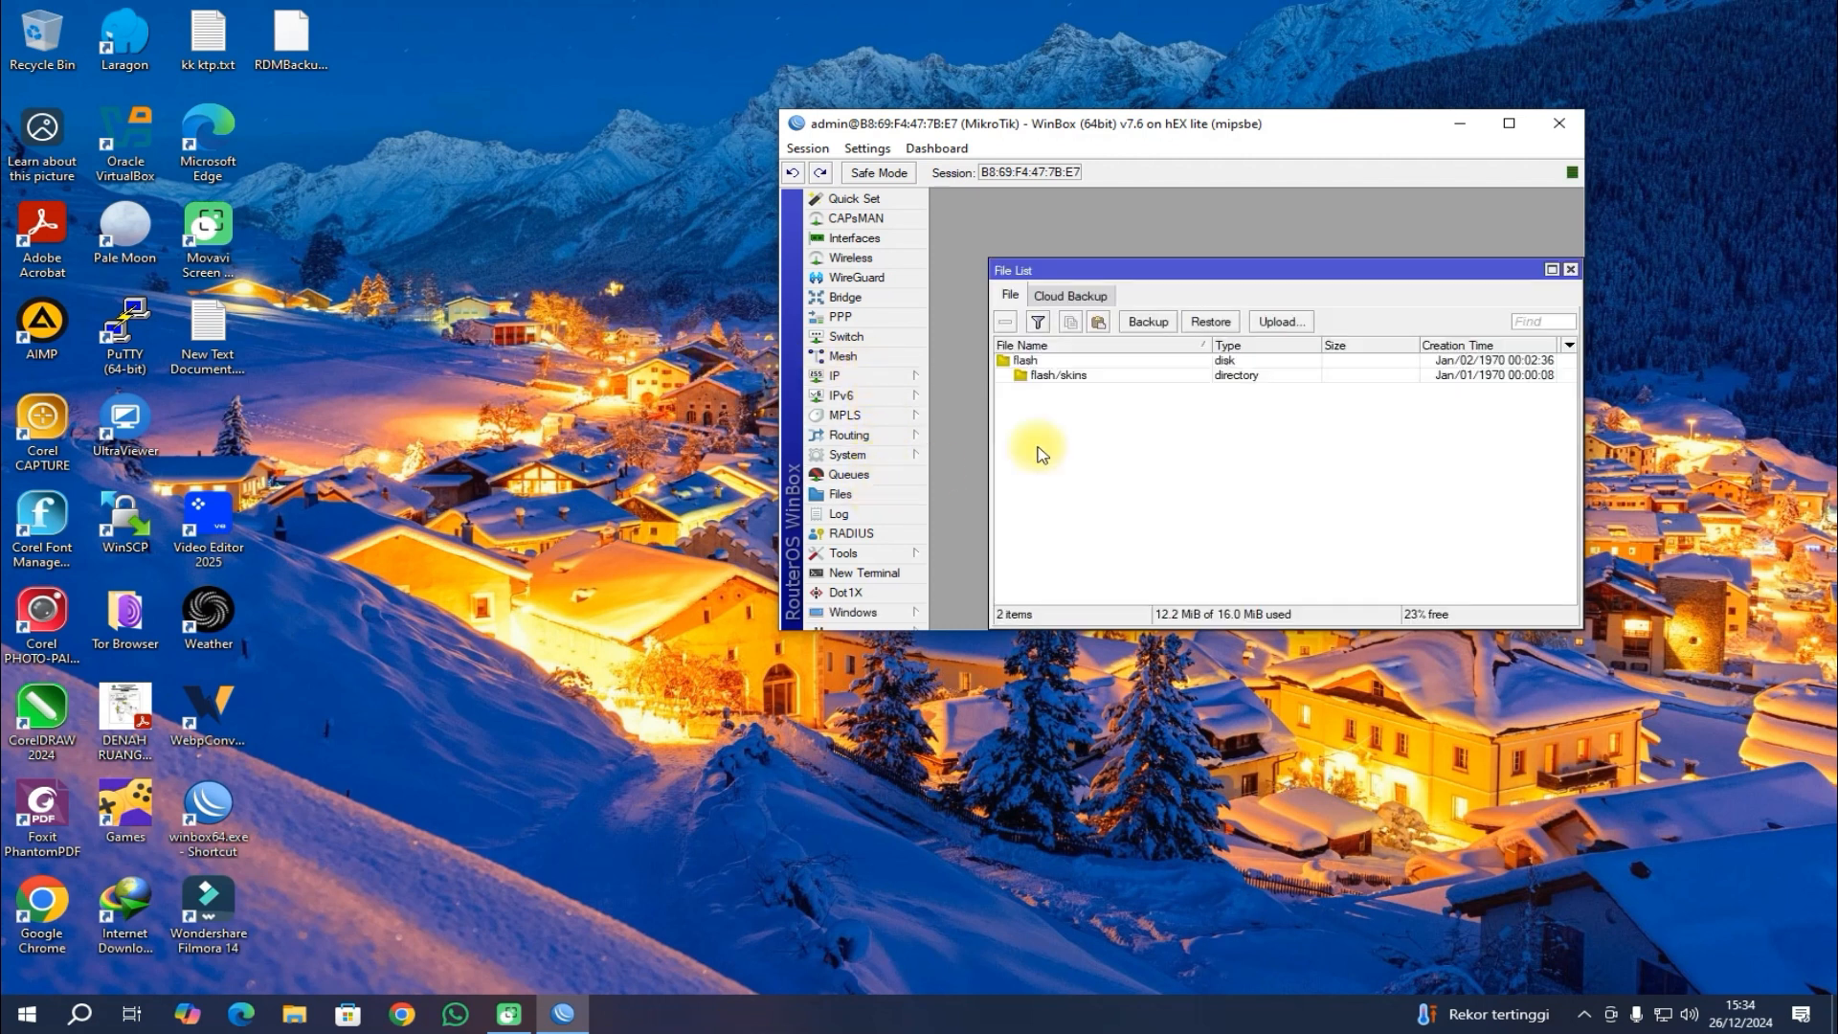
pyautogui.click(1151, 323)
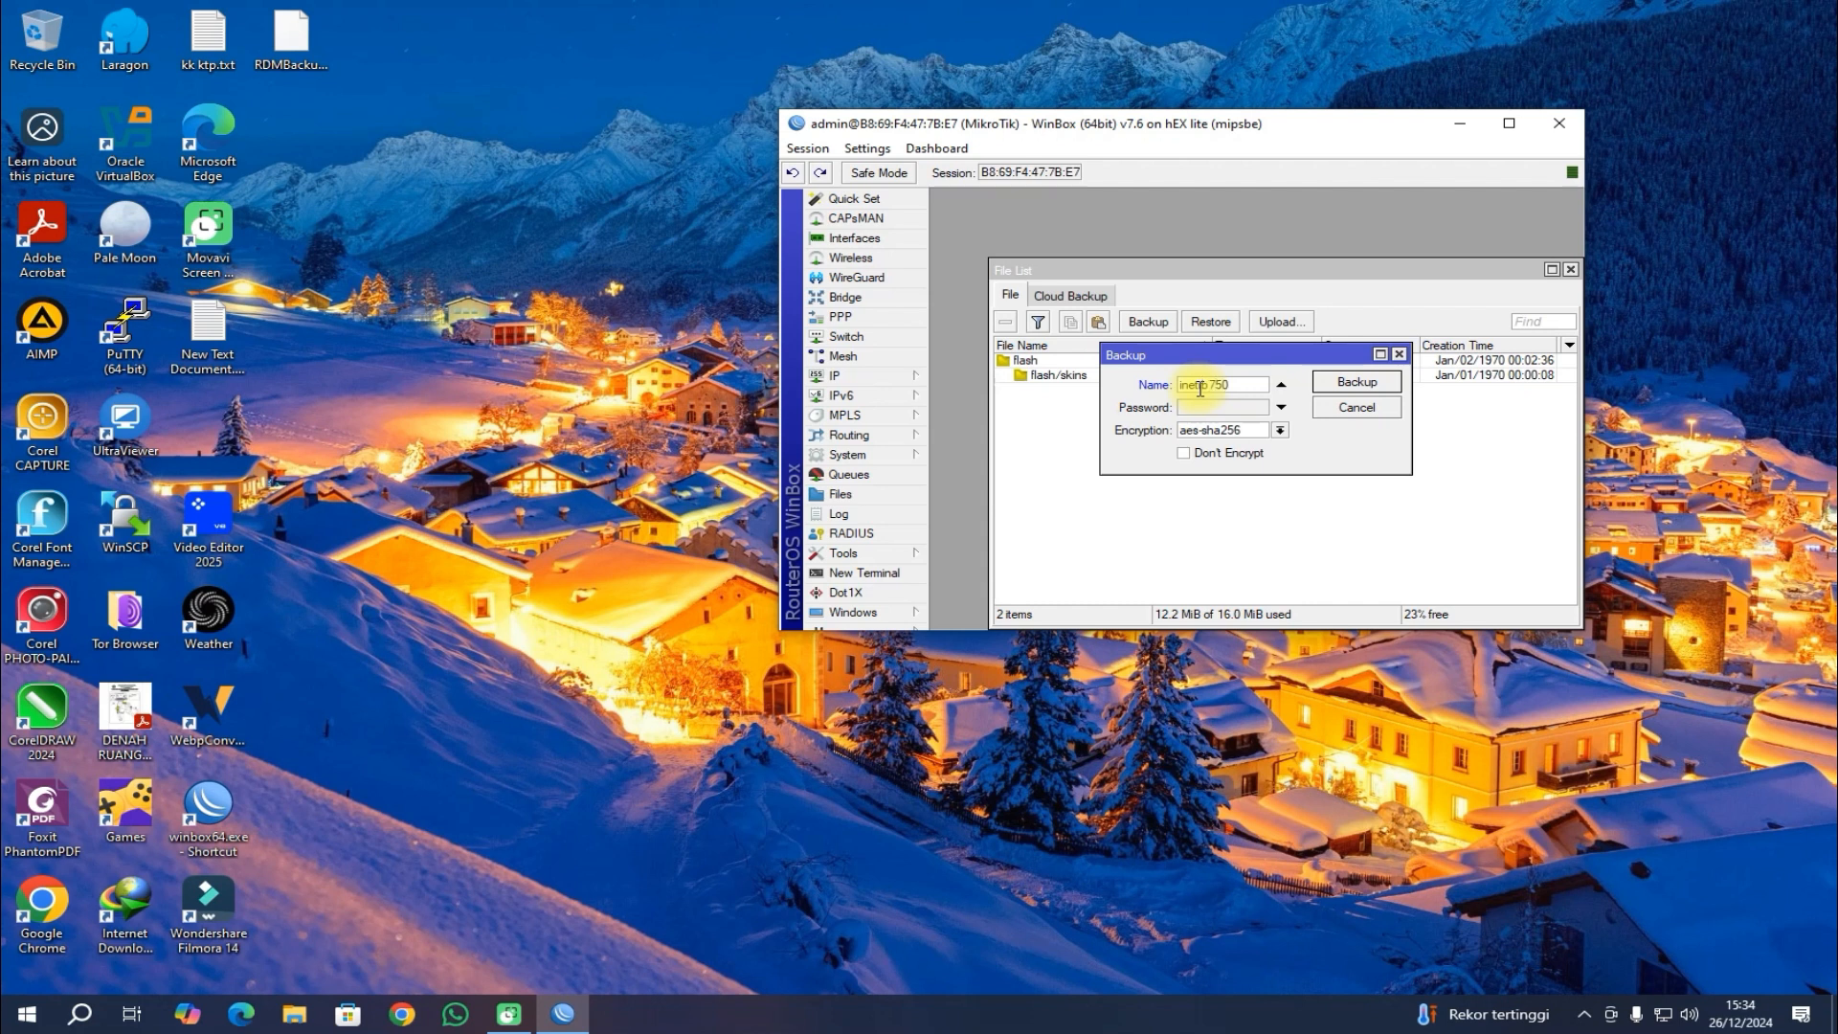
pyautogui.click(1350, 385)
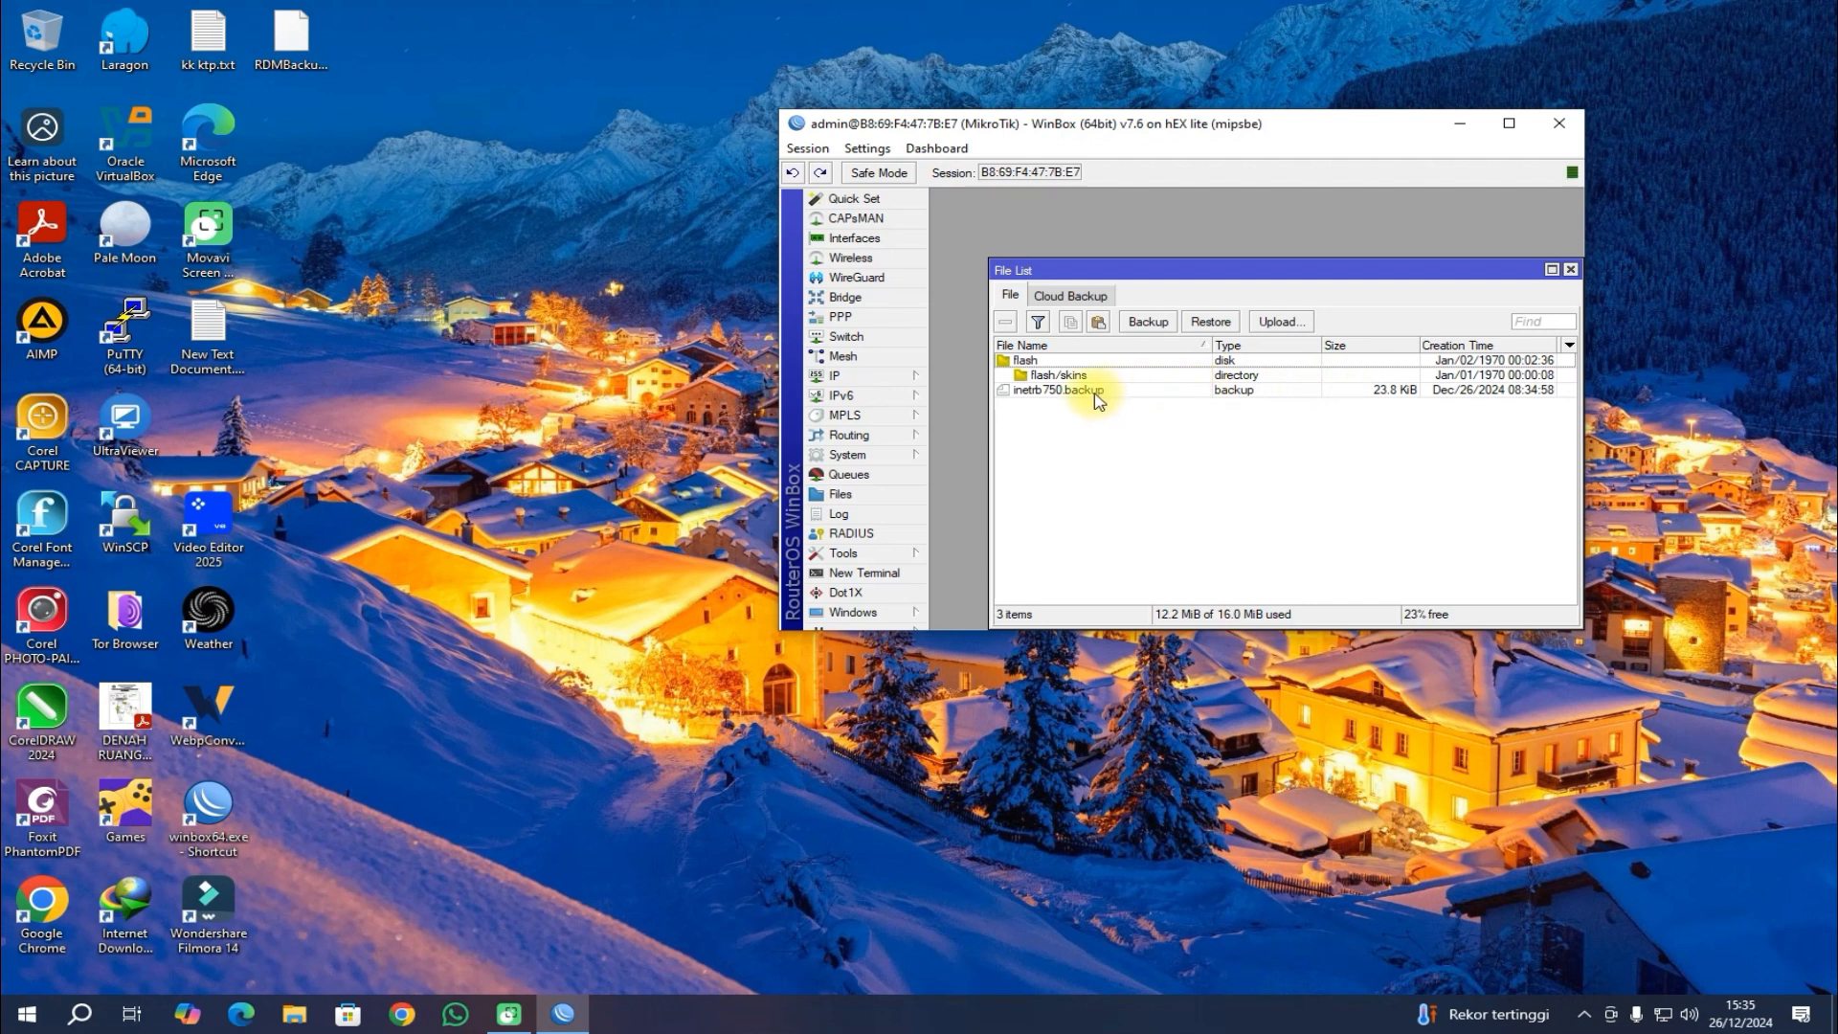
# Step: Copy inetrb750.backup from the router's file list to the Windows desktop
pyautogui.click(1078, 392)
pyautogui.moveTo(1075, 395); pyautogui.dragTo(454, 392)
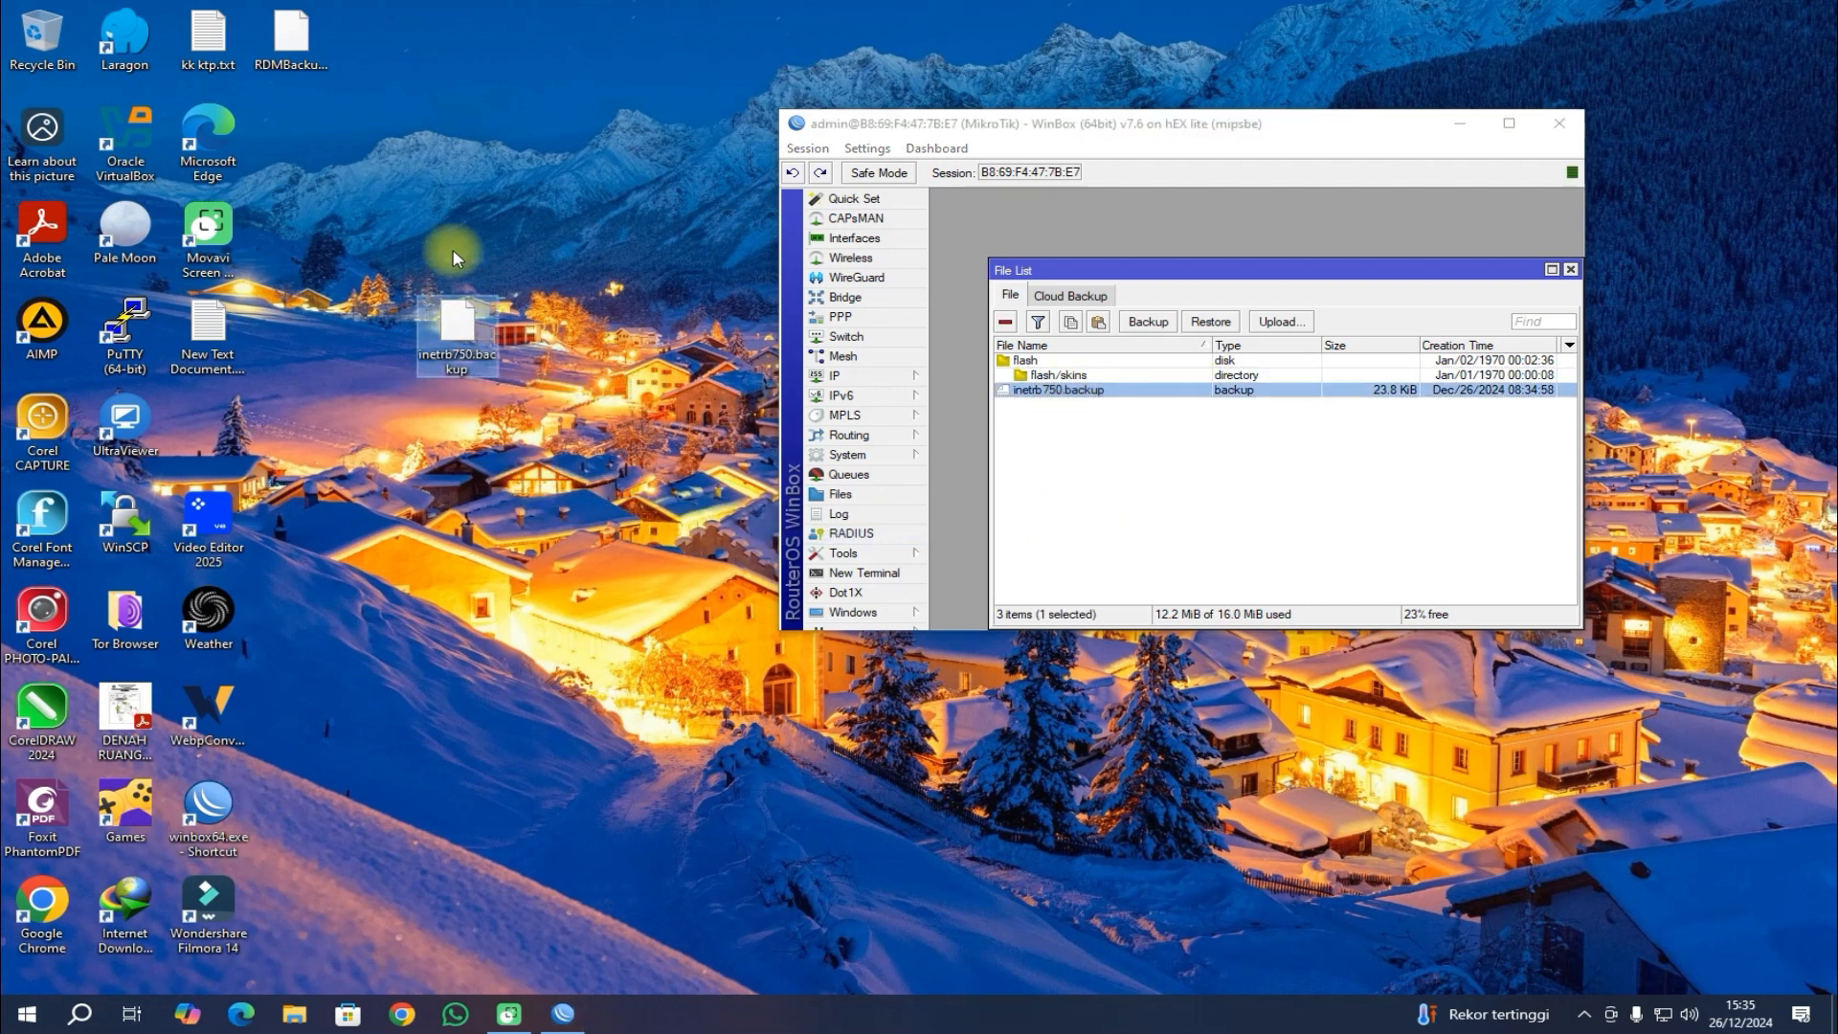
pyautogui.moveTo(344, 247); pyautogui.dragTo(545, 437)
# Step: Delete inetrb750.backup from the router's file list and upload it again from the desktop copy, with WinBox maximized
pyautogui.moveTo(500, 334); pyautogui.dragTo(1045, 399)
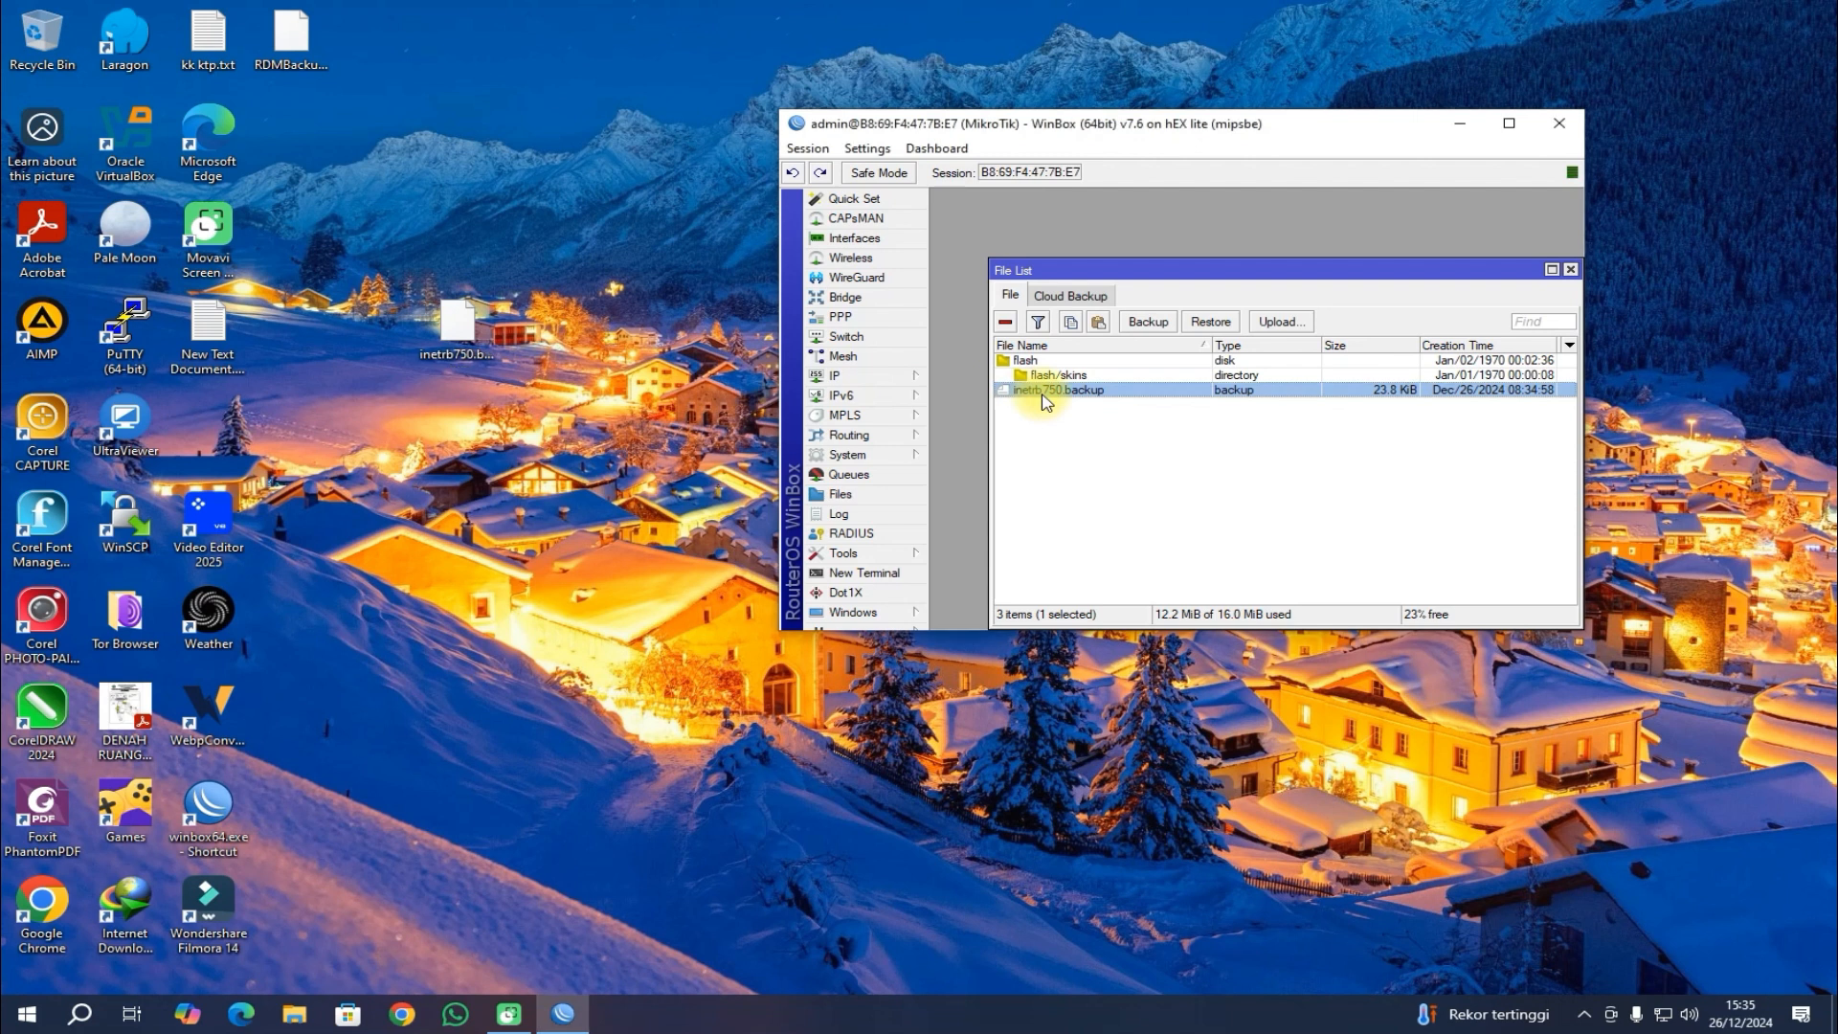
pyautogui.click(1005, 325)
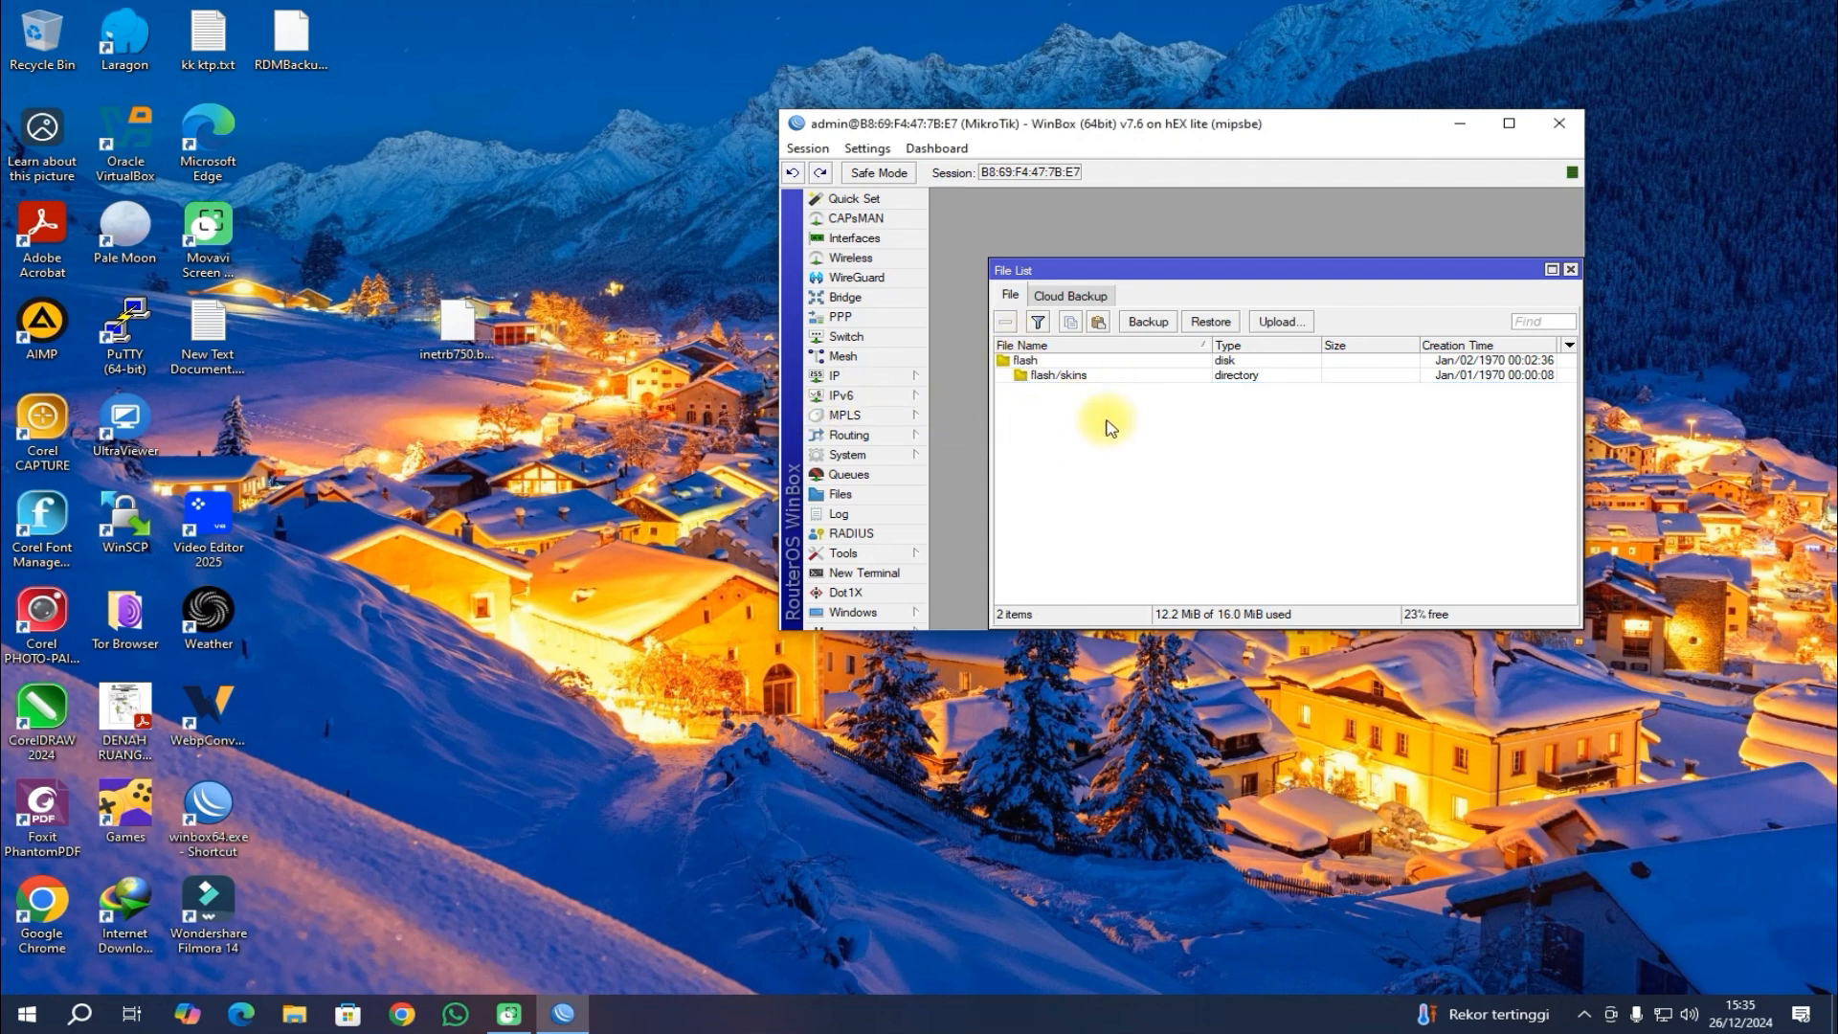
pyautogui.moveTo(462, 339); pyautogui.dragTo(1115, 443)
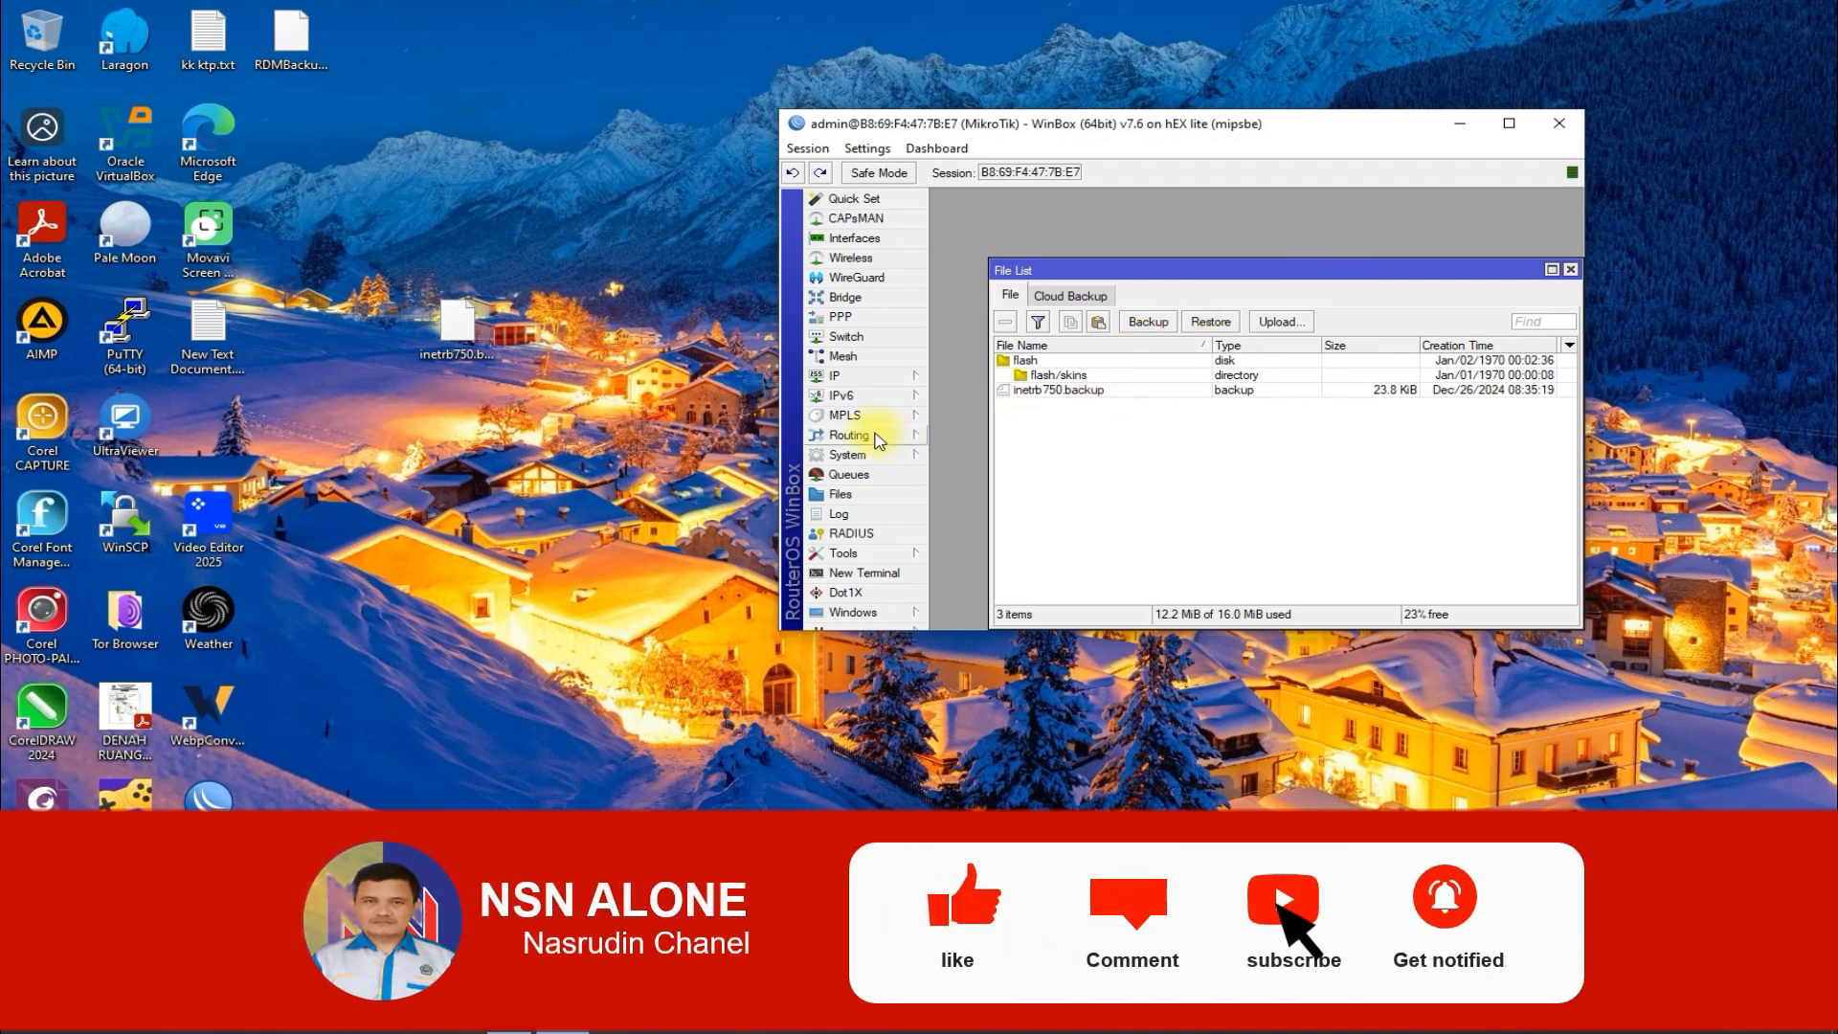
pyautogui.click(1509, 123)
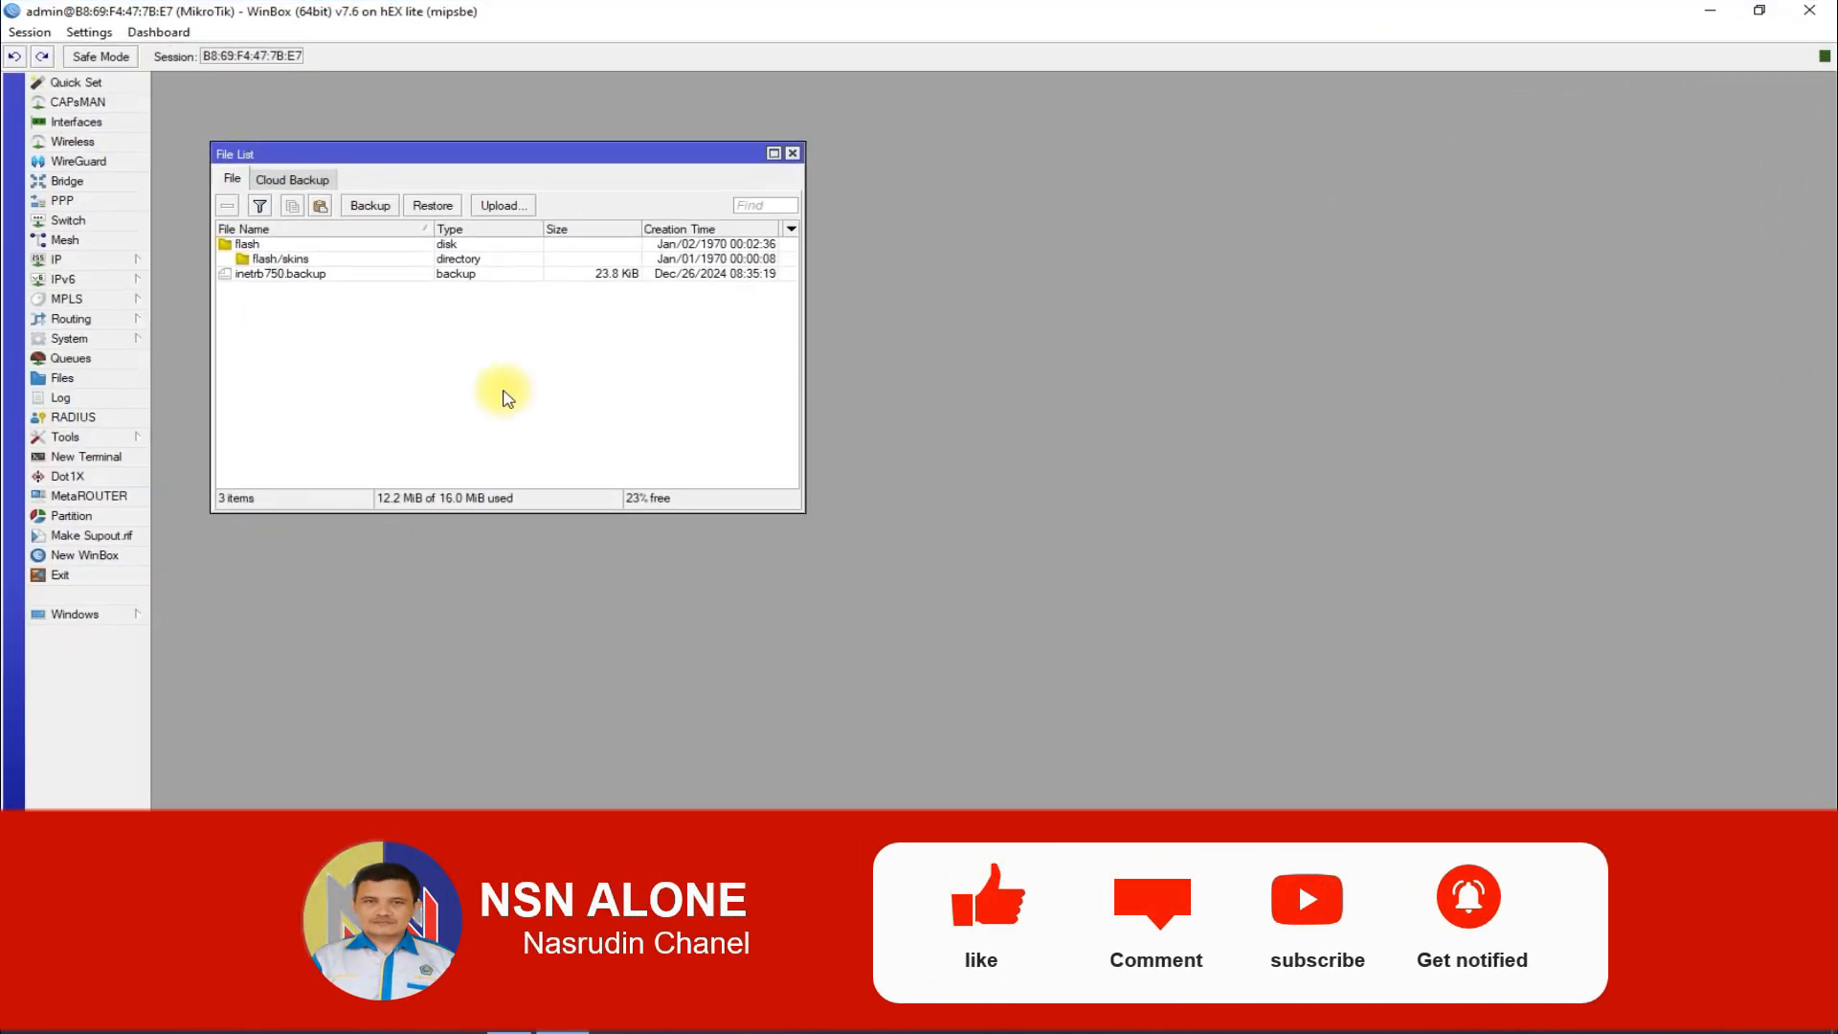